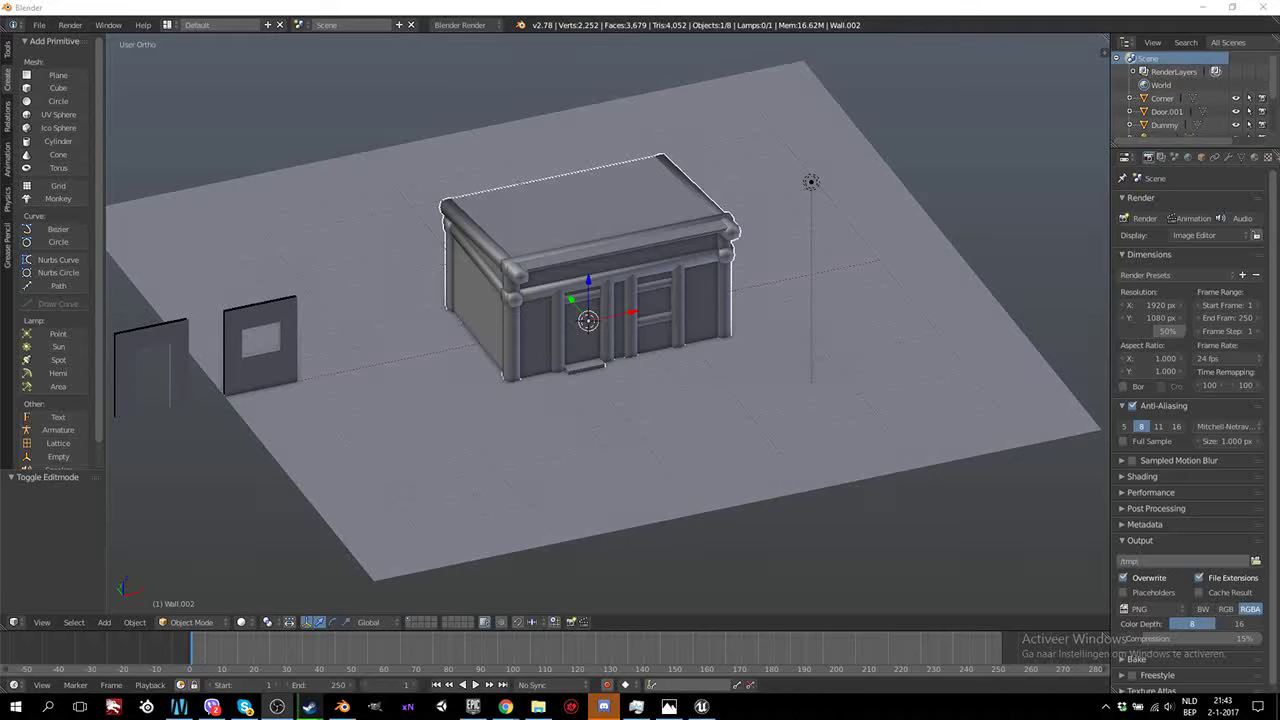
# Inspect the house from several angles, select the ground plane and switch to front view
pyautogui.moveTo(780, 474)
pyautogui.mouseDown(button='middle')
pyautogui.moveTo(883, 405)
pyautogui.moveTo(808, 413)
pyautogui.mouseUp(button='middle')
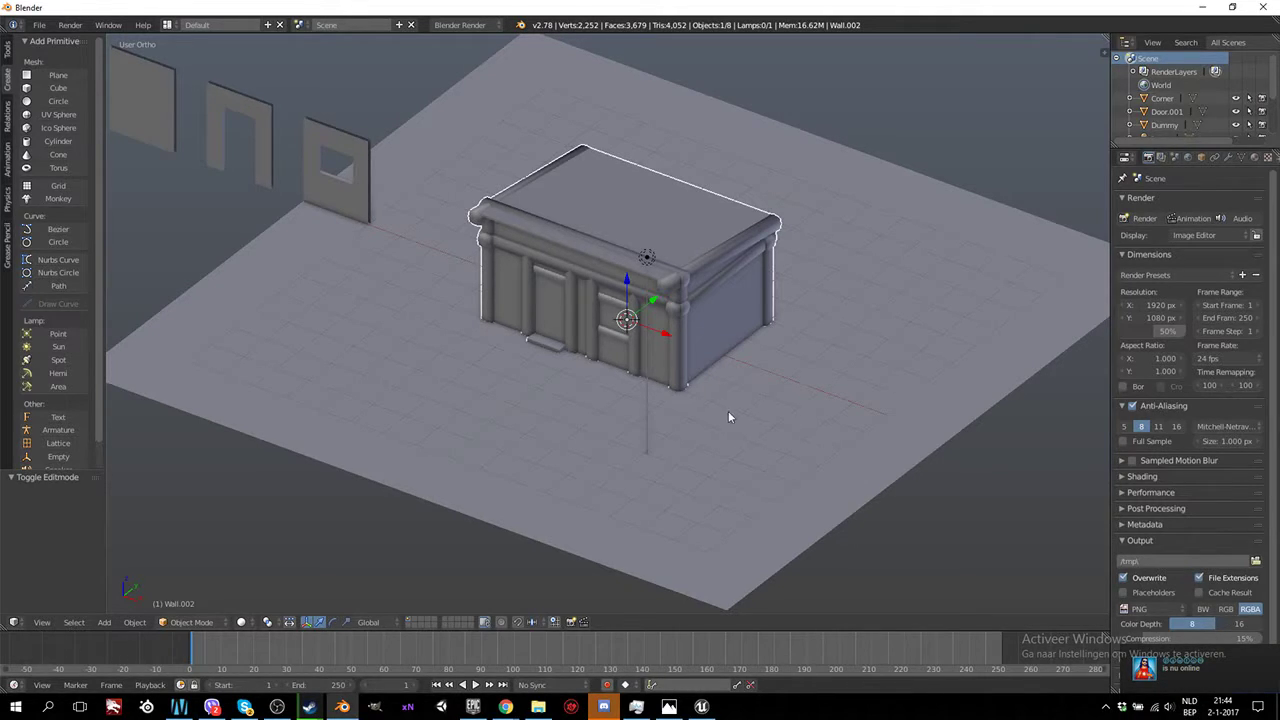
pyautogui.moveTo(737, 406)
pyautogui.mouseDown(button='middle')
pyautogui.moveTo(704, 370)
pyautogui.moveTo(761, 356)
pyautogui.moveTo(712, 352)
pyautogui.mouseUp(button='middle')
pyautogui.scroll(3, 694, 354)
pyautogui.scroll(2, 600, 356)
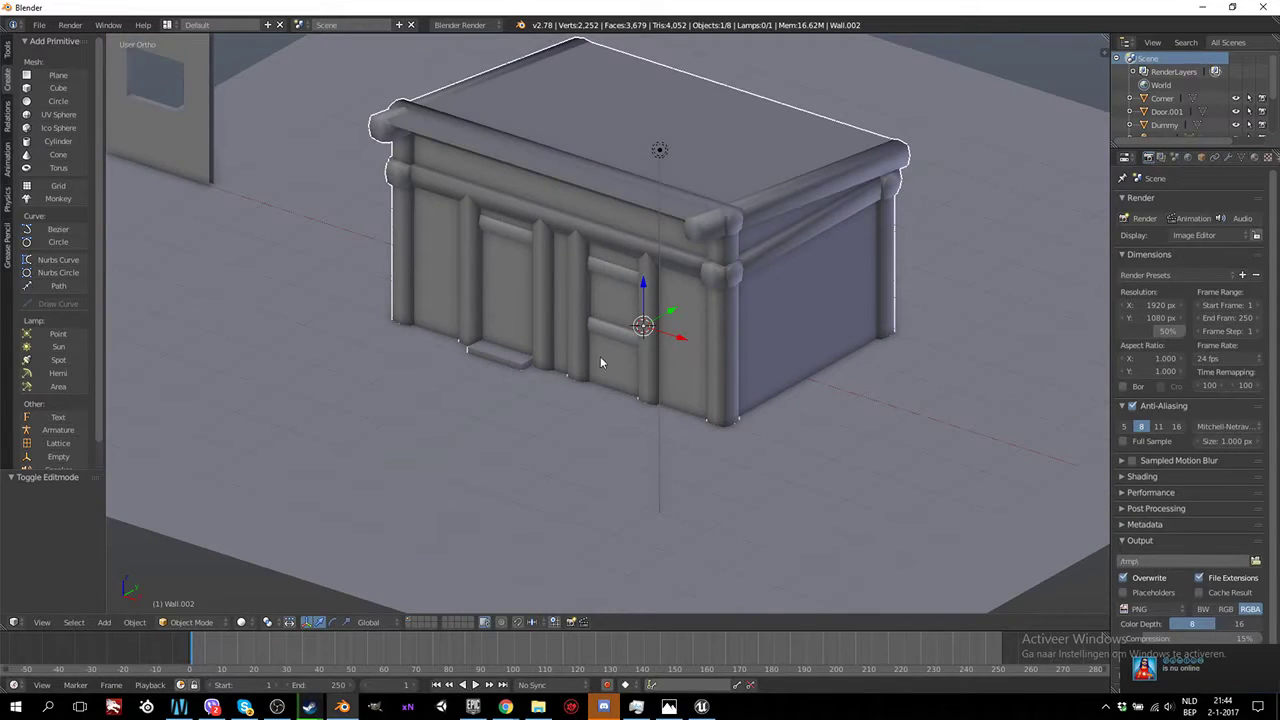
pyautogui.moveTo(600, 362)
pyautogui.mouseDown(button='middle')
pyautogui.moveTo(623, 329)
pyautogui.moveTo(760, 363)
pyautogui.moveTo(604, 364)
pyautogui.moveTo(788, 442)
pyautogui.moveTo(378, 275)
pyautogui.mouseUp(button='middle')
pyautogui.scroll(-4, 519, 459)
pyautogui.rightClick(620, 458)
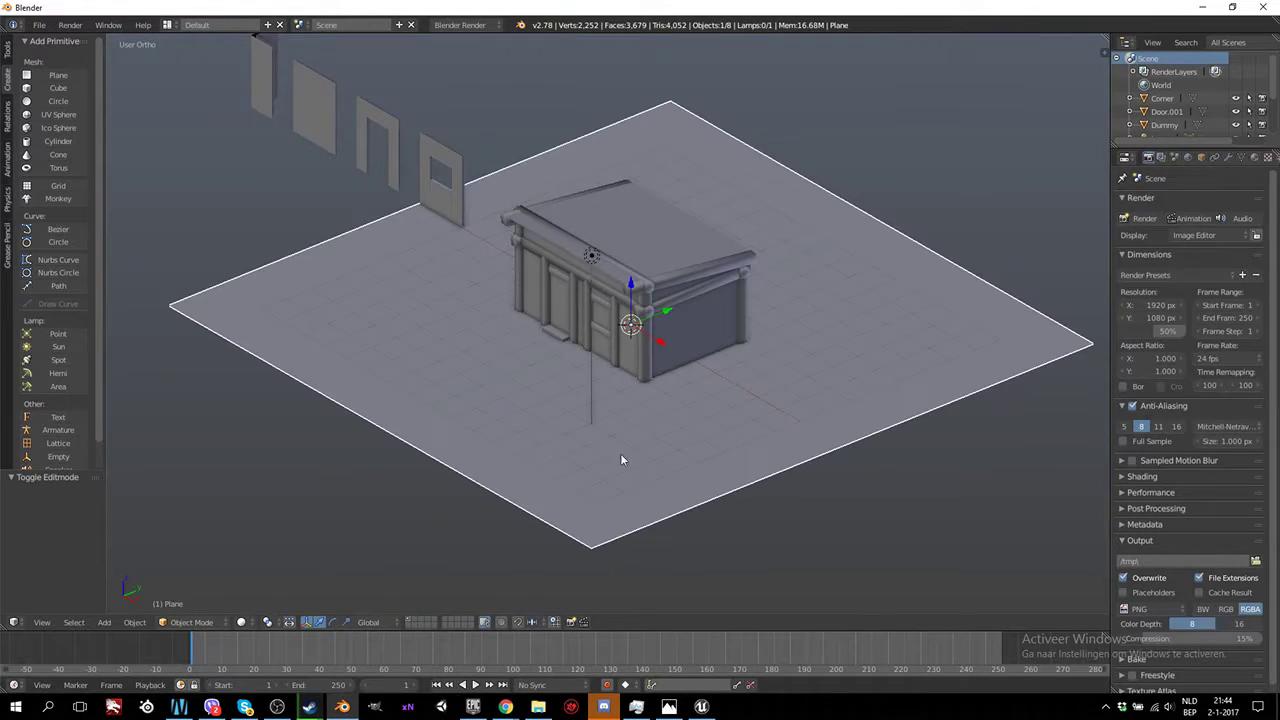
pyautogui.press('KP_1')
pyautogui.scroll(2, 600, 373)
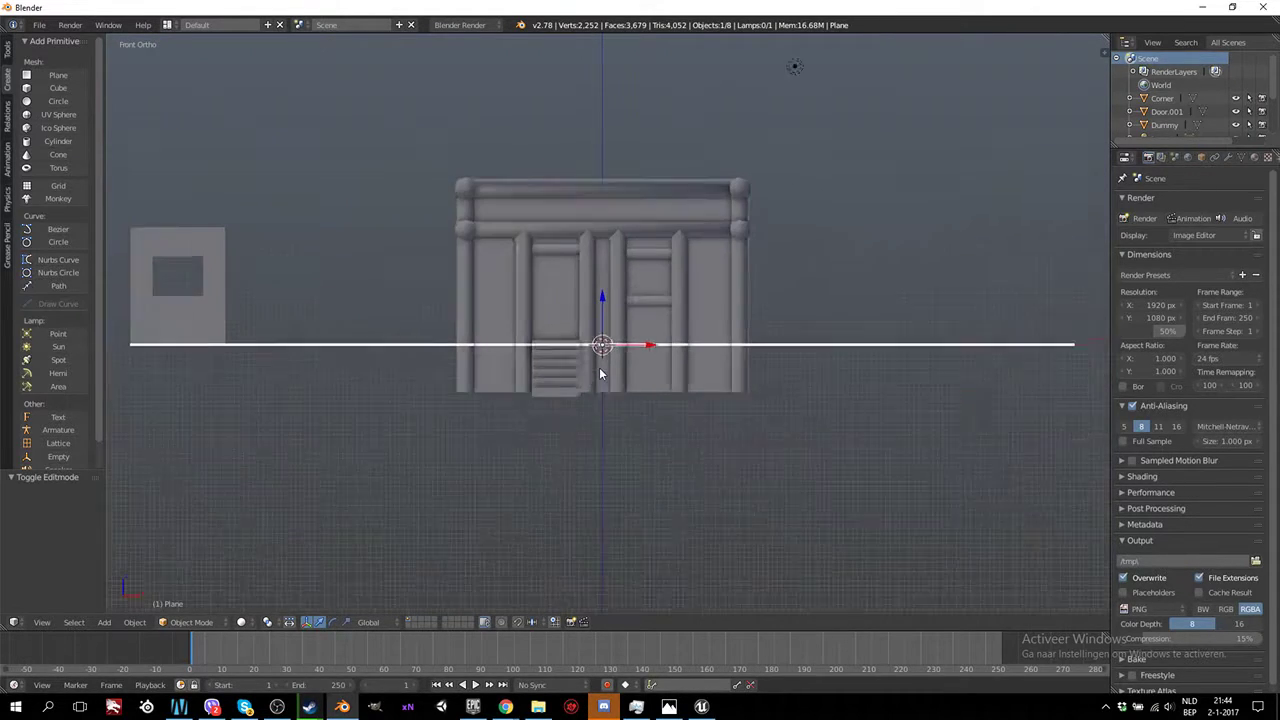
pyautogui.moveTo(600, 373)
pyautogui.mouseDown(button='middle')
pyautogui.moveTo(672, 383)
pyautogui.moveTo(547, 387)
pyautogui.moveTo(799, 387)
pyautogui.moveTo(603, 366)
pyautogui.moveTo(636, 407)
pyautogui.moveTo(638, 395)
pyautogui.moveTo(788, 412)
pyautogui.mouseUp(button='middle')
pyautogui.press('KP_1')
pyautogui.scroll(-3, 790, 412)
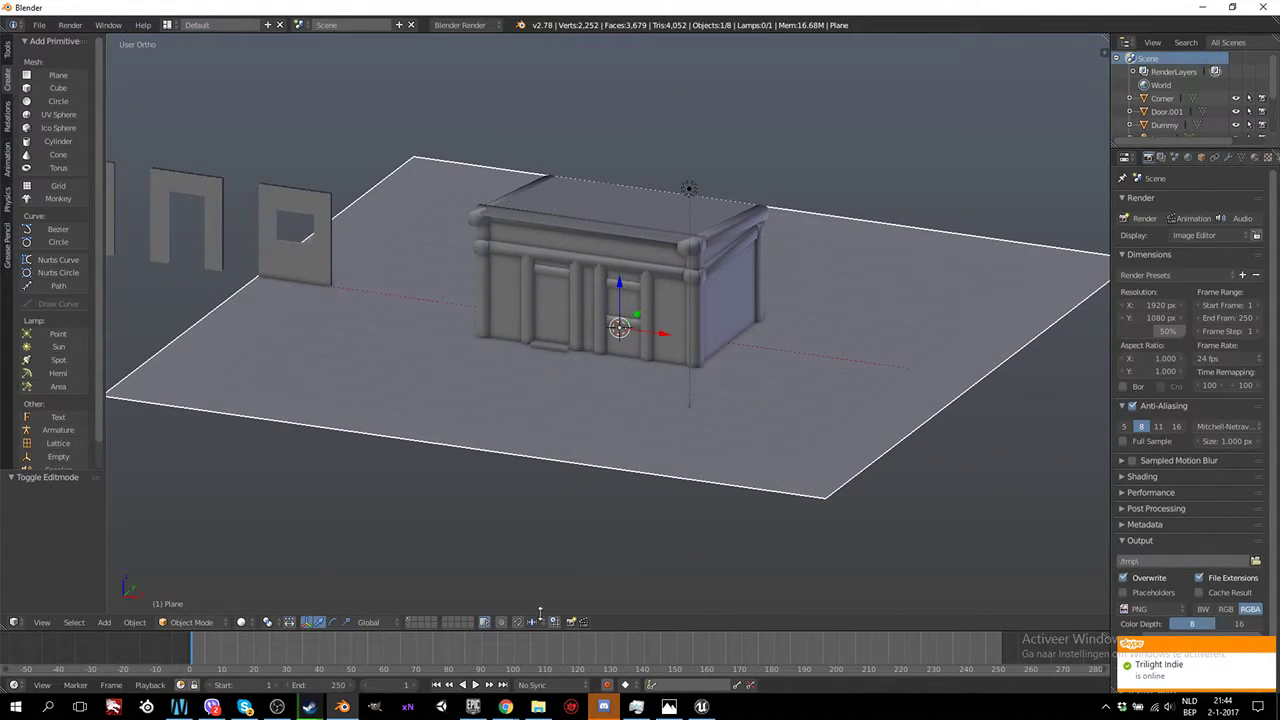
# Lower the ground plane's right edge by 1 unit along Z, back in Object Mode
pyautogui.press('Tab')
pyautogui.press('a')
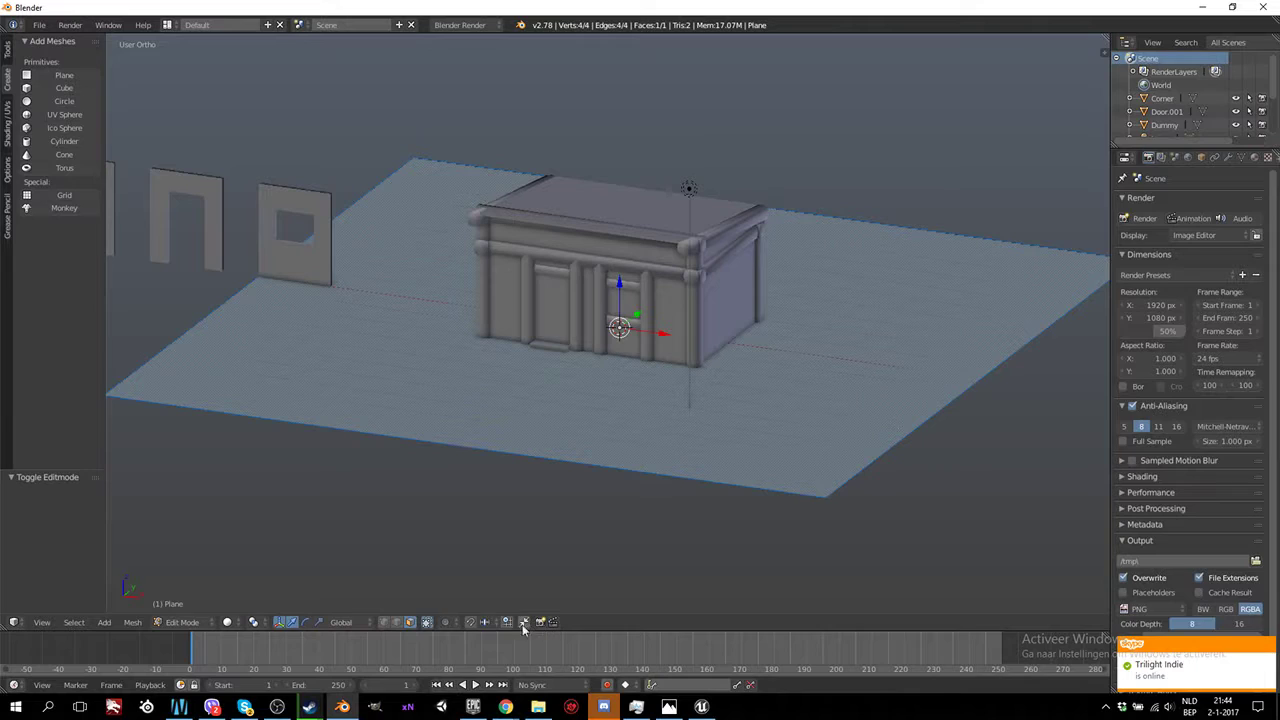
pyautogui.rightClick(901, 444)
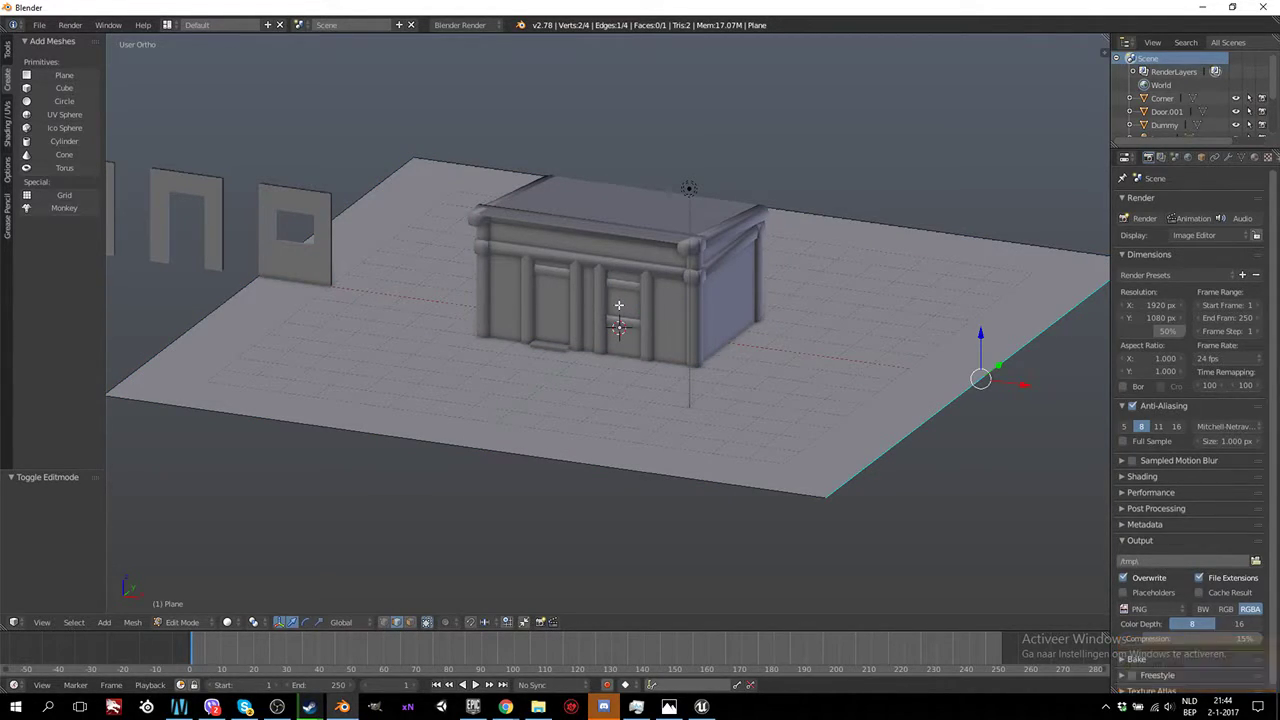
pyautogui.press('KP_3')
pyautogui.press('KP_1')
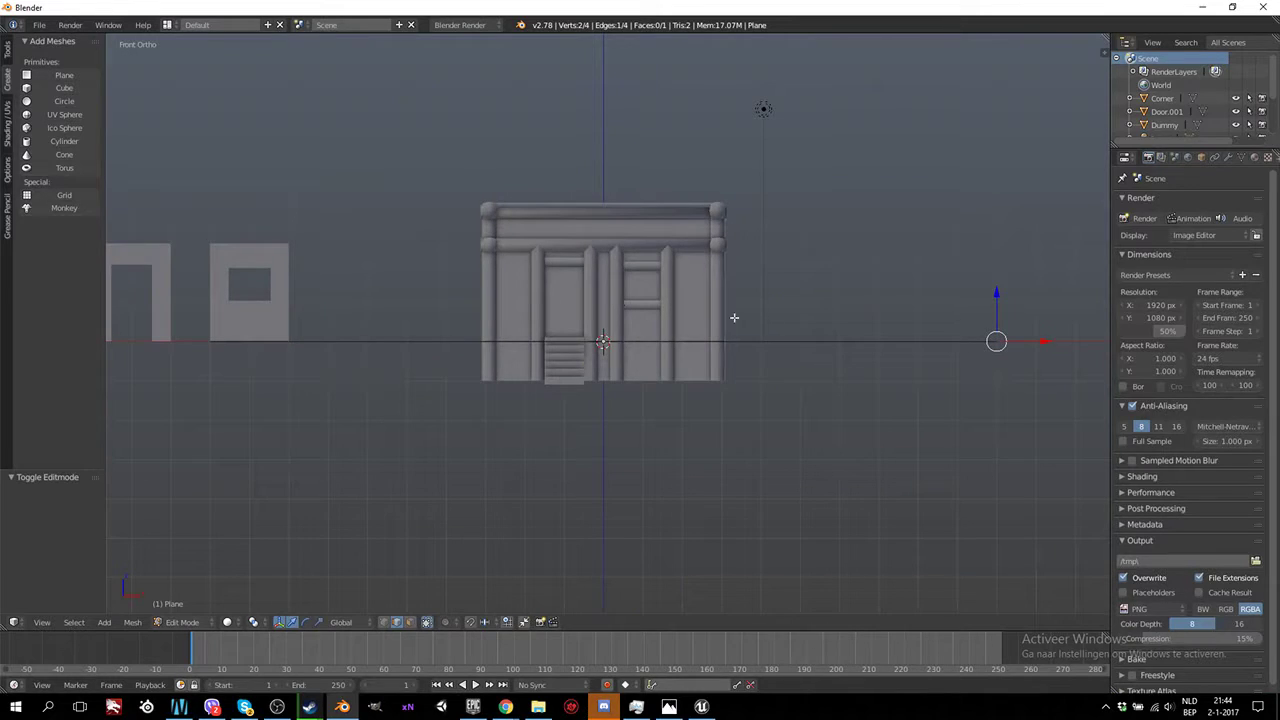
pyautogui.moveTo(997, 292); pyautogui.dragTo(991, 314)
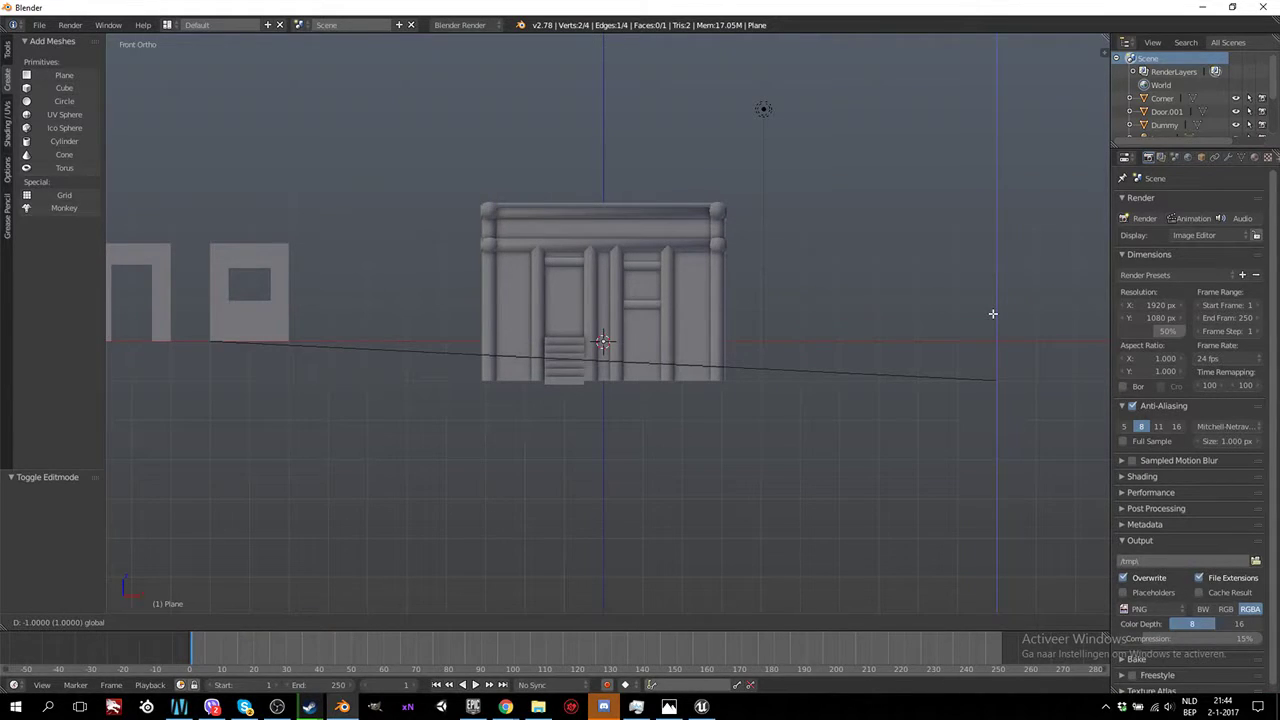
pyautogui.press('Tab')
pyautogui.moveTo(740, 296); pyautogui.dragTo(670, 360, button='middle')
pyautogui.scroll(2, 749, 314)
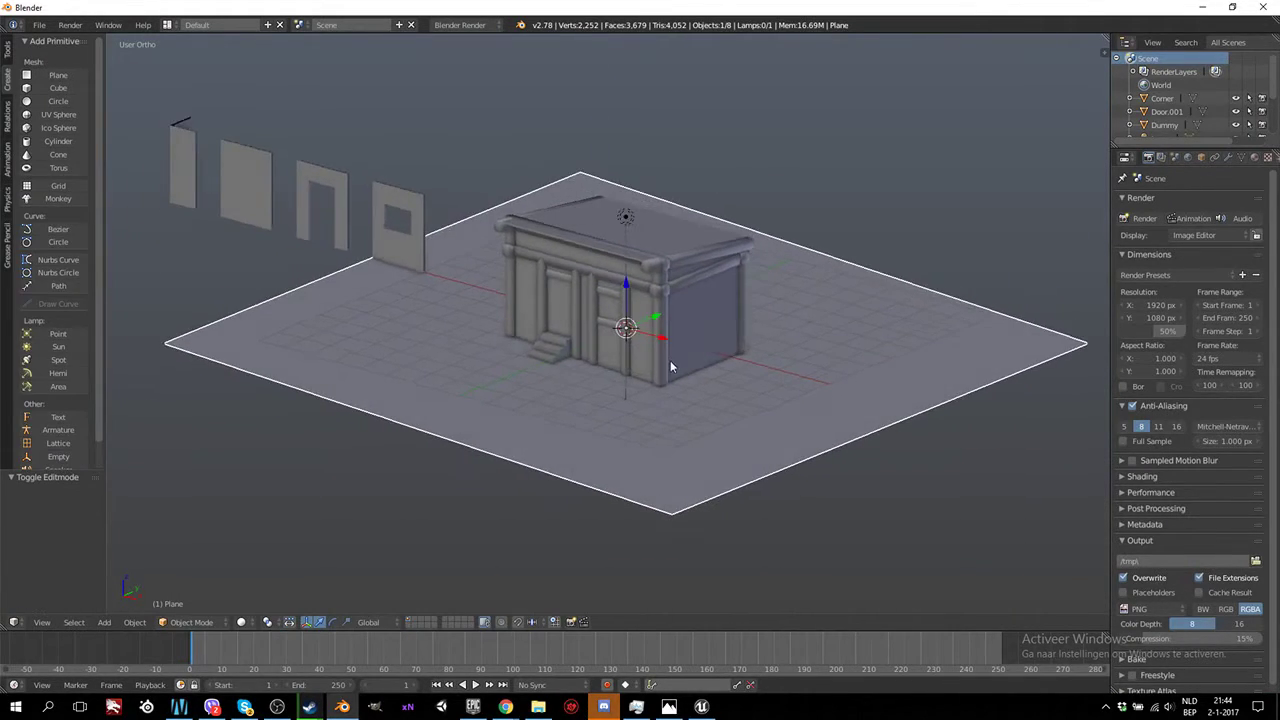
pyautogui.scroll(2, 670, 361)
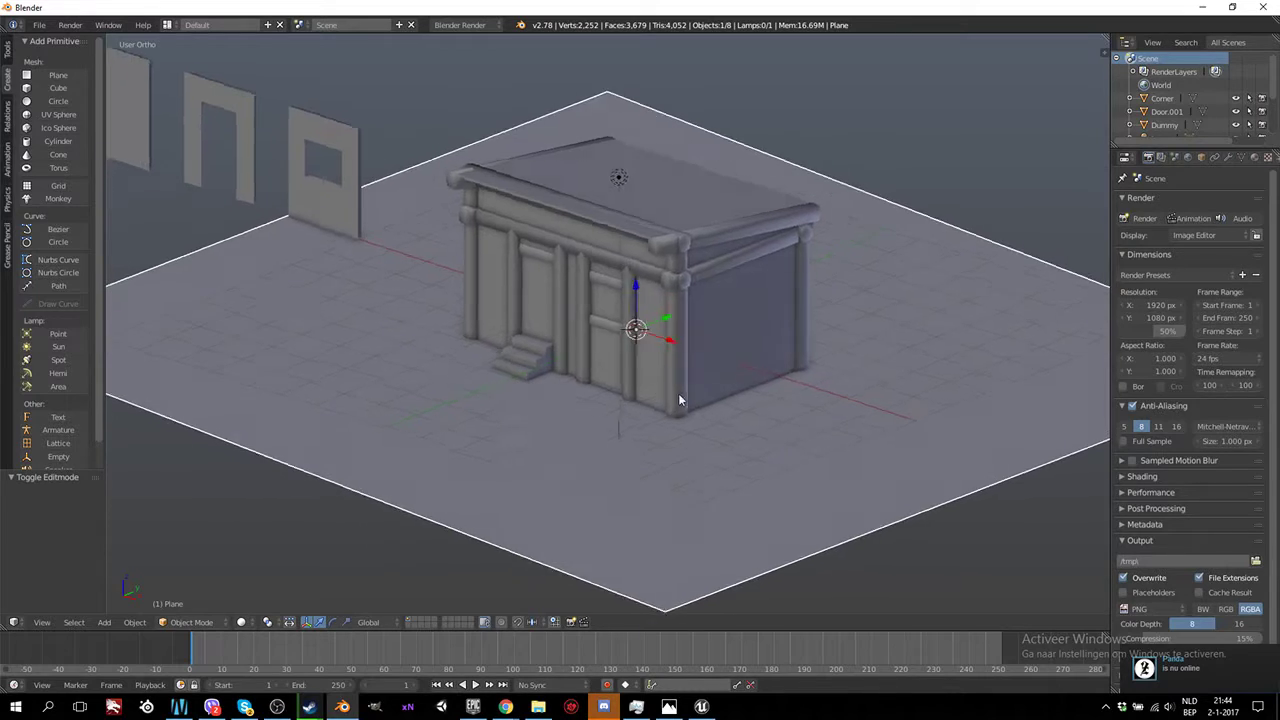
# Select the house's wall object Wall.002 and enter Edit Mode on it
pyautogui.moveTo(545, 328); pyautogui.dragTo(676, 395, button='middle')
pyautogui.scroll(3, 674, 395)
pyautogui.scroll(2, 640, 405)
pyautogui.press('Tab')
pyautogui.press('Tab')
pyautogui.rightClick(602, 420)
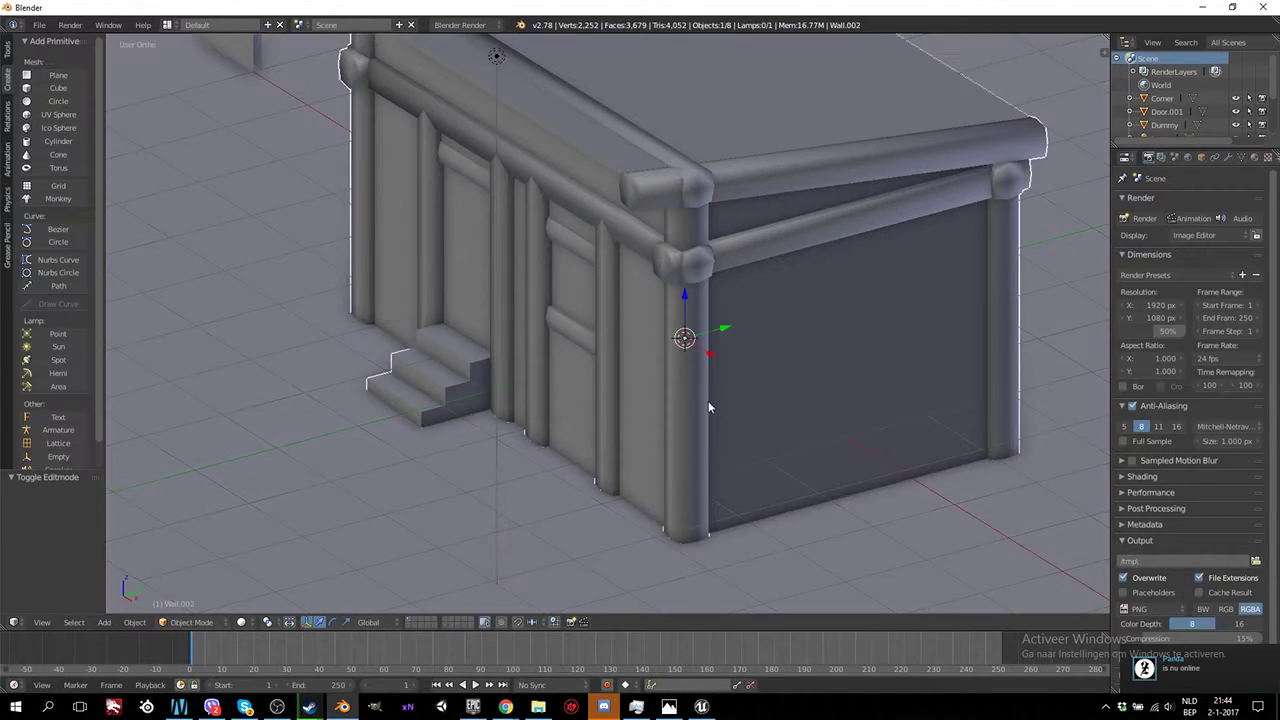
pyautogui.press('Tab')
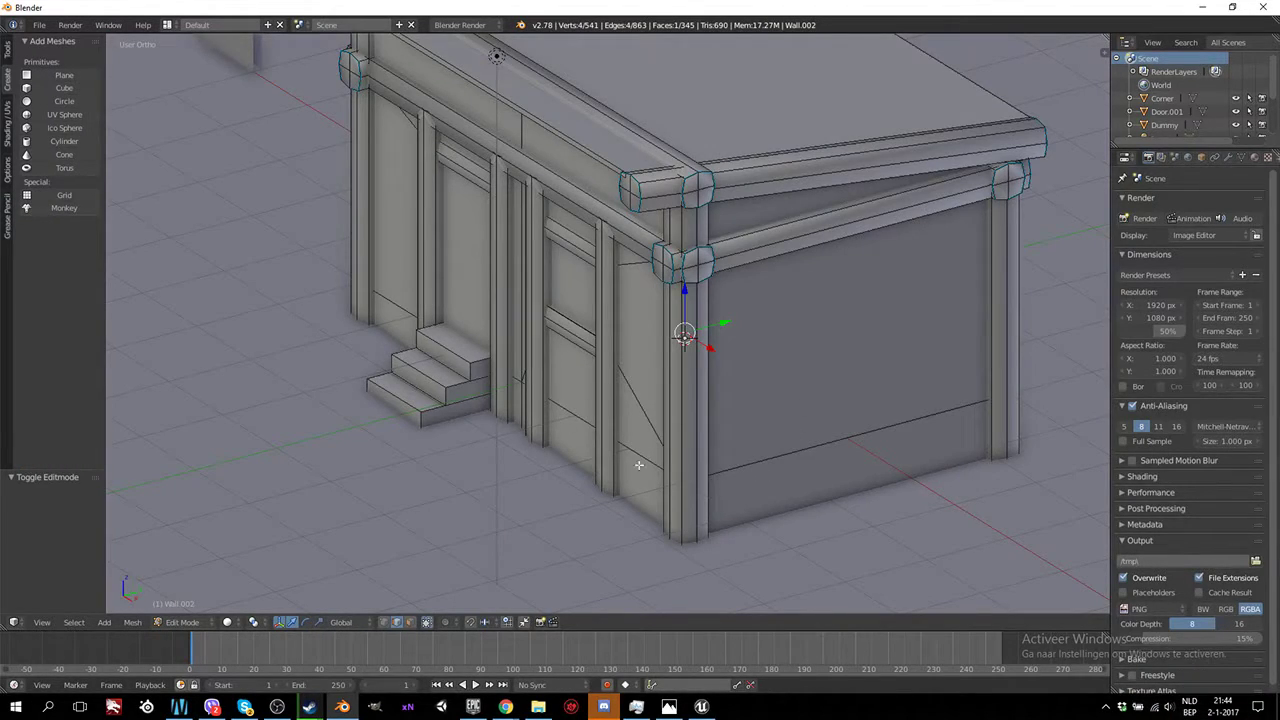
# Inspect the wall mesh from several angles, ending in front view, then leave Edit Mode
pyautogui.moveTo(558, 427)
pyautogui.mouseDown(button='middle')
pyautogui.moveTo(626, 423)
pyautogui.moveTo(588, 412)
pyautogui.mouseUp(button='middle')
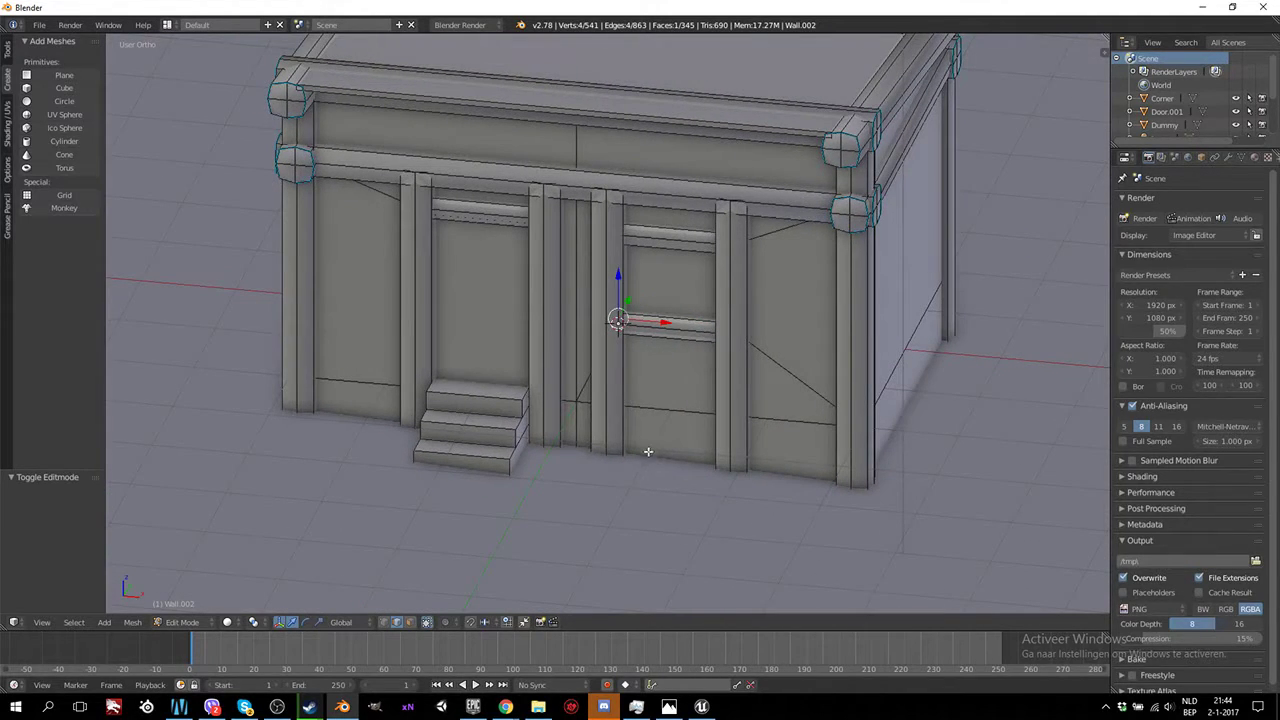
pyautogui.moveTo(950, 376); pyautogui.dragTo(823, 379, button='middle')
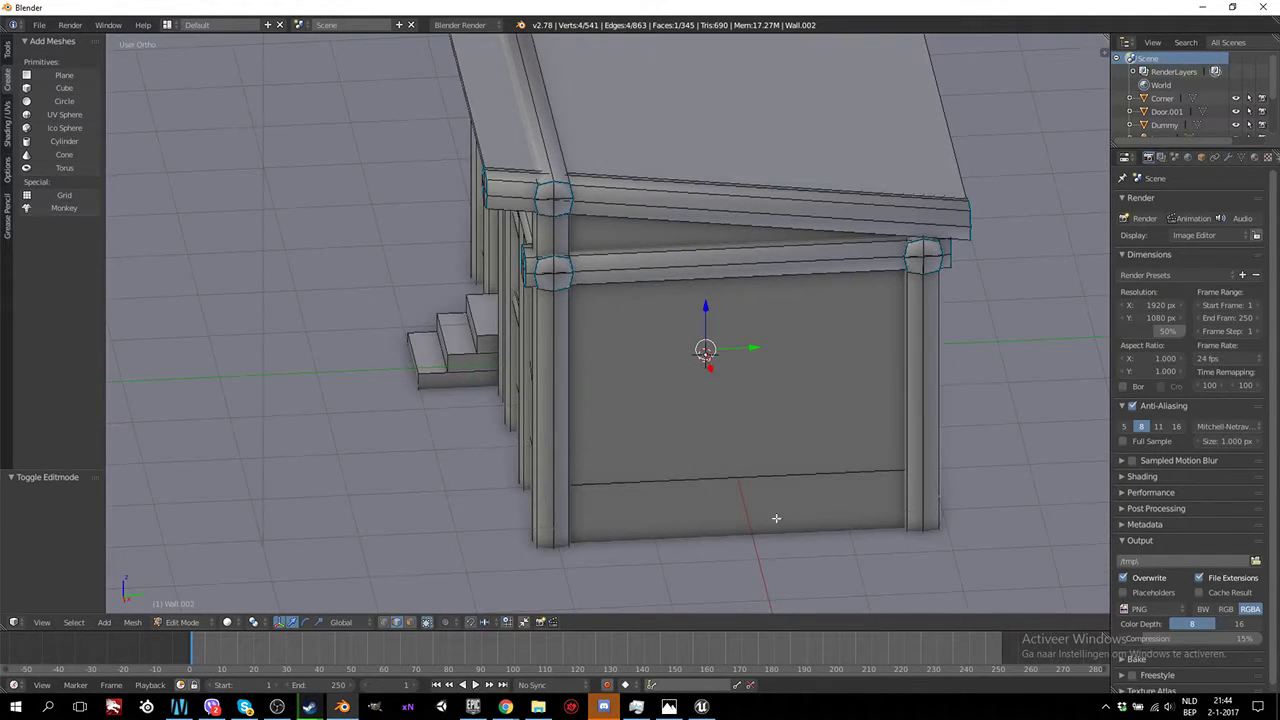
pyautogui.moveTo(949, 477); pyautogui.dragTo(718, 485, button='middle')
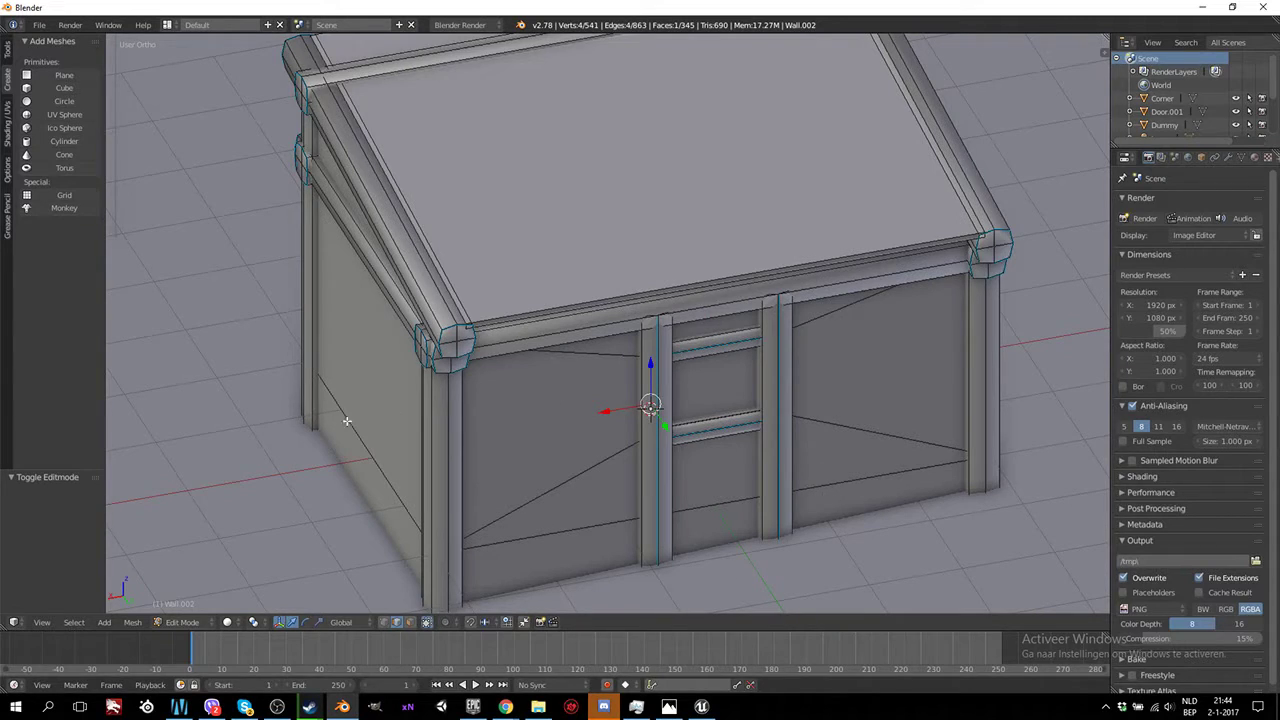
pyautogui.moveTo(250, 370)
pyautogui.mouseDown(button='middle')
pyautogui.moveTo(294, 354)
pyautogui.moveTo(473, 344)
pyautogui.mouseUp(button='middle')
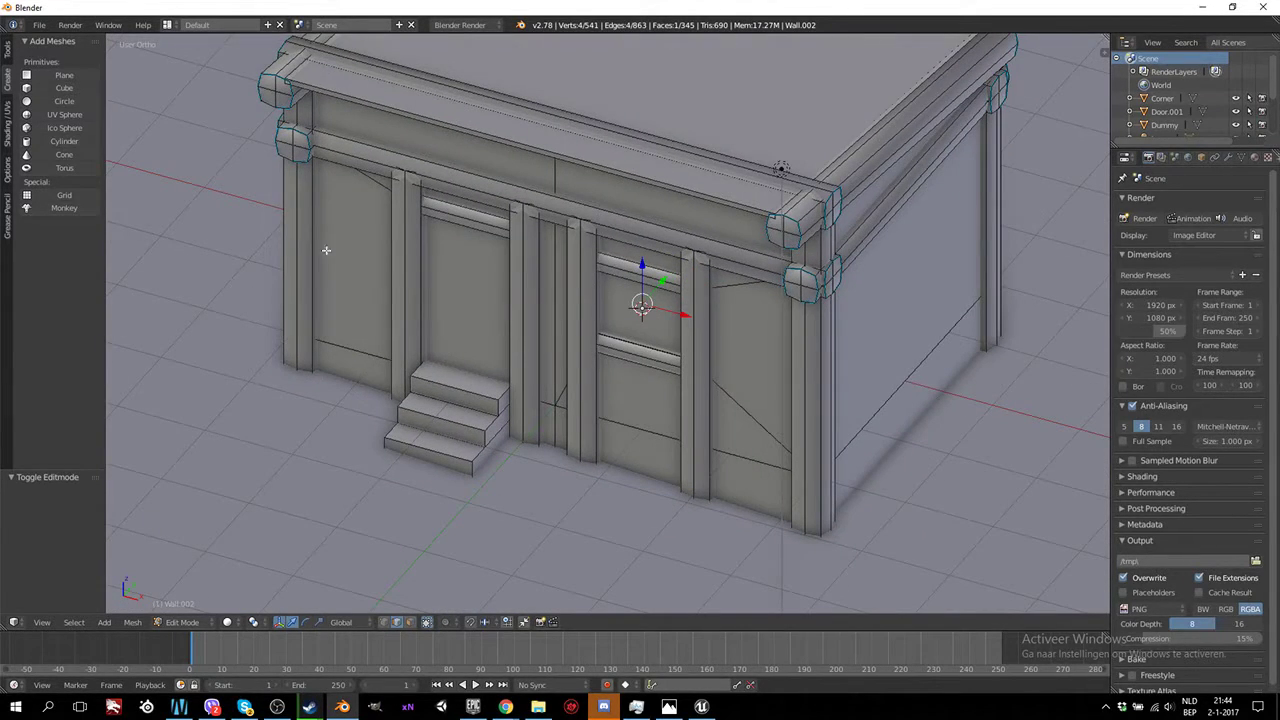
pyautogui.moveTo(326, 250)
pyautogui.mouseDown(button='middle')
pyautogui.moveTo(659, 245)
pyautogui.moveTo(754, 277)
pyautogui.mouseUp(button='middle')
pyautogui.press('KP_1')
pyautogui.scroll(-2, 658, 246)
pyautogui.scroll(-3, 752, 282)
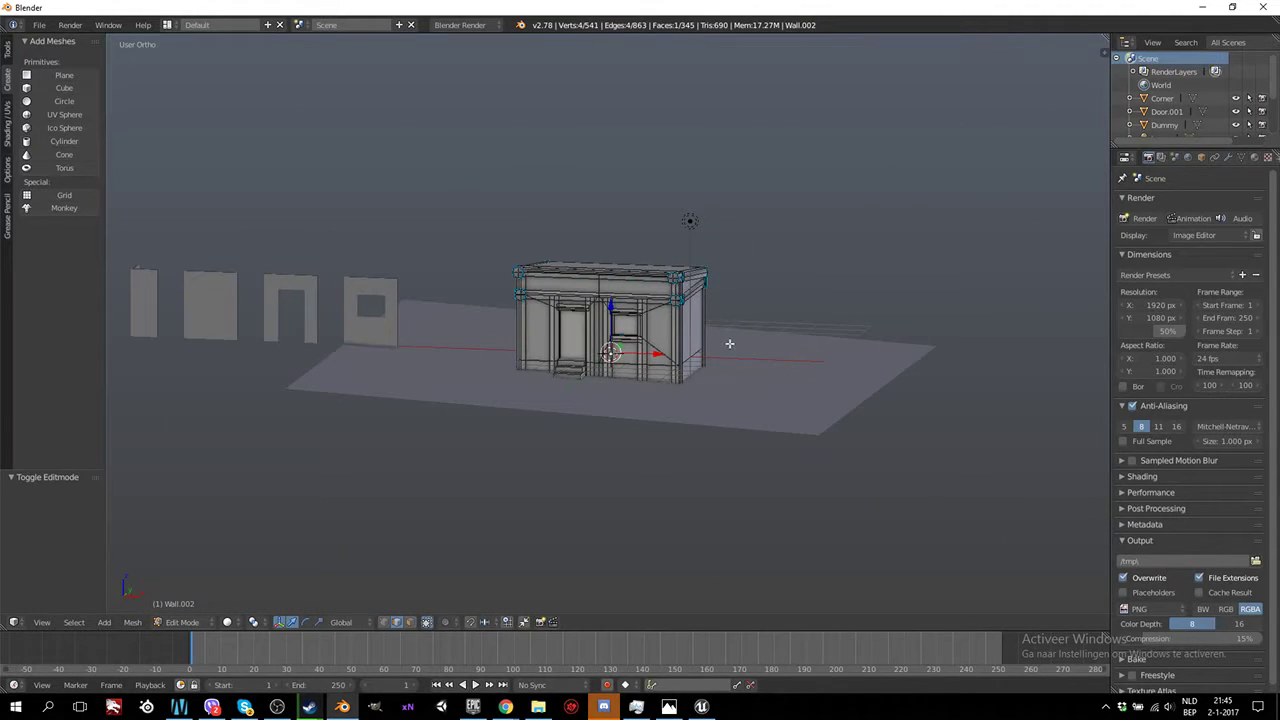
pyautogui.moveTo(729, 343); pyautogui.dragTo(715, 352, button='middle')
pyautogui.scroll(5, 715, 349)
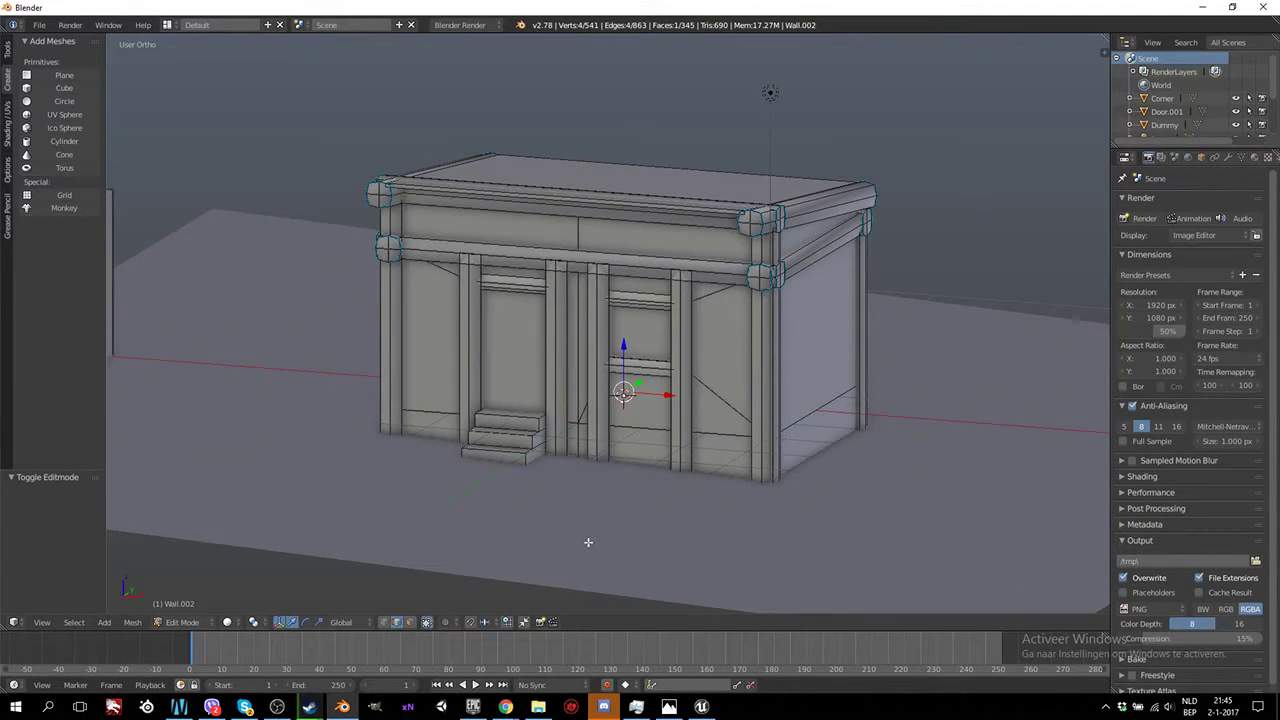
pyautogui.press('Tab')
# Delete the ground plane and split the viewport, making the right half a UV/Image Editor
pyautogui.press('x')
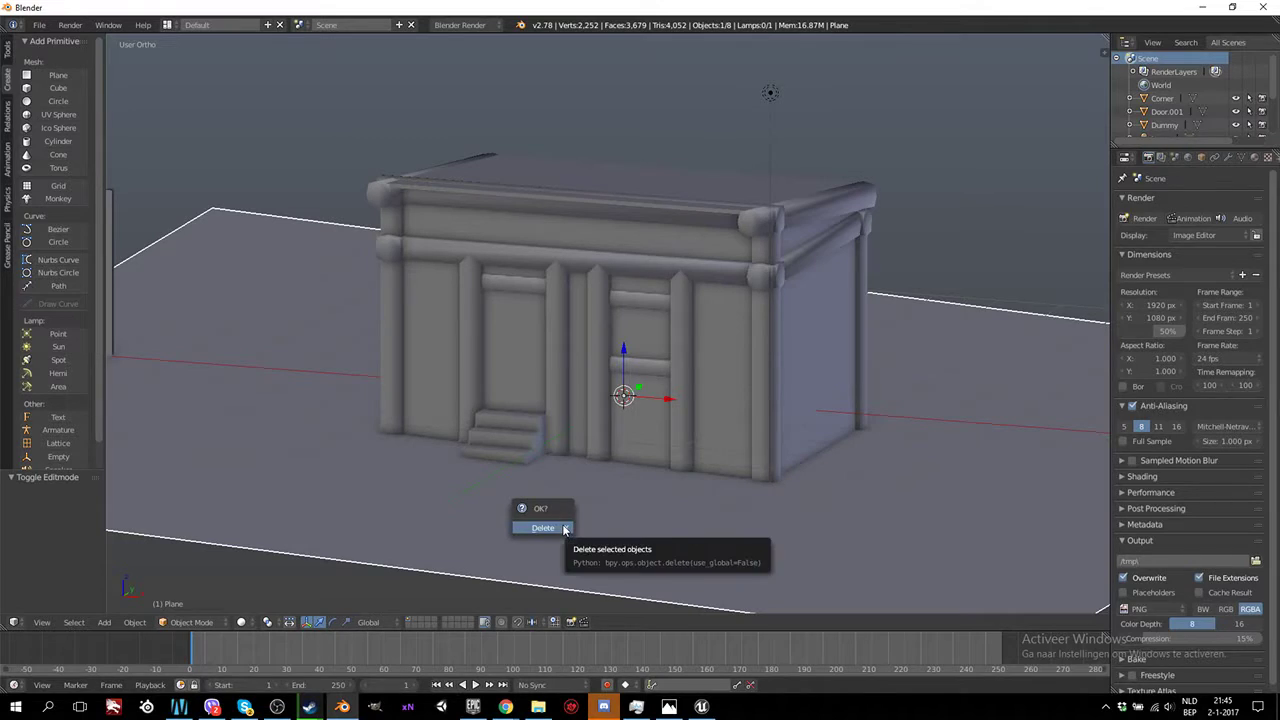
pyautogui.click(555, 524)
pyautogui.moveTo(1096, 52); pyautogui.dragTo(730, 350)
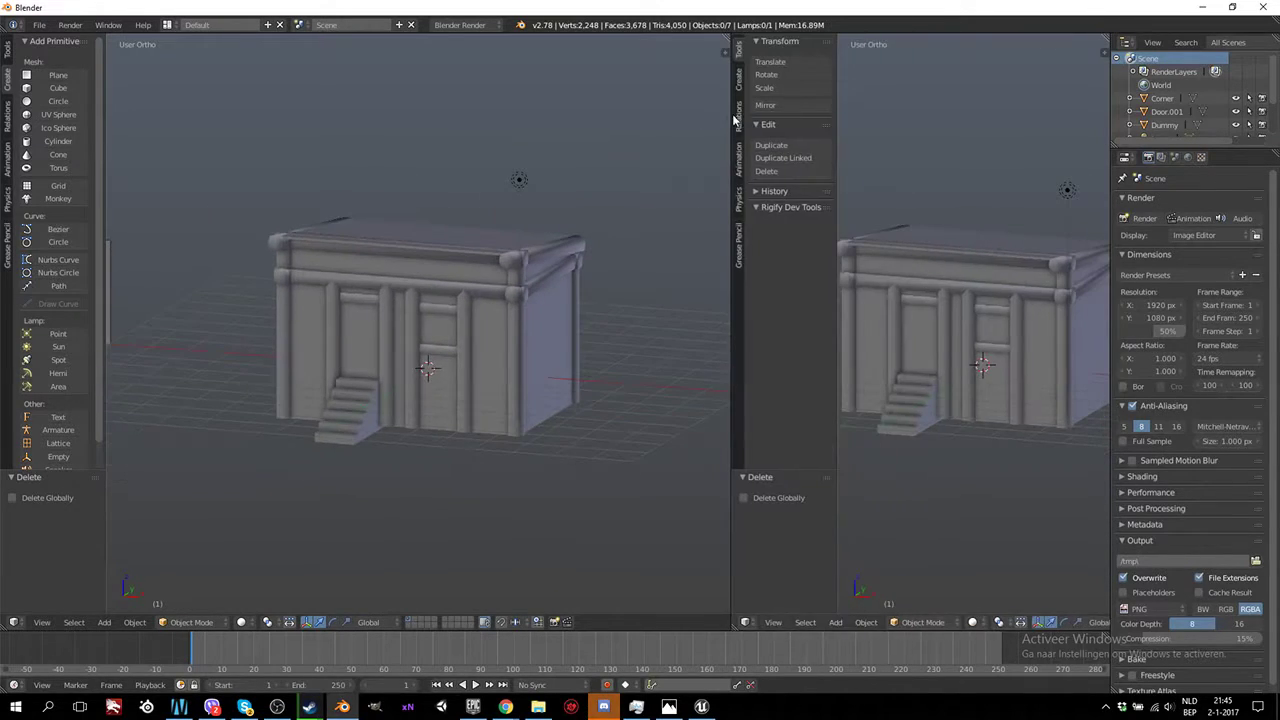
pyautogui.click(752, 623)
pyautogui.click(766, 518)
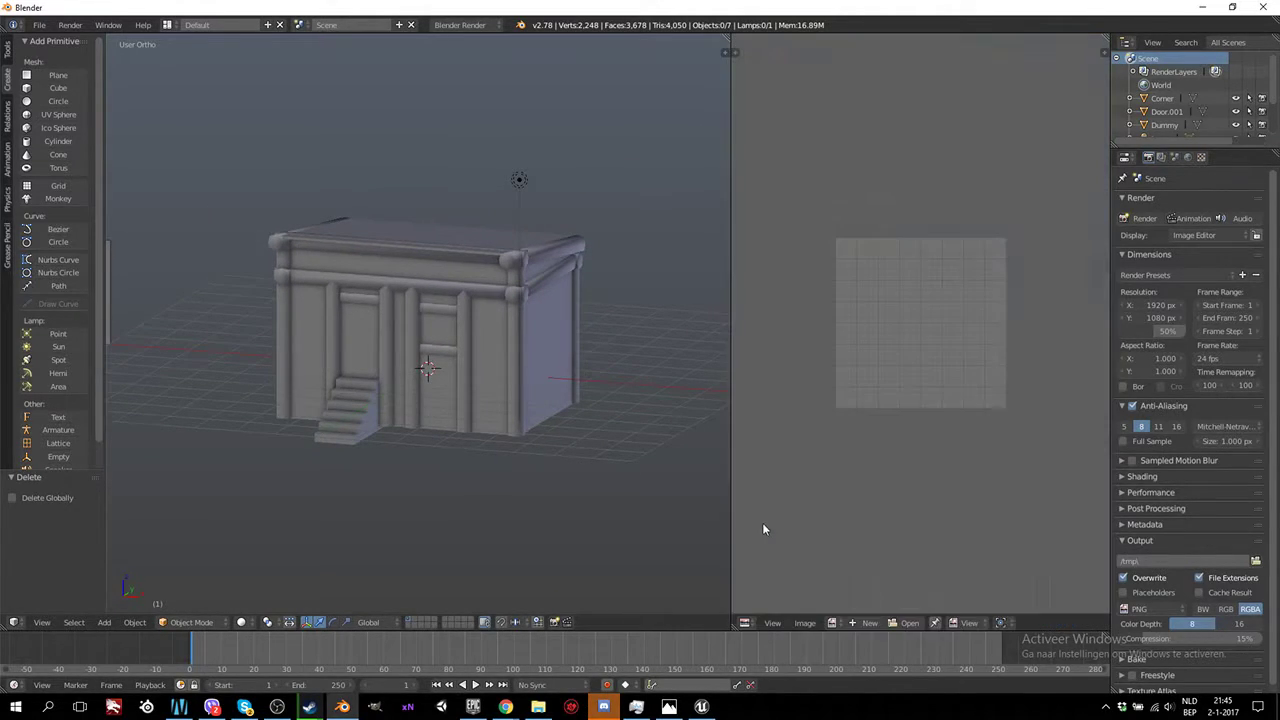
# Select the house's wall mesh in front view and enter Edit Mode on it
pyautogui.press('KP_1')
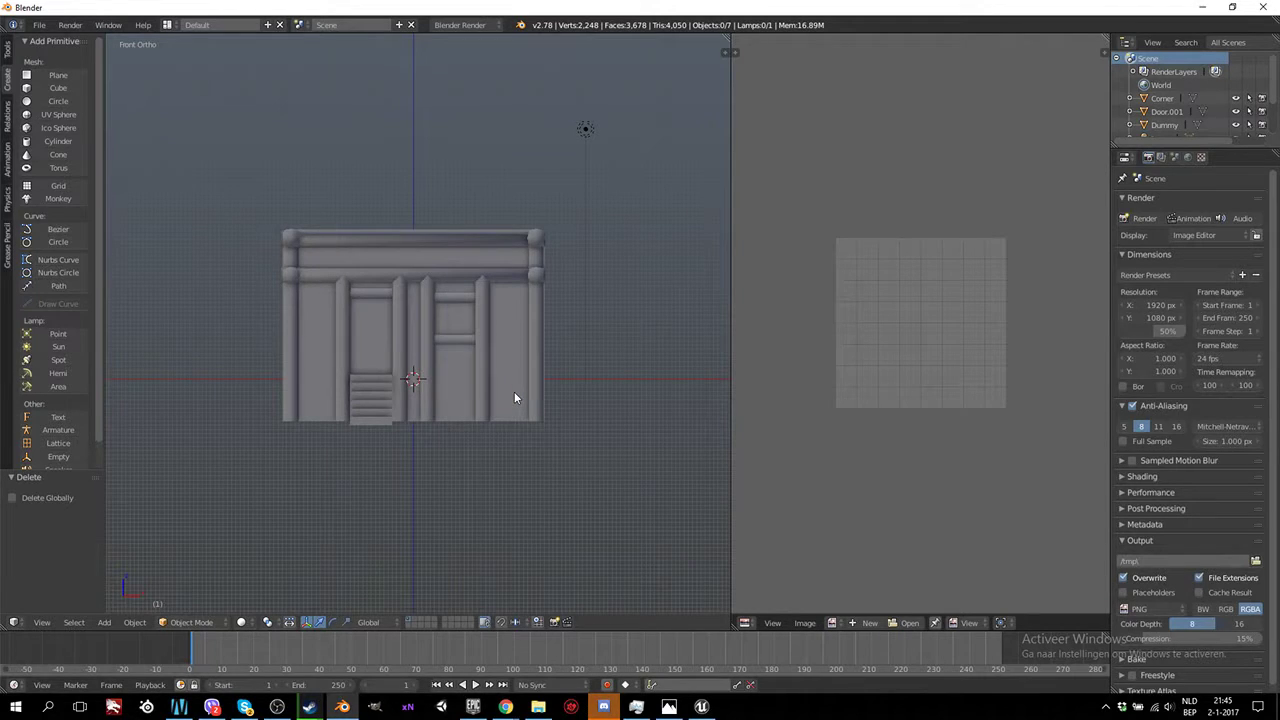
pyautogui.rightClick(514, 397)
pyautogui.press('Tab')
pyautogui.scroll(1, 493, 380)
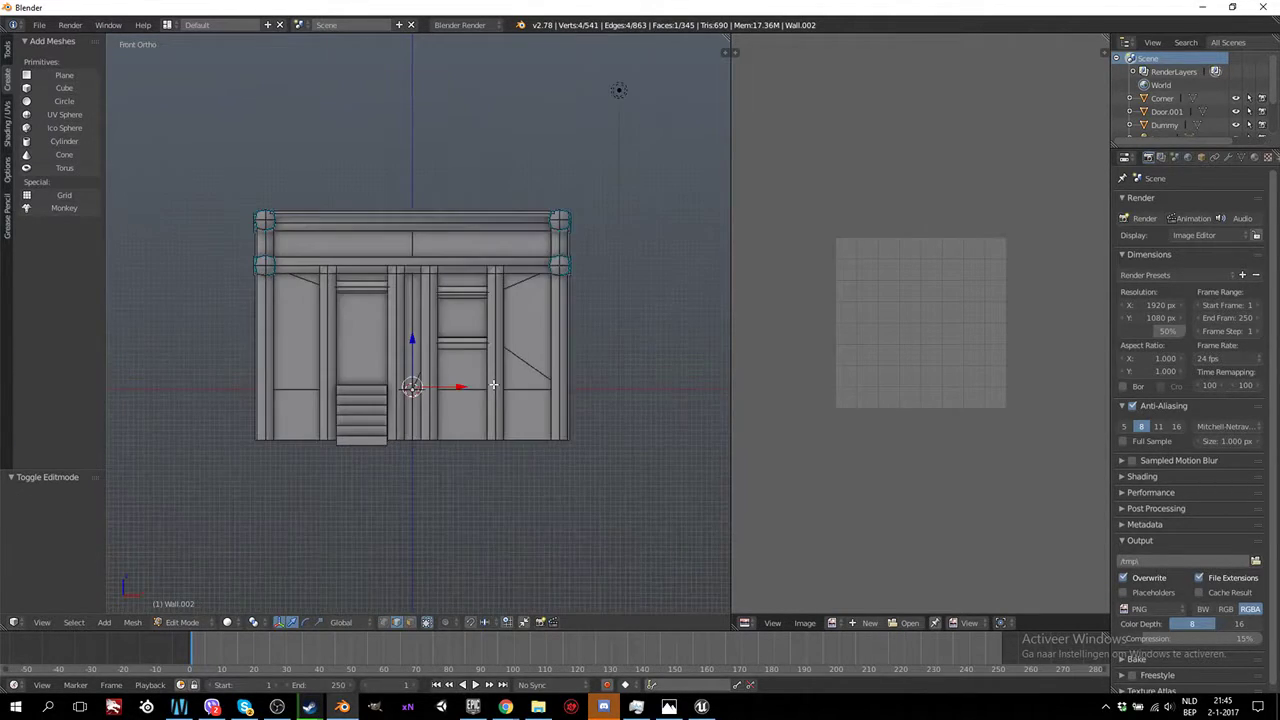
pyautogui.scroll(2, 493, 380)
pyautogui.keyDown('ctrl'); pyautogui.scroll(2, 493, 380); pyautogui.keyUp('ctrl')
pyautogui.keyDown('shift'); pyautogui.scroll(-1, 488, 374); pyautogui.keyUp('shift')
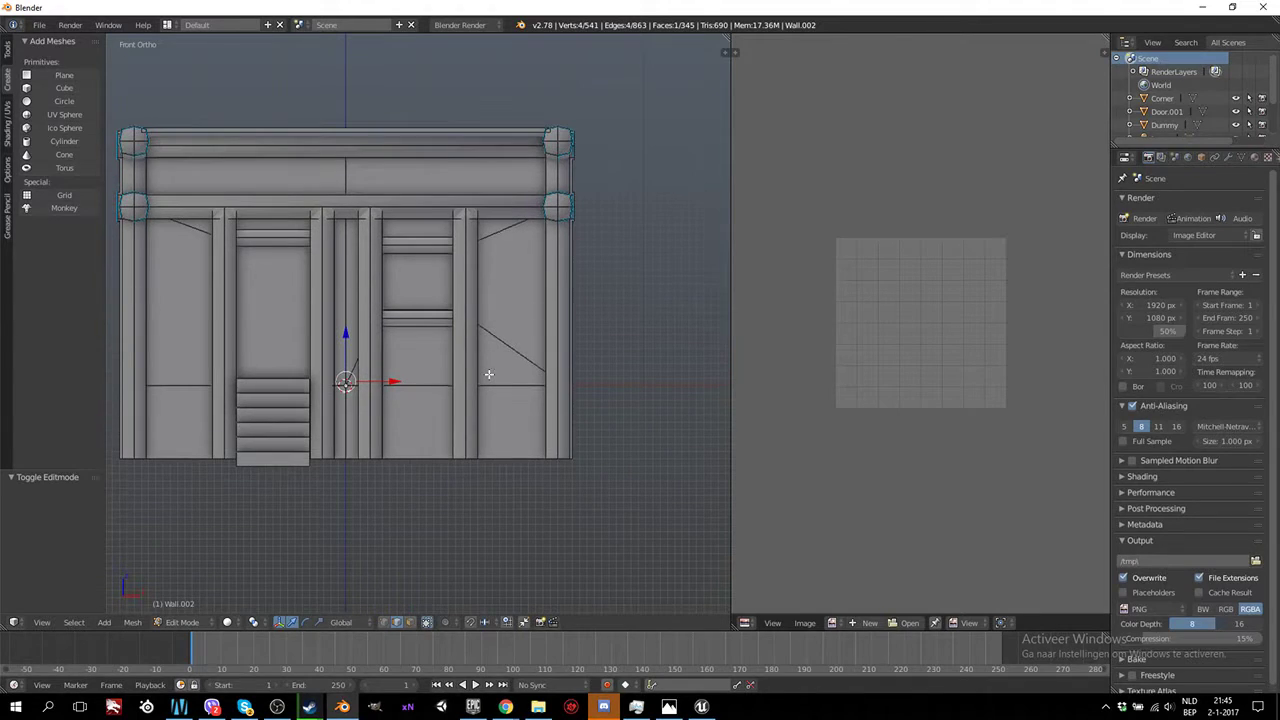
pyautogui.keyDown('ctrl'); pyautogui.scroll(-1, 490, 375); pyautogui.keyUp('ctrl')
pyautogui.keyDown('shift'); pyautogui.scroll(2, 498, 376); pyautogui.keyUp('shift')
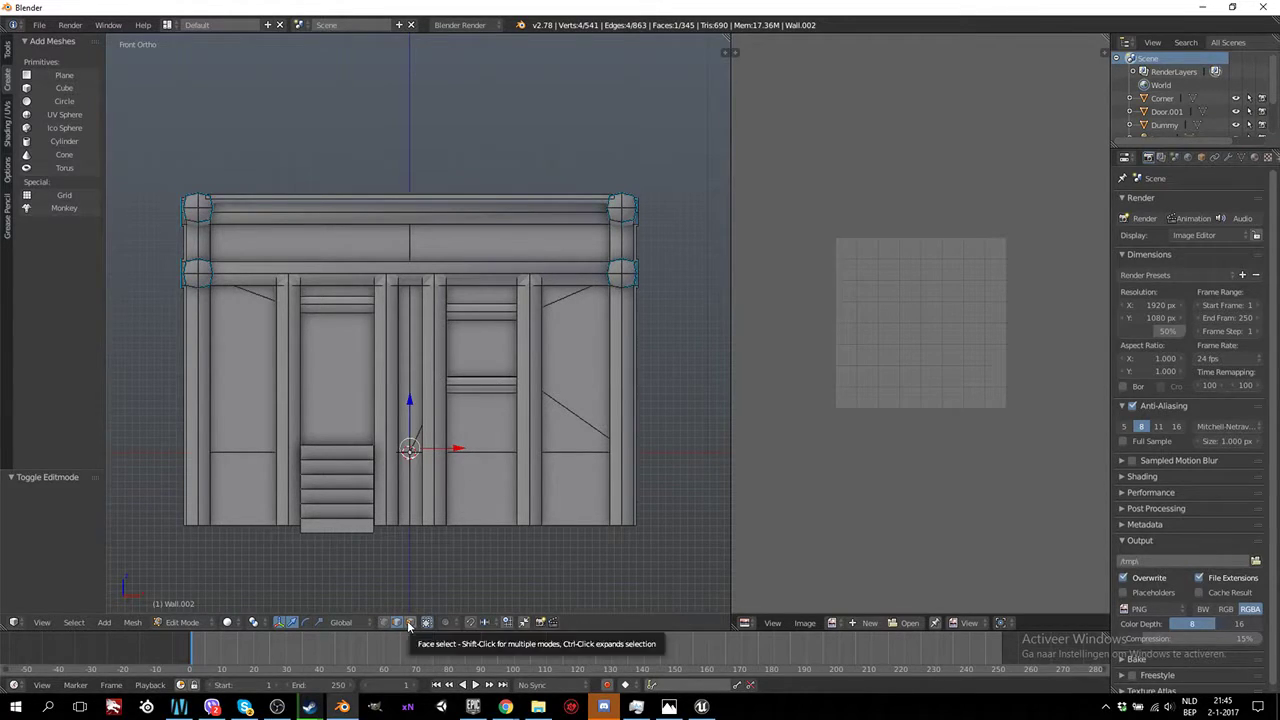
# In face select mode, pick two linked pillar strips on the facade, then return to Object Mode
pyautogui.click(409, 622)
pyautogui.rightClick(437, 392)
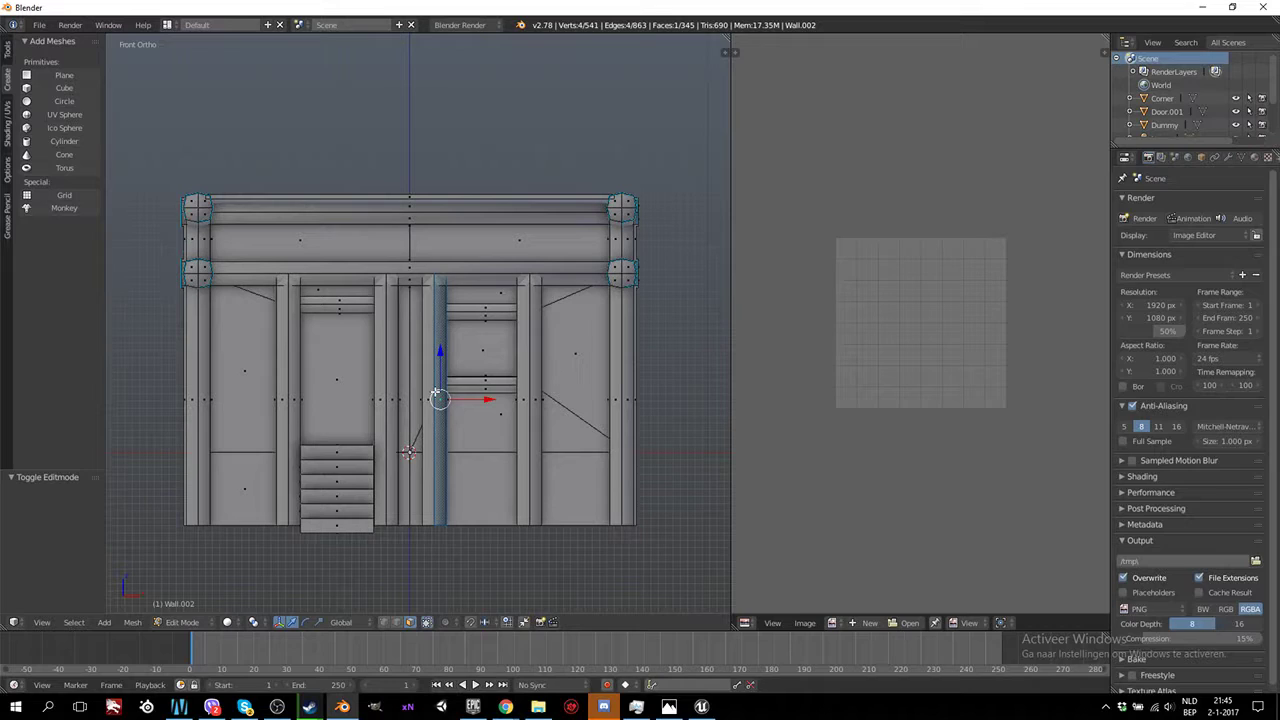
pyautogui.press('l')
pyautogui.press('l')
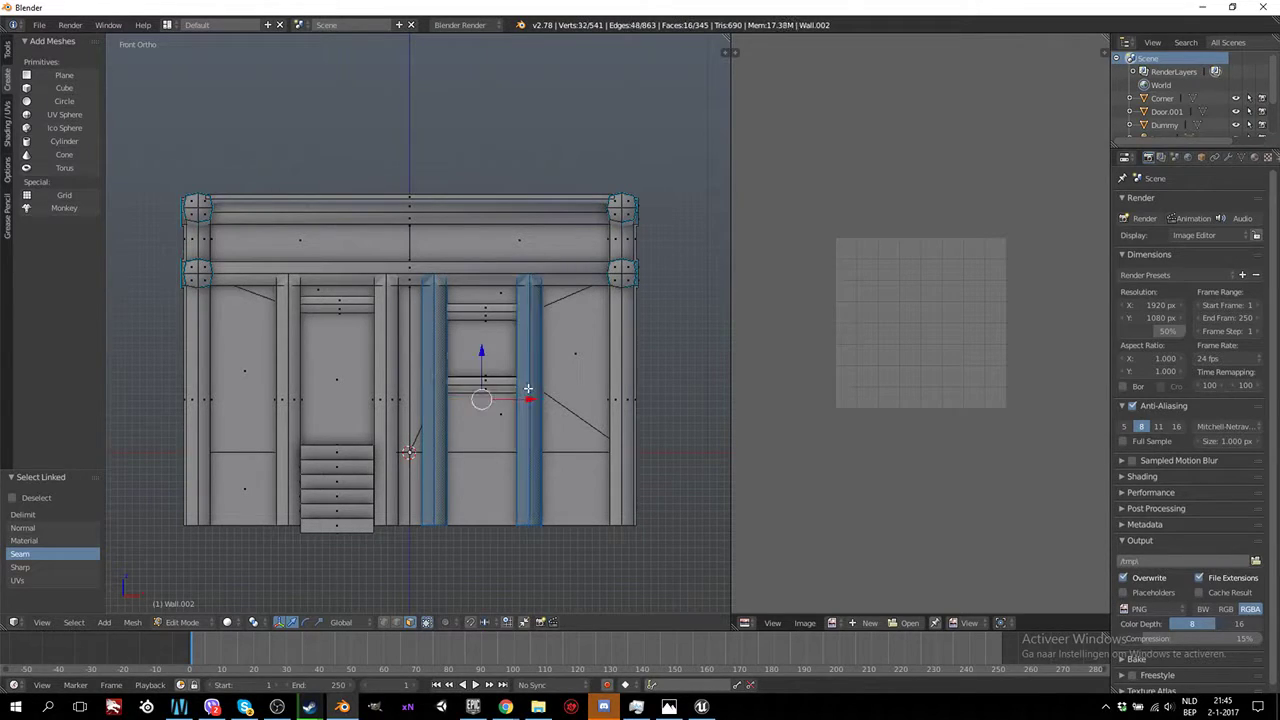
pyautogui.press('l')
pyautogui.press('l')
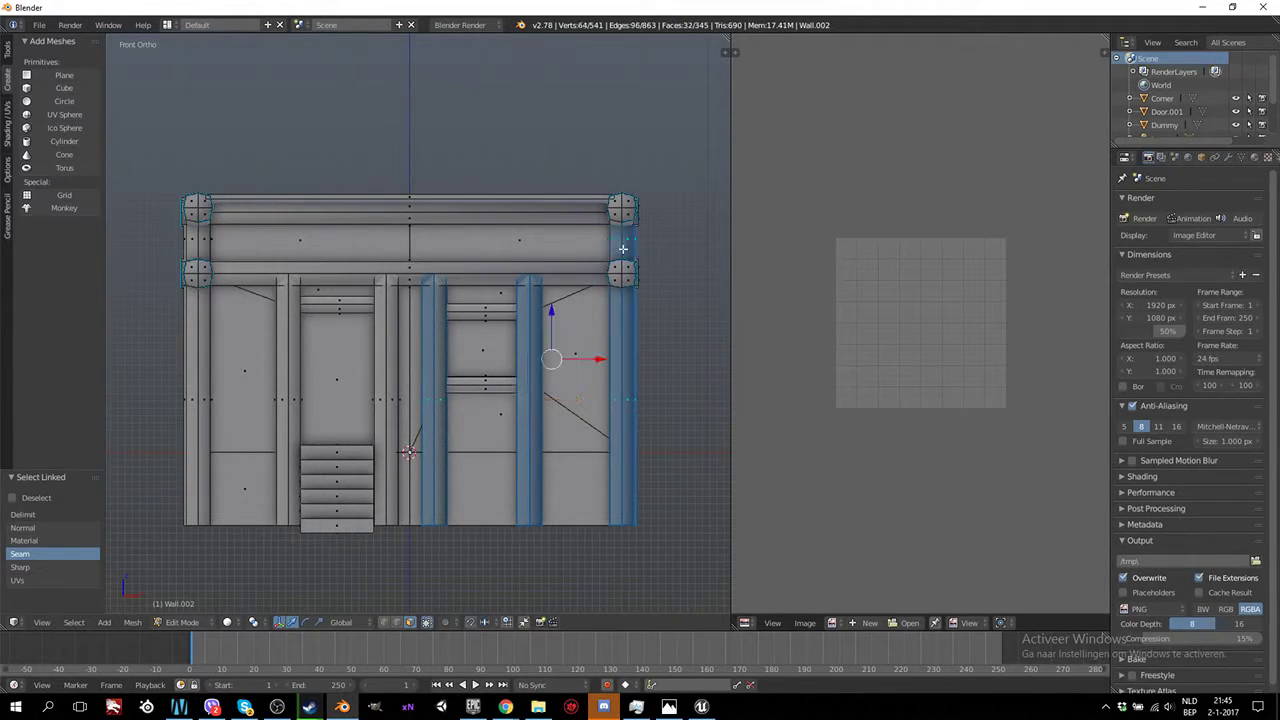
pyautogui.press('Tab')
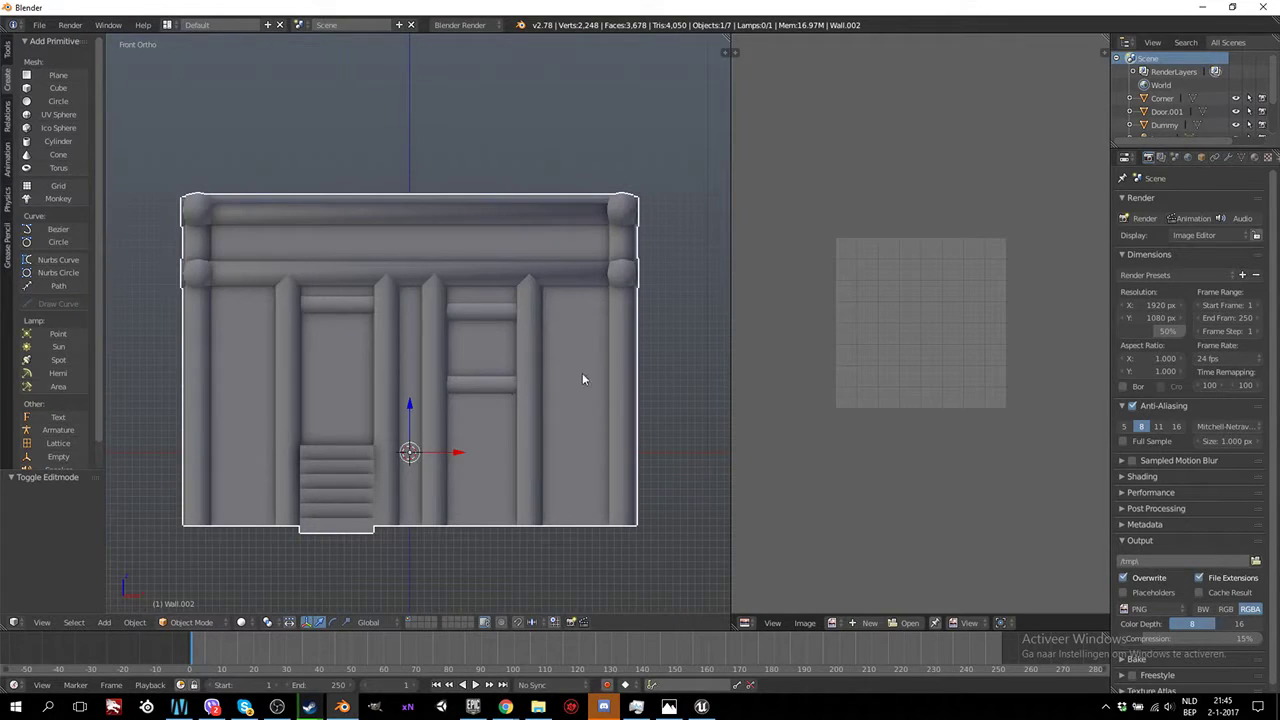
pyautogui.moveTo(583, 379); pyautogui.dragTo(557, 401, button='middle')
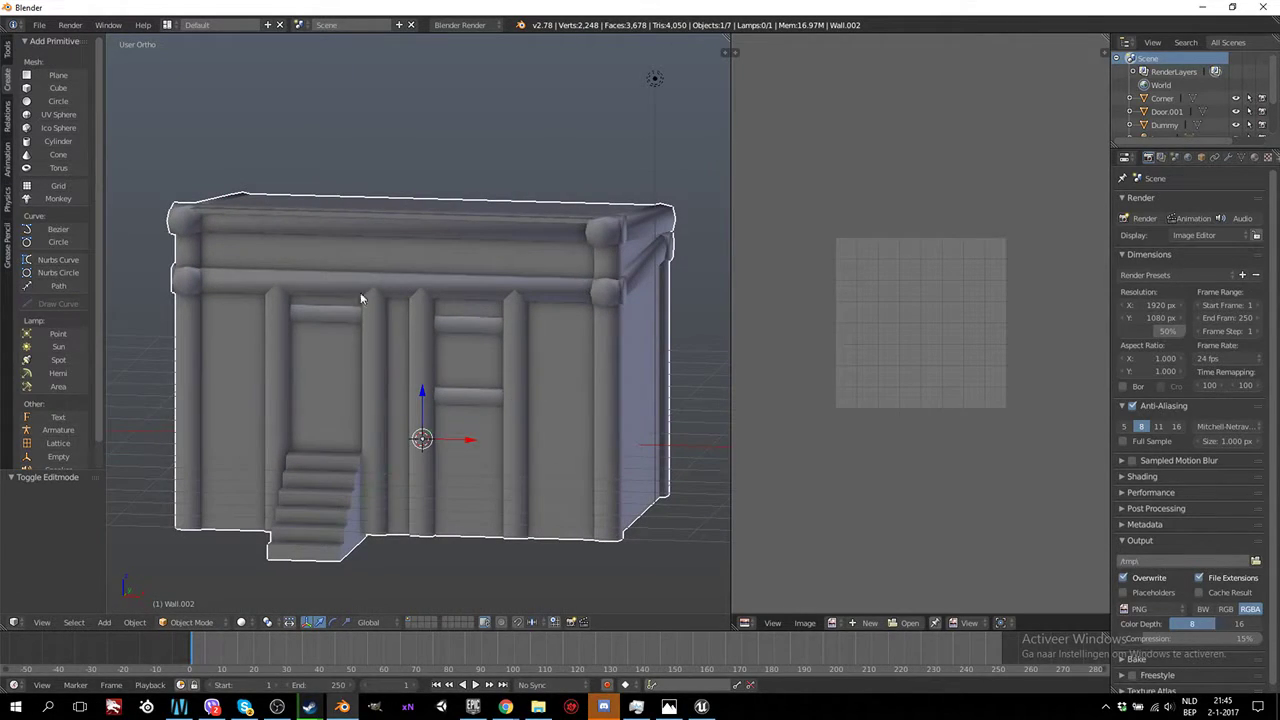
# Add three material slots to Wall.002
pyautogui.click(1255, 157)
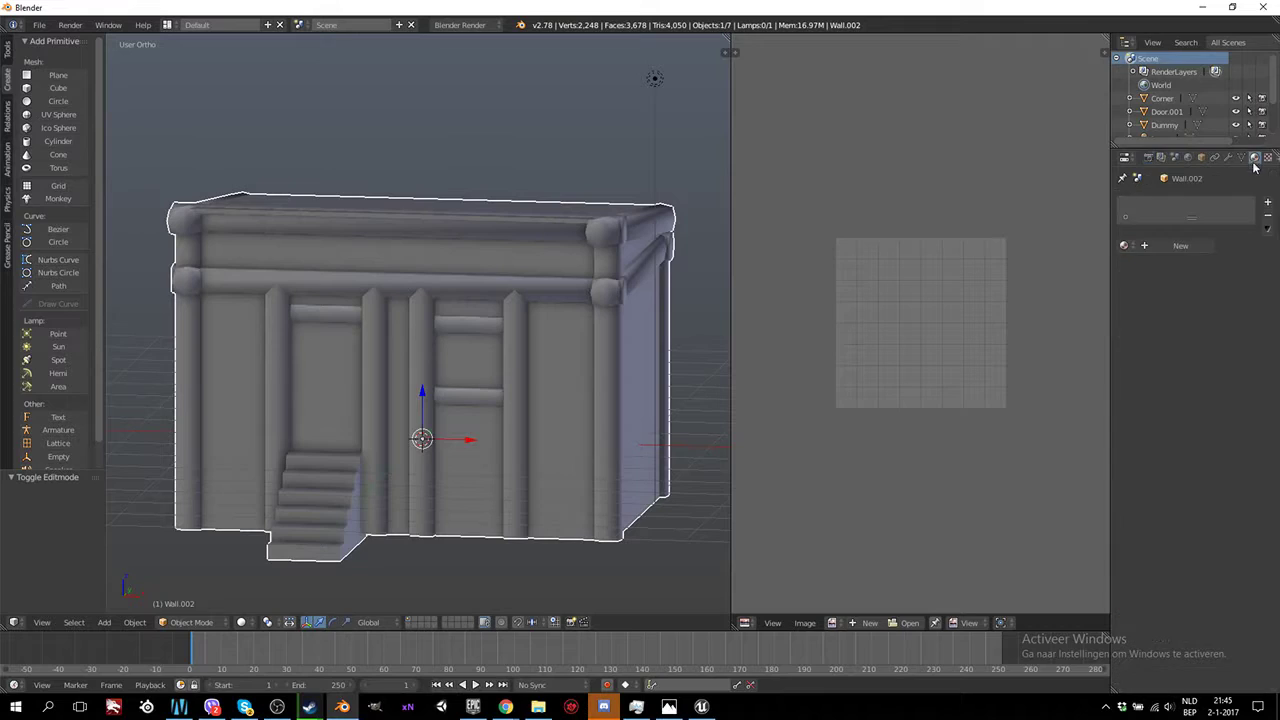
pyautogui.click(1267, 202)
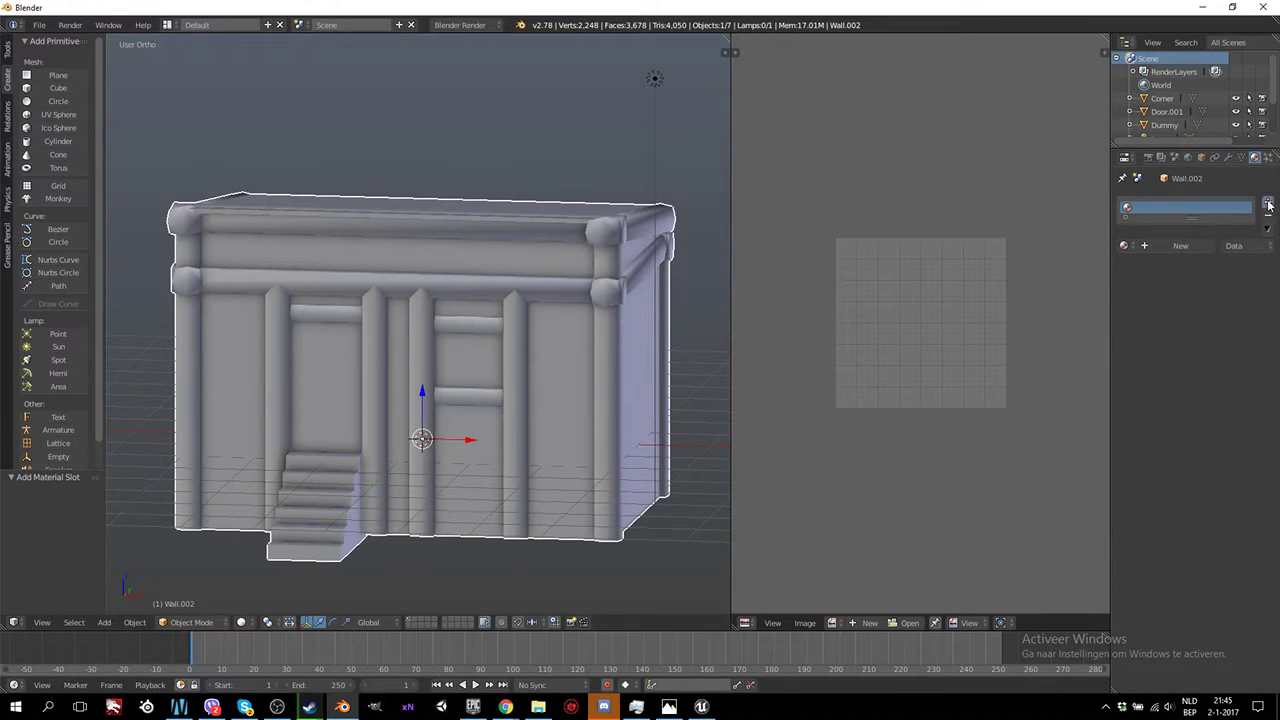
pyautogui.click(1267, 204)
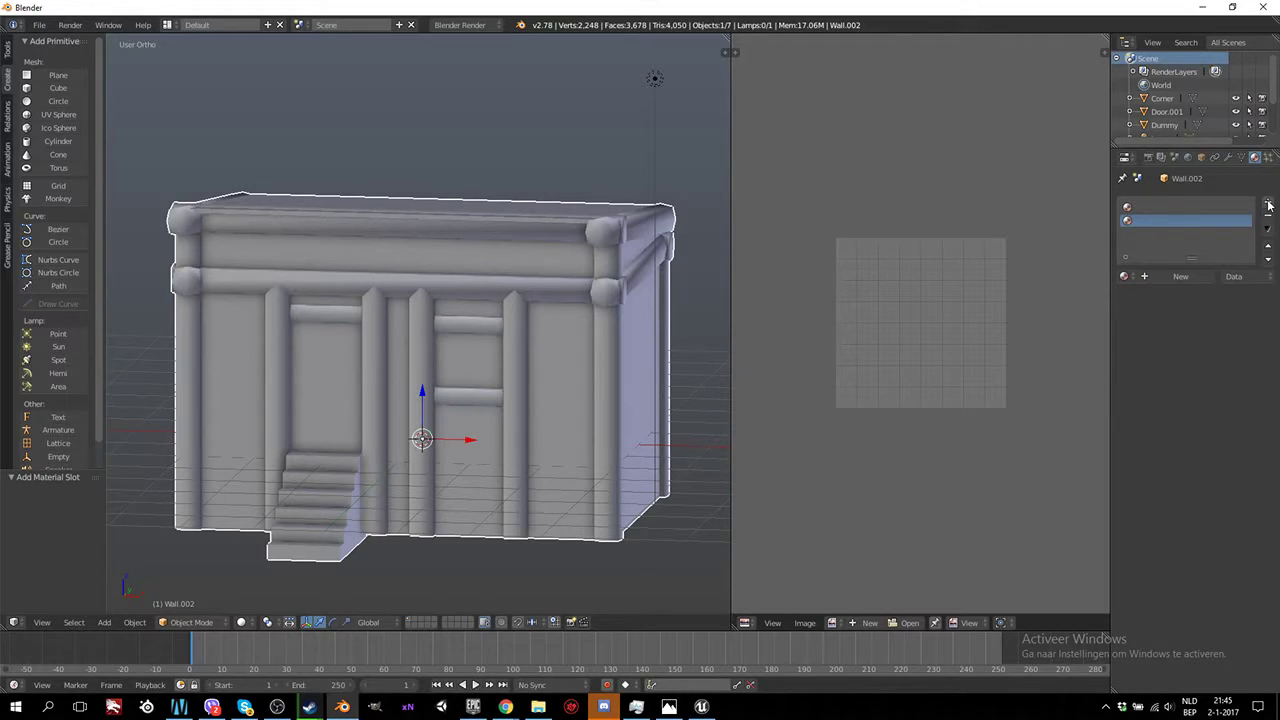
pyautogui.click(1269, 204)
# Give the first slot the existing Material and rename it 'Houseplanks'
pyautogui.click(1152, 207)
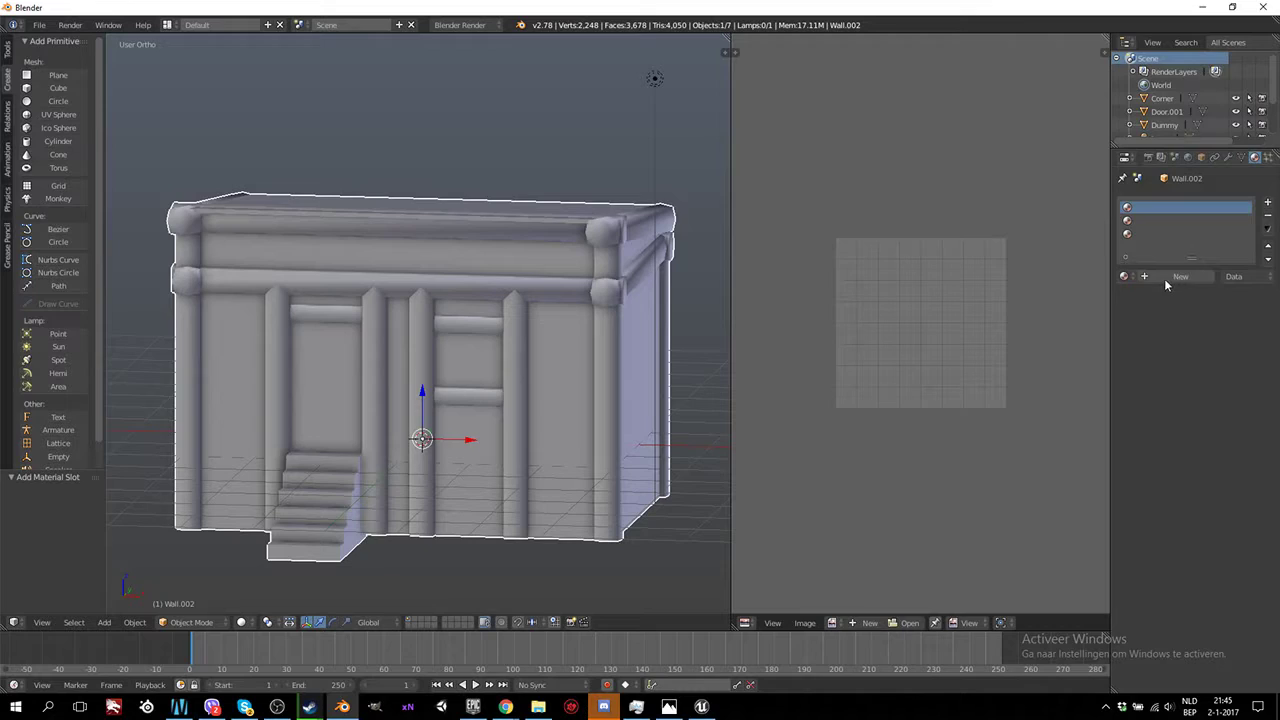
pyautogui.click(1126, 277)
pyautogui.click(980, 296)
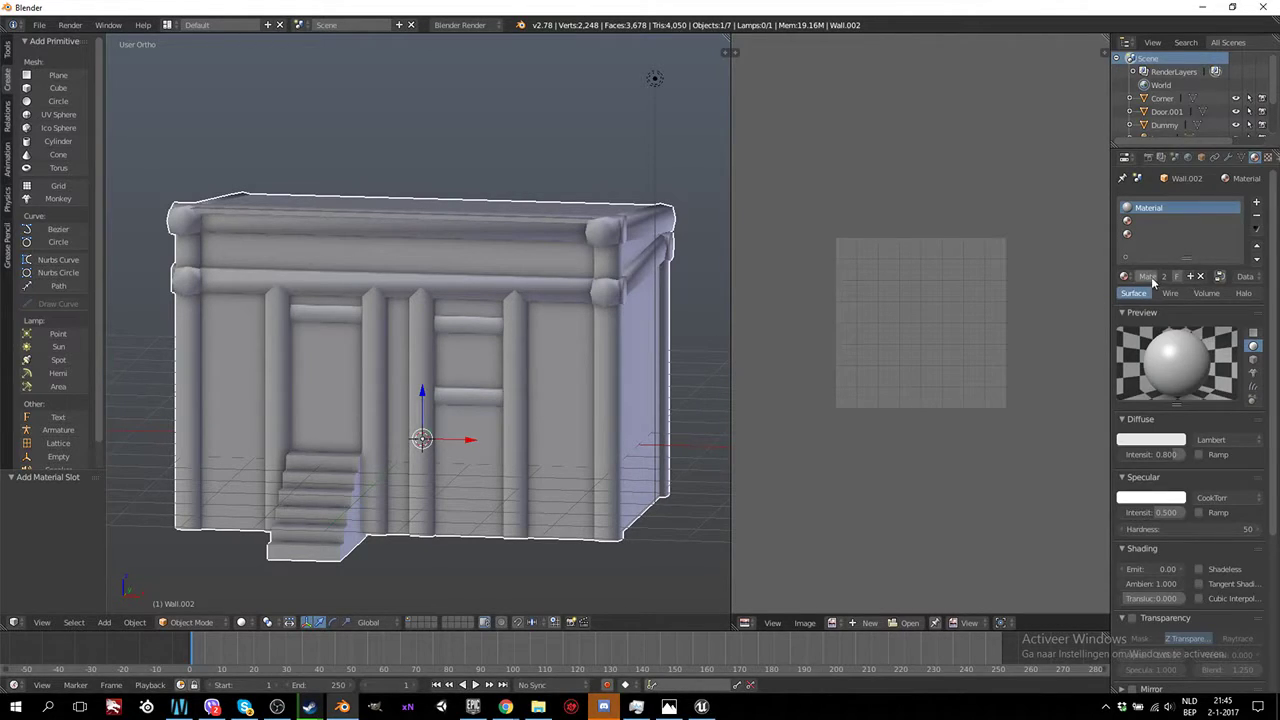
pyautogui.click(1150, 277)
pyautogui.write('House')
pyautogui.write('planks')
pyautogui.press('Return')
# Create a new material named 'HouseBeams' in the second slot
pyautogui.click(1150, 228)
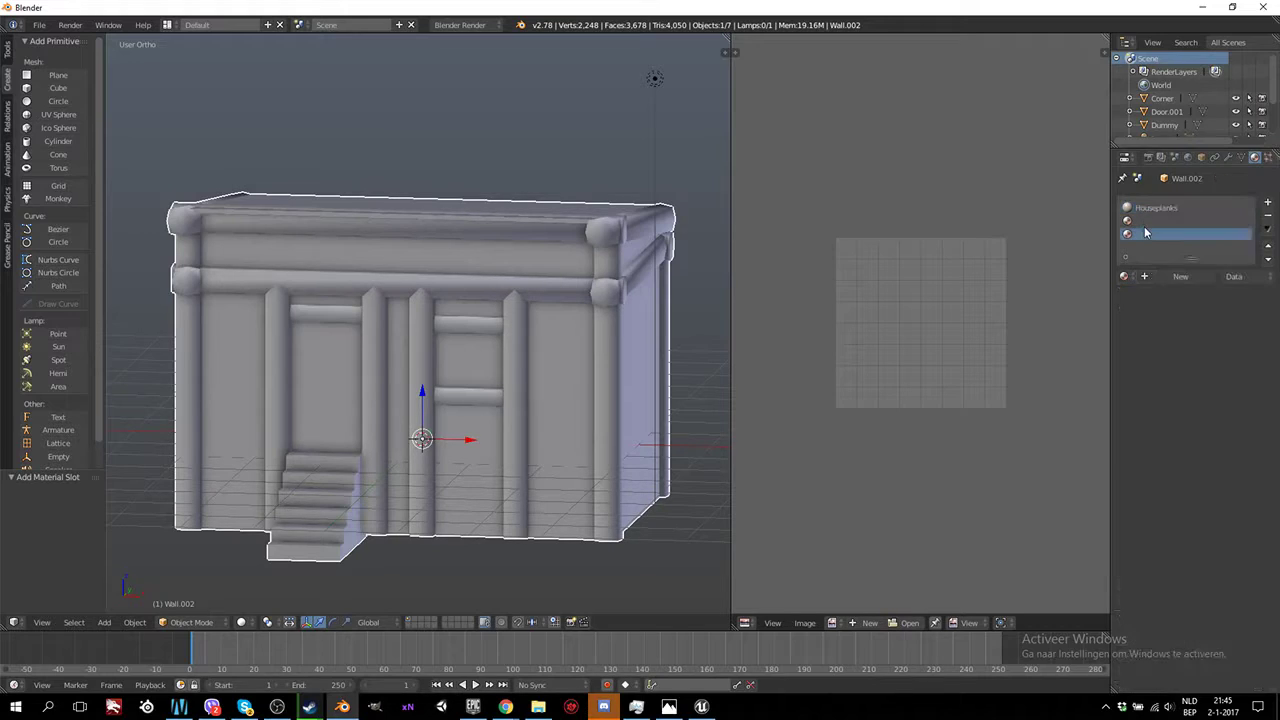
pyautogui.click(1156, 278)
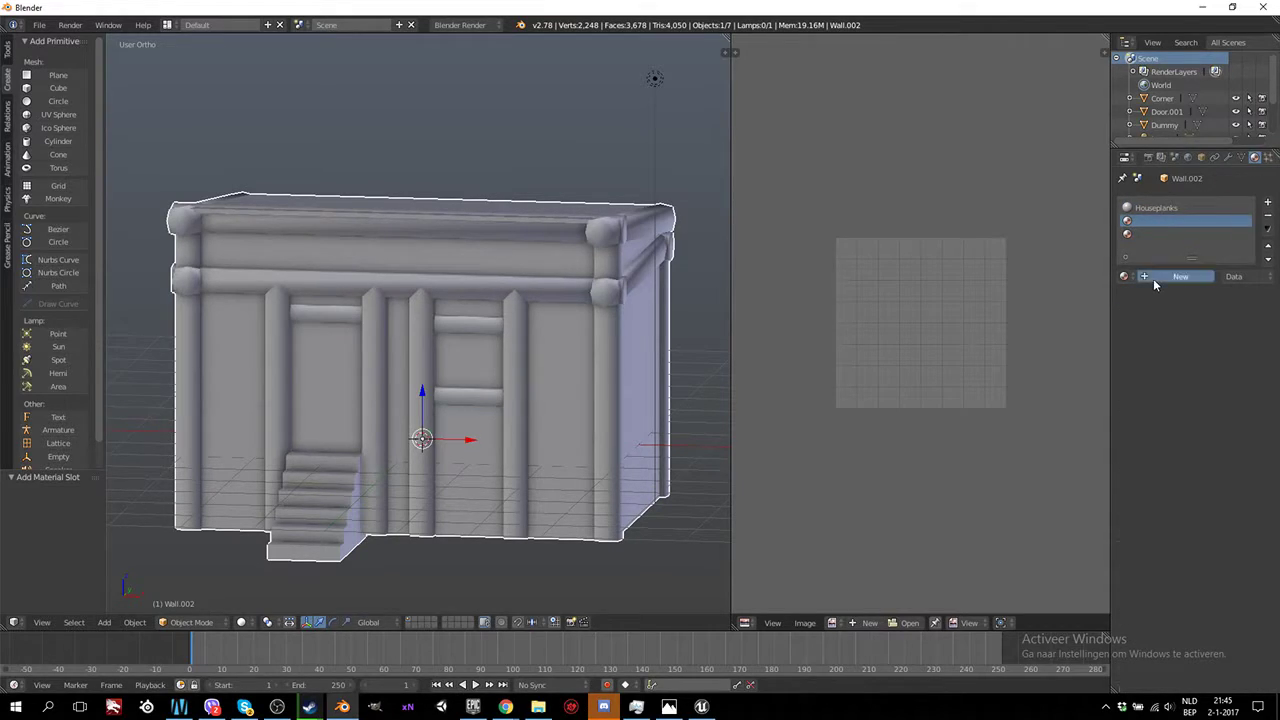
pyautogui.click(1153, 279)
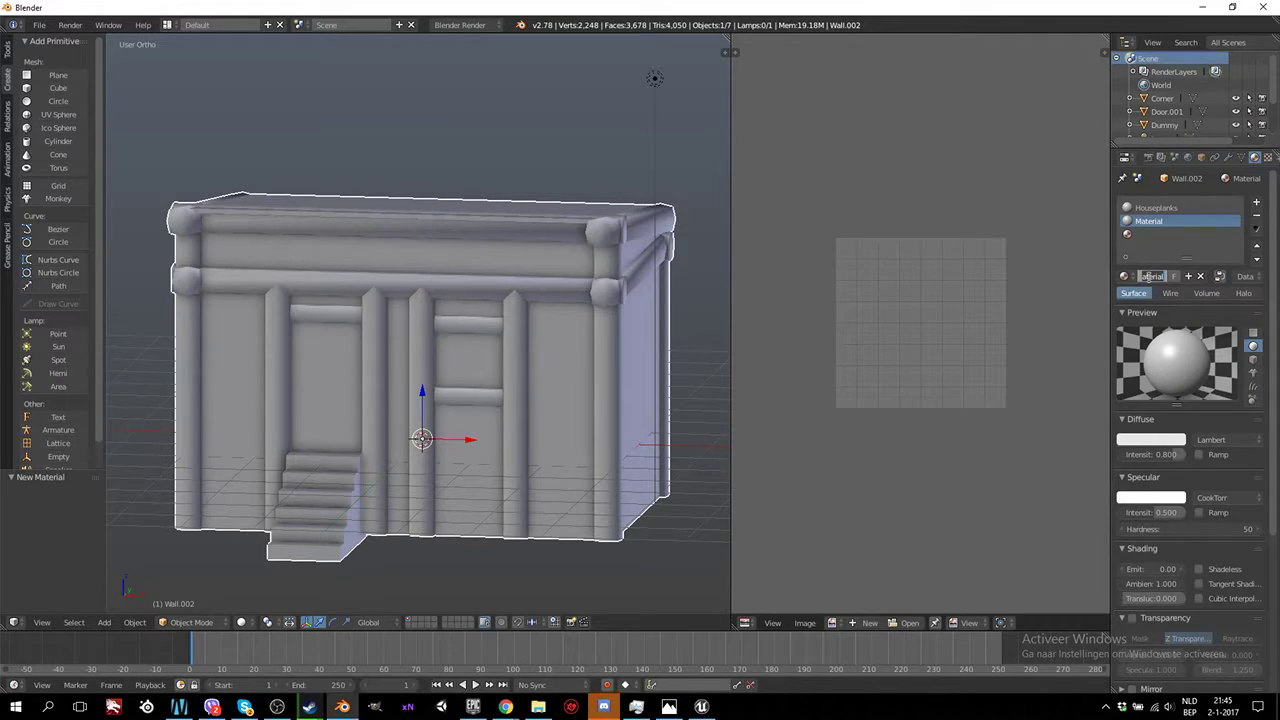
pyautogui.write('Housetrim')
pyautogui.press('Return')
# Select the empty third slot and put the house mesh into Edit Mode
pyautogui.click(1160, 234)
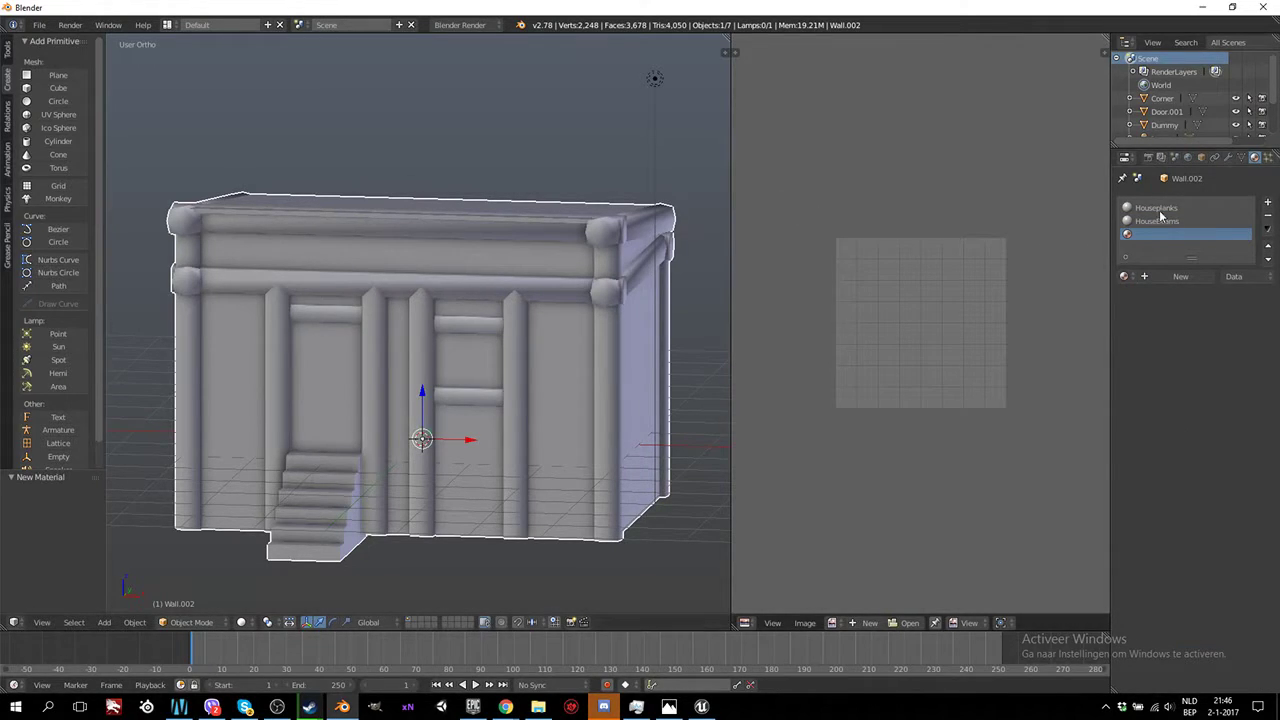
pyautogui.scroll(2, 577, 368)
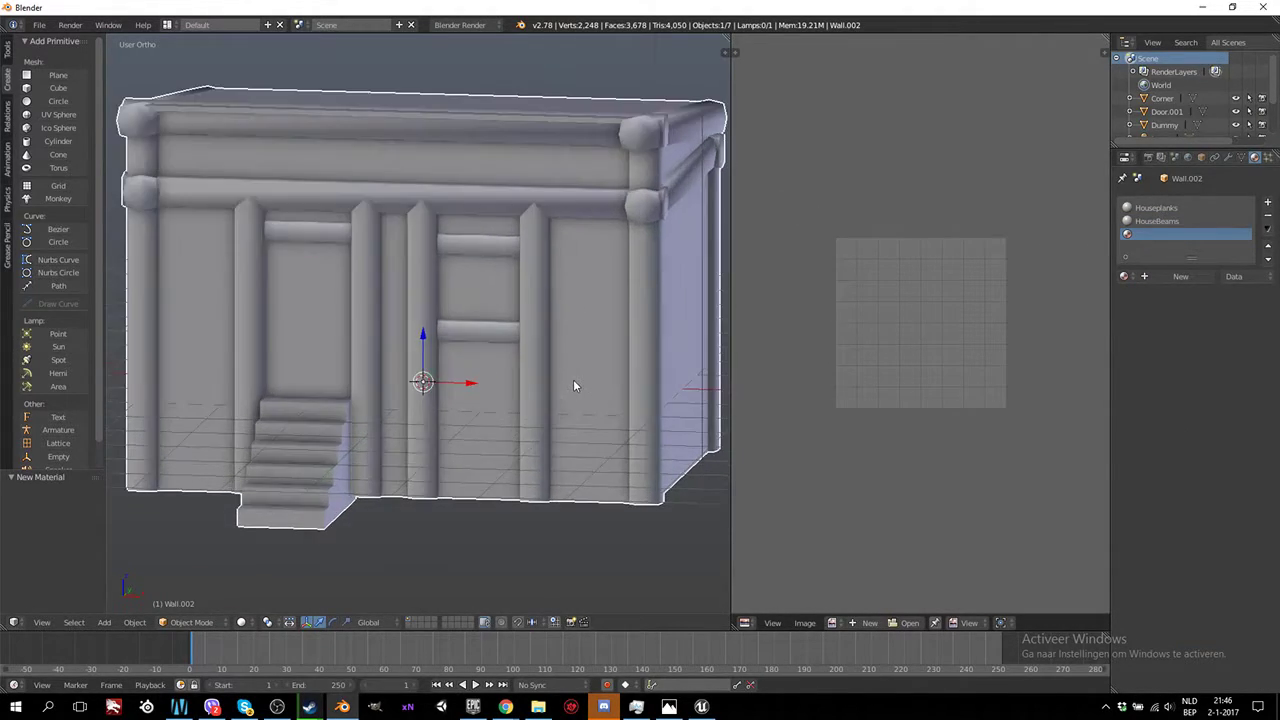
pyautogui.click(486, 393)
pyautogui.press('Tab')
# Select the bottom stair face, start a vertical move, then cancel it
pyautogui.moveTo(486, 393)
pyautogui.mouseDown(button='middle')
pyautogui.moveTo(307, 413)
pyautogui.moveTo(462, 428)
pyautogui.mouseUp(button='middle')
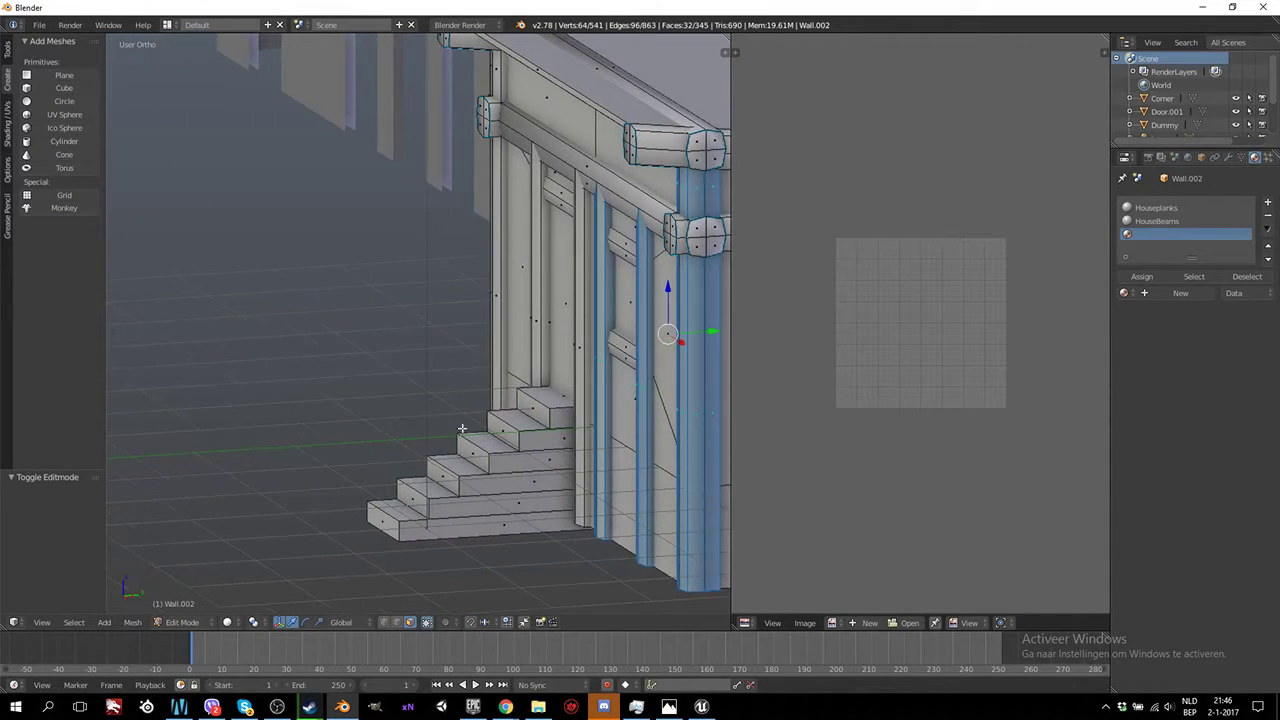
pyautogui.keyDown('shift'); pyautogui.scroll(-2, 536, 385); pyautogui.keyUp('shift')
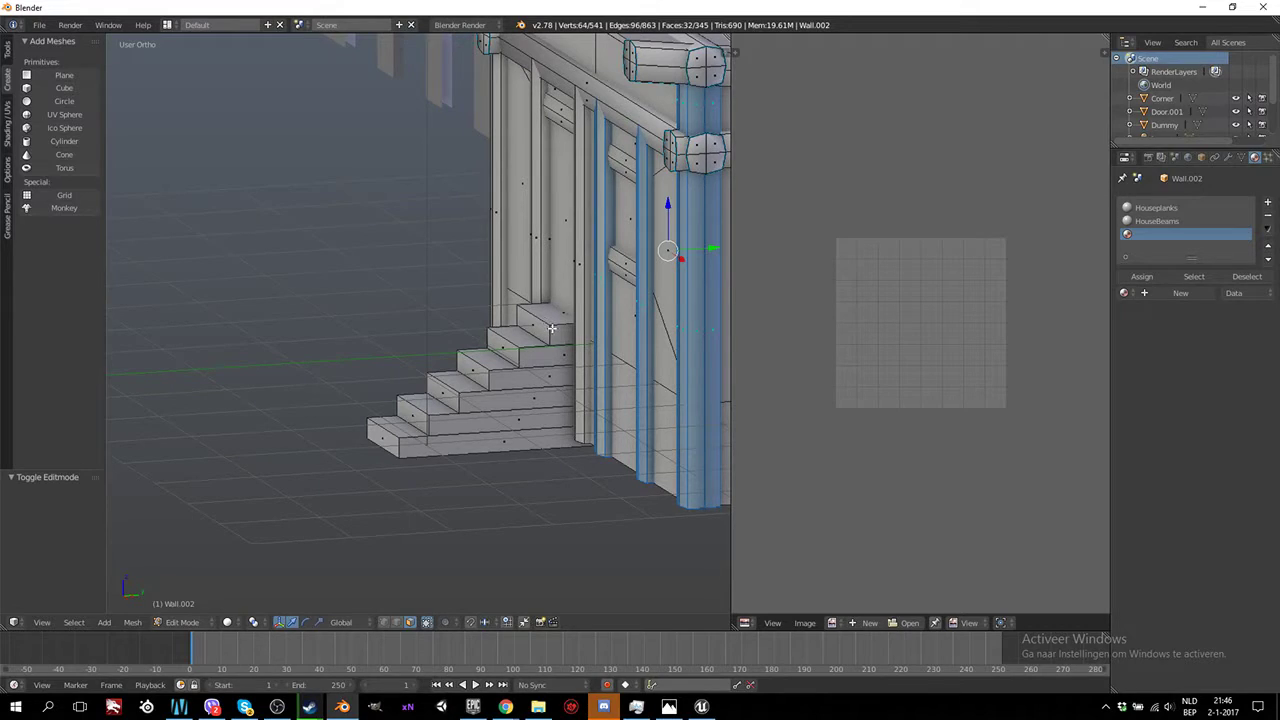
pyautogui.rightClick(515, 447)
pyautogui.press('g')
pyautogui.press('z')
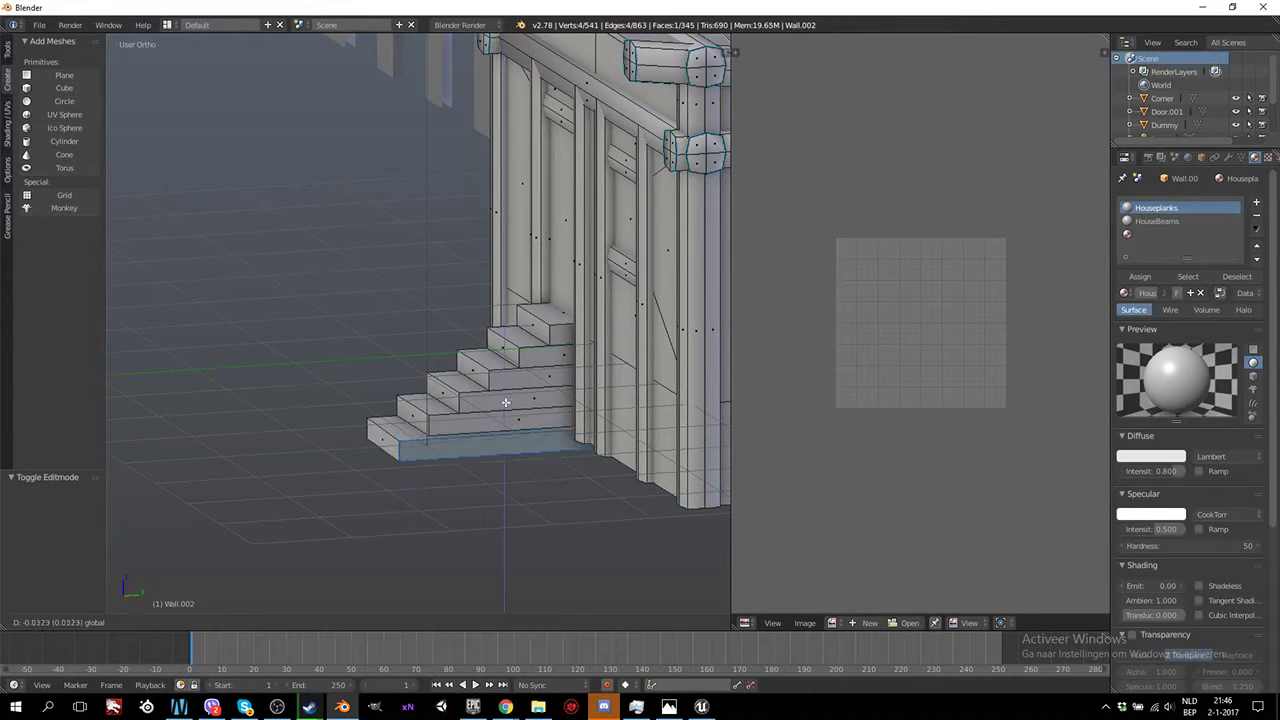
pyautogui.rightClick(501, 442)
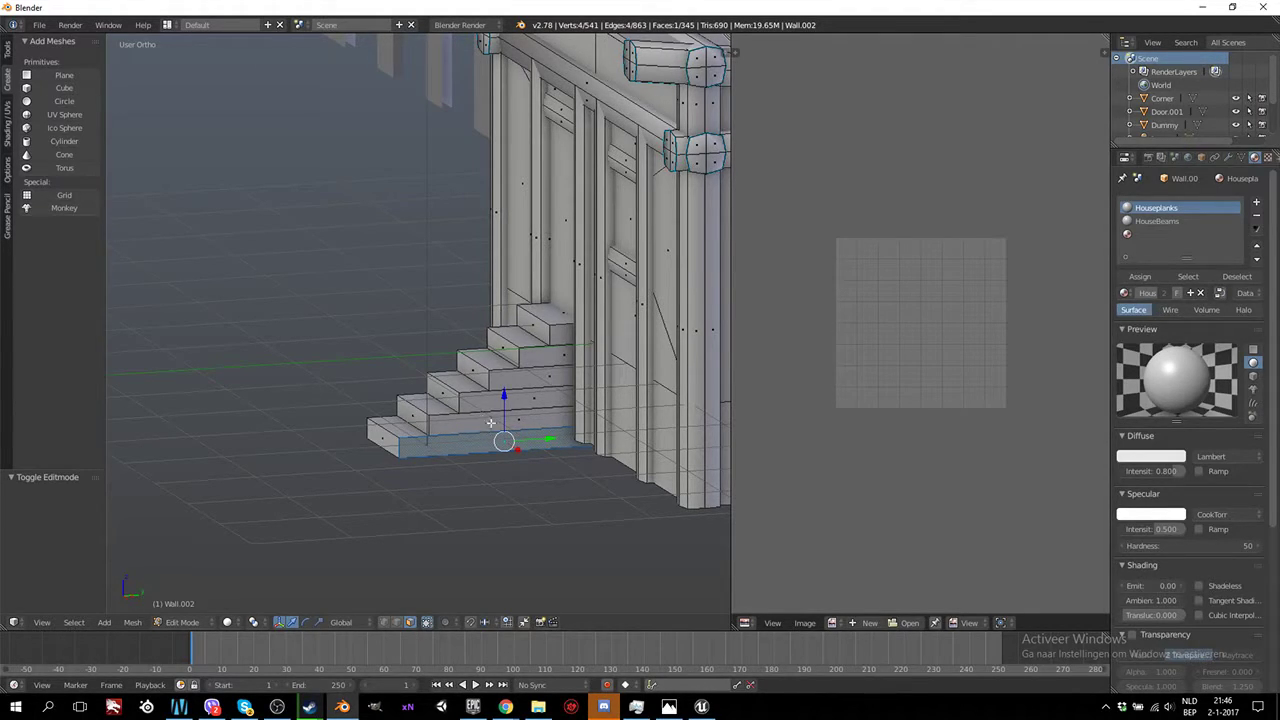
pyautogui.moveTo(500, 388)
pyautogui.mouseDown(button='middle')
pyautogui.moveTo(637, 271)
pyautogui.moveTo(494, 263)
pyautogui.moveTo(508, 405)
pyautogui.mouseUp(button='middle')
pyautogui.moveTo(594, 397); pyautogui.dragTo(572, 380, button='middle')
pyautogui.scroll(-2, 594, 397)
pyautogui.scroll(-2, 594, 397)
pyautogui.scroll(-1, 594, 397)
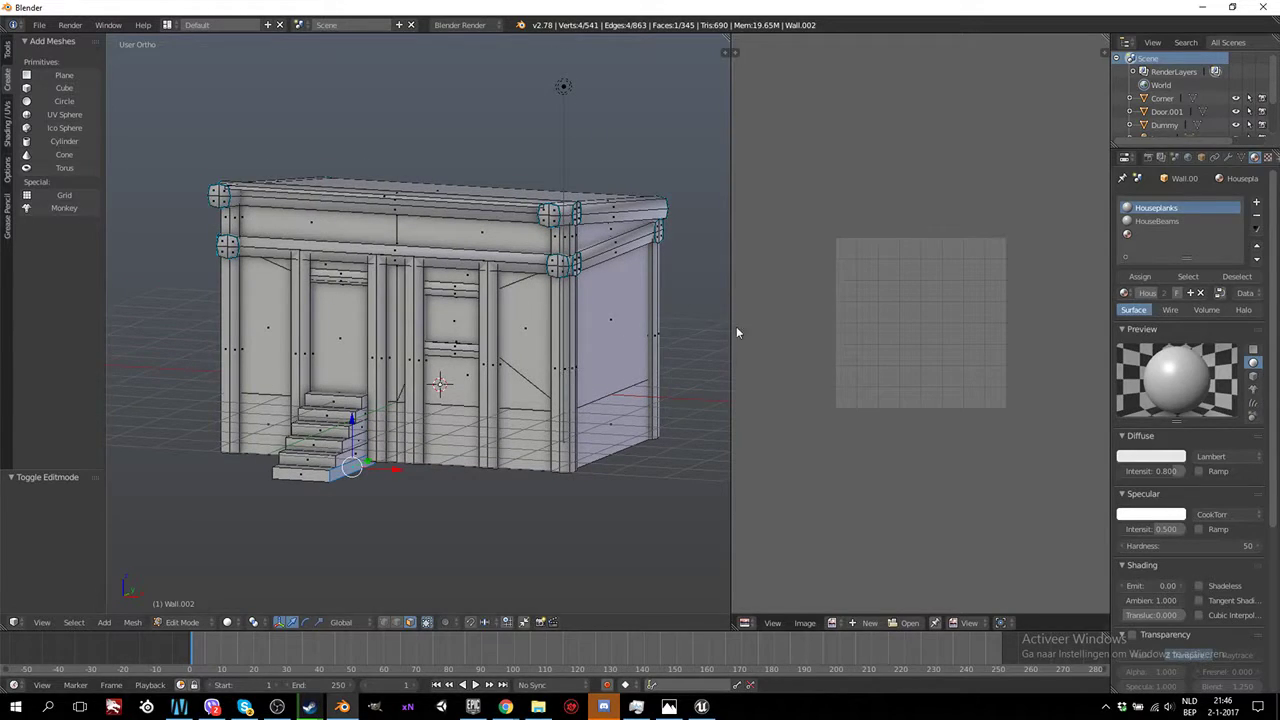
# Select all faces, assign Houseplanks to the whole mesh, and return to Object Mode
pyautogui.press('a')
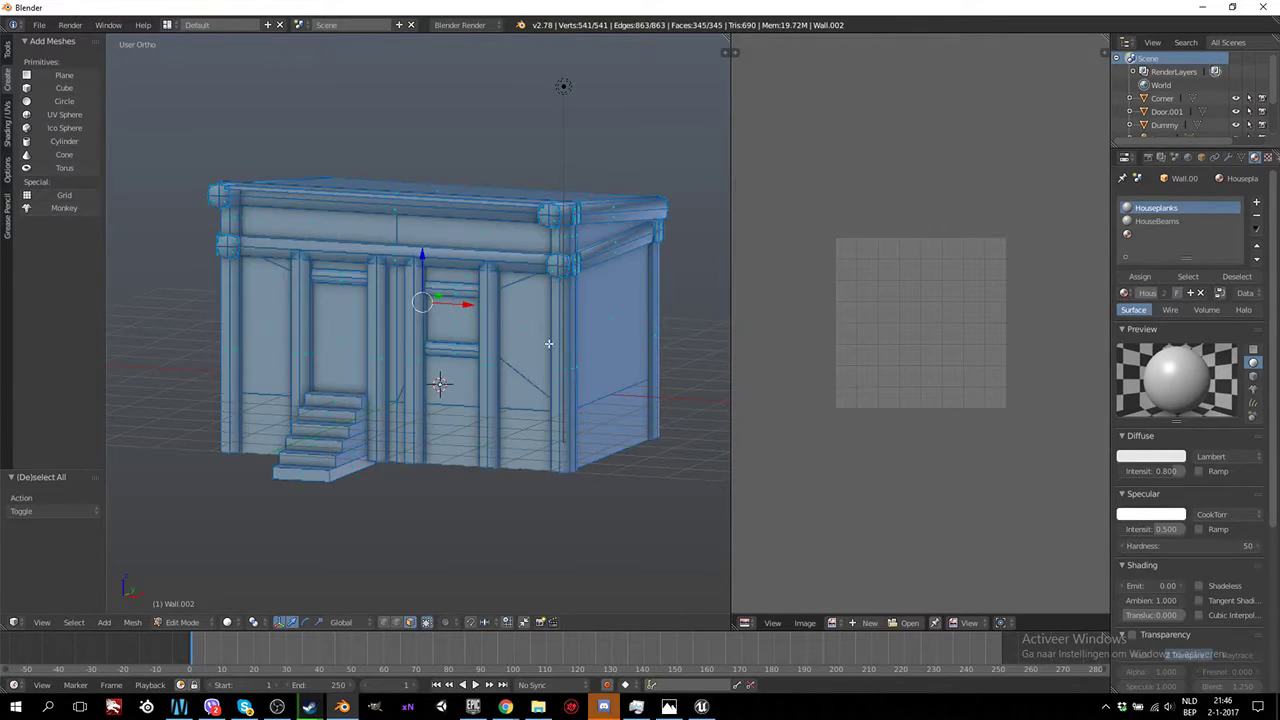
pyautogui.click(1140, 276)
pyautogui.press('Tab')
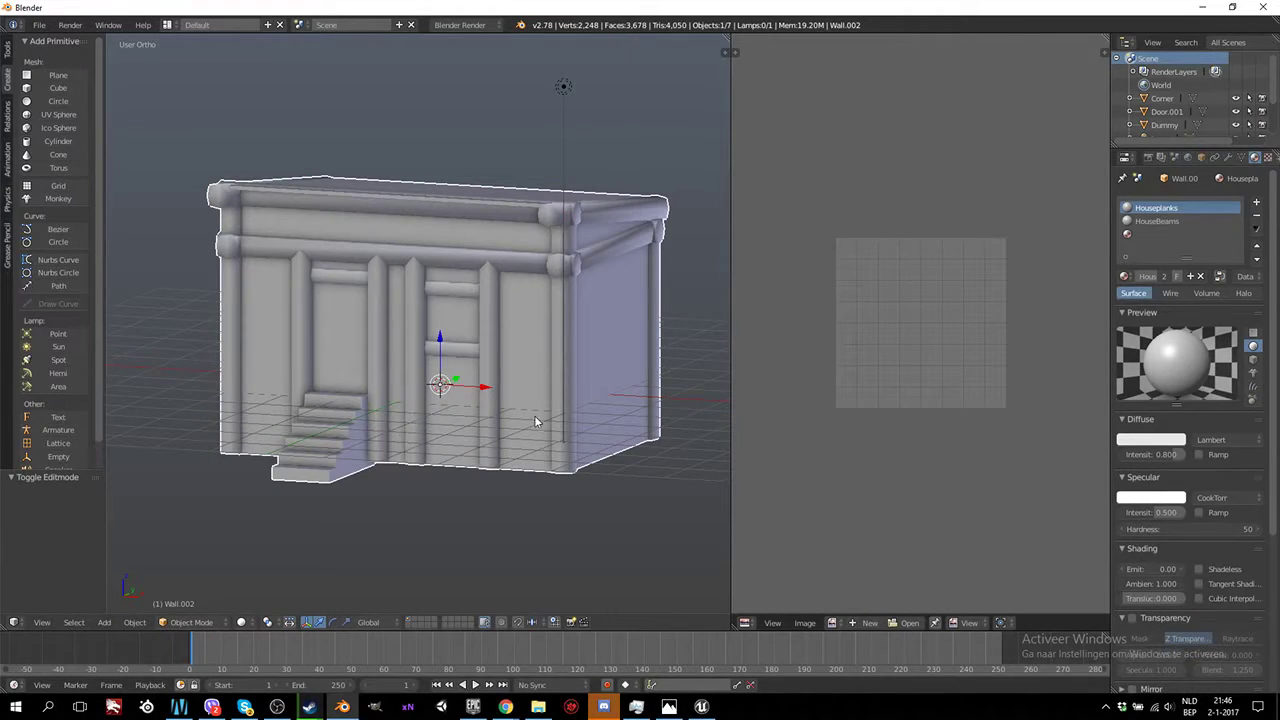
pyautogui.scroll(3, 532, 419)
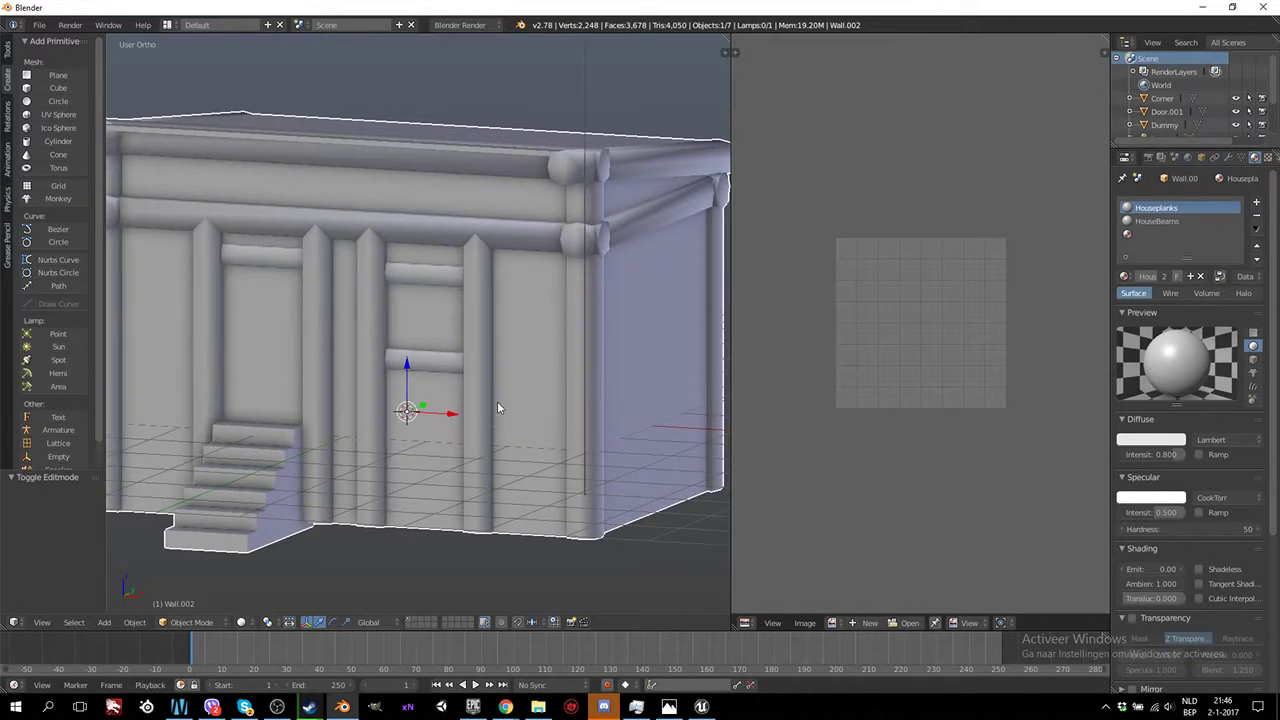
pyautogui.keyDown('shift'); pyautogui.scroll(-3, 560, 340); pyautogui.keyUp('shift')
# In Edit Mode, link-select the corner posts, middle post, crossbeams and diagonal beam
pyautogui.press('Tab')
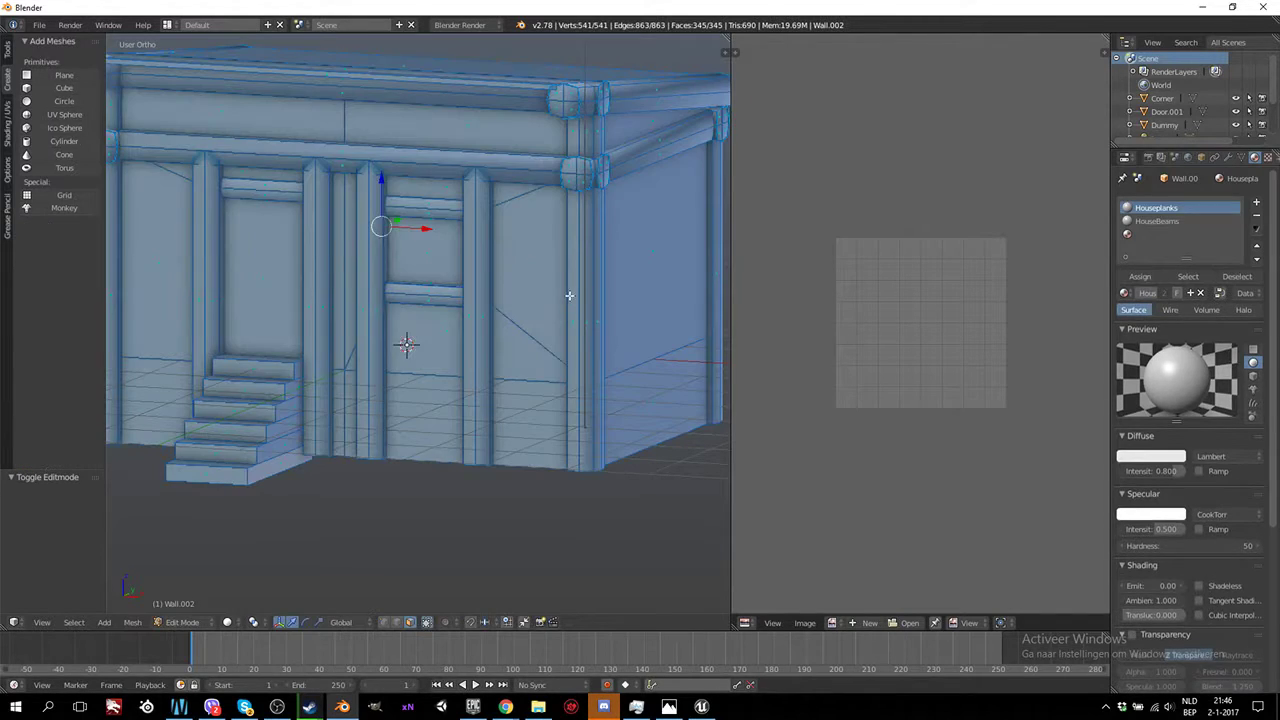
pyautogui.keyDown('alt'); pyautogui.rightClick(584, 289); pyautogui.keyUp('alt')
pyautogui.press('l')
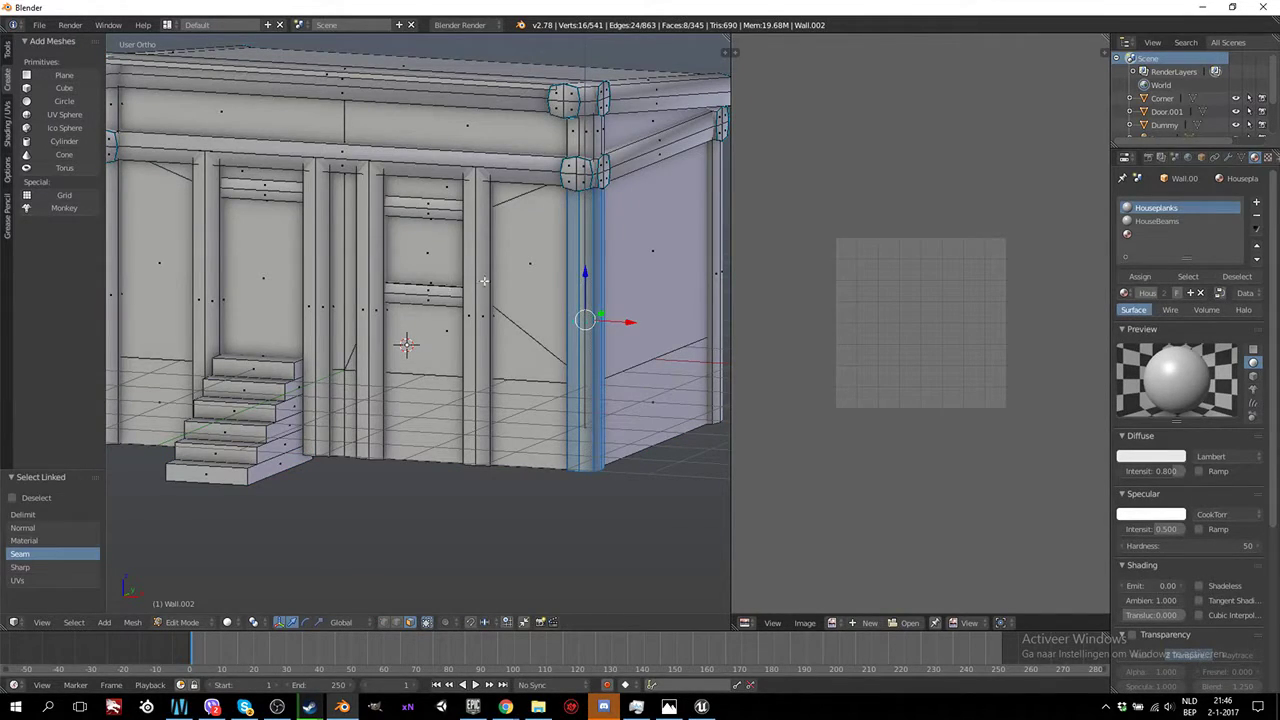
pyautogui.press('l')
pyautogui.press('l')
pyautogui.press('l')
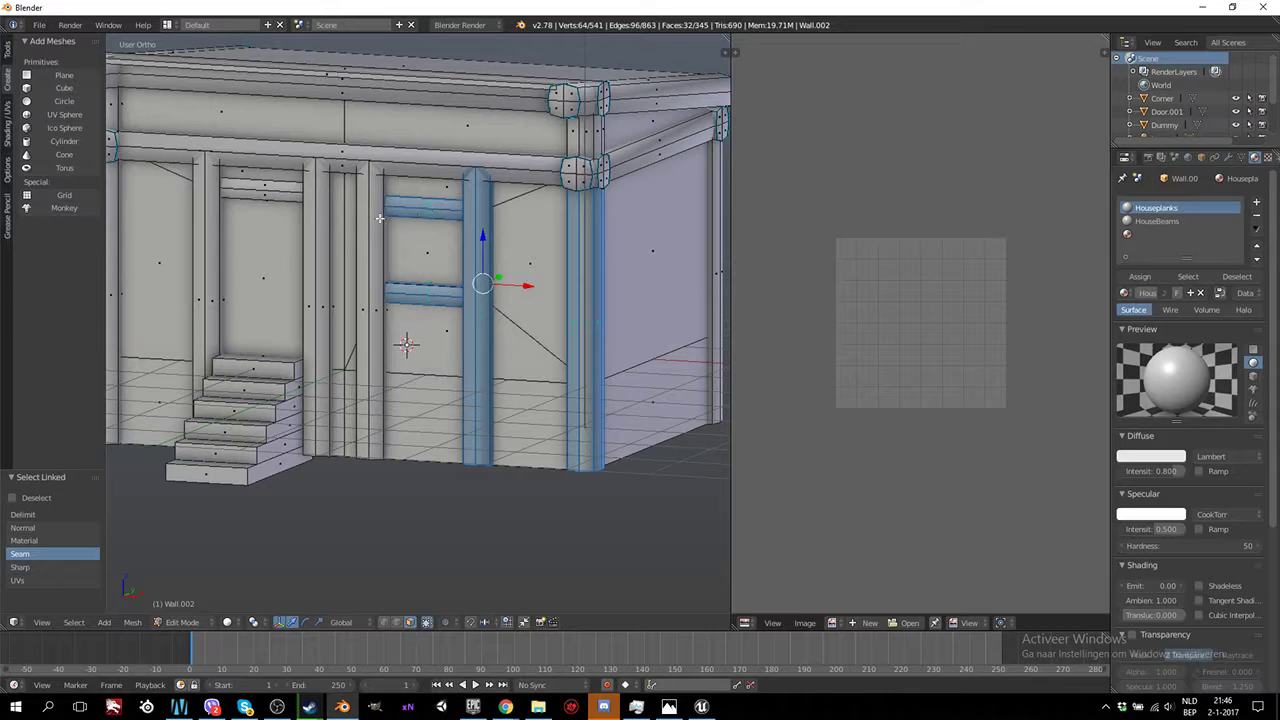
pyautogui.press('l')
pyautogui.press('l')
pyautogui.press('l')
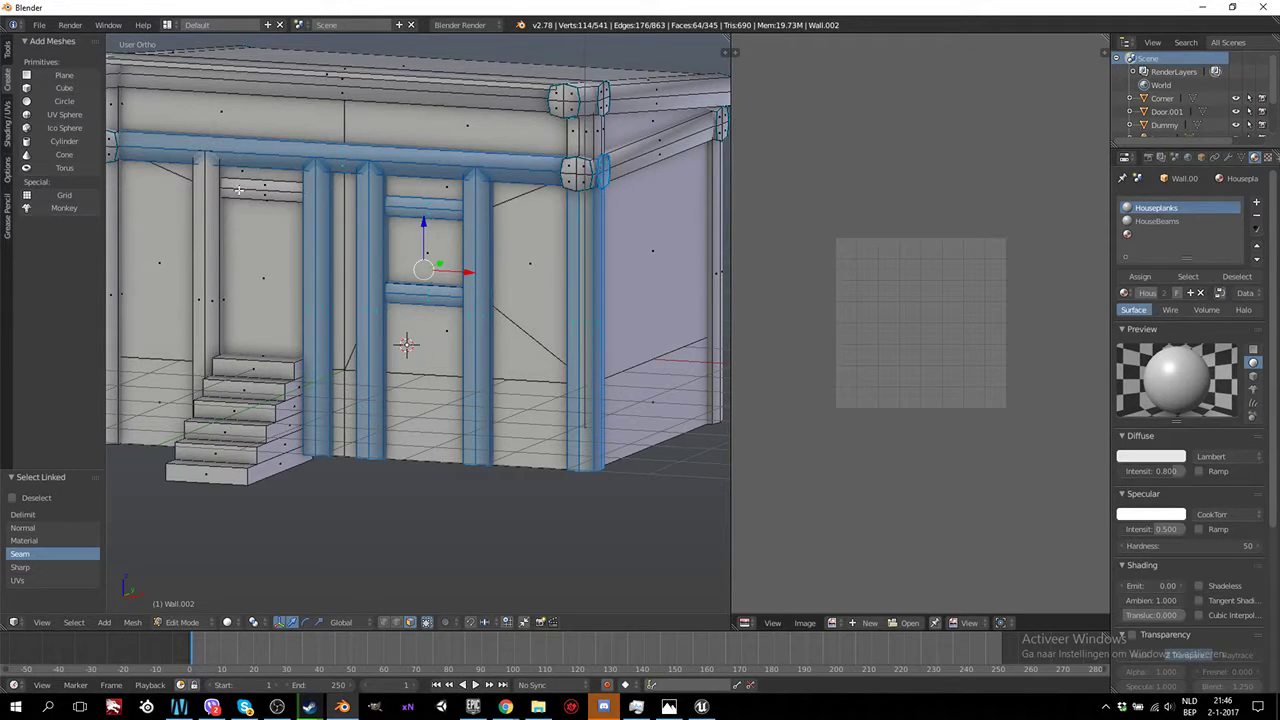
pyautogui.press('l')
pyautogui.press('l')
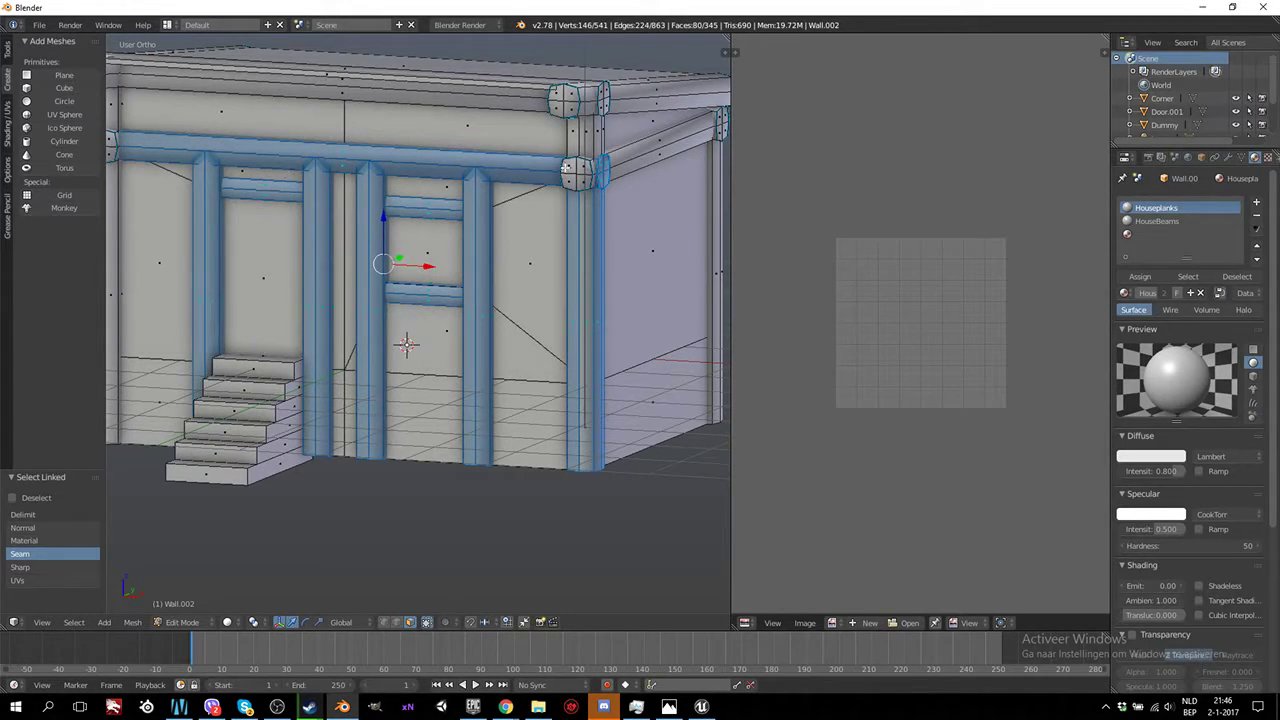
pyautogui.press('l')
pyautogui.press('l')
pyautogui.press('l')
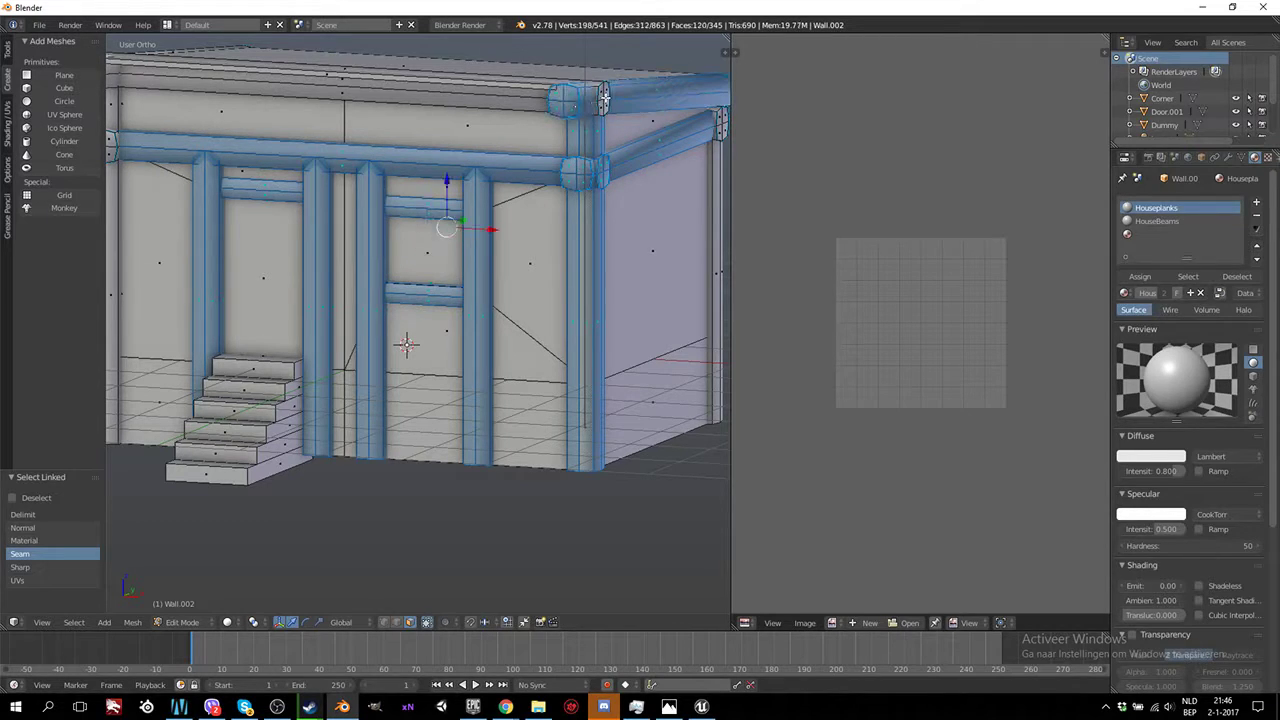
pyautogui.press('l')
pyautogui.moveTo(437, 247)
pyautogui.mouseDown(button='middle')
pyautogui.moveTo(345, 283)
pyautogui.moveTo(415, 287)
pyautogui.mouseUp(button='middle')
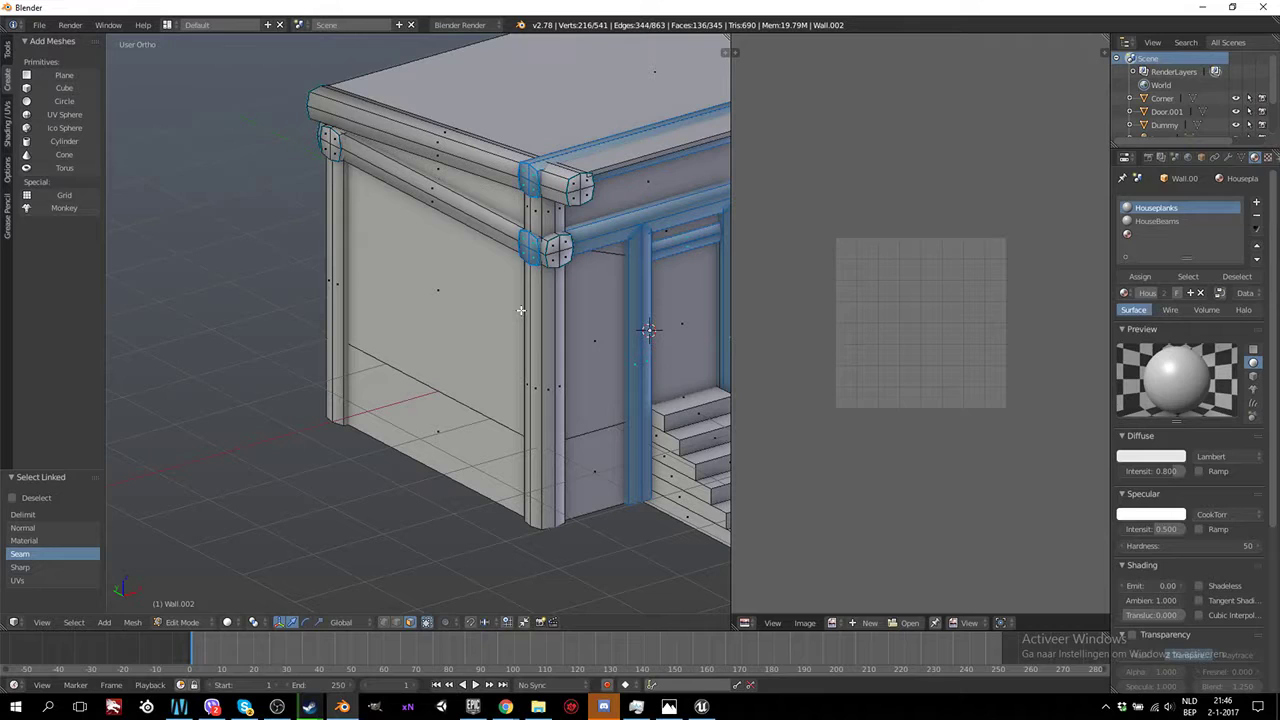
pyautogui.press('l')
pyautogui.press('l')
# Add the remaining corner posts, top beams and door post, then assign HouseBeams to them
pyautogui.press('l')
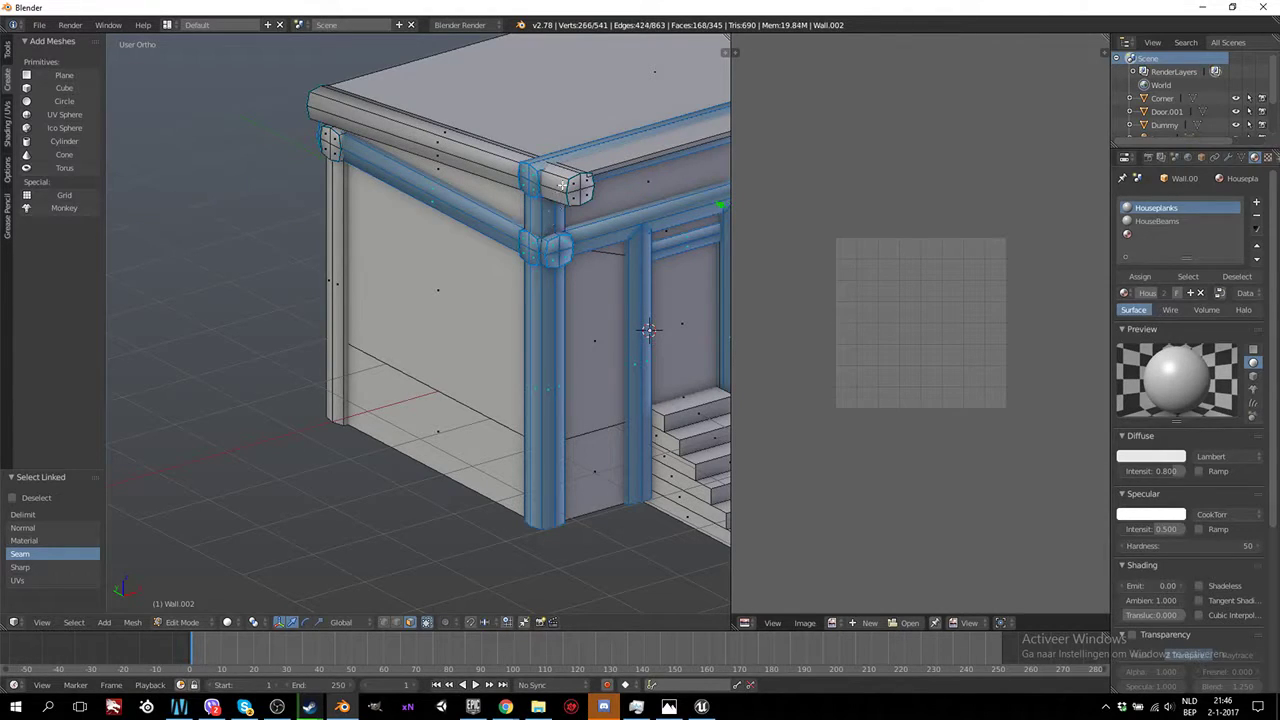
pyautogui.press('l')
pyautogui.moveTo(420, 217)
pyautogui.mouseDown(button='middle')
pyautogui.moveTo(549, 214)
pyautogui.moveTo(298, 325)
pyautogui.moveTo(395, 300)
pyautogui.mouseUp(button='middle')
pyautogui.press('l')
pyautogui.press('l')
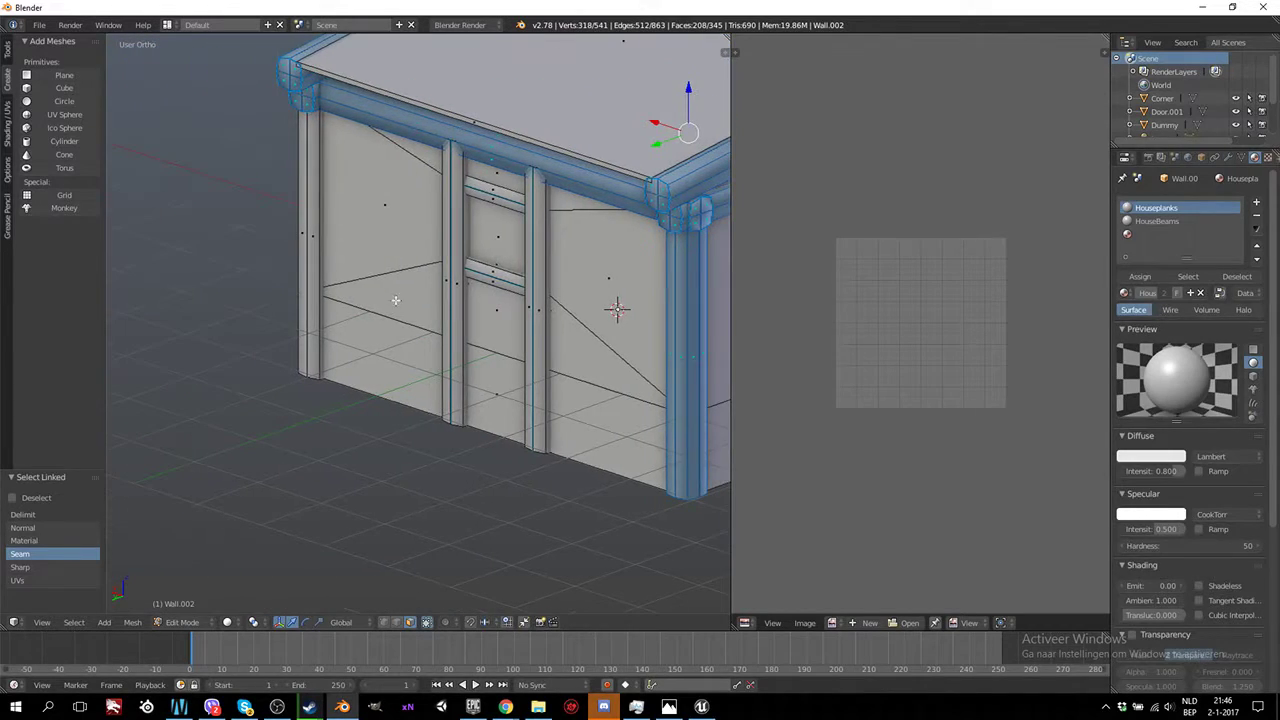
pyautogui.press('l')
pyautogui.press('l')
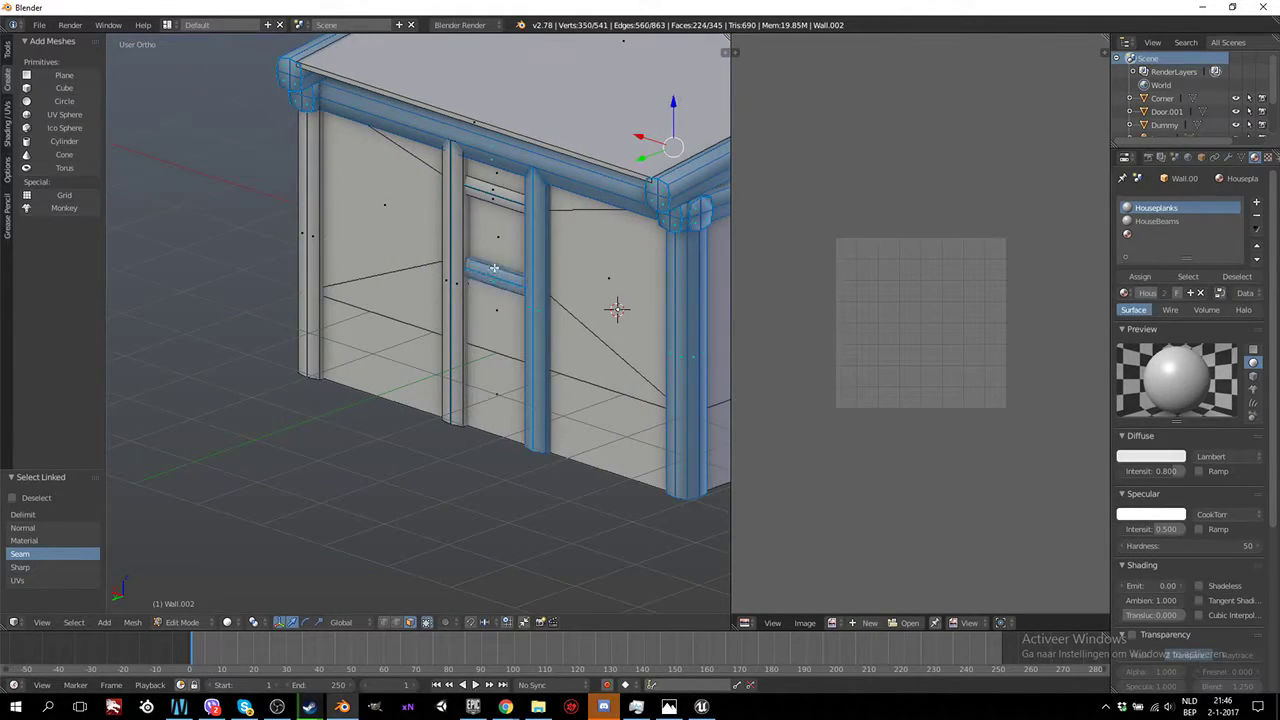
pyautogui.press('l')
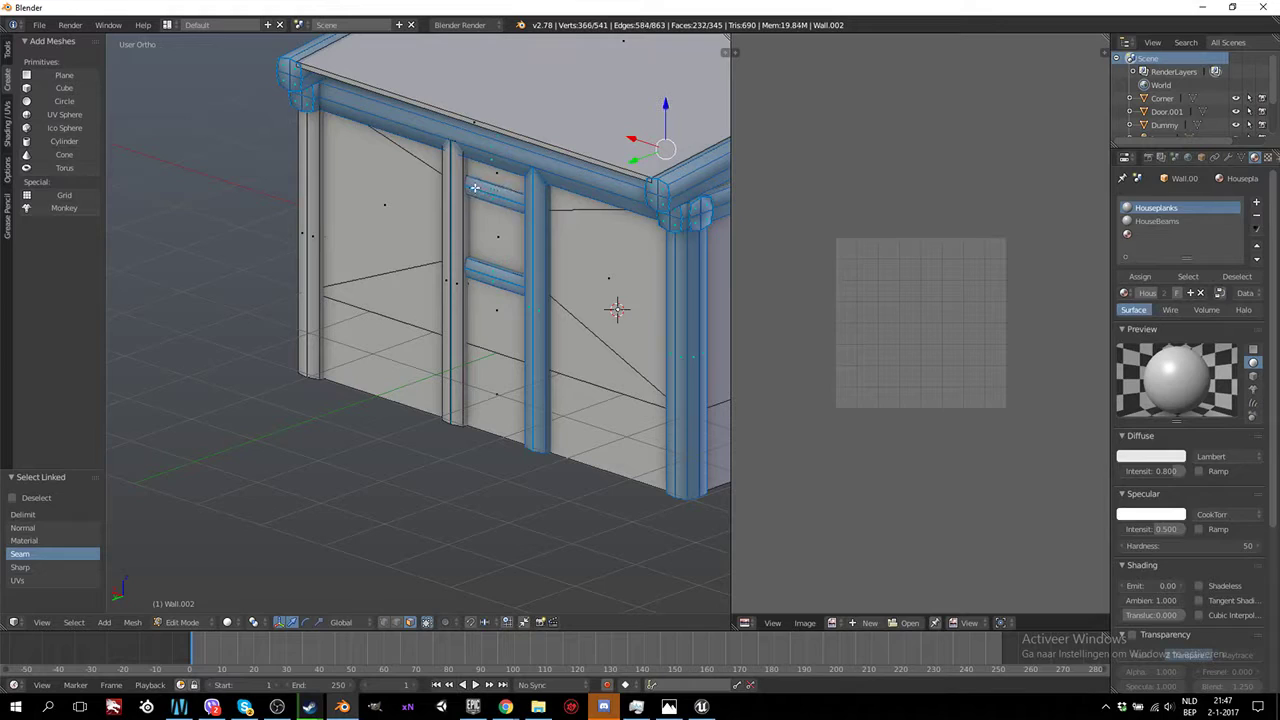
pyautogui.press('l')
pyautogui.press('l')
pyautogui.moveTo(307, 213)
pyautogui.mouseDown(button='middle')
pyautogui.moveTo(563, 240)
pyautogui.moveTo(554, 282)
pyautogui.mouseUp(button='middle')
pyautogui.scroll(-5, 554, 282)
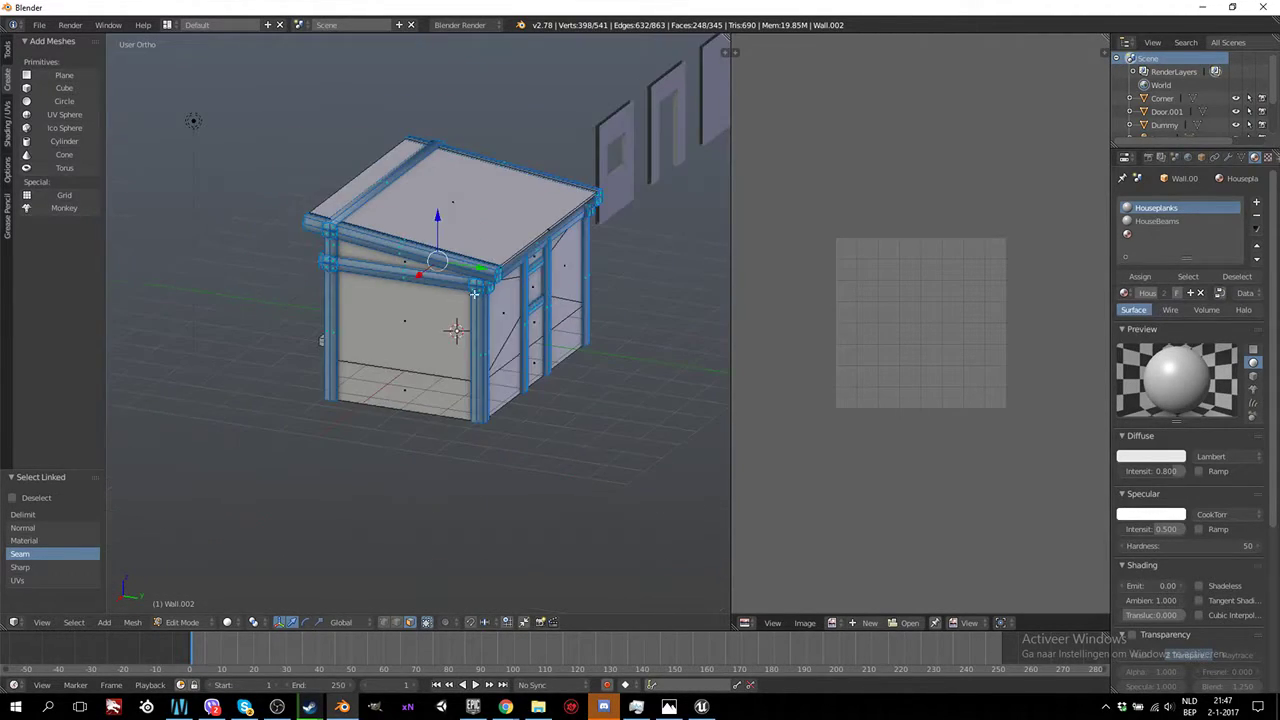
pyautogui.scroll(2, 611, 305)
pyautogui.moveTo(445, 334); pyautogui.dragTo(457, 329, button='middle')
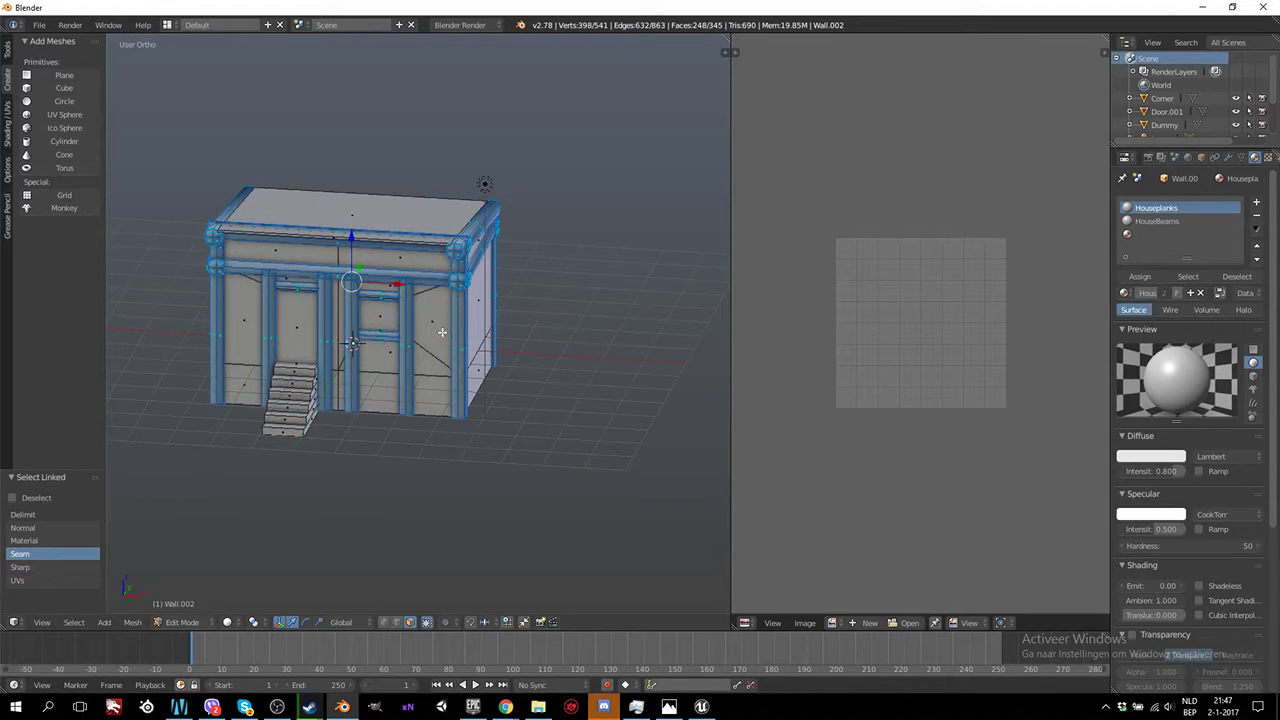
pyautogui.click(1158, 221)
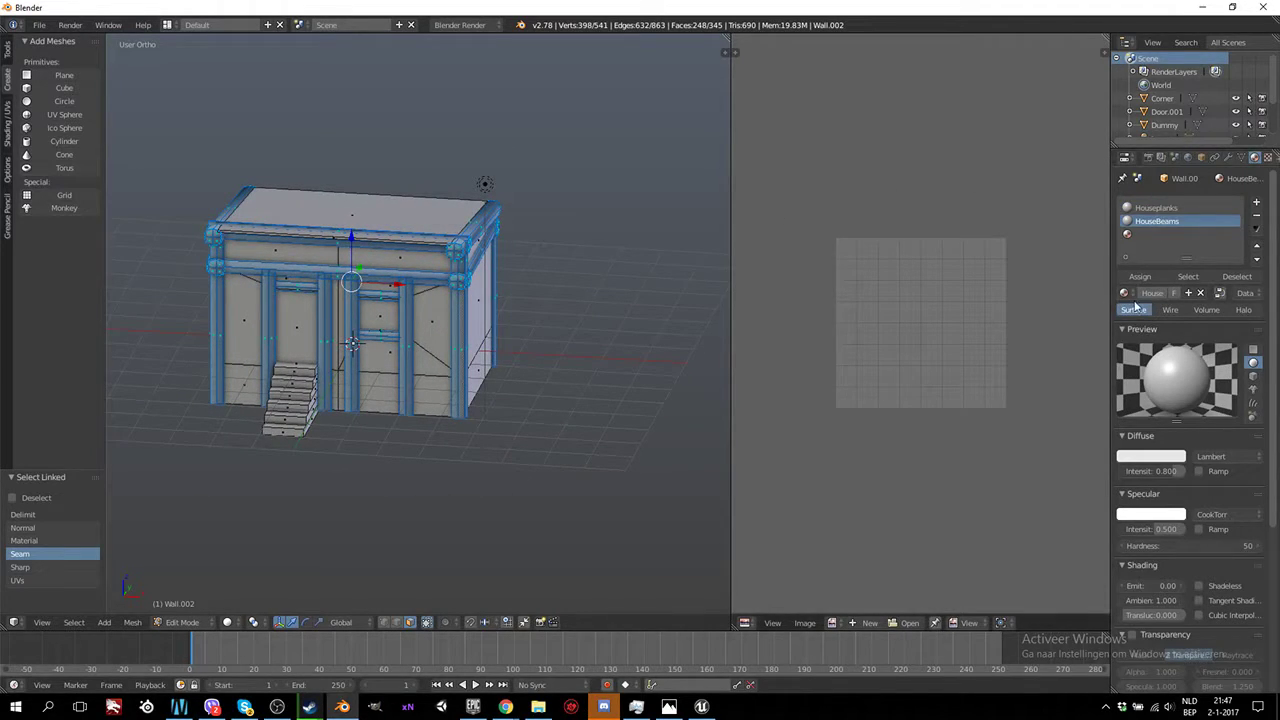
pyautogui.click(1140, 276)
# Give Houseplanks diffuse intensity 1.0, specular 0 and a salmon red colour
pyautogui.press('Tab')
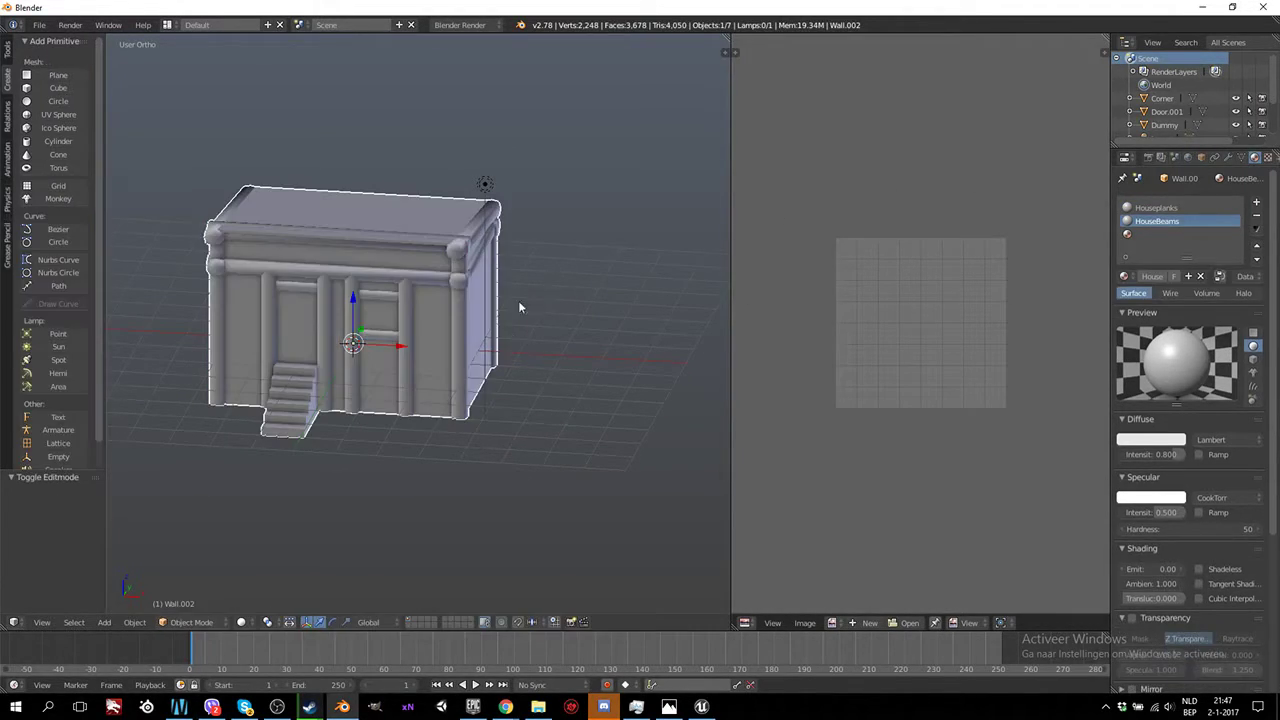
pyautogui.moveTo(518, 307)
pyautogui.mouseDown(button='middle')
pyautogui.moveTo(372, 301)
pyautogui.moveTo(510, 305)
pyautogui.mouseUp(button='middle')
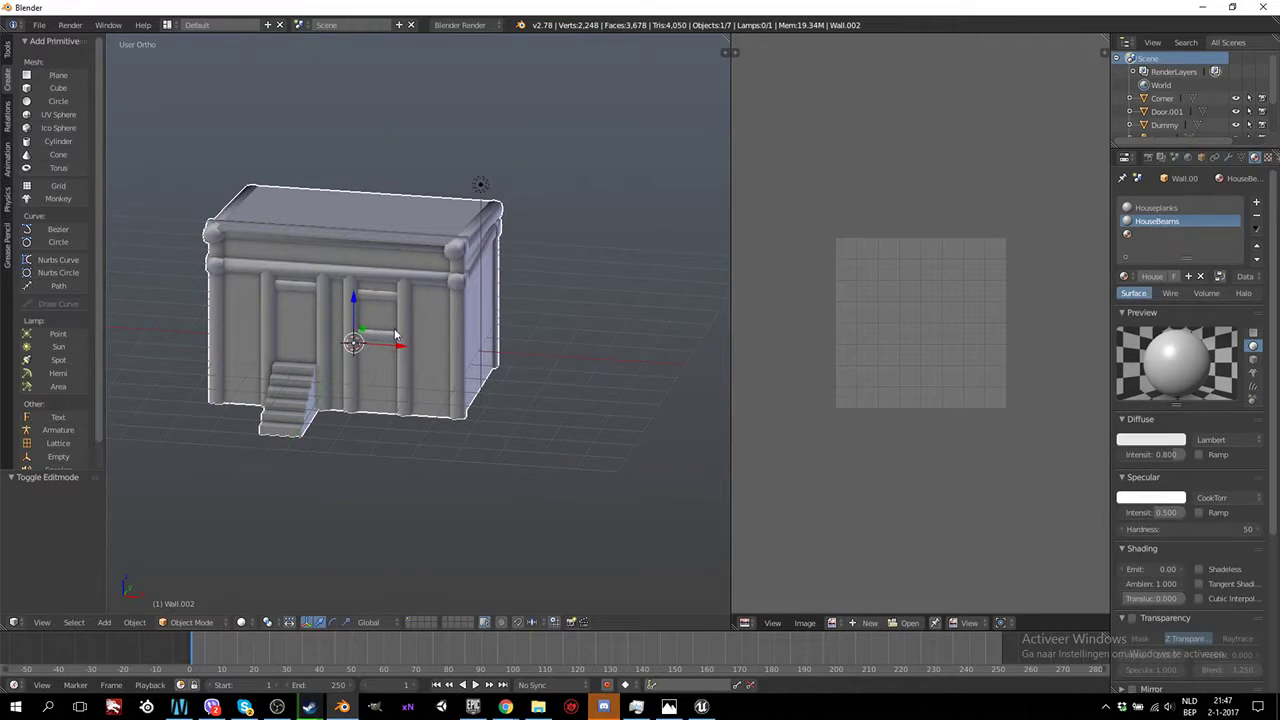
pyautogui.click(1157, 208)
pyautogui.moveTo(1155, 454); pyautogui.dragTo(1180, 454)
pyautogui.moveTo(1170, 512); pyautogui.dragTo(1125, 512)
pyautogui.click(1150, 440)
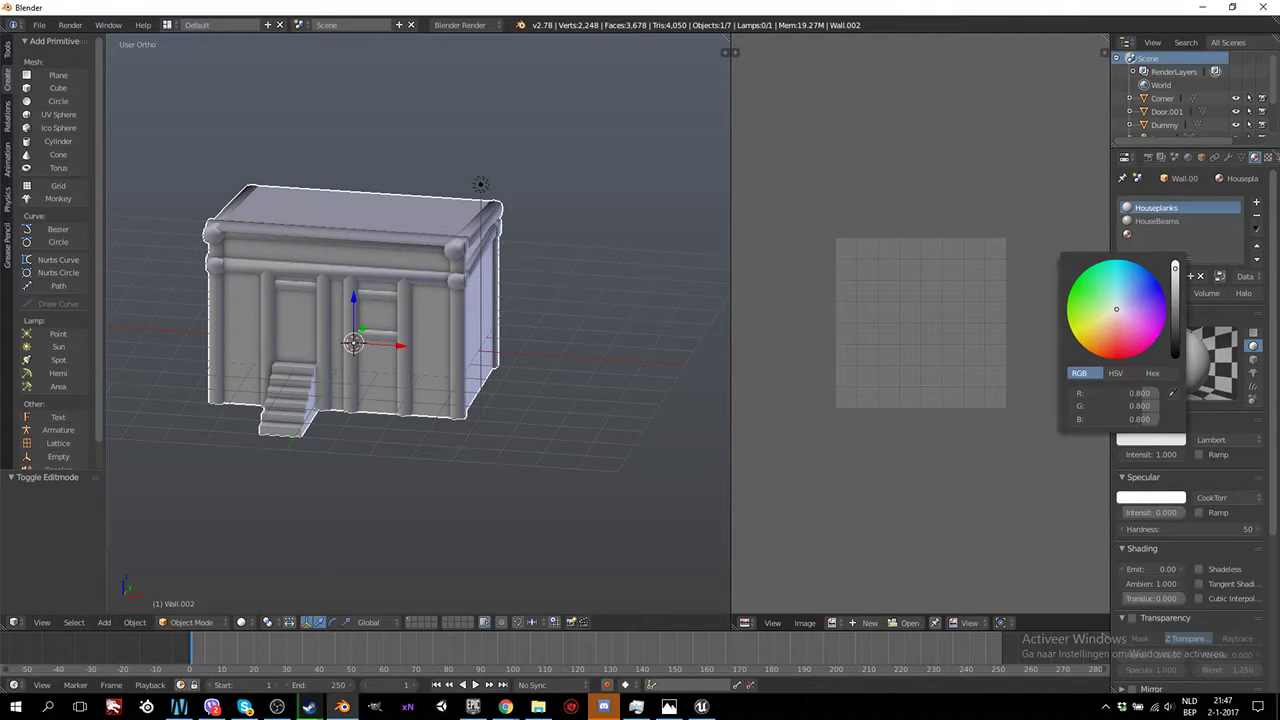
pyautogui.click(1095, 319)
pyautogui.moveTo(1130, 405); pyautogui.dragTo(1100, 405)
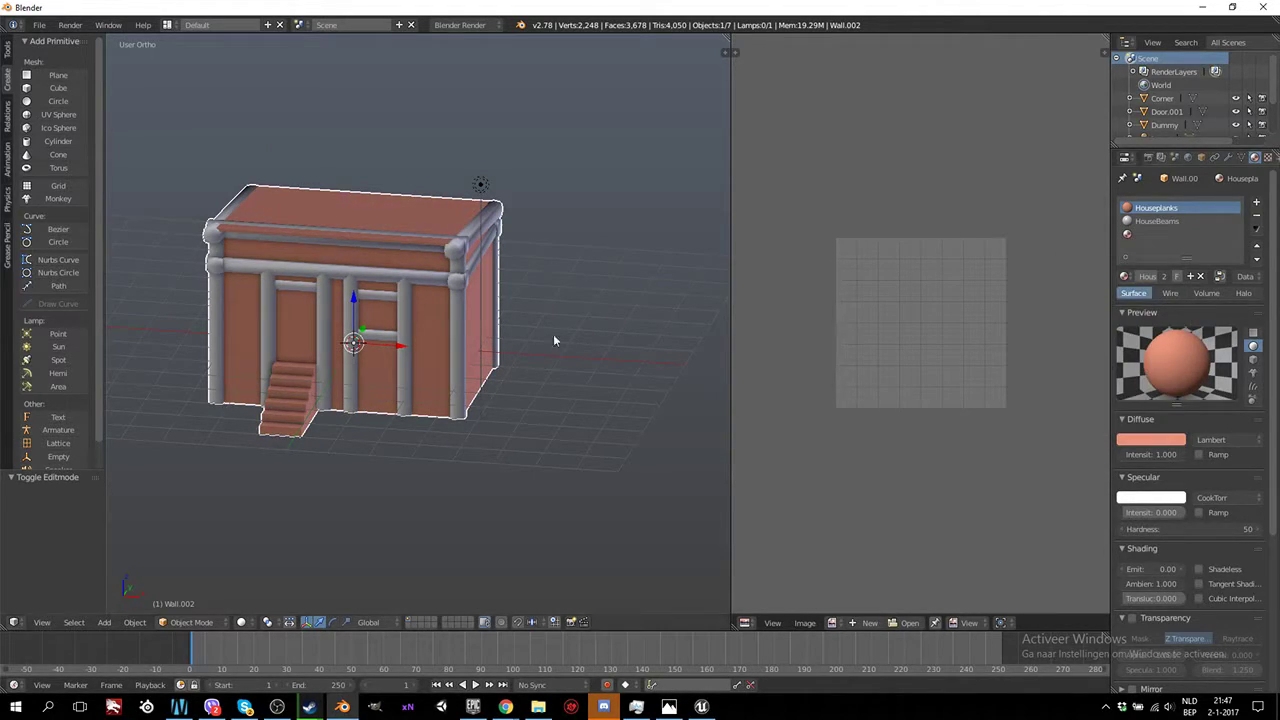
# Give HouseBeams diffuse intensity 1.0 and a dark red-brown colour, back in Object Mode
pyautogui.press('Tab')
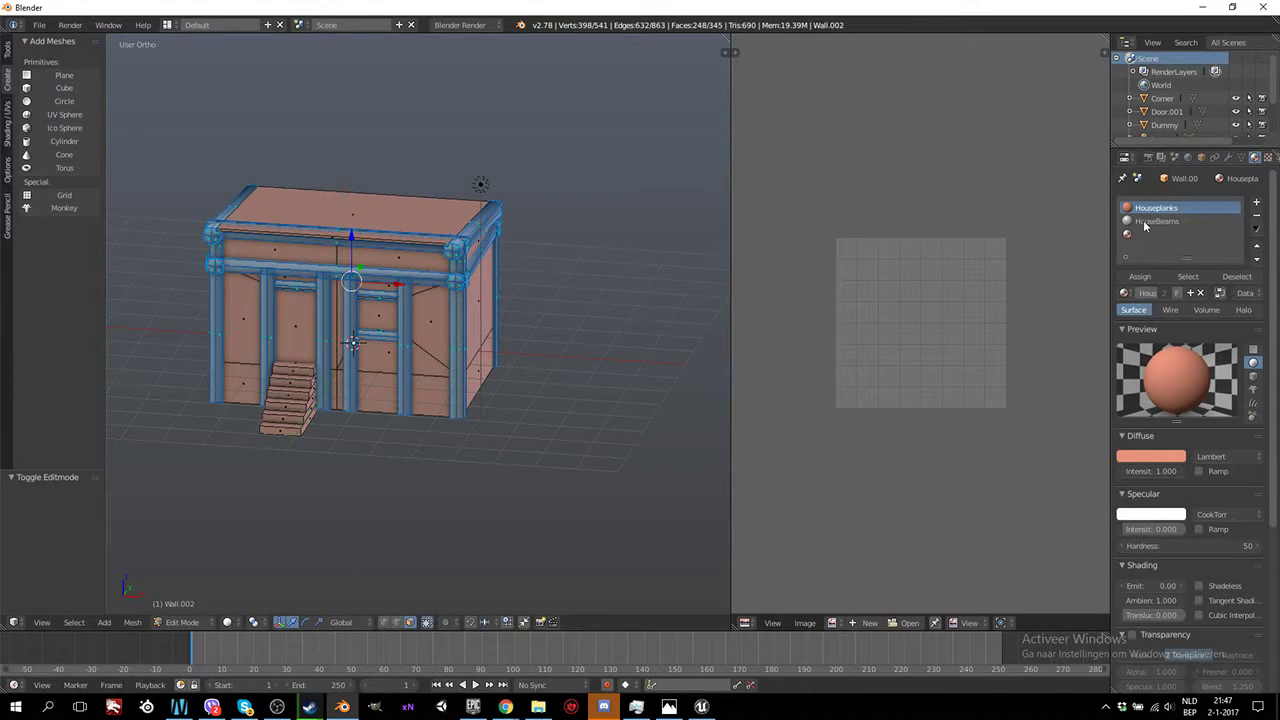
pyautogui.click(1158, 221)
pyautogui.moveTo(1156, 471); pyautogui.dragTo(1188, 486)
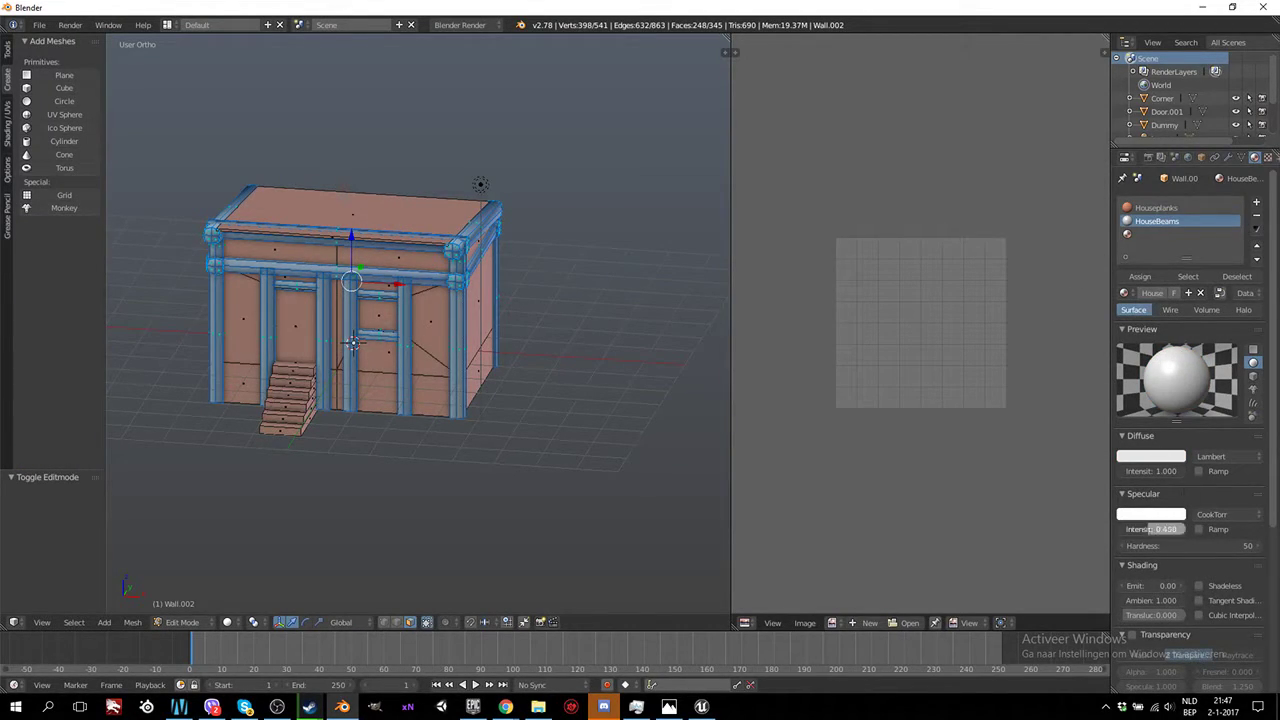
pyautogui.click(1168, 457)
pyautogui.click(1109, 358)
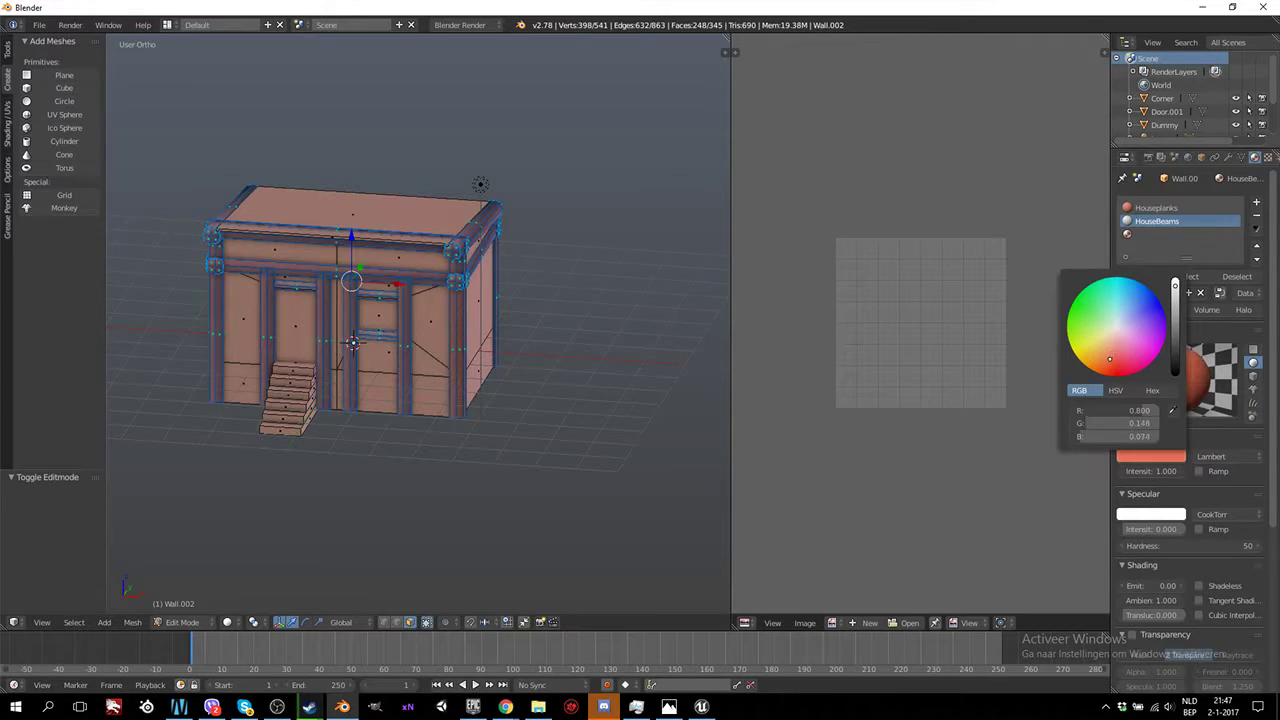
pyautogui.moveTo(1175, 344); pyautogui.dragTo(1175, 318)
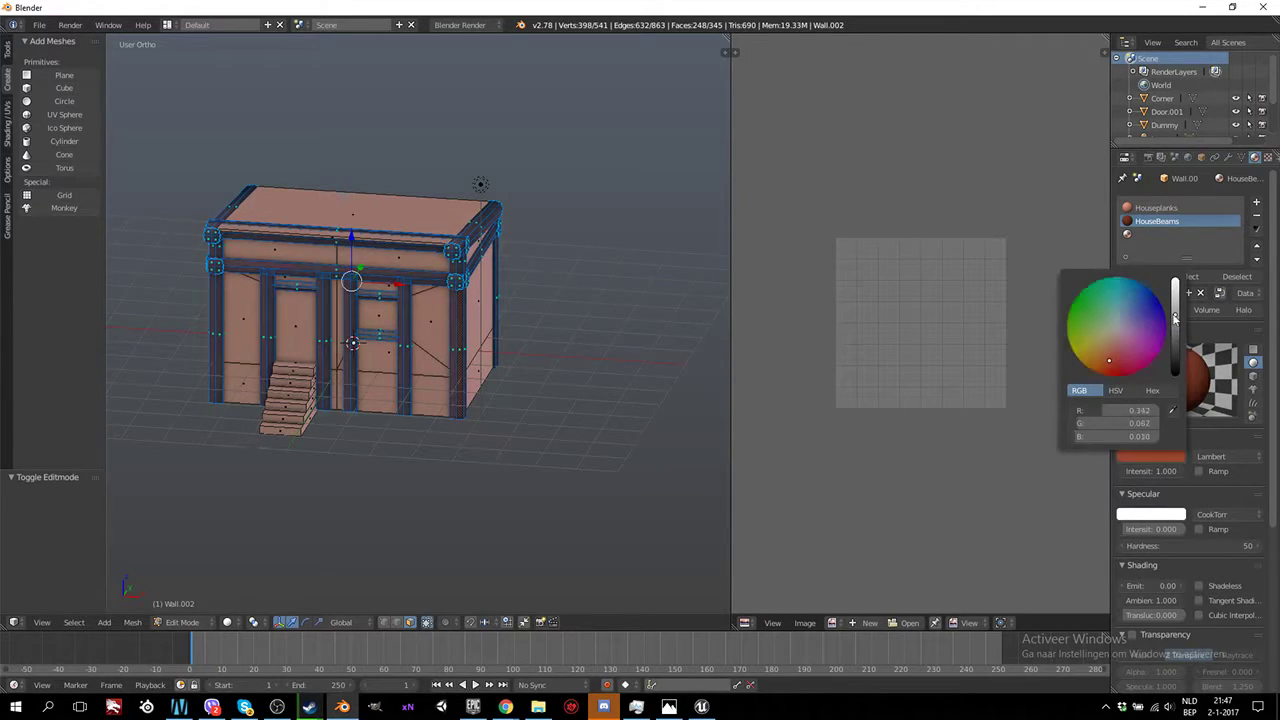
pyautogui.press('Tab')
pyautogui.moveTo(544, 361)
pyautogui.mouseDown(button='middle')
pyautogui.moveTo(590, 316)
pyautogui.moveTo(498, 338)
pyautogui.moveTo(519, 352)
pyautogui.mouseUp(button='middle')
pyautogui.scroll(2, 519, 352)
pyautogui.scroll(2, 512, 346)
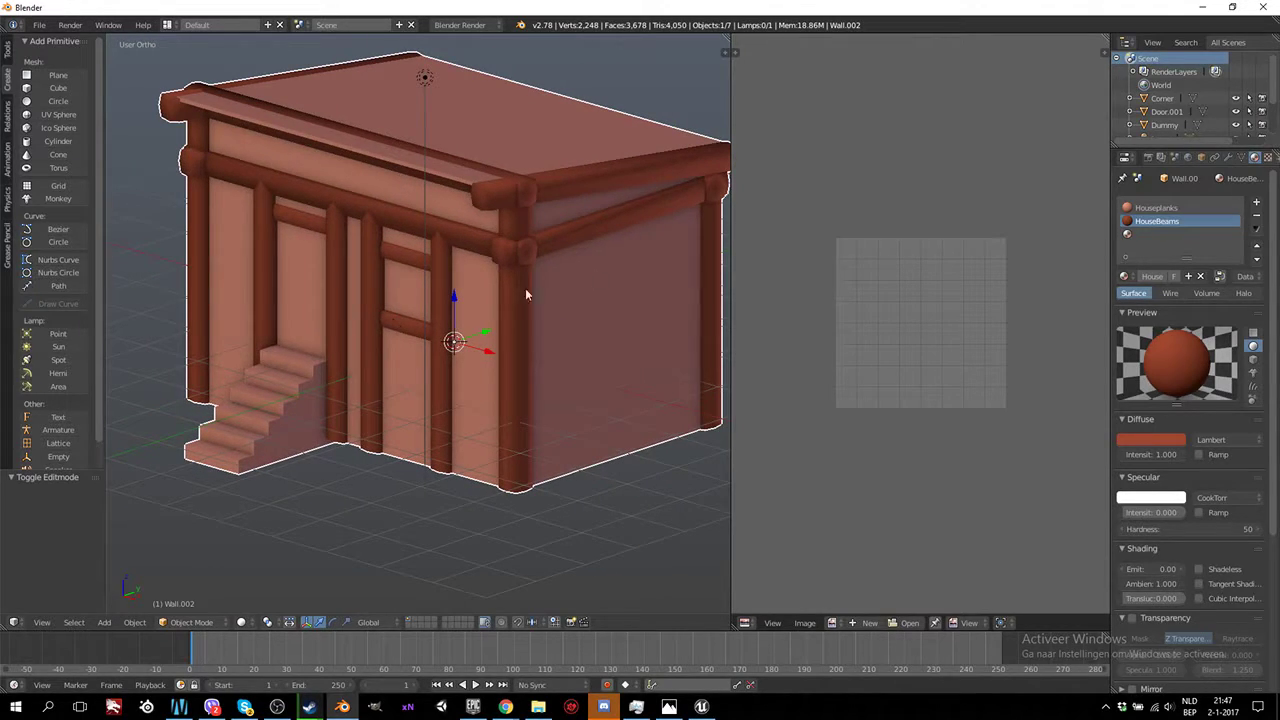
# Create a new material named Door/Window in the empty third slot
pyautogui.click(1158, 234)
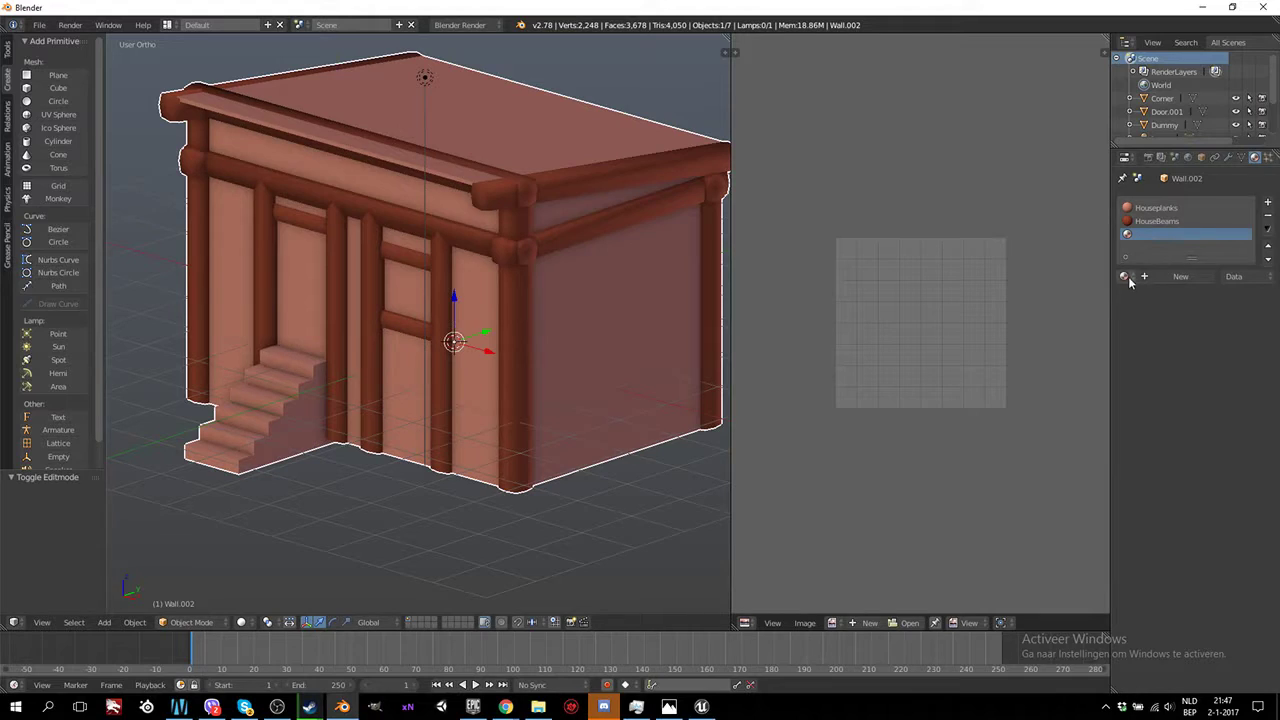
pyautogui.click(1145, 280)
pyautogui.doubleClick(1150, 277)
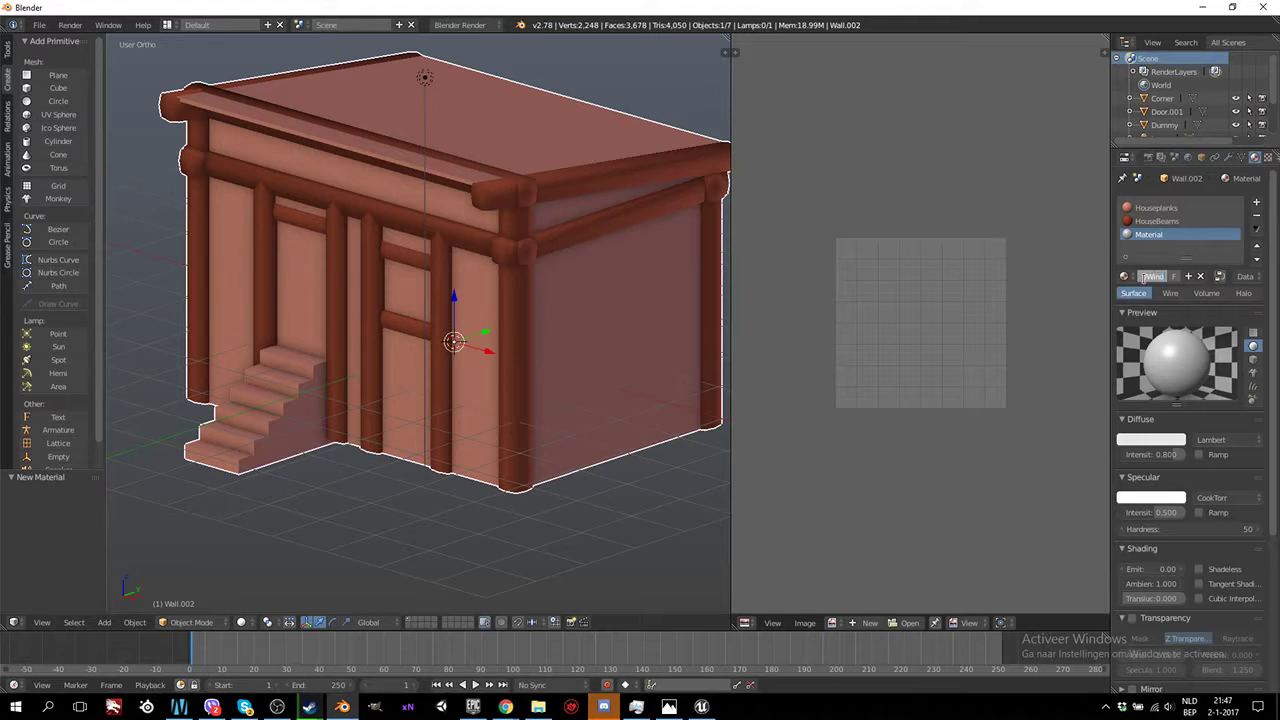
pyautogui.write('w')
pyautogui.press('Return')
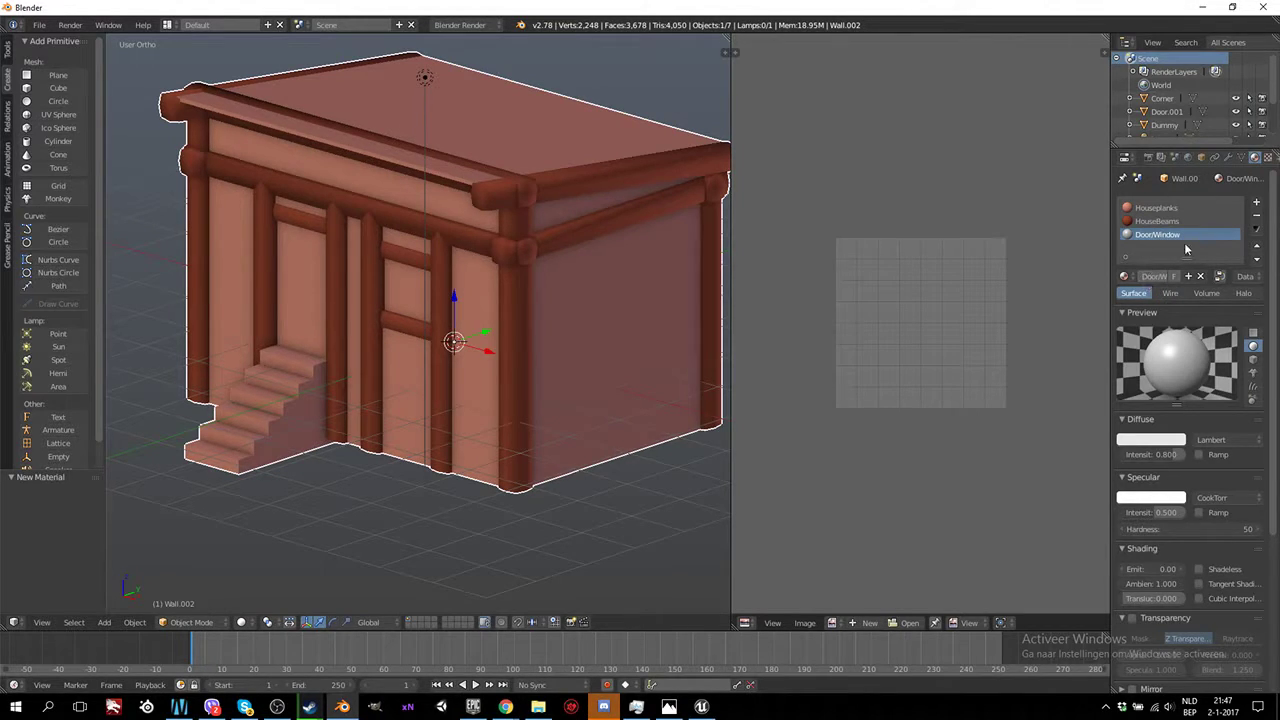
# In edit mode, select the door panel and all window faces, using wireframe to reach hidden ones
pyautogui.press('Tab')
pyautogui.keyDown('shift'); pyautogui.rightClick(307, 277); pyautogui.keyUp('shift')
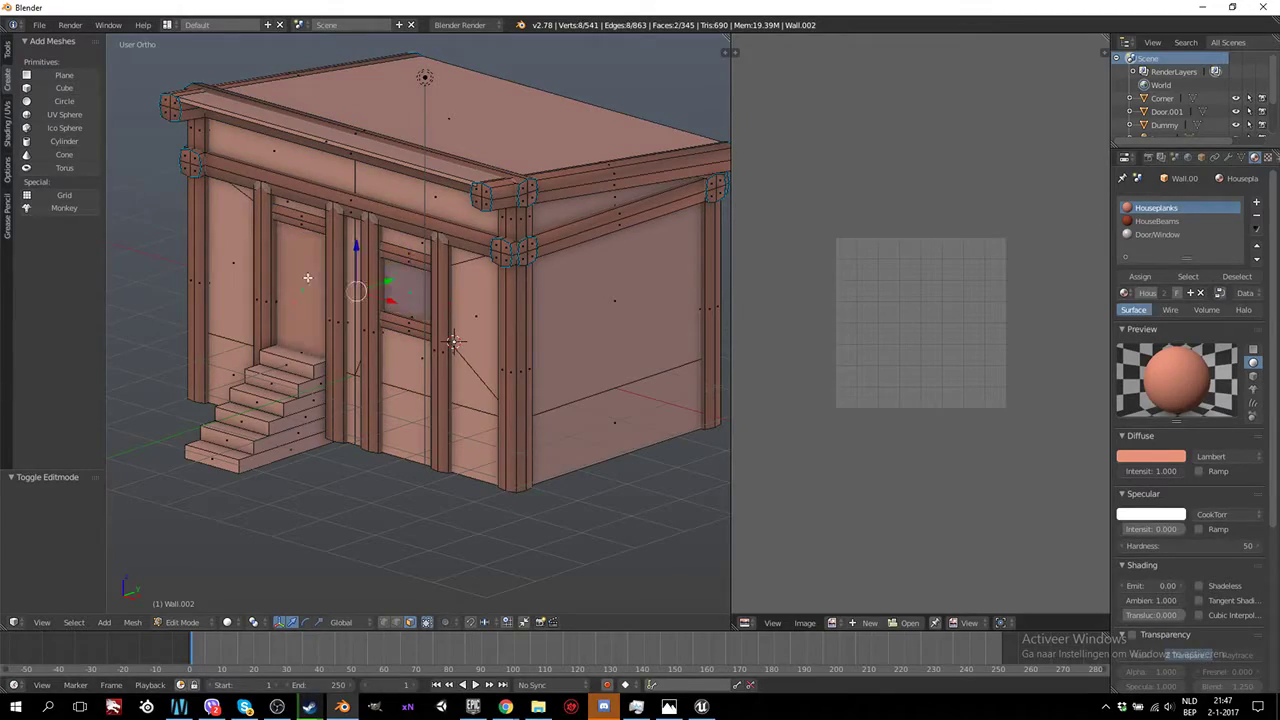
pyautogui.moveTo(586, 290); pyautogui.dragTo(572, 358, button='middle')
pyautogui.keyDown('shift'); pyautogui.rightClick(590, 339); pyautogui.keyUp('shift')
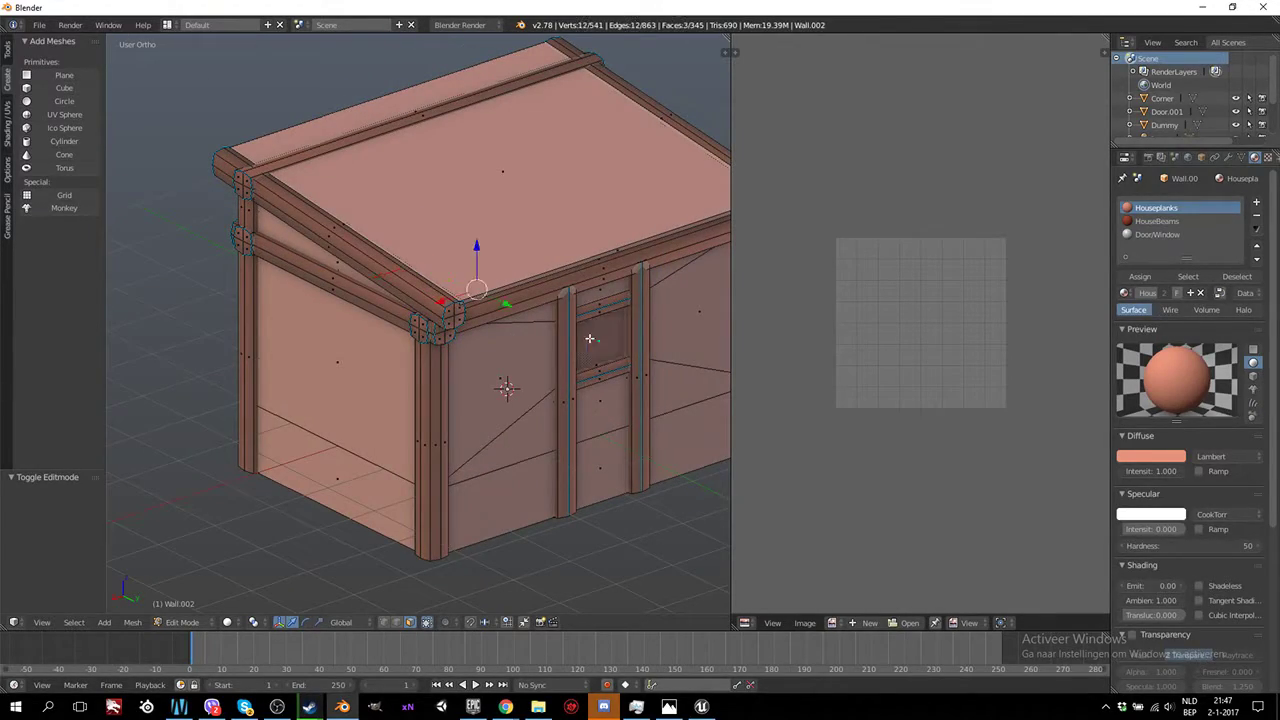
pyautogui.press('z')
pyautogui.scroll(2, 526, 400)
pyautogui.scroll(2, 520, 441)
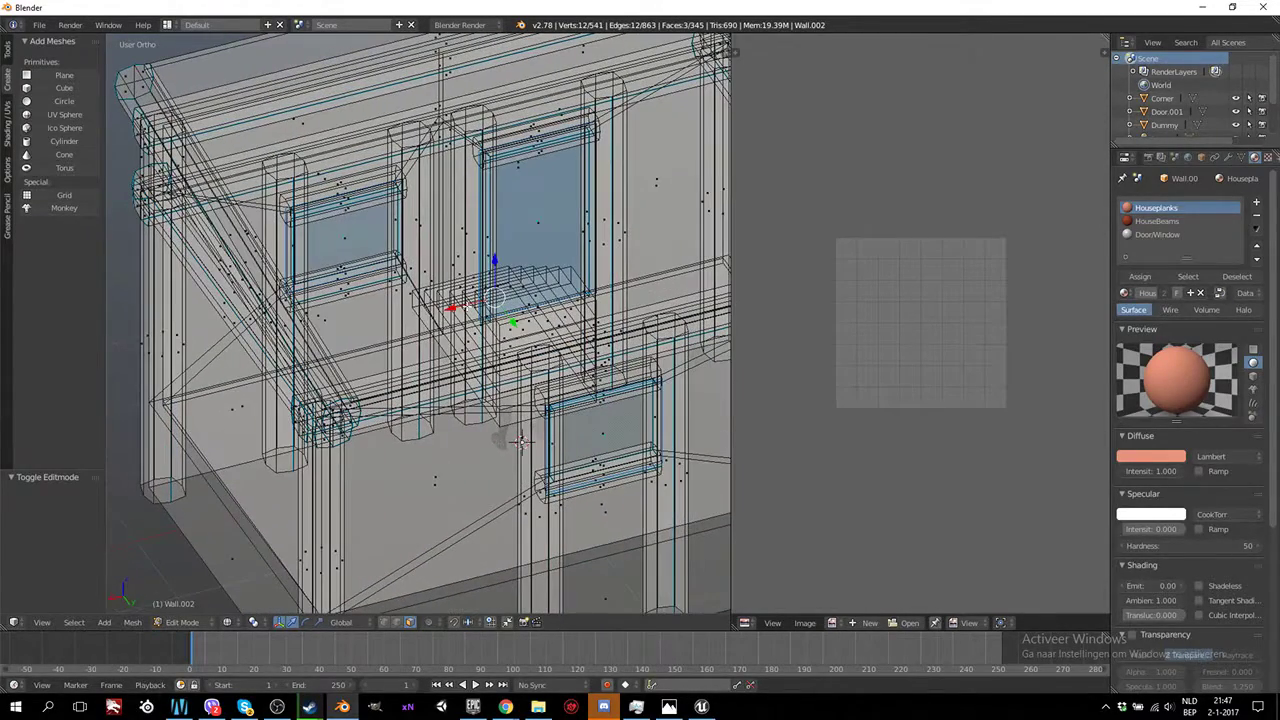
pyautogui.keyDown('shift'); pyautogui.rightClick(535, 222); pyautogui.keyUp('shift')
pyautogui.keyDown('shift'); pyautogui.rightClick(347, 236); pyautogui.keyUp('shift')
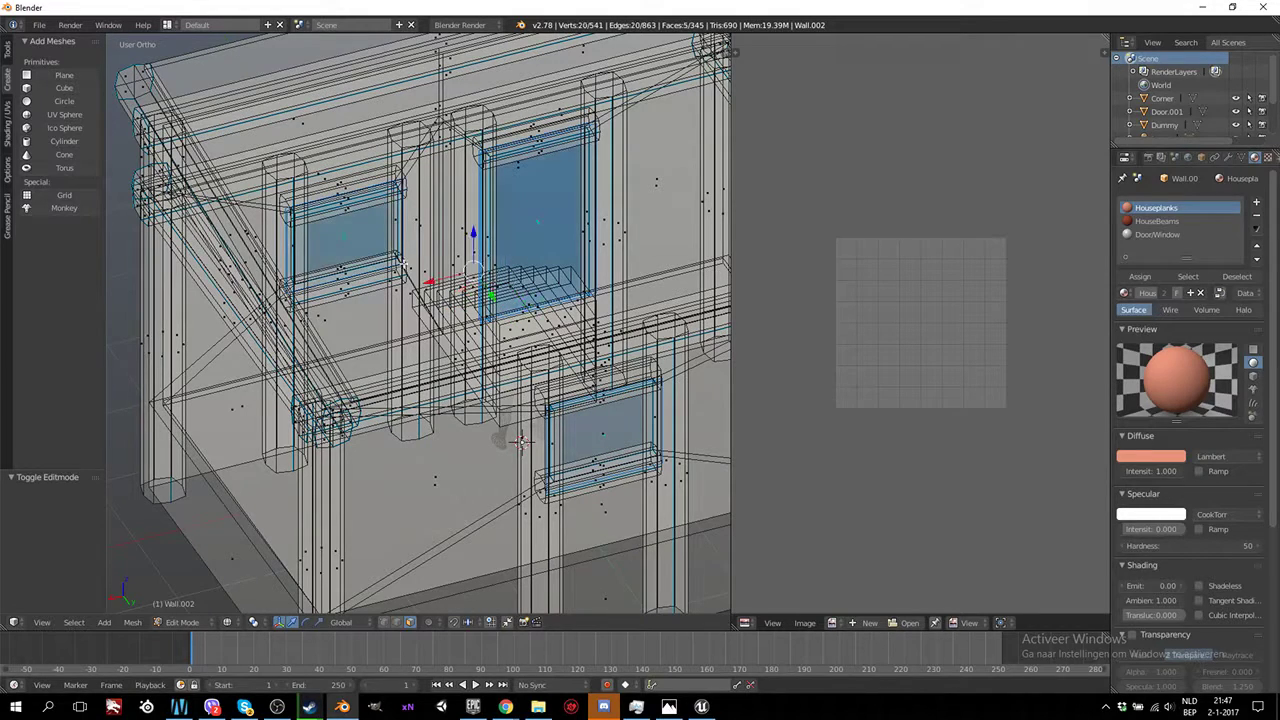
pyautogui.keyDown('shift'); pyautogui.rightClick(612, 438); pyautogui.keyUp('shift')
pyautogui.press('z')
pyautogui.moveTo(521, 441); pyautogui.dragTo(455, 350, button='middle')
# Assign the Door/Window material to the selected door and window faces
pyautogui.click(1158, 234)
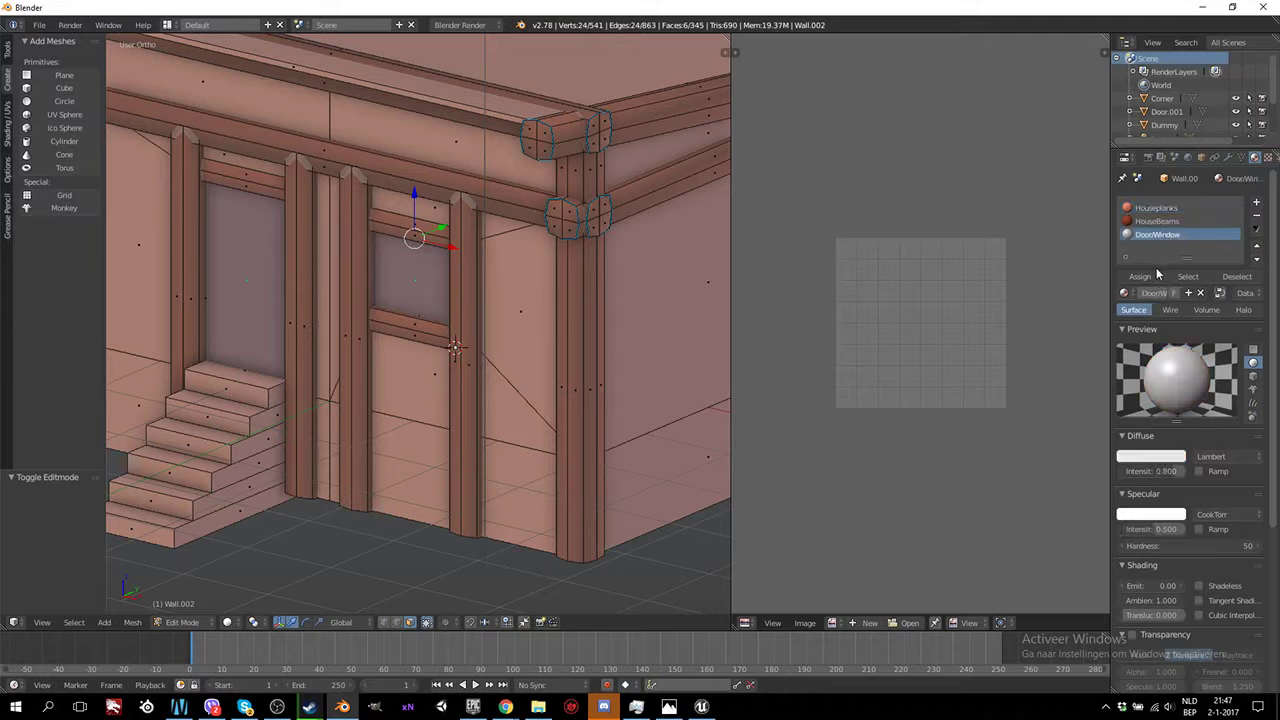
pyautogui.click(1140, 276)
pyautogui.scroll(-5, 569, 337)
pyautogui.press('z')
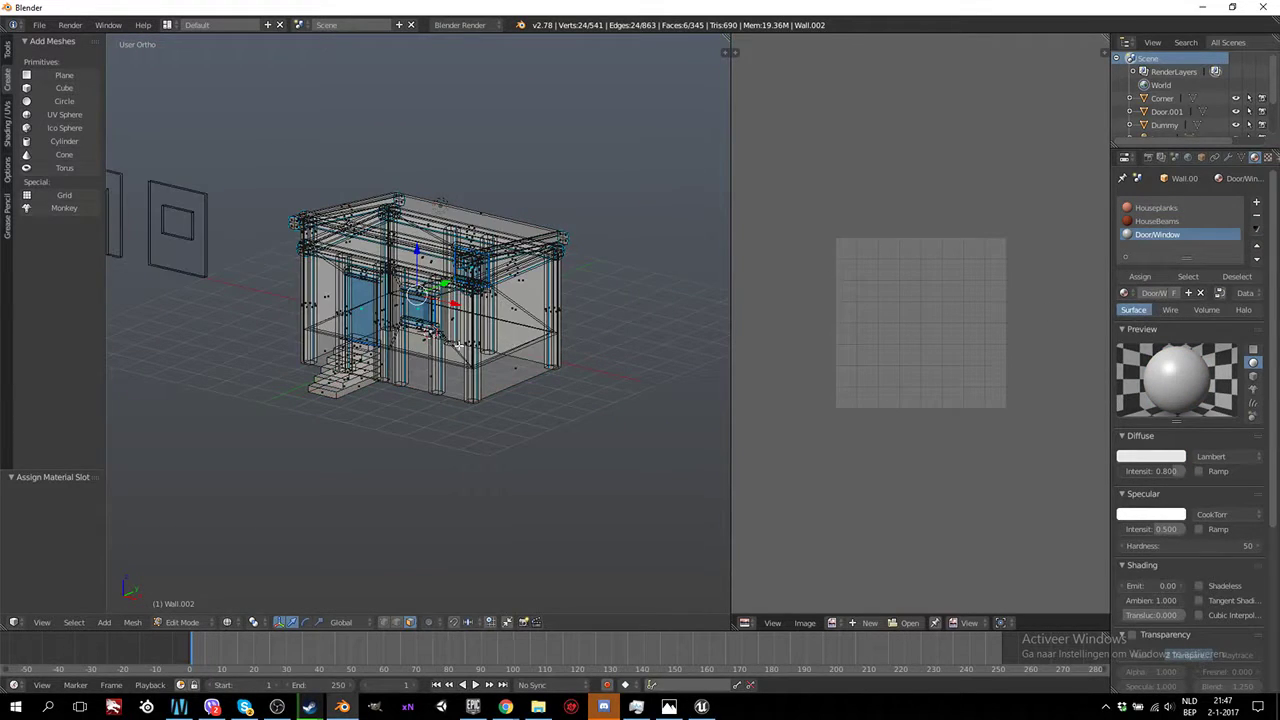
pyautogui.moveTo(458, 346)
pyautogui.mouseDown(button='middle')
pyautogui.moveTo(502, 338)
pyautogui.moveTo(370, 335)
pyautogui.moveTo(556, 332)
pyautogui.moveTo(583, 317)
pyautogui.moveTo(442, 295)
pyautogui.moveTo(442, 311)
pyautogui.mouseUp(button='middle')
pyautogui.press('z')
pyautogui.scroll(5, 556, 332)
pyautogui.scroll(-1, 563, 323)
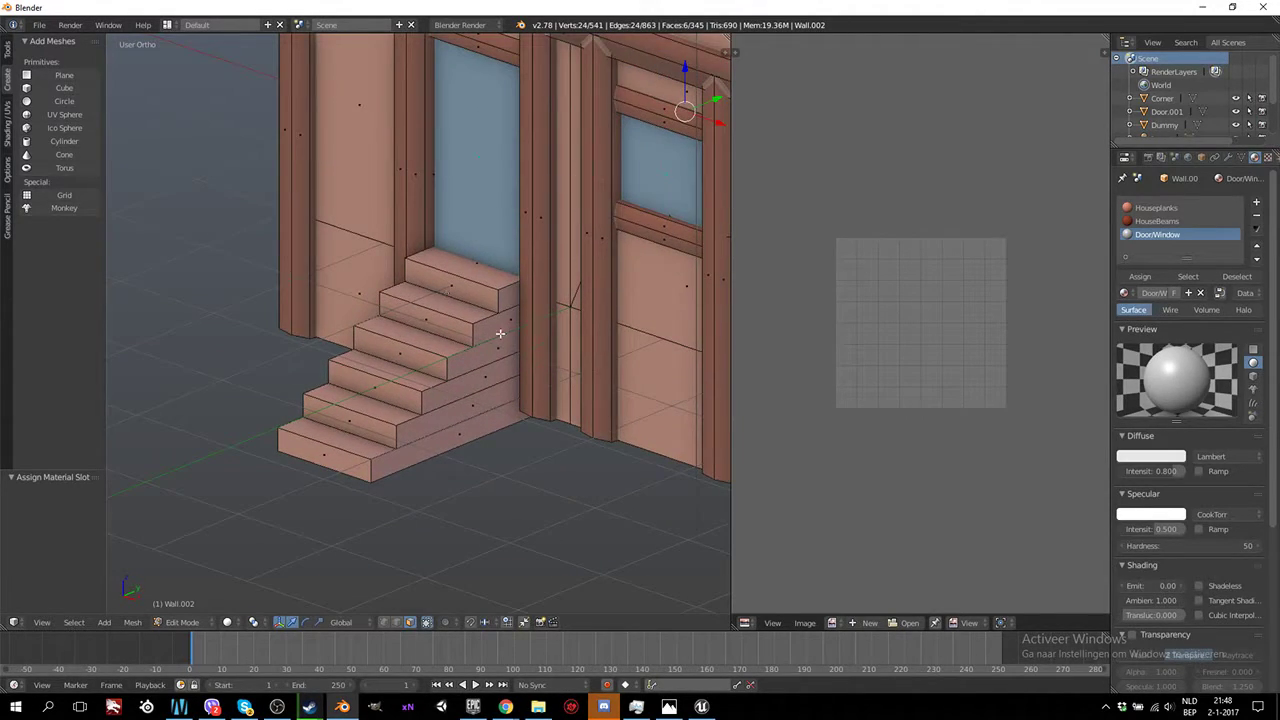
pyautogui.scroll(-3, 450, 418)
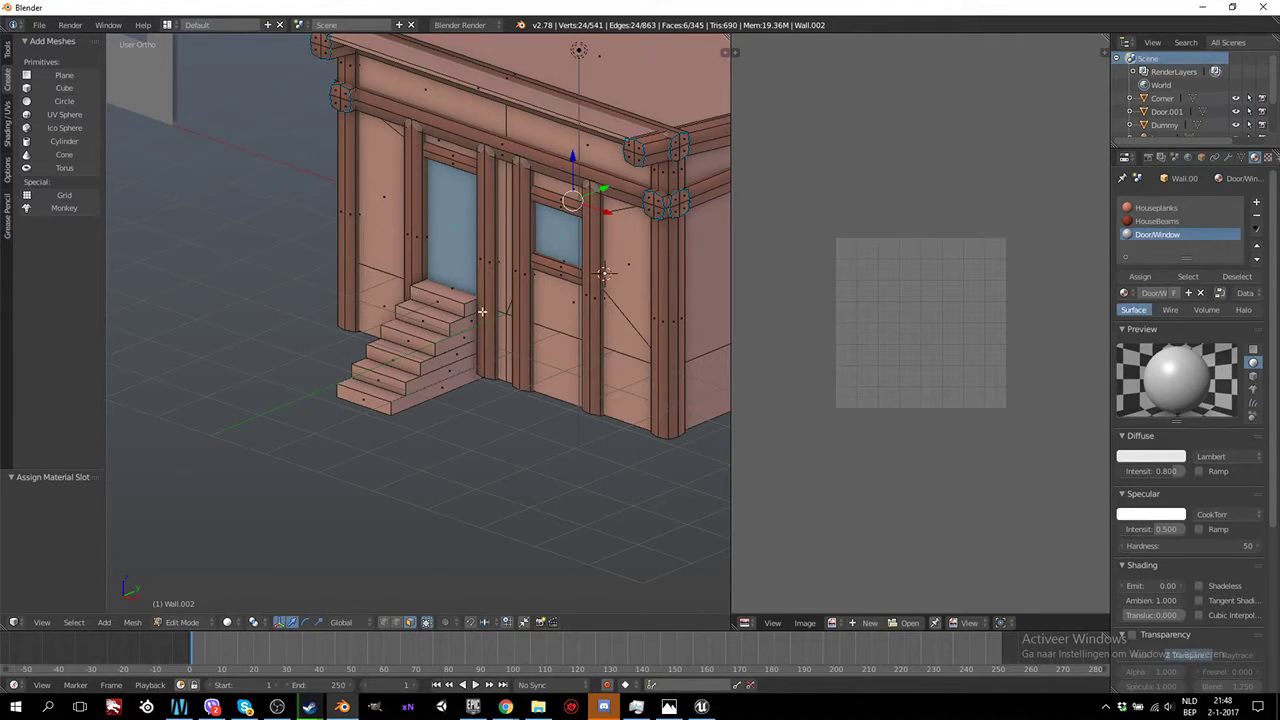
pyautogui.scroll(-3, 482, 312)
pyautogui.moveTo(482, 305)
pyautogui.mouseDown(button='middle')
pyautogui.moveTo(530, 313)
pyautogui.moveTo(500, 329)
pyautogui.mouseUp(button='middle')
pyautogui.scroll(3, 545, 311)
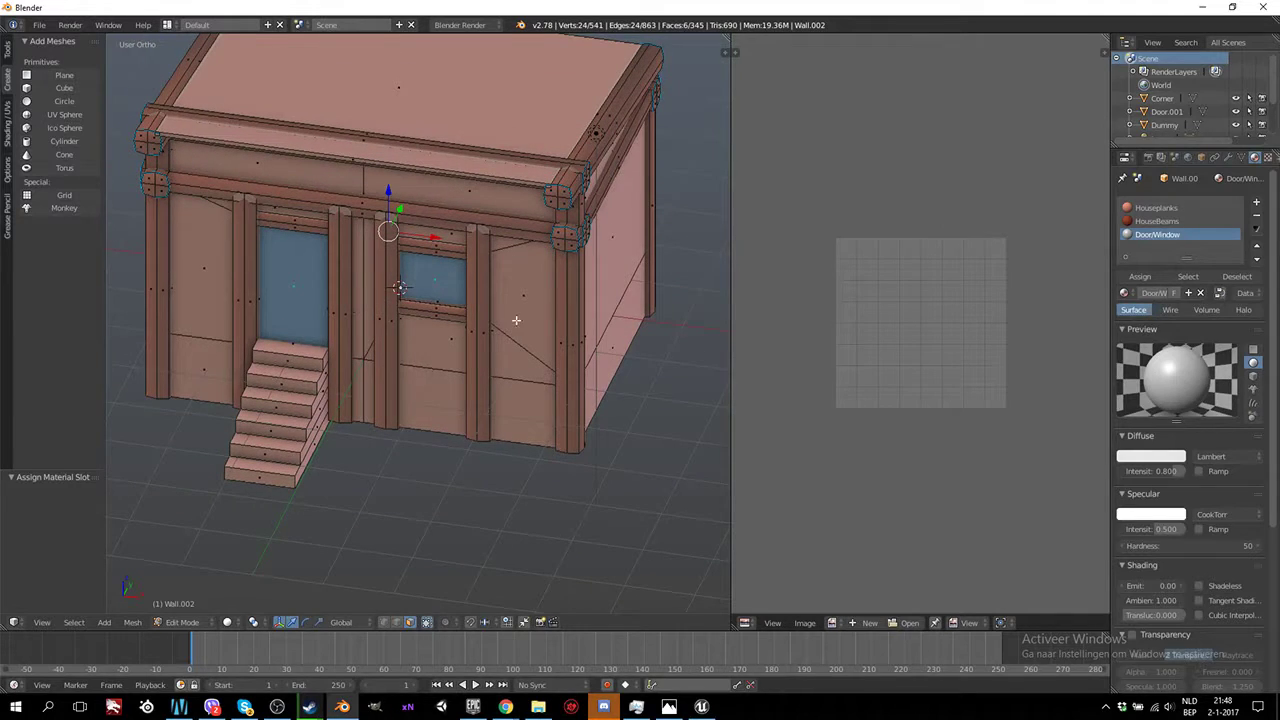
pyautogui.press('KP_1')
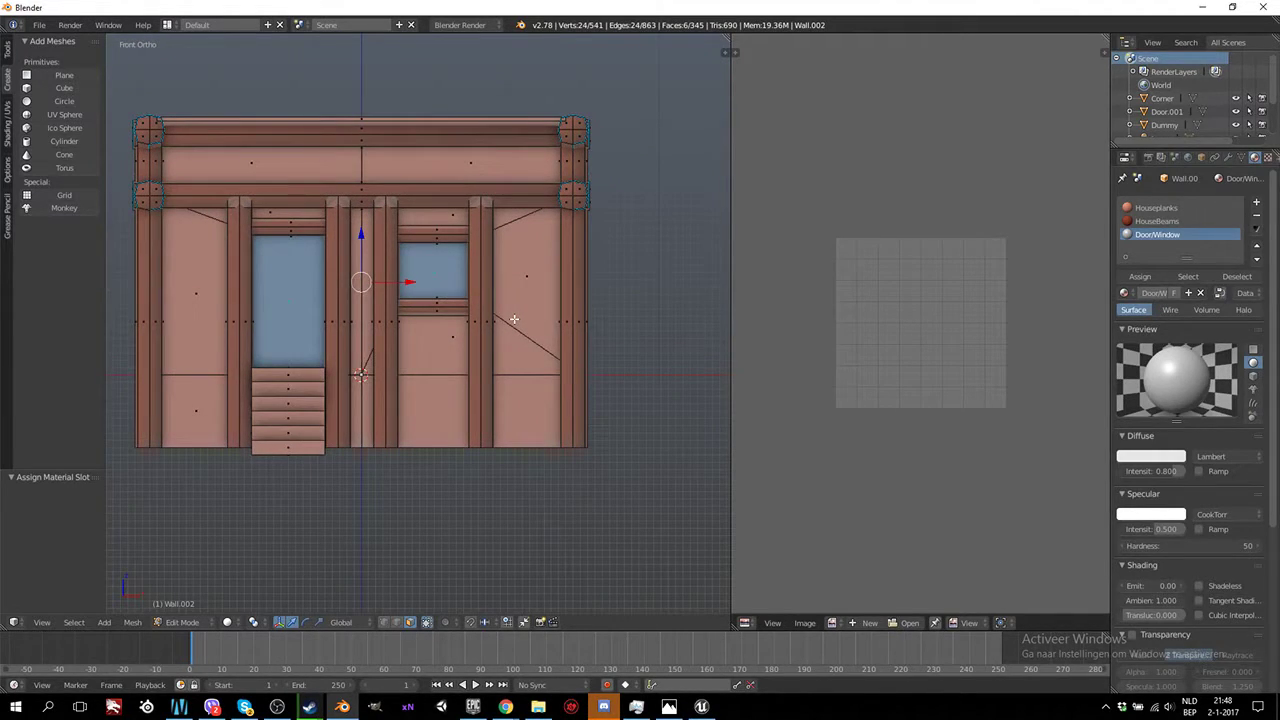
# Select the whole house mesh and unwrap it into UV islands
pyautogui.press('a')
pyautogui.press('u')
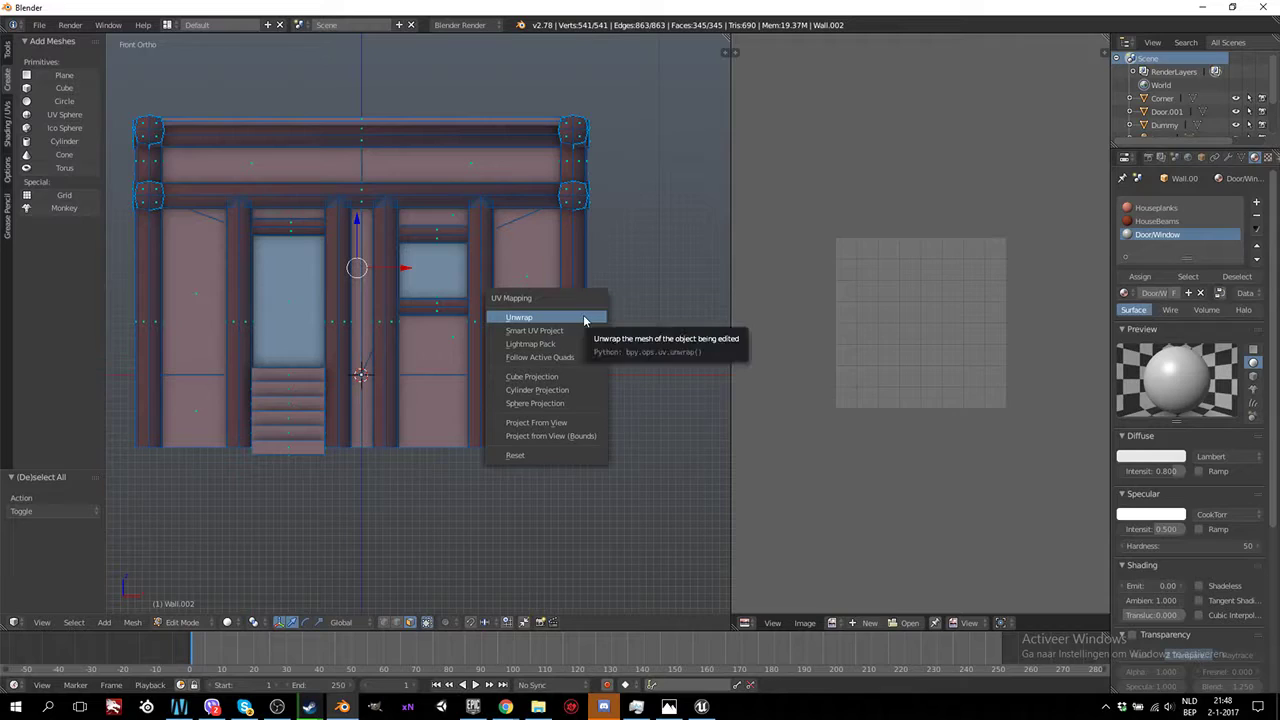
pyautogui.click(585, 320)
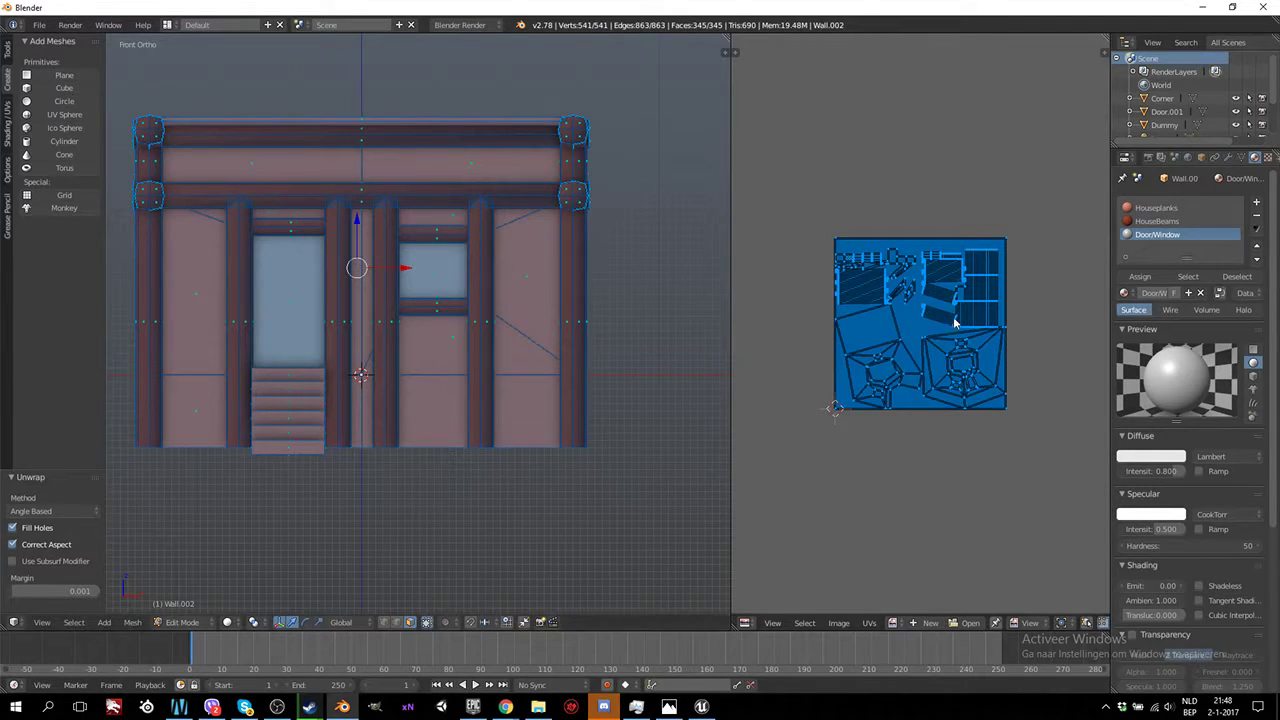
pyautogui.scroll(6, 935, 344)
pyautogui.scroll(-3, 935, 344)
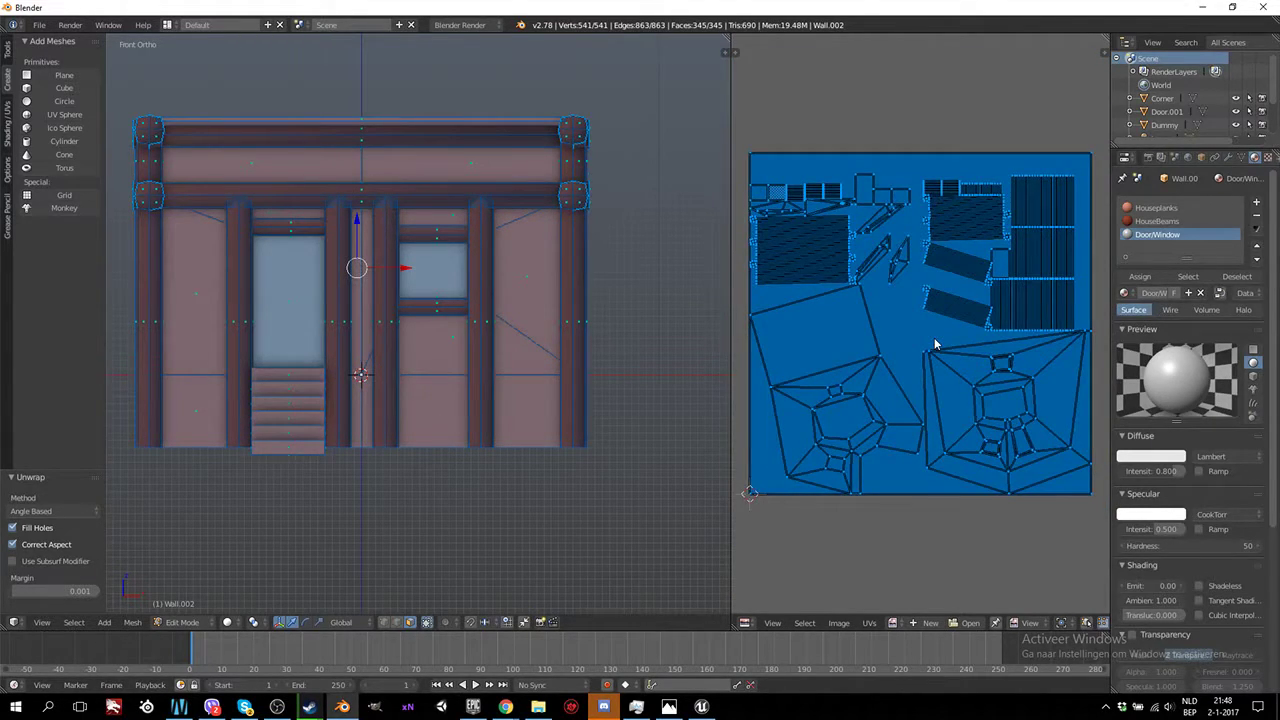
pyautogui.press('KP_4')
pyautogui.press('KP_8')
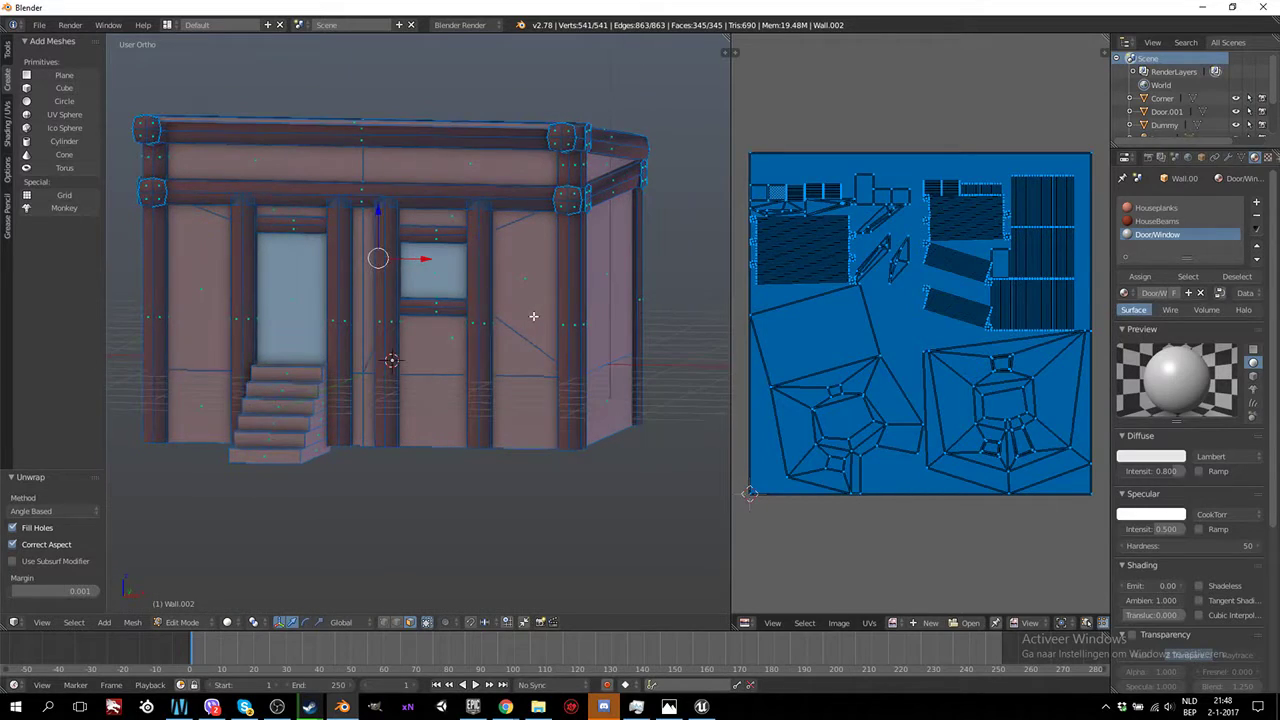
pyautogui.press('KP_1')
# Select the right vertical beam and the linked front beams, posts and window frame pieces
pyautogui.rightClick(572, 302)
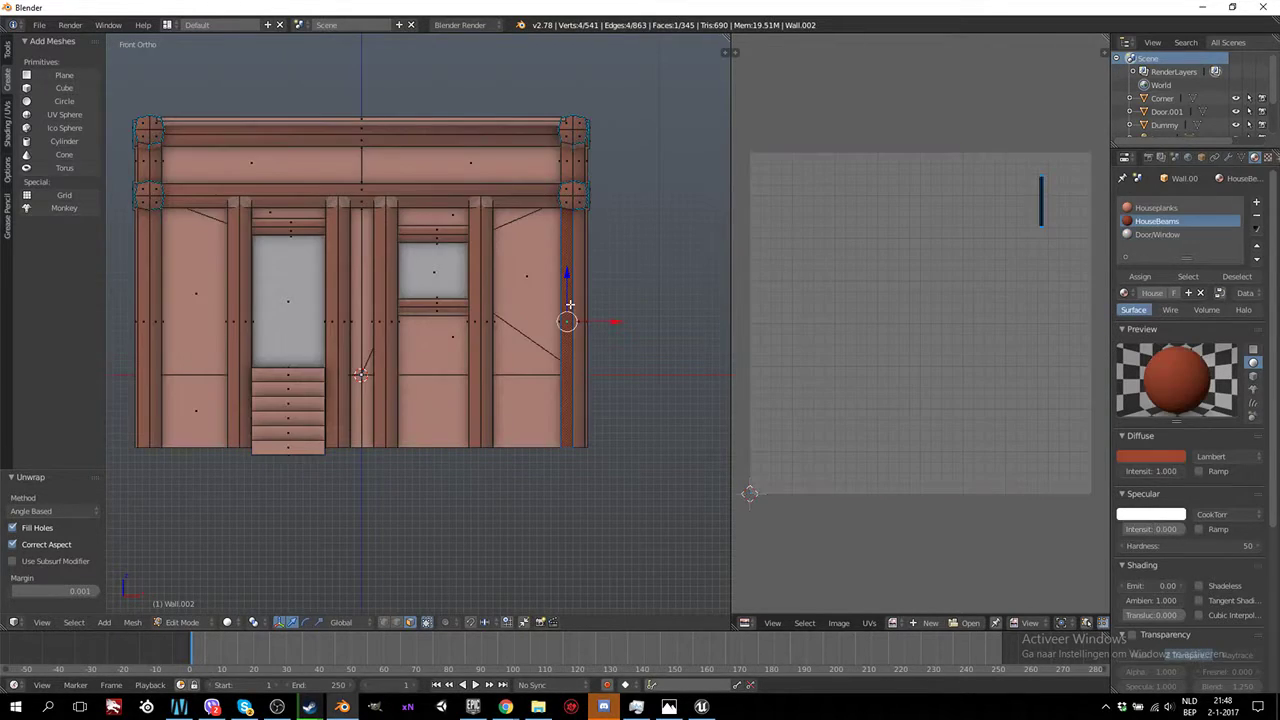
pyautogui.press('l')
pyautogui.press('l')
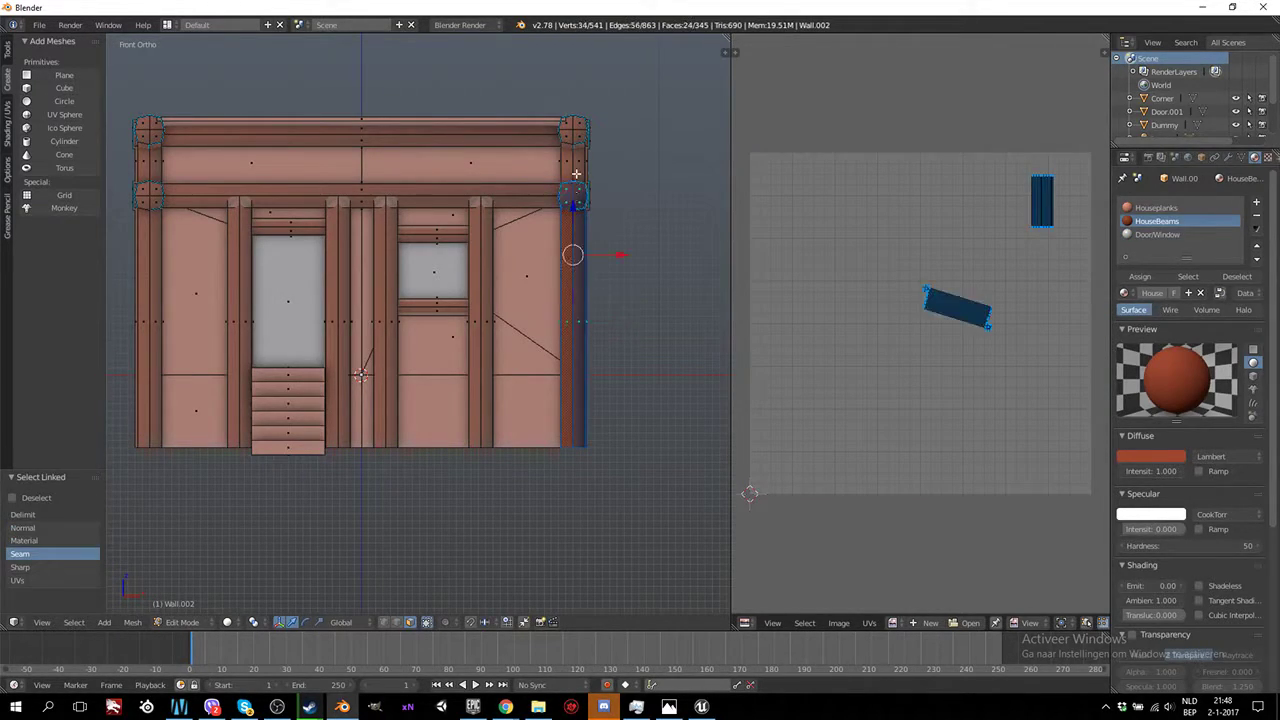
pyautogui.press('l')
pyautogui.press('l')
pyautogui.press('KP_6')
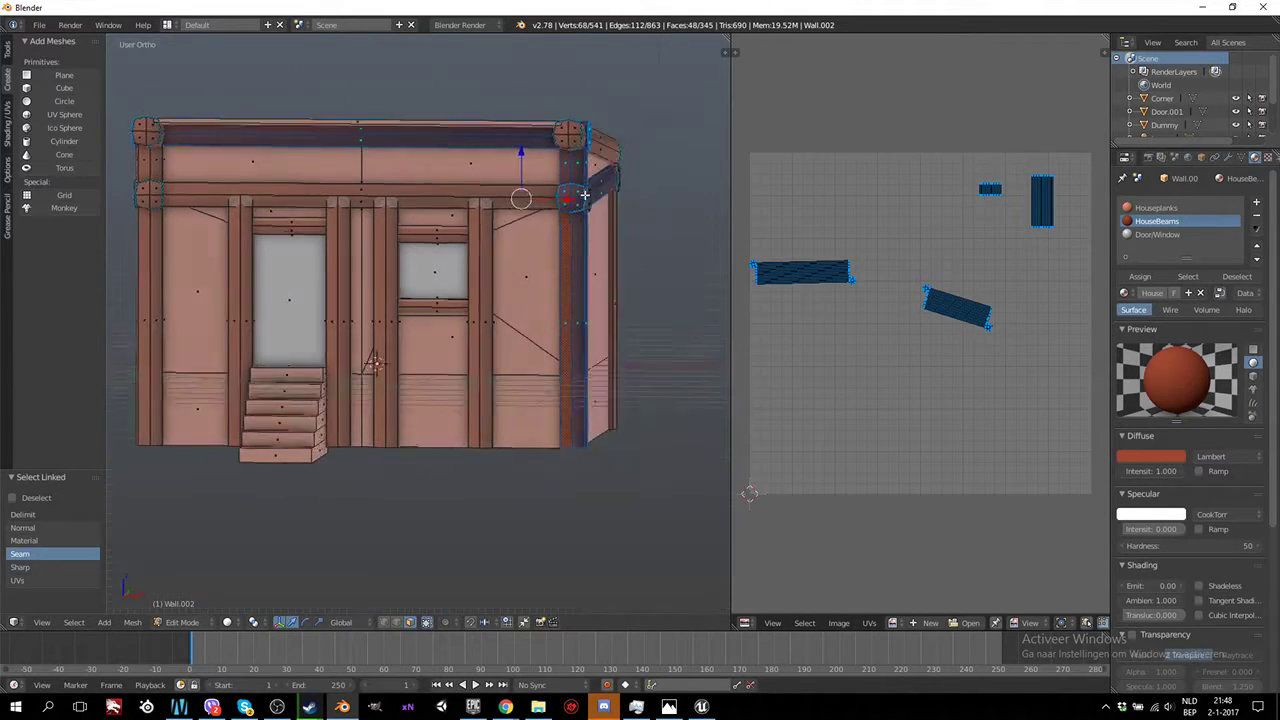
pyautogui.press('KP_6')
pyautogui.press('KP_8')
pyautogui.press('l')
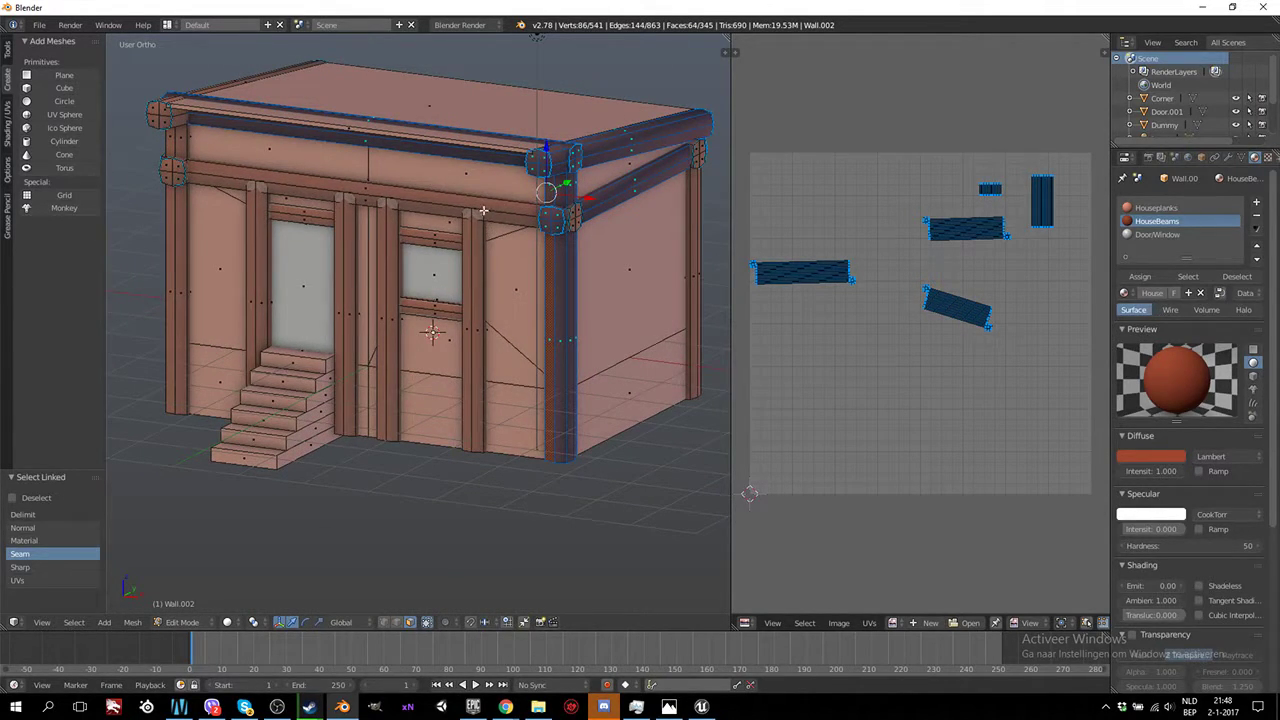
pyautogui.press('l')
pyautogui.press('l')
pyautogui.press('l')
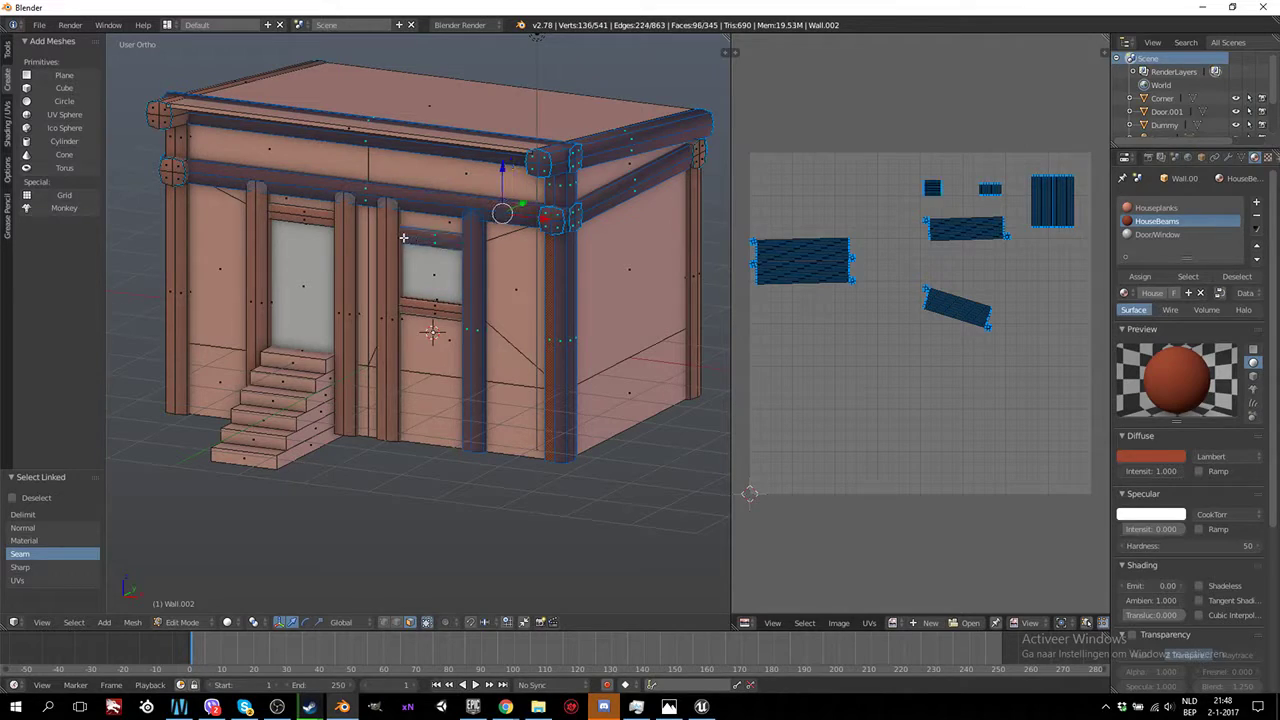
pyautogui.press('l')
pyautogui.press('l')
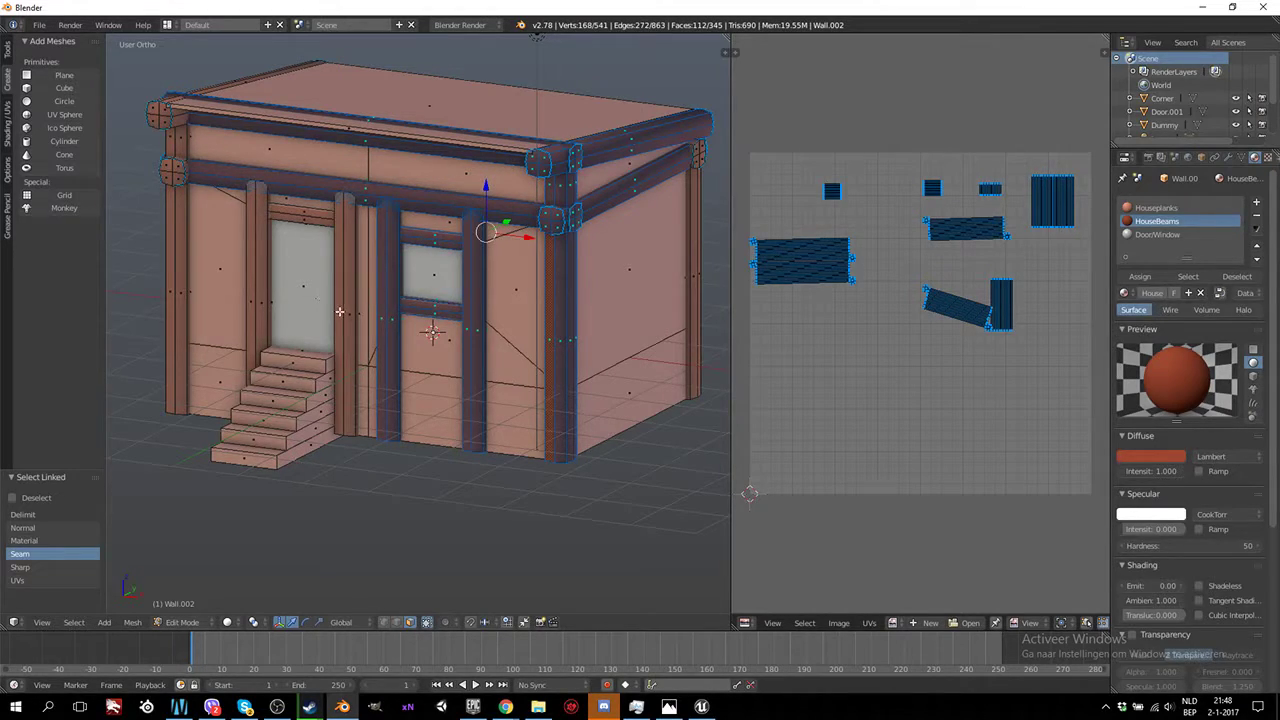
pyautogui.press('l')
# Add the door posts, left corner post and left-side beams and wall posts to the selection
pyautogui.press('l')
pyautogui.press('l')
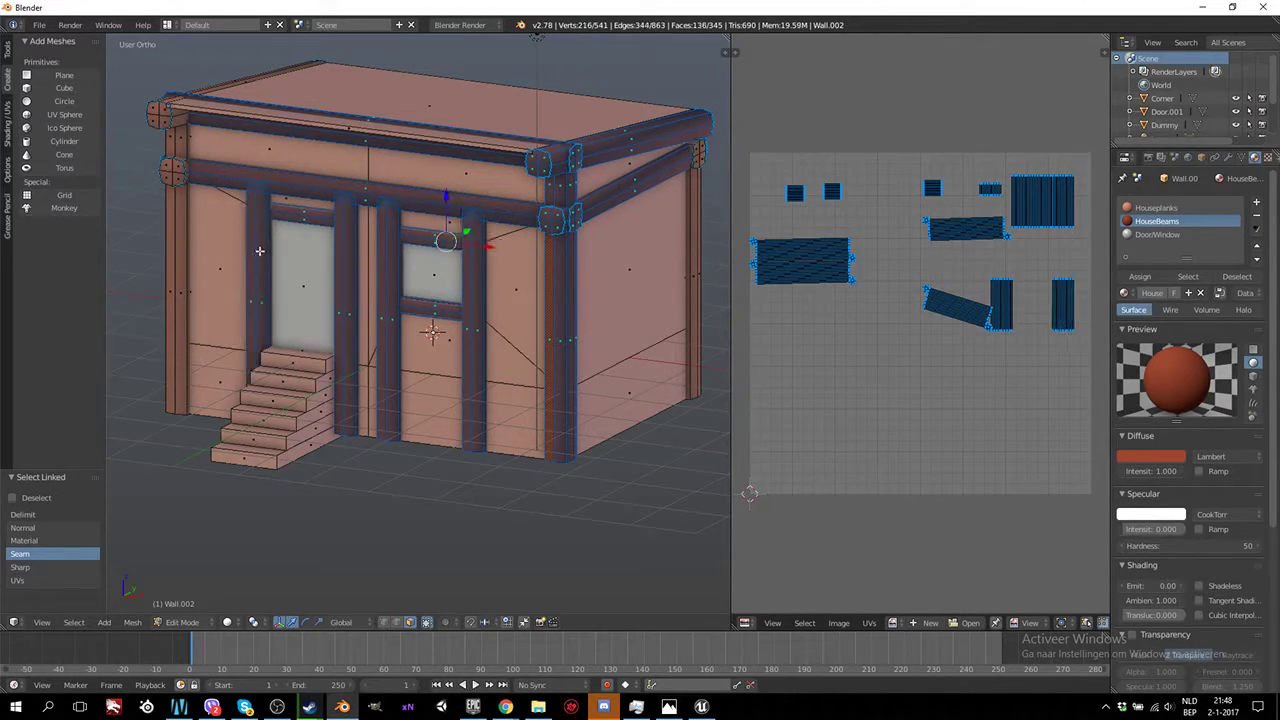
pyautogui.moveTo(259, 251); pyautogui.dragTo(220, 242, button='middle')
pyautogui.press('l')
pyautogui.press('l')
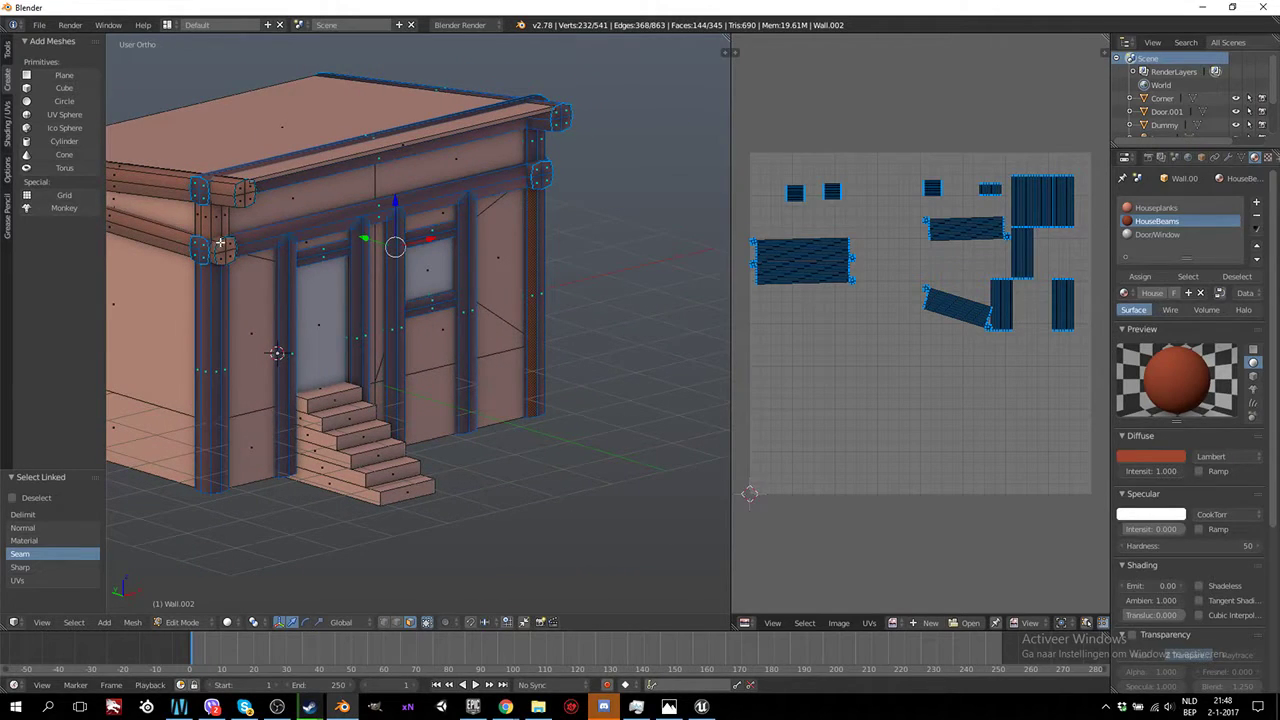
pyautogui.press('l')
pyautogui.press('l')
pyautogui.press('l')
pyautogui.moveTo(210, 250)
pyautogui.mouseDown(button='middle')
pyautogui.moveTo(302, 257)
pyautogui.moveTo(378, 360)
pyautogui.mouseUp(button='middle')
pyautogui.press('l')
pyautogui.press('l')
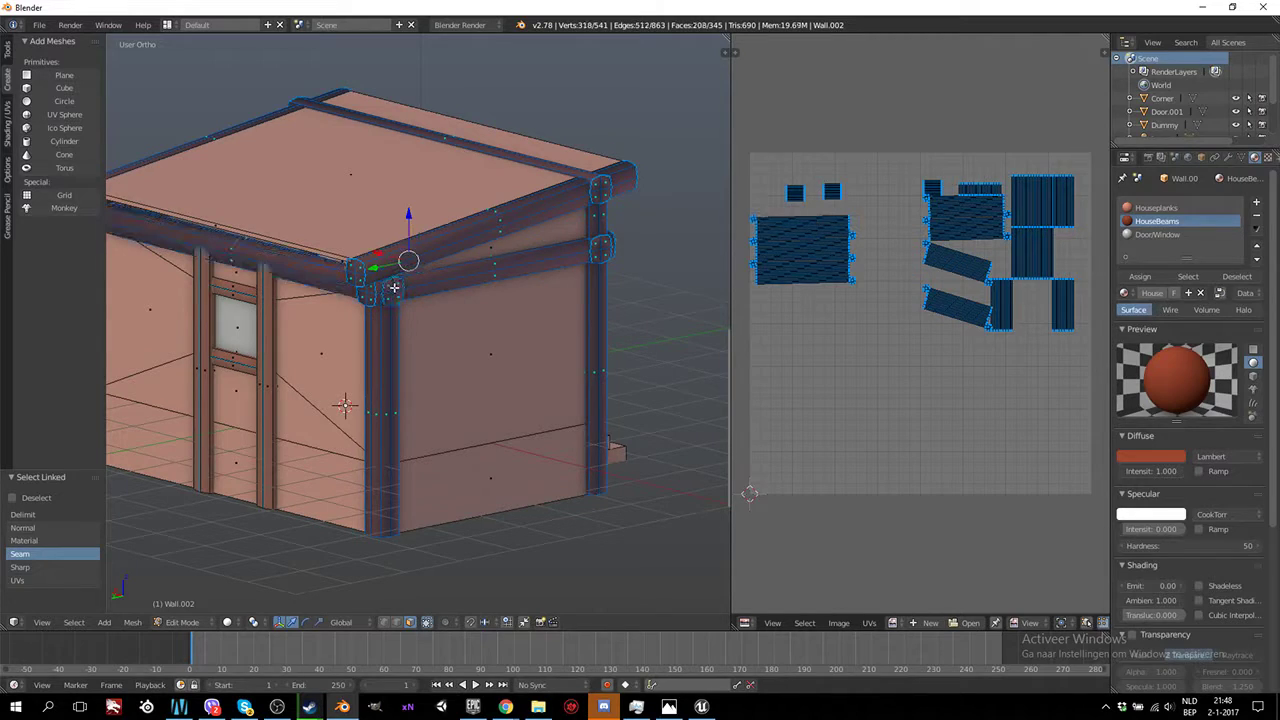
pyautogui.press('l')
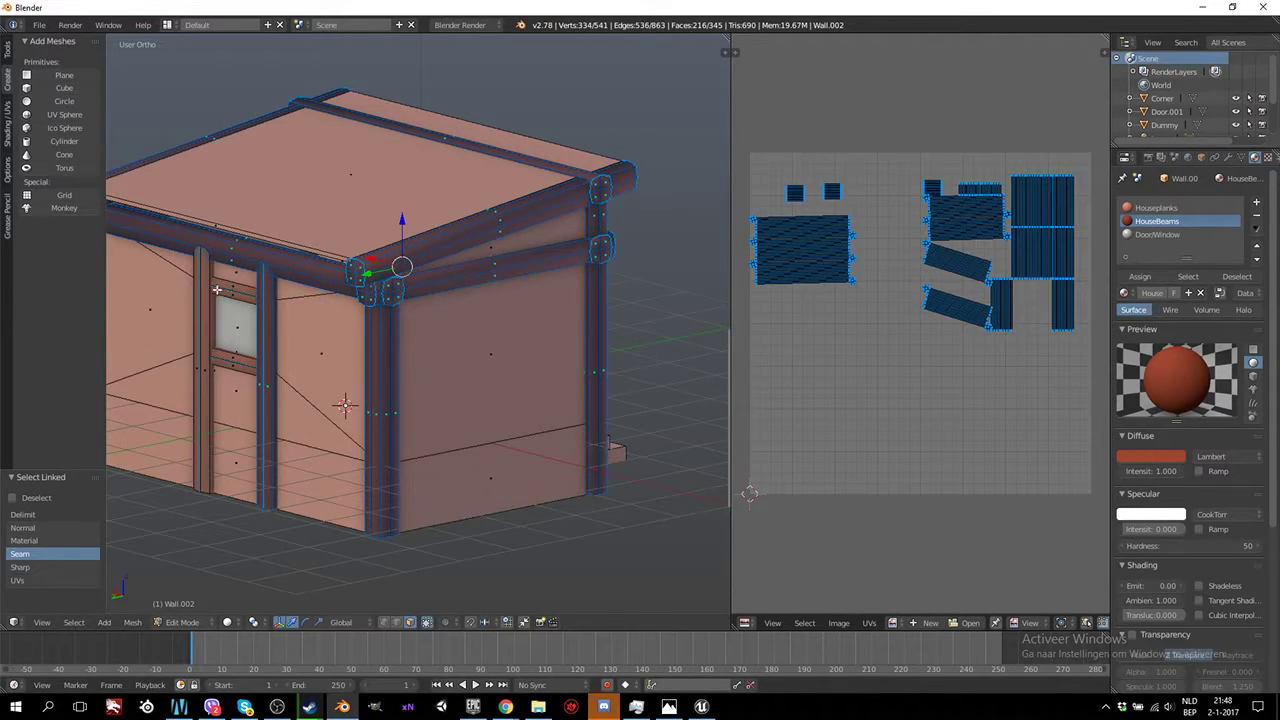
pyautogui.press('l')
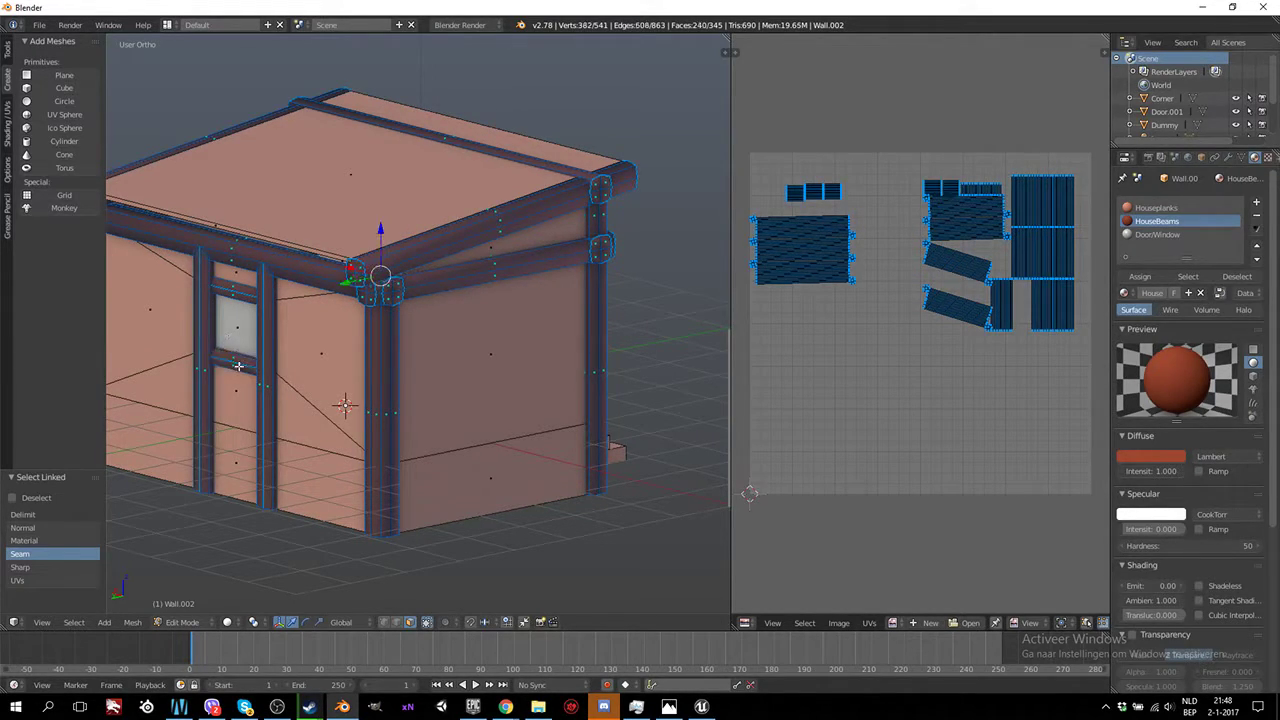
pyautogui.moveTo(235, 365)
pyautogui.mouseDown(button='middle')
pyautogui.moveTo(440, 345)
pyautogui.moveTo(442, 375)
pyautogui.mouseUp(button='middle')
pyautogui.press('l')
pyautogui.press('KP_3')
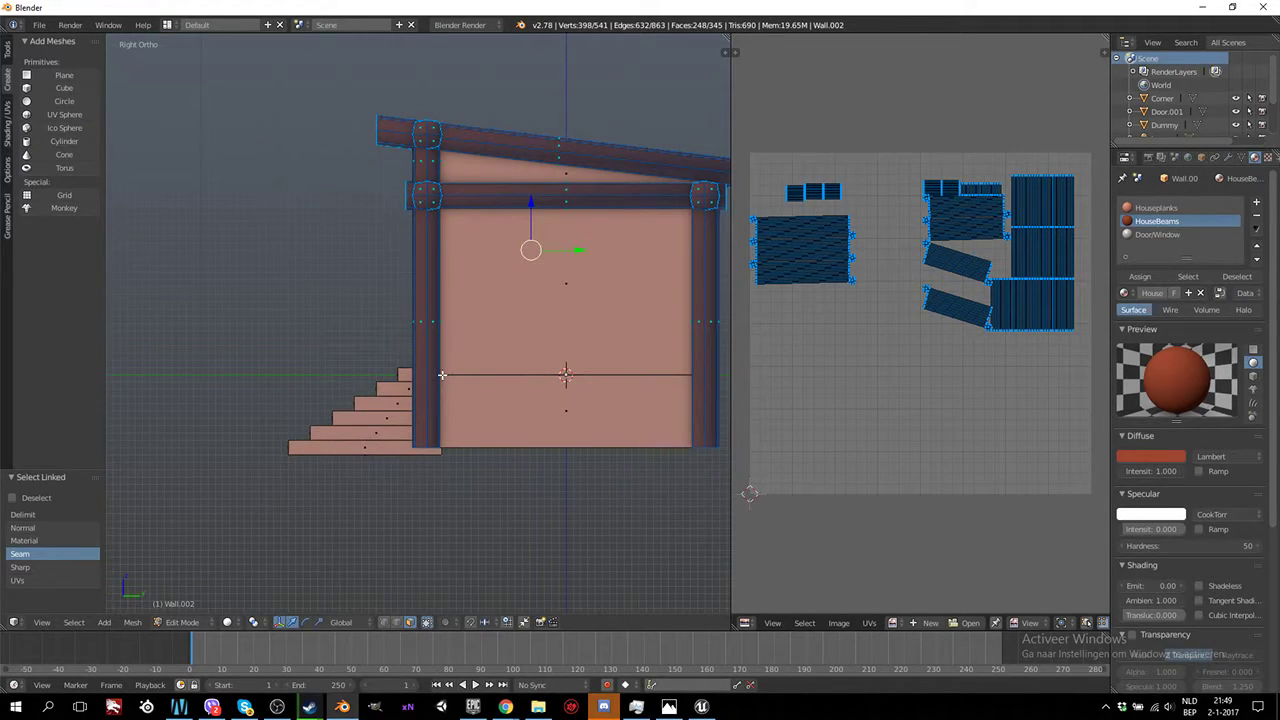
# Unwrap the selected beam faces, then rotate one tilted island level and move it right
pyautogui.press('u')
pyautogui.click(440, 377)
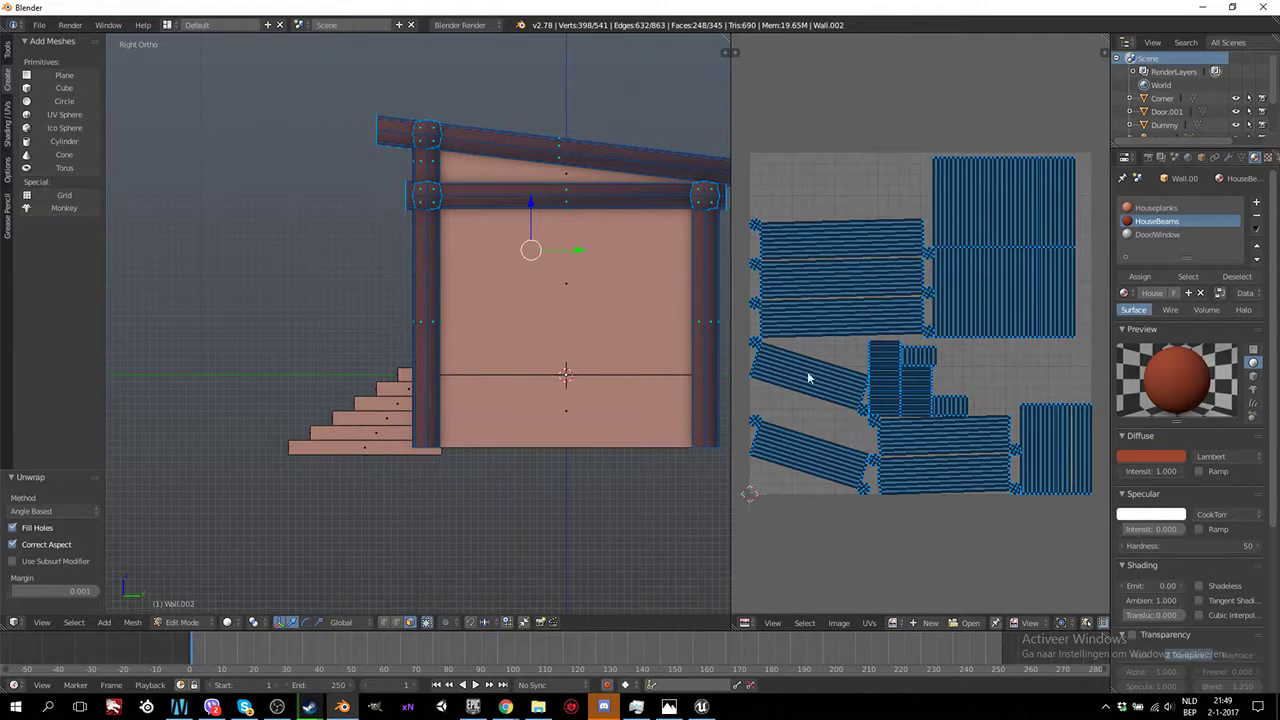
pyautogui.rightClick(856, 408)
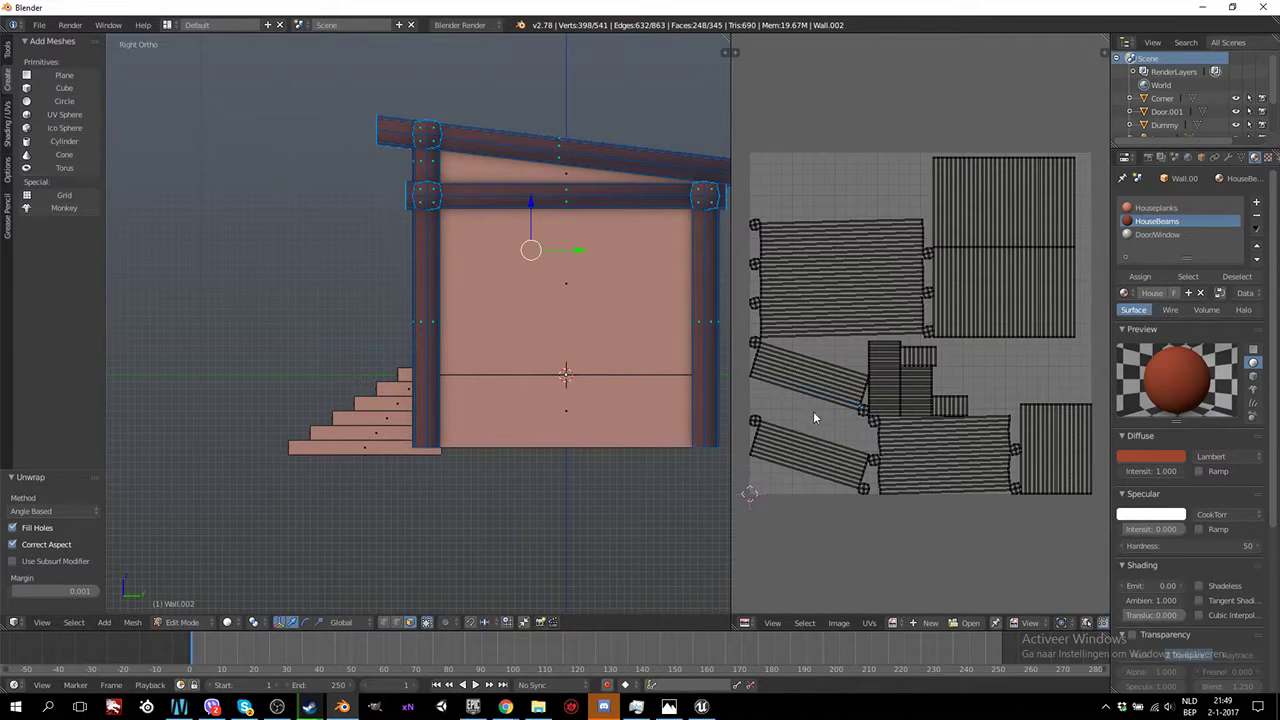
pyautogui.press('l')
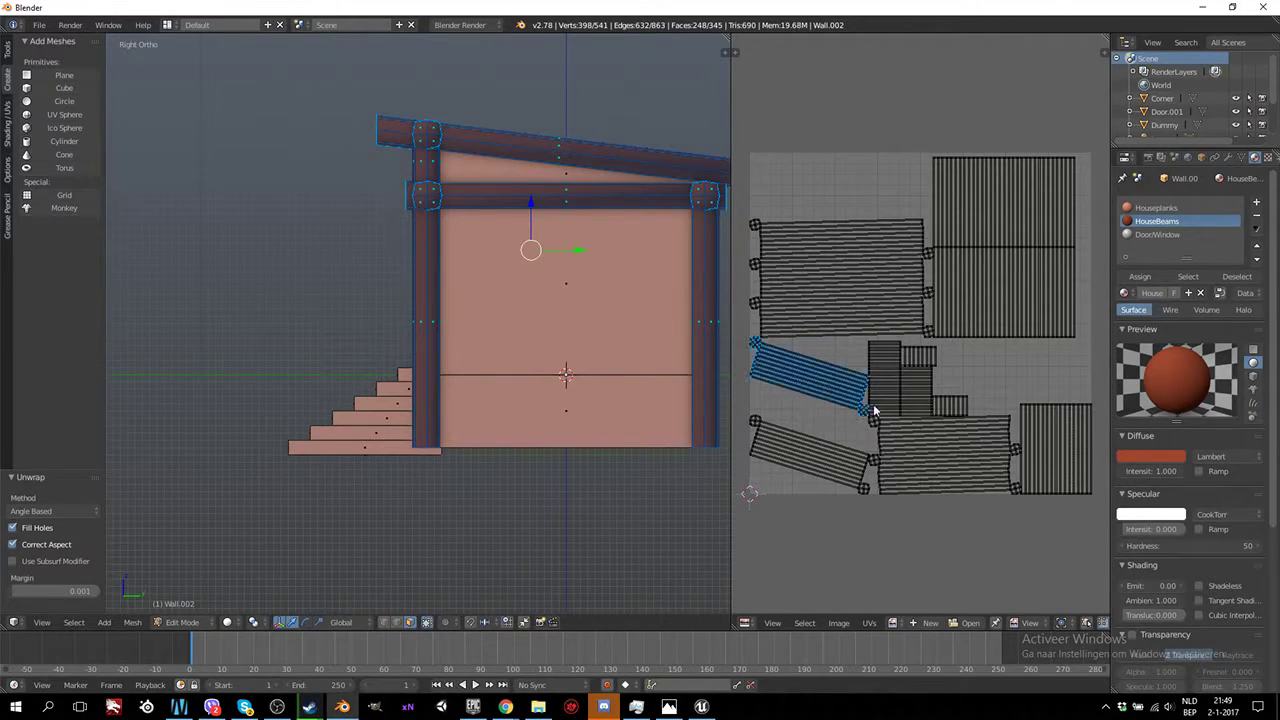
pyautogui.press('r')
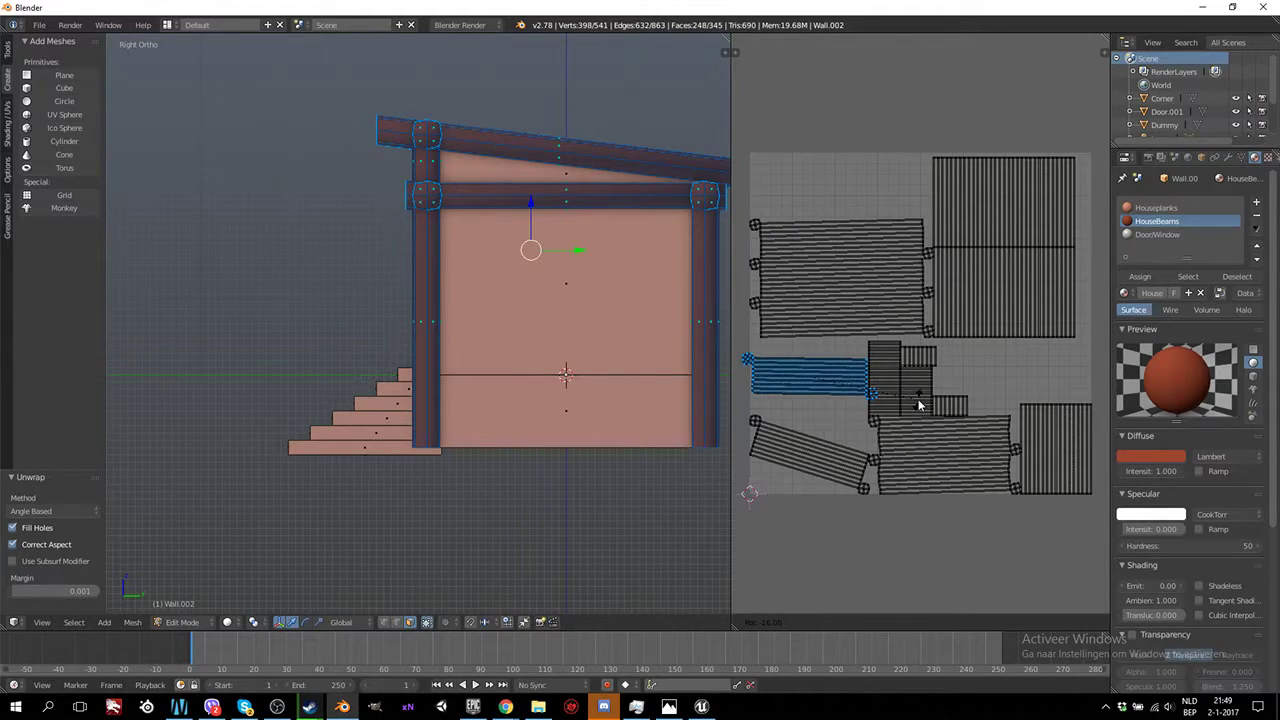
pyautogui.click(920, 403)
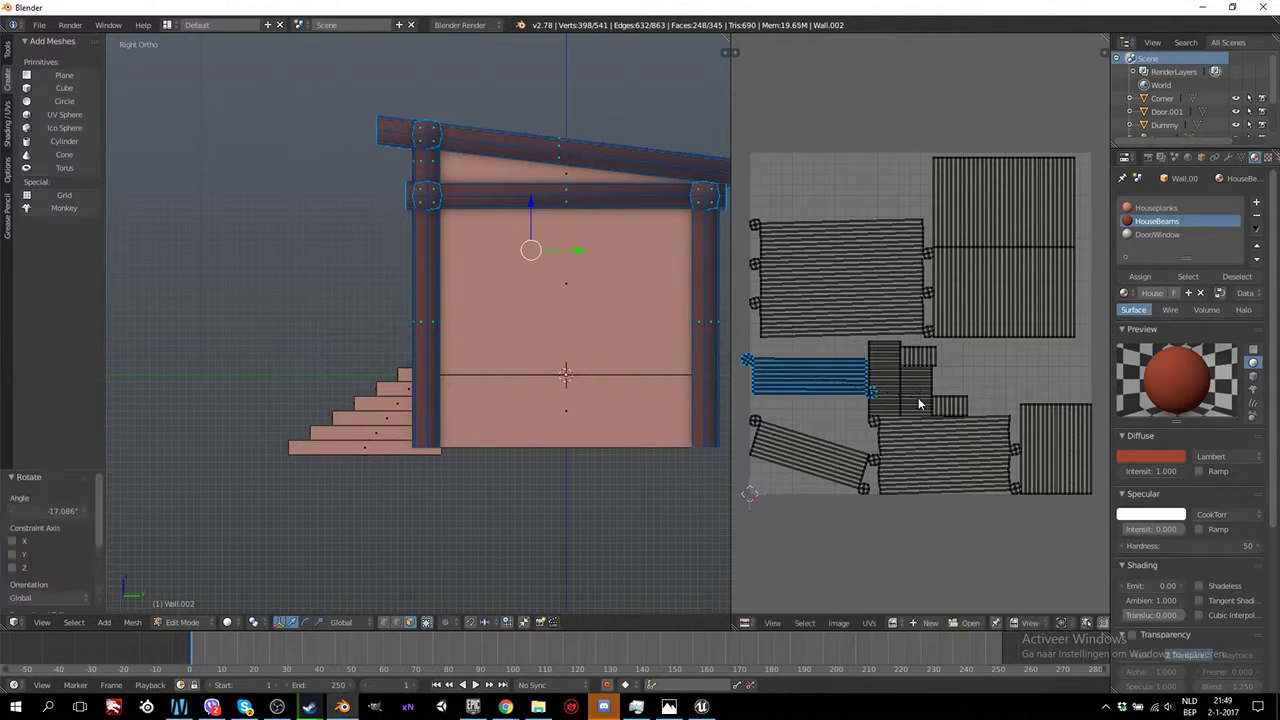
pyautogui.press('g')
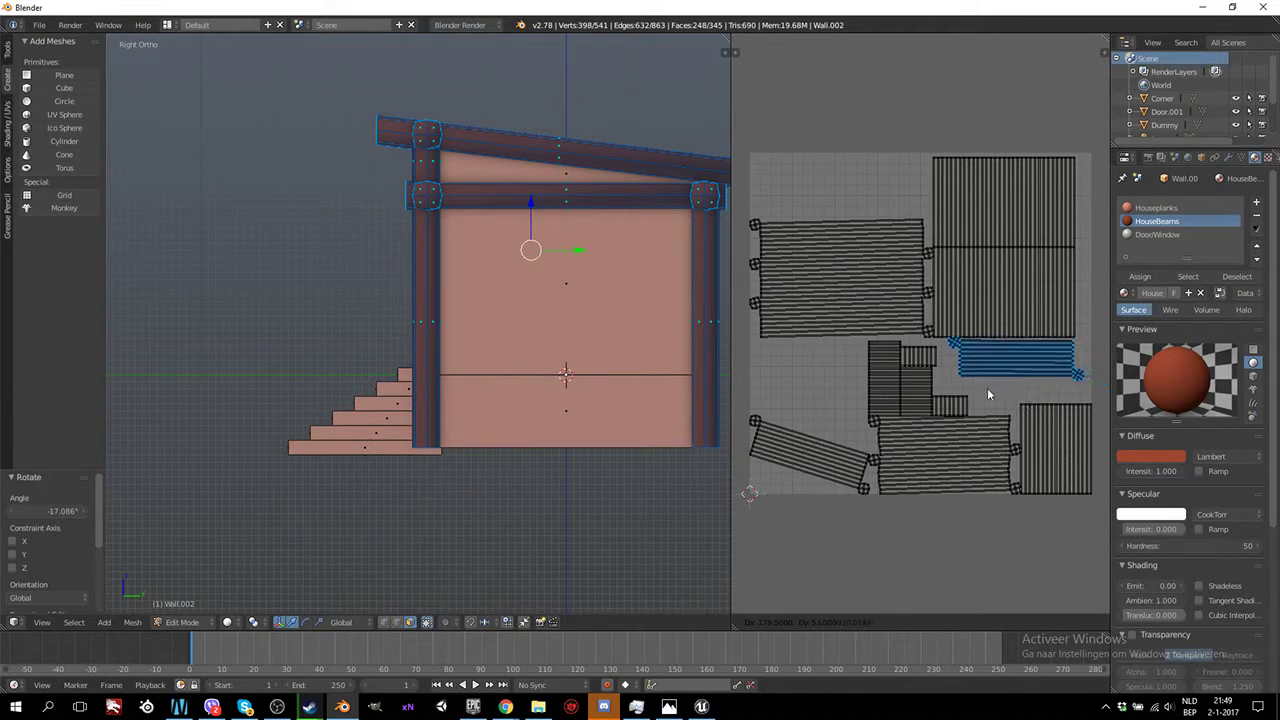
pyautogui.click(985, 390)
# Rotate the lower-left tilted island level and place it above the other islands
pyautogui.rightClick(868, 490)
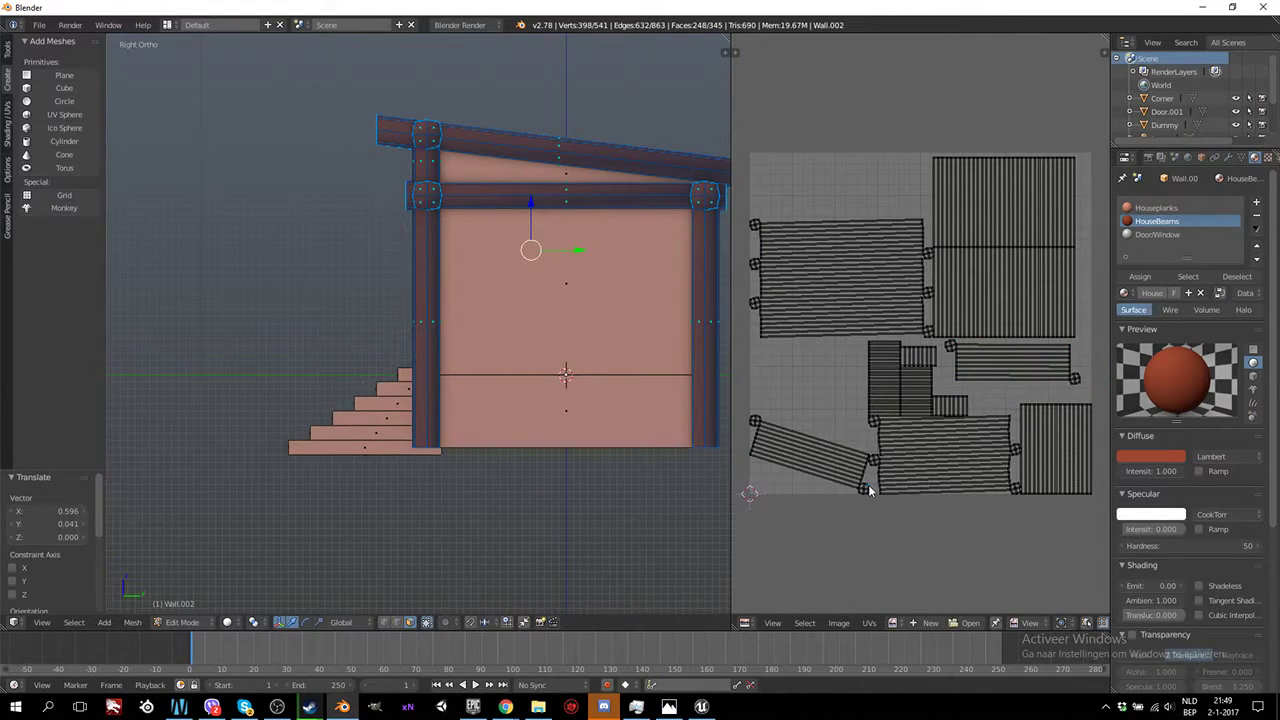
pyautogui.press('l')
pyautogui.press('r')
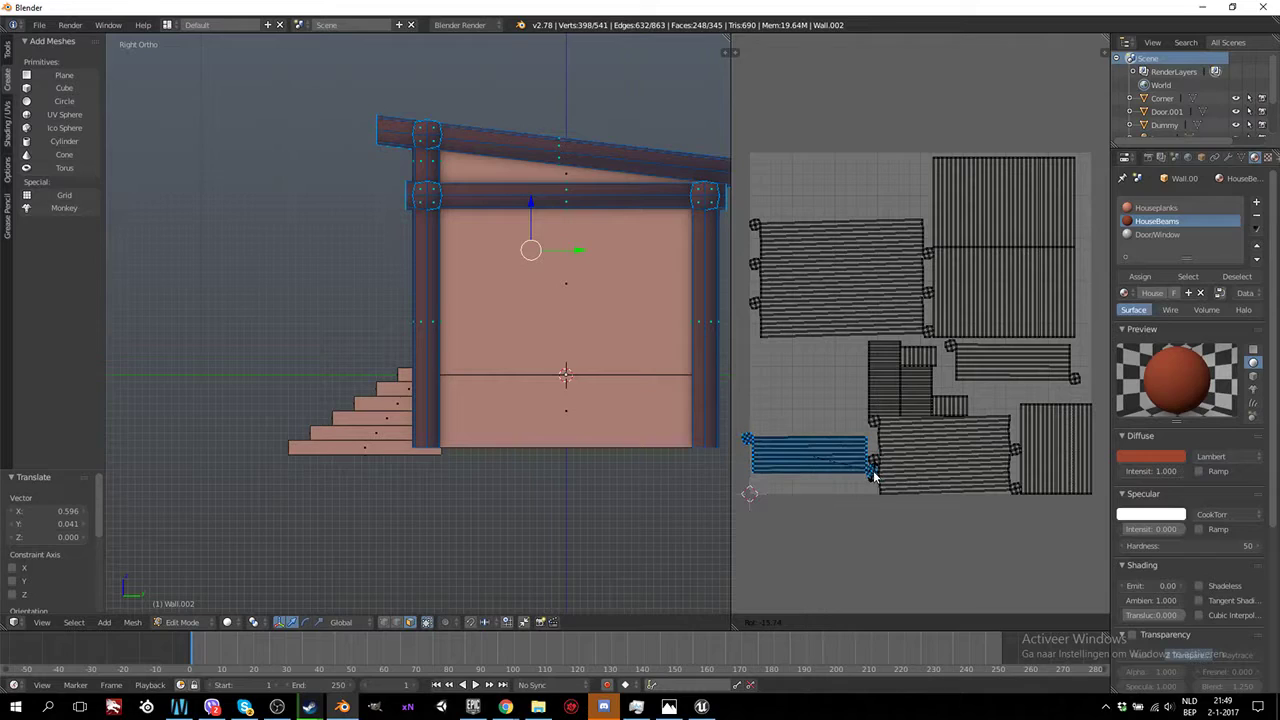
pyautogui.click(857, 480)
pyautogui.press('g')
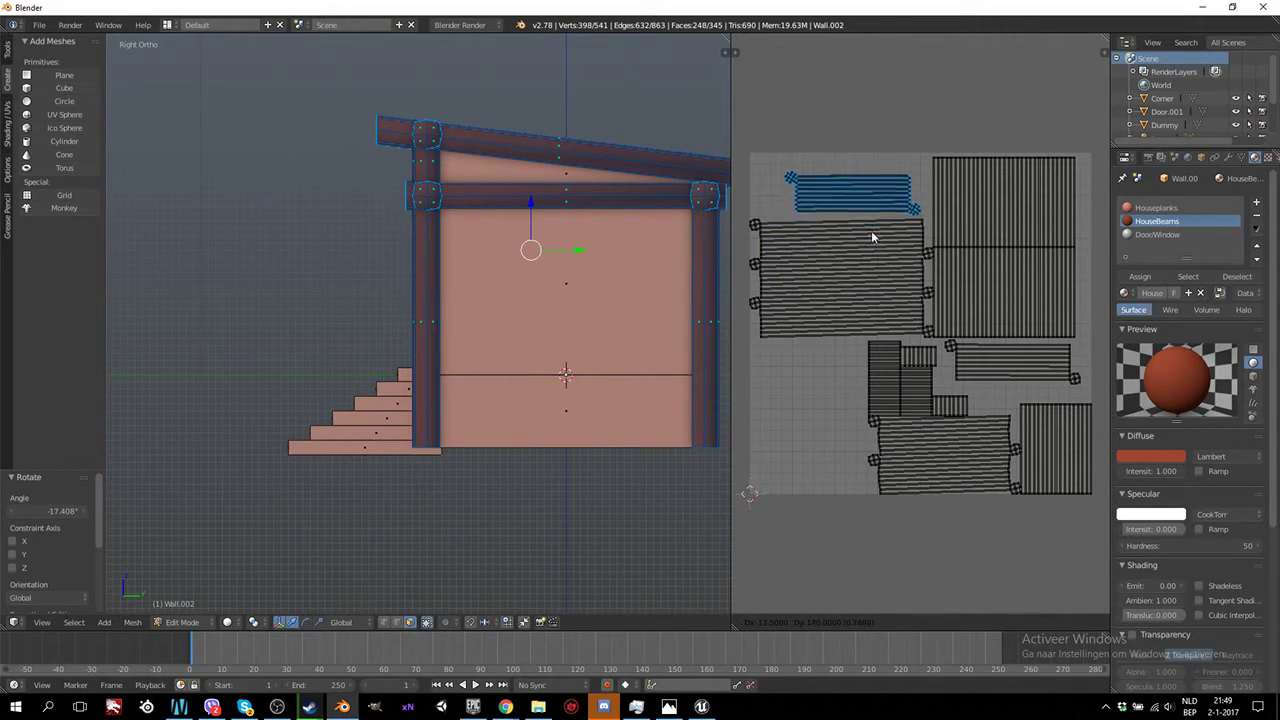
pyautogui.click(865, 229)
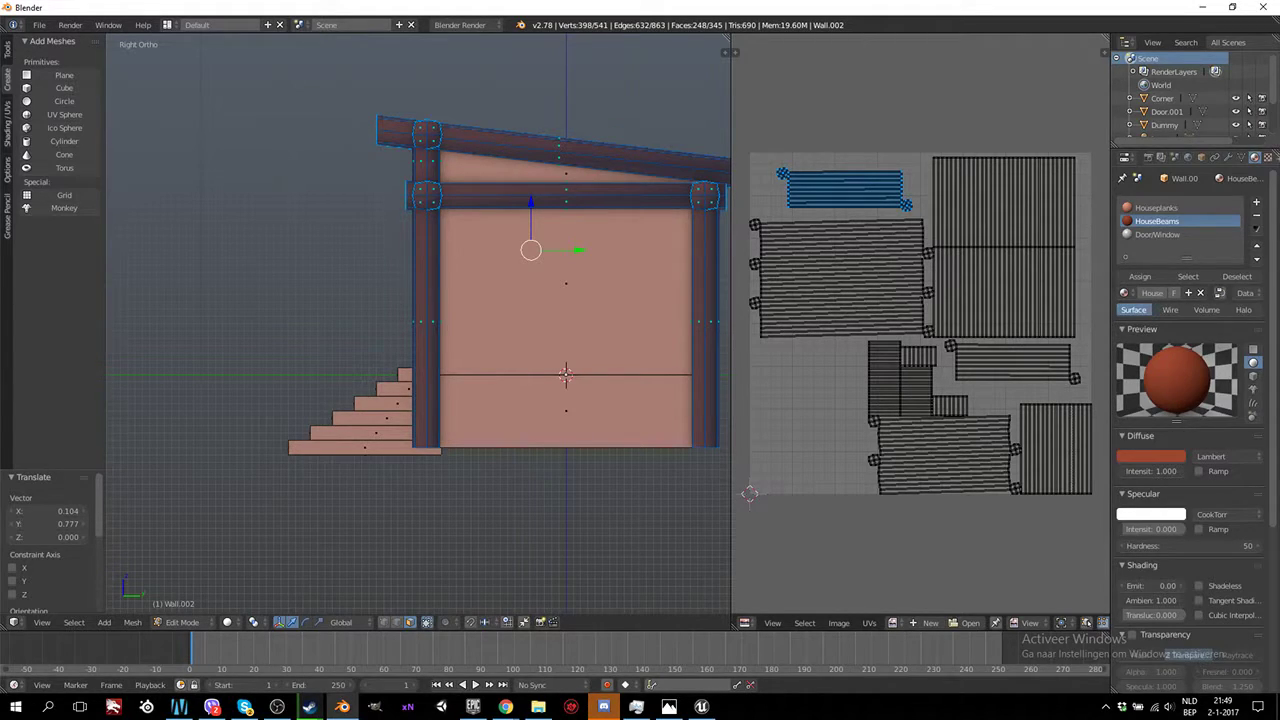
pyautogui.hotkey('alt', 'Tab')
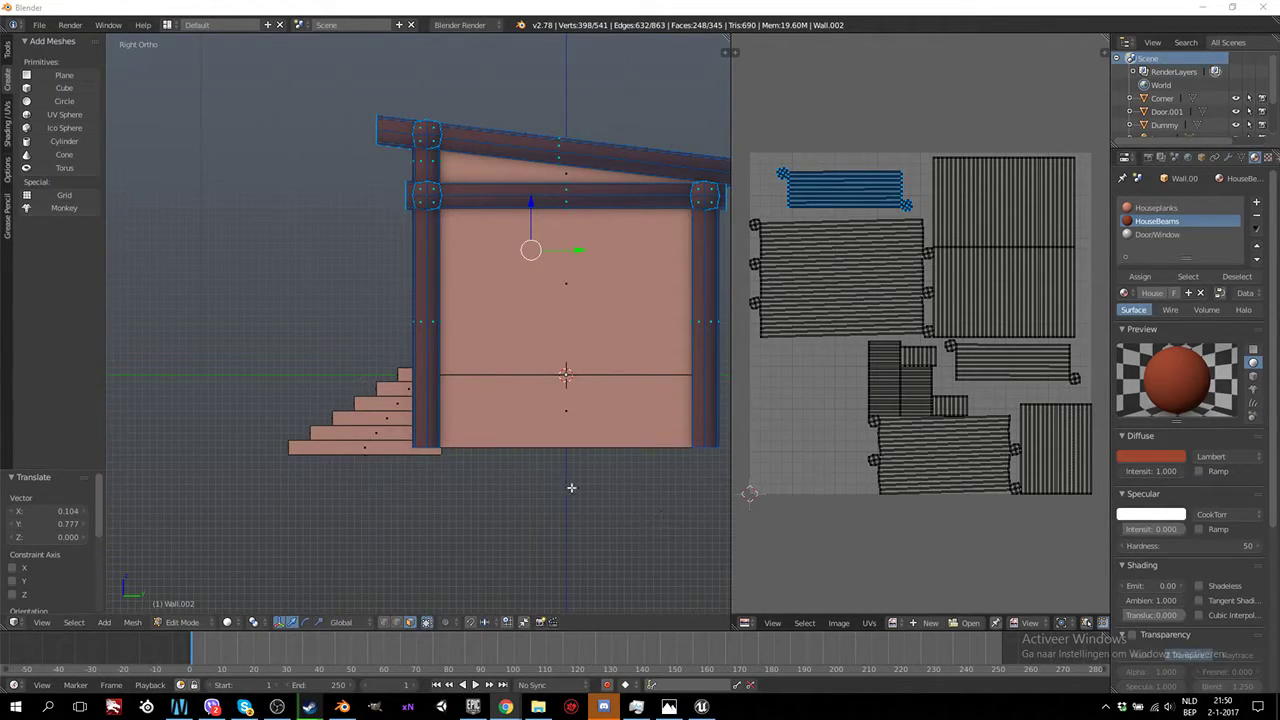
# Move all beam UV islands 256 px right, just outside the UV square
pyautogui.keyDown('ctrl'); pyautogui.scroll(-3, 606, 437); pyautogui.keyUp('ctrl')
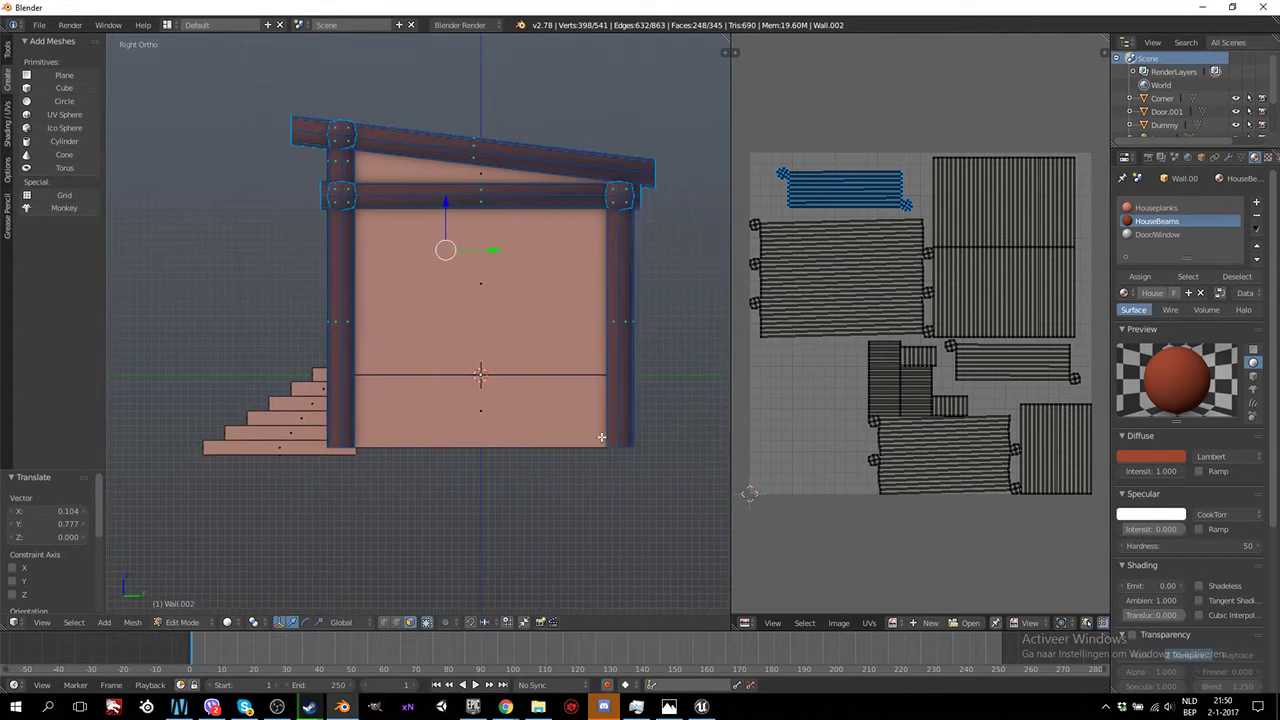
pyautogui.scroll(-3, 850, 400)
pyautogui.scroll(2, 853, 397)
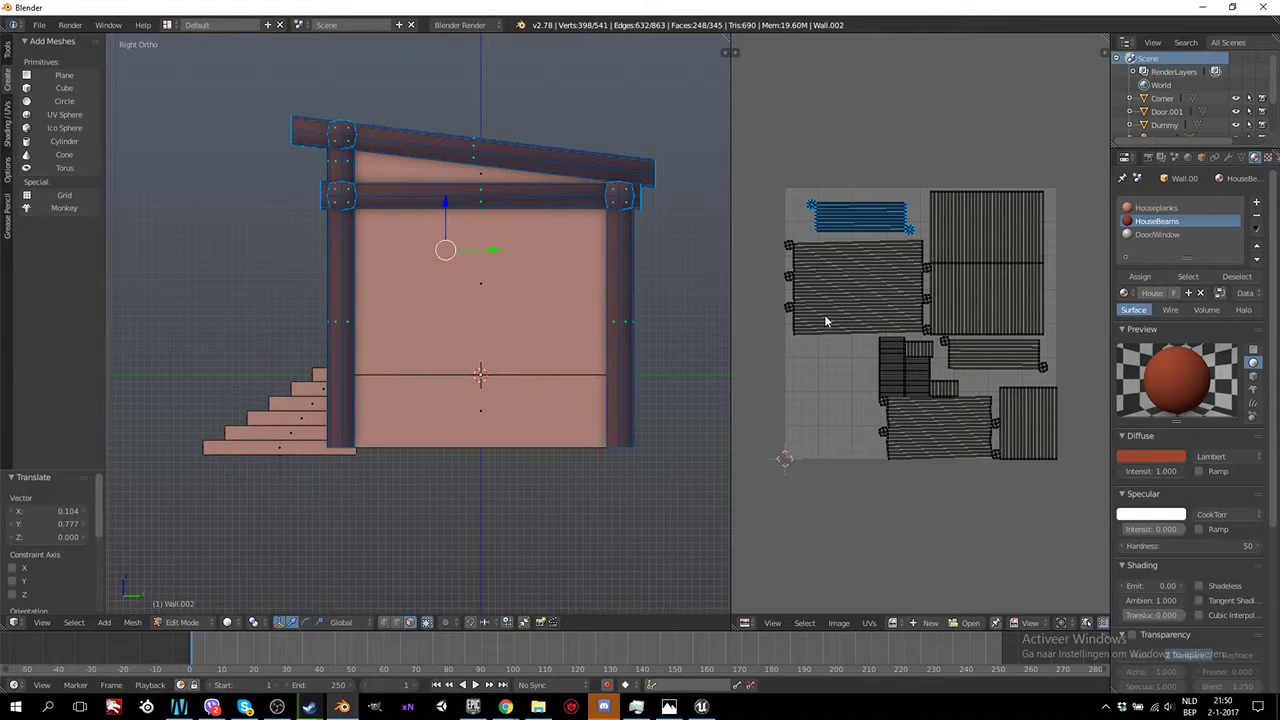
pyautogui.scroll(-2, 825, 322)
pyautogui.press('a')
pyautogui.press('a')
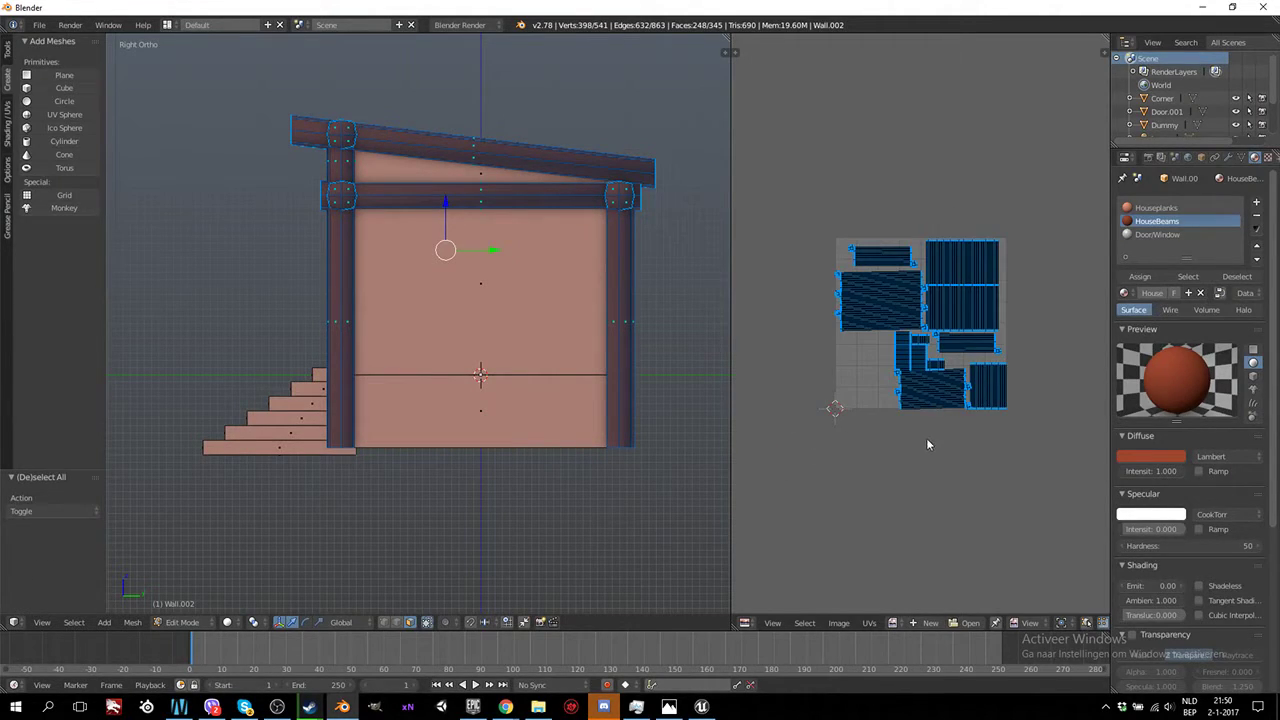
pyautogui.press('g')
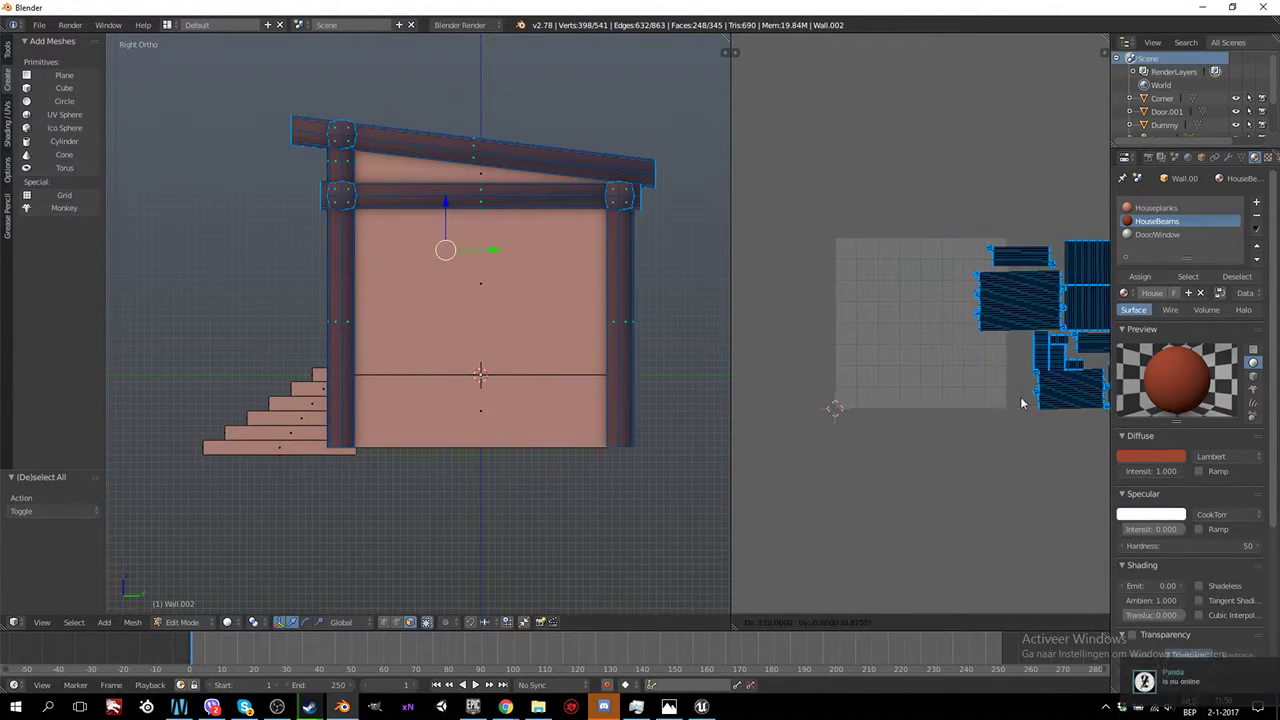
pyautogui.click(1050, 405)
pyautogui.scroll(1, 1014, 428)
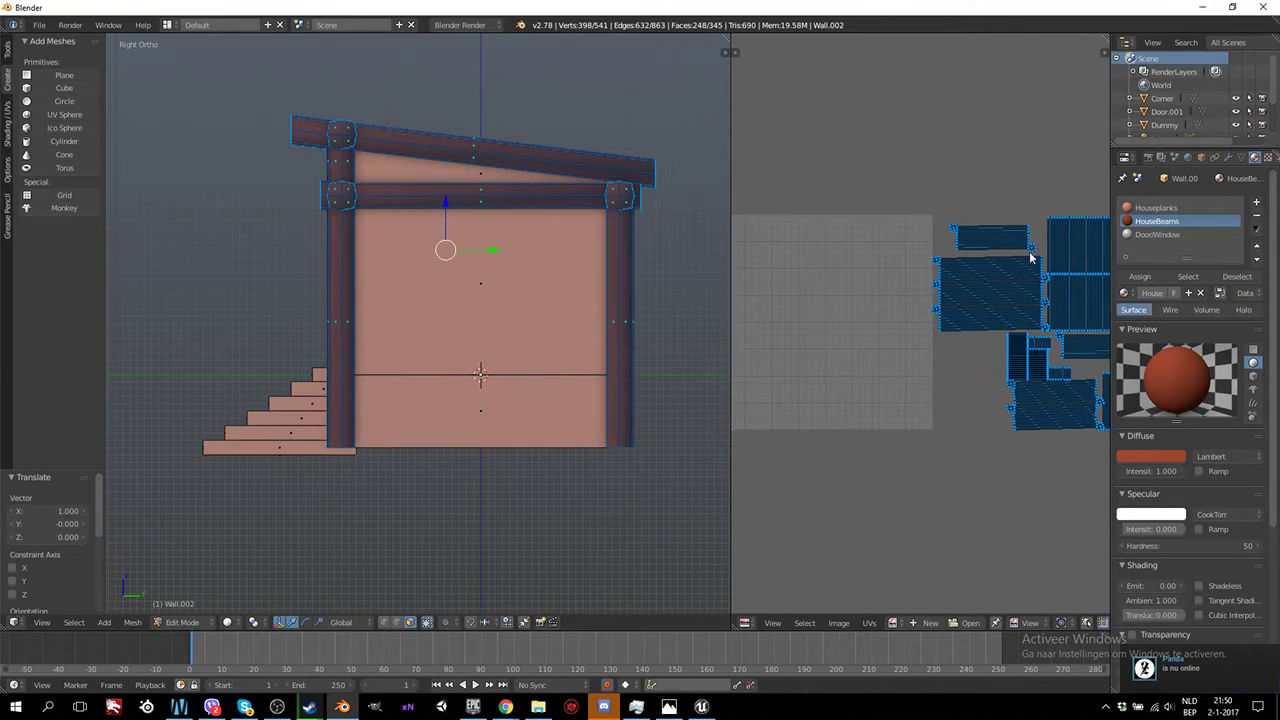
pyautogui.moveTo(548, 352); pyautogui.dragTo(509, 343, button='middle')
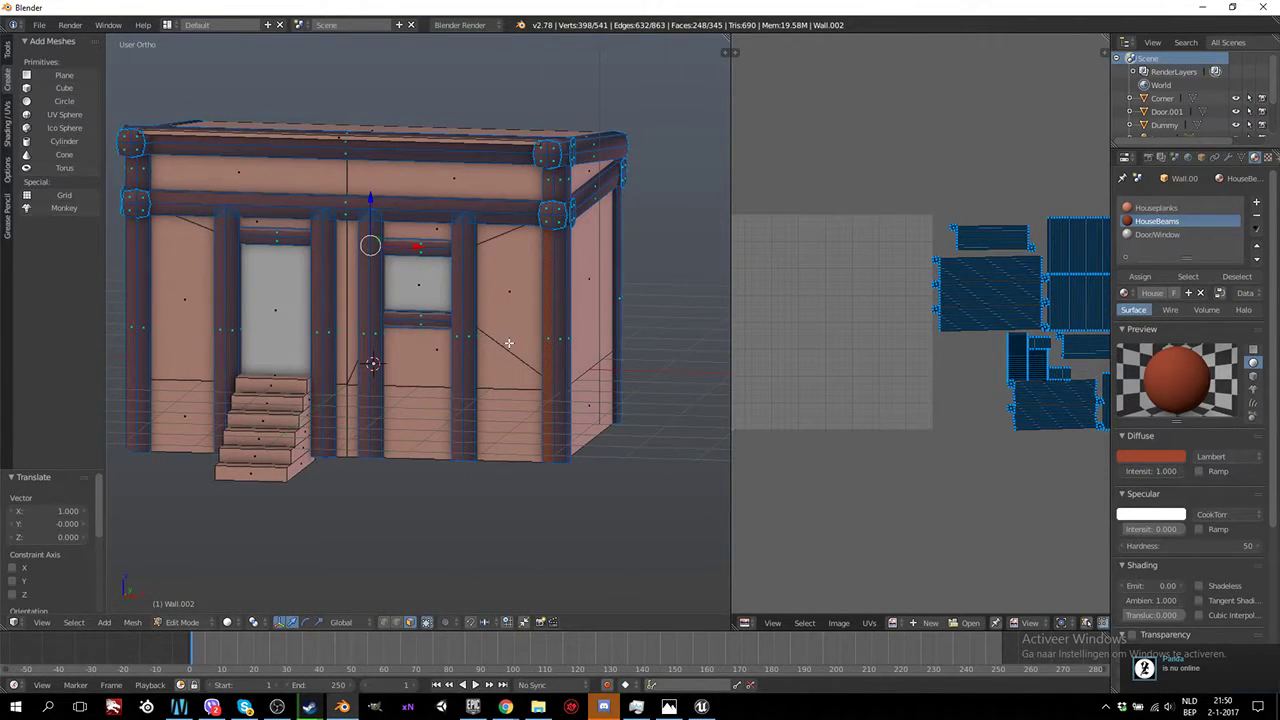
pyautogui.press('KP_1')
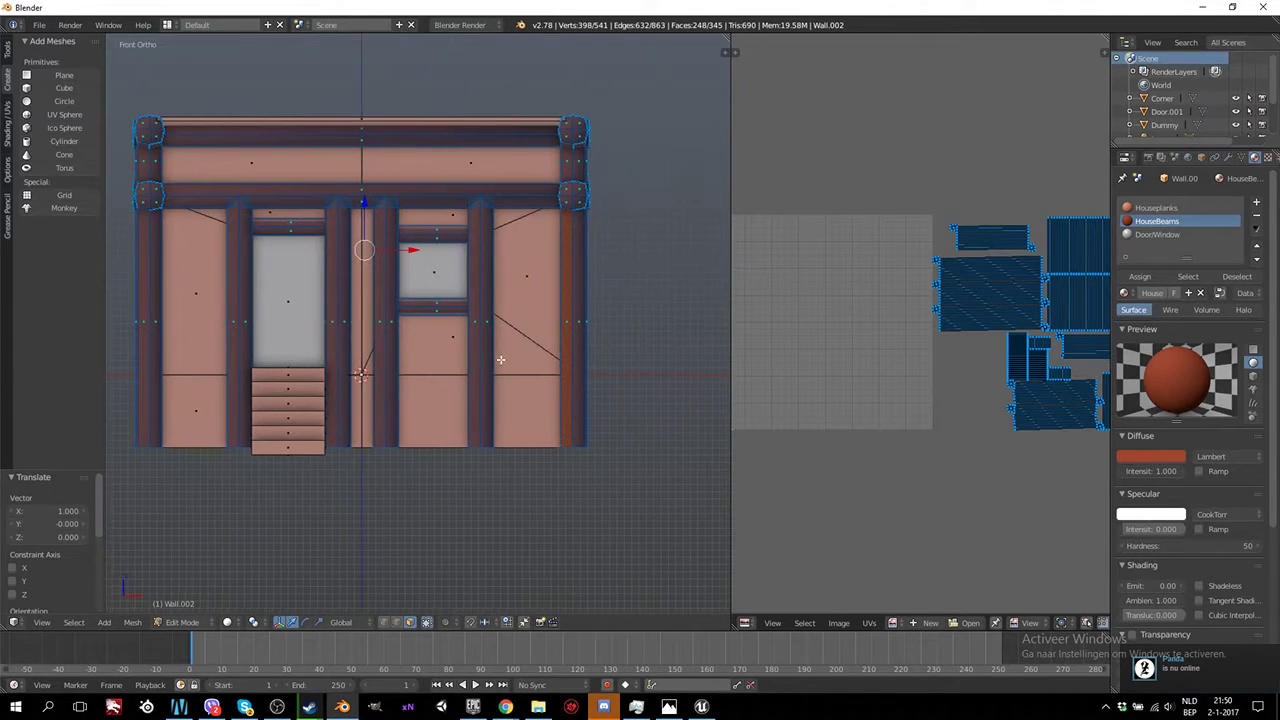
# Select the front and side wall panels and narrow plank faces
pyautogui.press('a')
pyautogui.keyDown('shift'); pyautogui.rightClick(530, 282); pyautogui.keyUp('shift')
pyautogui.keyDown('shift'); pyautogui.rightClick(504, 246); pyautogui.keyUp('shift')
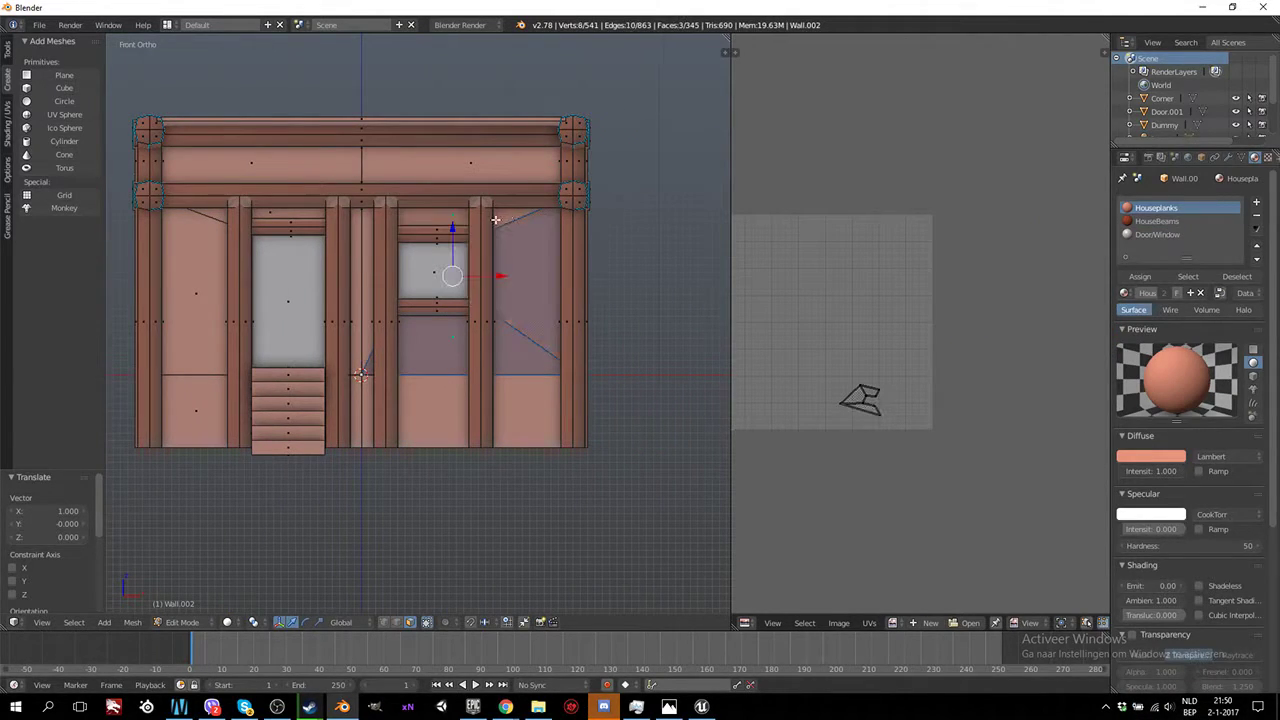
pyautogui.keyDown('shift'); pyautogui.rightClick(368, 228); pyautogui.keyUp('shift')
pyautogui.keyDown('shift'); pyautogui.rightClick(352, 254); pyautogui.keyUp('shift')
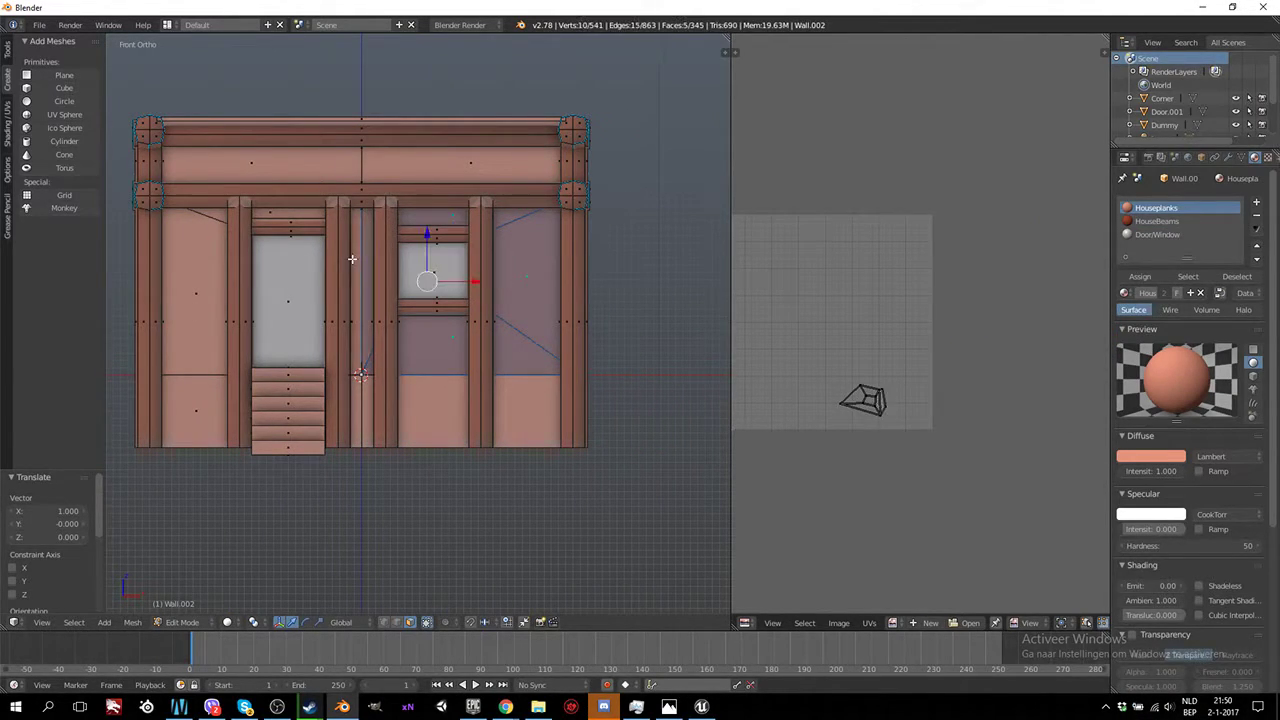
pyautogui.keyDown('shift'); pyautogui.rightClick(198, 250); pyautogui.keyUp('shift')
pyautogui.moveTo(213, 367)
pyautogui.mouseDown(button='middle')
pyautogui.moveTo(237, 290)
pyautogui.moveTo(565, 278)
pyautogui.mouseUp(button='middle')
pyautogui.keyDown('shift'); pyautogui.rightClick(570, 275); pyautogui.keyUp('shift')
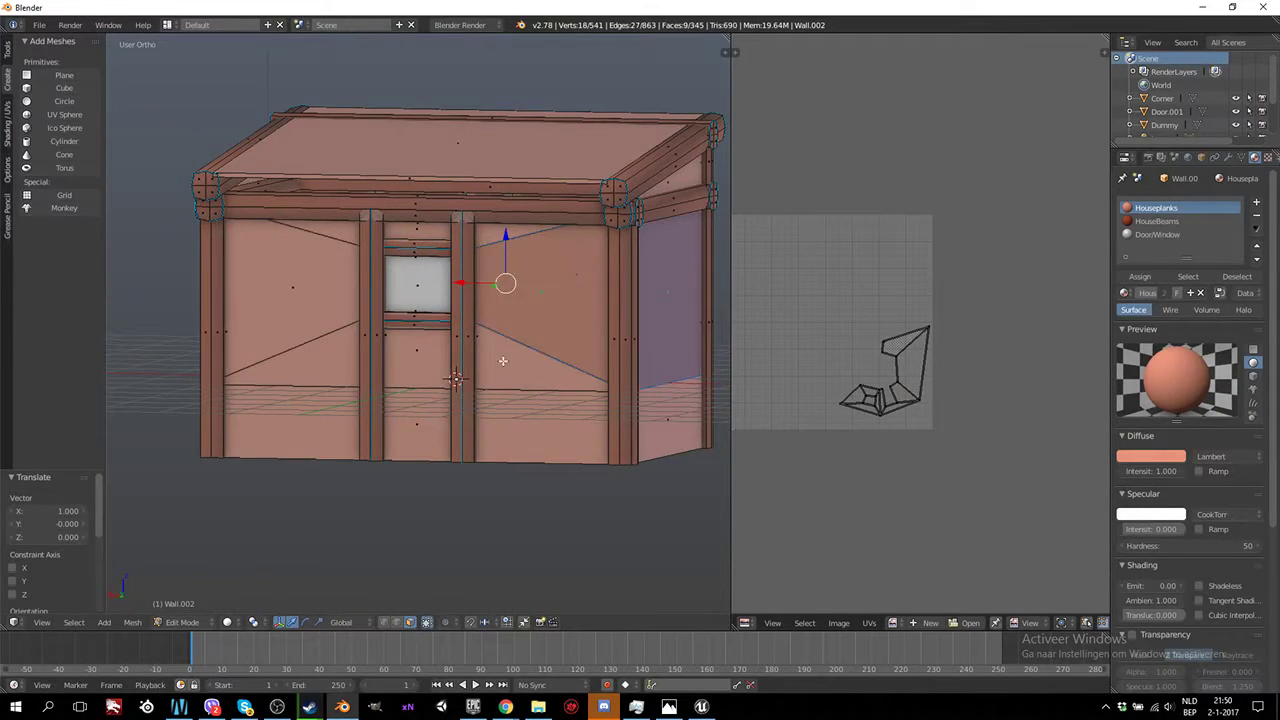
pyautogui.keyDown('shift'); pyautogui.rightClick(486, 362); pyautogui.keyUp('shift')
pyautogui.keyDown('shift'); pyautogui.rightClick(496, 234); pyautogui.keyUp('shift')
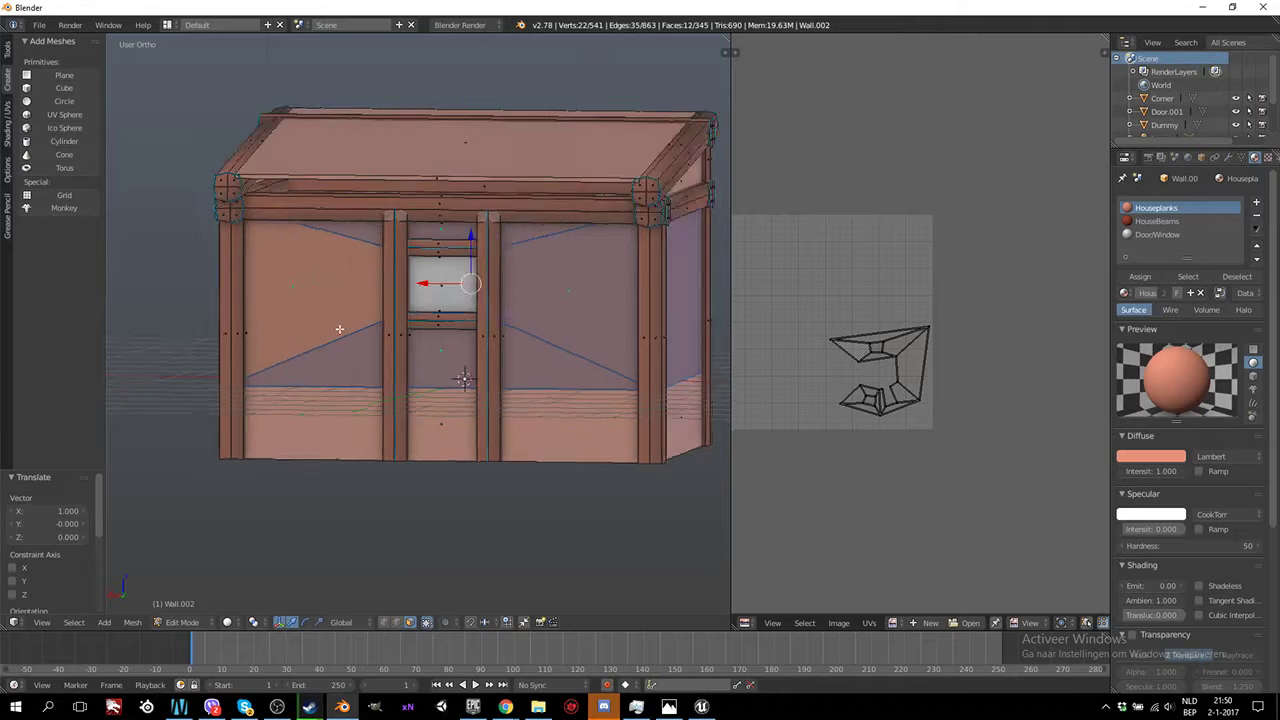
pyautogui.moveTo(496, 234); pyautogui.dragTo(498, 263, button='middle')
pyautogui.keyDown('shift'); pyautogui.rightClick(498, 263); pyautogui.keyUp('shift')
pyautogui.press('KP_1')
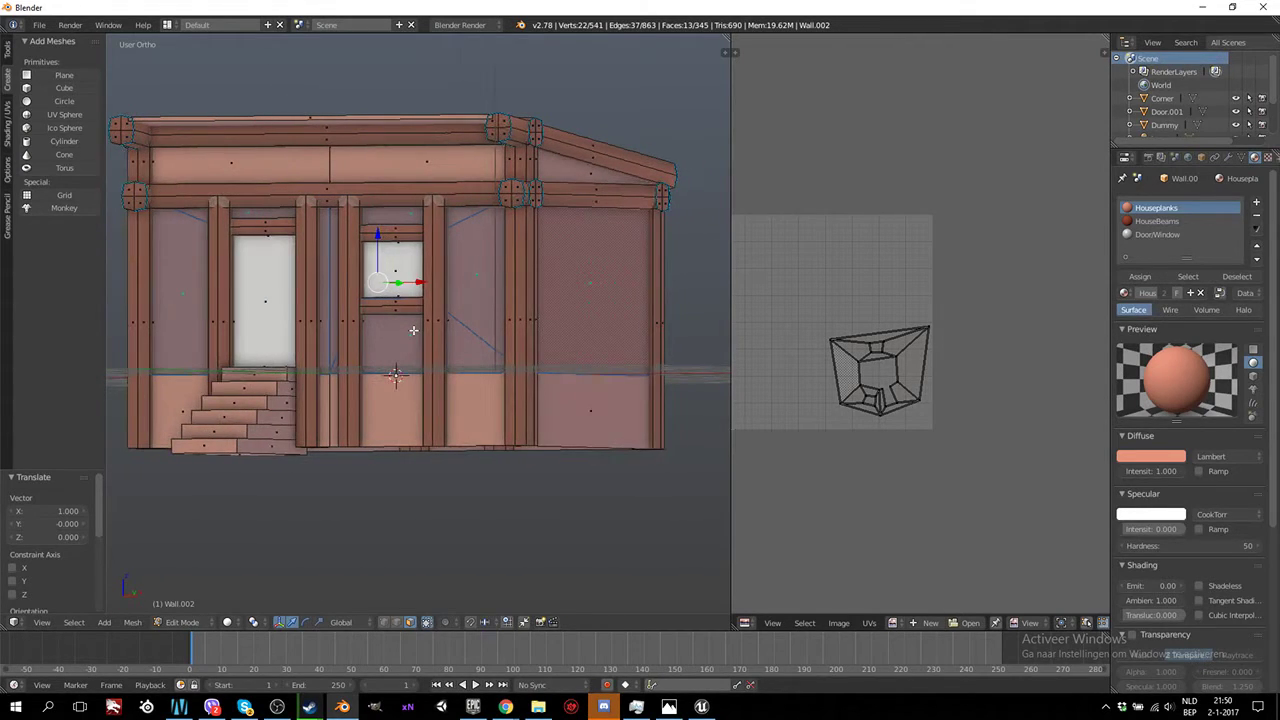
# Orbit above the house and select its large top face
pyautogui.scroll(-1, 413, 330)
pyautogui.moveTo(413, 330)
pyautogui.mouseDown(button='middle')
pyautogui.moveTo(401, 350)
pyautogui.moveTo(443, 358)
pyautogui.mouseUp(button='middle')
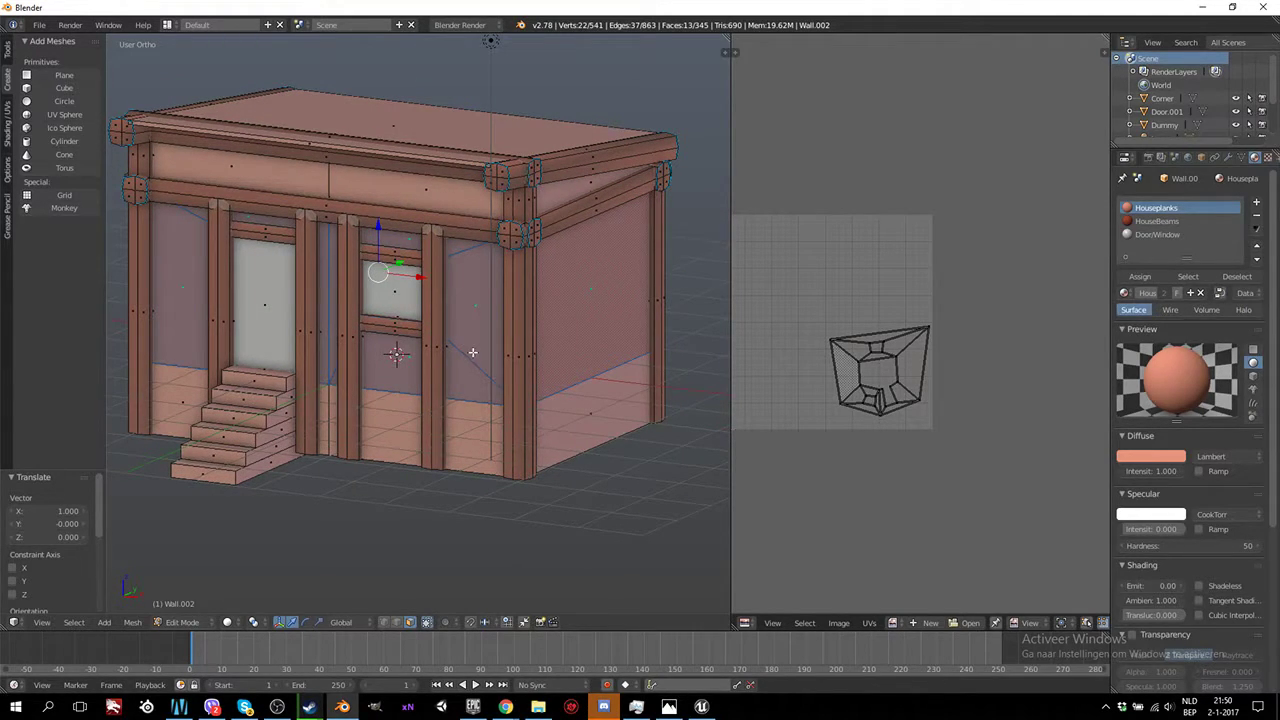
pyautogui.moveTo(472, 352); pyautogui.dragTo(461, 364, button='middle')
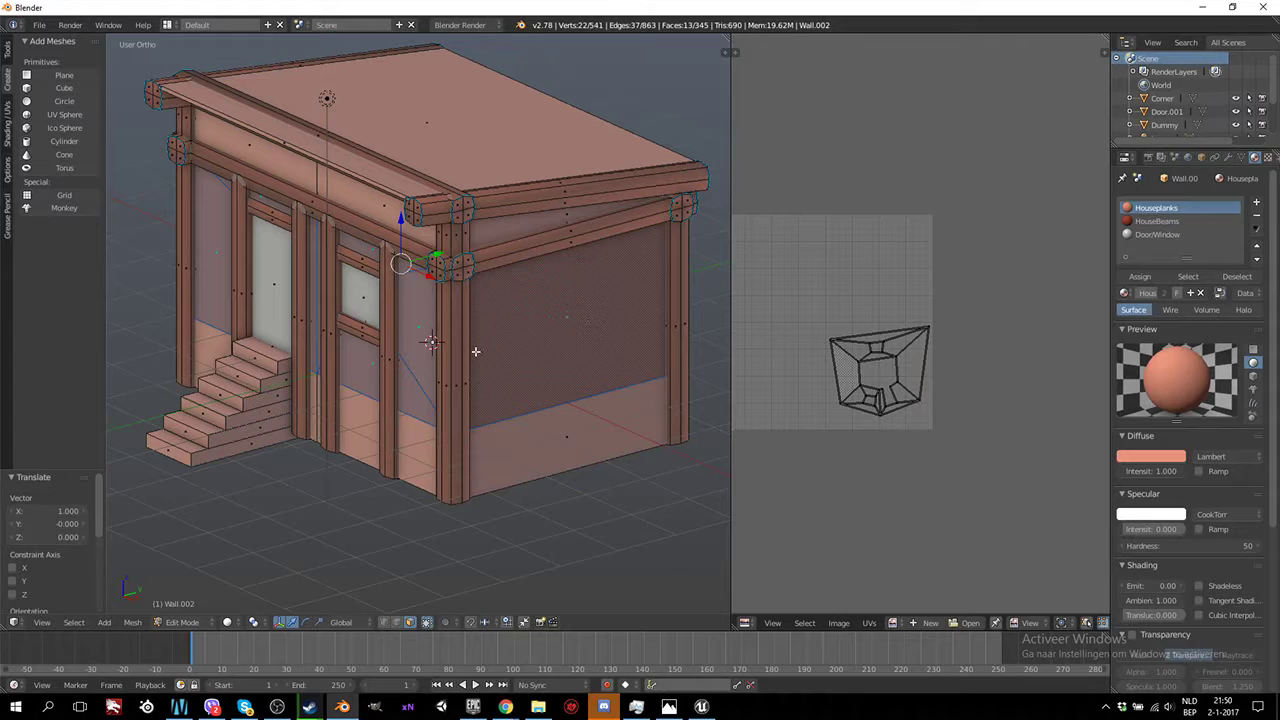
pyautogui.scroll(2, 468, 353)
pyautogui.scroll(2, 482, 354)
pyautogui.rightClick(540, 428)
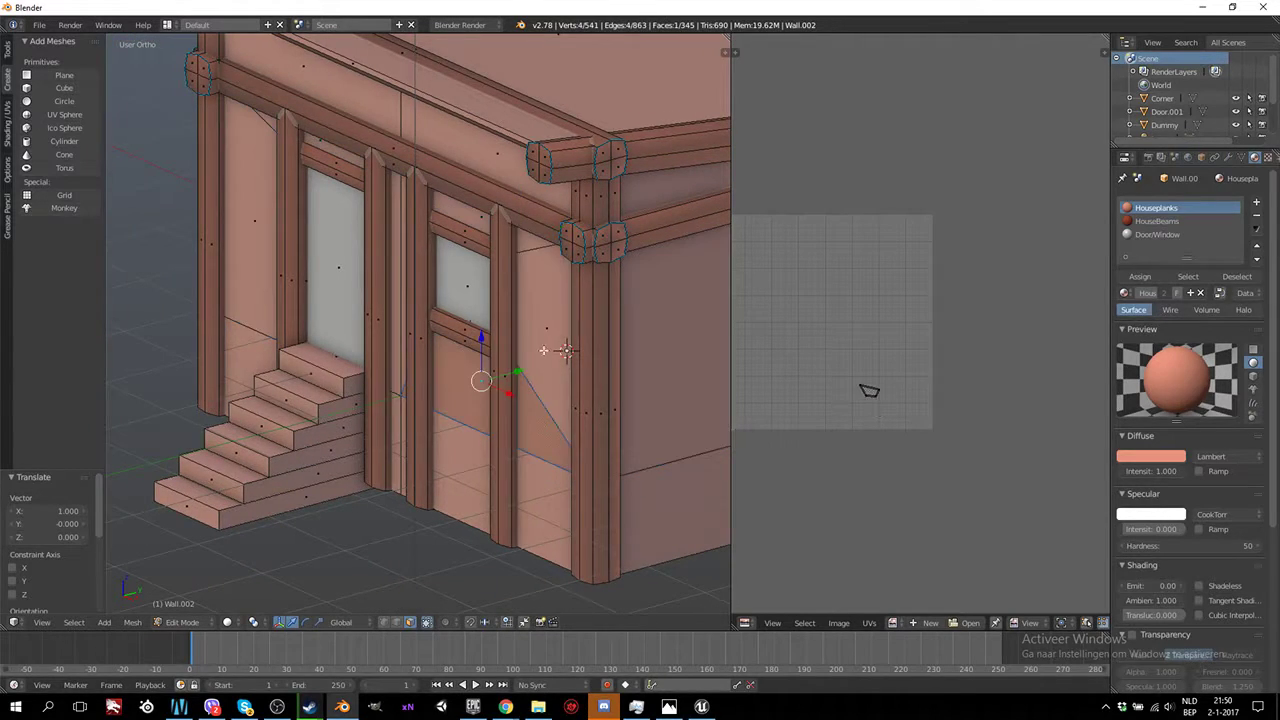
pyautogui.rightClick(468, 227)
pyautogui.keyDown('shift'); pyautogui.rightClick(398, 240); pyautogui.keyUp('shift')
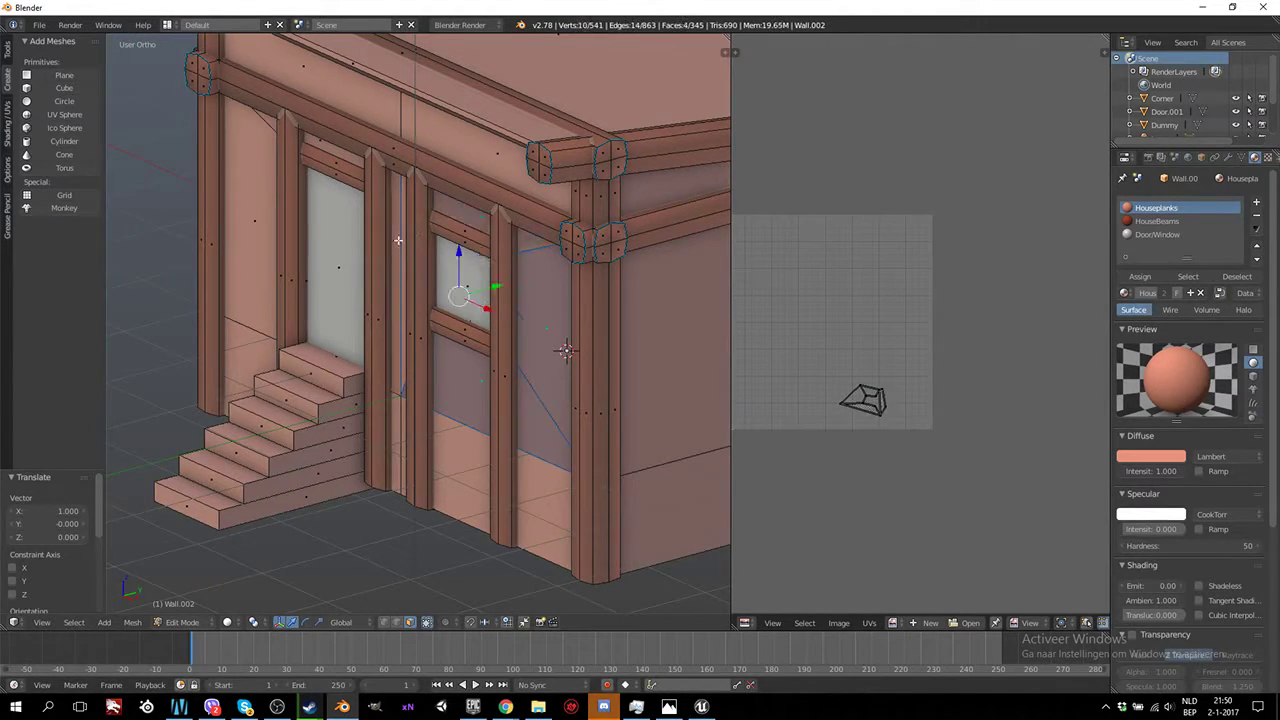
pyautogui.moveTo(411, 188); pyautogui.dragTo(560, 200, button='middle')
pyautogui.rightClick(622, 115)
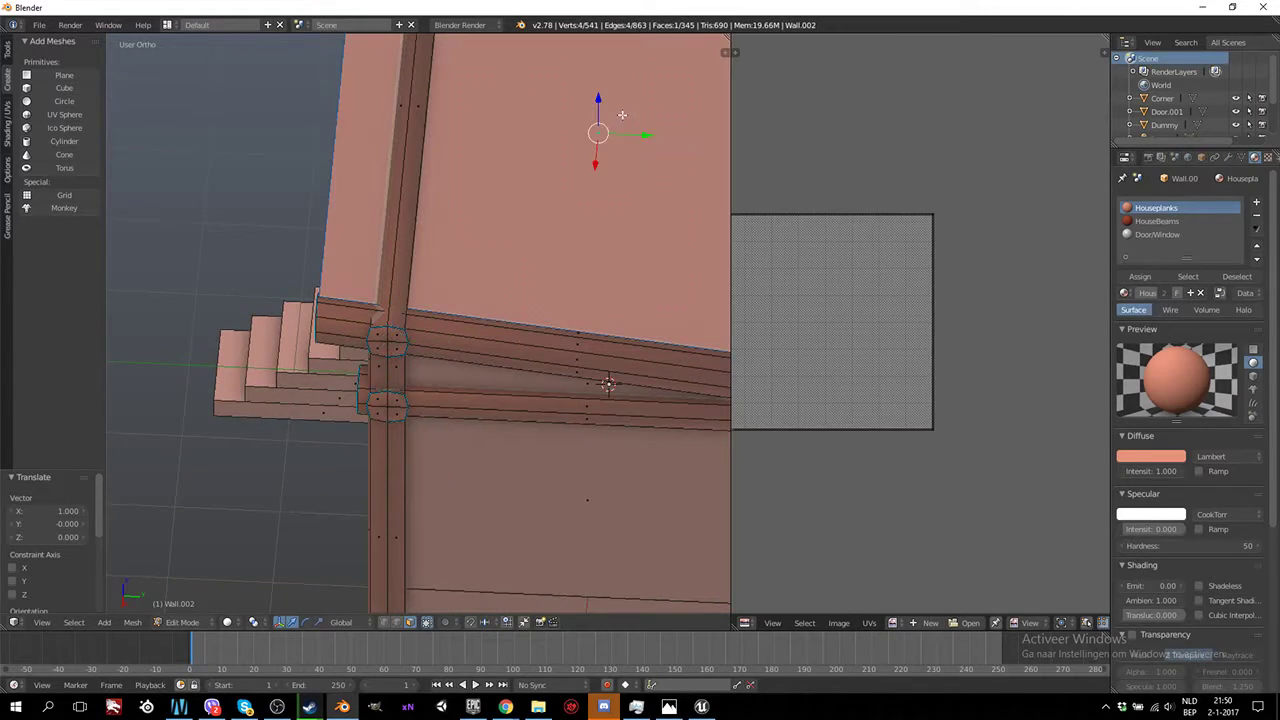
pyautogui.scroll(-4, 608, 166)
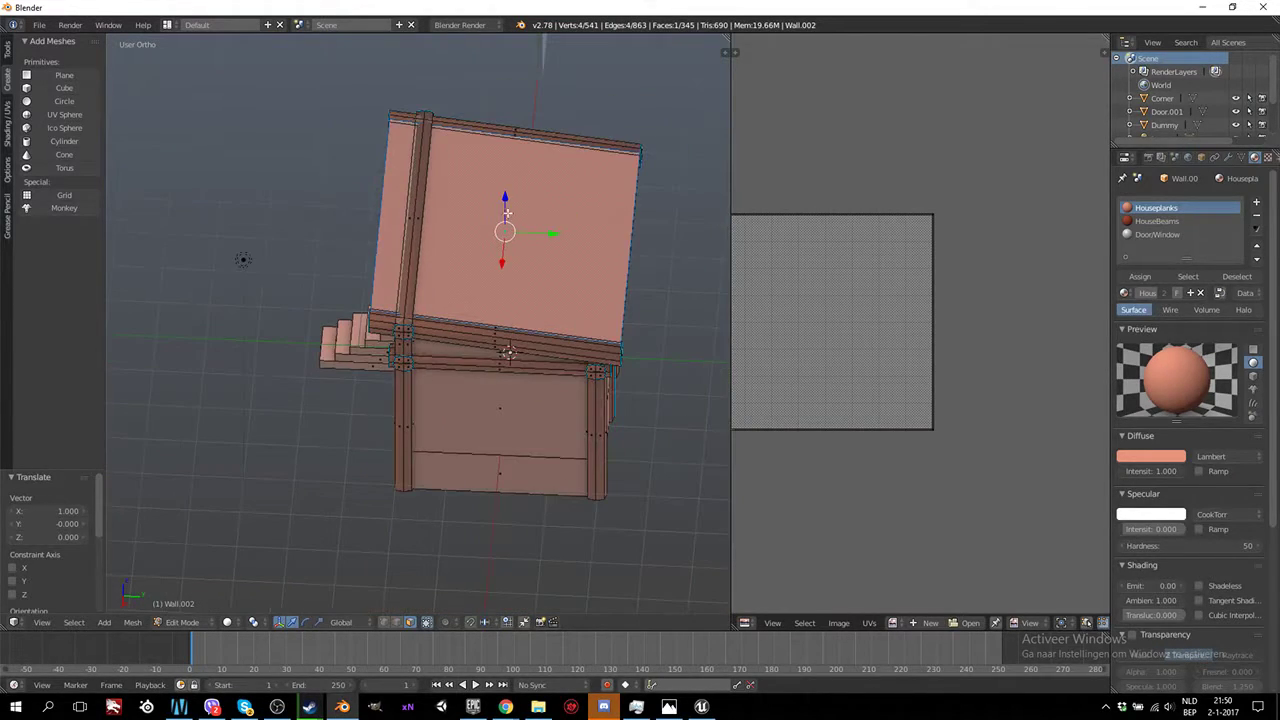
# Hide the top face, then select the wall, window and strip faces around the door
pyautogui.press('h')
pyautogui.moveTo(461, 253); pyautogui.dragTo(520, 296, button='middle')
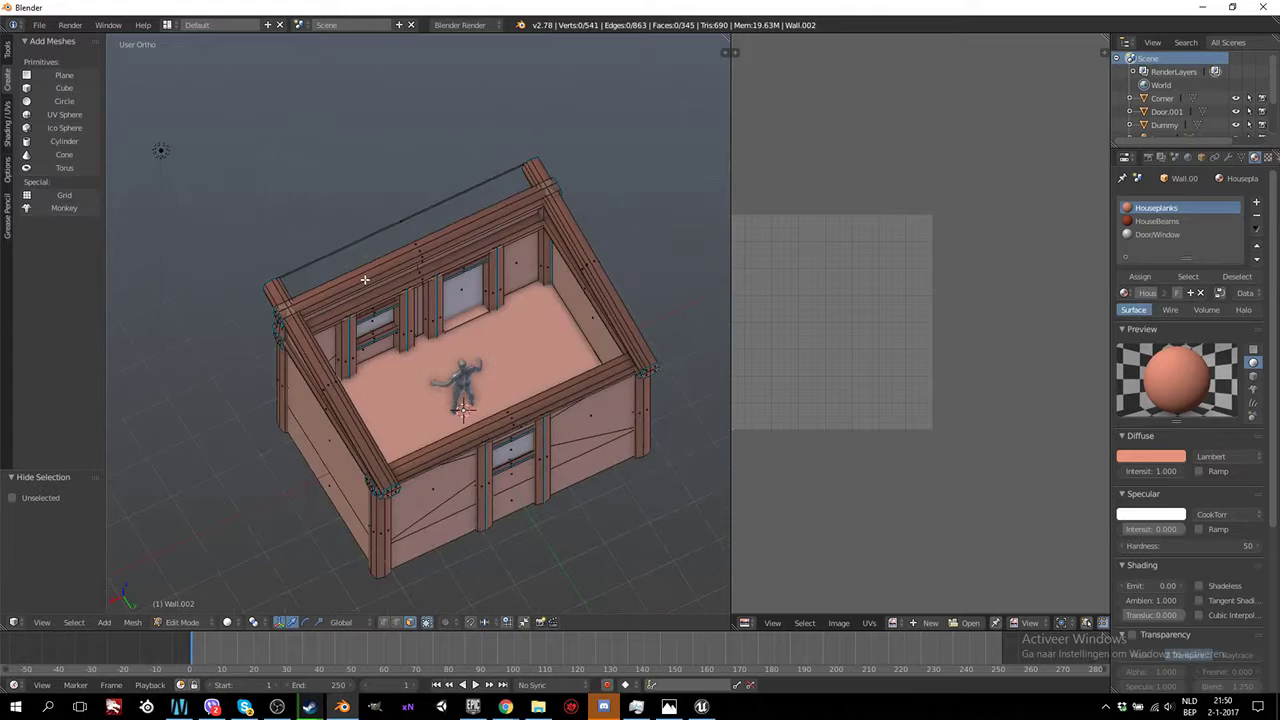
pyautogui.scroll(2, 520, 296)
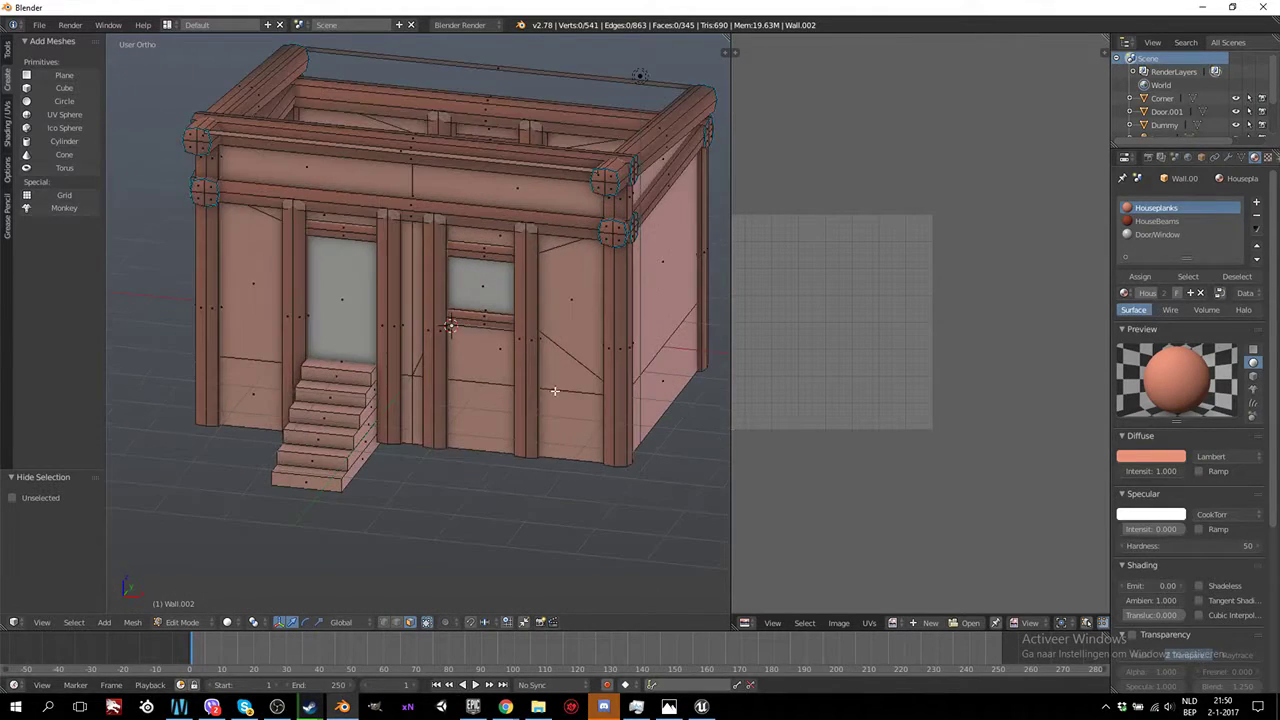
pyautogui.rightClick(558, 380)
pyautogui.keyDown('shift'); pyautogui.rightClick(567, 303); pyautogui.keyUp('shift')
pyautogui.keyDown('shift'); pyautogui.rightClick(501, 237); pyautogui.keyUp('shift')
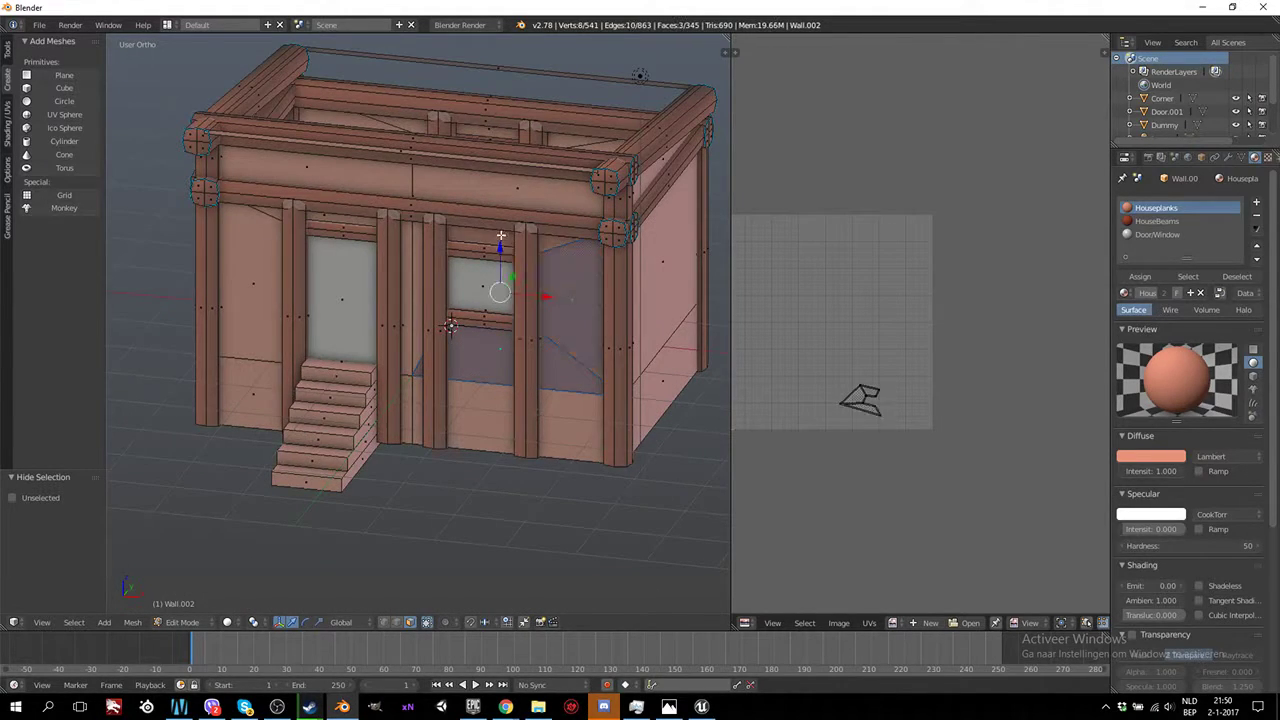
pyautogui.keyDown('shift'); pyautogui.rightClick(415, 300); pyautogui.keyUp('shift')
pyautogui.keyDown('shift'); pyautogui.rightClick(403, 279); pyautogui.keyUp('shift')
pyautogui.keyDown('shift'); pyautogui.rightClick(356, 225); pyautogui.keyUp('shift')
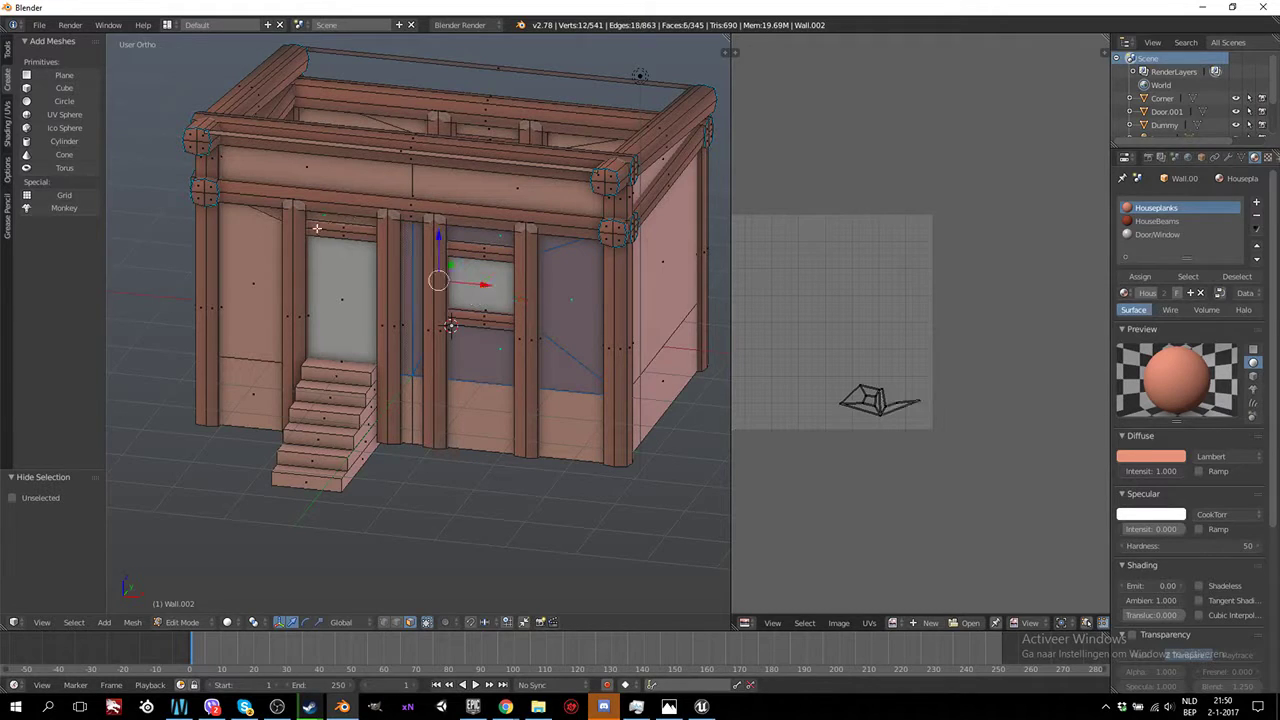
pyautogui.keyDown('shift'); pyautogui.rightClick(244, 272); pyautogui.keyUp('shift')
# Add the back wall faces, left inner wall face and vertical post face
pyautogui.moveTo(244, 272)
pyautogui.mouseDown(button='middle')
pyautogui.moveTo(531, 301)
pyautogui.moveTo(346, 330)
pyautogui.mouseUp(button='middle')
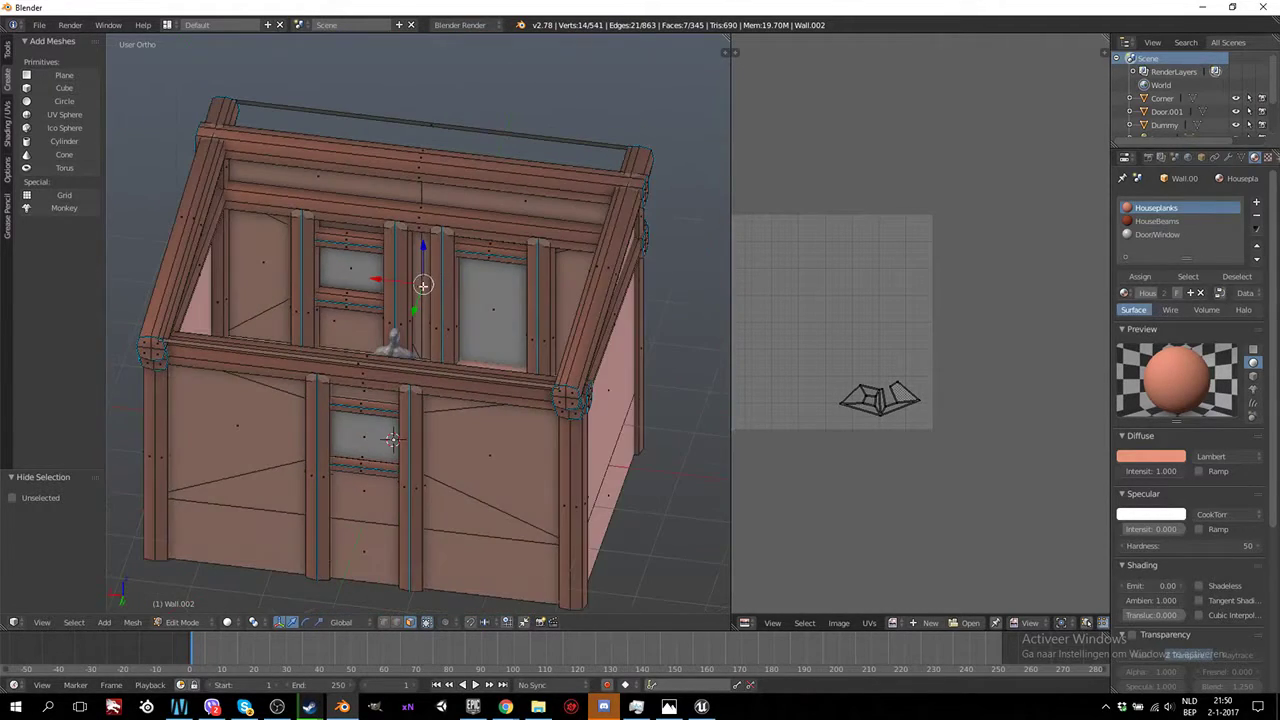
pyautogui.keyDown('shift'); pyautogui.rightClick(346, 330); pyautogui.keyUp('shift')
pyautogui.keyDown('shift'); pyautogui.rightClick(261, 272); pyautogui.keyUp('shift')
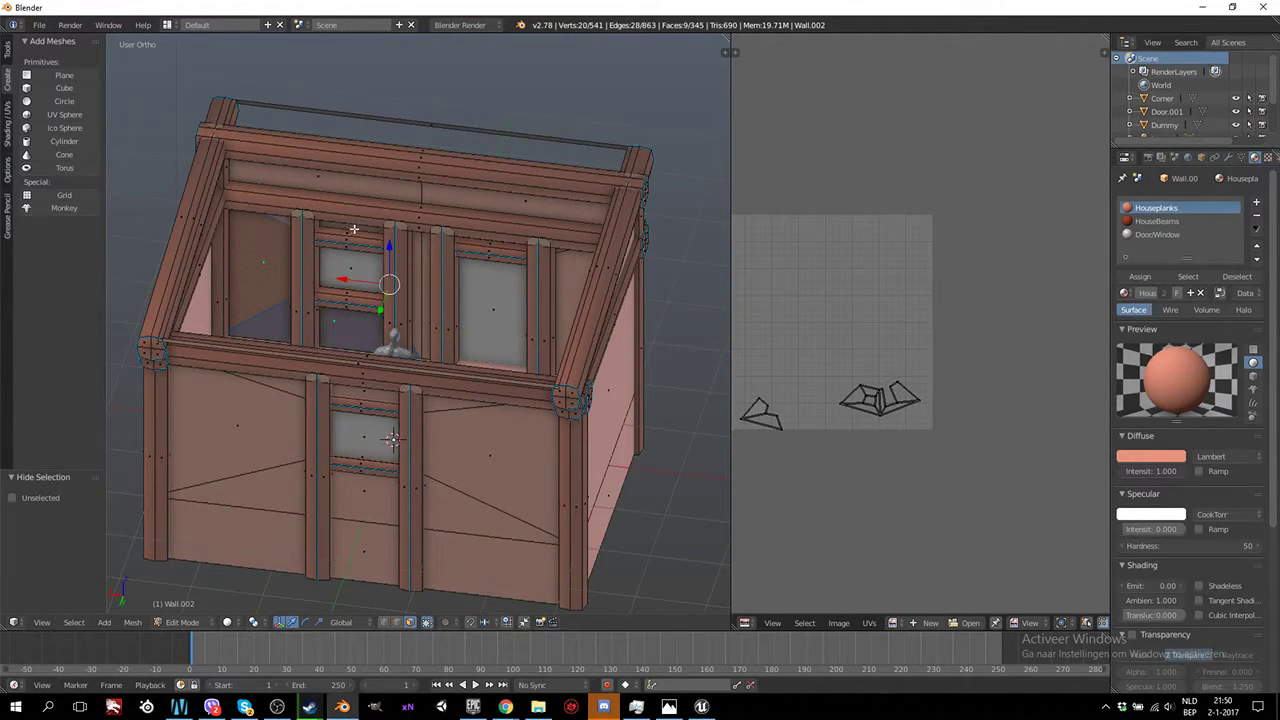
pyautogui.keyDown('shift'); pyautogui.rightClick(353, 229); pyautogui.keyUp('shift')
pyautogui.moveTo(449, 286); pyautogui.dragTo(471, 289, button='middle')
pyautogui.keyDown('shift'); pyautogui.rightClick(413, 286); pyautogui.keyUp('shift')
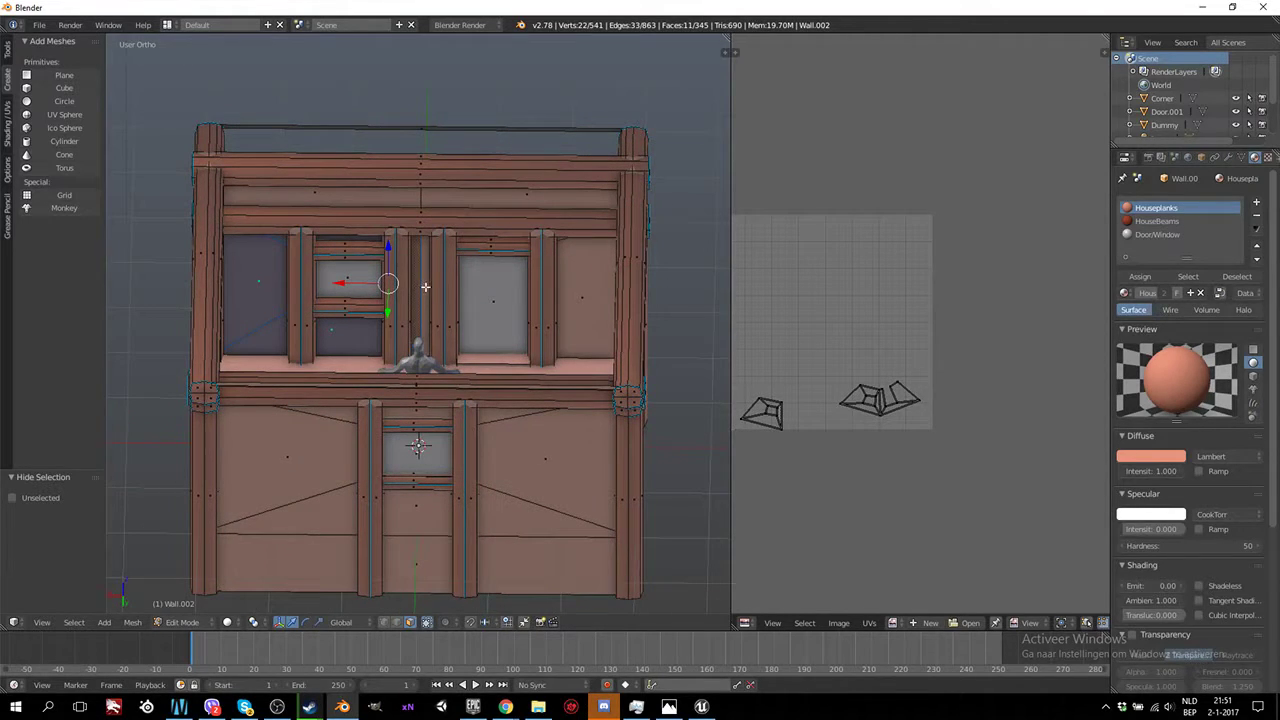
pyautogui.keyDown('shift'); pyautogui.rightClick(425, 287); pyautogui.keyUp('shift')
pyautogui.keyDown('shift'); pyautogui.rightClick(492, 242); pyautogui.keyUp('shift')
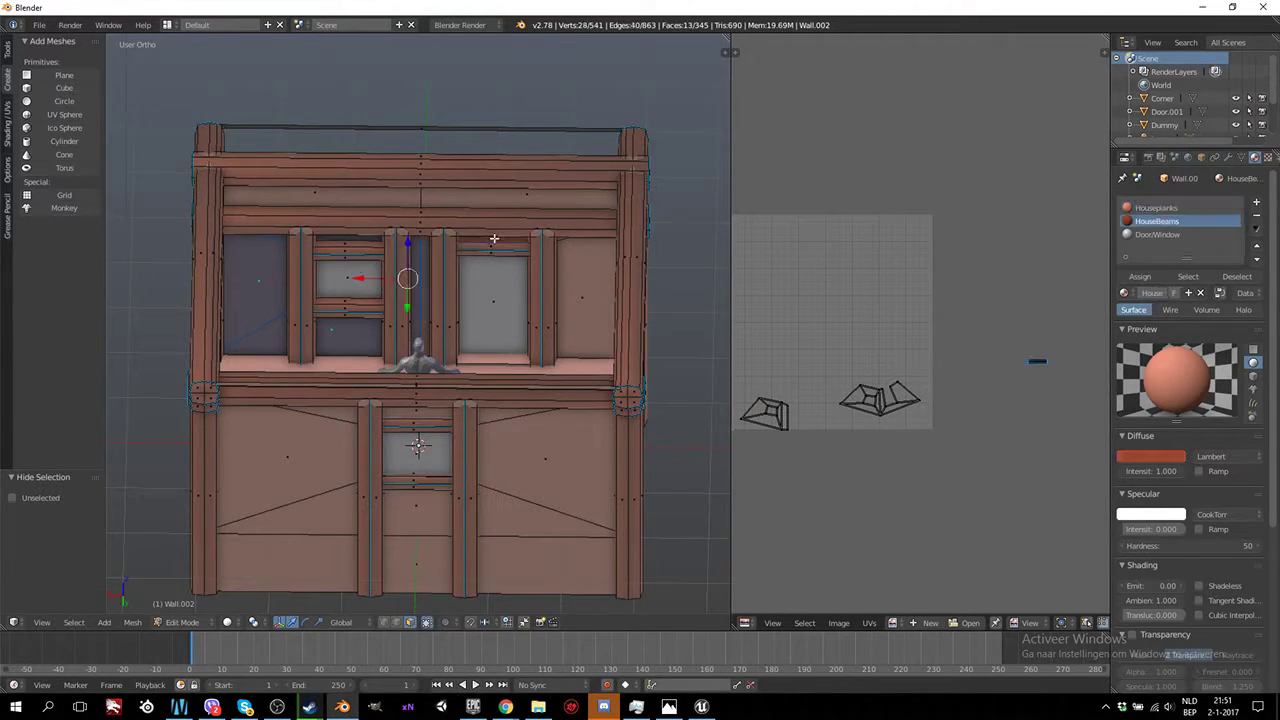
# Add several more back wall faces to the selection
pyautogui.keyDown('shift'); pyautogui.rightClick(586, 283); pyautogui.keyUp('shift')
pyautogui.moveTo(586, 283)
pyautogui.mouseDown(button='middle')
pyautogui.moveTo(166, 346)
pyautogui.moveTo(63, 207)
pyautogui.moveTo(328, 195)
pyautogui.mouseUp(button='middle')
pyautogui.keyDown('shift'); pyautogui.rightClick(328, 195); pyautogui.keyUp('shift')
pyautogui.keyDown('shift'); pyautogui.rightClick(328, 195); pyautogui.keyUp('shift')
pyautogui.keyDown('shift'); pyautogui.rightClick(543, 207); pyautogui.keyUp('shift')
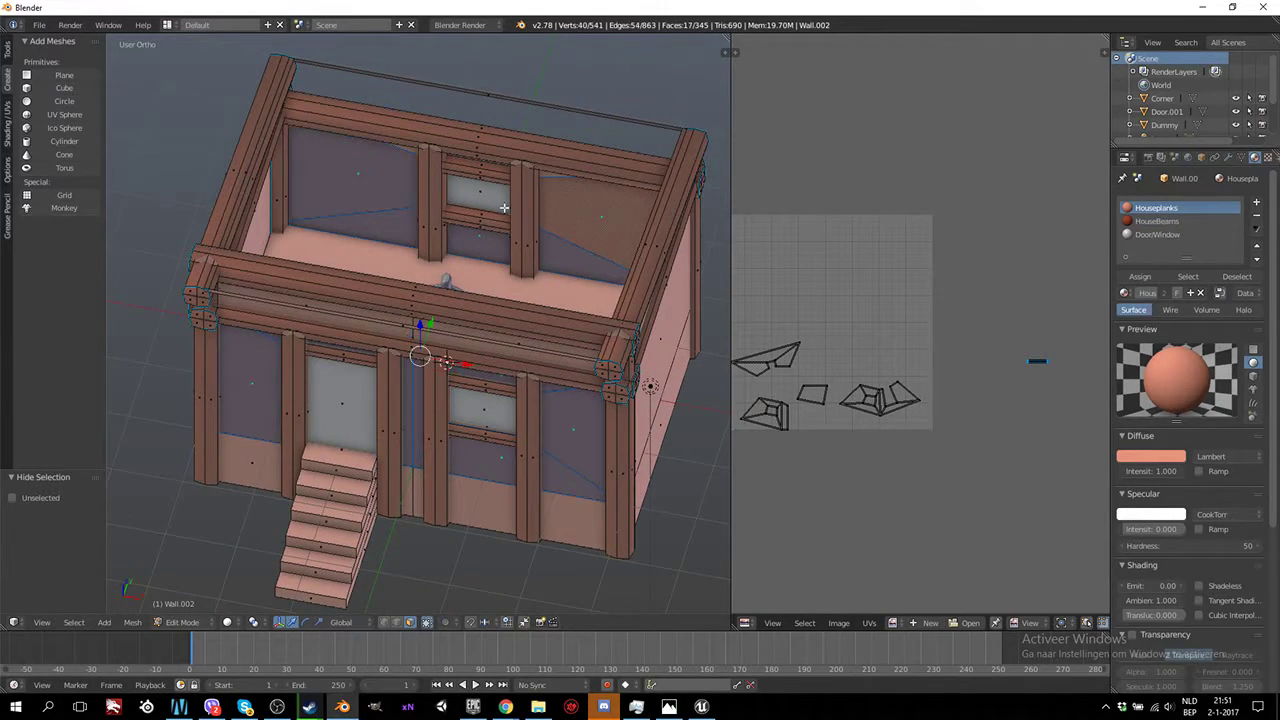
# Add the last five front wall faces and switch to front view for UV projection
pyautogui.moveTo(505, 208)
pyautogui.mouseDown(button='middle')
pyautogui.moveTo(525, 182)
pyautogui.moveTo(523, 306)
pyautogui.moveTo(497, 318)
pyautogui.mouseUp(button='middle')
pyautogui.keyDown('shift'); pyautogui.rightClick(508, 199); pyautogui.keyUp('shift')
pyautogui.keyDown('shift'); pyautogui.rightClick(533, 459); pyautogui.keyUp('shift')
pyautogui.keyDown('shift'); pyautogui.rightClick(523, 363); pyautogui.keyUp('shift')
pyautogui.keyDown('shift'); pyautogui.rightClick(506, 344); pyautogui.keyUp('shift')
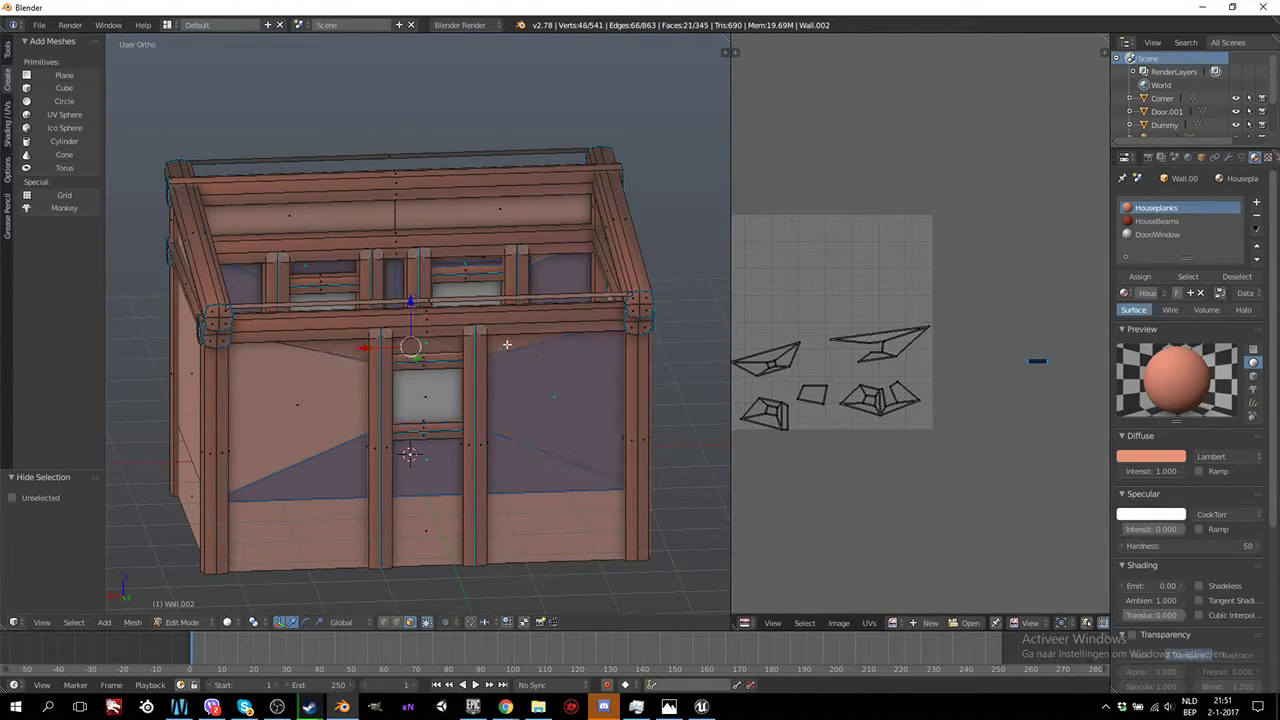
pyautogui.keyDown('shift'); pyautogui.rightClick(343, 395); pyautogui.keyUp('shift')
pyautogui.press('KP_1')
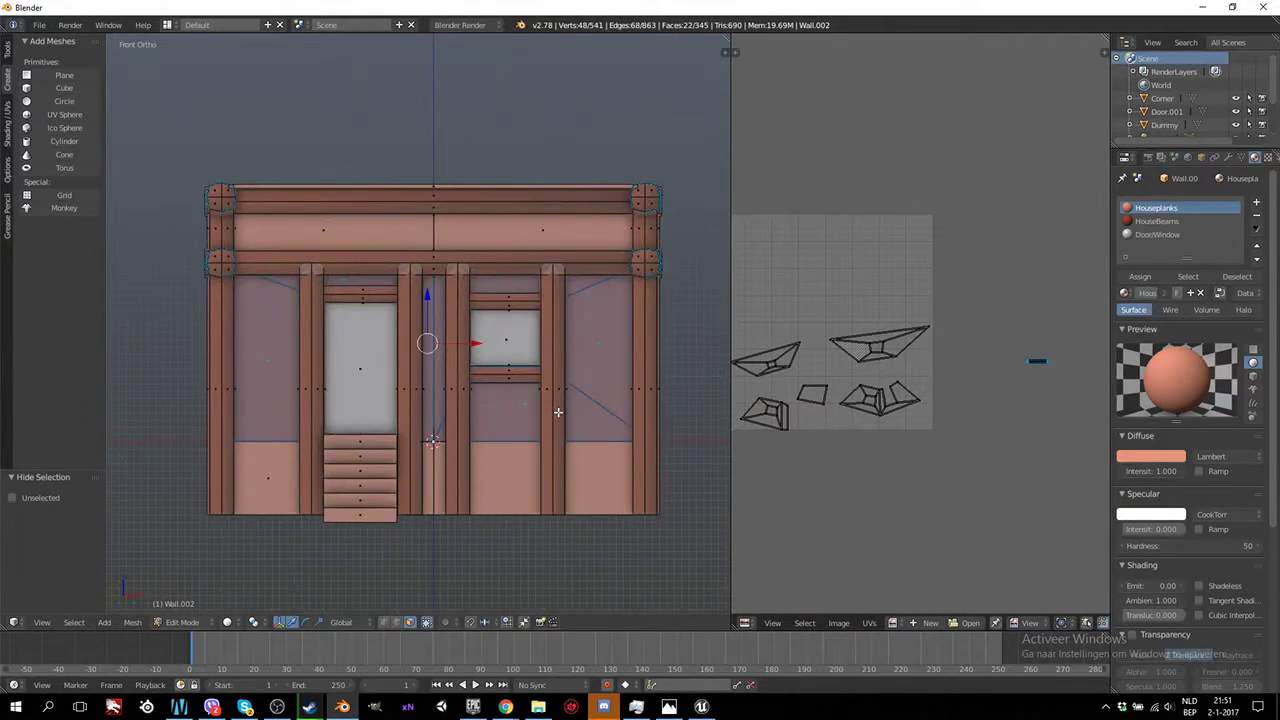
pyautogui.scroll(1, 558, 411)
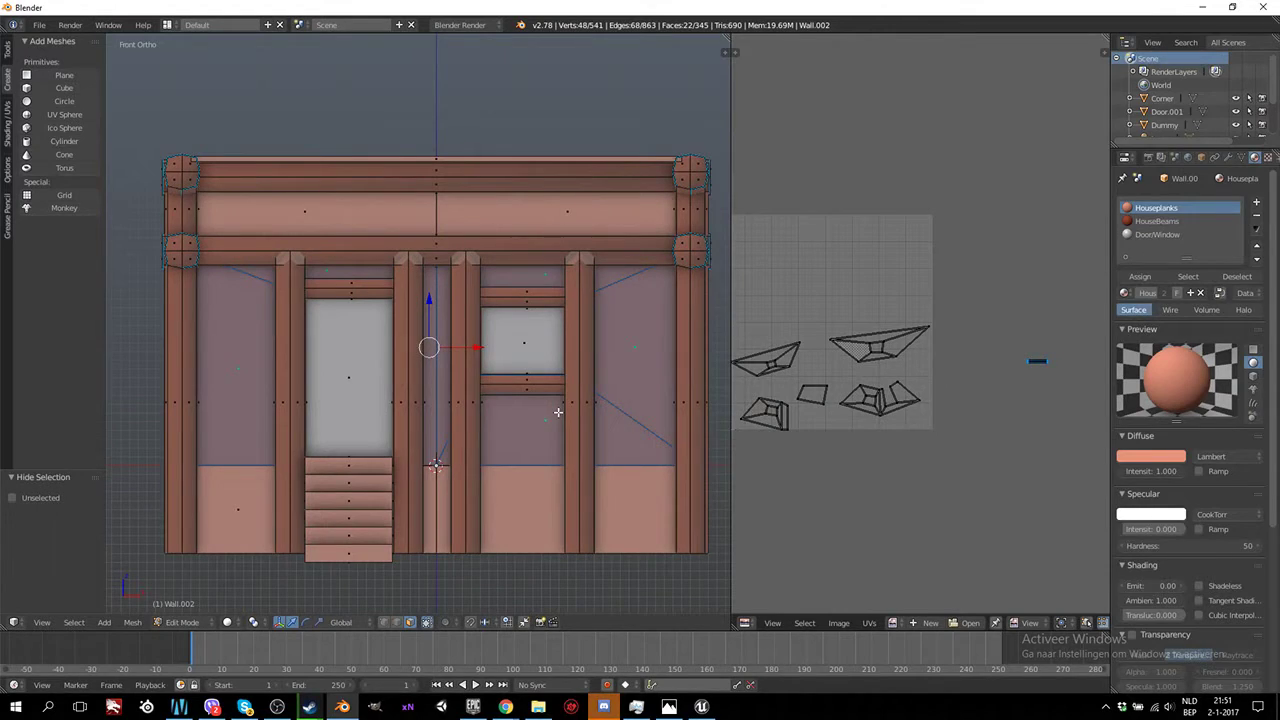
pyautogui.press('u')
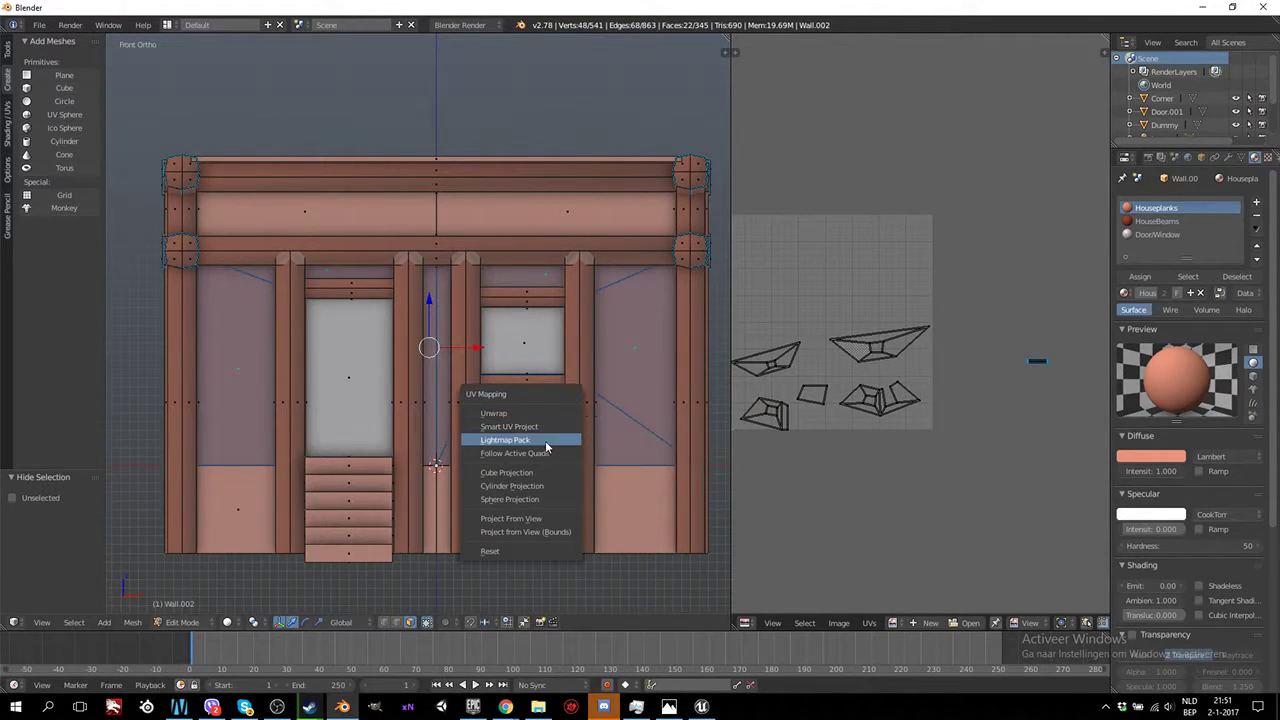
pyautogui.click(514, 520)
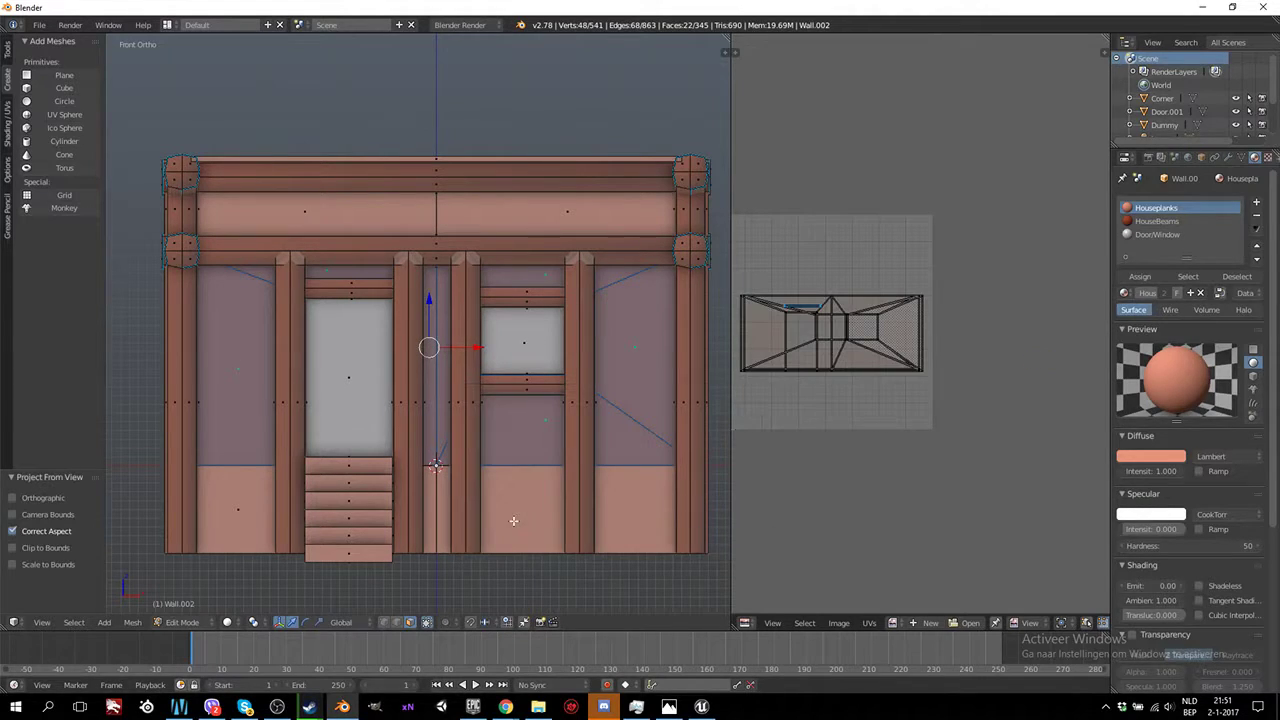
pyautogui.scroll(1, 860, 350)
pyautogui.scroll(1, 860, 350)
pyautogui.scroll(1, 806, 363)
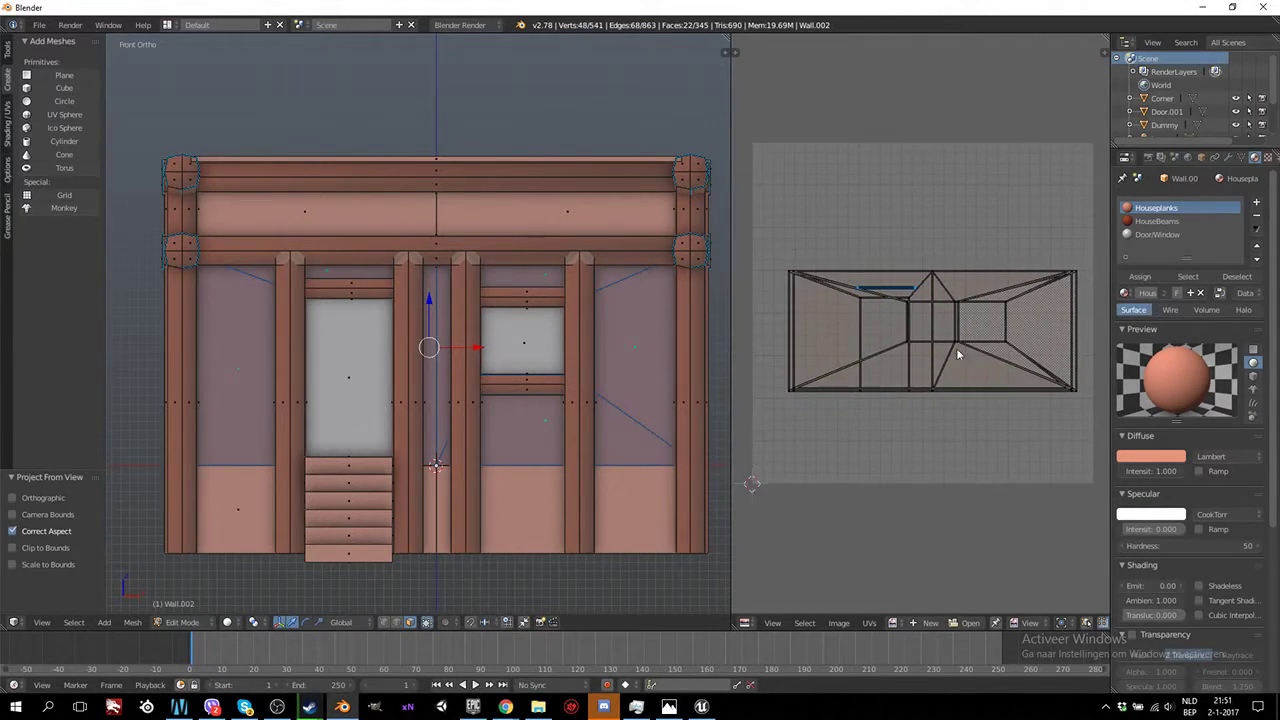
pyautogui.scroll(2, 956, 348)
pyautogui.scroll(1, 928, 367)
pyautogui.scroll(-2, 620, 200)
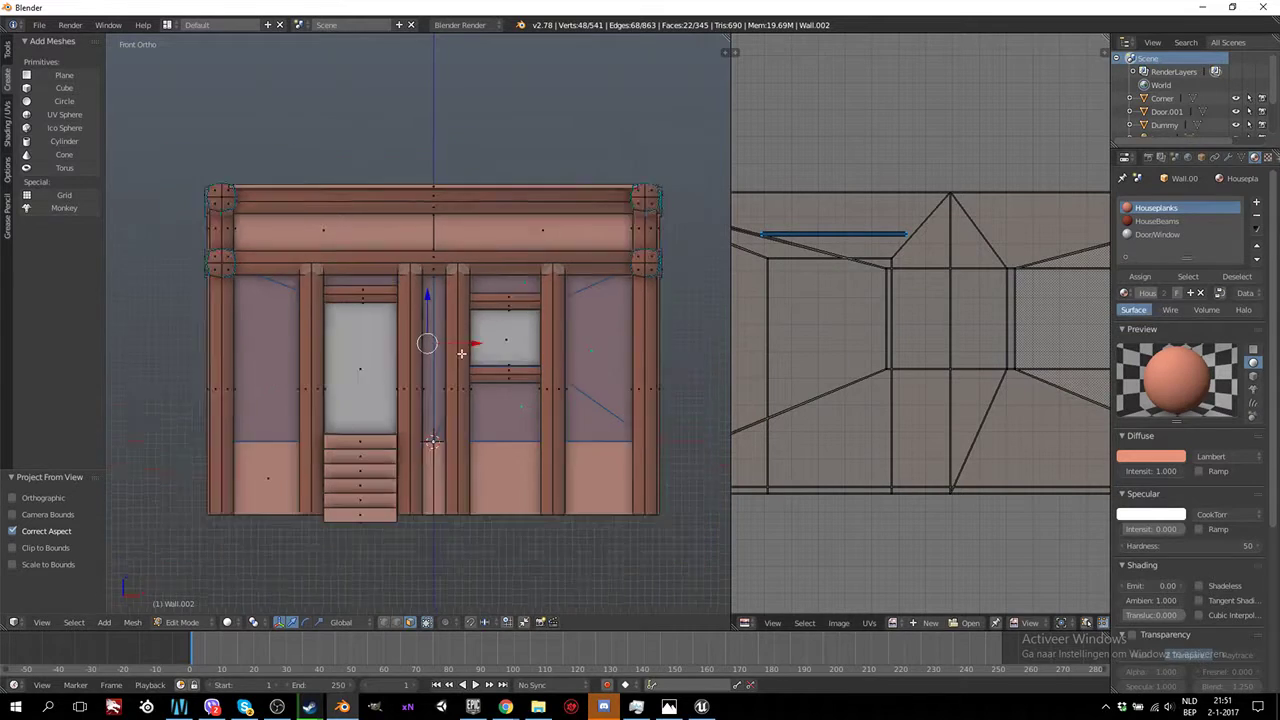
pyautogui.scroll(-2, 623, 129)
pyautogui.moveTo(623, 129)
pyautogui.mouseDown(button='middle')
pyautogui.moveTo(414, 386)
pyautogui.moveTo(497, 362)
pyautogui.mouseUp(button='middle')
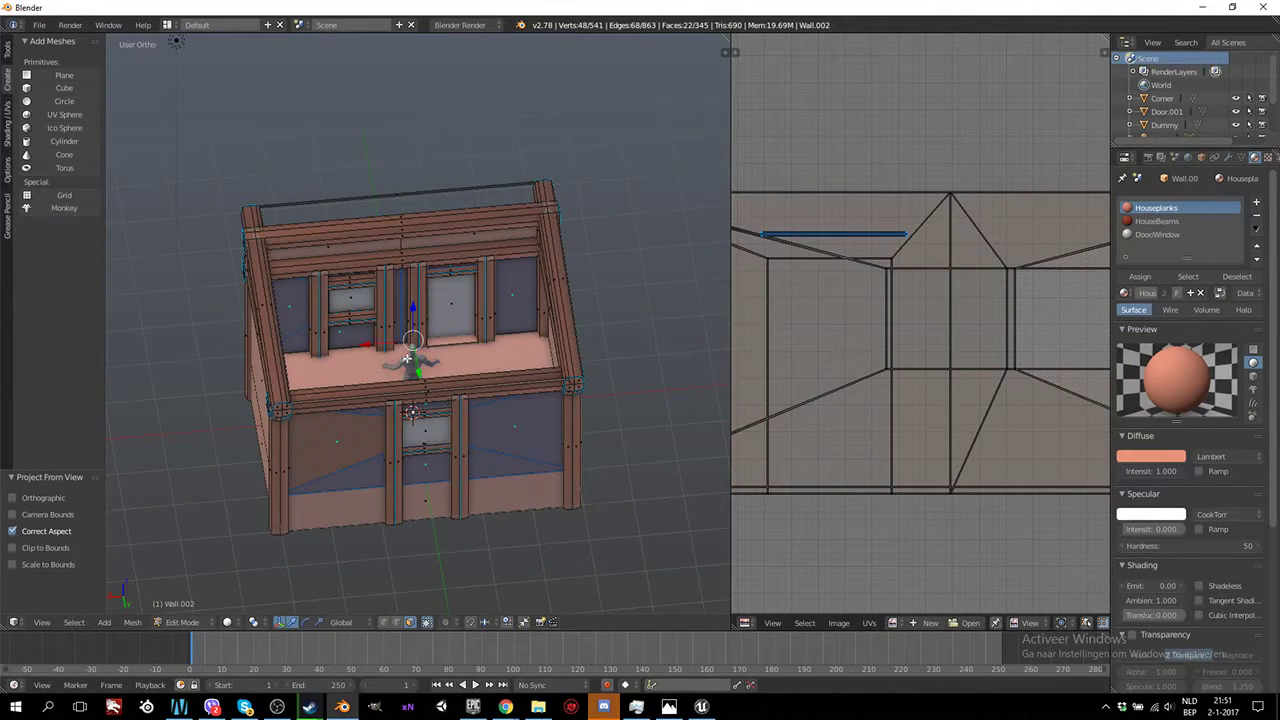
pyautogui.moveTo(407, 358); pyautogui.dragTo(450, 325, button='middle')
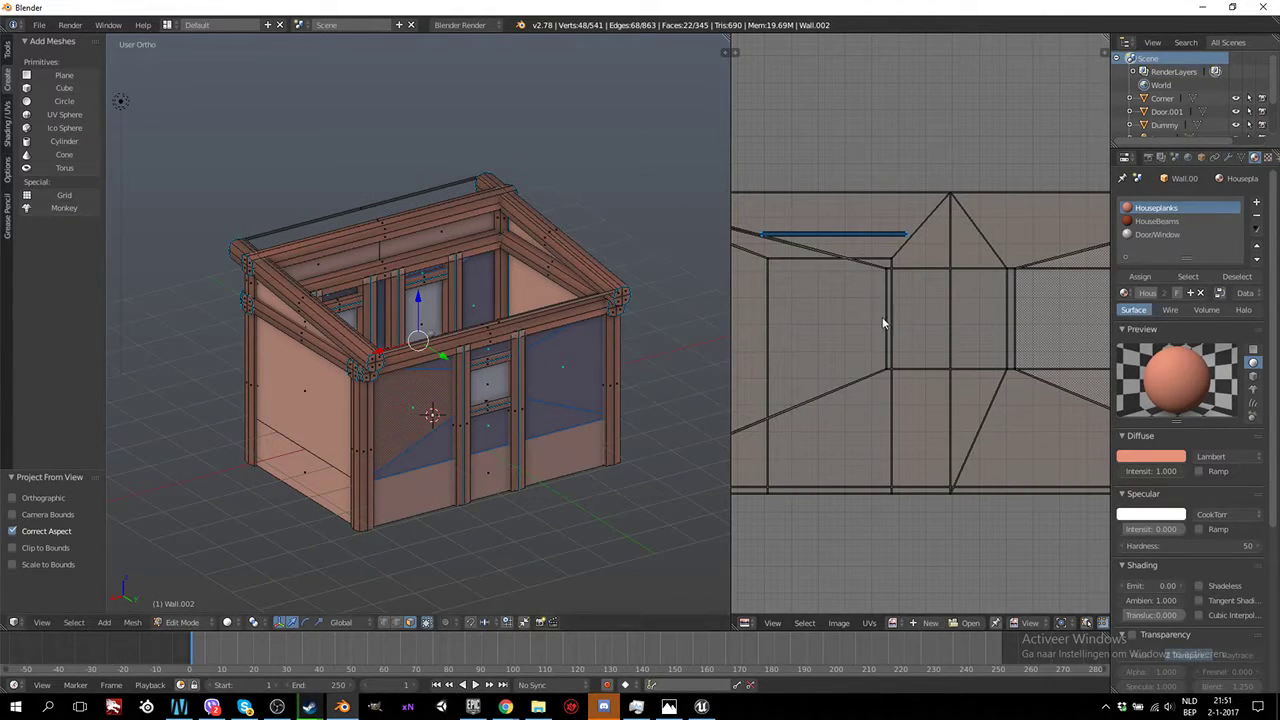
pyautogui.scroll(-2, 919, 296)
pyautogui.scroll(-3, 926, 306)
pyautogui.scroll(2, 926, 302)
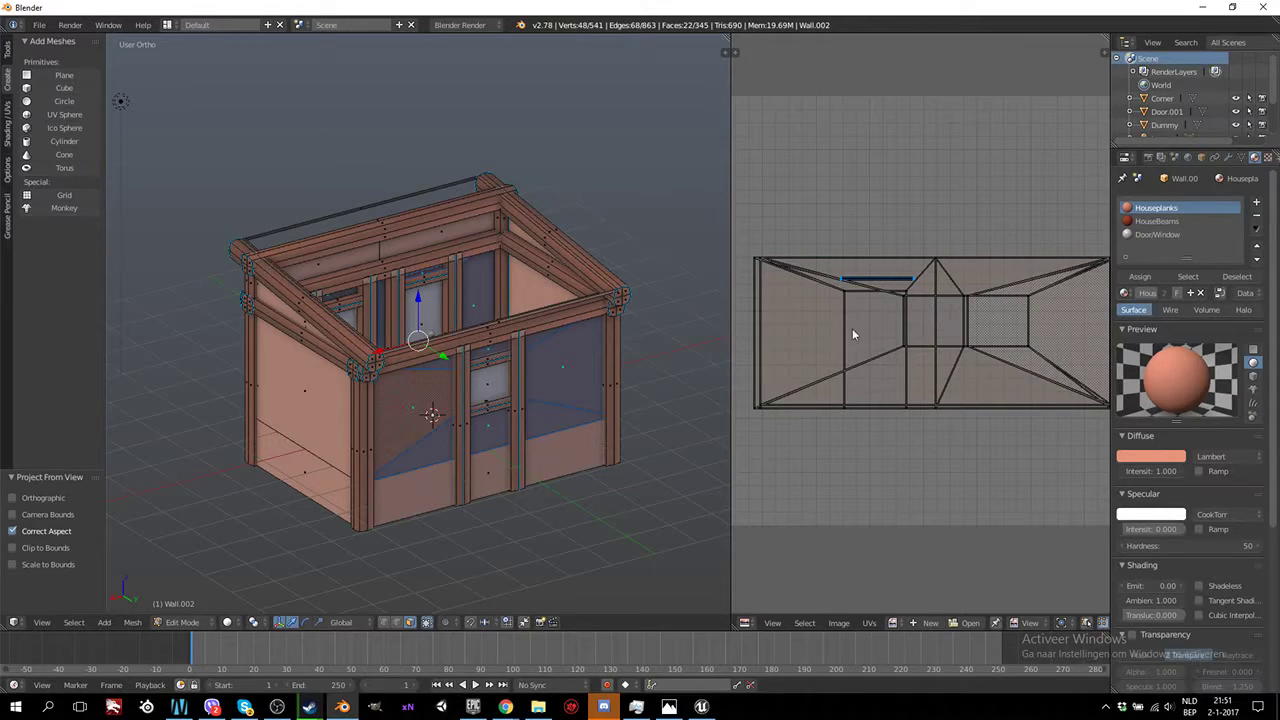
pyautogui.scroll(-1, 1040, 368)
pyautogui.scroll(-1, 1000, 371)
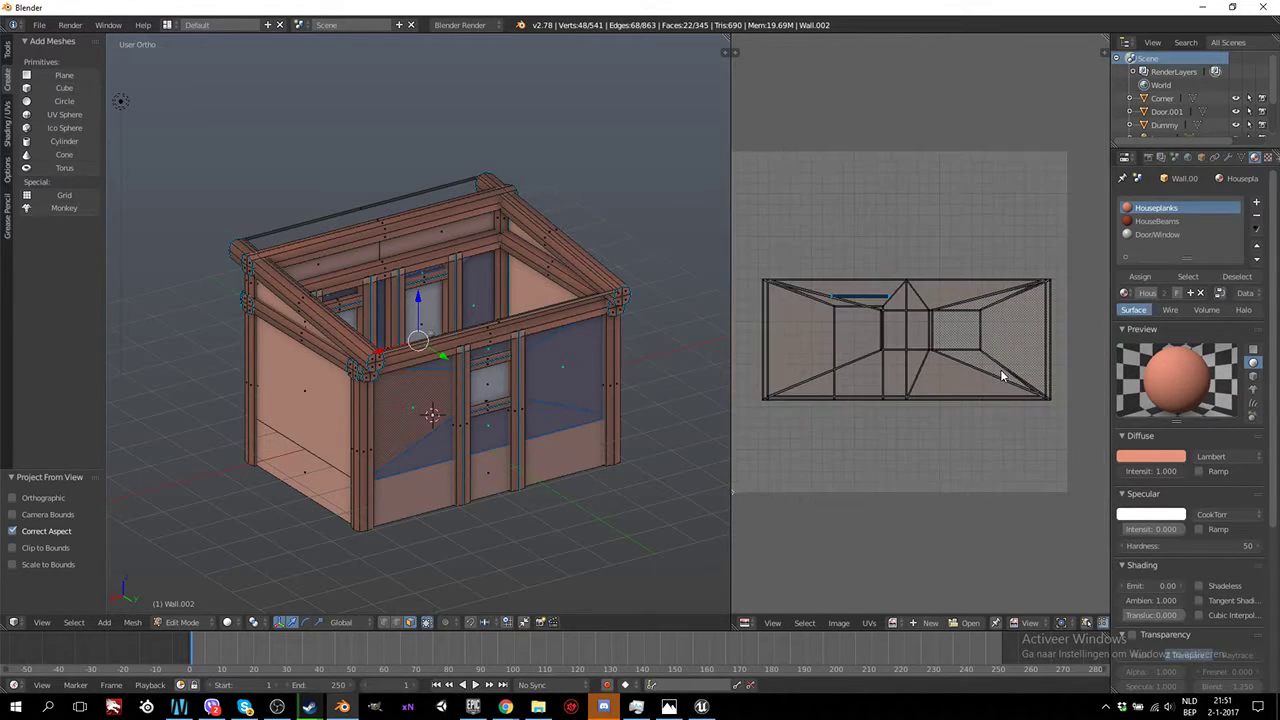
pyautogui.scroll(-1, 1000, 371)
pyautogui.scroll(1, 834, 390)
pyautogui.scroll(2, 836, 391)
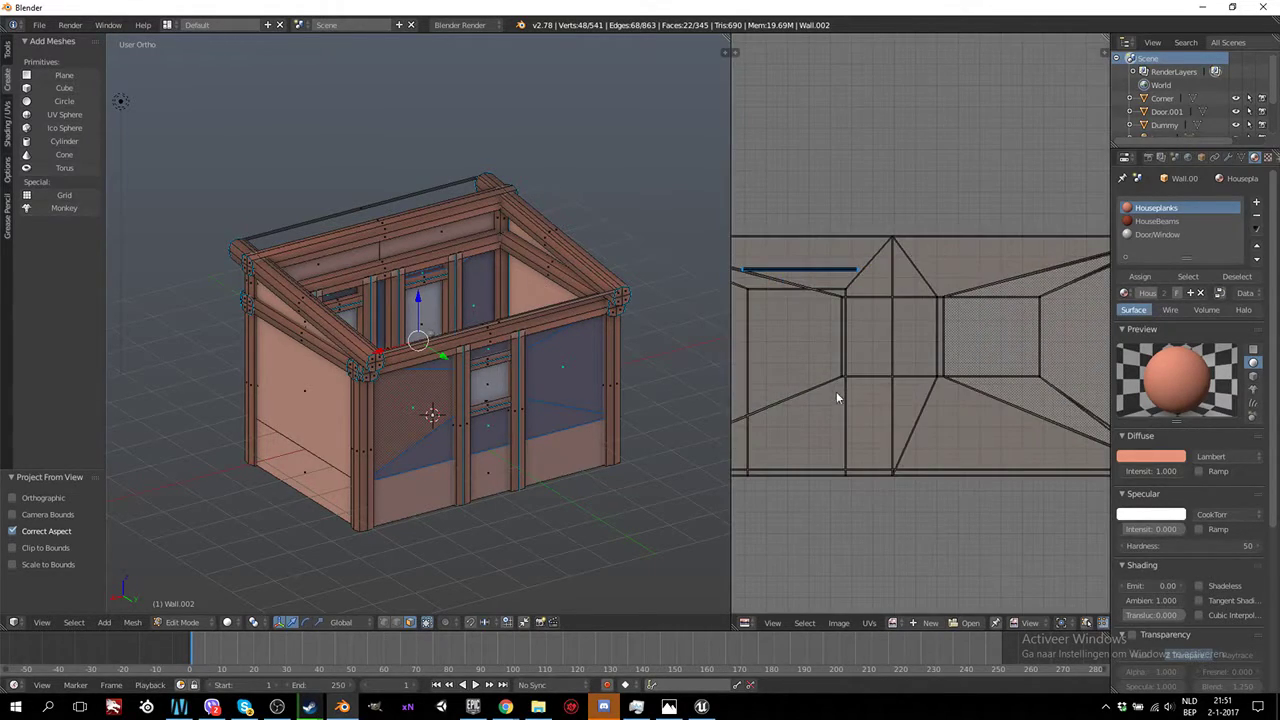
pyautogui.scroll(1, 872, 490)
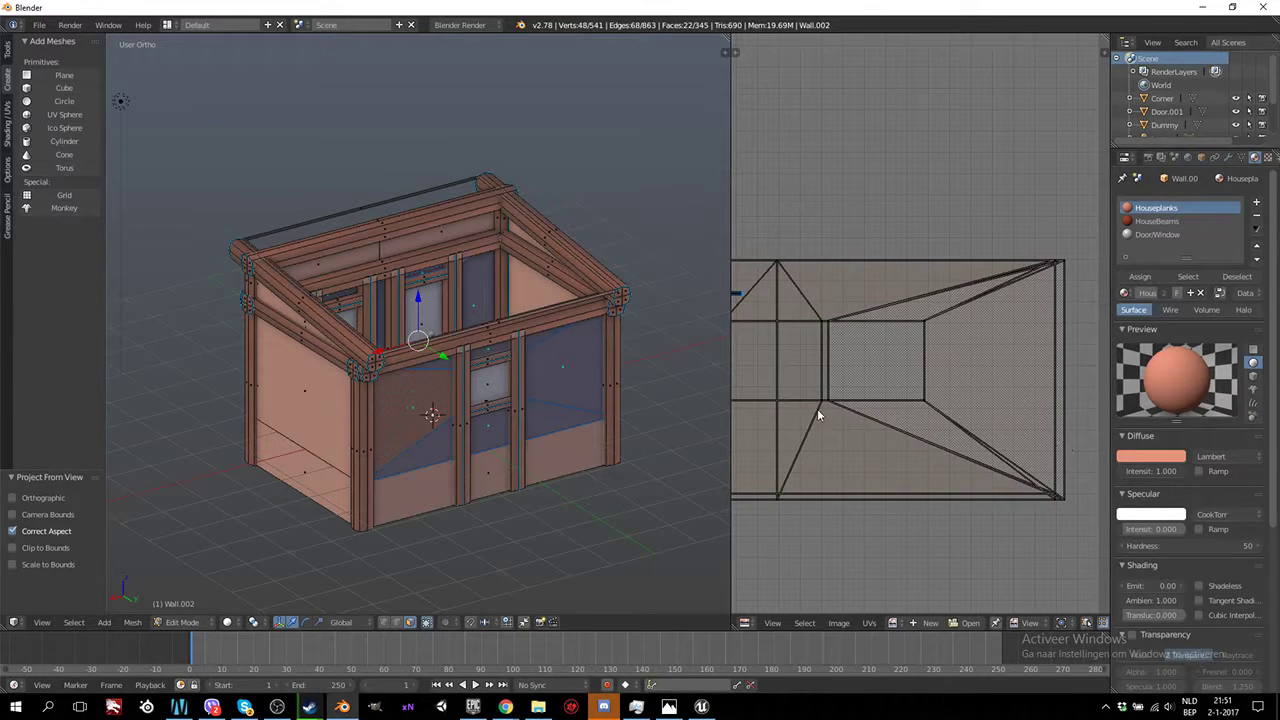
pyautogui.scroll(-3, 860, 345)
pyautogui.moveTo(440, 380)
pyautogui.mouseDown(button='middle')
pyautogui.moveTo(330, 360)
pyautogui.moveTo(290, 304)
pyautogui.mouseUp(button='middle')
# Select the side wall's four faces and project them from the right side view
pyautogui.rightClick(320, 350)
pyautogui.keyDown('shift'); pyautogui.rightClick(344, 262); pyautogui.keyUp('shift')
pyautogui.keyDown('shift'); pyautogui.rightClick(465, 411); pyautogui.keyUp('shift')
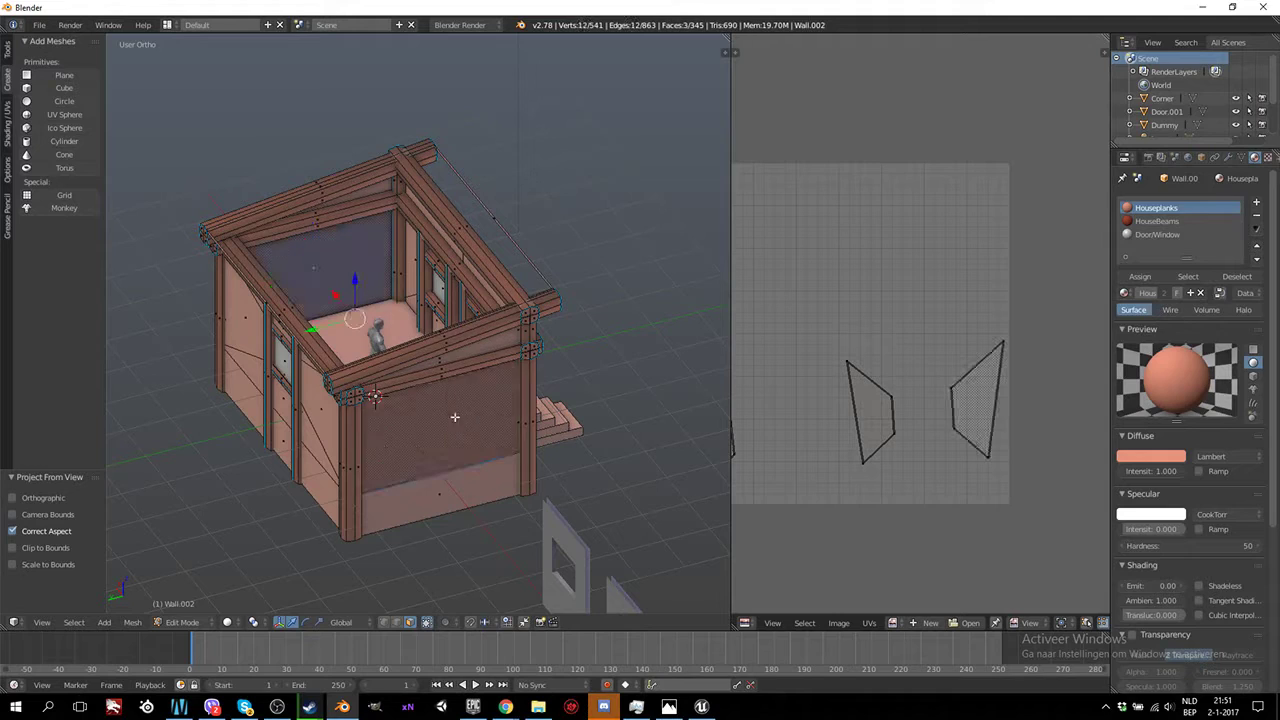
pyautogui.moveTo(465, 411)
pyautogui.mouseDown(button='middle')
pyautogui.moveTo(556, 373)
pyautogui.moveTo(531, 287)
pyautogui.mouseUp(button='middle')
pyautogui.keyDown('shift'); pyautogui.rightClick(531, 287); pyautogui.keyUp('shift')
pyautogui.press('KP_3')
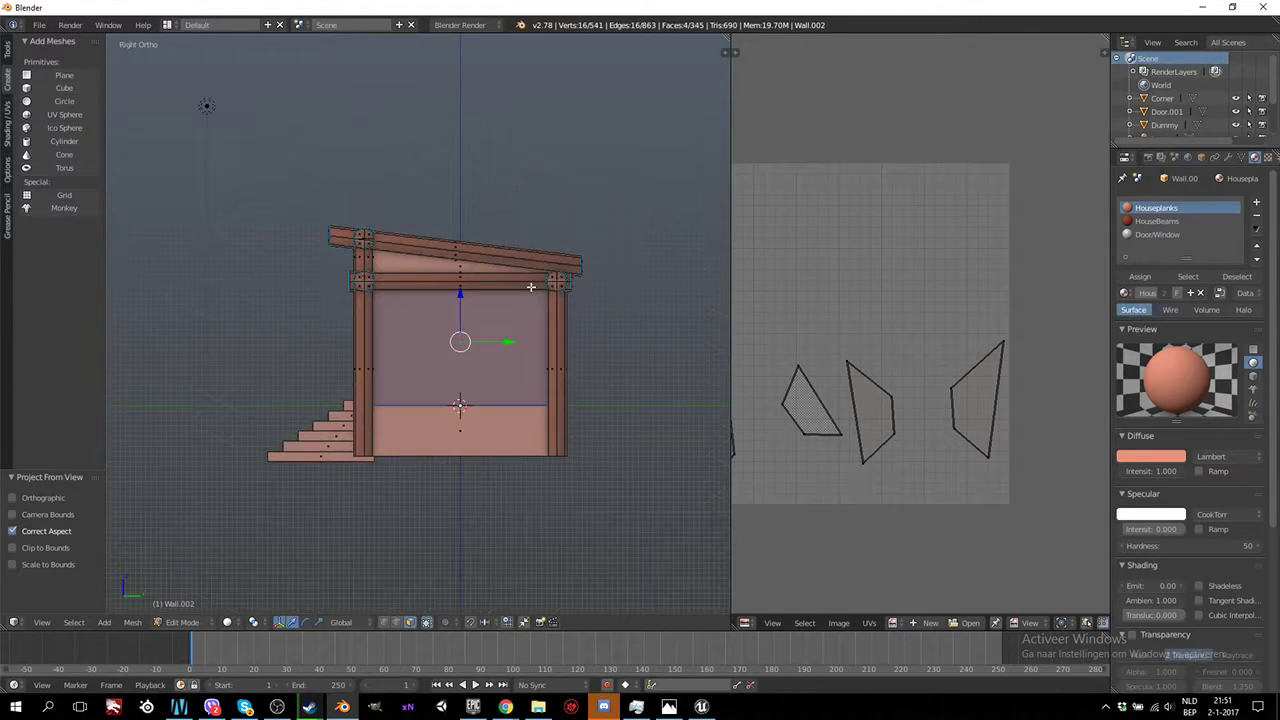
pyautogui.scroll(4, 531, 287)
pyautogui.scroll(-1, 548, 374)
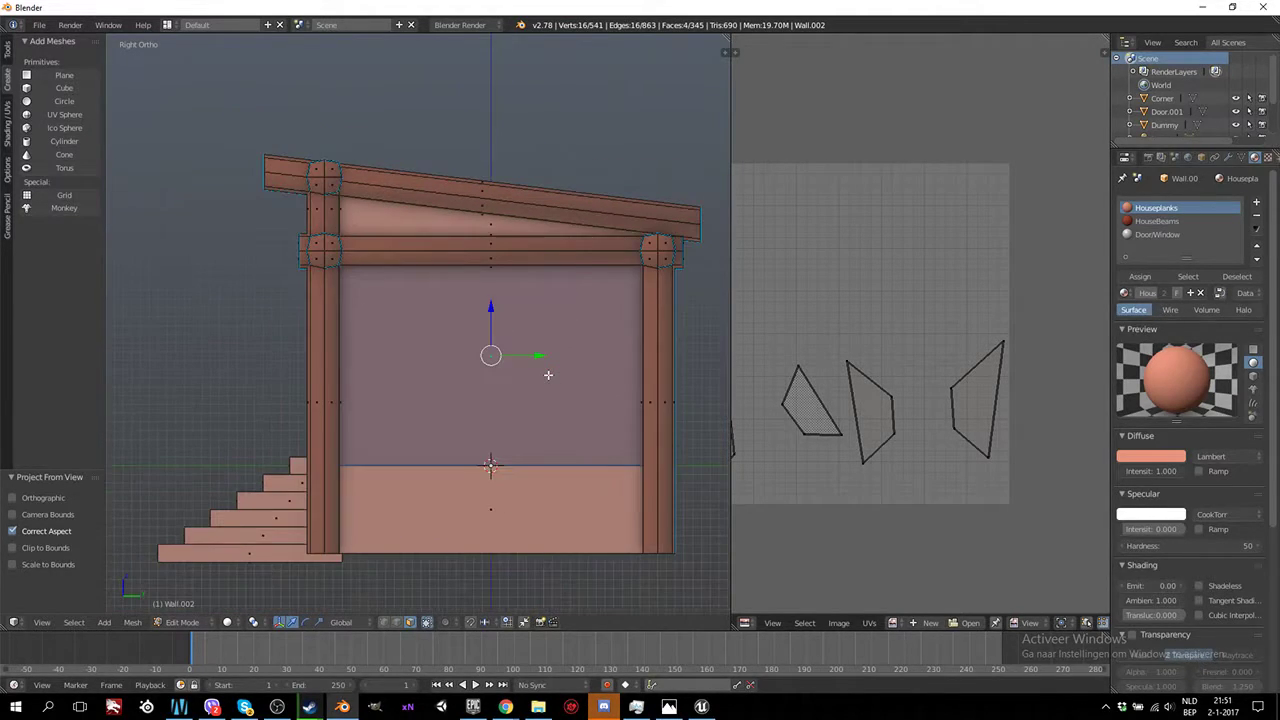
pyautogui.press('u')
pyautogui.click(548, 379)
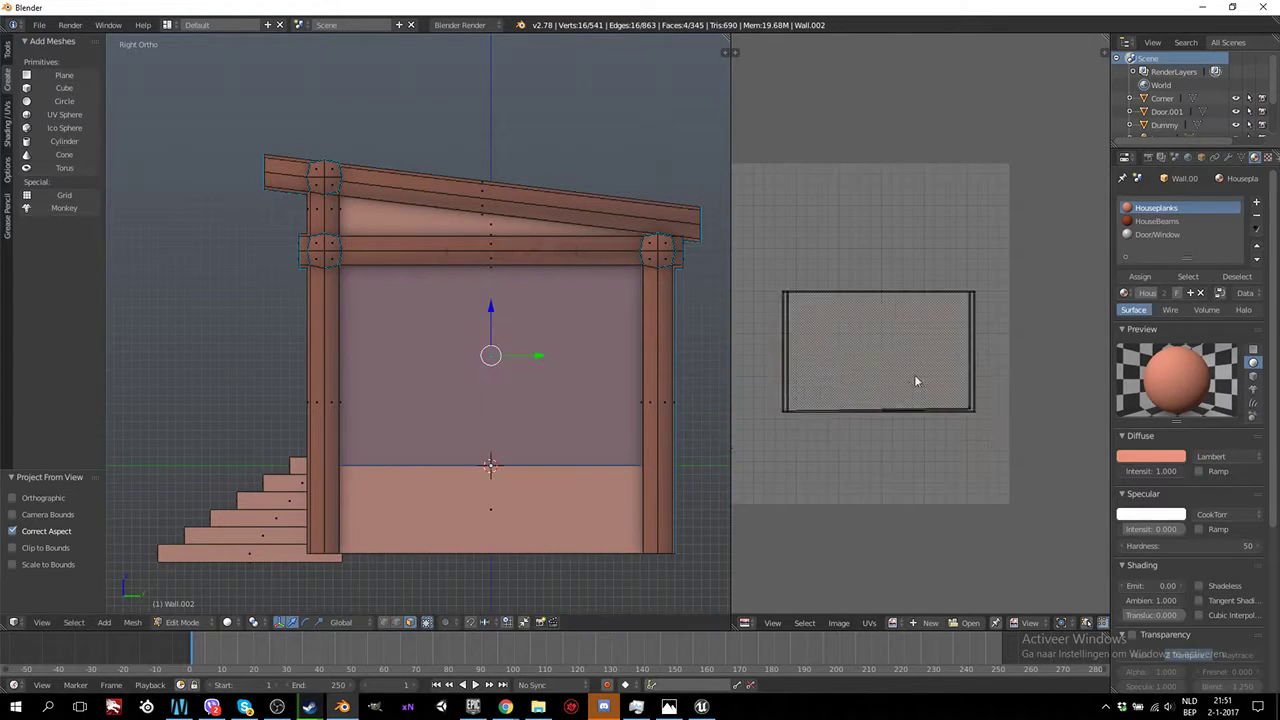
# Move the projected UV rectangle 1 unit left of the image square, then reselect the whole mesh
pyautogui.scroll(-4, 914, 374)
pyautogui.press('a')
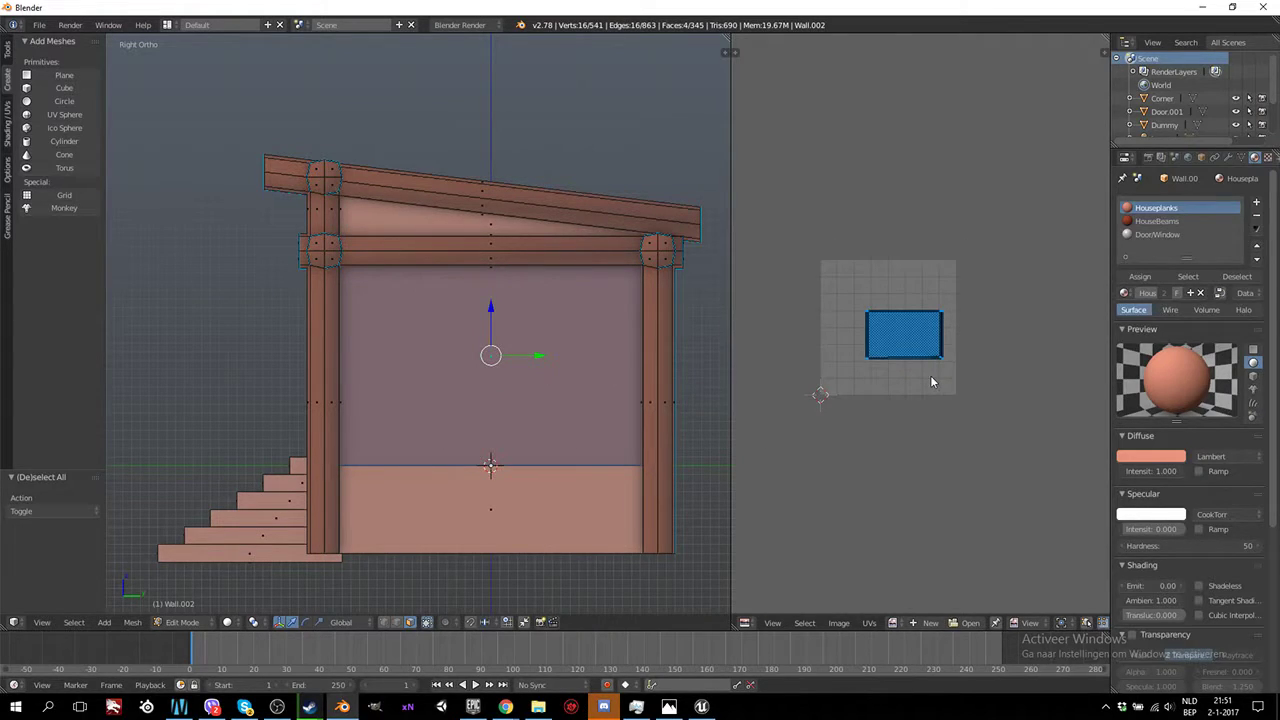
pyautogui.press('g')
pyautogui.click(800, 382)
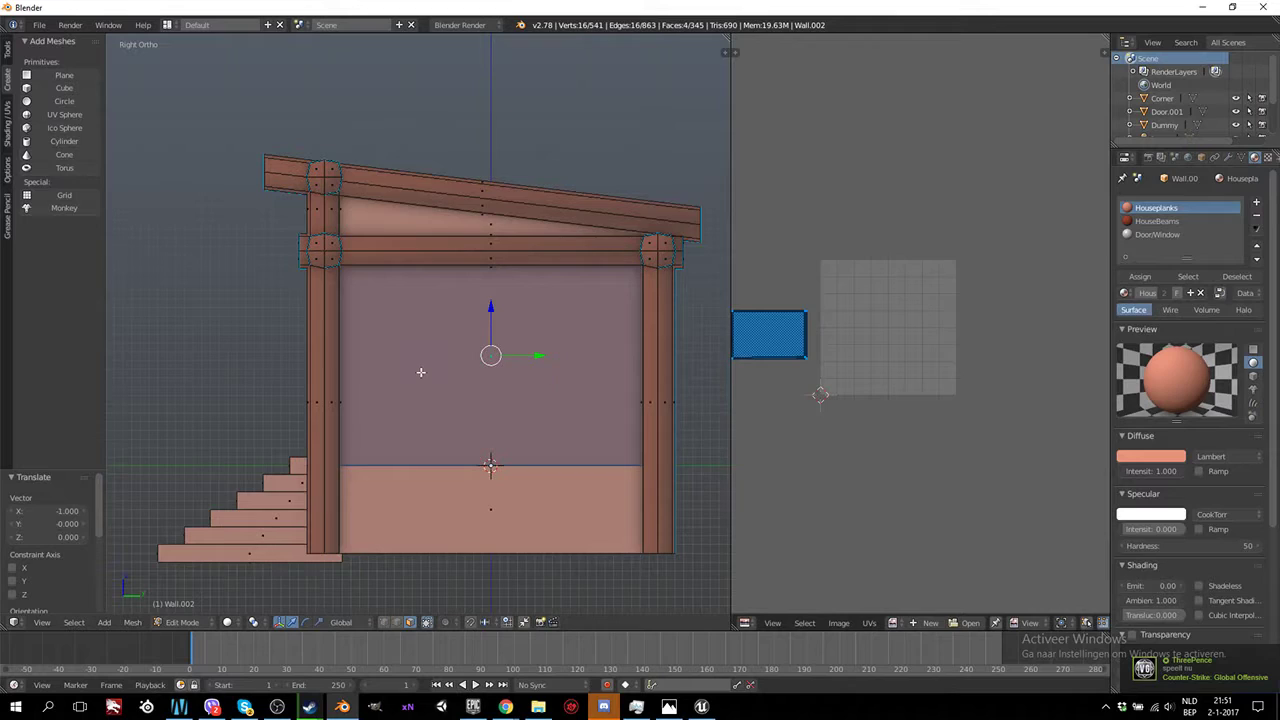
pyautogui.moveTo(423, 368); pyautogui.dragTo(480, 300, button='middle')
pyautogui.press('Tab')
pyautogui.press('Tab')
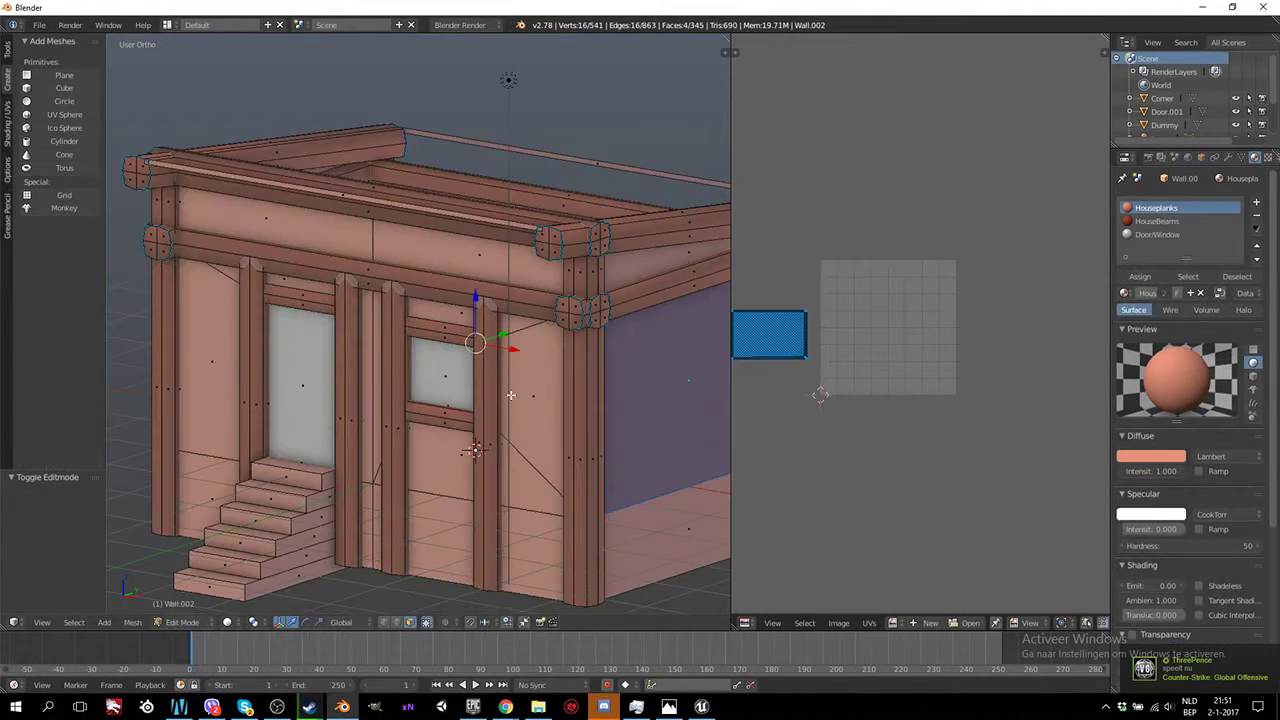
pyautogui.press('a')
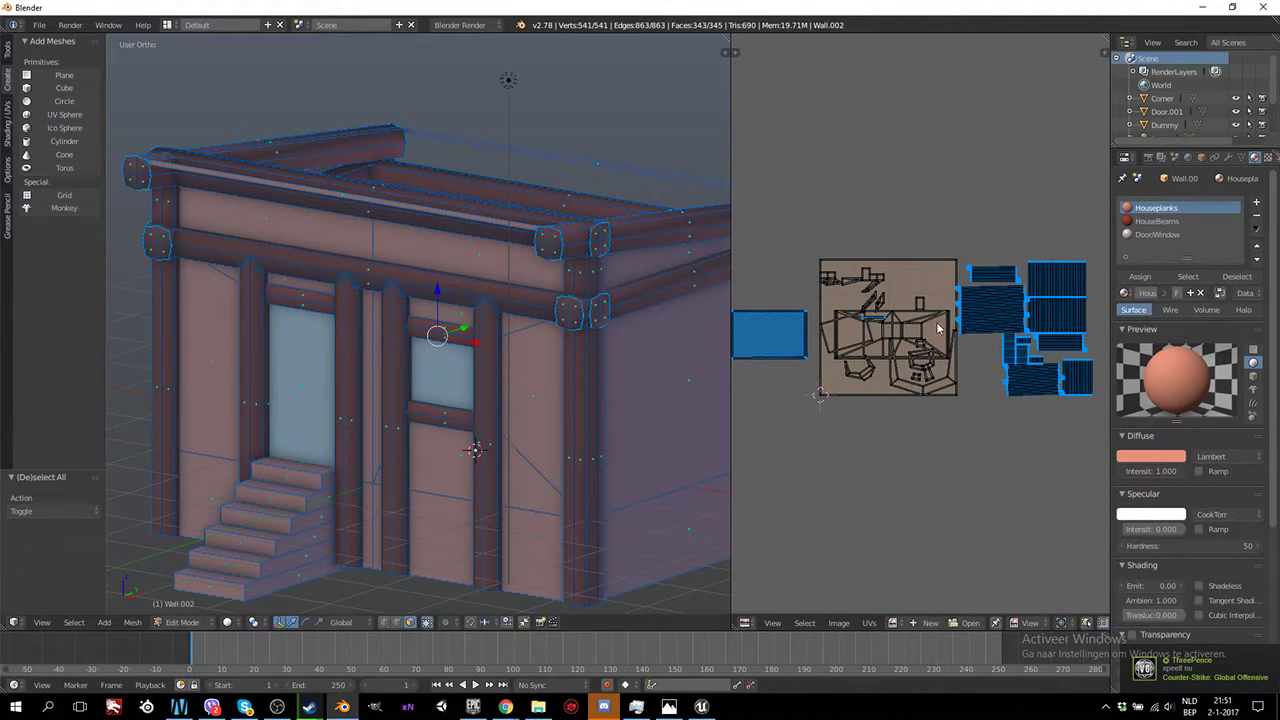
pyautogui.scroll(1, 948, 318)
pyautogui.scroll(1, 948, 318)
pyautogui.scroll(-1, 948, 318)
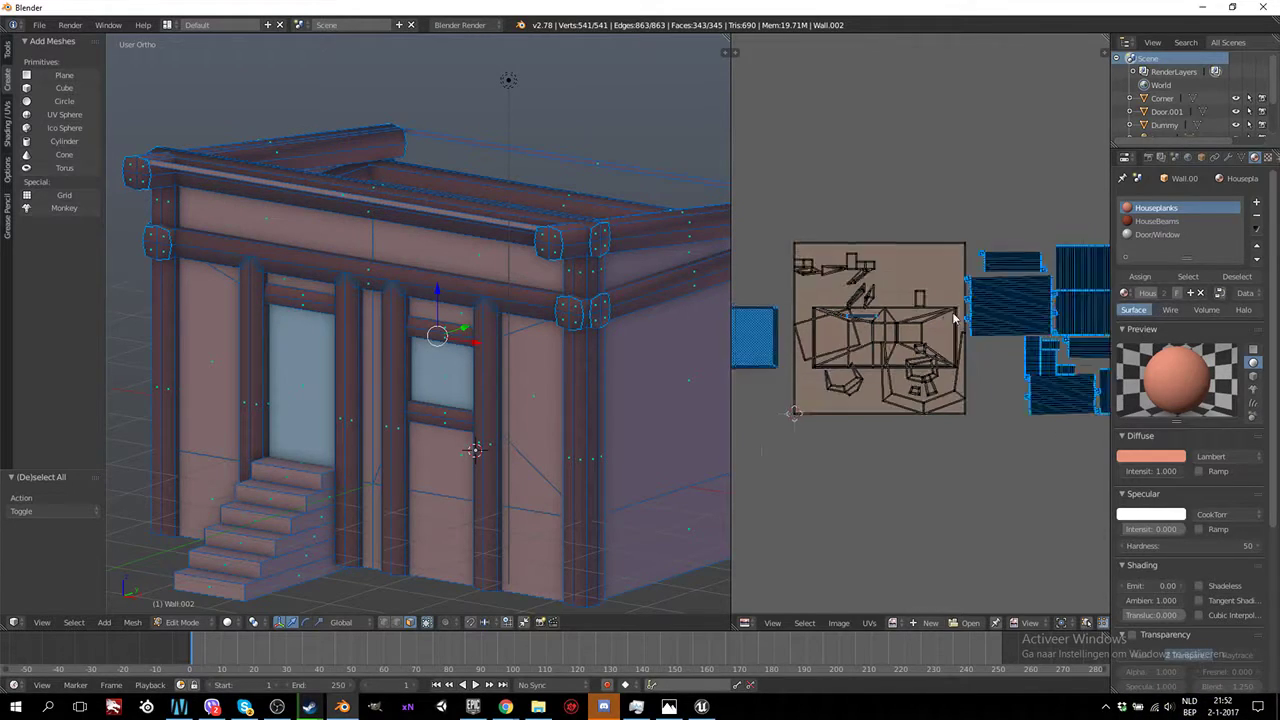
pyautogui.scroll(-2, 940, 335)
pyautogui.scroll(2, 938, 340)
pyautogui.press('Tab')
pyautogui.scroll(-3, 560, 399)
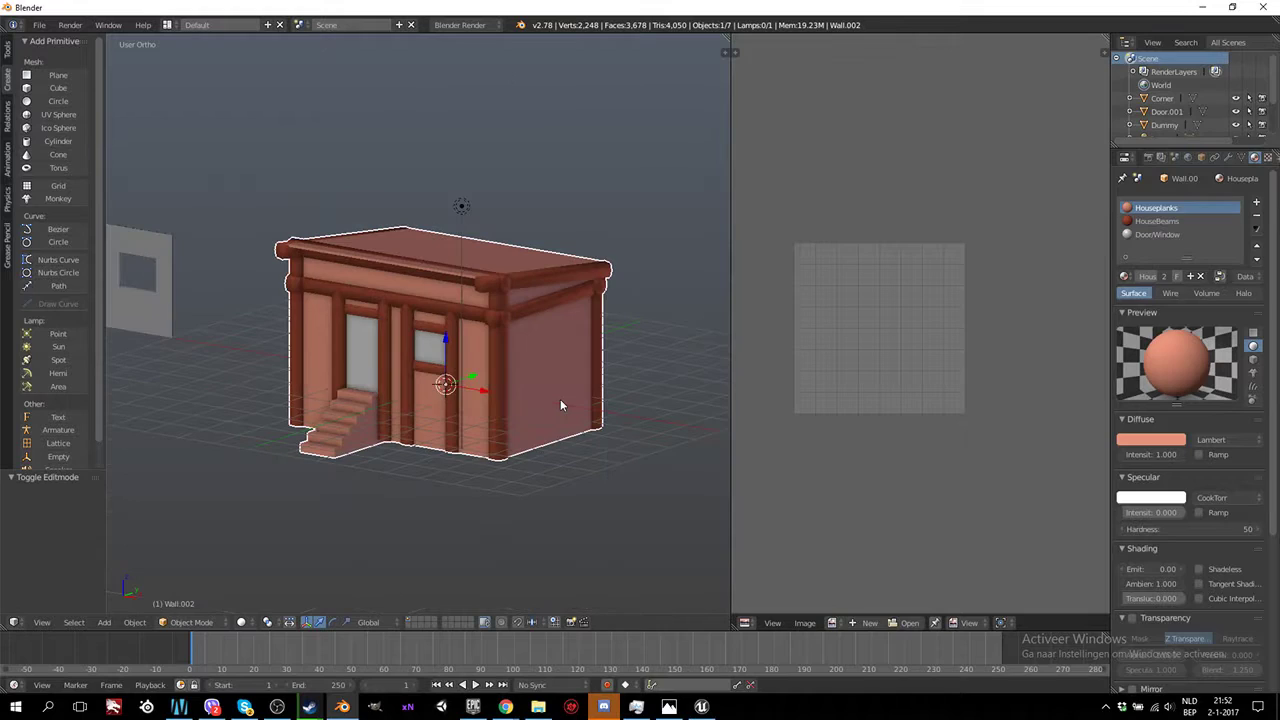
pyautogui.scroll(2, 560, 399)
pyautogui.moveTo(584, 386); pyautogui.dragTo(540, 398, button='middle')
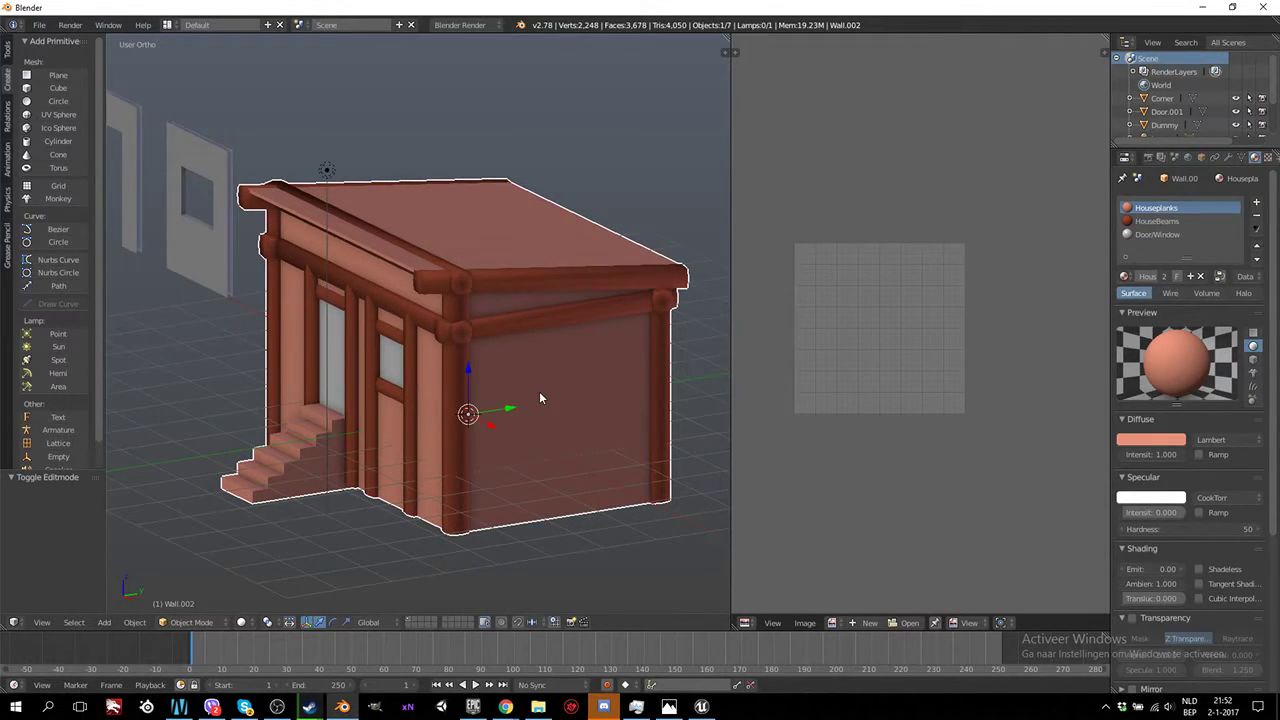
pyautogui.press('Tab')
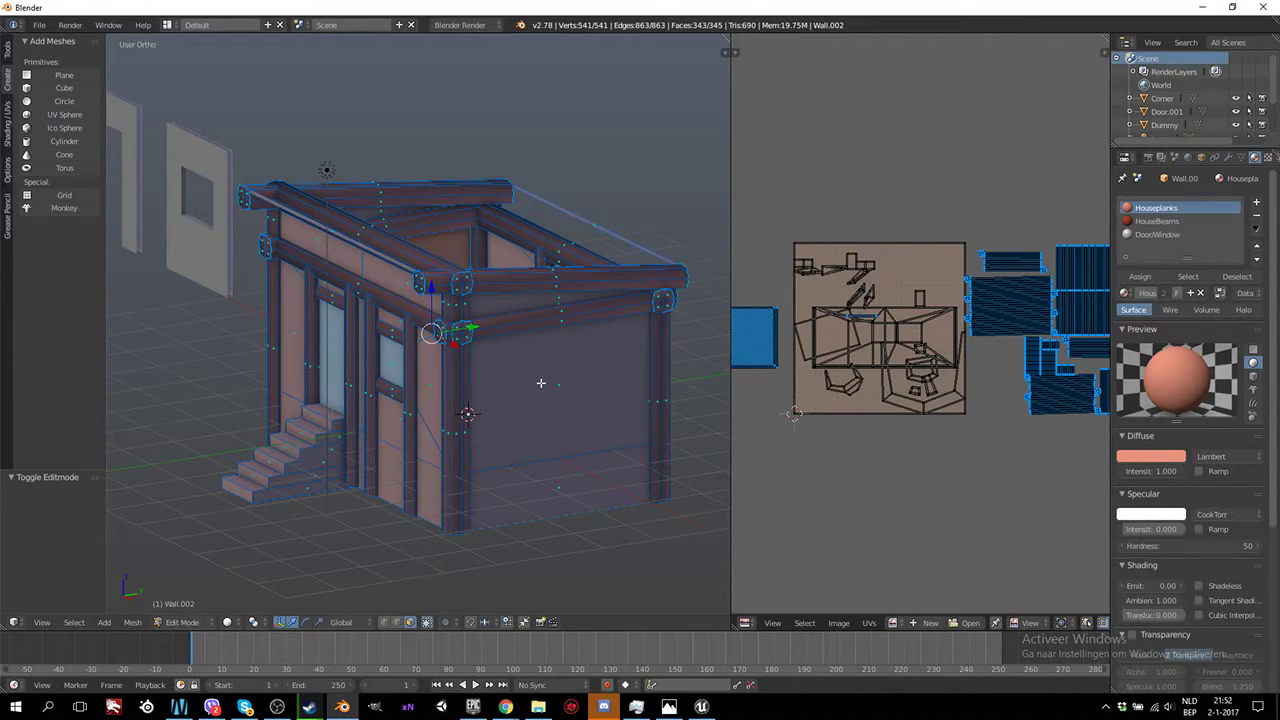
pyautogui.press('Tab')
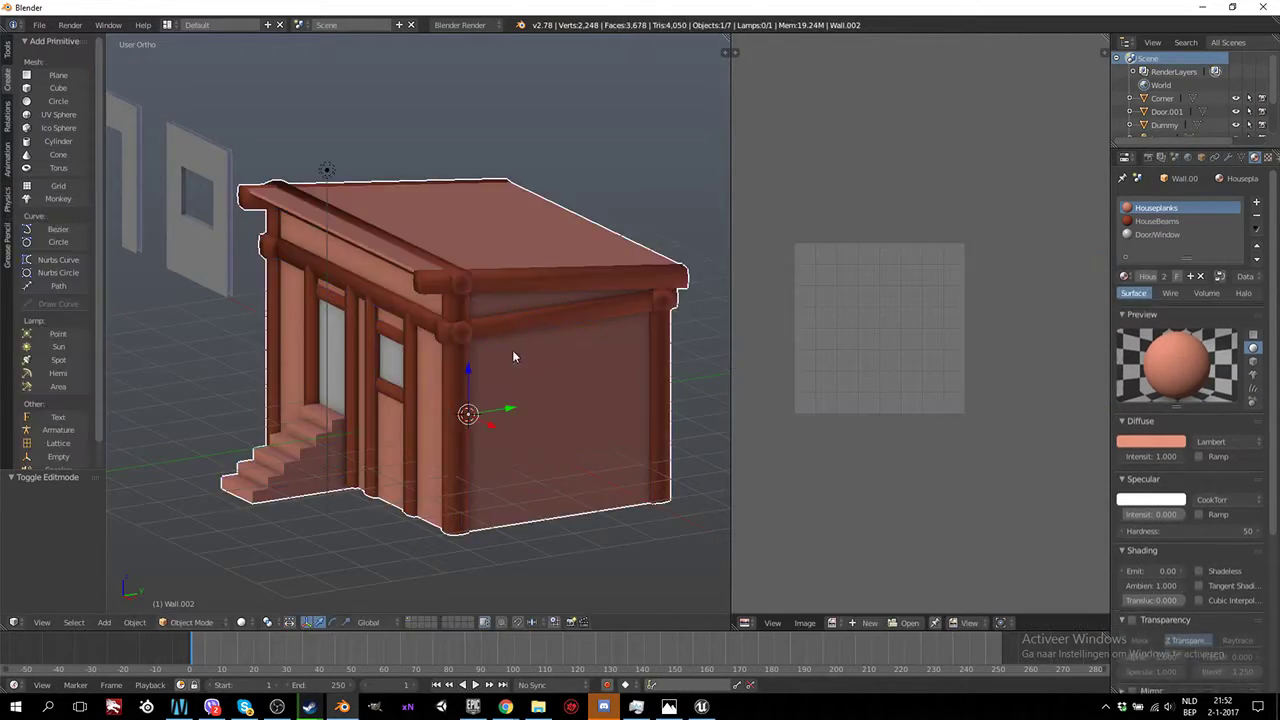
pyautogui.scroll(2, 520, 350)
pyautogui.press('Tab')
# Select the upper wall faces beneath the roof beams along the front
pyautogui.rightClick(544, 286)
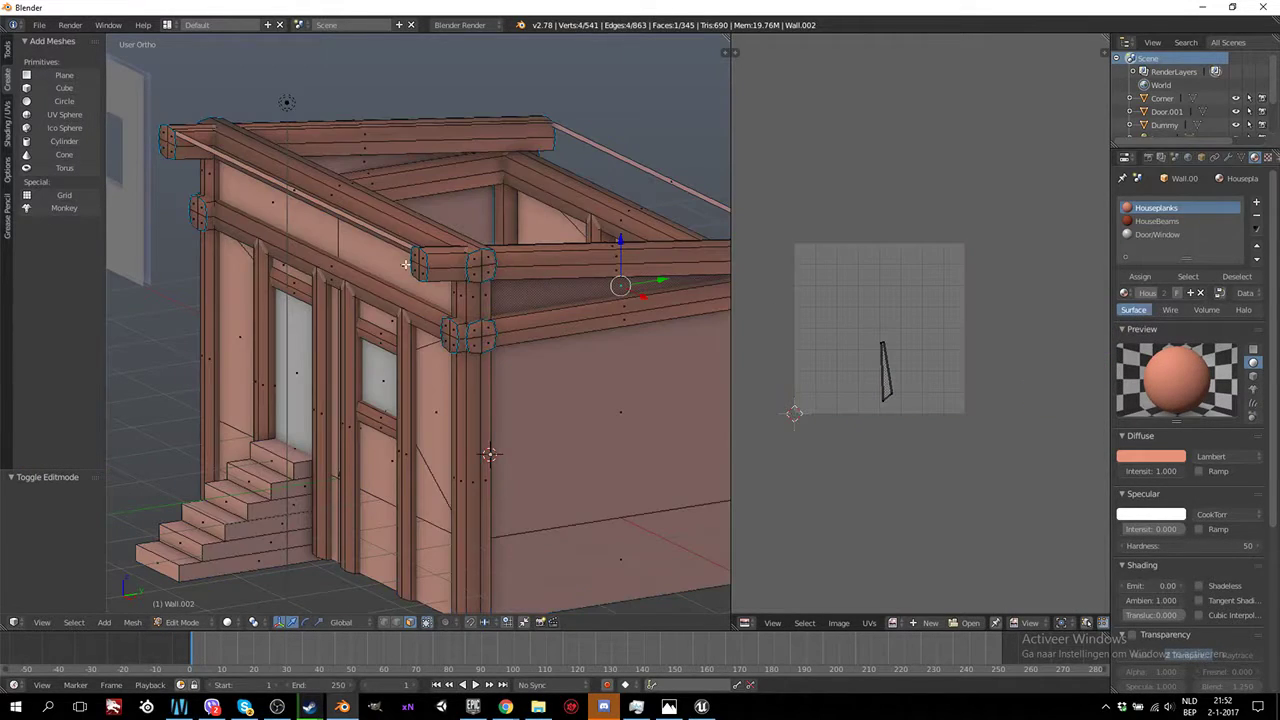
pyautogui.keyDown('shift'); pyautogui.rightClick(406, 265); pyautogui.keyUp('shift')
pyautogui.scroll(1, 470, 290)
pyautogui.moveTo(462, 293)
pyautogui.mouseDown(button='middle')
pyautogui.moveTo(330, 255)
pyautogui.moveTo(438, 267)
pyautogui.mouseUp(button='middle')
pyautogui.rightClick(320, 252)
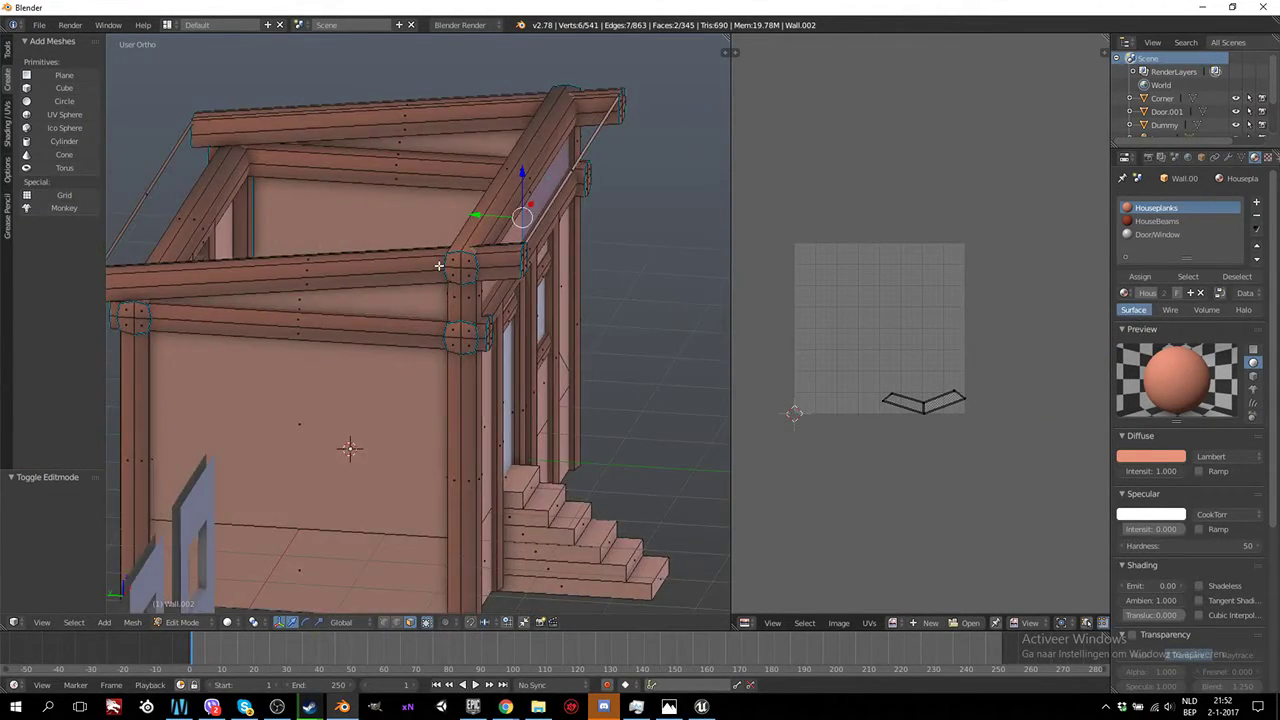
pyautogui.keyDown('shift'); pyautogui.rightClick(380, 302); pyautogui.keyUp('shift')
pyautogui.moveTo(380, 302)
pyautogui.mouseDown(button='middle')
pyautogui.moveTo(477, 289)
pyautogui.moveTo(543, 320)
pyautogui.moveTo(330, 133)
pyautogui.mouseUp(button='middle')
# Add the remaining upper faces on the far side and unwrap them into one strip
pyautogui.keyDown('shift'); pyautogui.rightClick(592, 305); pyautogui.keyUp('shift')
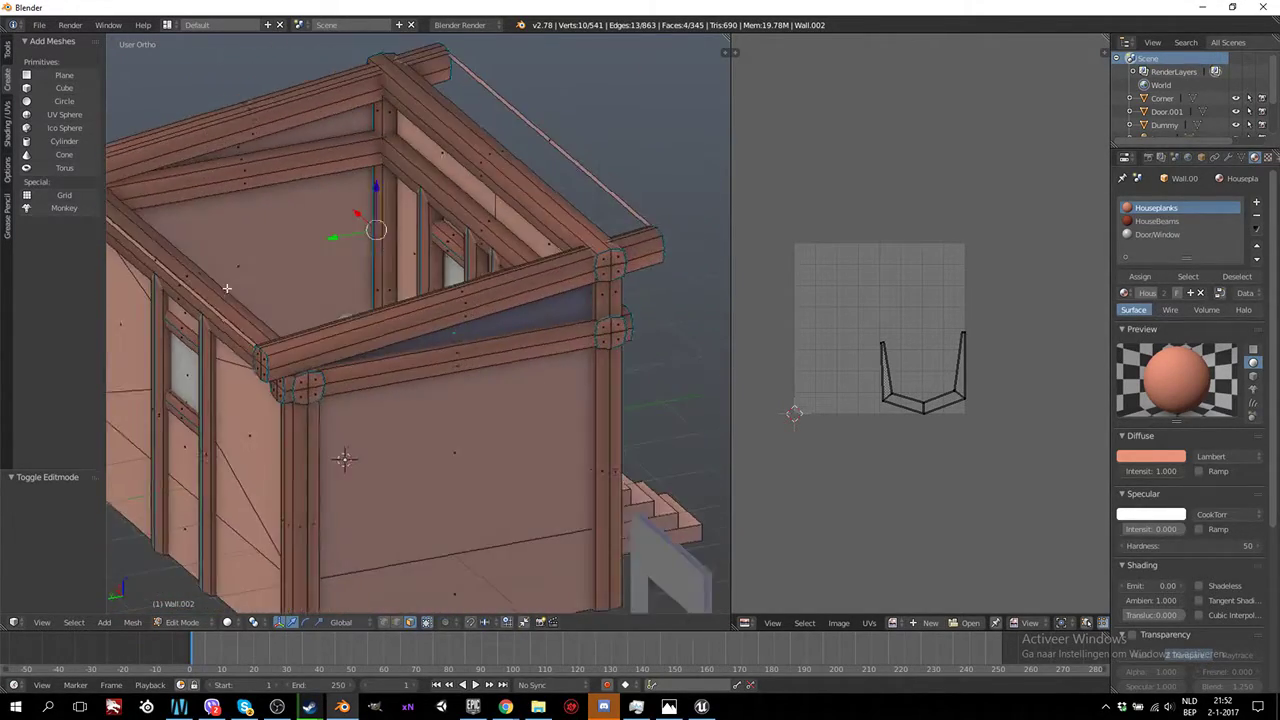
pyautogui.keyDown('shift'); pyautogui.rightClick(330, 133); pyautogui.keyUp('shift')
pyautogui.keyDown('shift'); pyautogui.rightClick(461, 160); pyautogui.keyUp('shift')
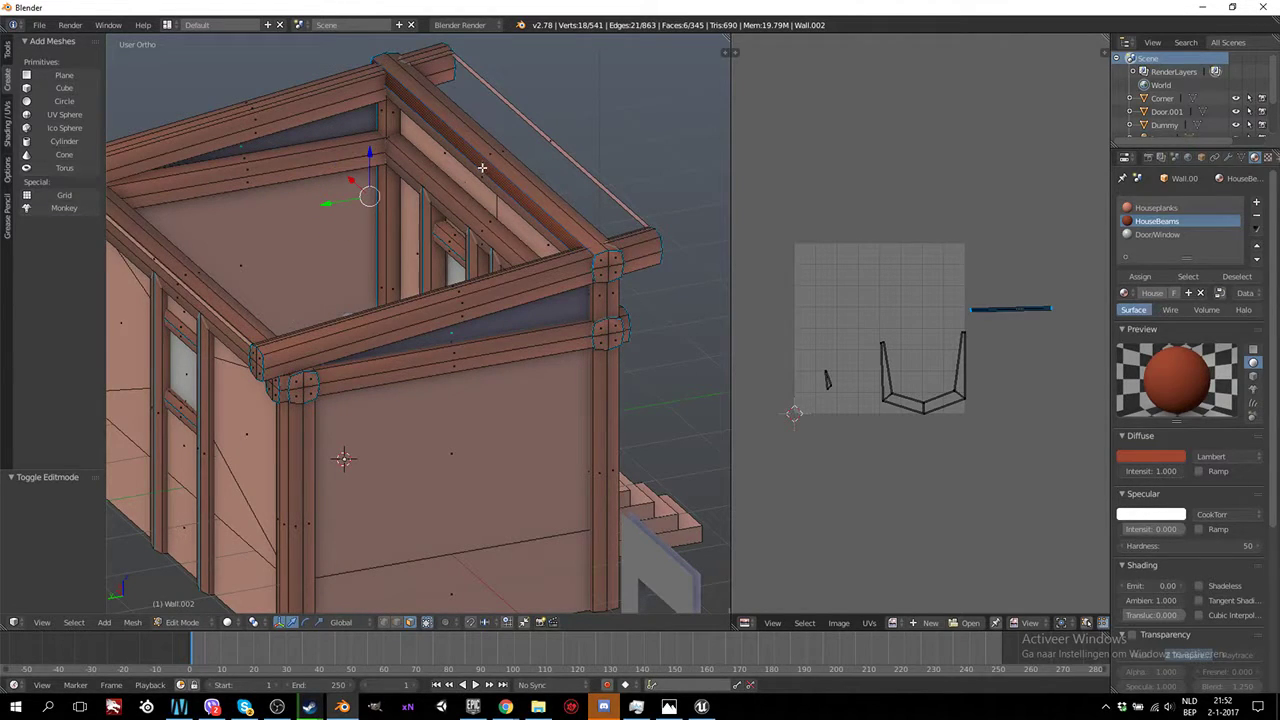
pyautogui.keyDown('shift'); pyautogui.rightClick(481, 168); pyautogui.keyUp('shift')
pyautogui.moveTo(481, 168); pyautogui.dragTo(593, 187, button='middle')
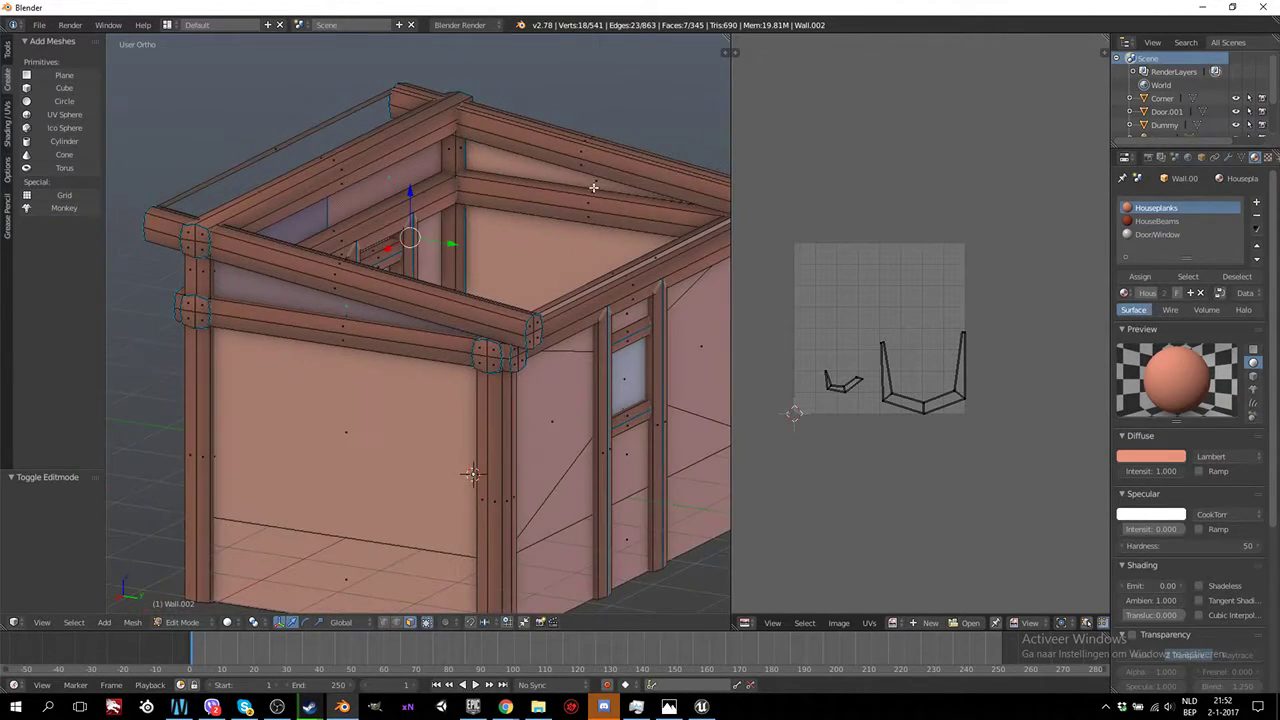
pyautogui.keyDown('shift'); pyautogui.rightClick(548, 170); pyautogui.keyUp('shift')
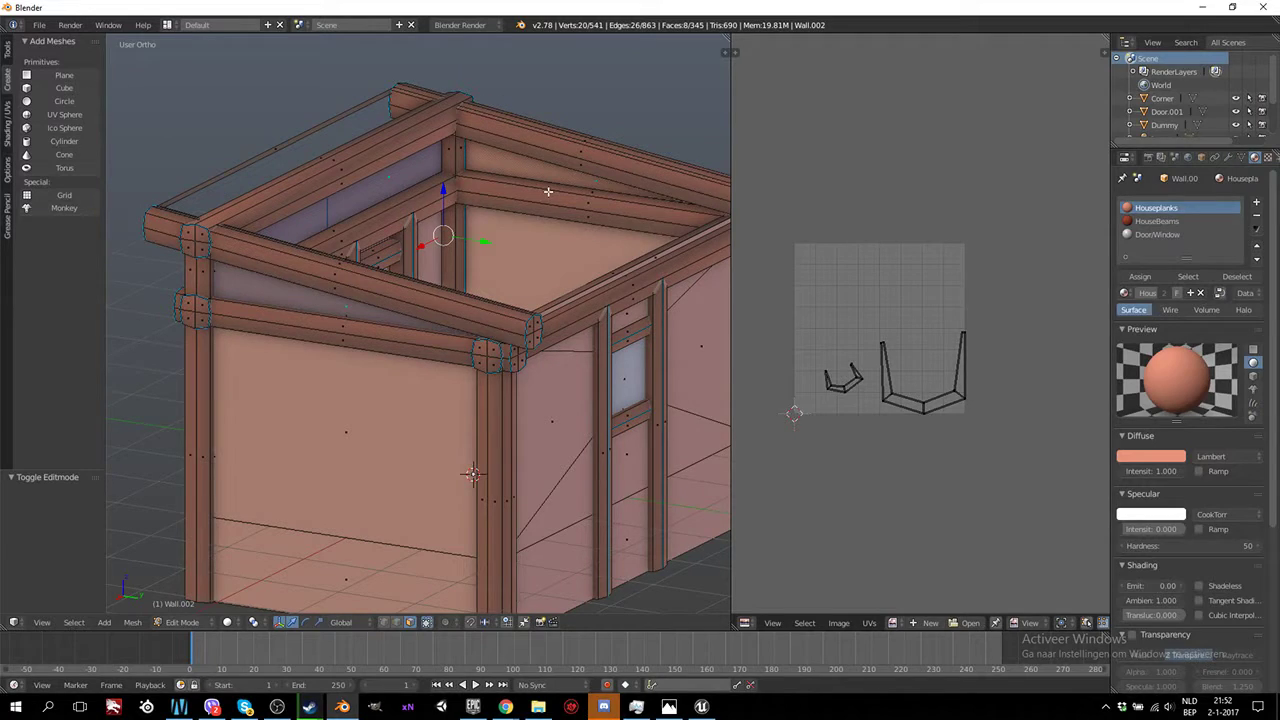
pyautogui.press('u')
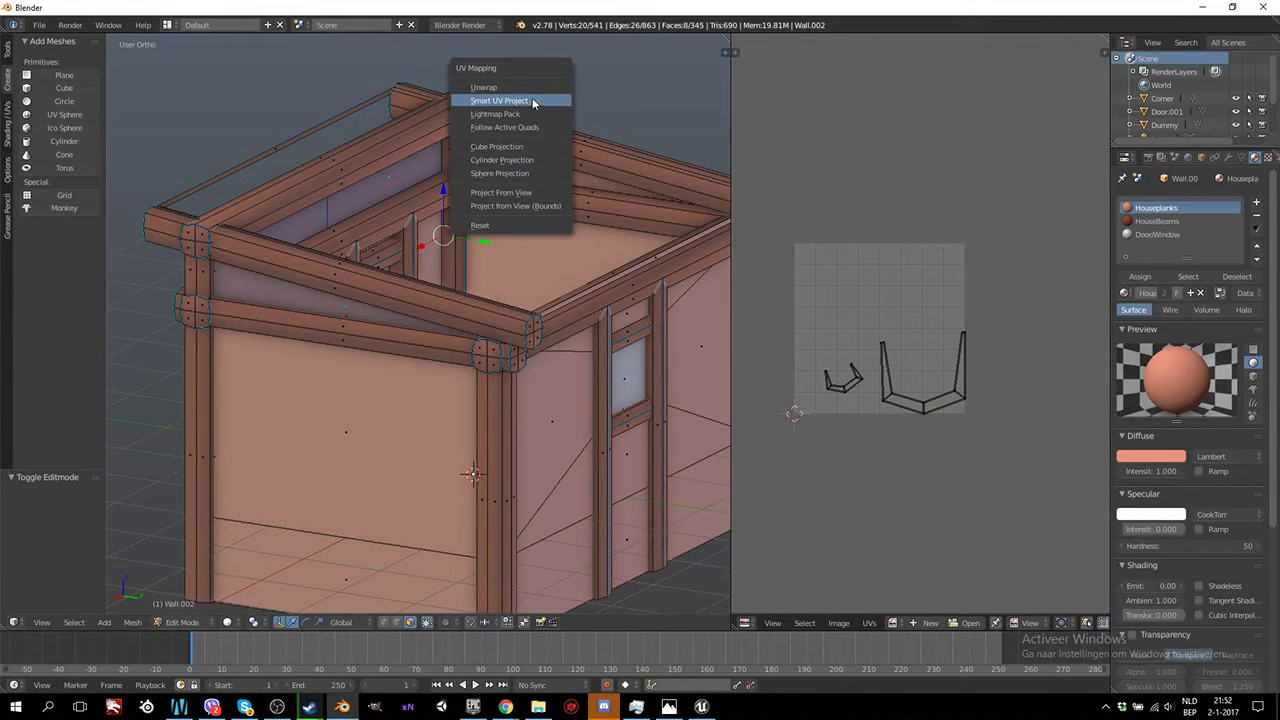
pyautogui.click(484, 87)
# Stack the upper UV strip onto the lower strip in the UV editor
pyautogui.scroll(2, 898, 442)
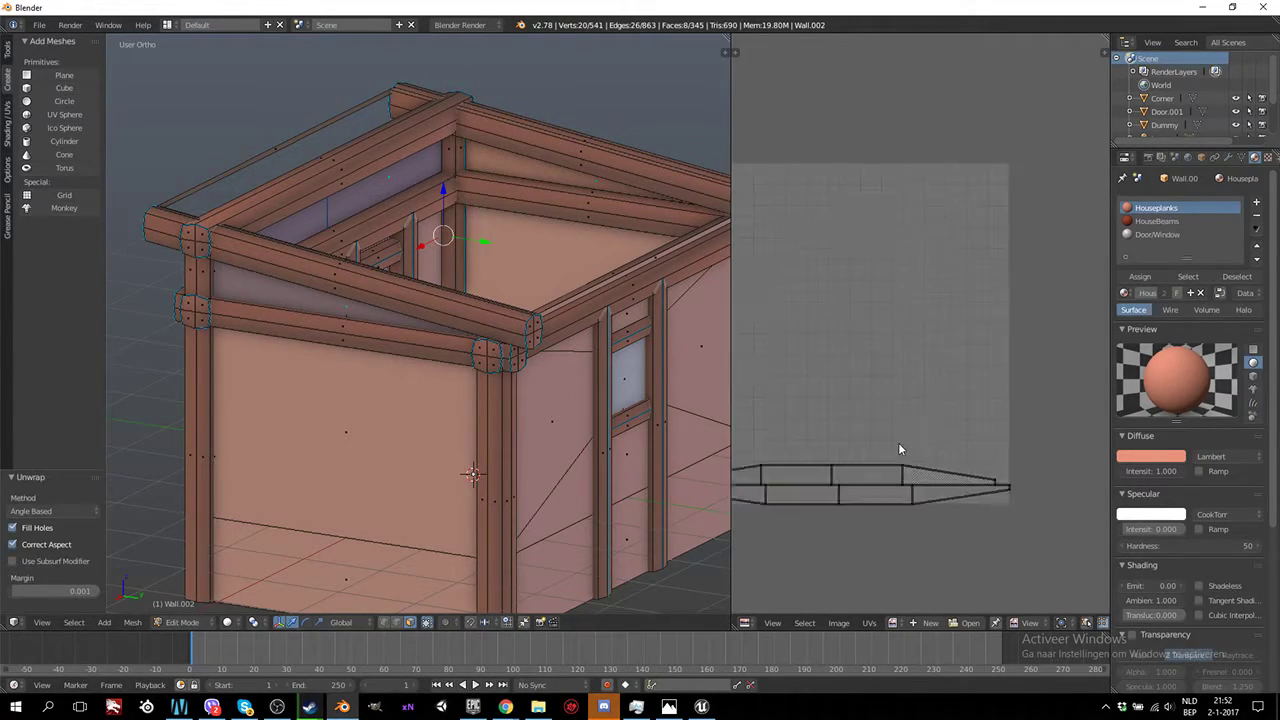
pyautogui.scroll(2, 878, 473)
pyautogui.moveTo(878, 473); pyautogui.dragTo(968, 348, button='middle')
pyautogui.rightClick(928, 356)
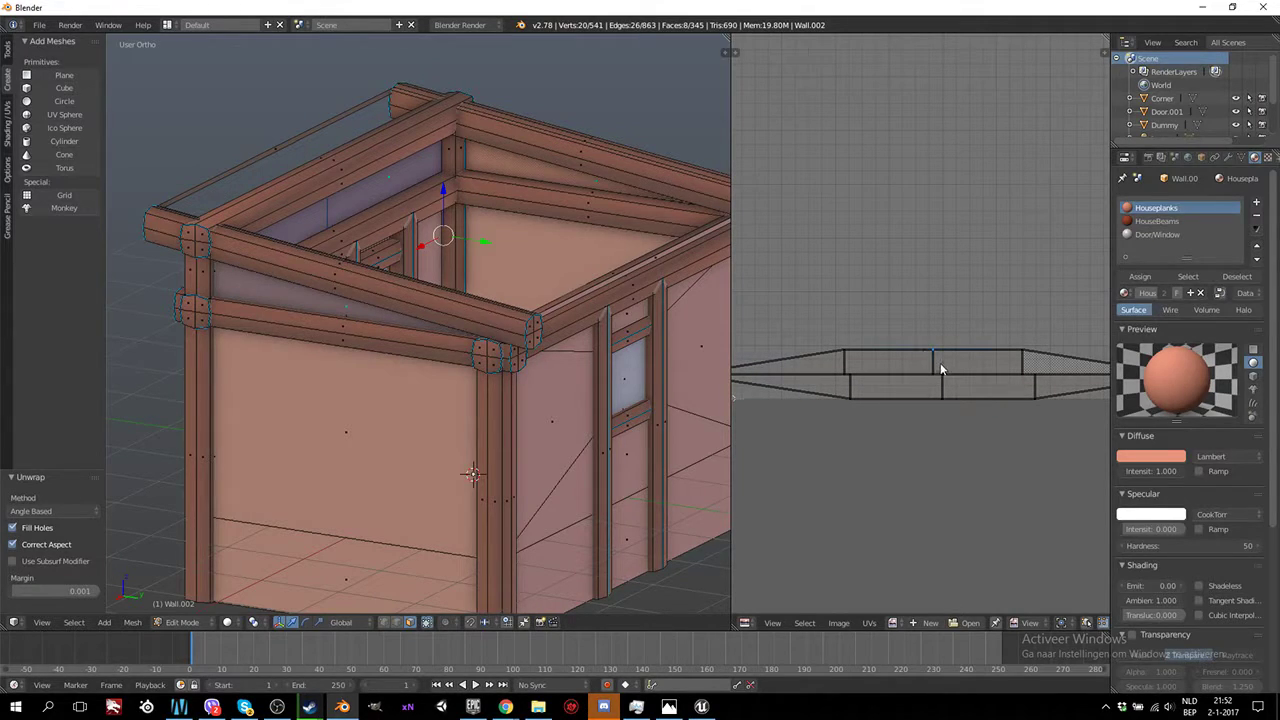
pyautogui.press('l')
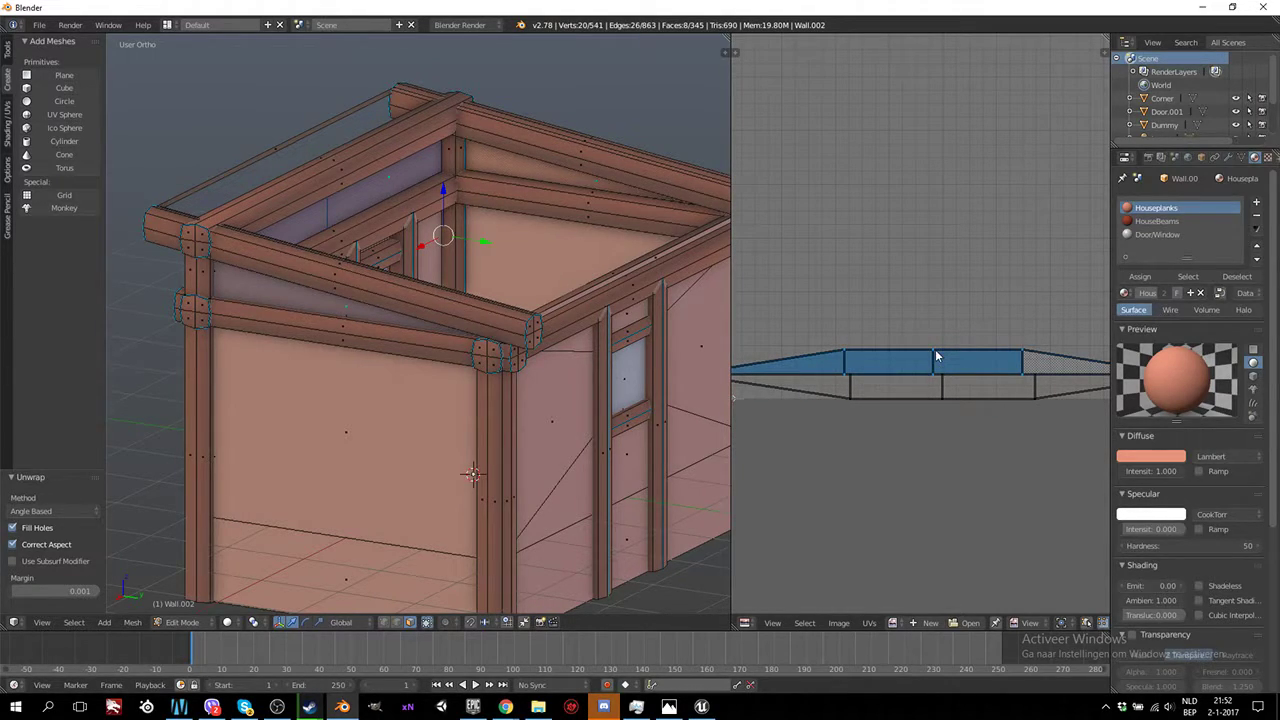
pyautogui.press('g')
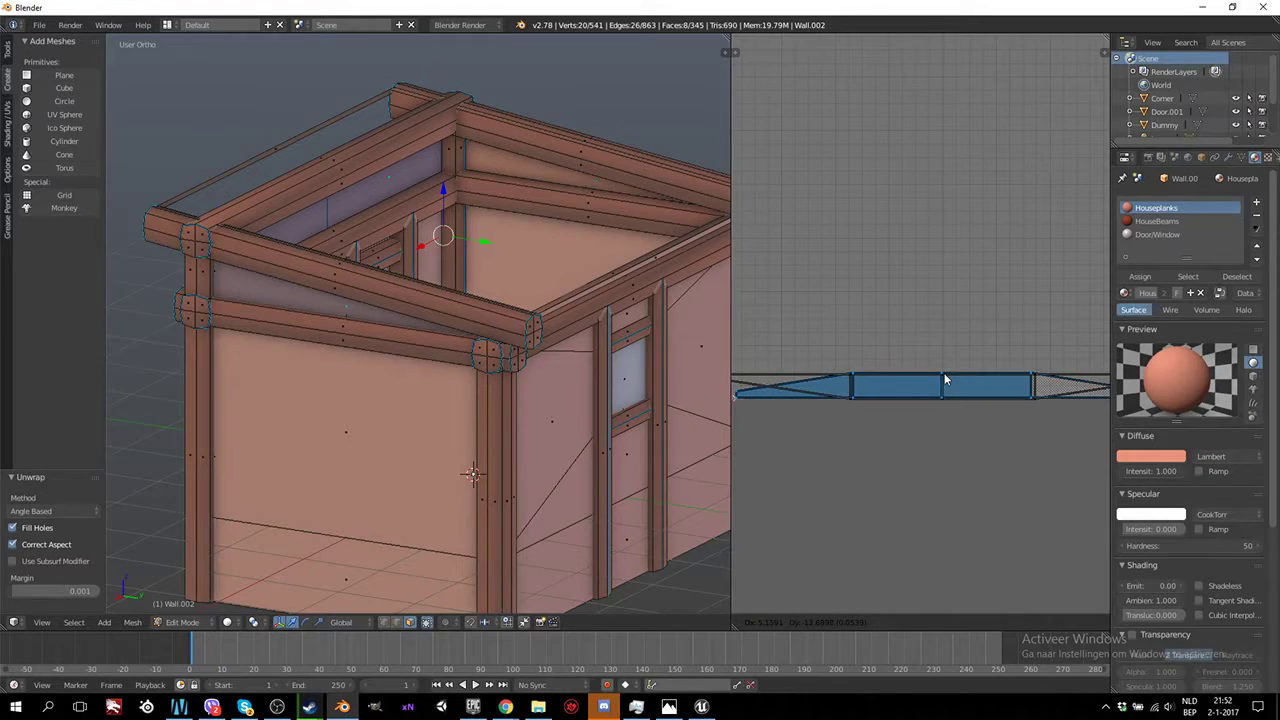
pyautogui.click(944, 374)
# Move the combined strip just below the image square, clear of other wall islands
pyautogui.scroll(-5, 944, 335)
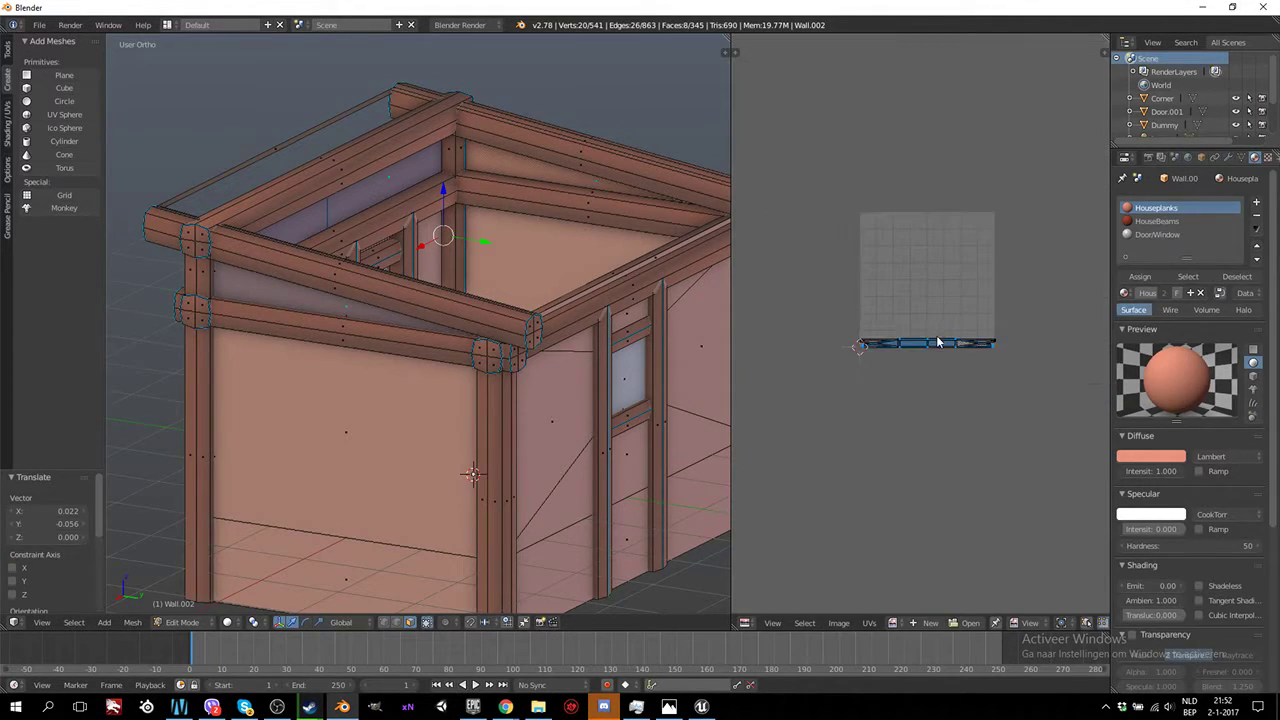
pyautogui.scroll(2, 942, 340)
pyautogui.press('a')
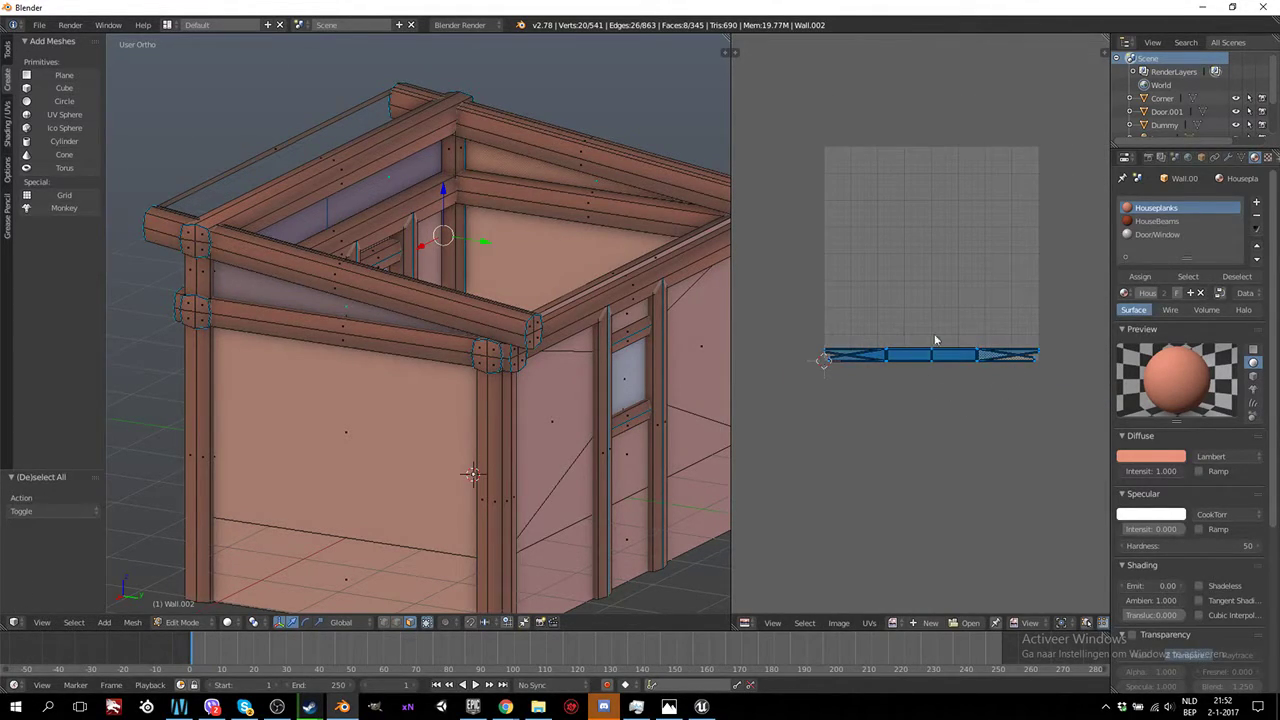
pyautogui.press('g')
pyautogui.click(938, 386)
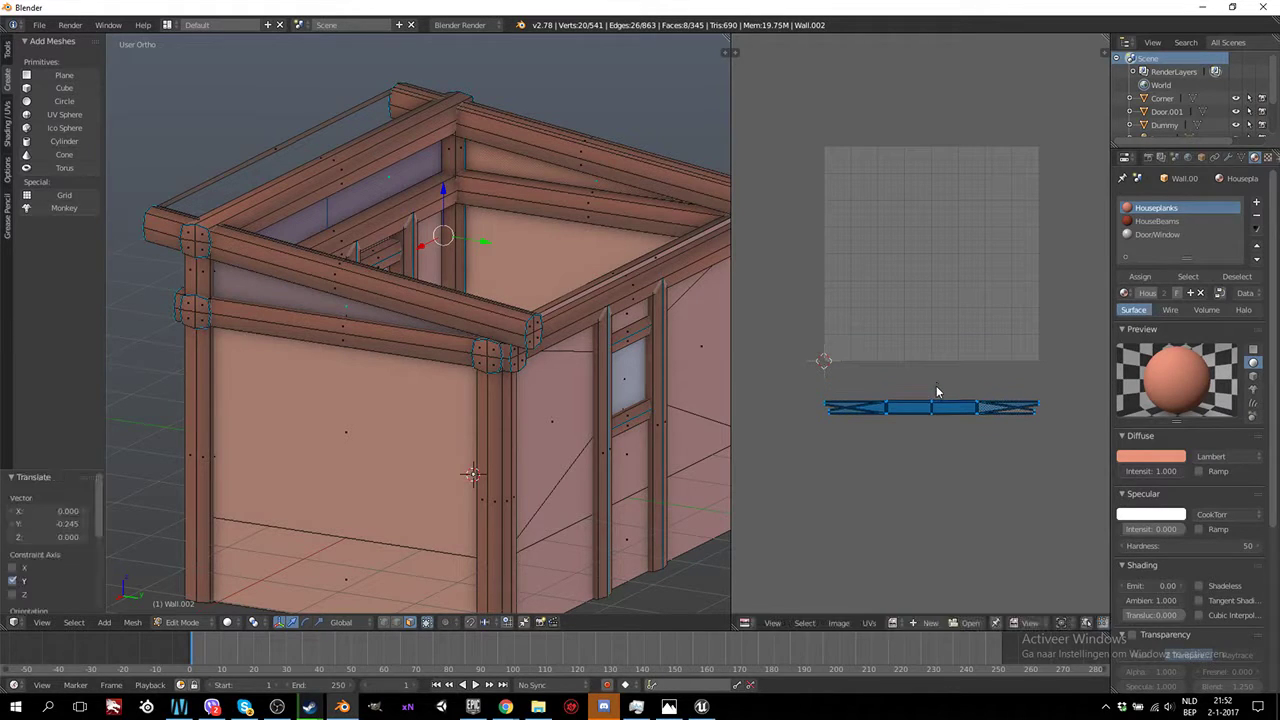
pyautogui.press('Tab')
pyautogui.moveTo(621, 341)
pyautogui.mouseDown(button='middle')
pyautogui.moveTo(507, 341)
pyautogui.moveTo(545, 360)
pyautogui.moveTo(563, 357)
pyautogui.moveTo(559, 342)
pyautogui.mouseUp(button='middle')
pyautogui.press('Tab')
pyautogui.keyDown('shift'); pyautogui.scroll(-5, 555, 345); pyautogui.keyUp('shift')
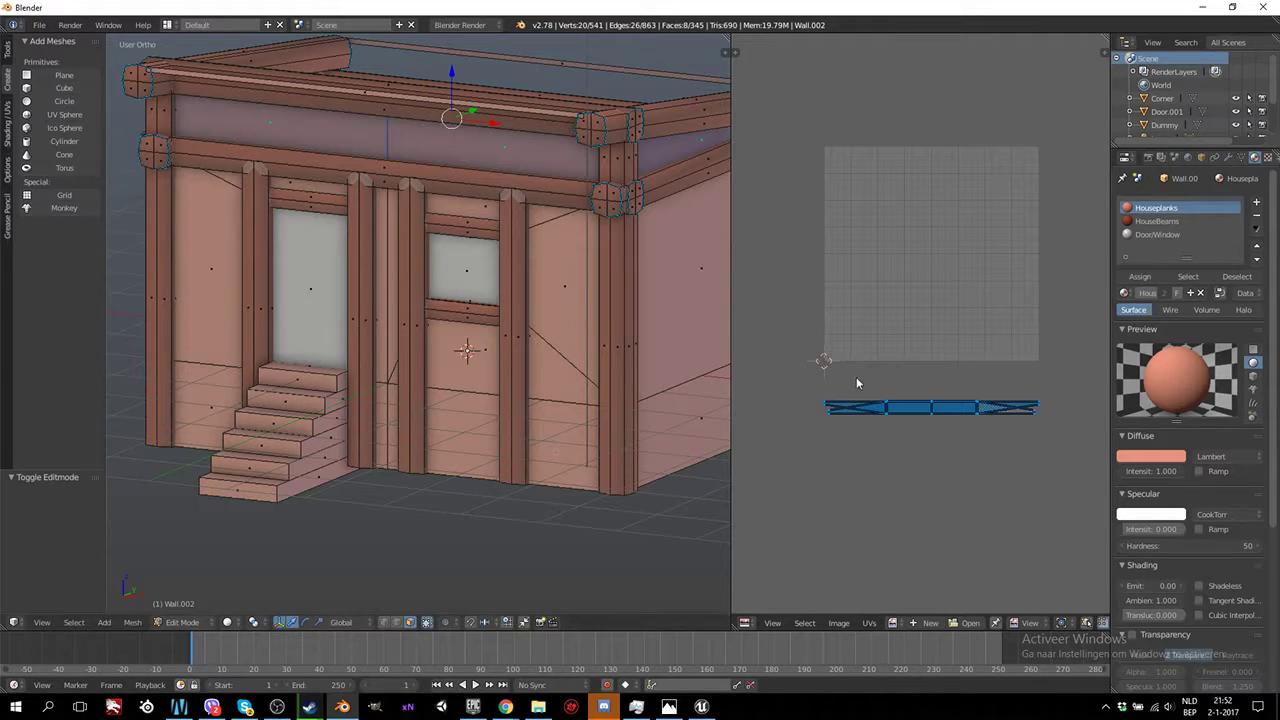
# Select the lower wall faces around the house and unwrap them from the front view
pyautogui.keyDown('shift'); pyautogui.rightClick(561, 445); pyautogui.keyUp('shift')
pyautogui.keyDown('shift'); pyautogui.rightClick(663, 434); pyautogui.keyUp('shift')
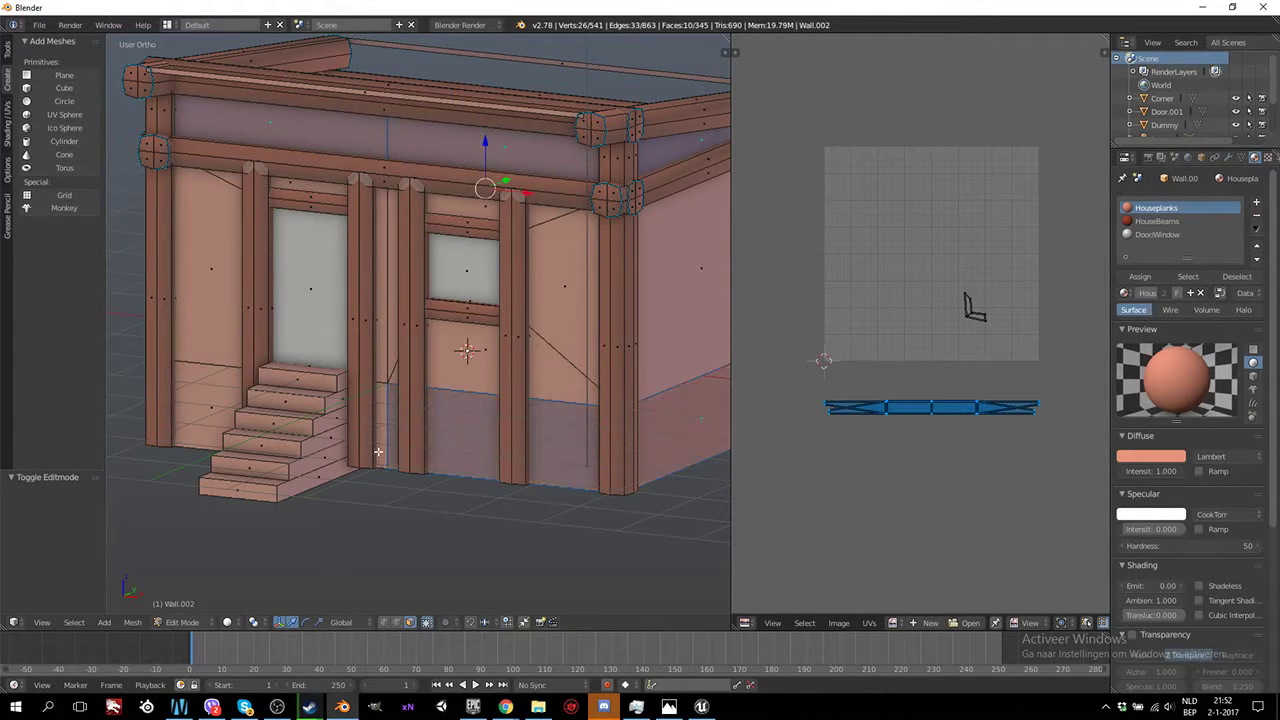
pyautogui.moveTo(374, 451); pyautogui.dragTo(417, 430, button='middle')
pyautogui.keyDown('shift'); pyautogui.rightClick(414, 405); pyautogui.keyUp('shift')
pyautogui.keyDown('shift'); pyautogui.rightClick(220, 420); pyautogui.keyUp('shift')
pyautogui.moveTo(222, 404)
pyautogui.mouseDown(button='middle')
pyautogui.moveTo(304, 434)
pyautogui.moveTo(323, 360)
pyautogui.moveTo(347, 418)
pyautogui.moveTo(580, 448)
pyautogui.mouseUp(button='middle')
pyautogui.keyDown('shift'); pyautogui.rightClick(550, 450); pyautogui.keyUp('shift')
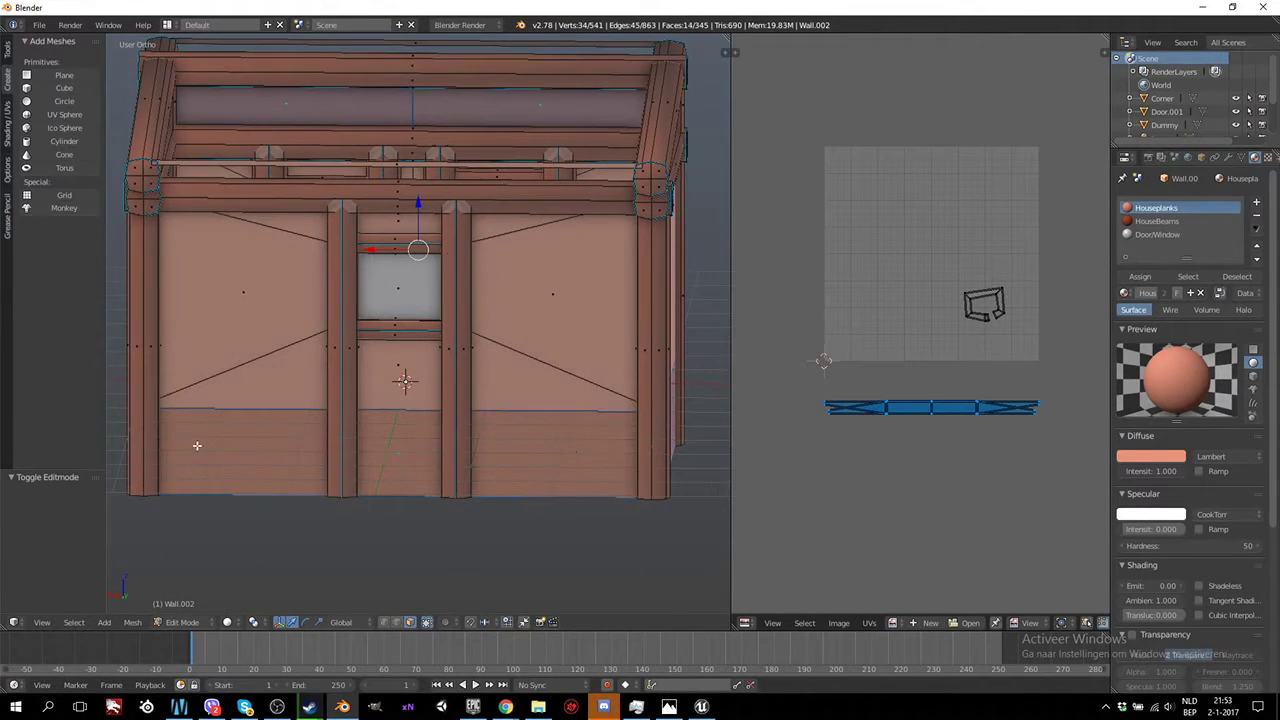
pyautogui.moveTo(198, 446); pyautogui.dragTo(476, 445, button='middle')
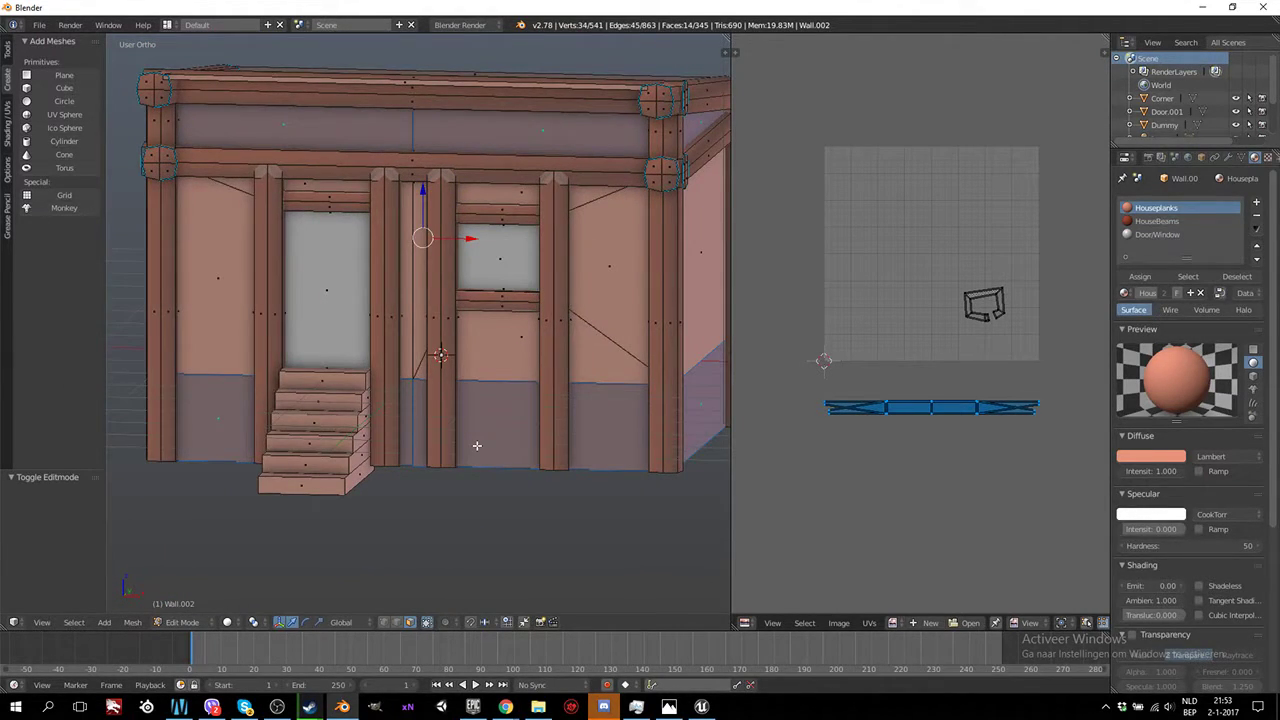
pyautogui.press('KP_1')
pyautogui.scroll(-2, 559, 391)
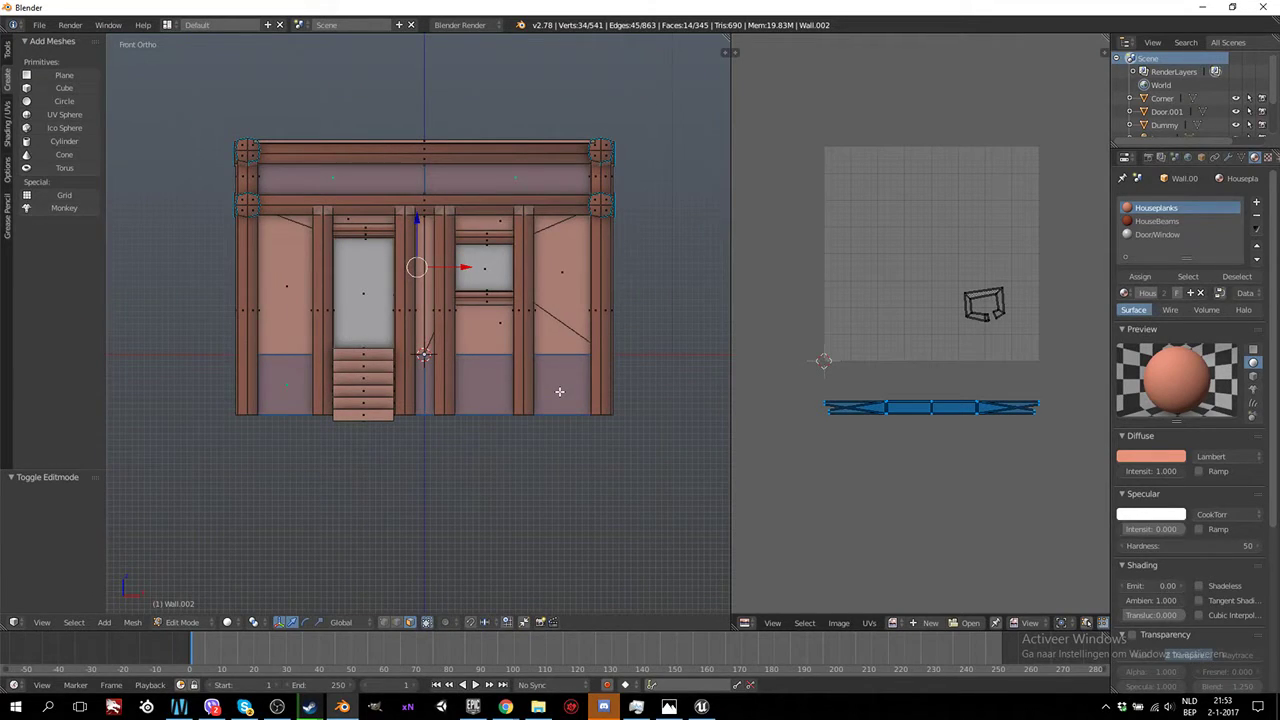
pyautogui.press('u')
pyautogui.click(558, 392)
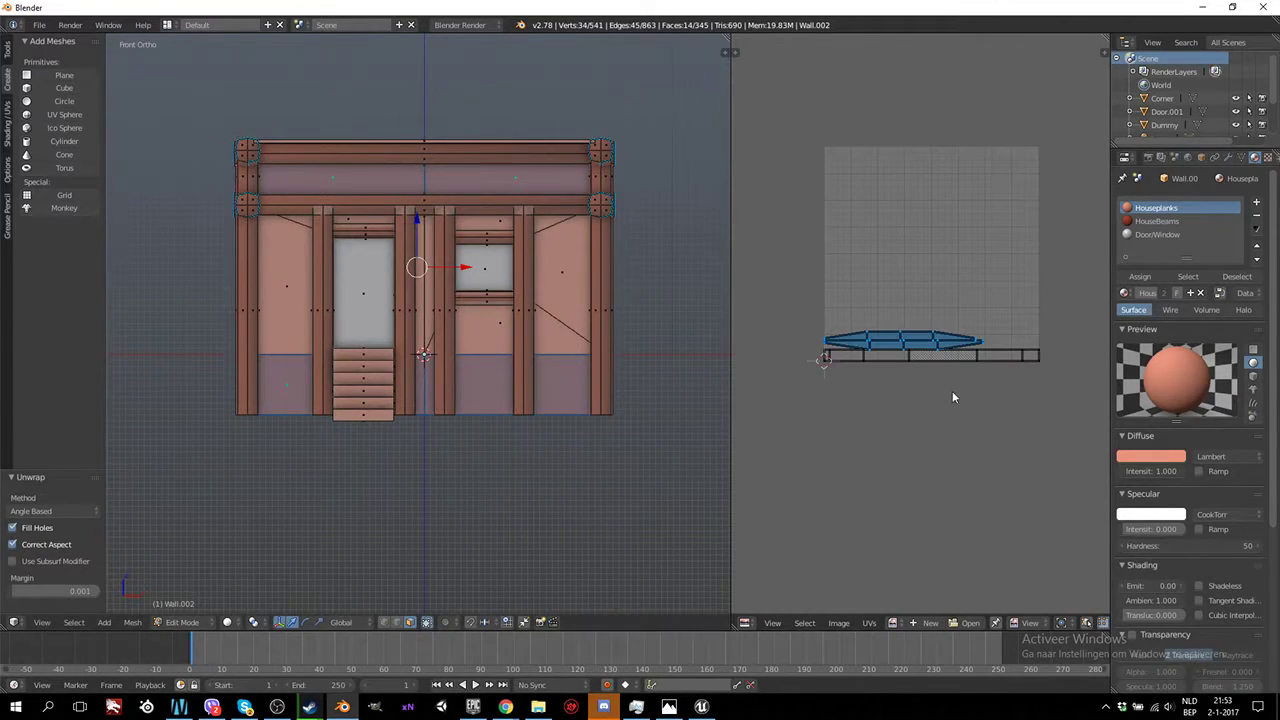
# Move the lower and upper UV bands together into one long strip
pyautogui.scroll(3, 952, 391)
pyautogui.scroll(-2, 952, 397)
pyautogui.scroll(-1, 990, 401)
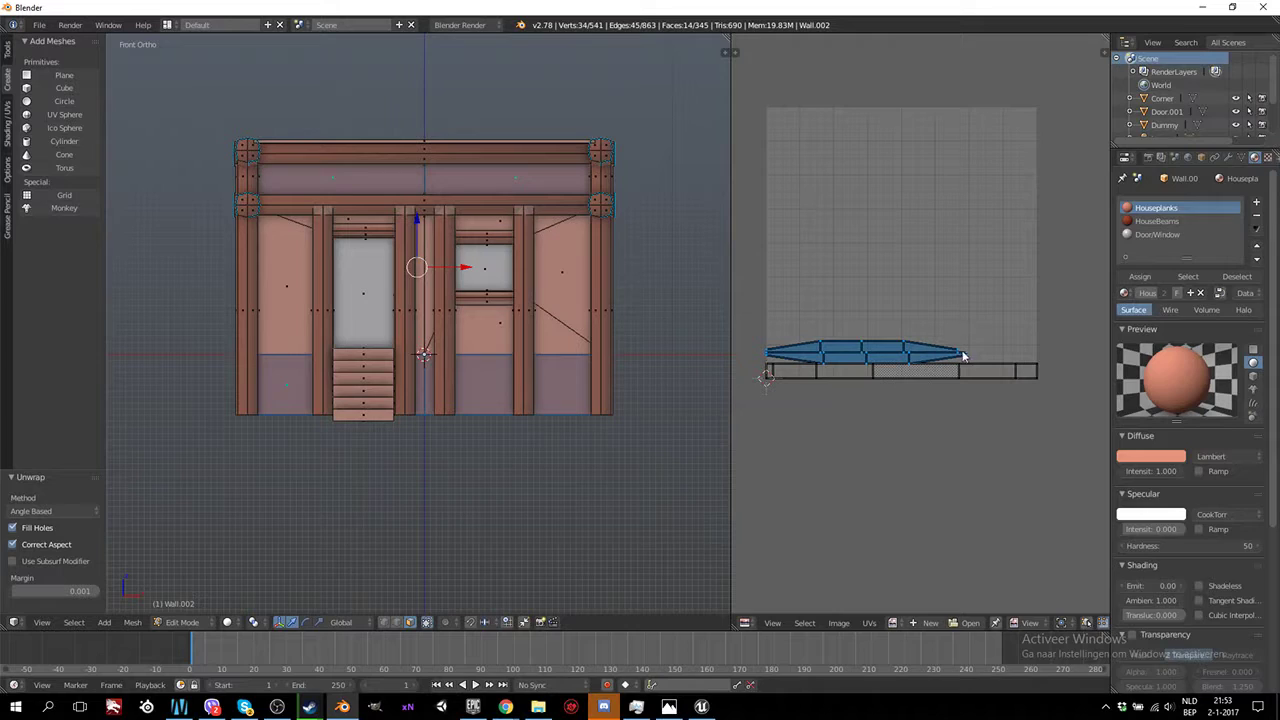
pyautogui.rightClick(962, 357)
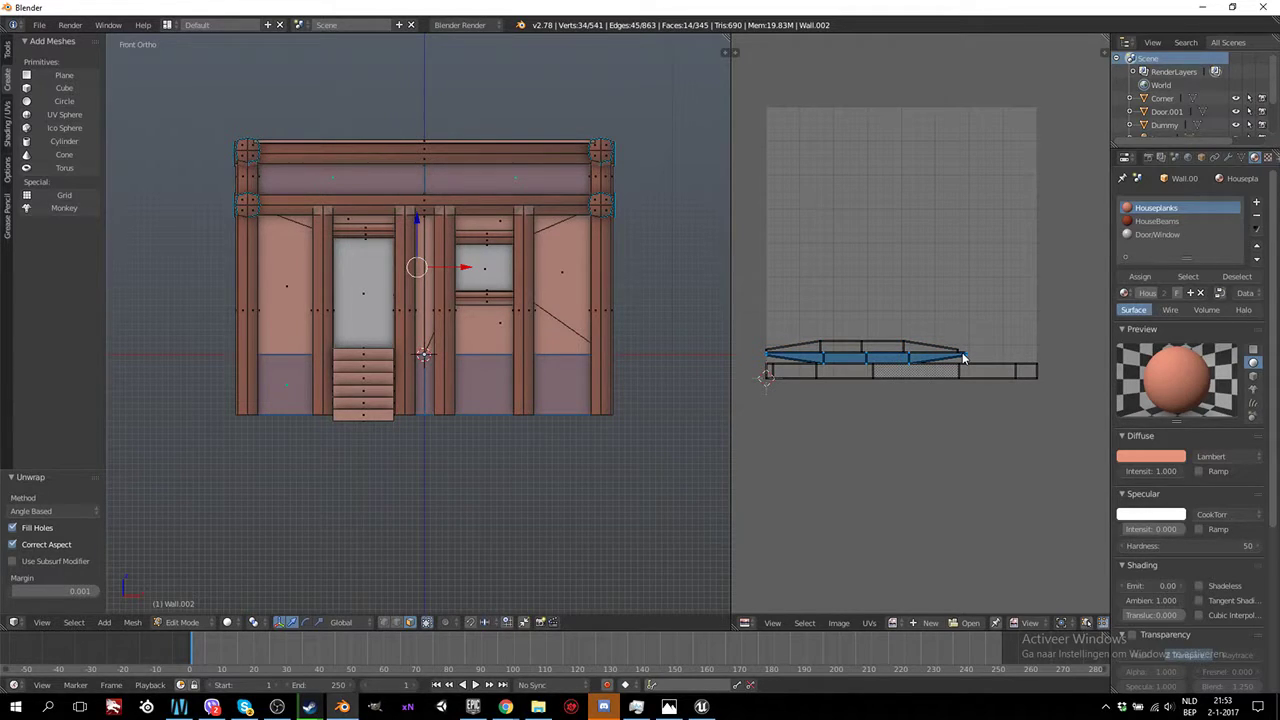
pyautogui.press('g')
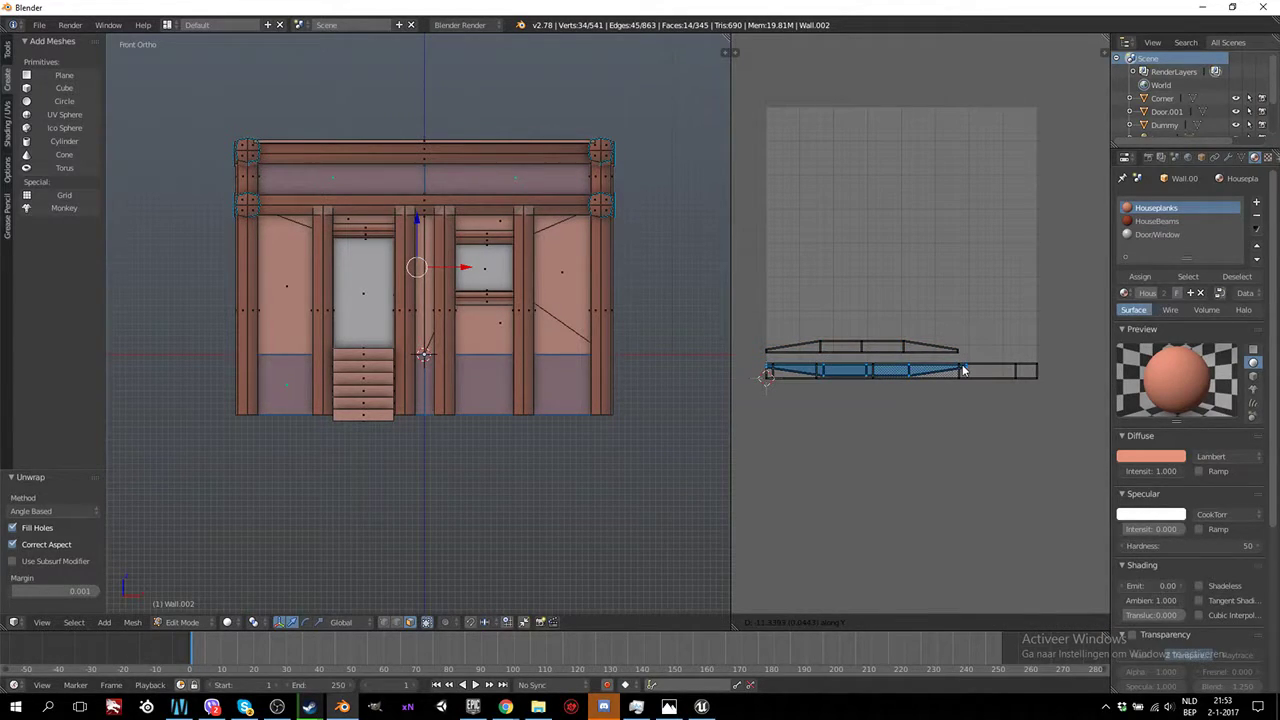
pyautogui.click(963, 371)
pyautogui.press('a')
pyautogui.rightClick(956, 353)
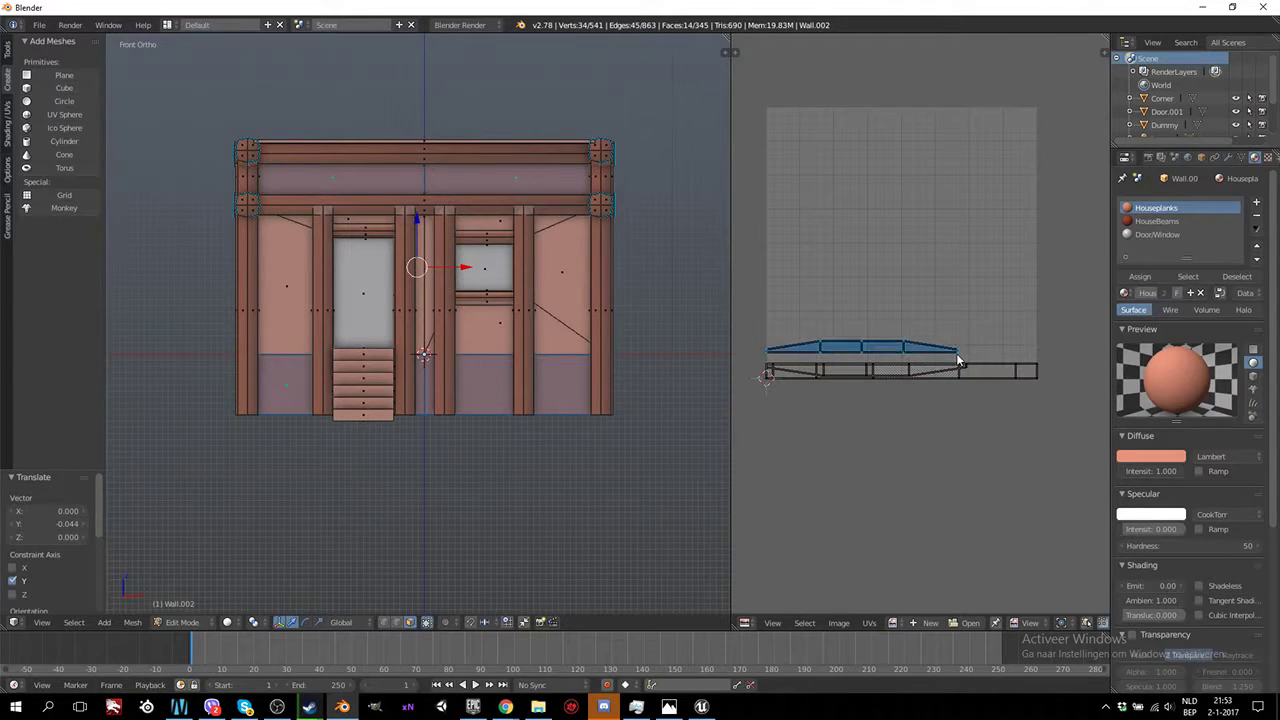
pyautogui.press('g')
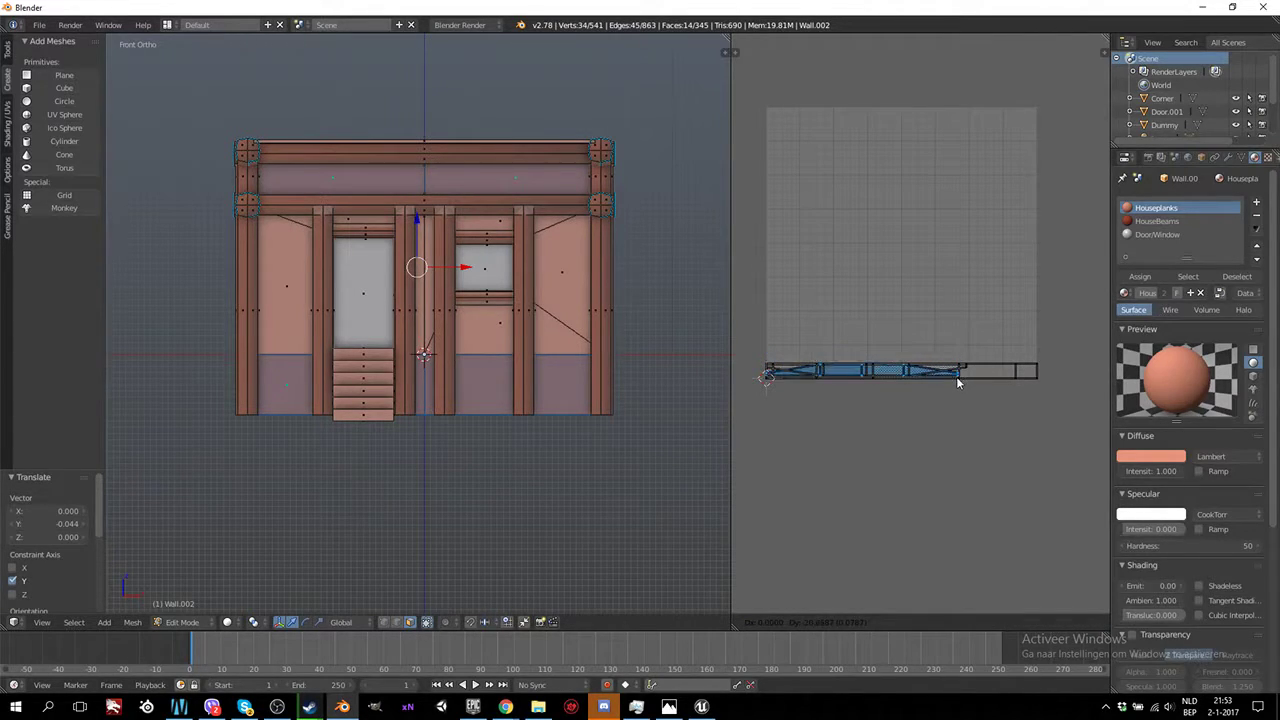
pyautogui.click(1044, 365)
# Shift the whole strip 0.25 down so it sits just below the image square
pyautogui.press('a')
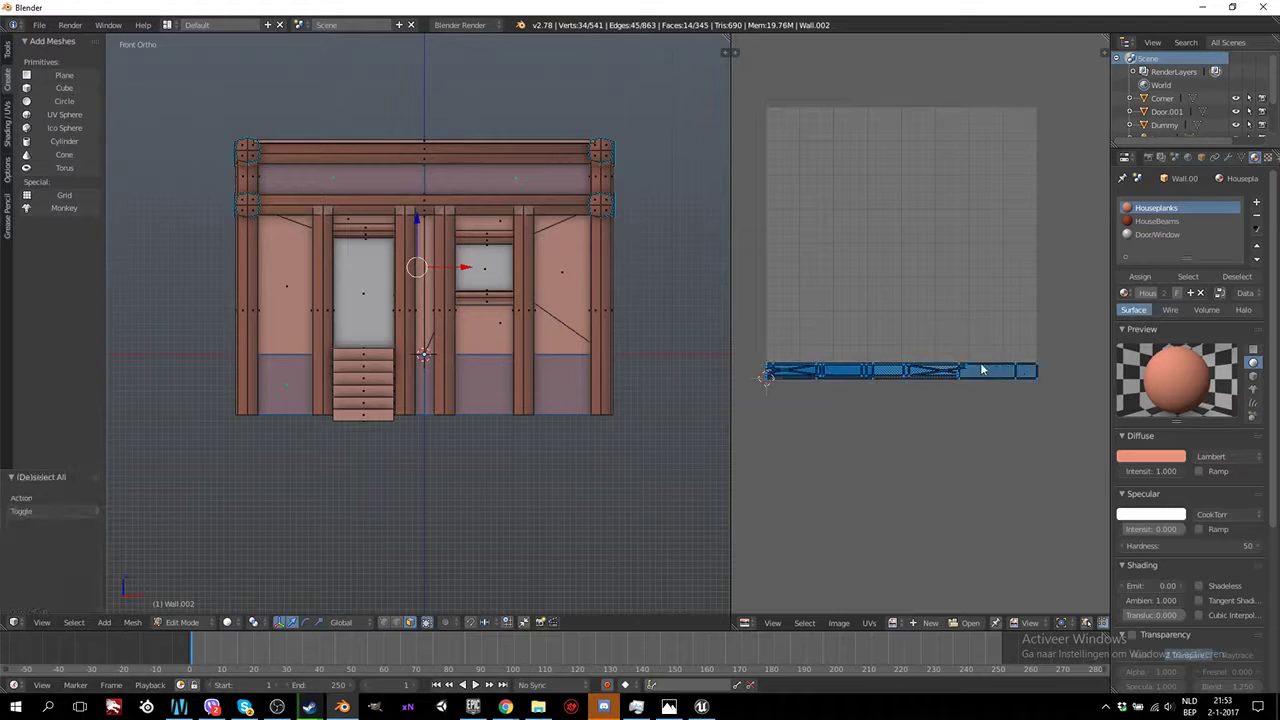
pyautogui.press('g')
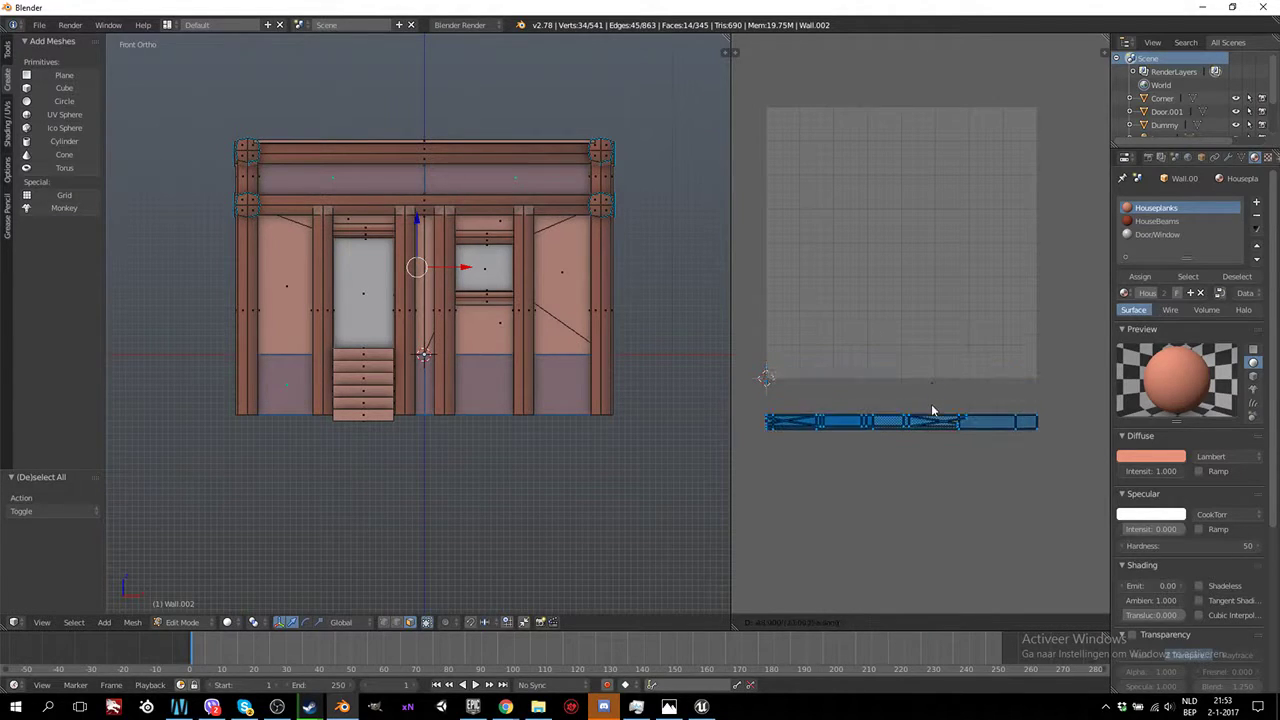
pyautogui.click(931, 416)
pyautogui.moveTo(620, 280); pyautogui.dragTo(537, 323, button='middle')
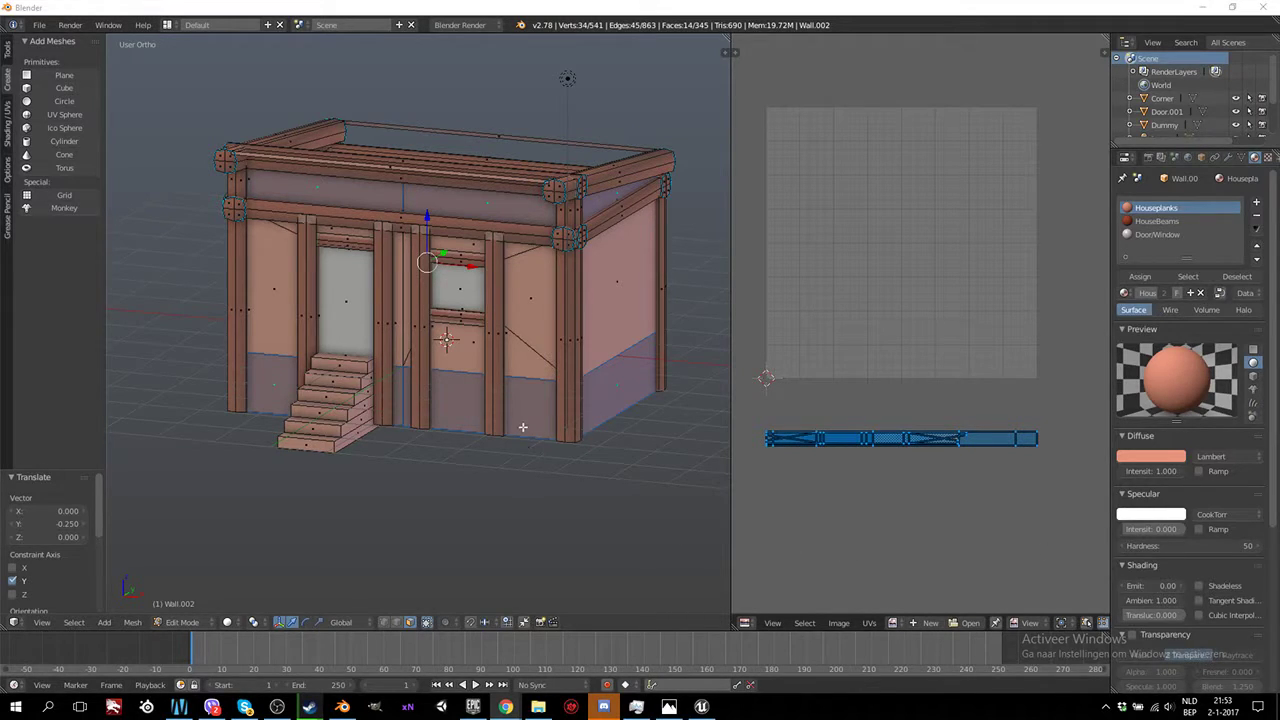
pyautogui.moveTo(571, 387)
pyautogui.mouseDown(button='middle')
pyautogui.moveTo(488, 380)
pyautogui.moveTo(537, 377)
pyautogui.mouseUp(button='middle')
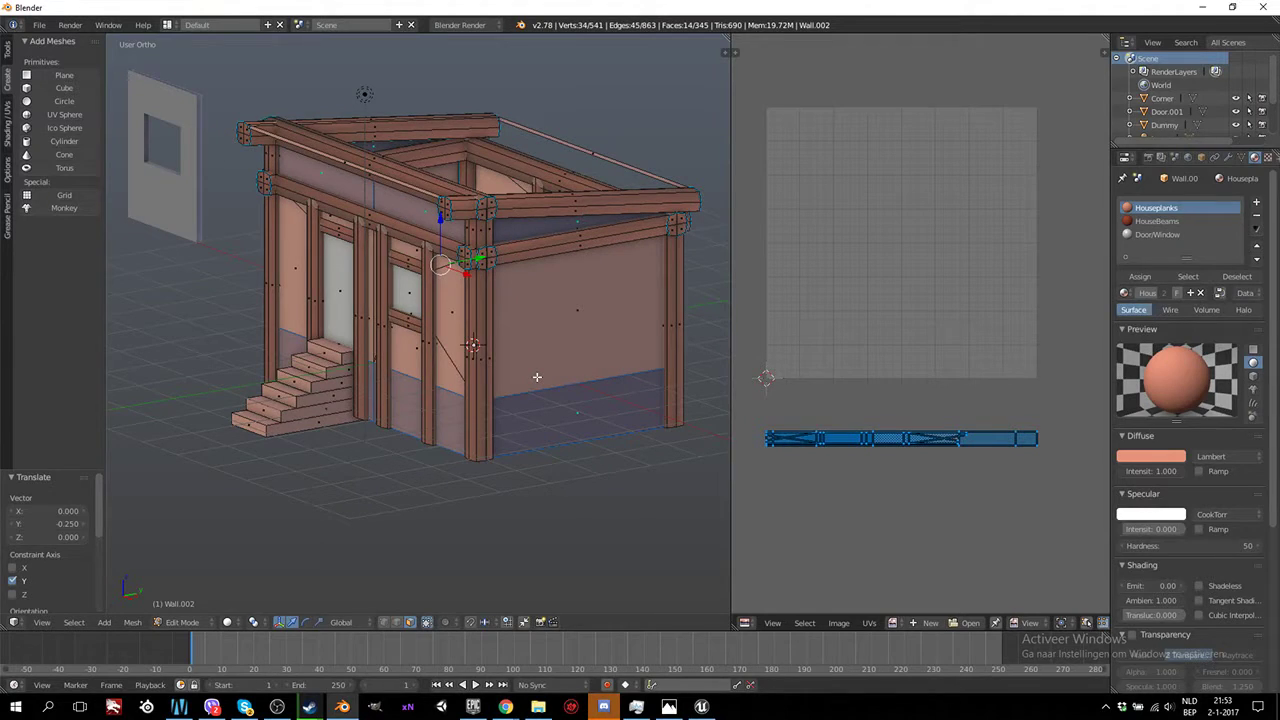
# Select the door and window faces and return to the front view
pyautogui.press('KP_1')
pyautogui.rightClick(356, 298)
pyautogui.keyDown('shift'); pyautogui.rightClick(480, 292); pyautogui.keyUp('shift')
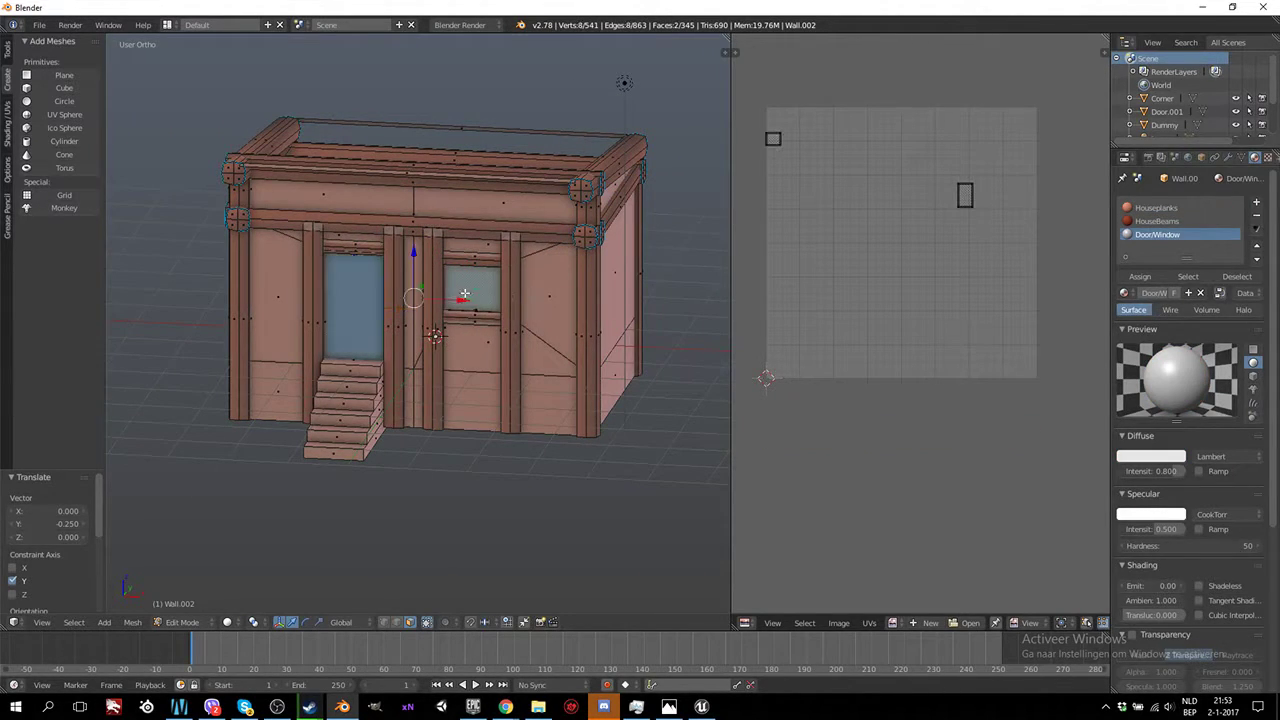
pyautogui.moveTo(480, 292)
pyautogui.mouseDown(button='middle')
pyautogui.moveTo(450, 325)
pyautogui.moveTo(392, 256)
pyautogui.mouseUp(button='middle')
pyautogui.keyDown('shift'); pyautogui.rightClick(355, 254); pyautogui.keyUp('shift')
pyautogui.keyDown('shift'); pyautogui.rightClick(453, 264); pyautogui.keyUp('shift')
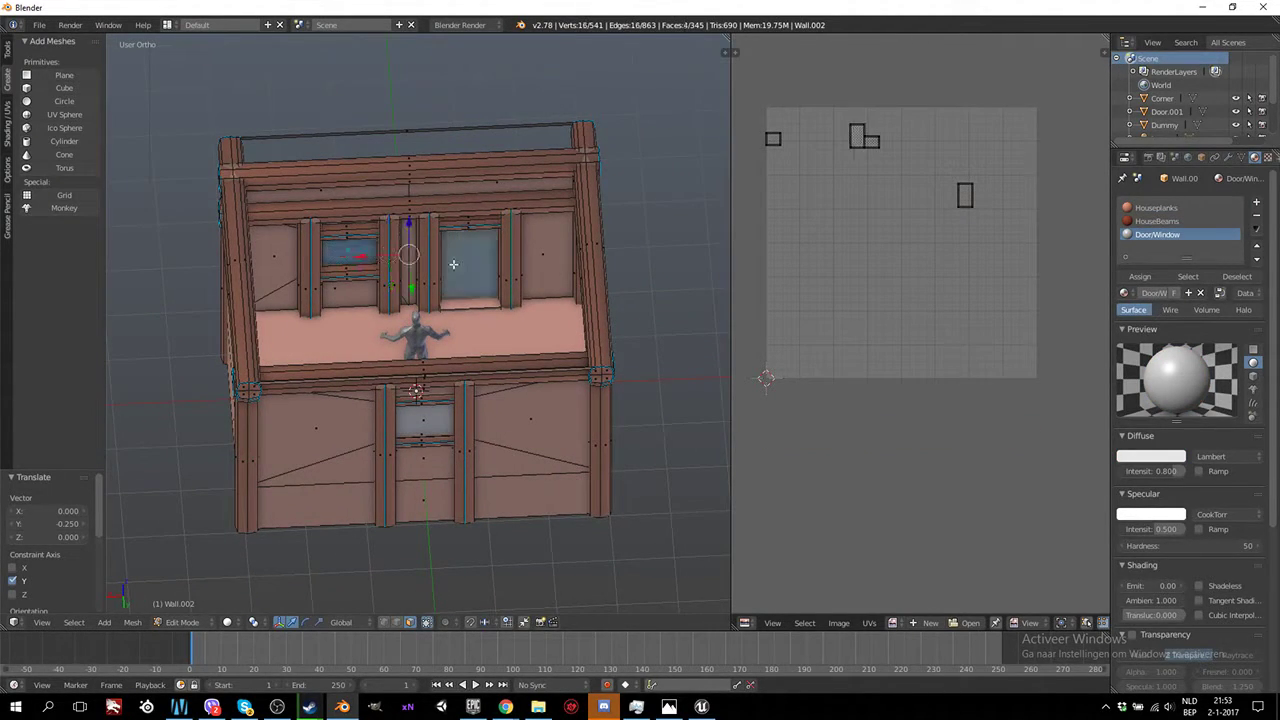
pyautogui.keyDown('shift'); pyautogui.rightClick(437, 418); pyautogui.keyUp('shift')
pyautogui.press('KP_1')
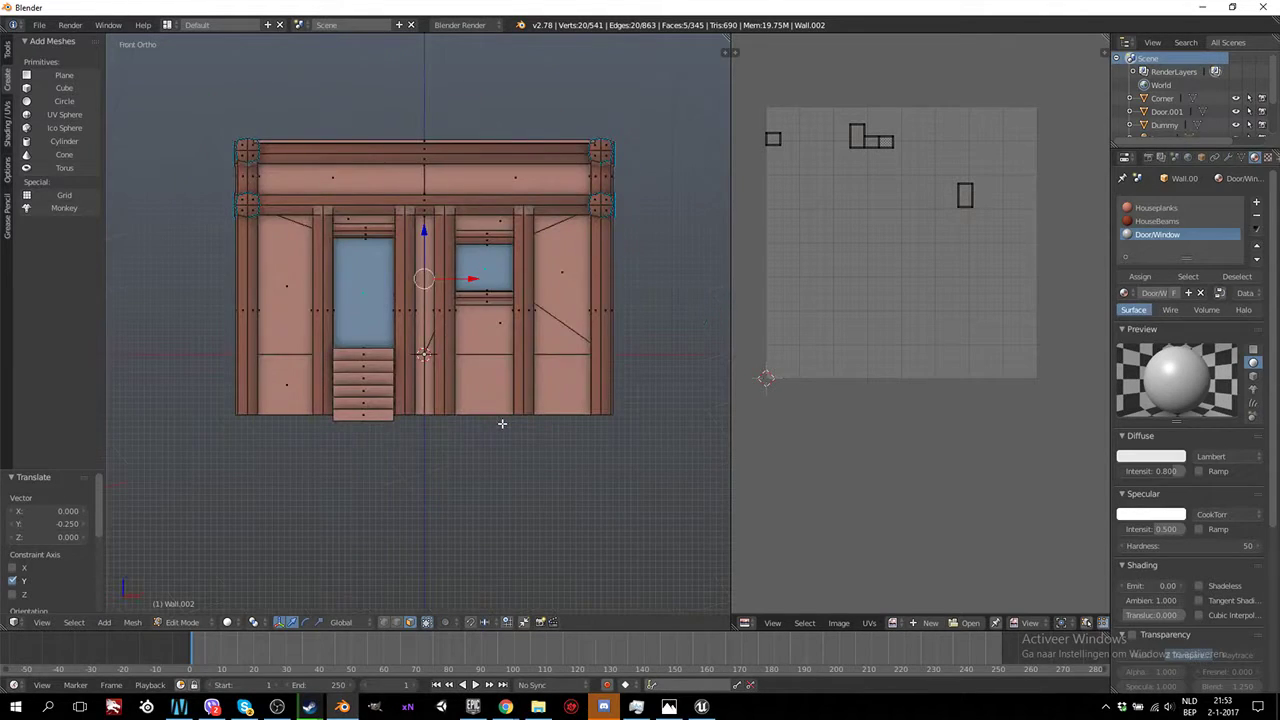
pyautogui.scroll(3, 467, 368)
pyautogui.scroll(1, 467, 368)
# Project the door and window faces from the front and shift the island right
pyautogui.press('u')
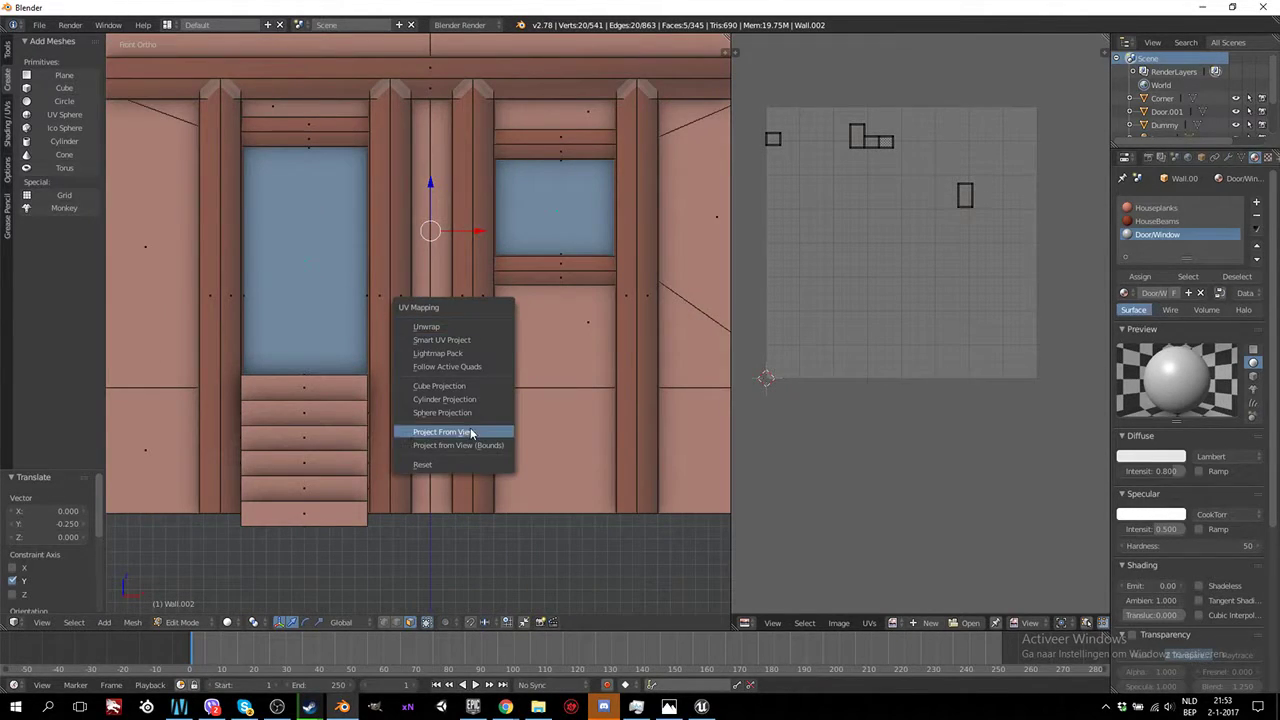
pyautogui.click(476, 428)
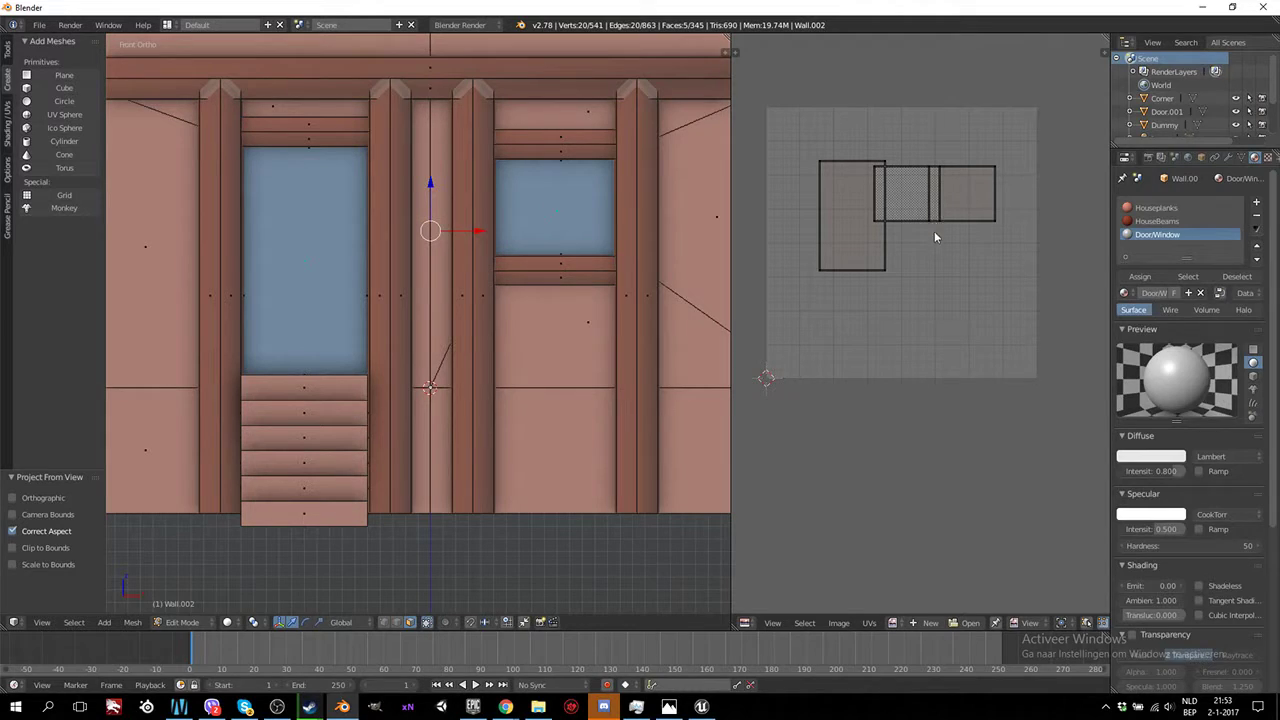
pyautogui.press('Home')
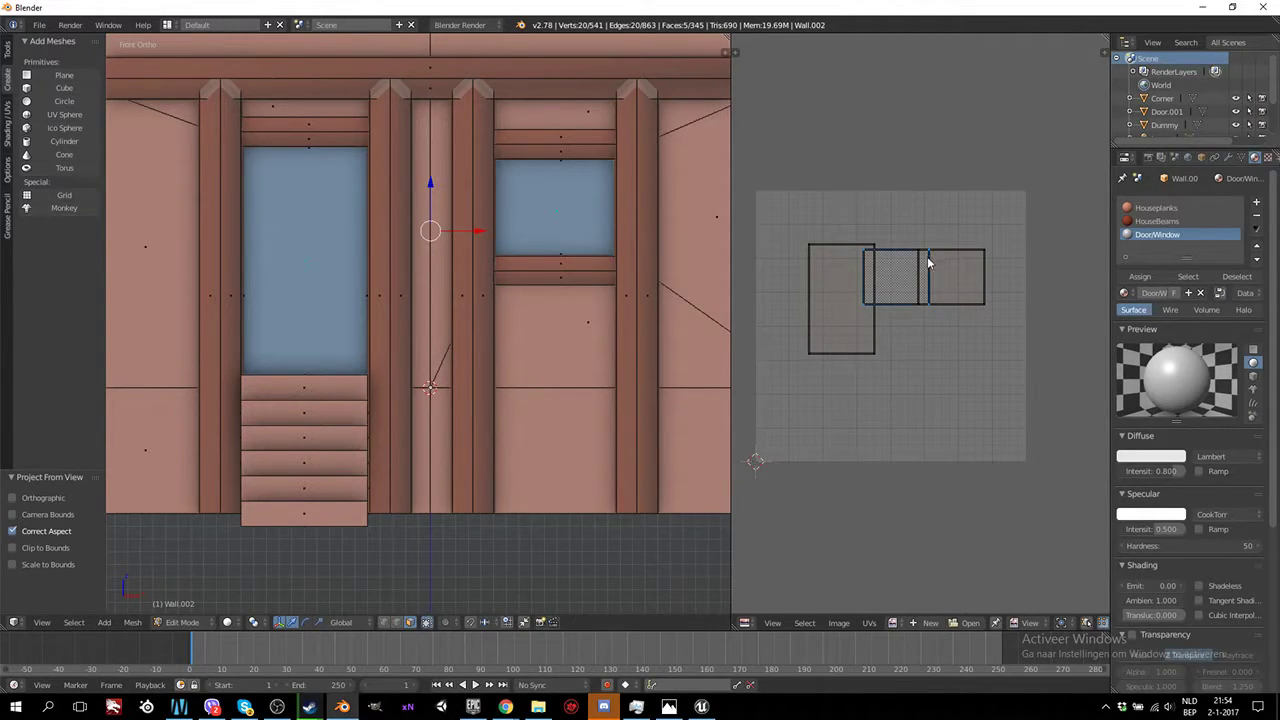
pyautogui.press('g')
pyautogui.press('x')
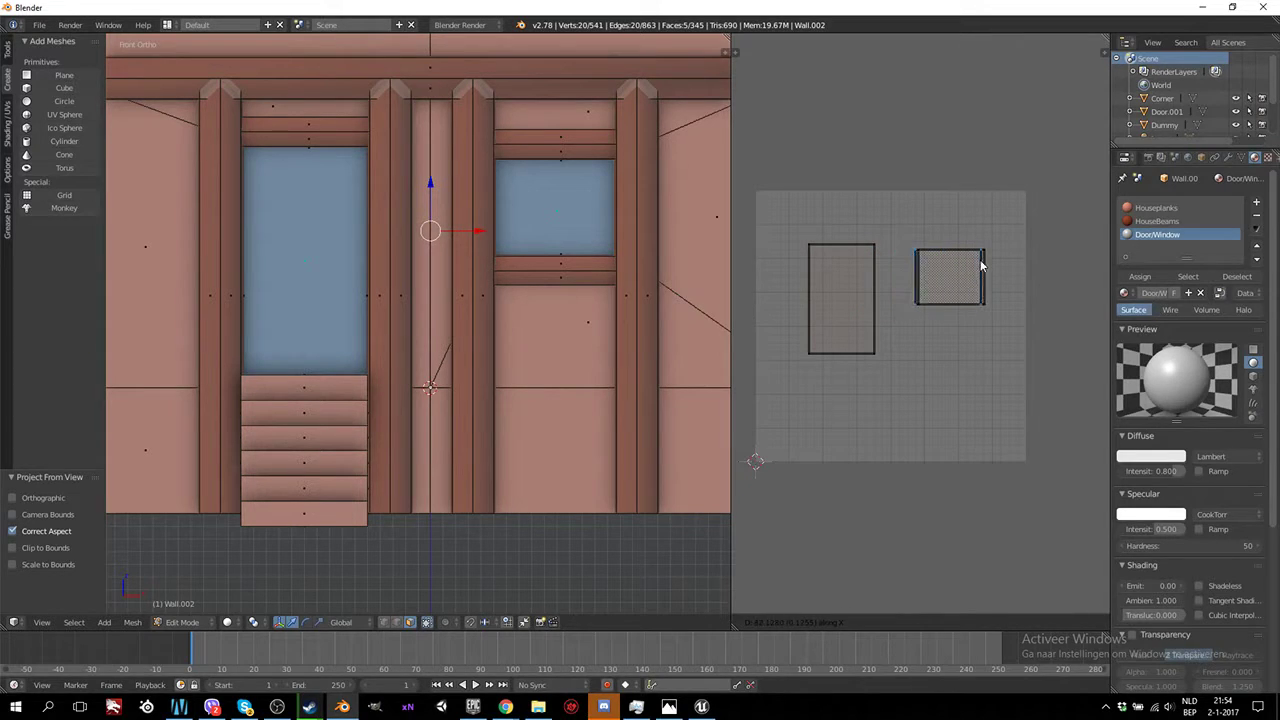
pyautogui.click(983, 265)
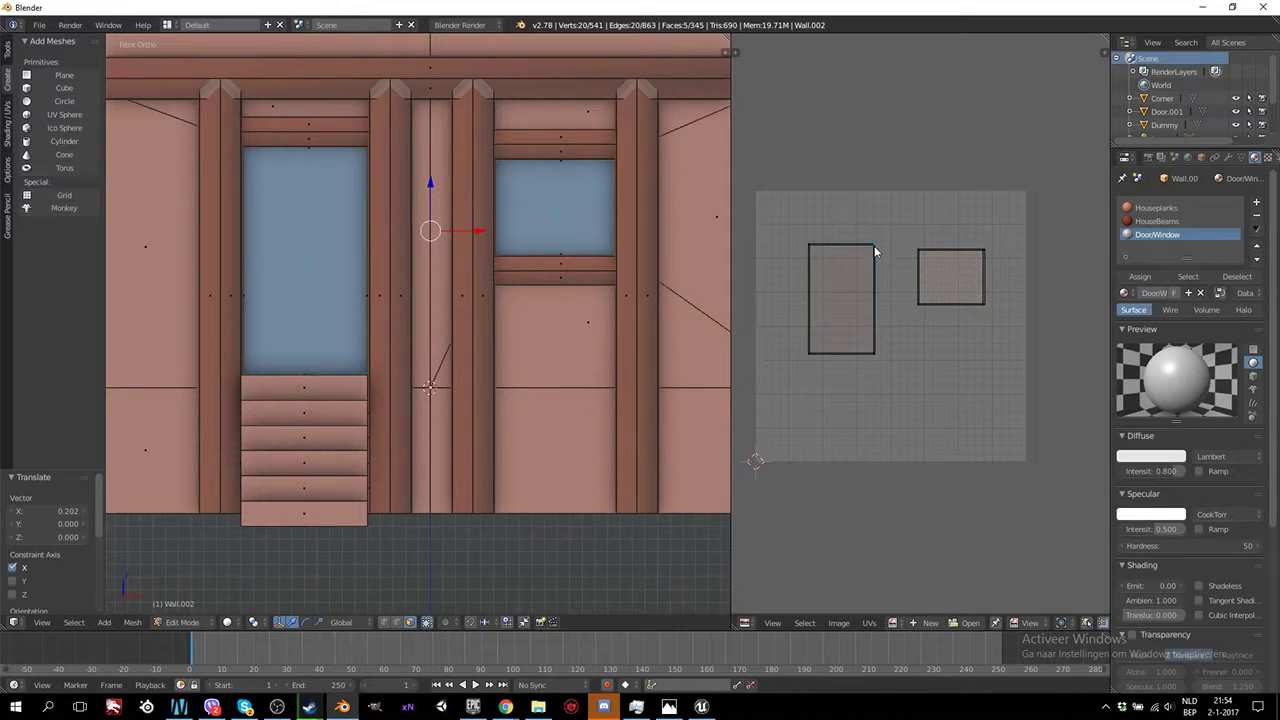
# Box-select the door UV island and move it horizontally under the window island
pyautogui.rightClick(875, 251)
pyautogui.press('g')
pyautogui.rightClick(970, 260)
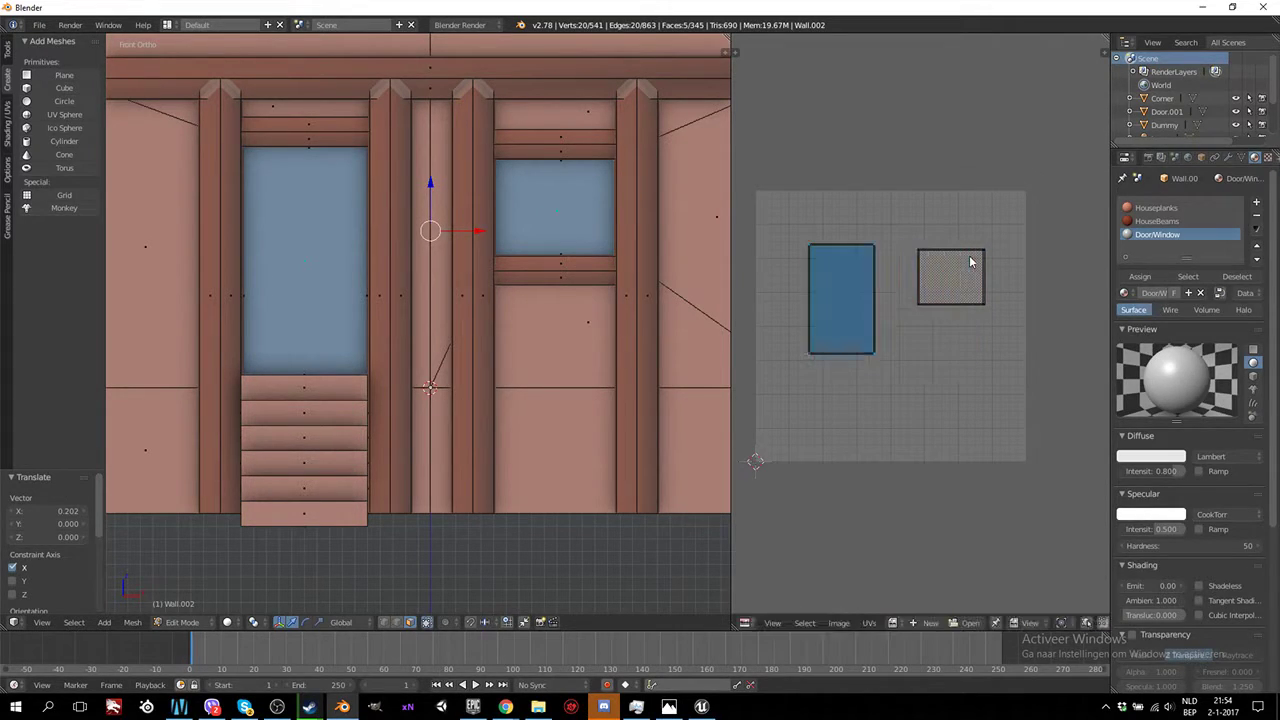
pyautogui.press('b')
pyautogui.moveTo(891, 235); pyautogui.dragTo(783, 446)
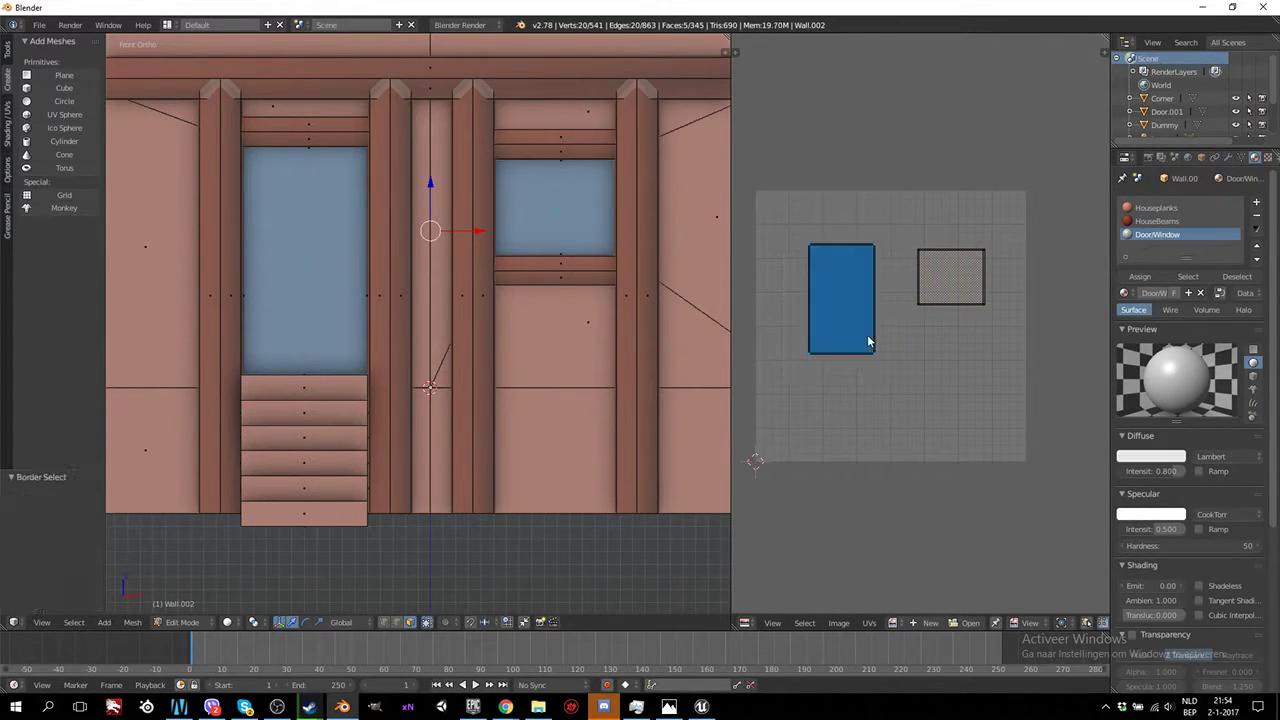
pyautogui.press('g')
pyautogui.press('x')
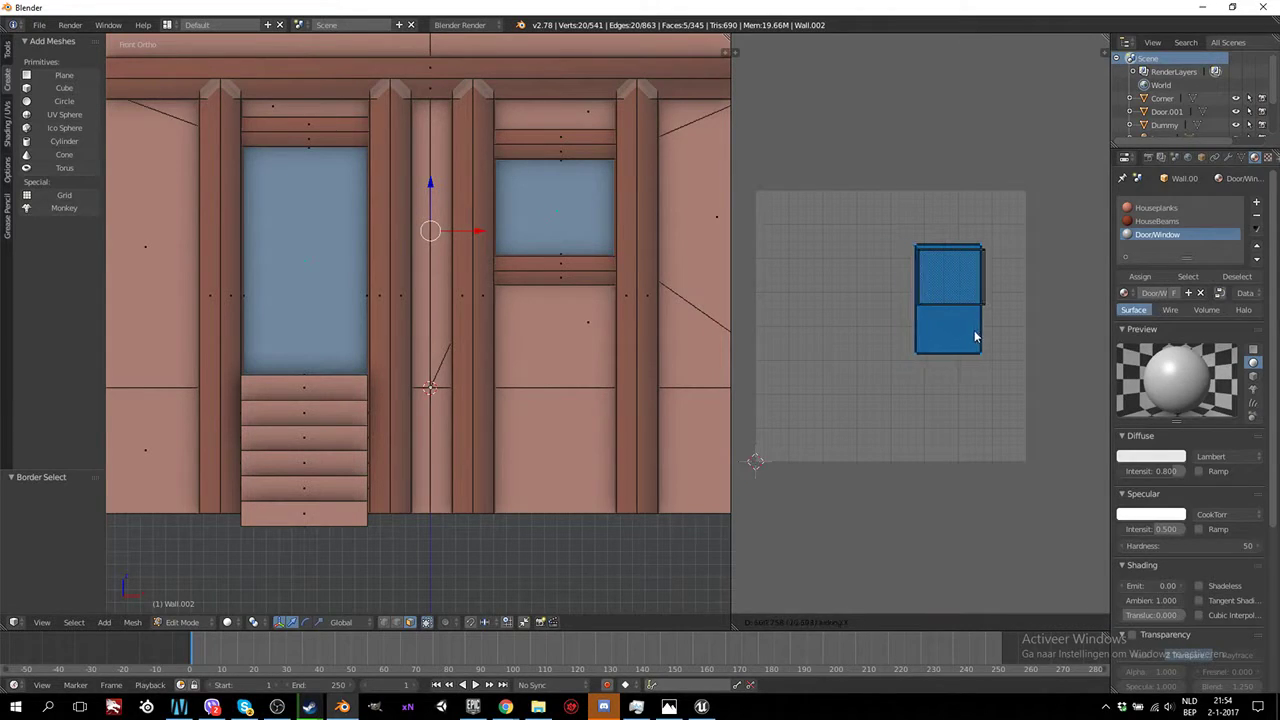
pyautogui.click(976, 337)
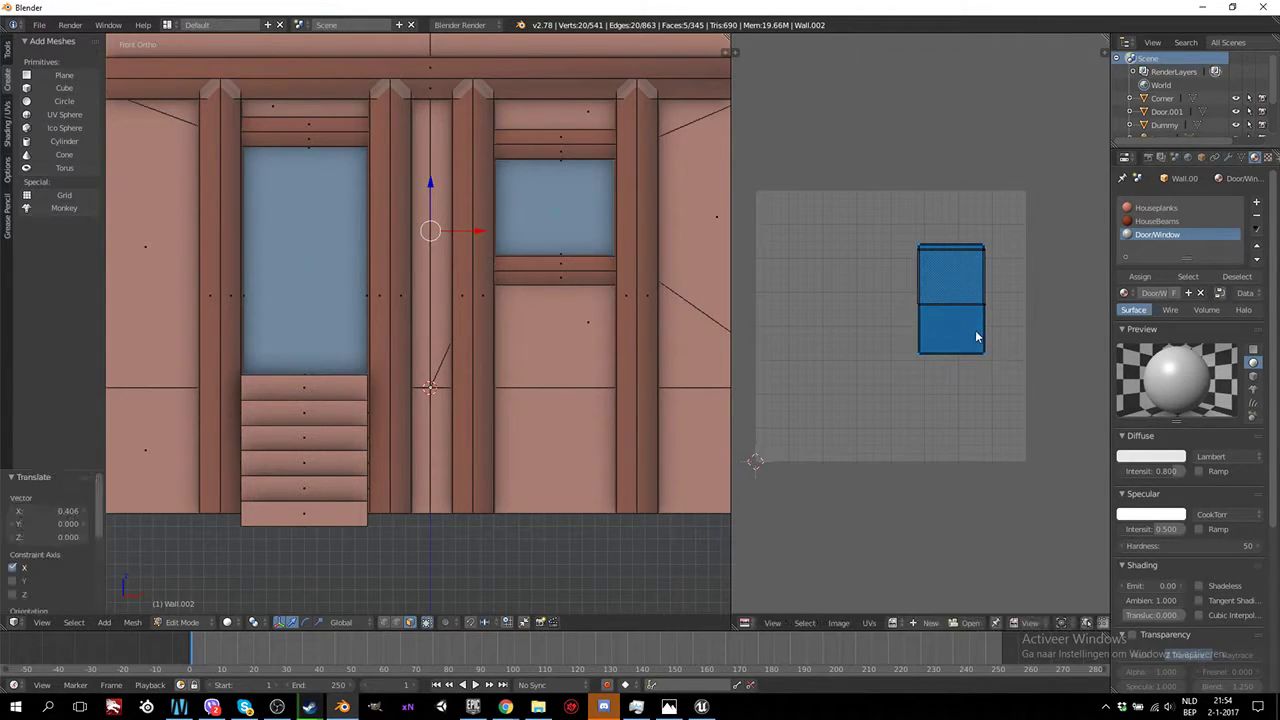
# Move both stacked islands vertically above the image square and leave Edit Mode
pyautogui.scroll(-2, 985, 275)
pyautogui.press('a')
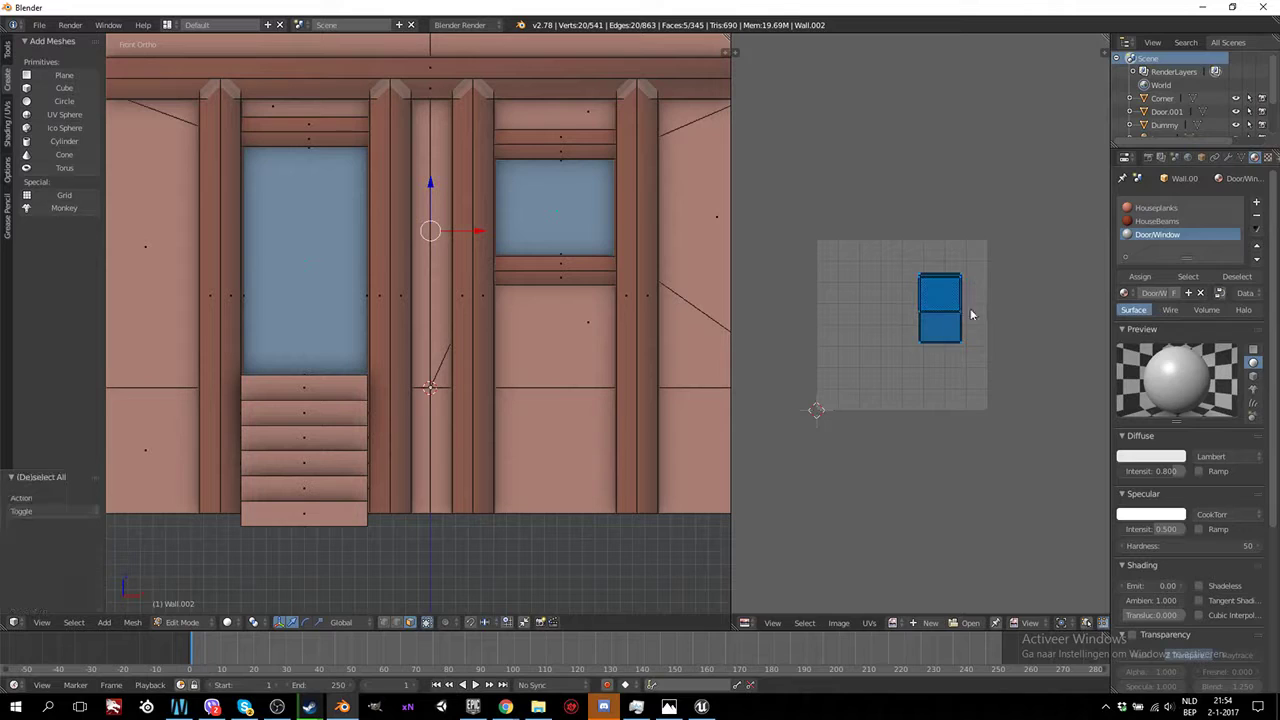
pyautogui.press('g')
pyautogui.press('y')
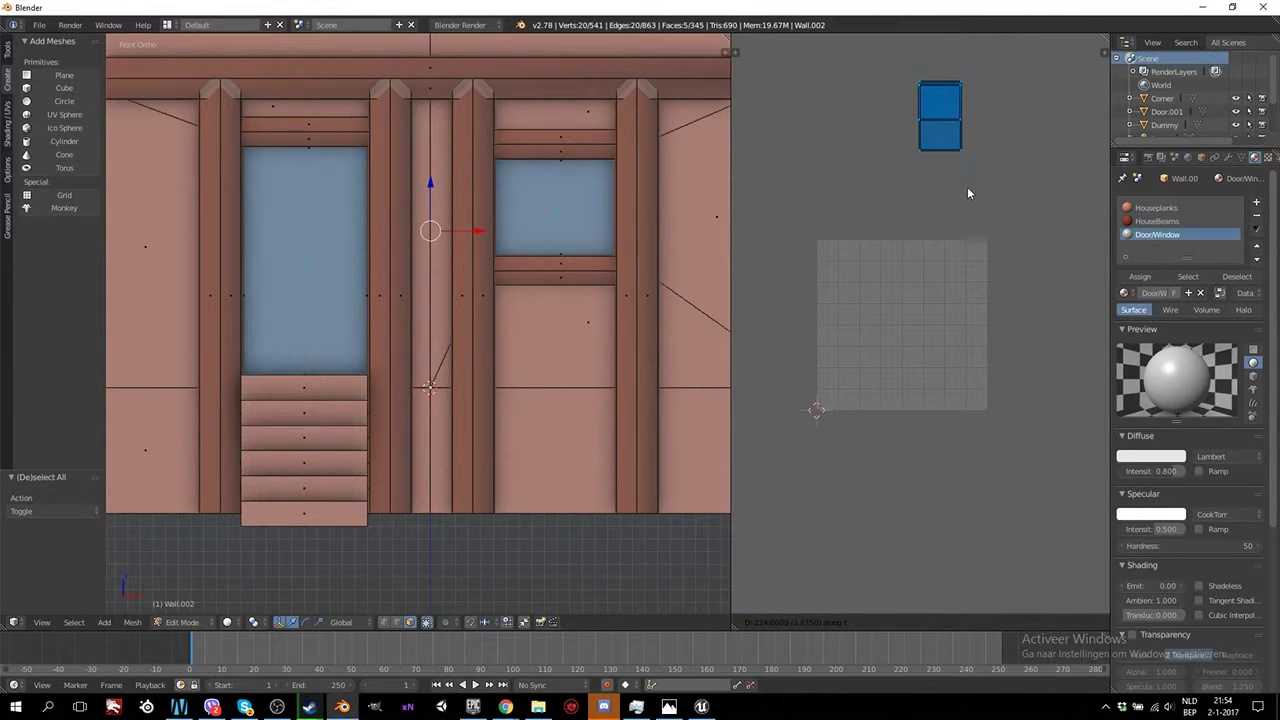
pyautogui.click(967, 188)
pyautogui.press('Tab')
pyautogui.scroll(-3, 528, 381)
pyautogui.scroll(-2, 528, 381)
# Review the house's full UV layout, then reveal the hidden roof with Alt+H
pyautogui.press('Tab')
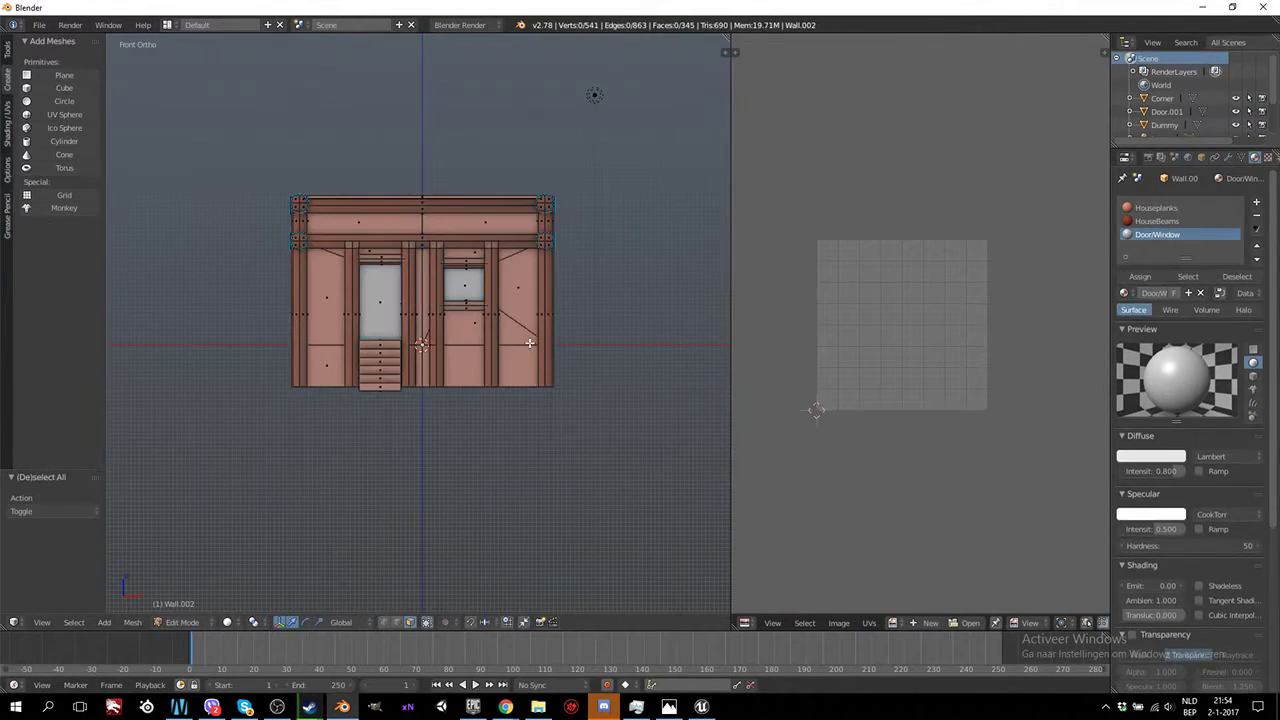
pyautogui.press('a')
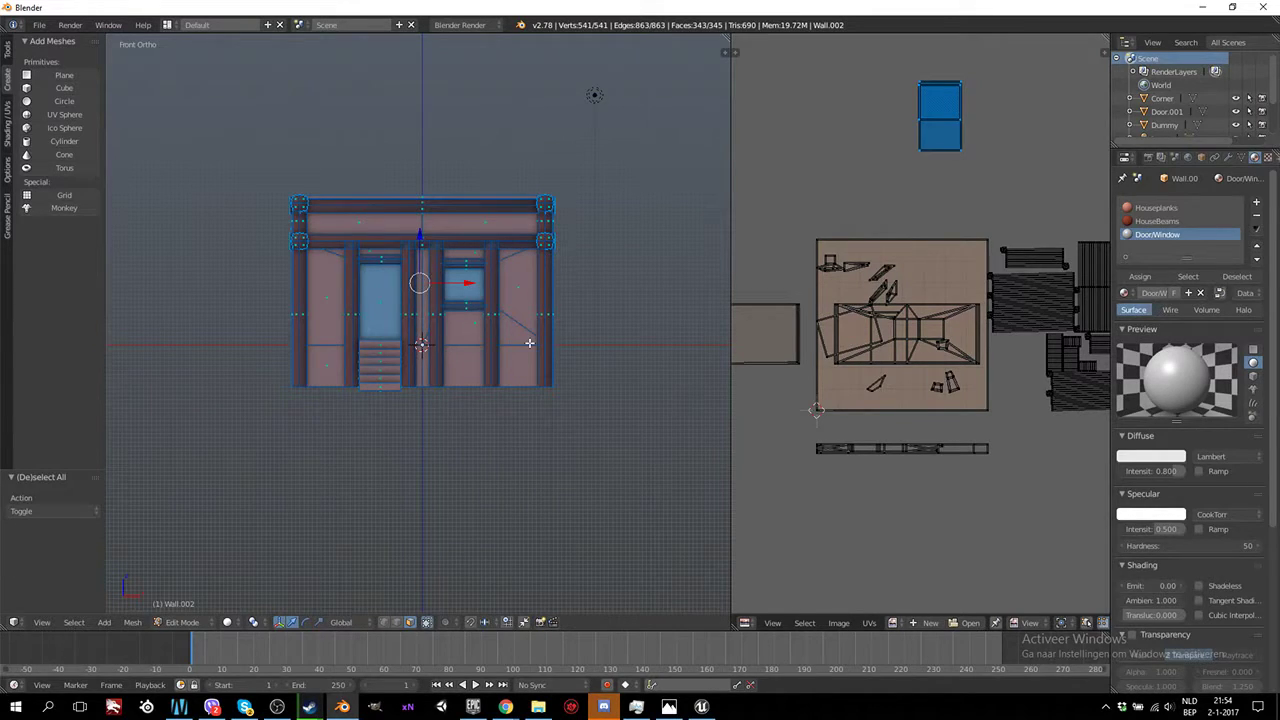
pyautogui.scroll(2, 513, 318)
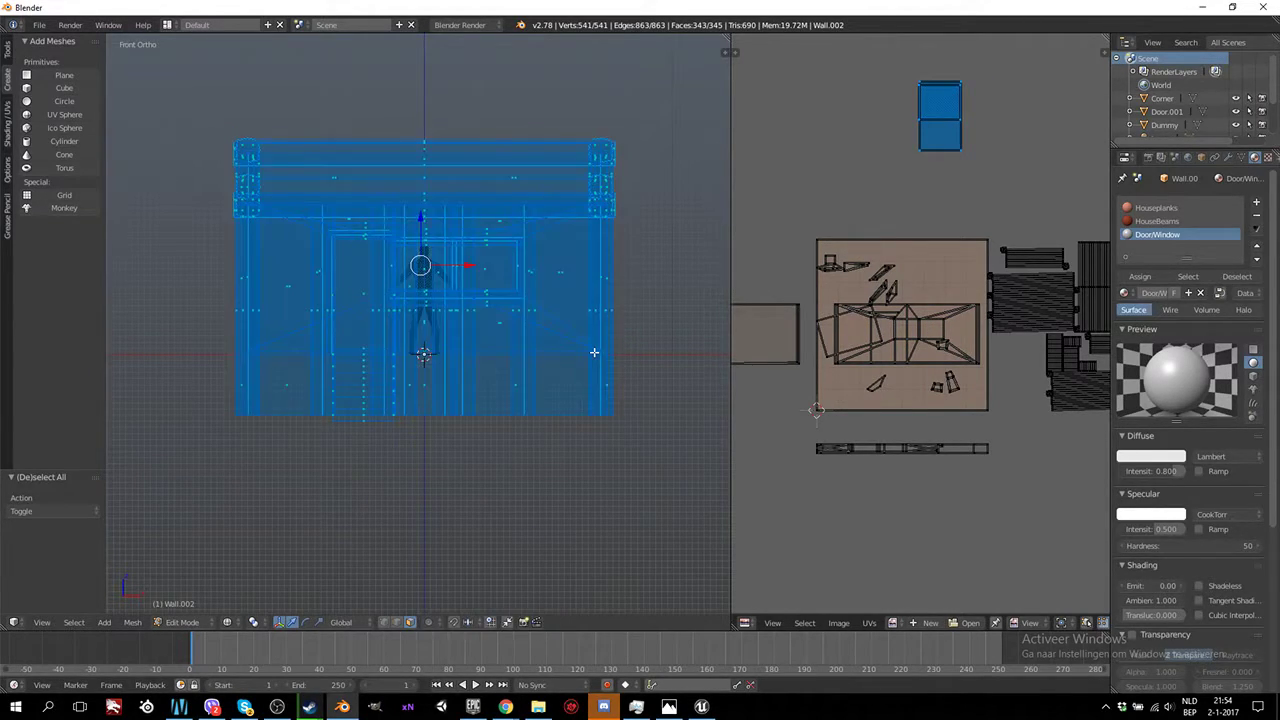
pyautogui.press('a')
pyautogui.press('Tab')
pyautogui.moveTo(594, 352)
pyautogui.mouseDown(button='middle')
pyautogui.moveTo(523, 301)
pyautogui.moveTo(560, 325)
pyautogui.moveTo(363, 300)
pyautogui.moveTo(430, 360)
pyautogui.mouseUp(button='middle')
pyautogui.press('Tab')
pyautogui.hotkey('alt', 'h')
pyautogui.moveTo(480, 304)
pyautogui.mouseDown(button='middle')
pyautogui.moveTo(591, 283)
pyautogui.moveTo(537, 271)
pyautogui.mouseUp(button='middle')
# Select the roof faces and switch to the top view
pyautogui.rightClick(478, 250)
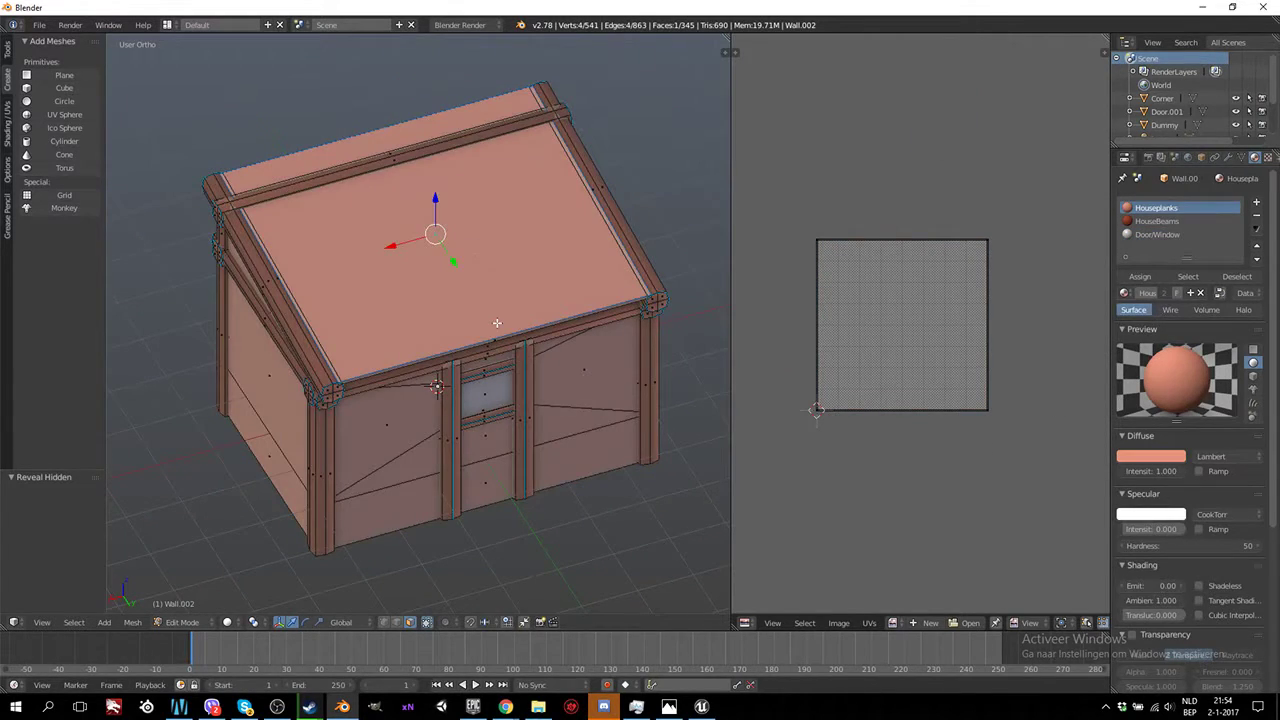
pyautogui.scroll(3, 500, 330)
pyautogui.keyDown('shift'); pyautogui.rightClick(531, 356); pyautogui.keyUp('shift')
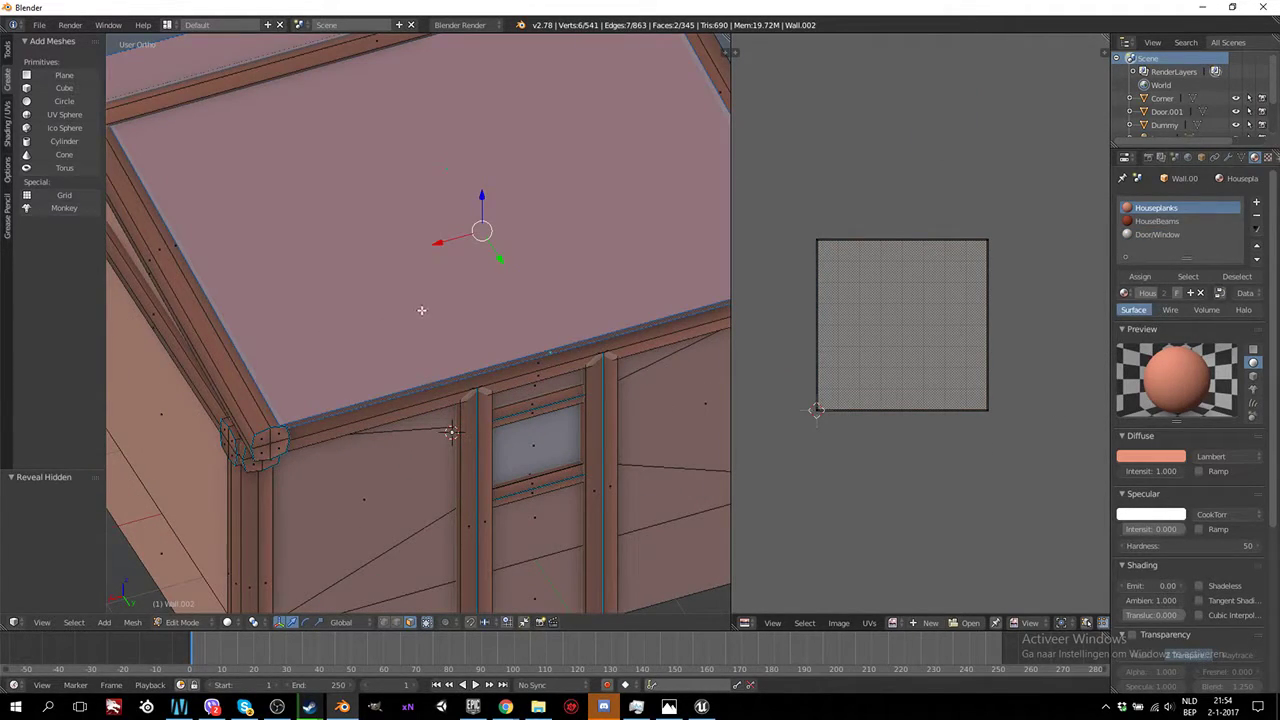
pyautogui.moveTo(471, 348)
pyautogui.mouseDown(button='middle')
pyautogui.moveTo(283, 326)
pyautogui.moveTo(520, 314)
pyautogui.moveTo(483, 290)
pyautogui.mouseUp(button='middle')
pyautogui.keyDown('shift'); pyautogui.rightClick(447, 211); pyautogui.keyUp('shift')
pyautogui.moveTo(451, 206)
pyautogui.mouseDown(button='middle')
pyautogui.moveTo(508, 177)
pyautogui.moveTo(428, 143)
pyautogui.moveTo(489, 164)
pyautogui.mouseUp(button='middle')
pyautogui.keyDown('shift'); pyautogui.rightClick(452, 195); pyautogui.keyUp('shift')
pyautogui.press('KP_1')
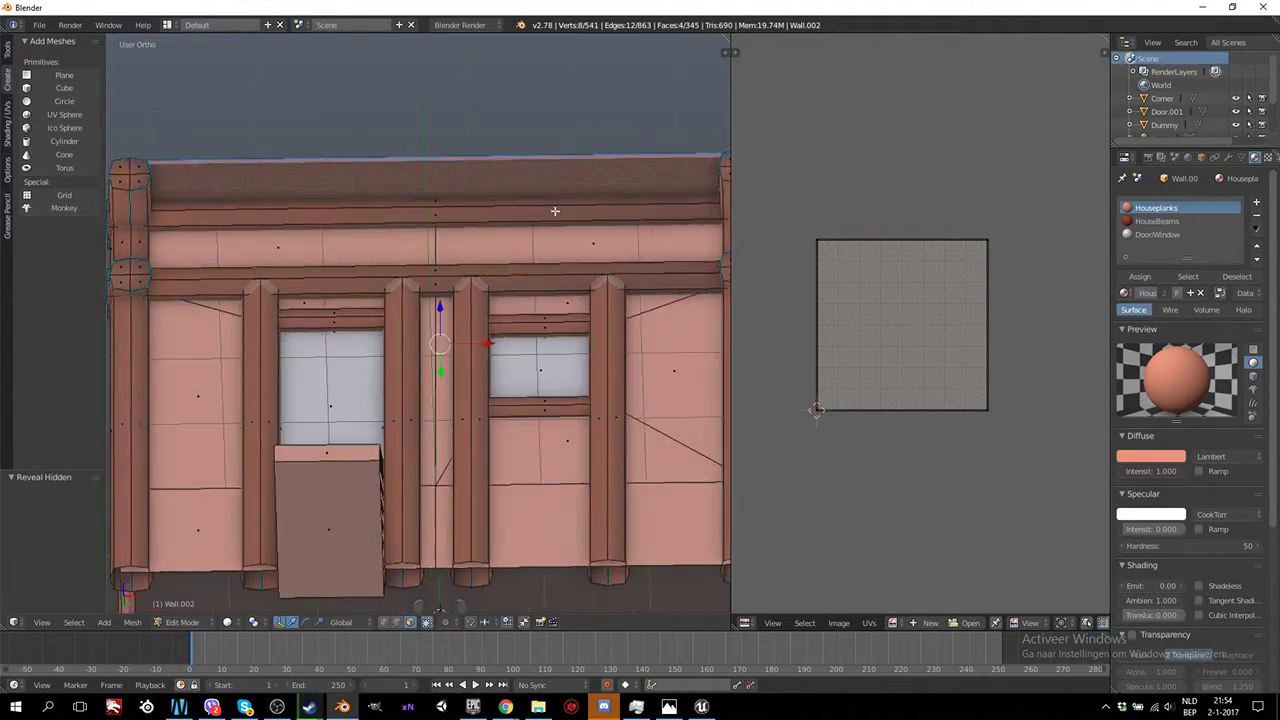
pyautogui.press('KP_7')
pyautogui.scroll(-4, 551, 209)
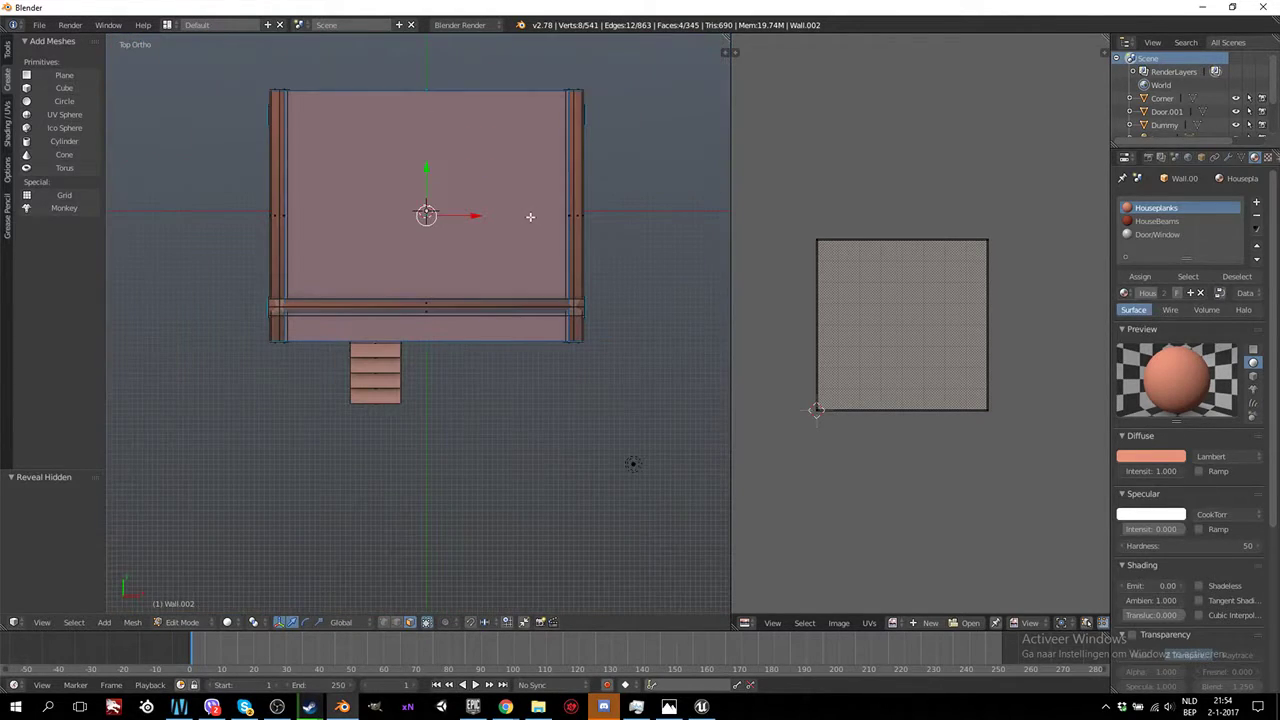
# Project the roof faces from the top and move their UV square up-left outside the grid
pyautogui.press('u')
pyautogui.click(512, 225)
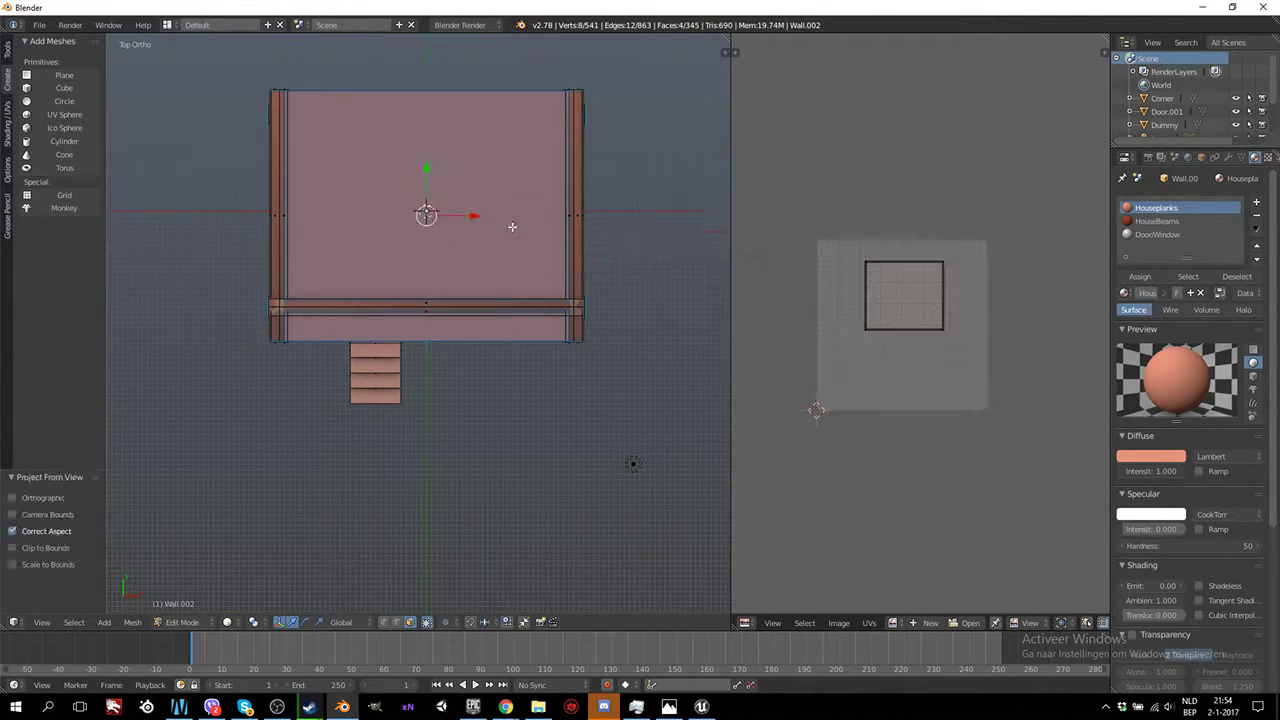
pyautogui.press('a')
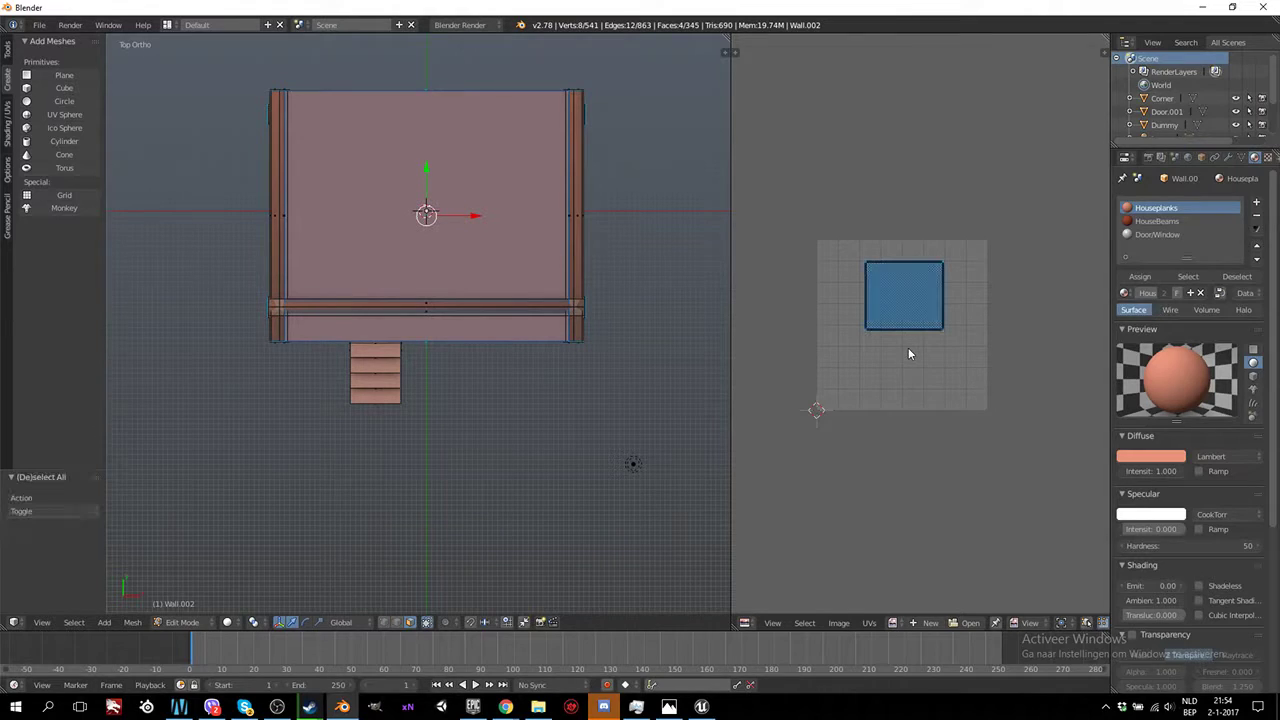
pyautogui.press('g')
pyautogui.click(826, 225)
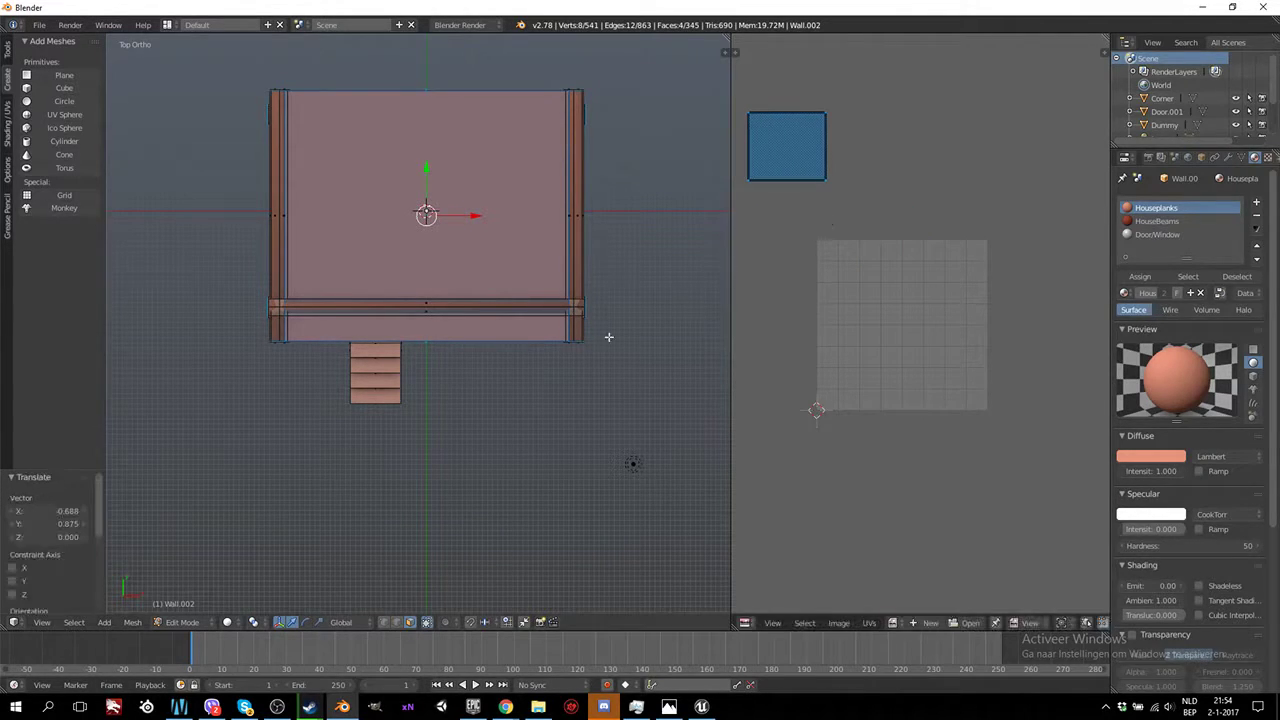
pyautogui.moveTo(606, 337)
pyautogui.mouseDown(button='middle')
pyautogui.moveTo(418, 371)
pyautogui.moveTo(594, 423)
pyautogui.moveTo(631, 520)
pyautogui.mouseUp(button='middle')
pyautogui.press('KP_3')
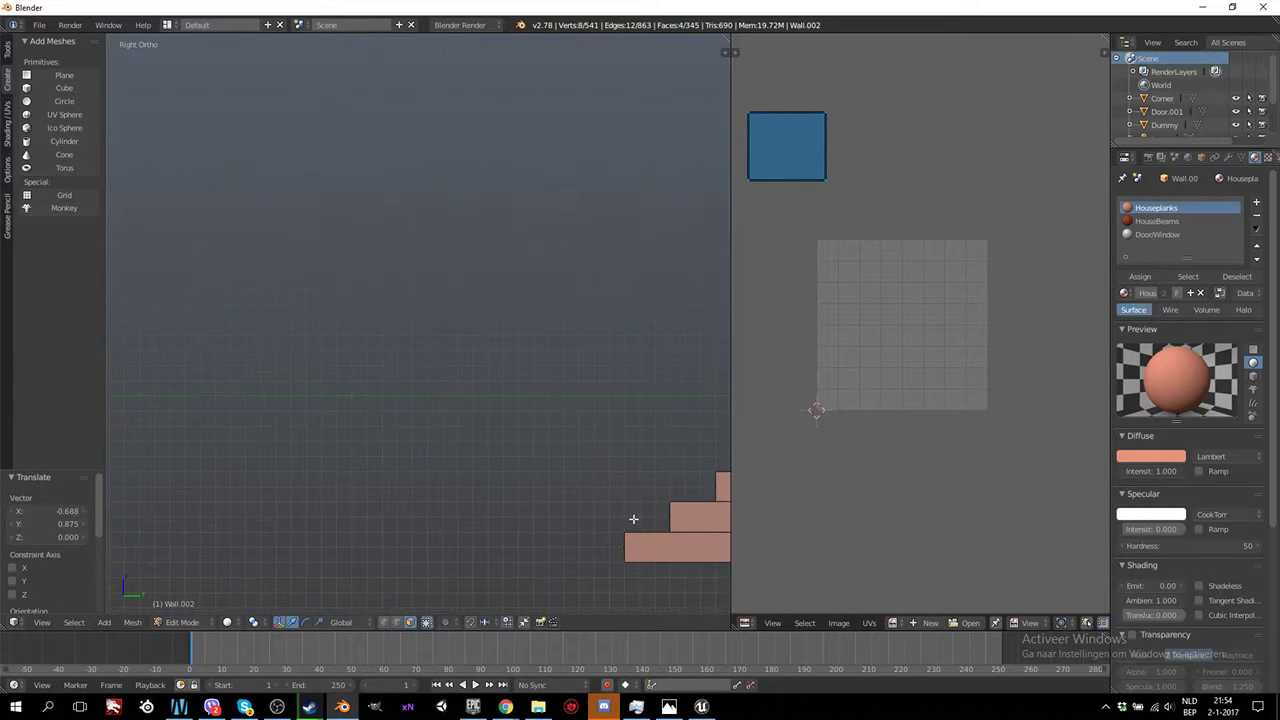
# Orbit under the stairs and delete the first bottom stair face
pyautogui.scroll(3, 508, 509)
pyautogui.keyDown('ctrl'); pyautogui.scroll(-5, 507, 480); pyautogui.keyUp('ctrl')
pyautogui.keyDown('shift'); pyautogui.scroll(-2, 466, 483); pyautogui.keyUp('shift')
pyautogui.moveTo(466, 483); pyautogui.dragTo(427, 513, button='middle')
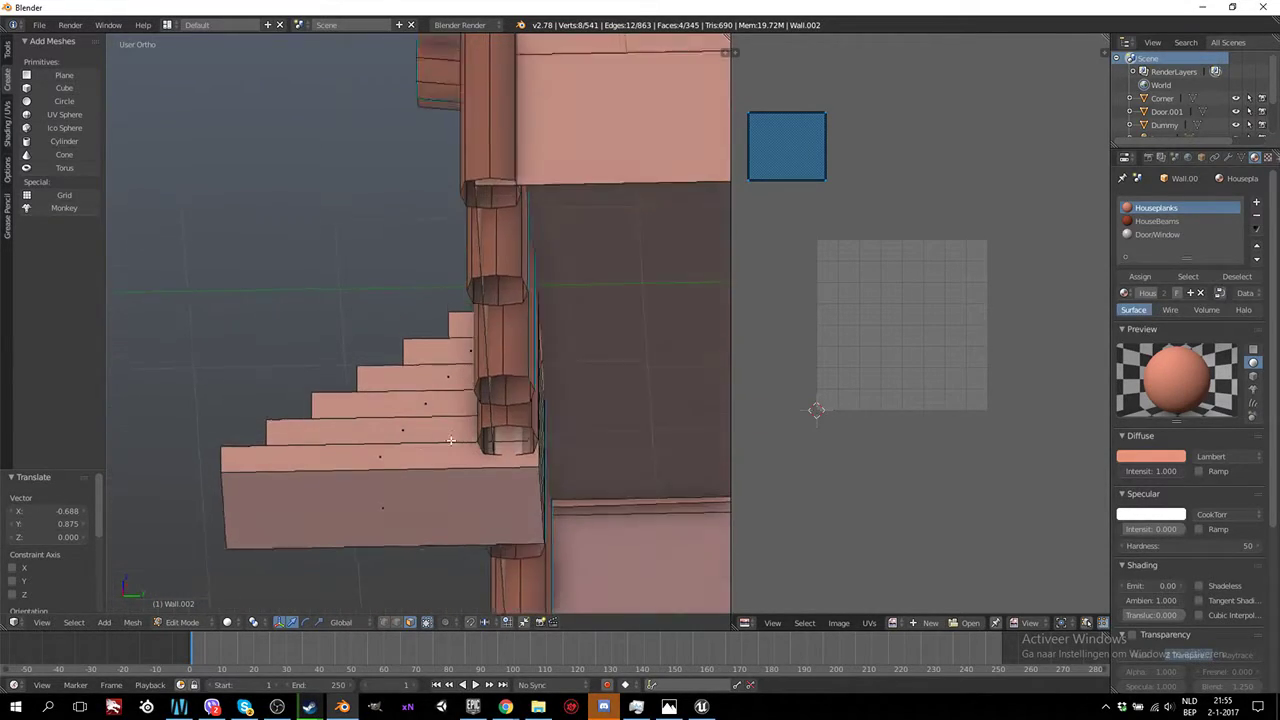
pyautogui.rightClick(427, 513)
pyautogui.press('x')
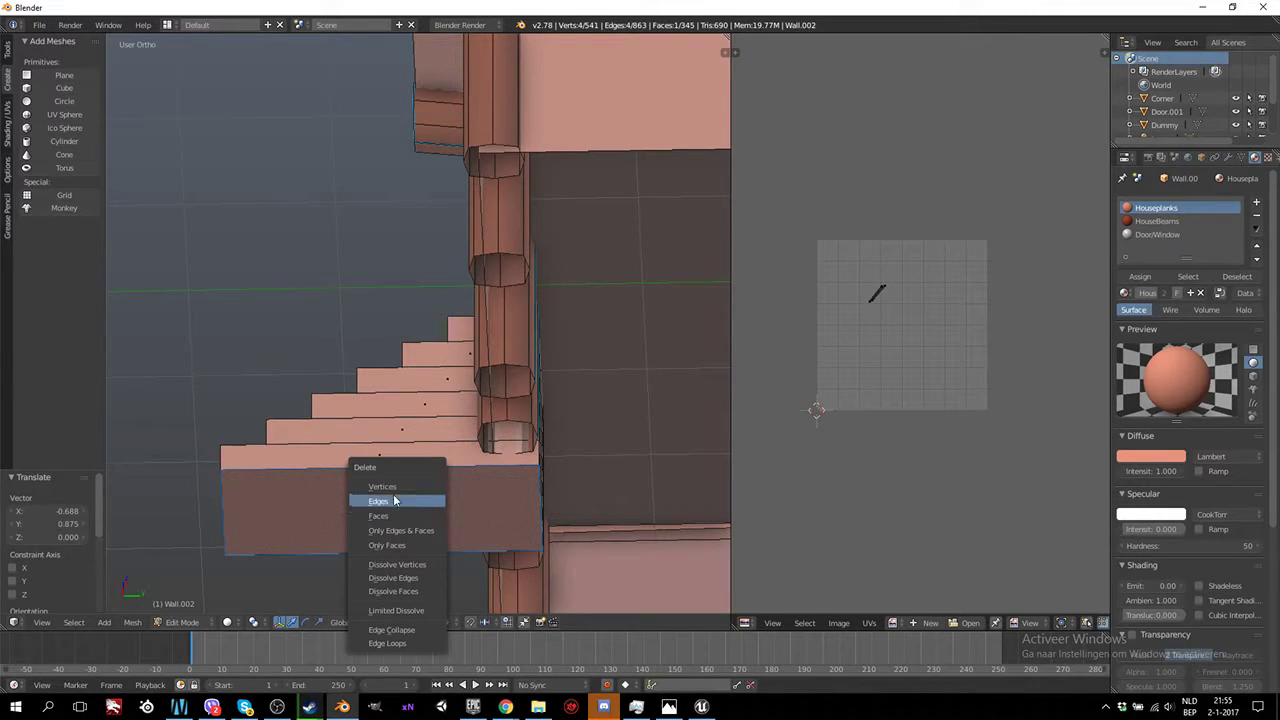
pyautogui.click(400, 519)
# Delete the remaining hidden underside stair face using wireframe display
pyautogui.moveTo(466, 461); pyautogui.dragTo(455, 466, button='middle')
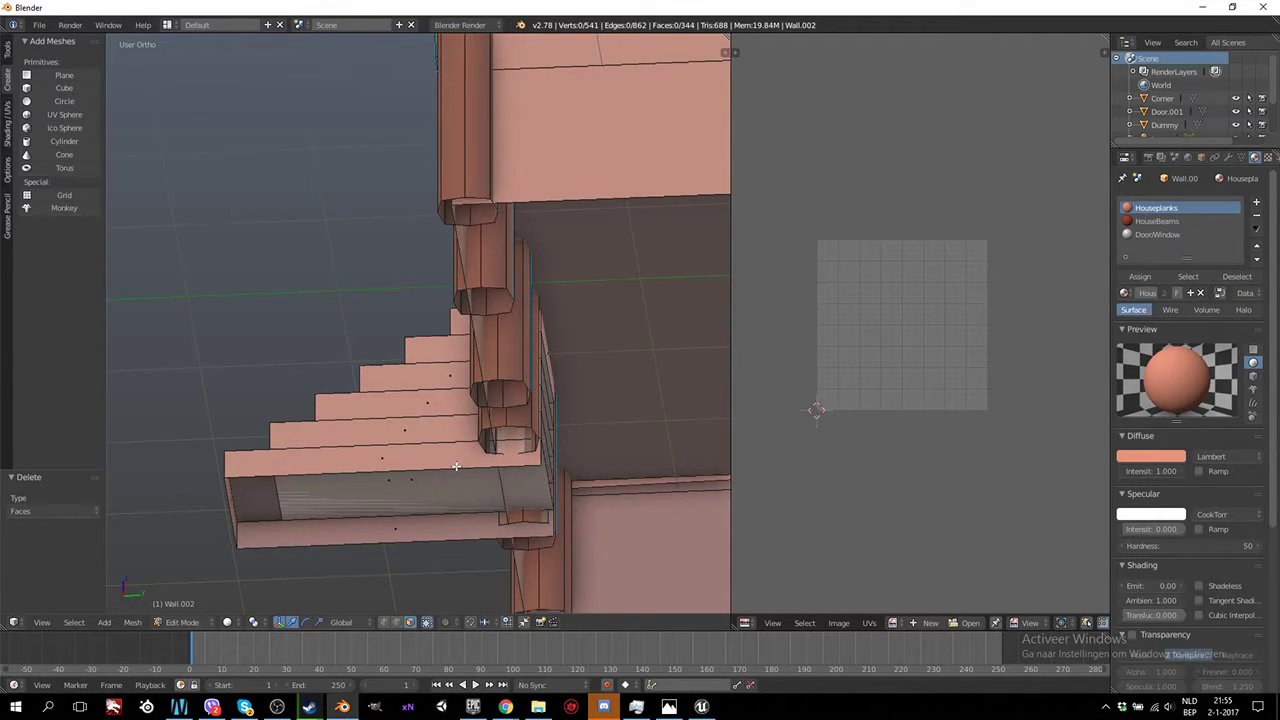
pyautogui.moveTo(445, 487); pyautogui.dragTo(420, 497, button='middle')
pyautogui.rightClick(420, 497)
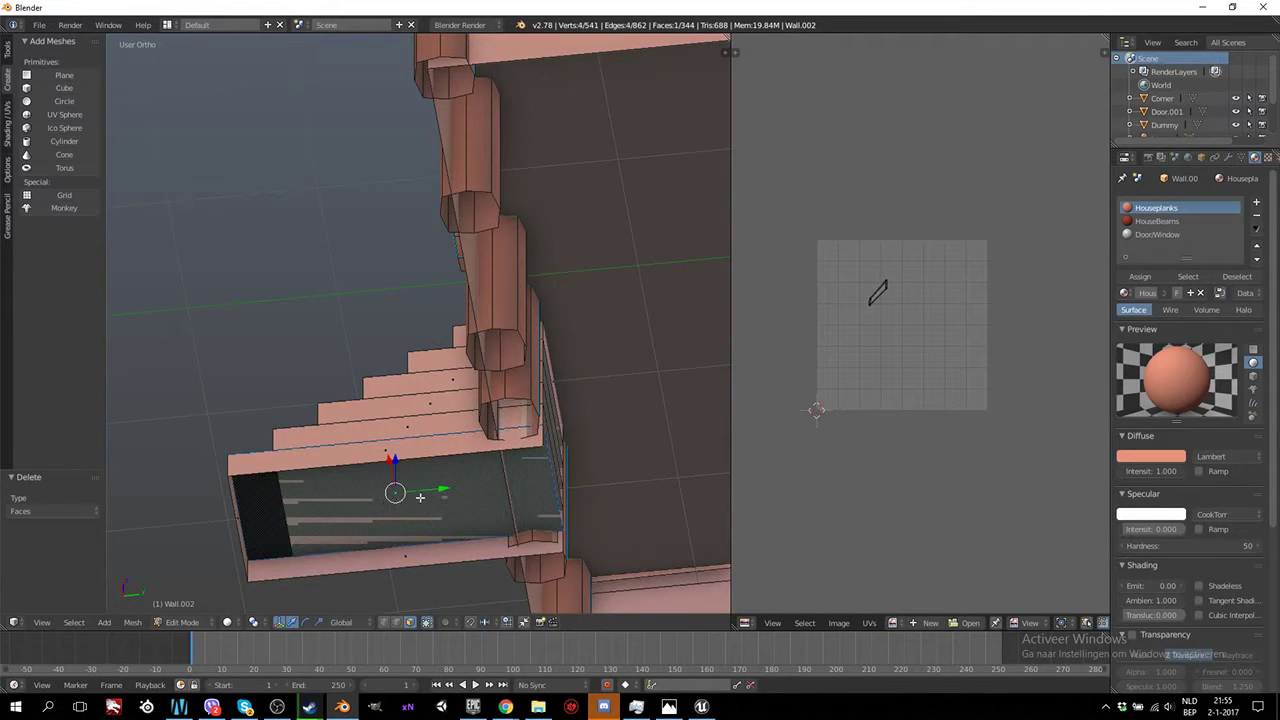
pyautogui.press('z')
pyautogui.rightClick(421, 498)
pyautogui.moveTo(421, 498); pyautogui.dragTo(418, 507, button='middle')
pyautogui.press('x')
pyautogui.click(418, 507)
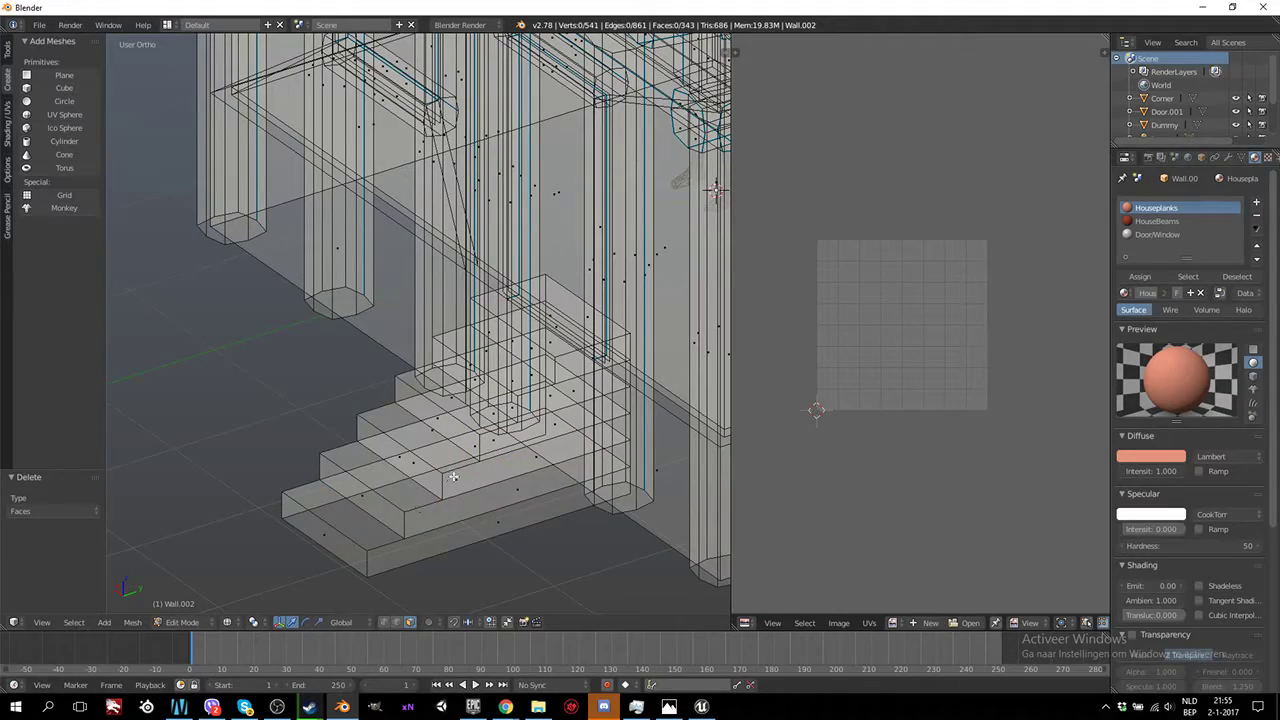
pyautogui.press('z')
# In Right Ortho with textured shading, select the six step side faces
pyautogui.moveTo(429, 480)
pyautogui.mouseDown(button='middle')
pyautogui.moveTo(563, 557)
pyautogui.moveTo(417, 503)
pyautogui.mouseUp(button='middle')
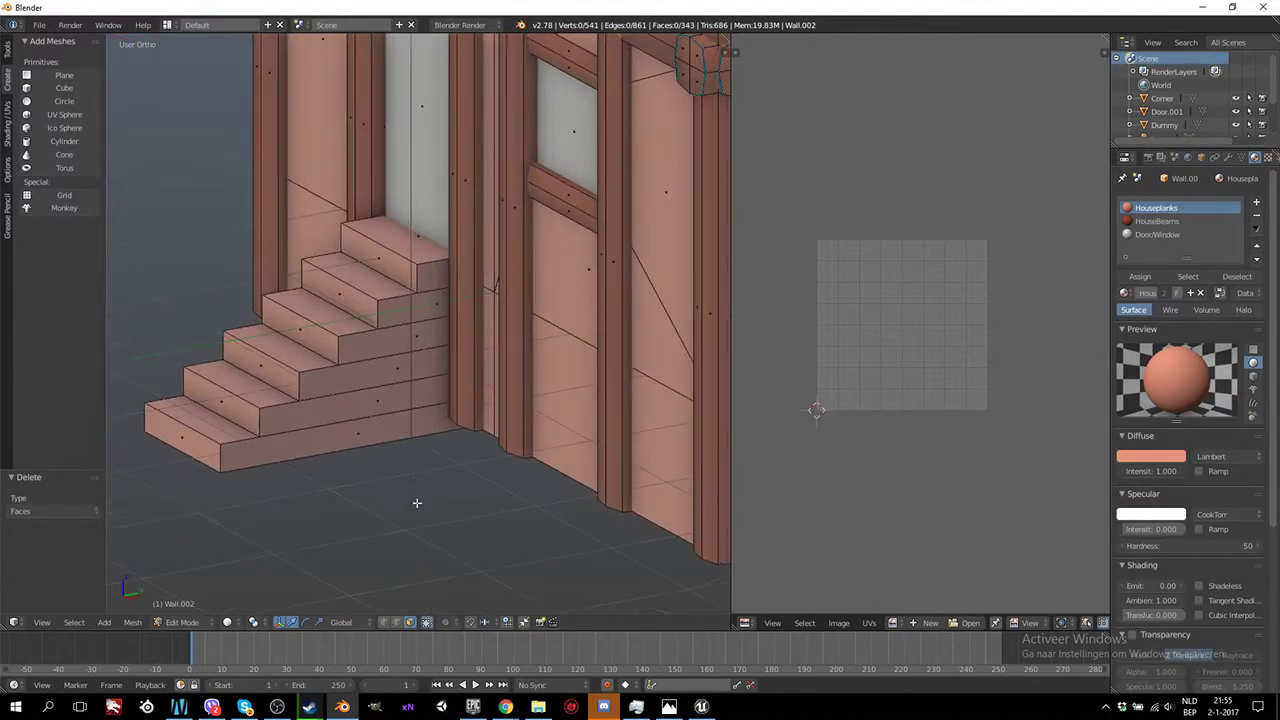
pyautogui.scroll(3, 443, 446)
pyautogui.press('z')
pyautogui.moveTo(397, 429)
pyautogui.mouseDown(button='middle')
pyautogui.moveTo(500, 465)
pyautogui.moveTo(557, 446)
pyautogui.mouseUp(button='middle')
pyautogui.press('KP_3')
pyautogui.press('z')
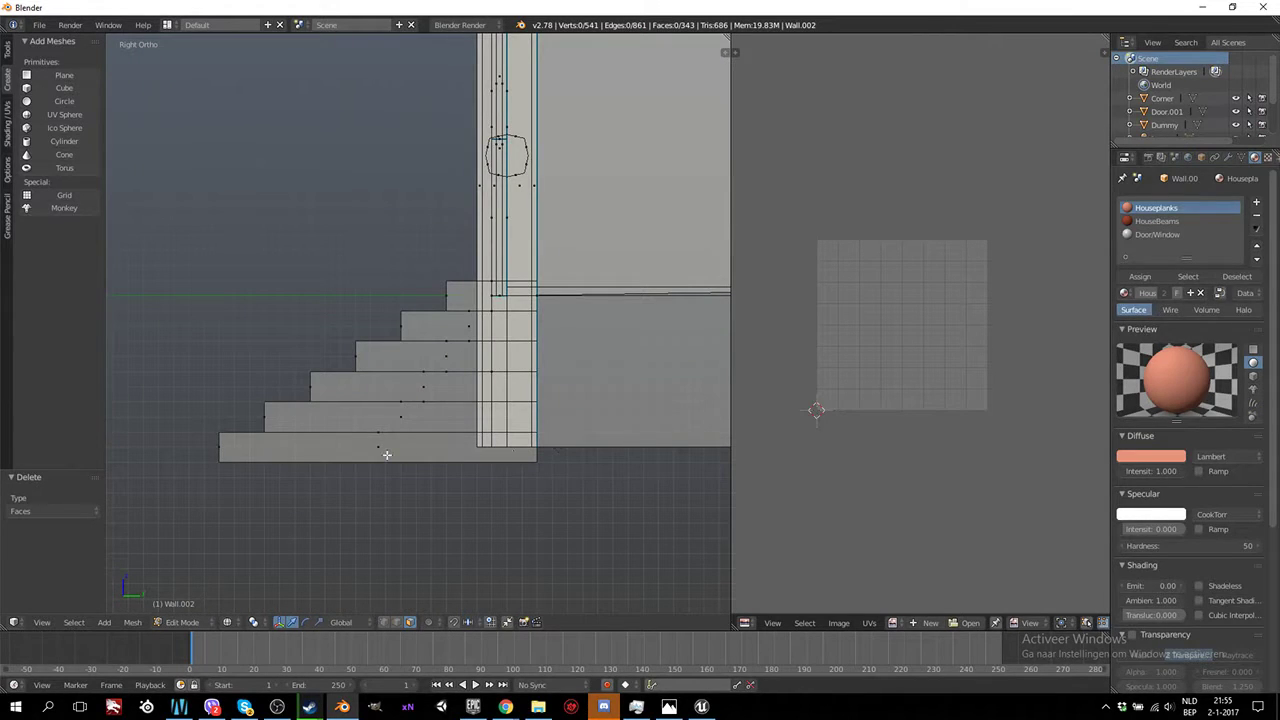
pyautogui.hotkey('alt', 'z')
pyautogui.rightClick(387, 449)
pyautogui.keyDown('shift'); pyautogui.rightClick(395, 418); pyautogui.keyUp('shift')
pyautogui.keyDown('shift'); pyautogui.rightClick(410, 388); pyautogui.keyUp('shift')
pyautogui.keyDown('shift'); pyautogui.rightClick(435, 356); pyautogui.keyUp('shift')
pyautogui.keyDown('shift'); pyautogui.rightClick(457, 321); pyautogui.keyUp('shift')
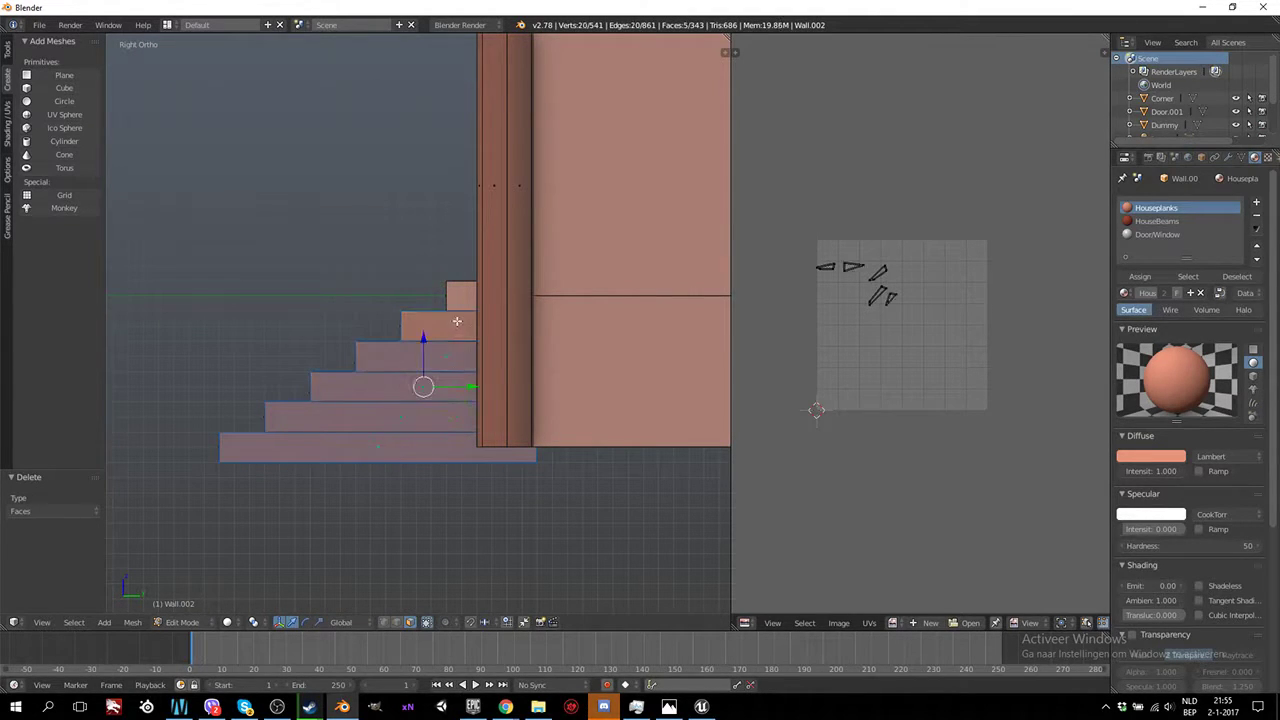
pyautogui.keyDown('shift'); pyautogui.rightClick(461, 296); pyautogui.keyUp('shift')
# From an angled view, add the remaining stair side faces to the selection
pyautogui.moveTo(589, 335); pyautogui.dragTo(430, 430, button='middle')
pyautogui.keyDown('shift'); pyautogui.rightClick(415, 440); pyautogui.keyUp('shift')
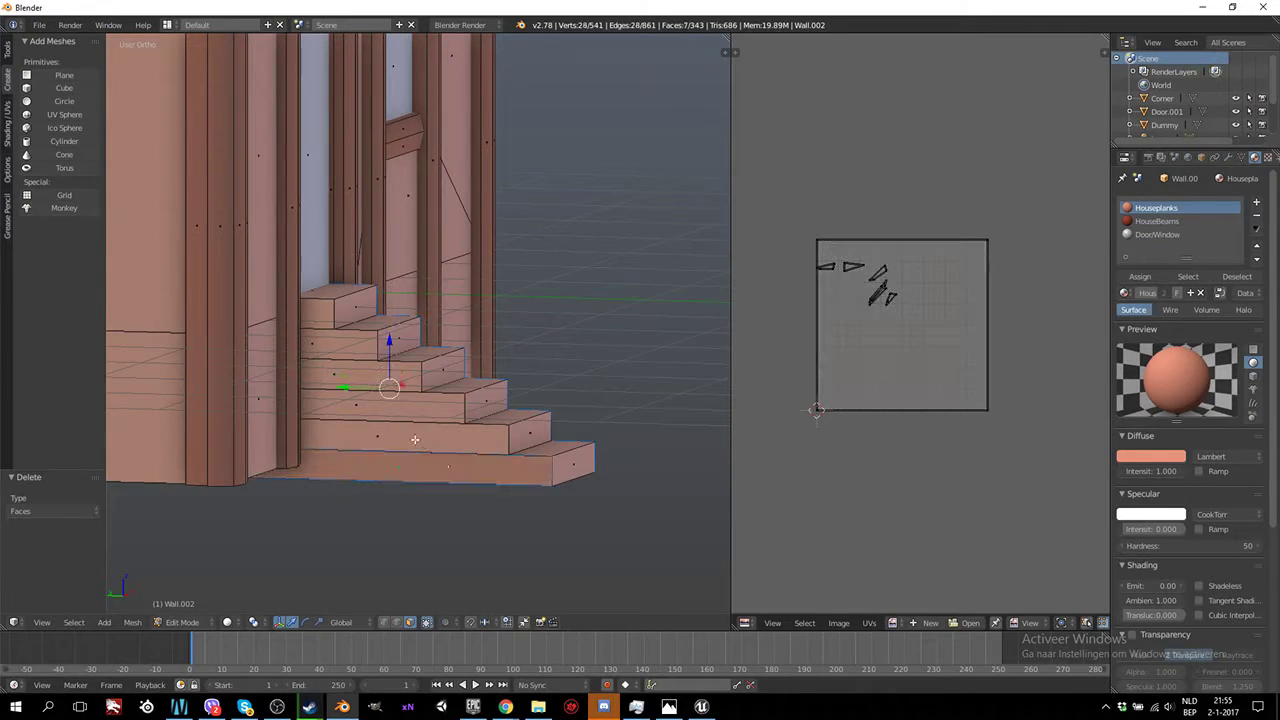
pyautogui.keyDown('shift'); pyautogui.rightClick(430, 468); pyautogui.keyUp('shift')
pyautogui.keyDown('shift'); pyautogui.rightClick(445, 435); pyautogui.keyUp('shift')
pyautogui.keyDown('shift'); pyautogui.rightClick(420, 400); pyautogui.keyUp('shift')
pyautogui.keyDown('shift'); pyautogui.rightClick(390, 365); pyautogui.keyUp('shift')
pyautogui.keyDown('shift'); pyautogui.rightClick(345, 325); pyautogui.keyUp('shift')
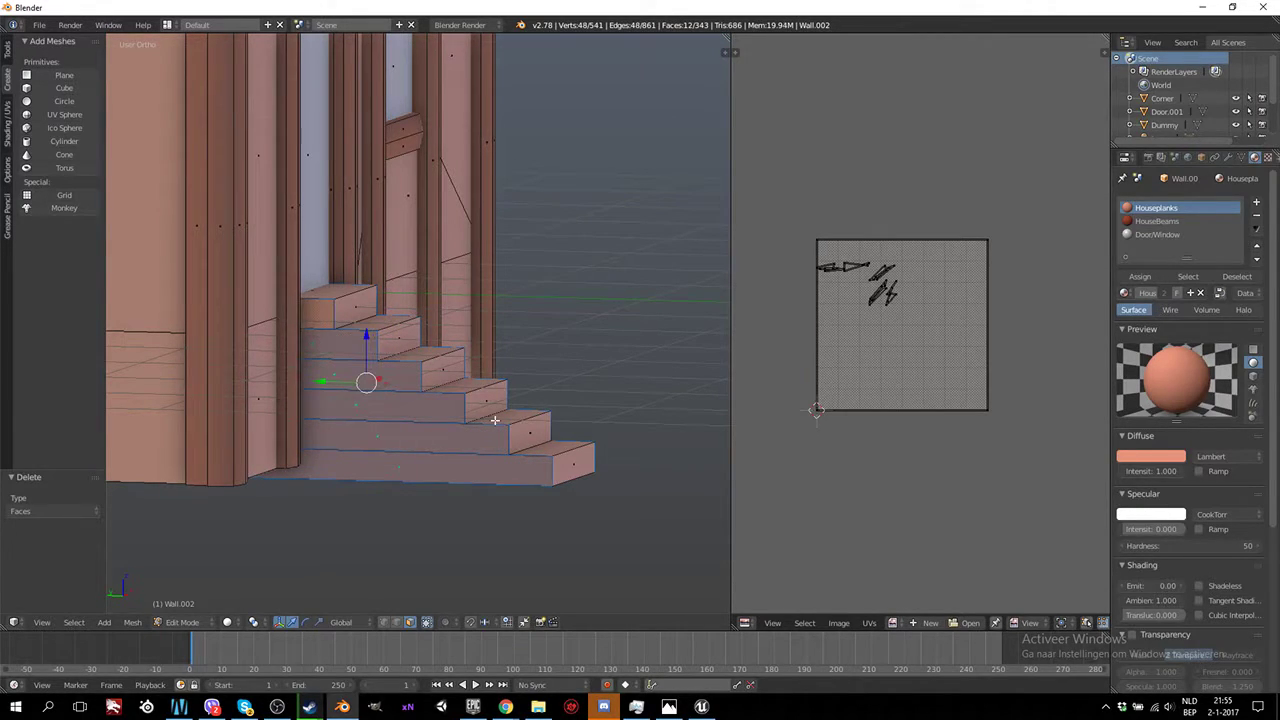
# Project the stair sides from the right view and place the stepped island below-left of the grid
pyautogui.press('KP_3')
pyautogui.press('u')
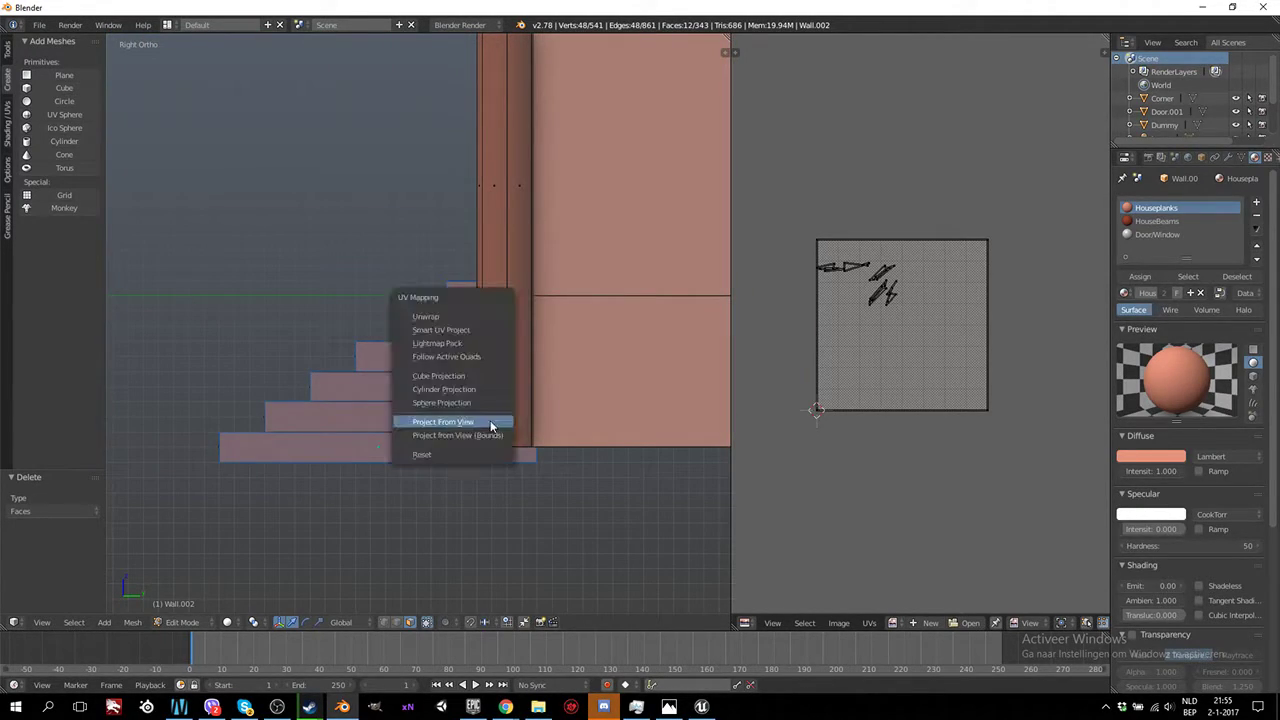
pyautogui.click(491, 423)
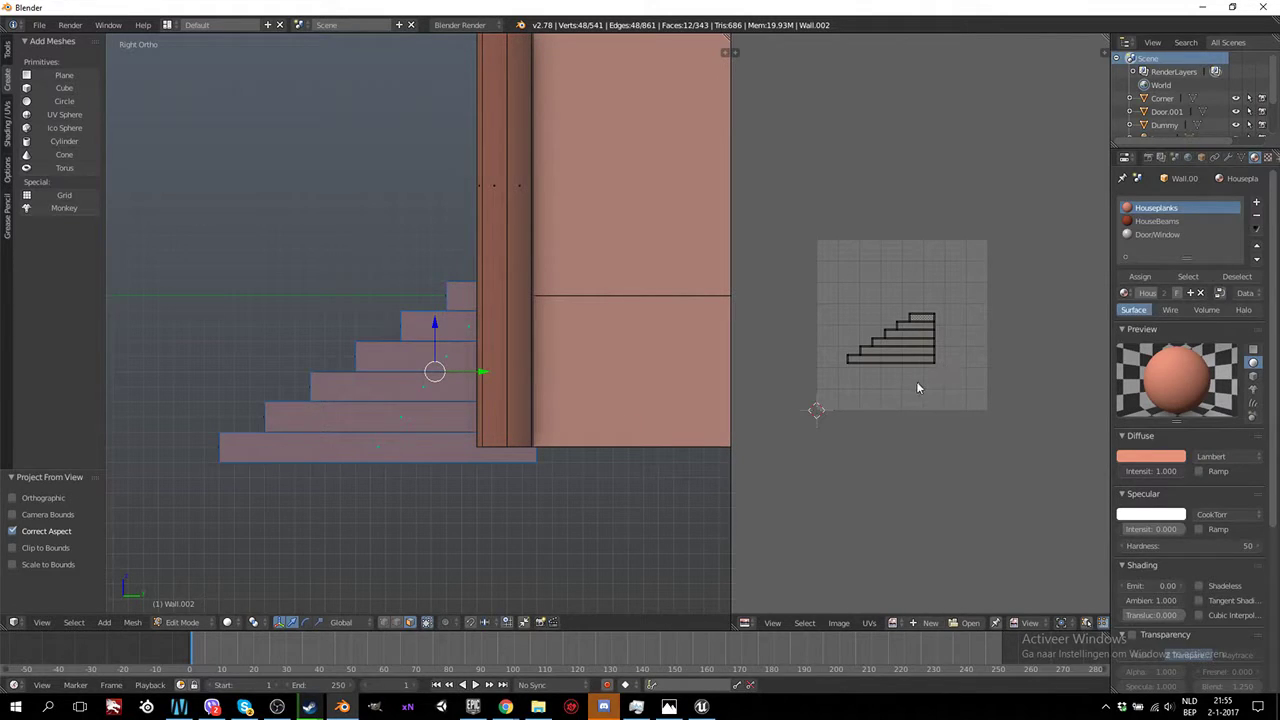
pyautogui.press('a')
pyautogui.press('a')
pyautogui.press('g')
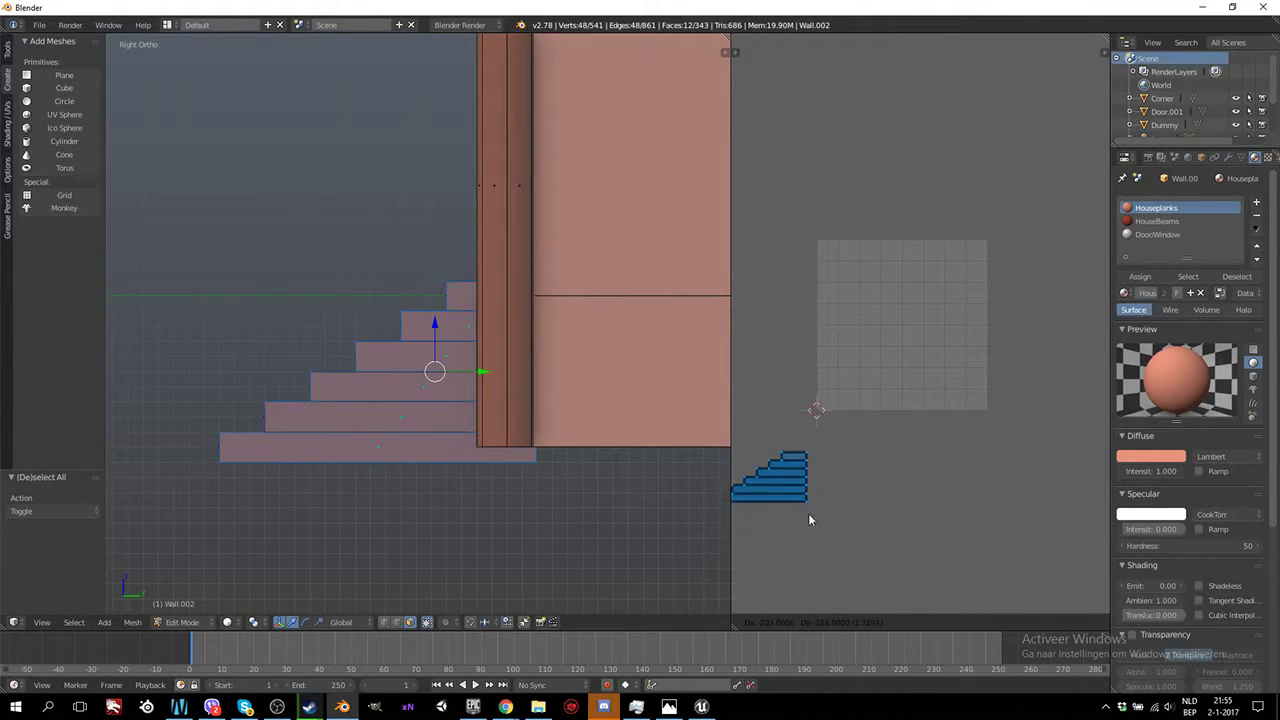
pyautogui.click(808, 511)
pyautogui.moveTo(560, 445); pyautogui.dragTo(489, 454, button='middle')
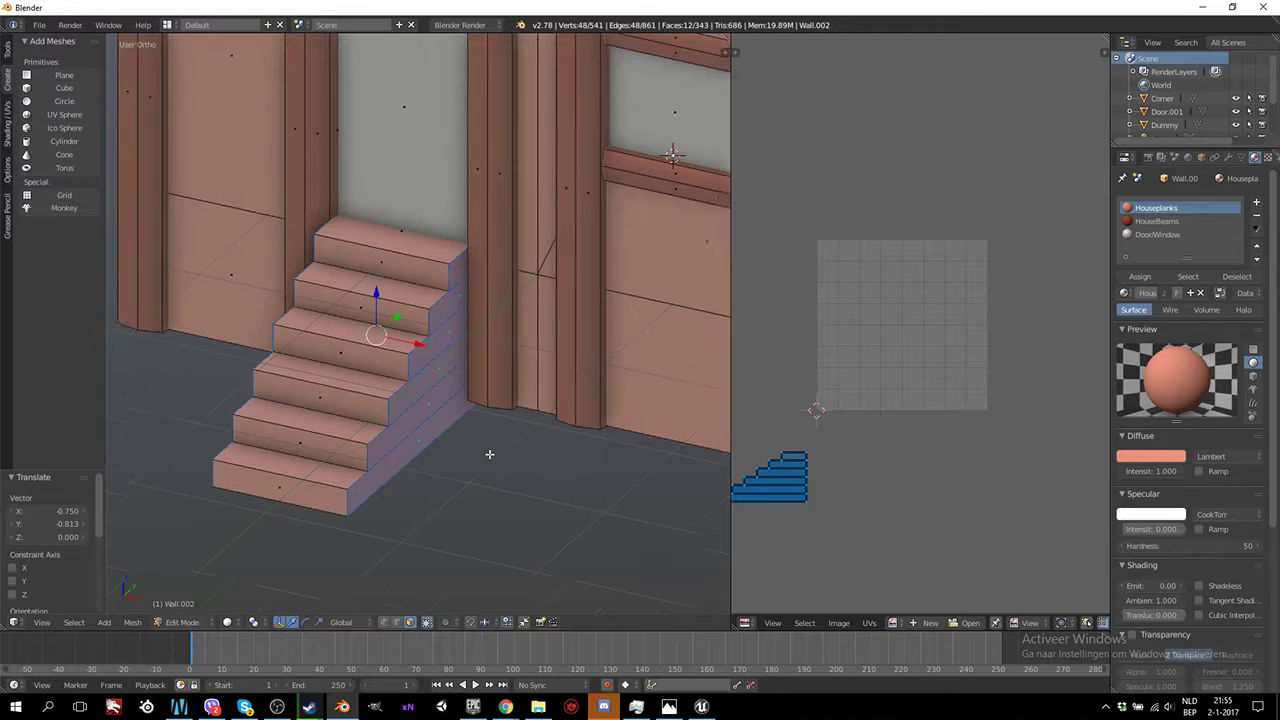
pyautogui.keyDown('ctrl'); pyautogui.scroll(-2, 489, 454); pyautogui.keyUp('ctrl')
pyautogui.keyDown('ctrl'); pyautogui.scroll(-2, 487, 452); pyautogui.keyUp('ctrl')
pyautogui.press('KP_1')
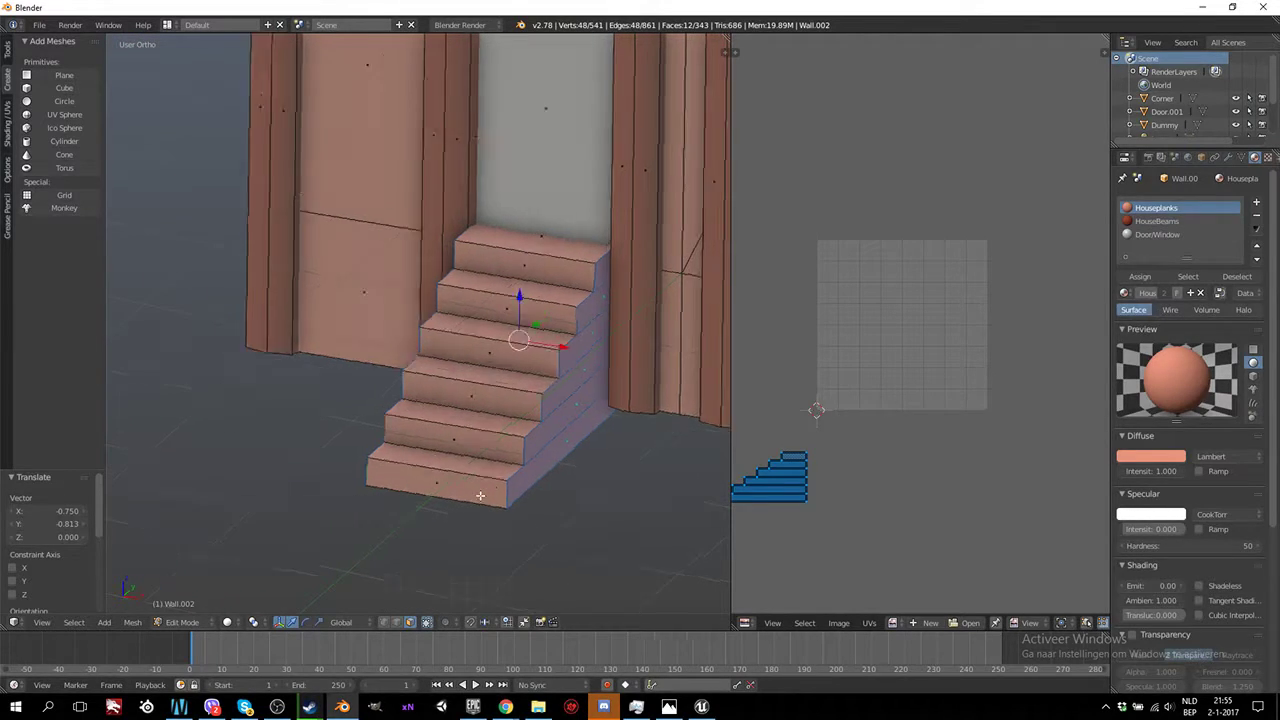
# Select the six stair risers in the front view
pyautogui.rightClick(461, 450)
pyautogui.keyDown('shift'); pyautogui.rightClick(464, 426); pyautogui.keyUp('shift')
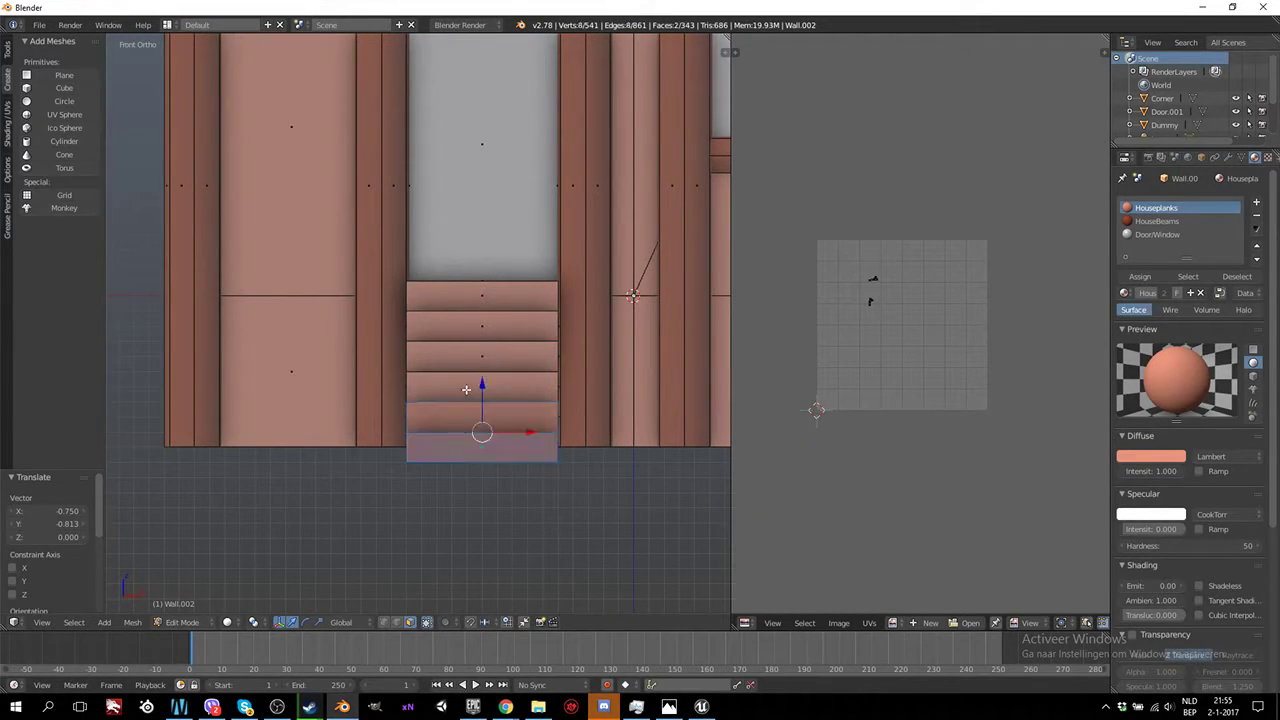
pyautogui.keyDown('shift'); pyautogui.rightClick(466, 390); pyautogui.keyUp('shift')
pyautogui.keyDown('shift'); pyautogui.rightClick(468, 358); pyautogui.keyUp('shift')
pyautogui.keyDown('shift'); pyautogui.rightClick(474, 318); pyautogui.keyUp('shift')
pyautogui.keyDown('shift'); pyautogui.rightClick(476, 298); pyautogui.keyUp('shift')
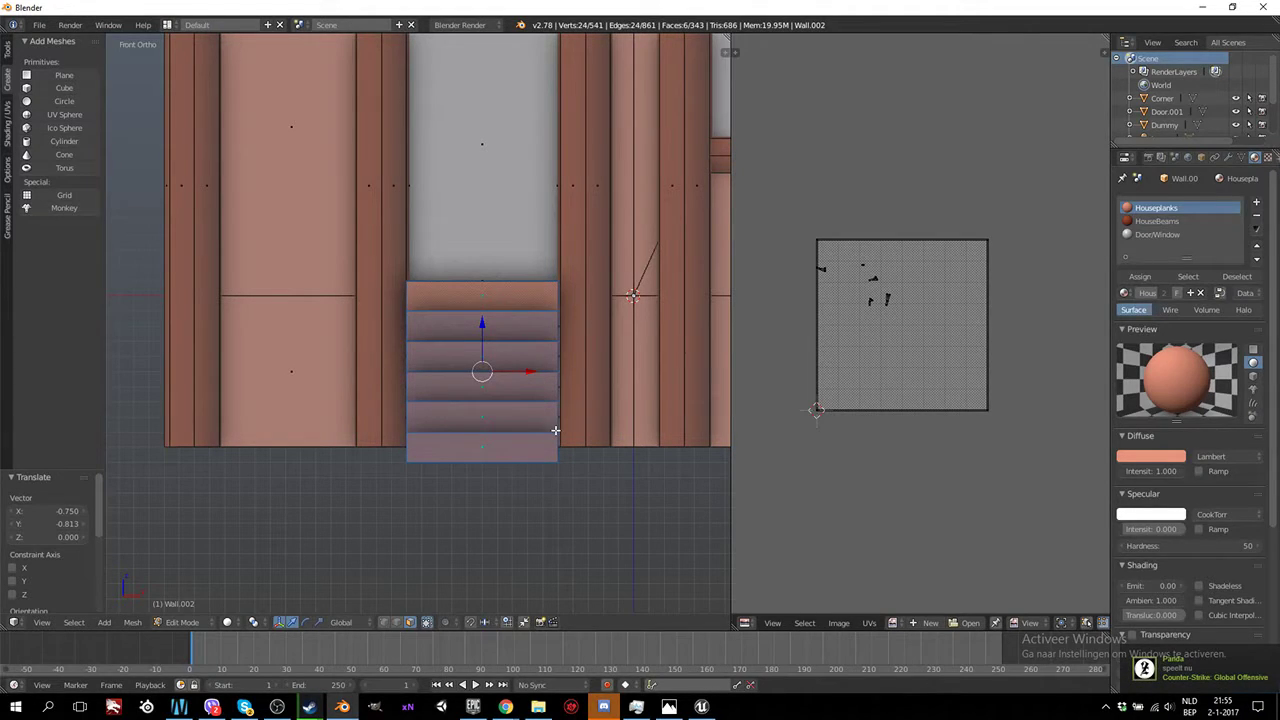
# Project the risers from the front view and place their island below-left of the grid
pyautogui.press('u')
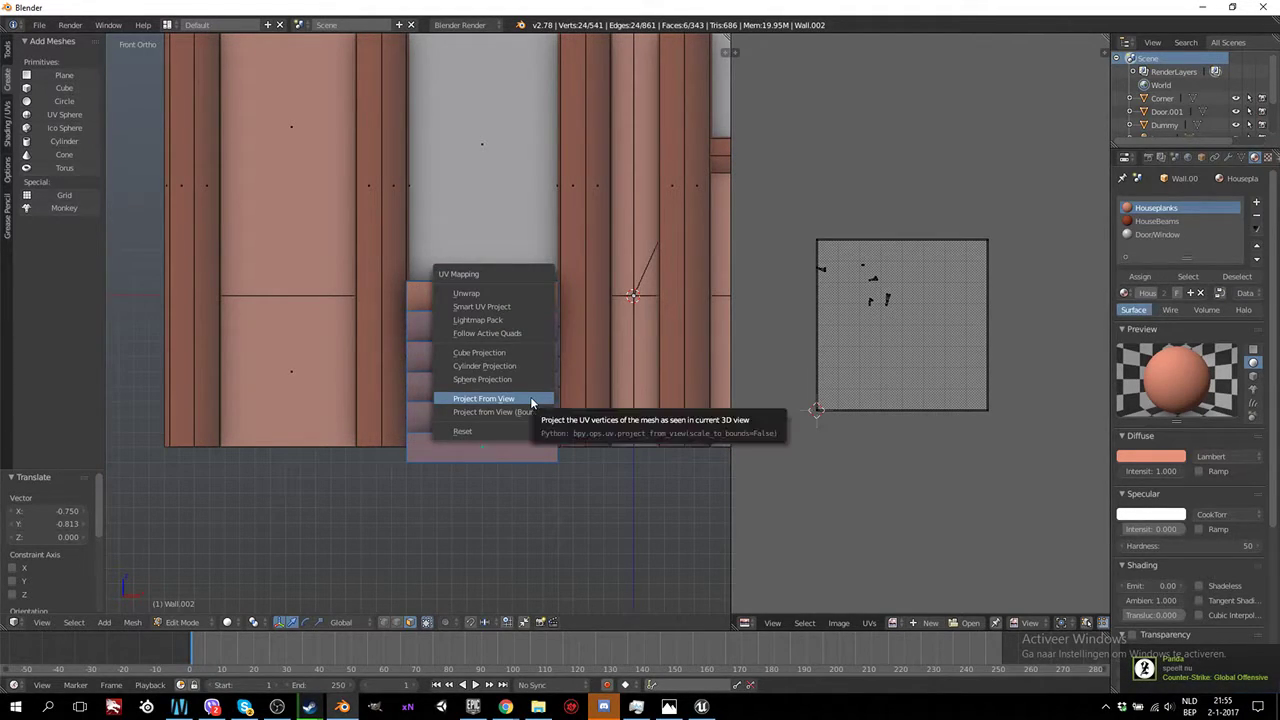
pyautogui.click(531, 402)
pyautogui.press('a')
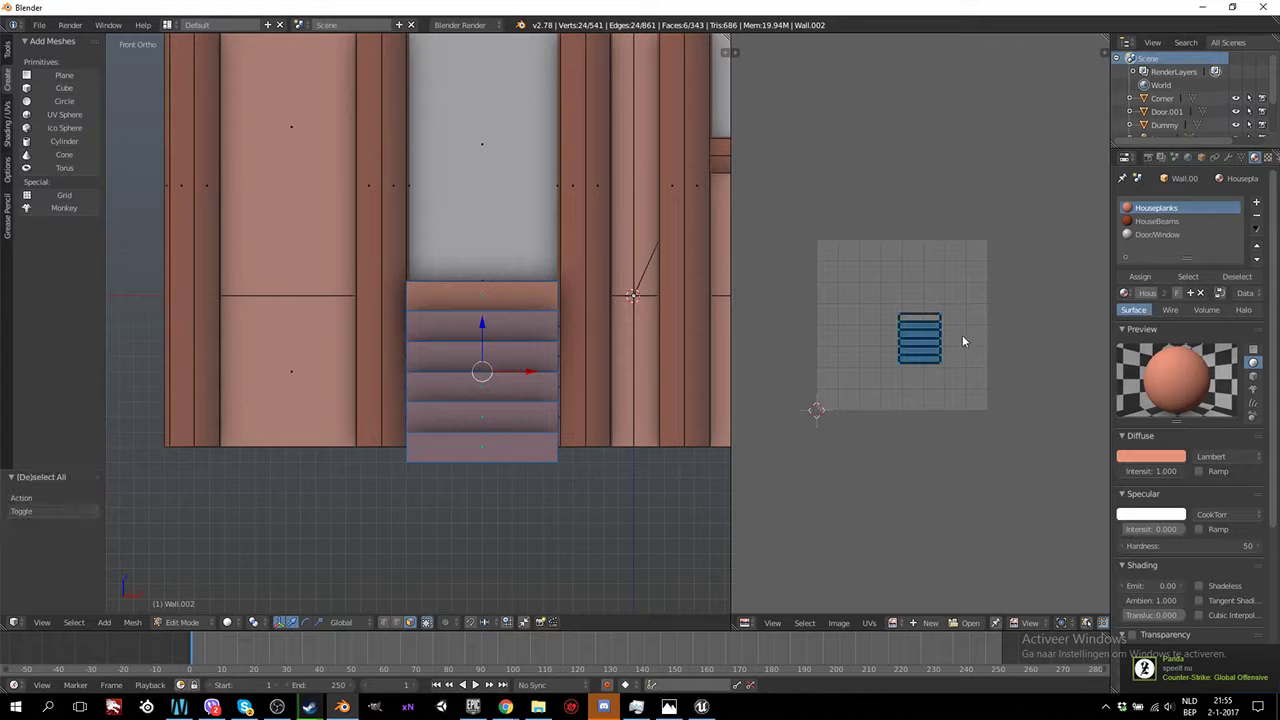
pyautogui.press('g')
pyautogui.click(792, 549)
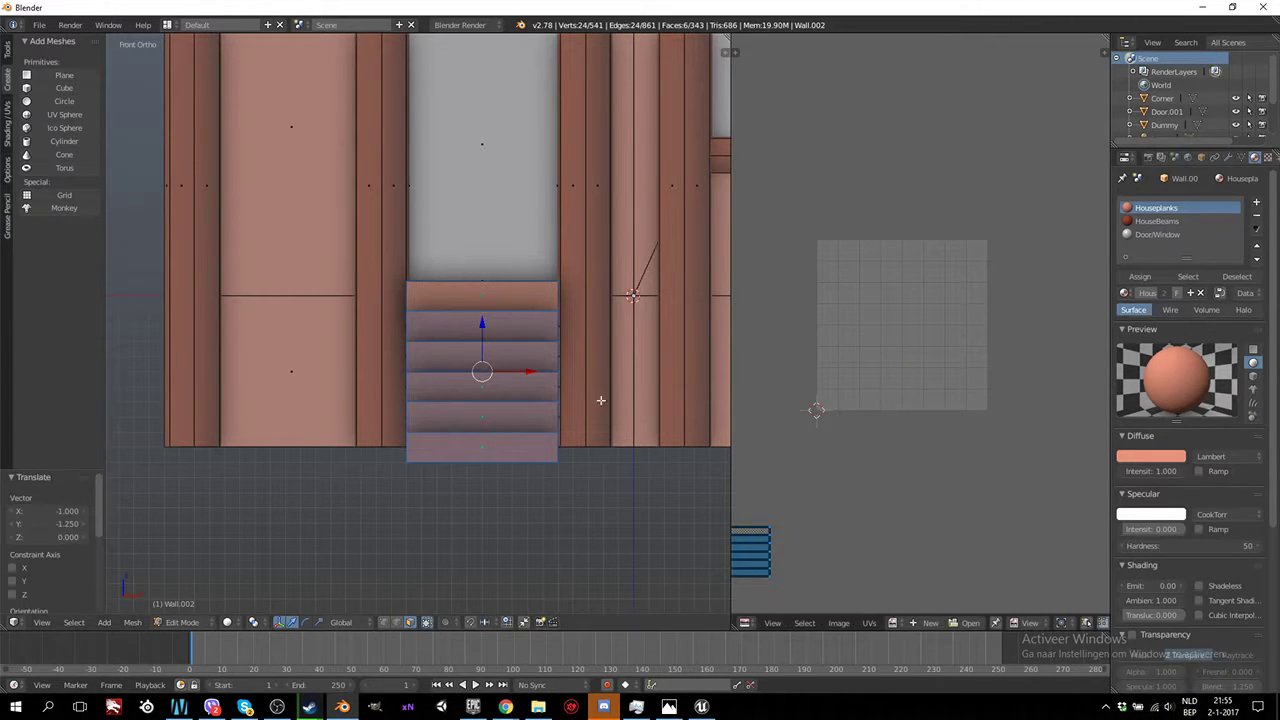
# From a three-quarter view, select the stair treads
pyautogui.moveTo(597, 400)
pyautogui.mouseDown(button='middle')
pyautogui.moveTo(523, 434)
pyautogui.moveTo(505, 330)
pyautogui.mouseUp(button='middle')
pyautogui.click(500, 330)
pyautogui.keyDown('shift'); pyautogui.click(510, 305); pyautogui.keyUp('shift')
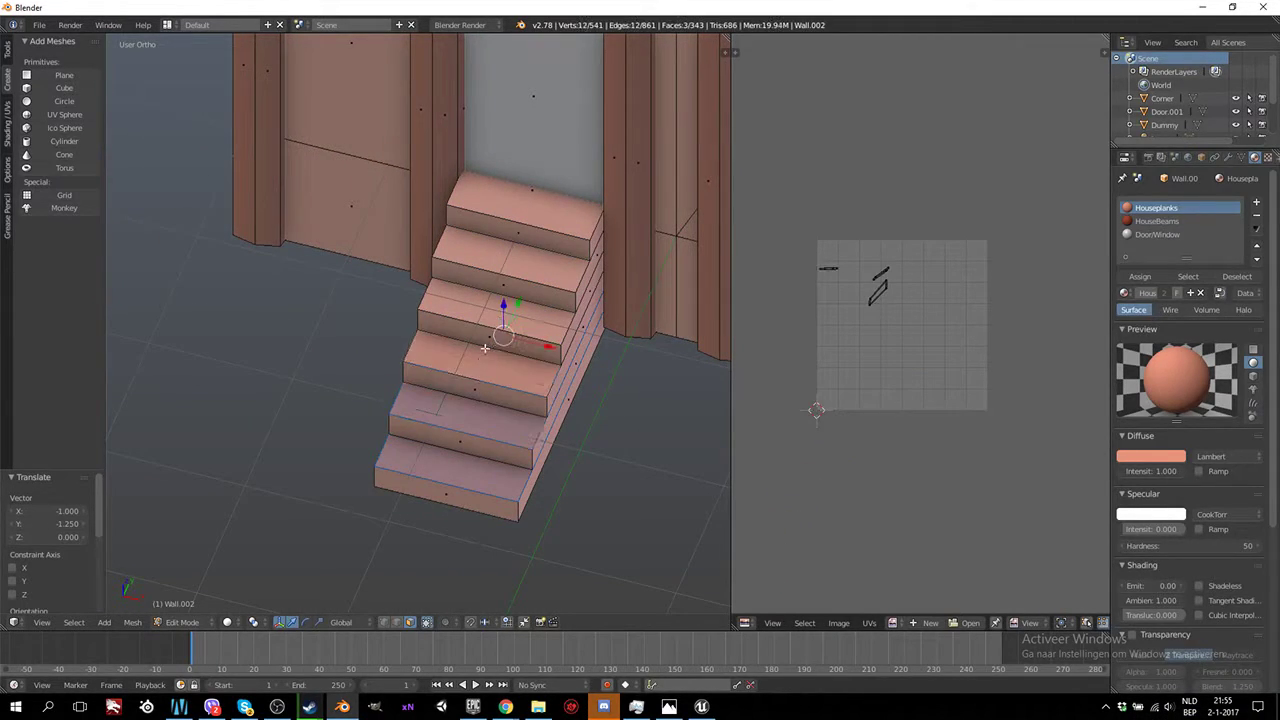
pyautogui.keyDown('shift'); pyautogui.click(521, 257); pyautogui.keyUp('shift')
pyautogui.keyDown('shift'); pyautogui.click(534, 216); pyautogui.keyUp('shift')
# Project the treads from Top Ortho and place their island left of the grid
pyautogui.press('KP_7')
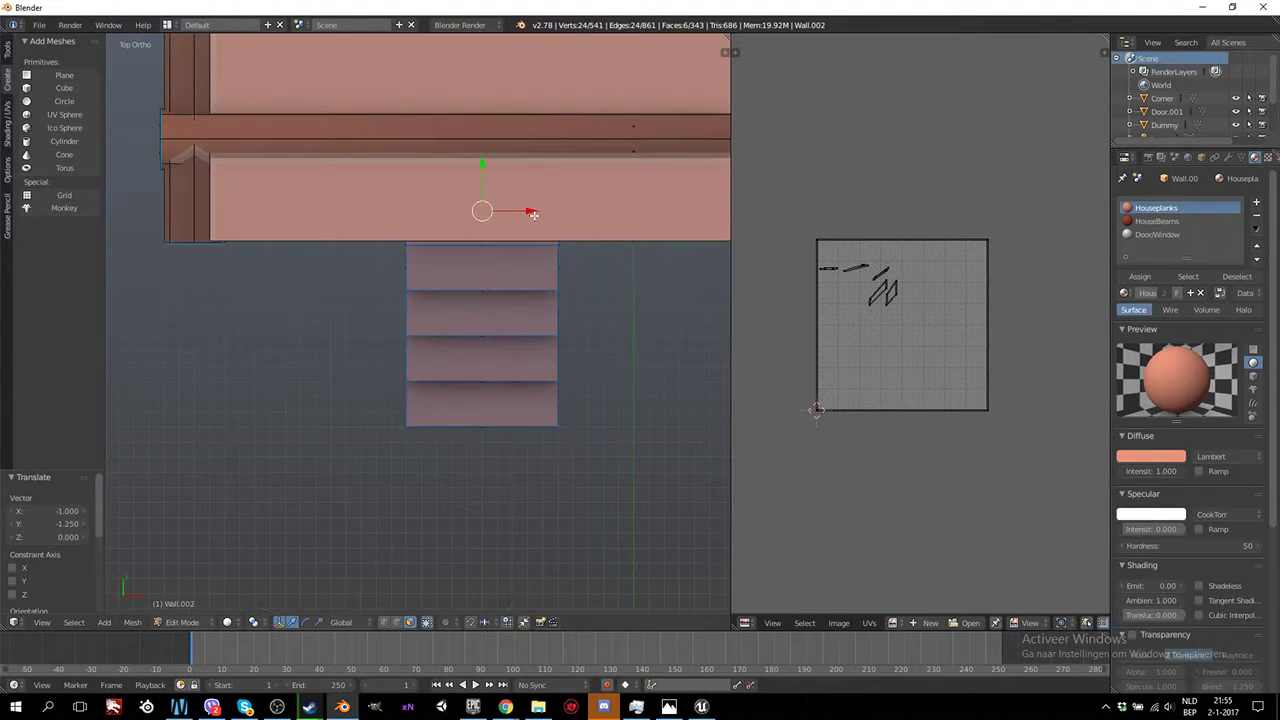
pyautogui.press('u')
pyautogui.click(563, 269)
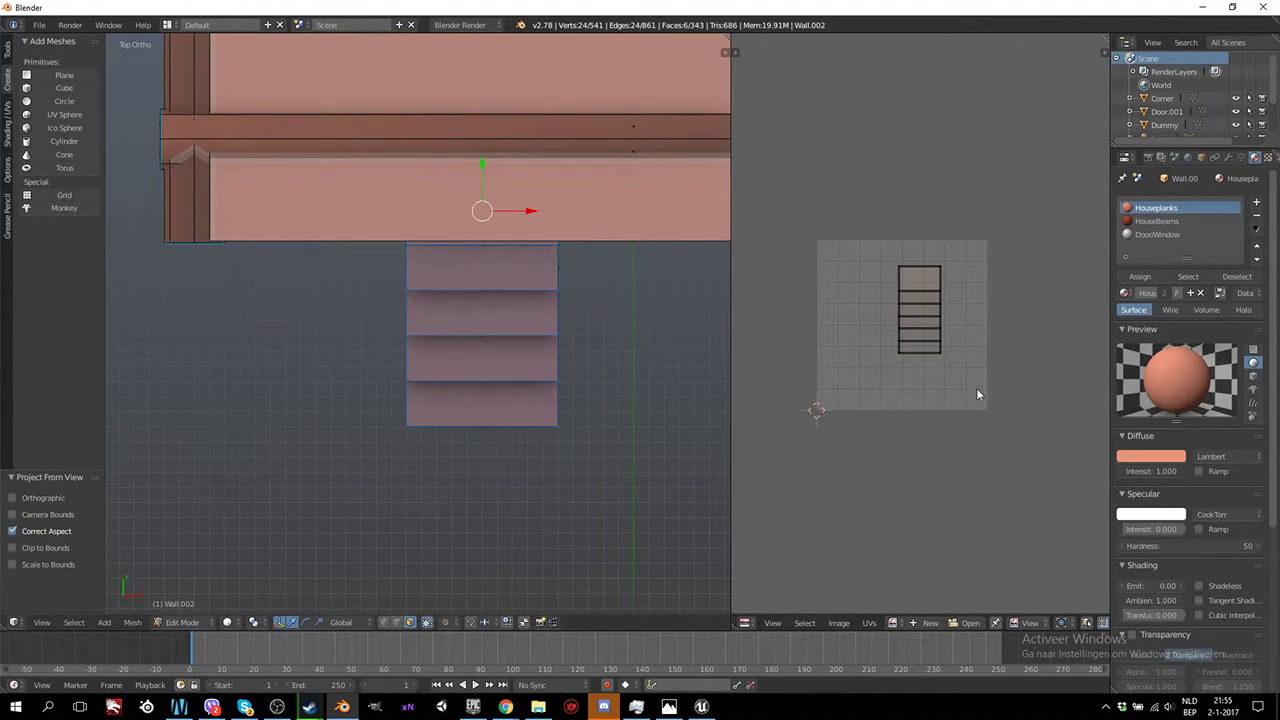
pyautogui.scroll(-2, 976, 388)
pyautogui.press('a')
pyautogui.press('g')
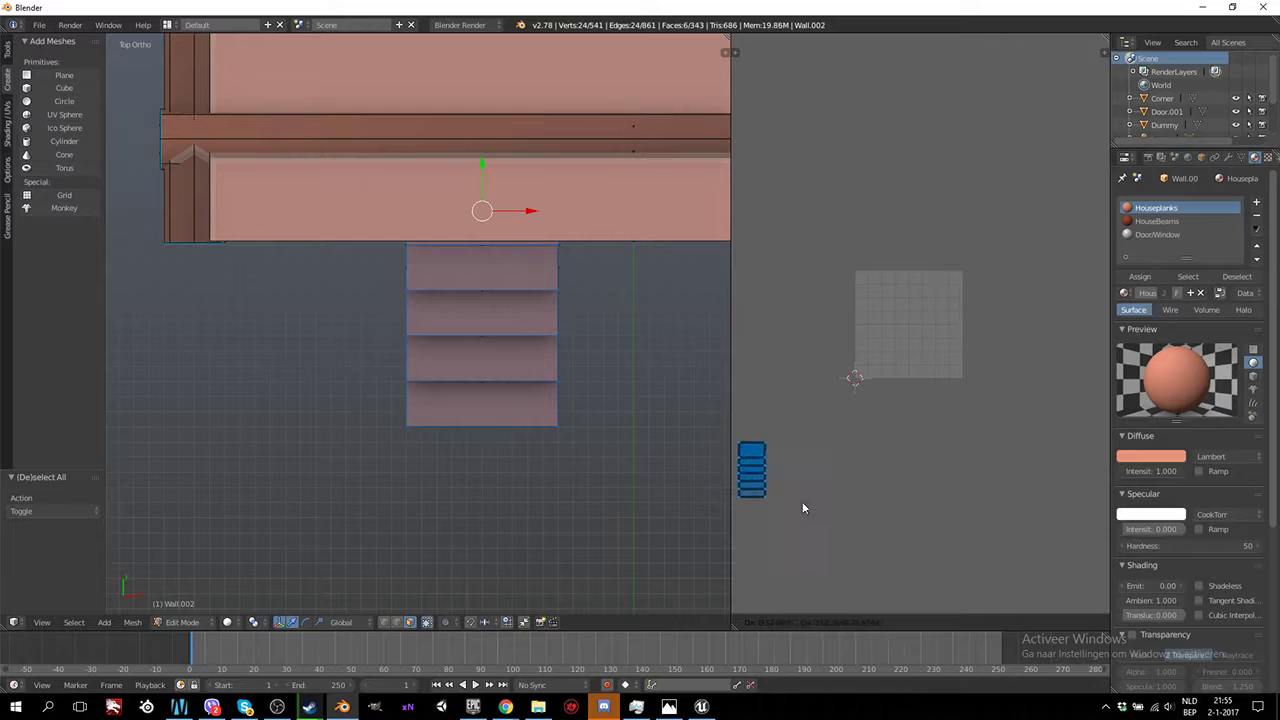
pyautogui.click(802, 501)
# Zoom out to a three-quarter view of the house and leave Edit Mode
pyautogui.scroll(-3, 576, 302)
pyautogui.scroll(-2, 576, 302)
pyautogui.scroll(-2, 537, 326)
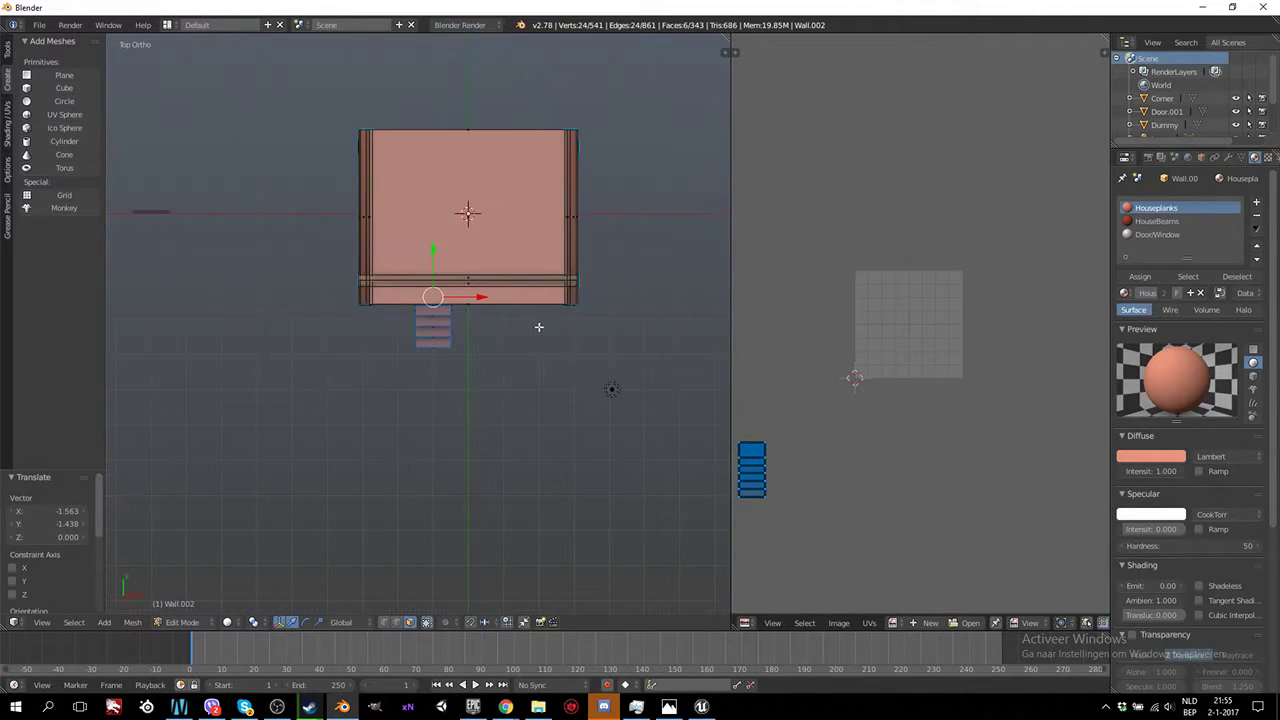
pyautogui.moveTo(537, 326)
pyautogui.mouseDown(button='middle')
pyautogui.moveTo(569, 382)
pyautogui.moveTo(549, 374)
pyautogui.mouseUp(button='middle')
pyautogui.press('Tab')
pyautogui.press('Tab')
pyautogui.press('a')
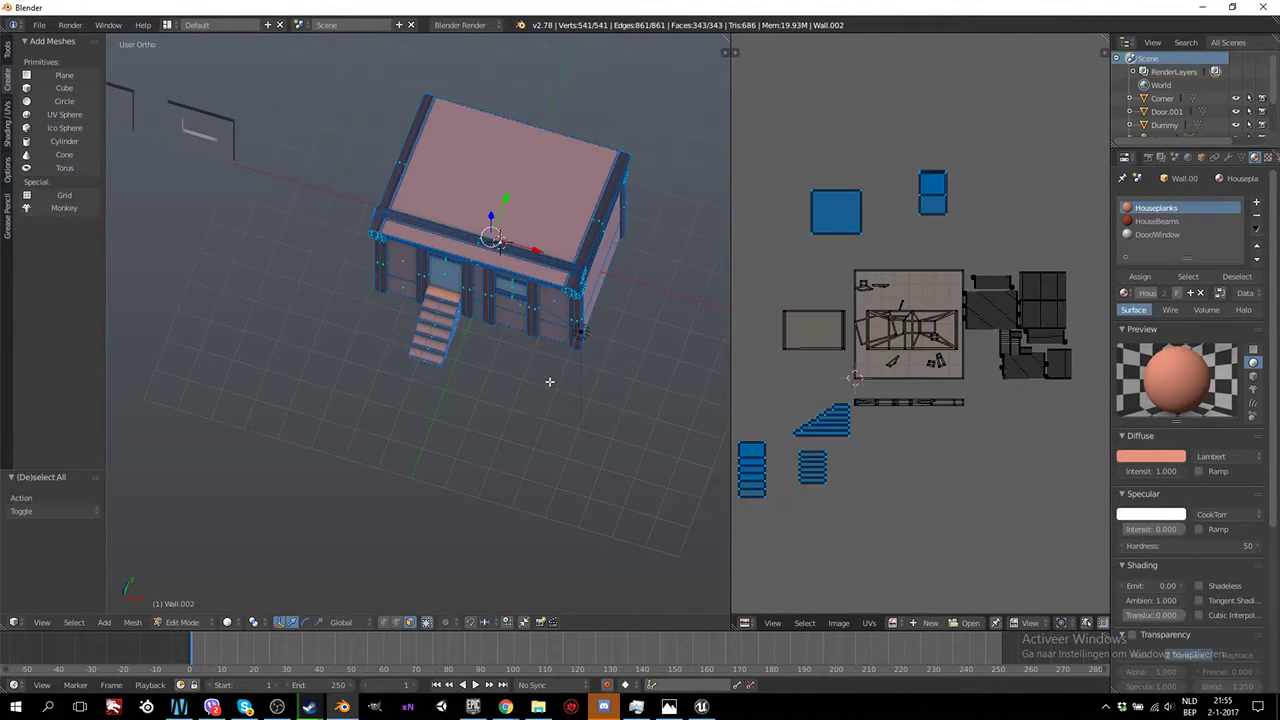
pyautogui.scroll(2, 533, 369)
pyautogui.scroll(2, 529, 366)
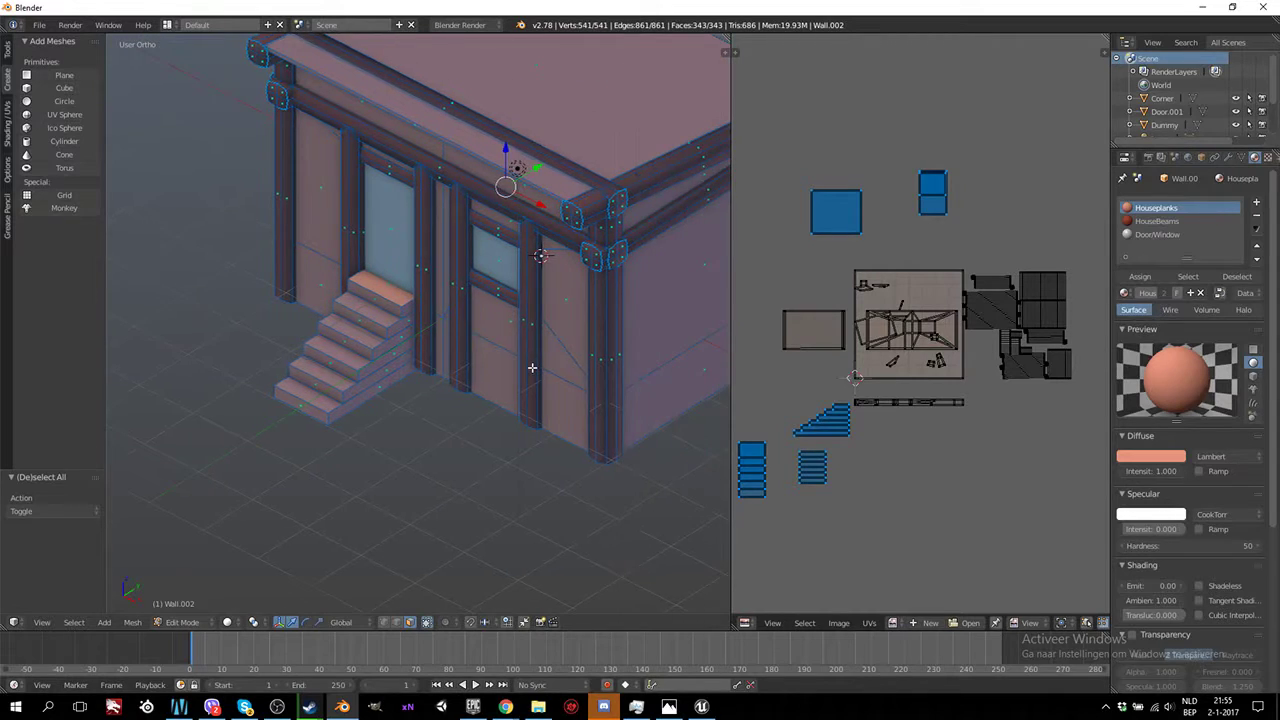
pyautogui.scroll(1, 503, 371)
pyautogui.scroll(4, 887, 362)
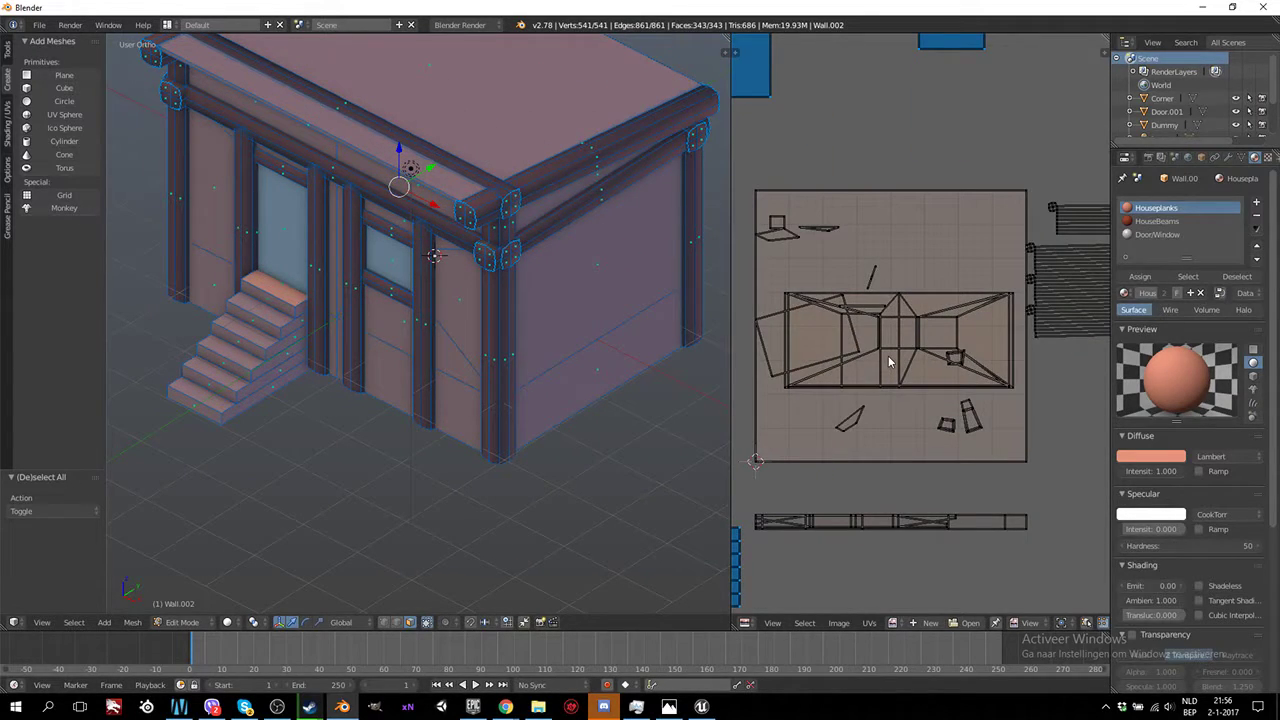
pyautogui.scroll(-3, 915, 315)
pyautogui.scroll(2, 923, 307)
pyautogui.press('Tab')
pyautogui.press('Tab')
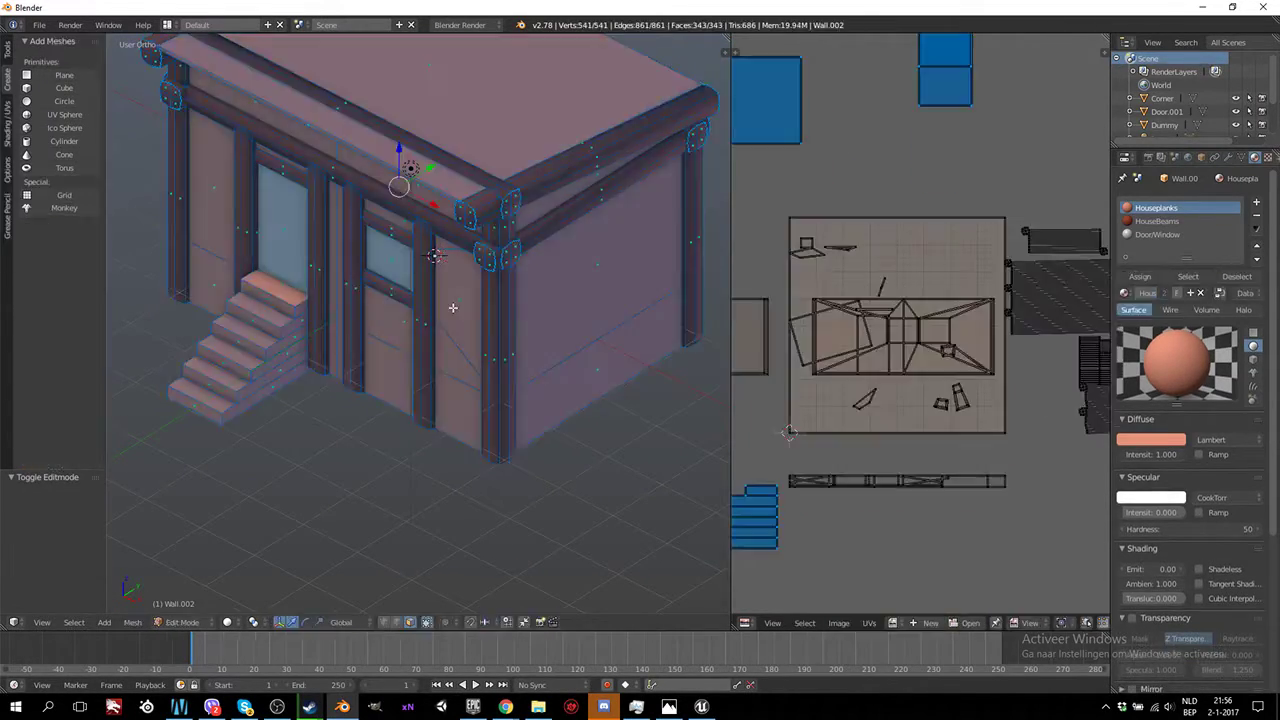
pyautogui.rightClick(453, 308)
pyautogui.keyDown('shift'); pyautogui.rightClick(423, 291); pyautogui.keyUp('shift')
pyautogui.rightClick(457, 300)
pyautogui.keyDown('shift'); pyautogui.rightClick(370, 228); pyautogui.keyUp('shift')
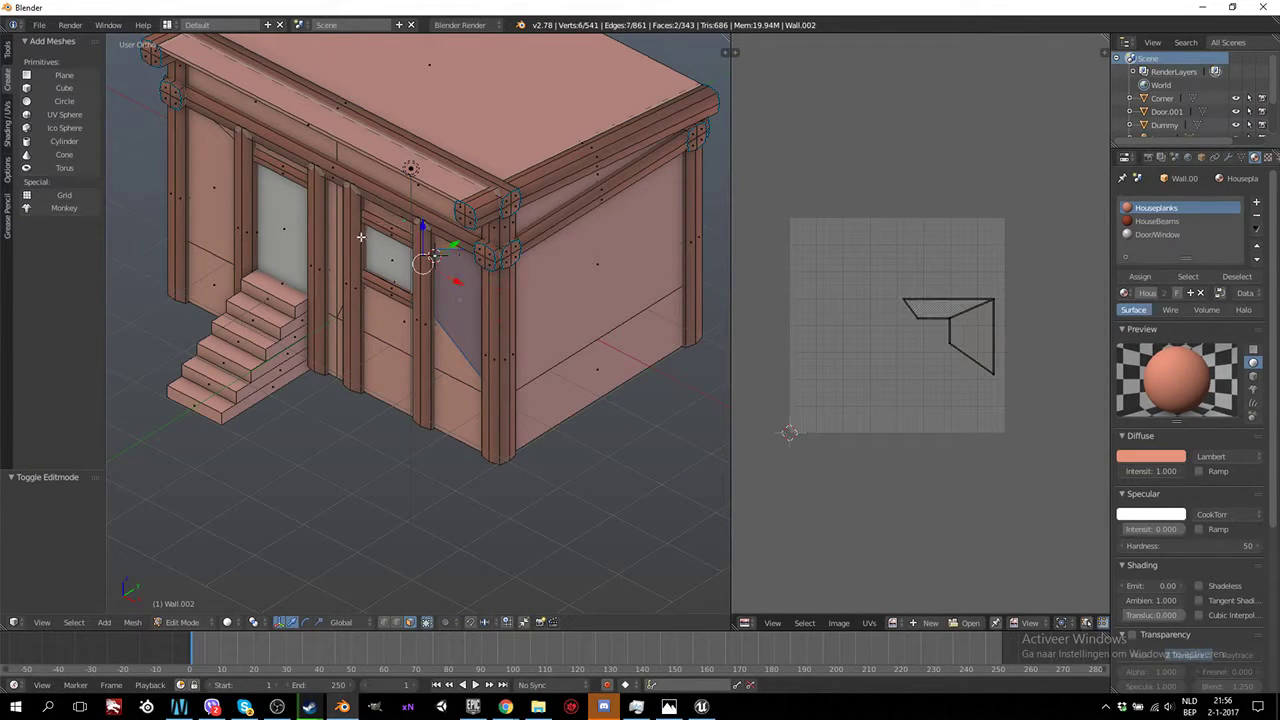
pyautogui.keyDown('shift'); pyautogui.rightClick(336, 253); pyautogui.keyUp('shift')
pyautogui.keyDown('shift'); pyautogui.rightClick(376, 324); pyautogui.keyUp('shift')
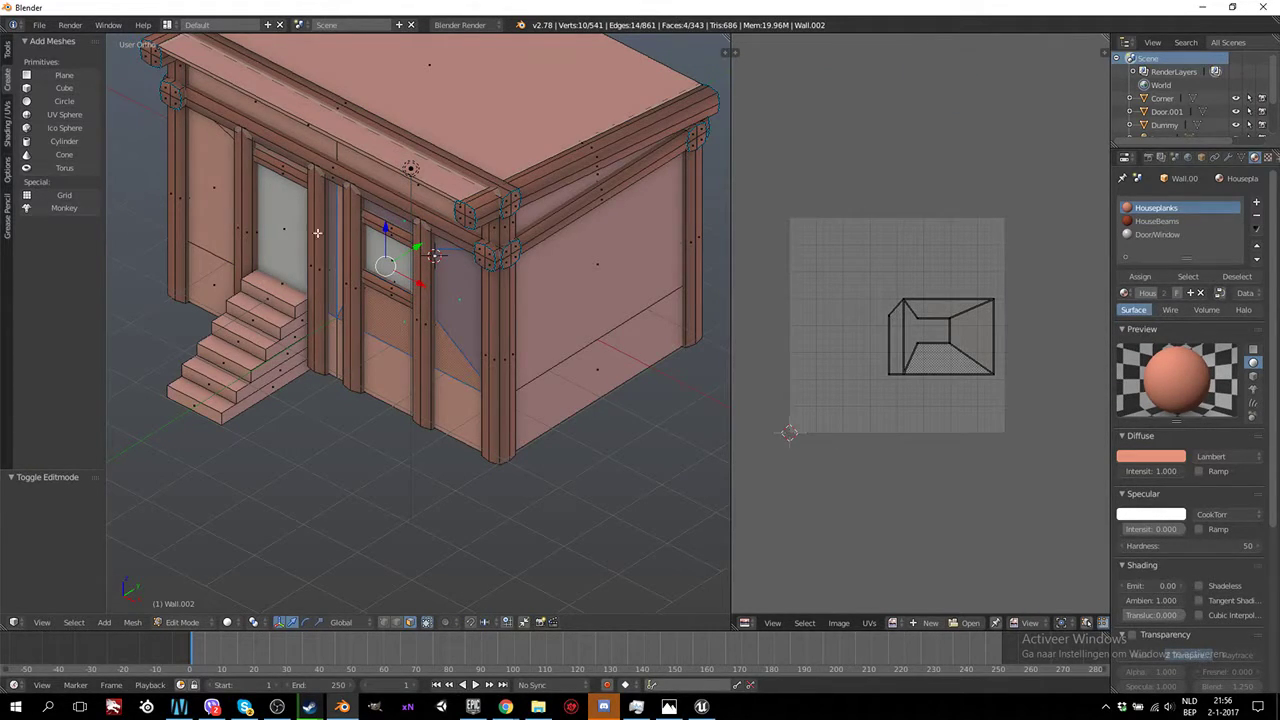
pyautogui.keyDown('shift'); pyautogui.rightClick(227, 200); pyautogui.keyUp('shift')
pyautogui.moveTo(283, 164)
pyautogui.mouseDown(button='middle')
pyautogui.moveTo(277, 365)
pyautogui.moveTo(411, 337)
pyautogui.mouseUp(button='middle')
pyautogui.keyDown('shift'); pyautogui.rightClick(529, 325); pyautogui.keyUp('shift')
pyautogui.keyDown('shift'); pyautogui.rightClick(317, 306); pyautogui.keyUp('shift')
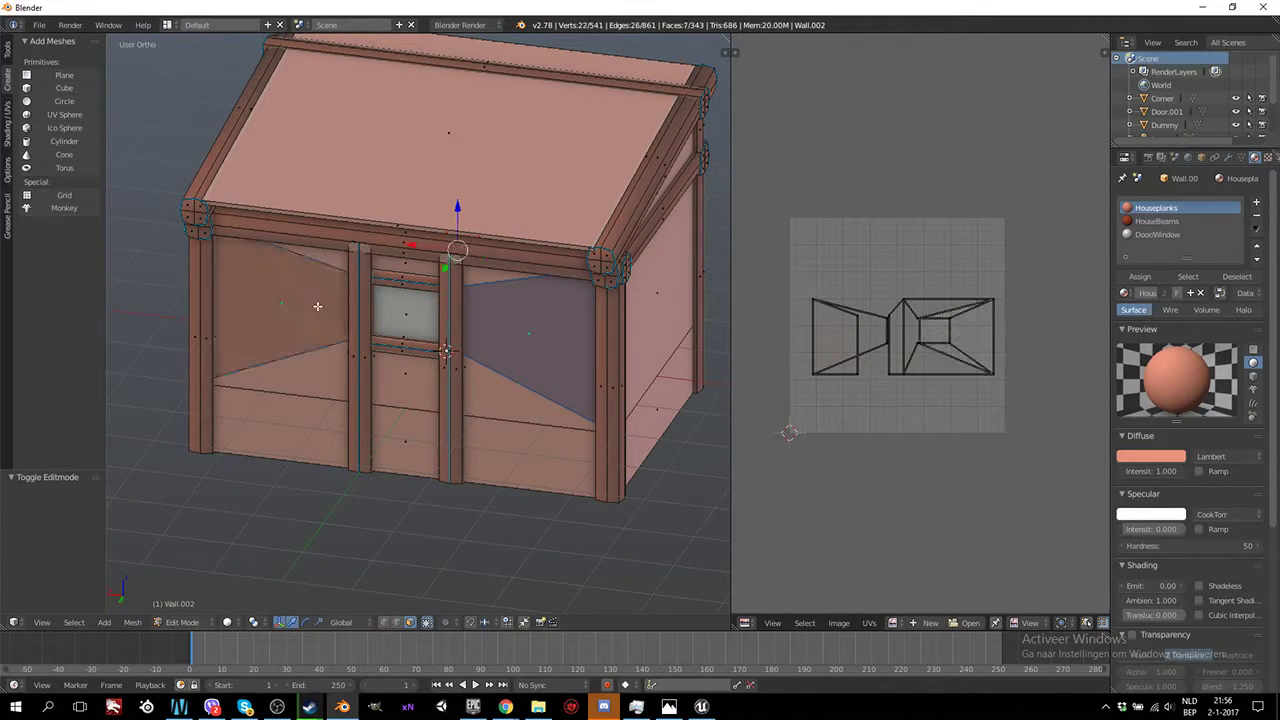
pyautogui.keyDown('shift'); pyautogui.rightClick(392, 383); pyautogui.keyUp('shift')
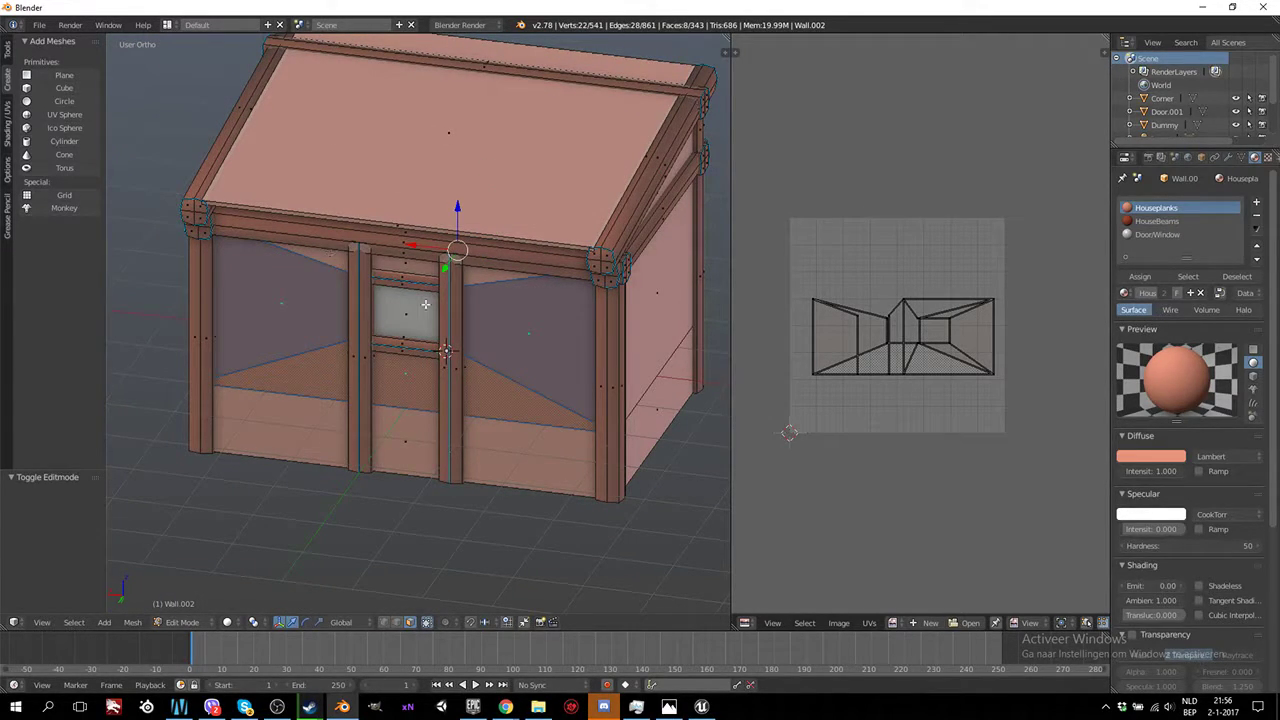
pyautogui.press('Tab')
pyautogui.press('Tab')
pyautogui.press('a')
pyautogui.press('a')
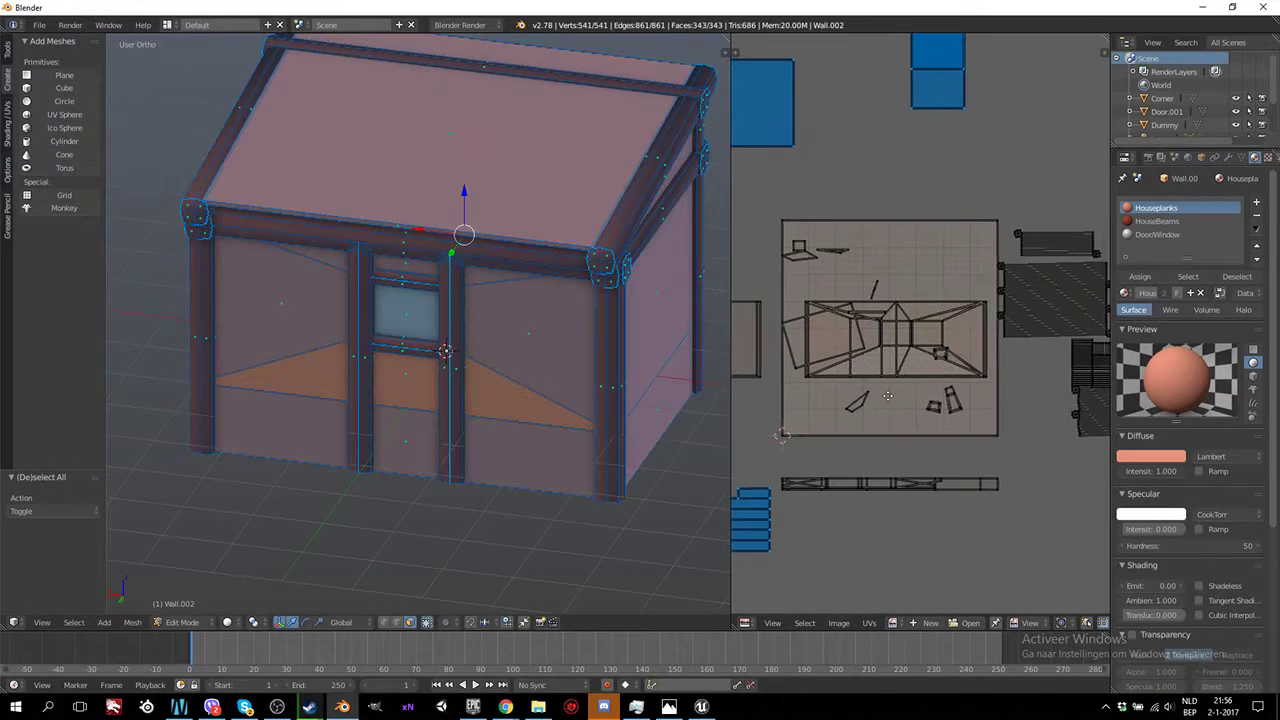
# Move the large front-wall UV island outside the texture to the lower right
pyautogui.scroll(2, 966, 337)
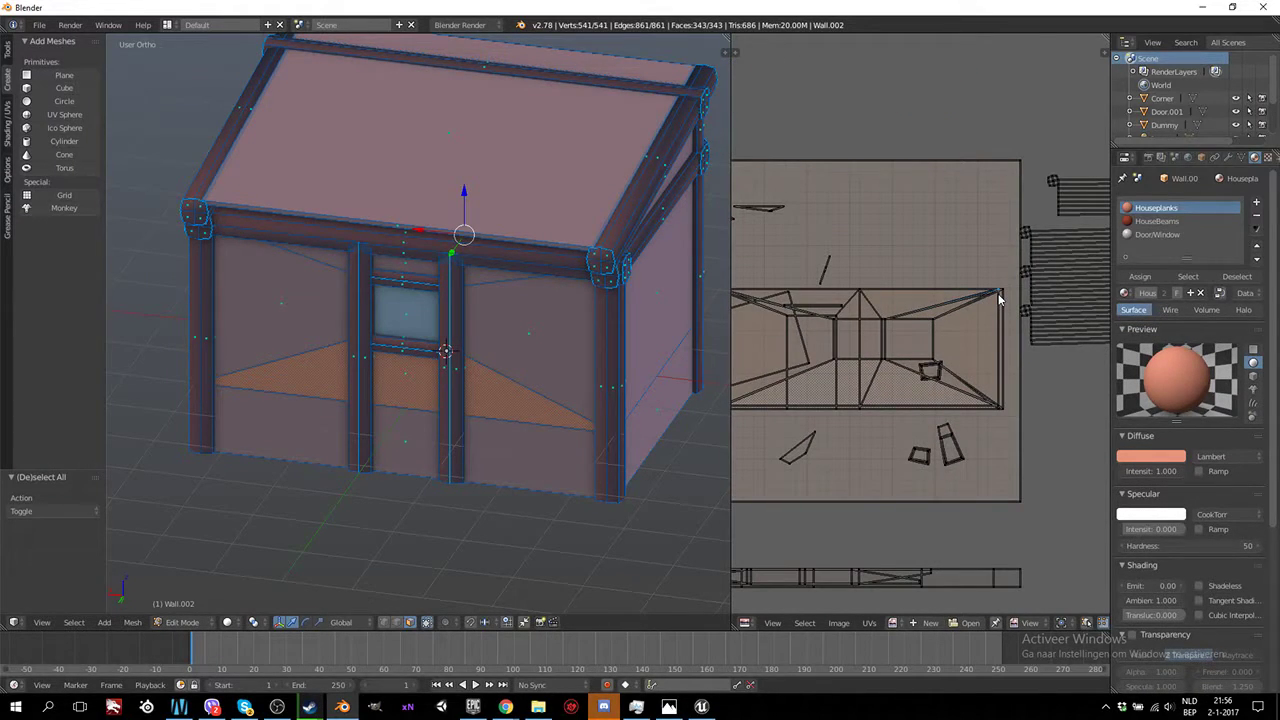
pyautogui.press('l')
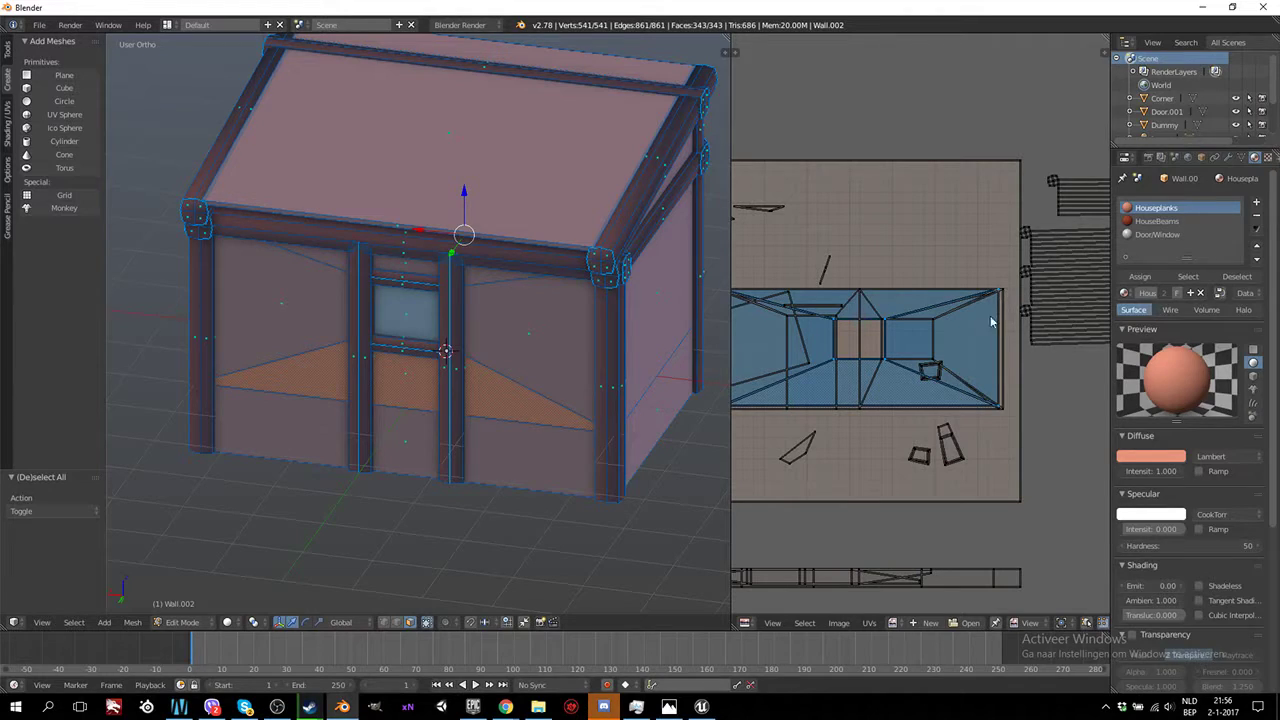
pyautogui.scroll(-4, 950, 379)
pyautogui.scroll(-3, 901, 381)
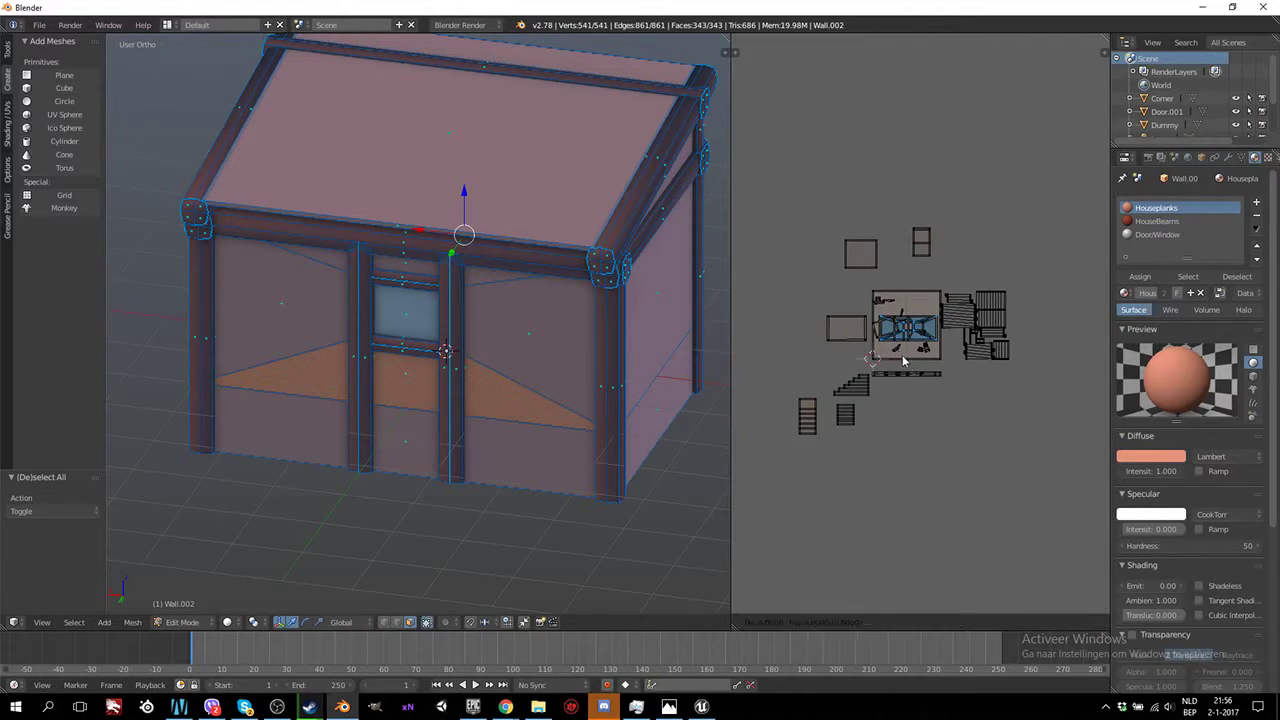
pyautogui.press('g')
pyautogui.click(995, 430)
pyautogui.scroll(4, 950, 343)
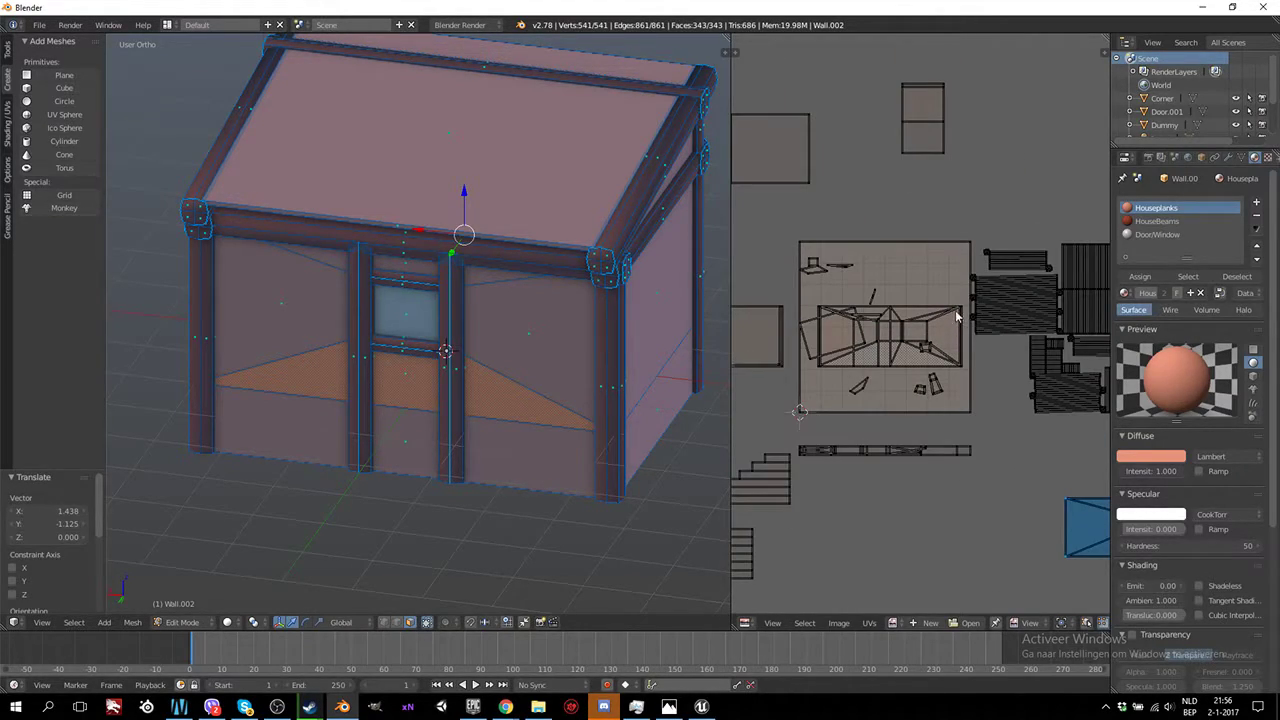
pyautogui.press('a')
# Move two more wall islands out of the texture square to the lower right
pyautogui.press('l')
pyautogui.press('g')
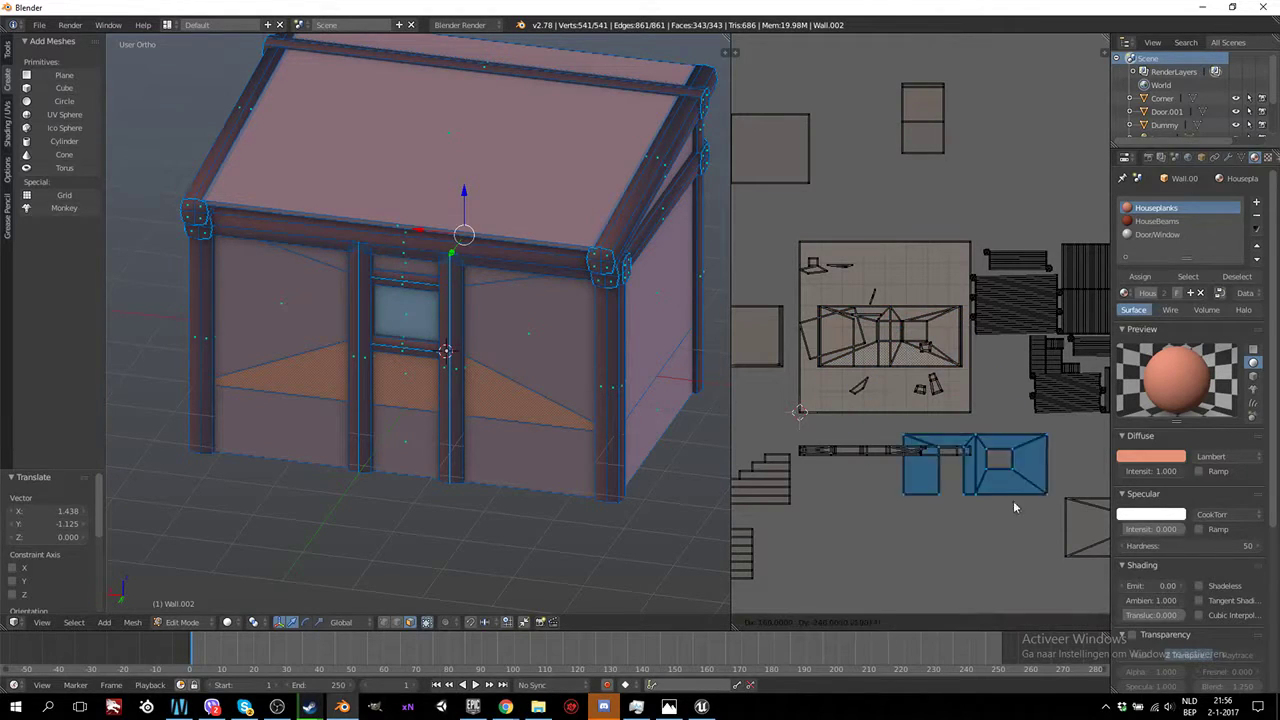
pyautogui.click(790, 542)
pyautogui.keyDown('ctrl'); pyautogui.scroll(-5, 800, 520); pyautogui.keyUp('ctrl')
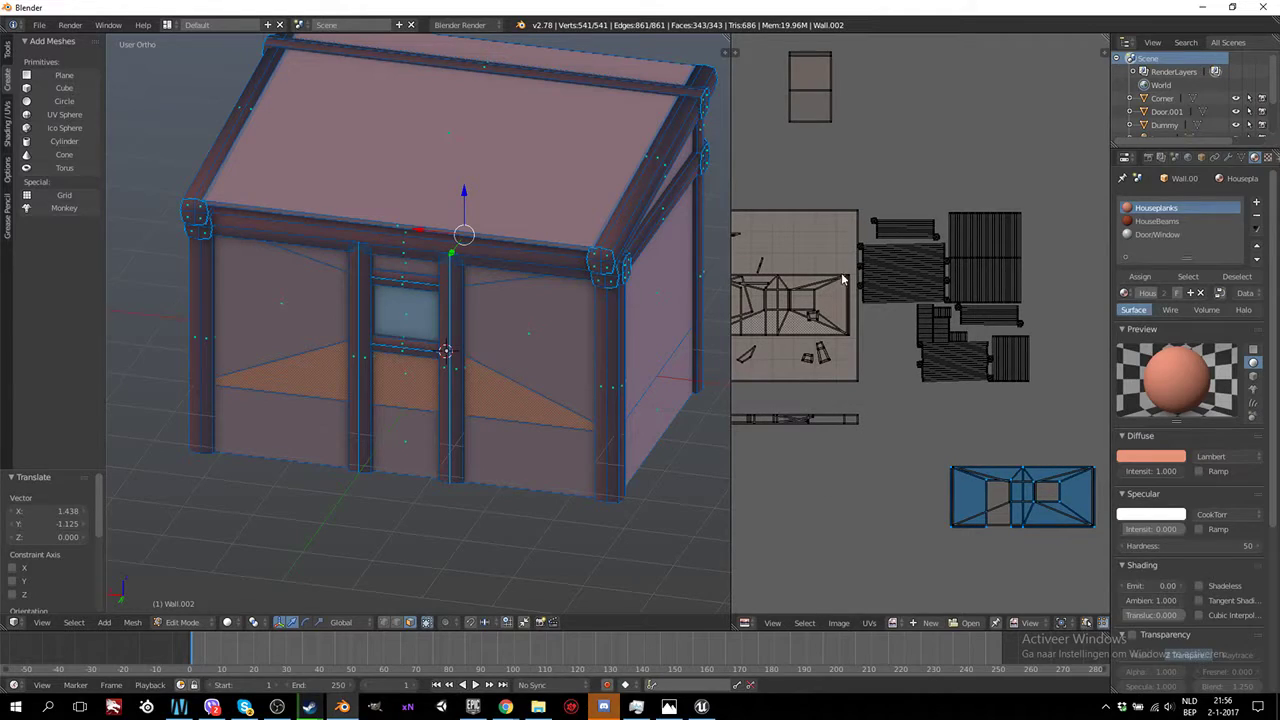
pyautogui.rightClick(842, 285)
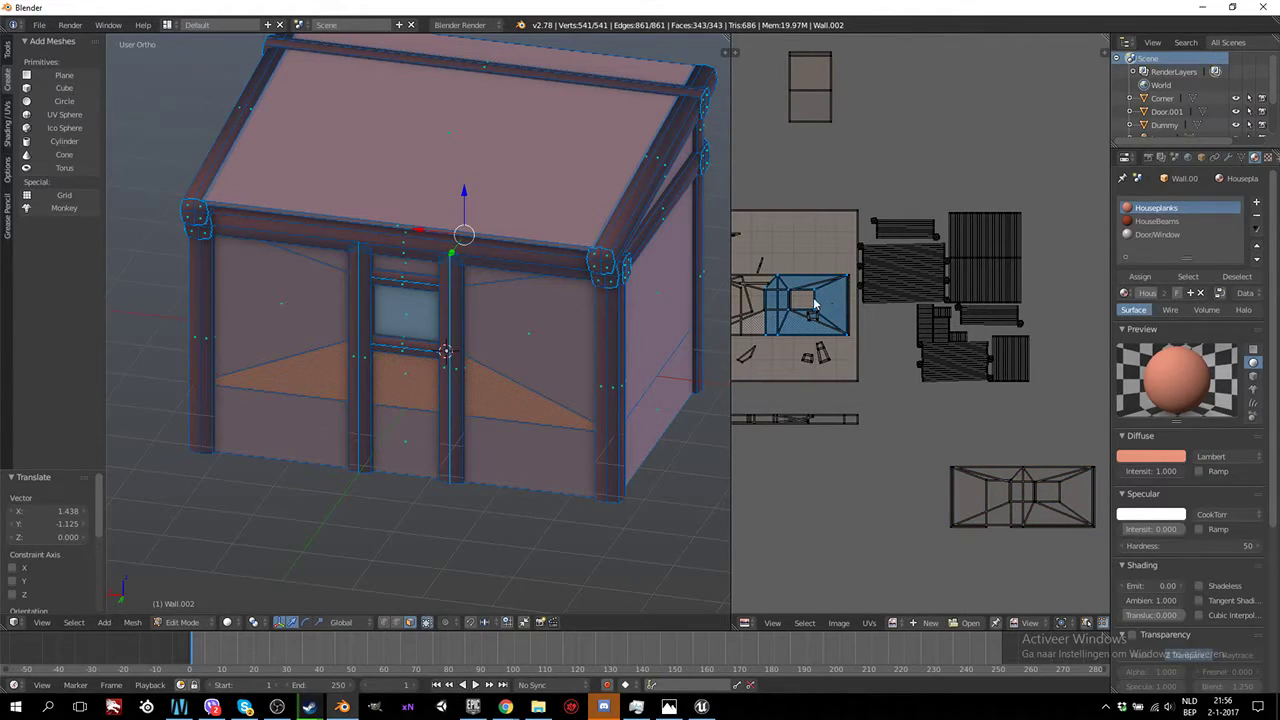
pyautogui.press('g')
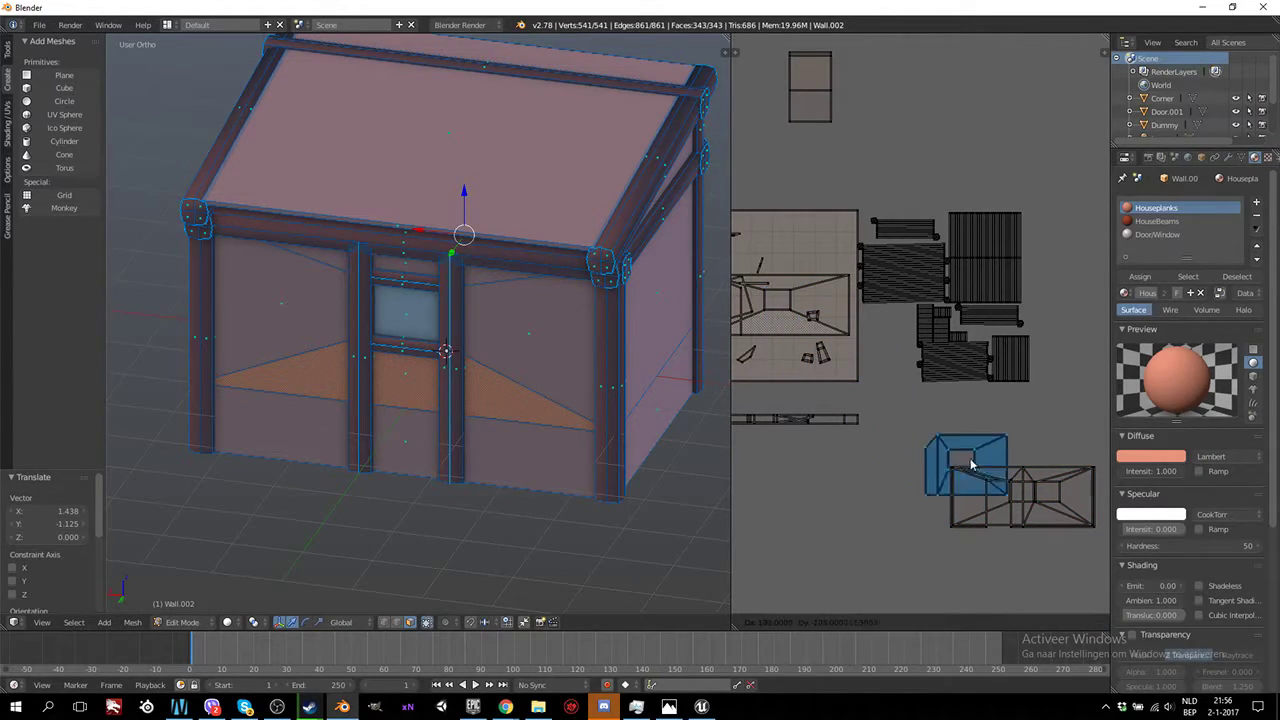
pyautogui.press('Escape')
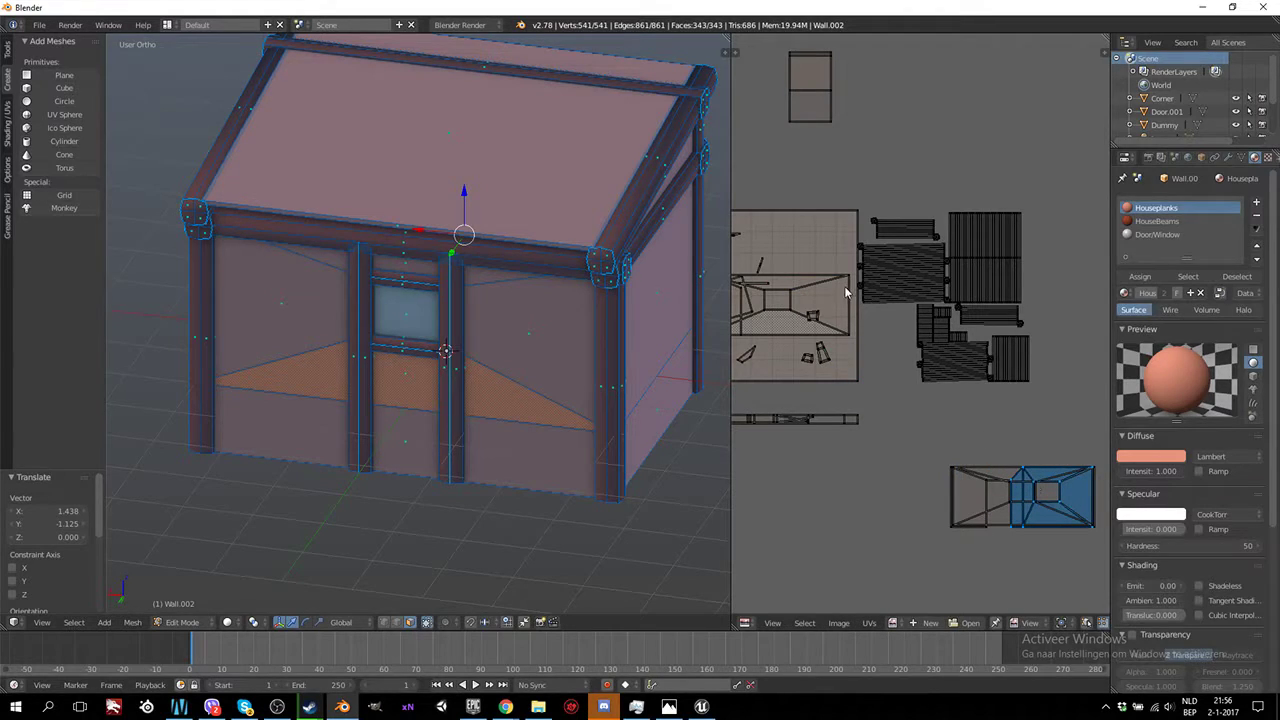
pyautogui.rightClick(843, 287)
pyautogui.press('g')
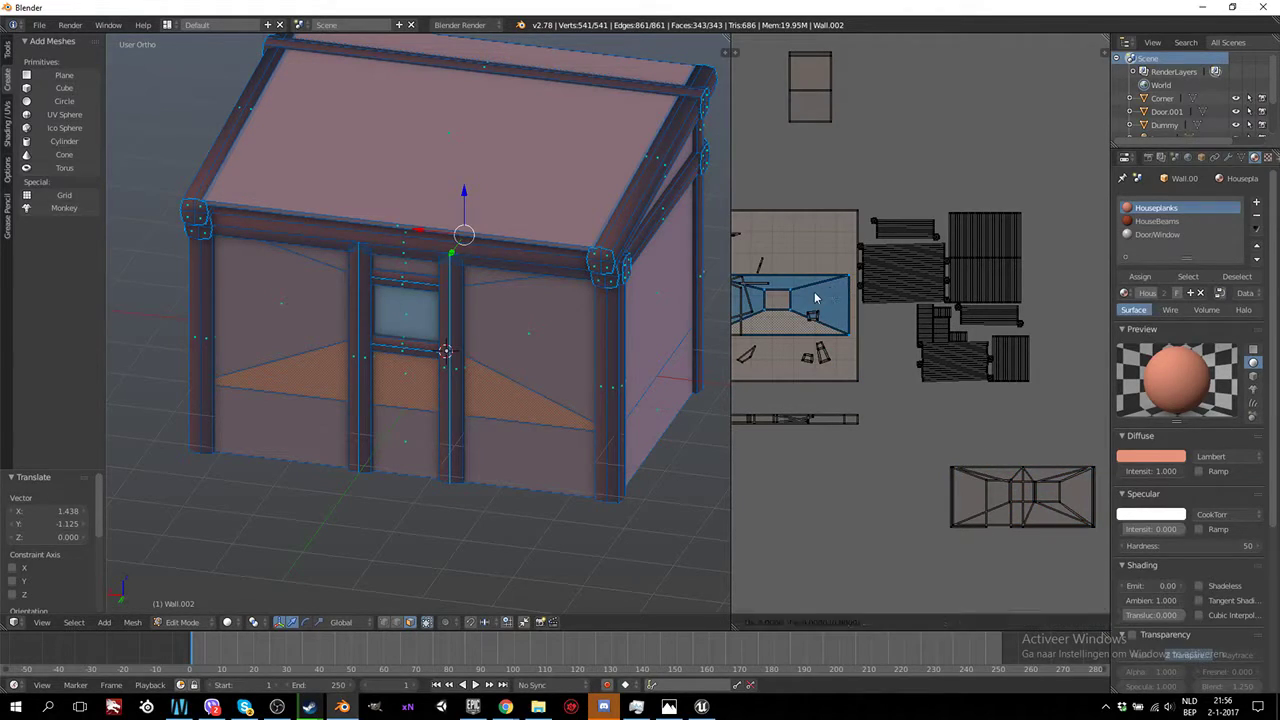
pyautogui.click(1040, 492)
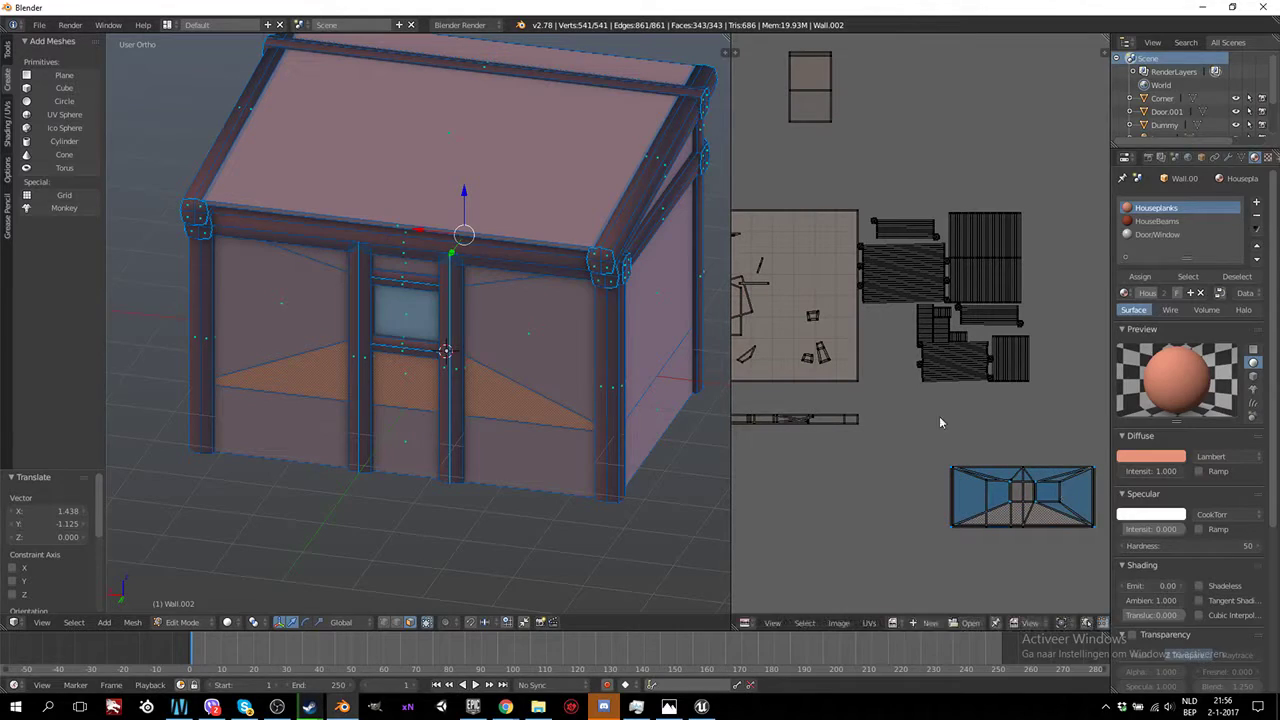
# Box-select the small pieces remaining inside the texture square
pyautogui.moveTo(763, 339); pyautogui.dragTo(867, 359, button='middle')
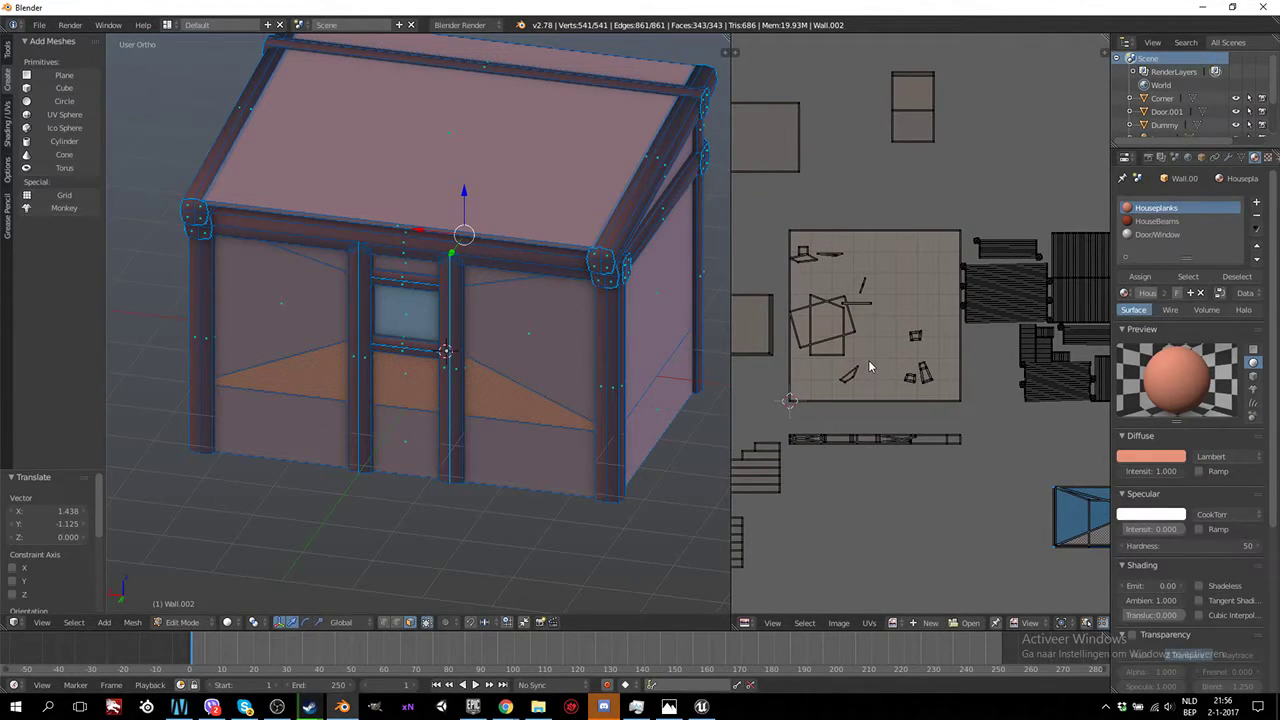
pyautogui.rightClick(792, 402)
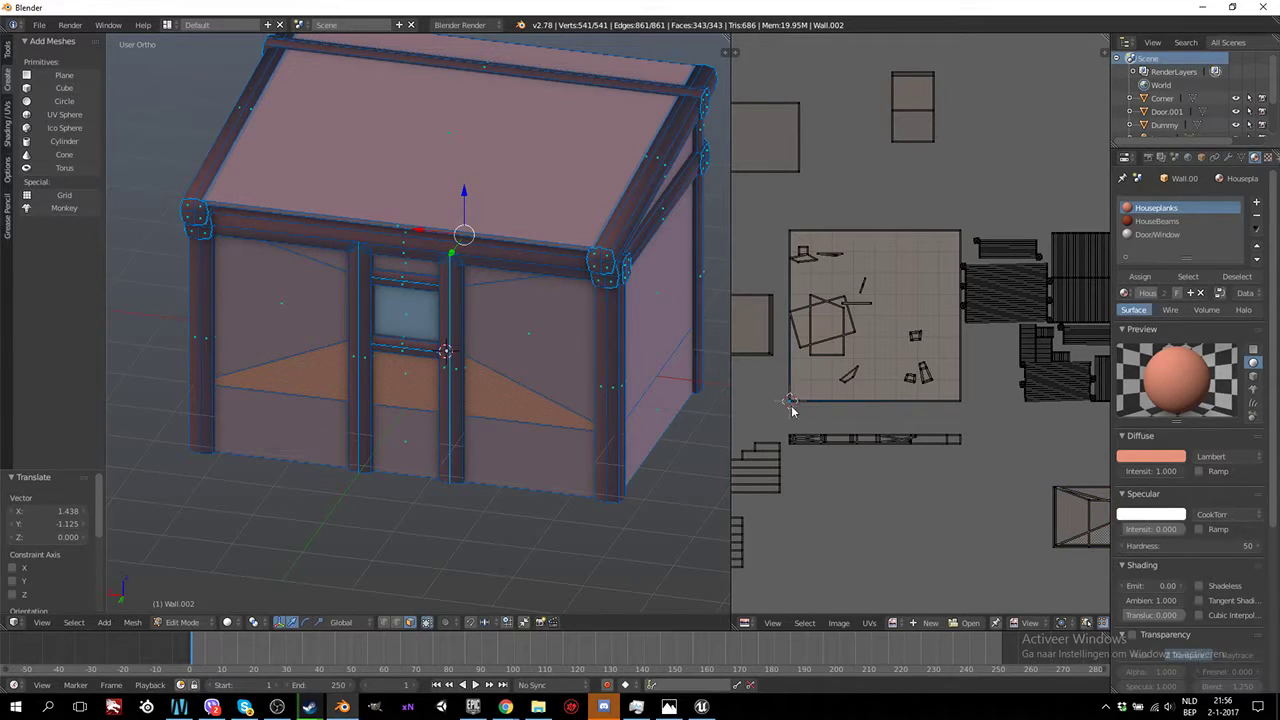
pyautogui.press('b')
pyautogui.moveTo(783, 405); pyautogui.dragTo(957, 187)
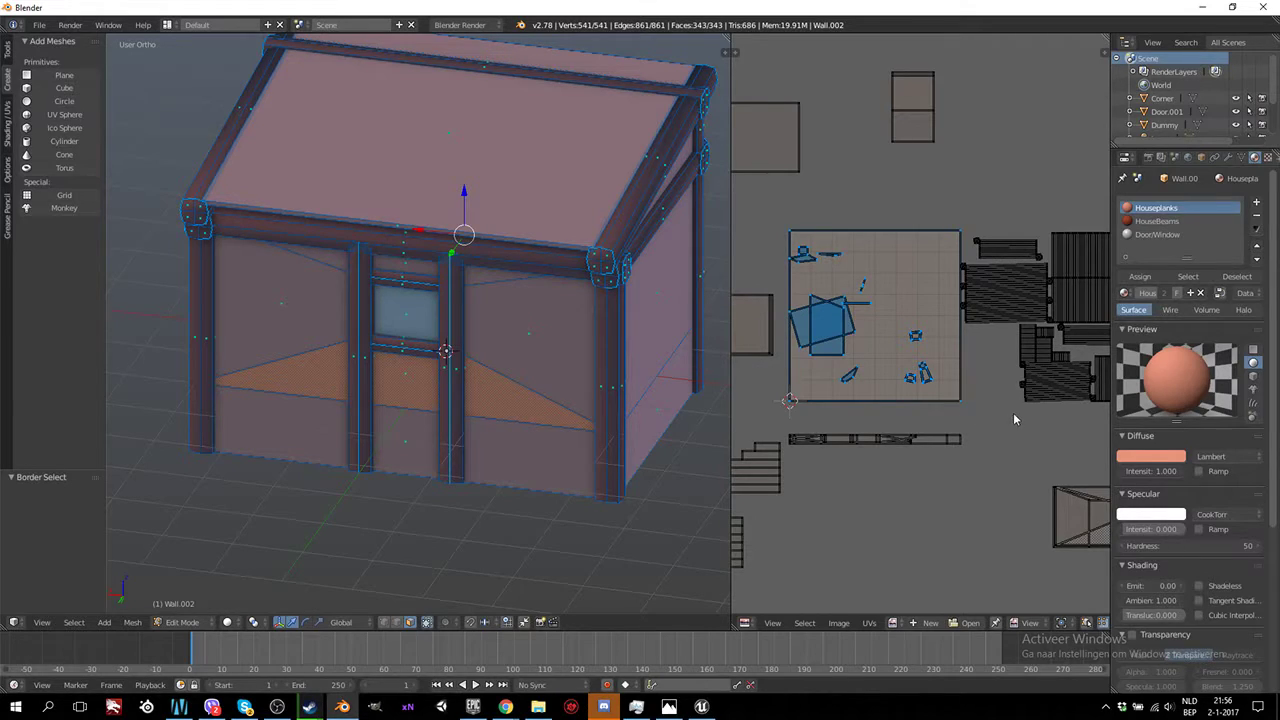
# Select the whole square island and scale it to 0.1
pyautogui.press('l')
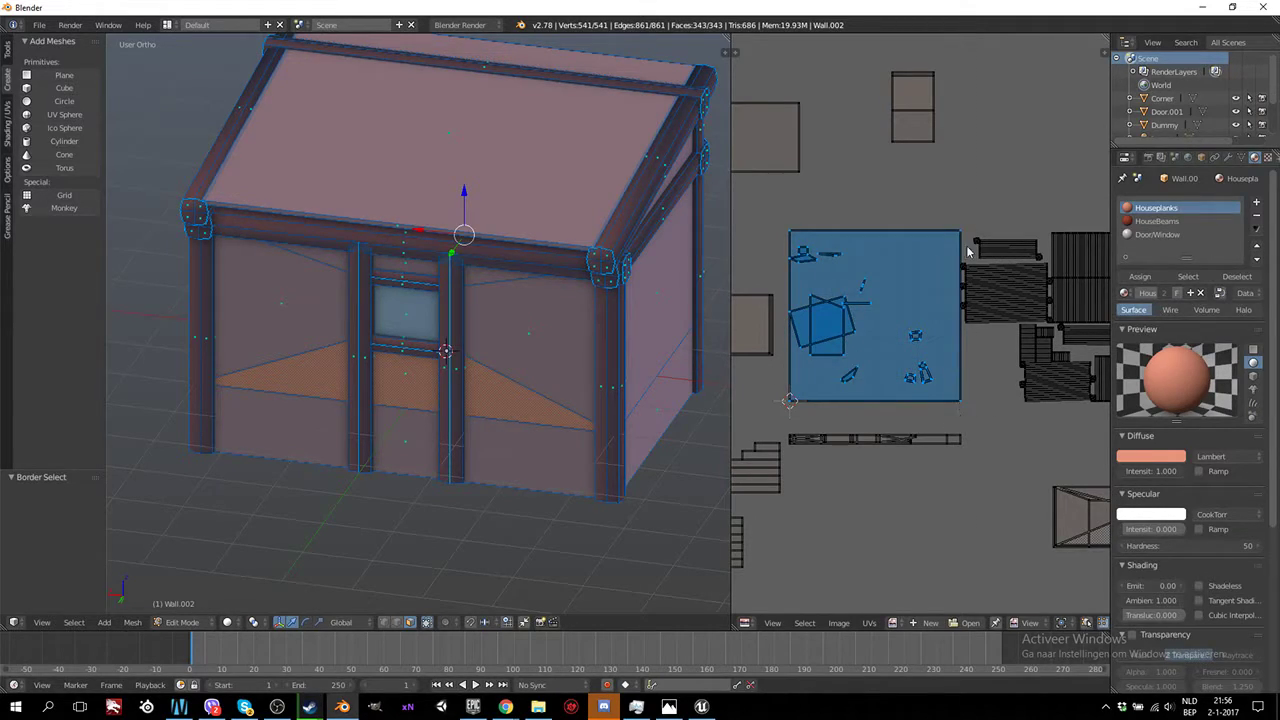
pyautogui.press('l')
pyautogui.scroll(-2, 908, 386)
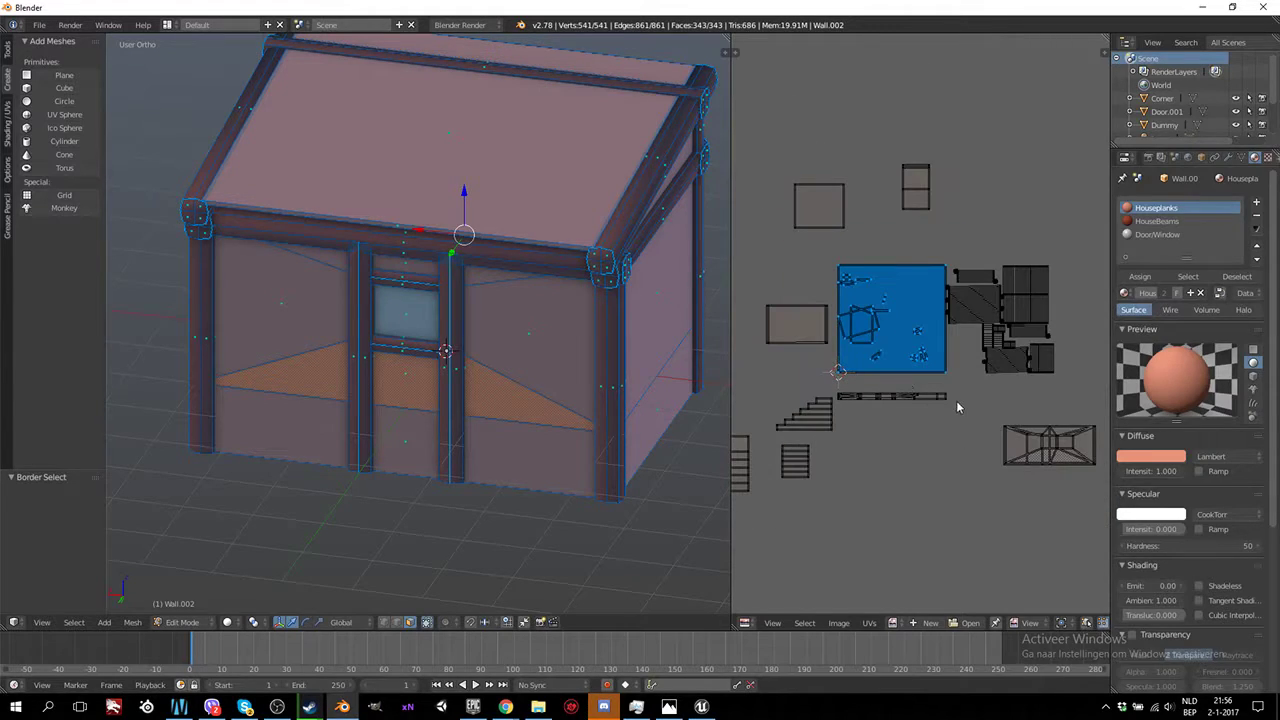
pyautogui.write('s')
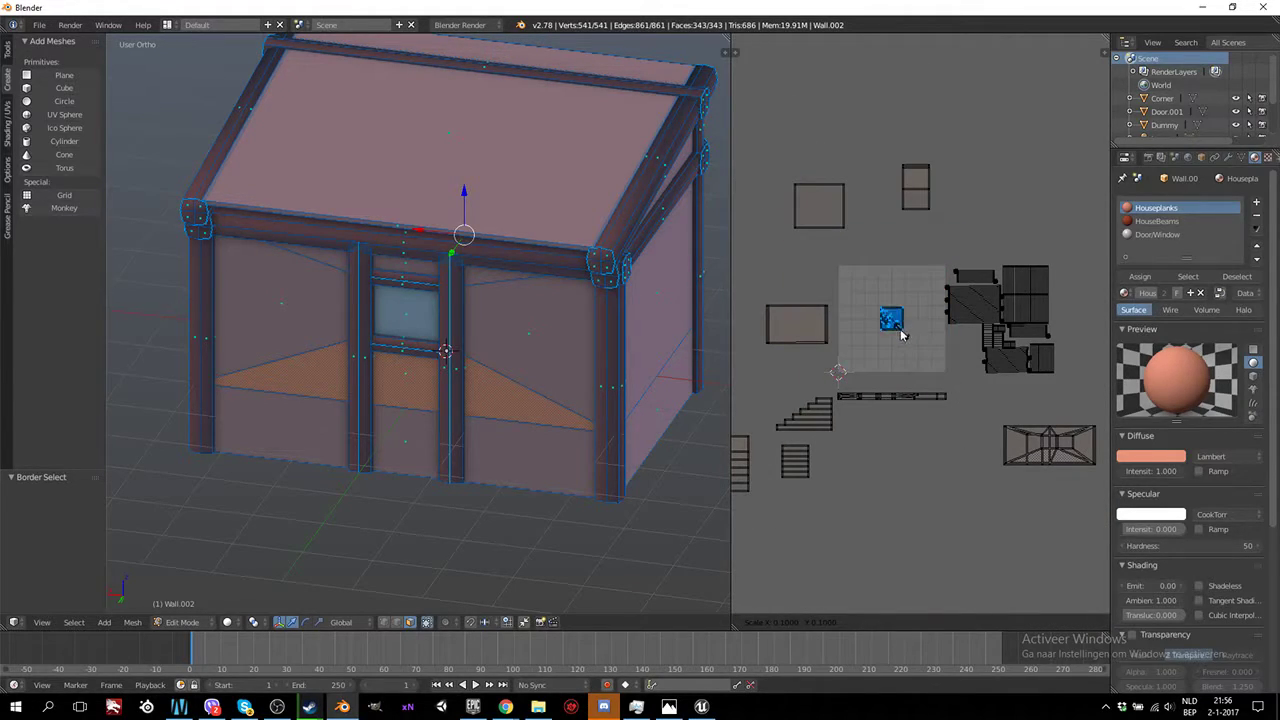
pyautogui.write('.1')
pyautogui.press('Return')
pyautogui.scroll(5, 922, 362)
pyautogui.scroll(2, 904, 364)
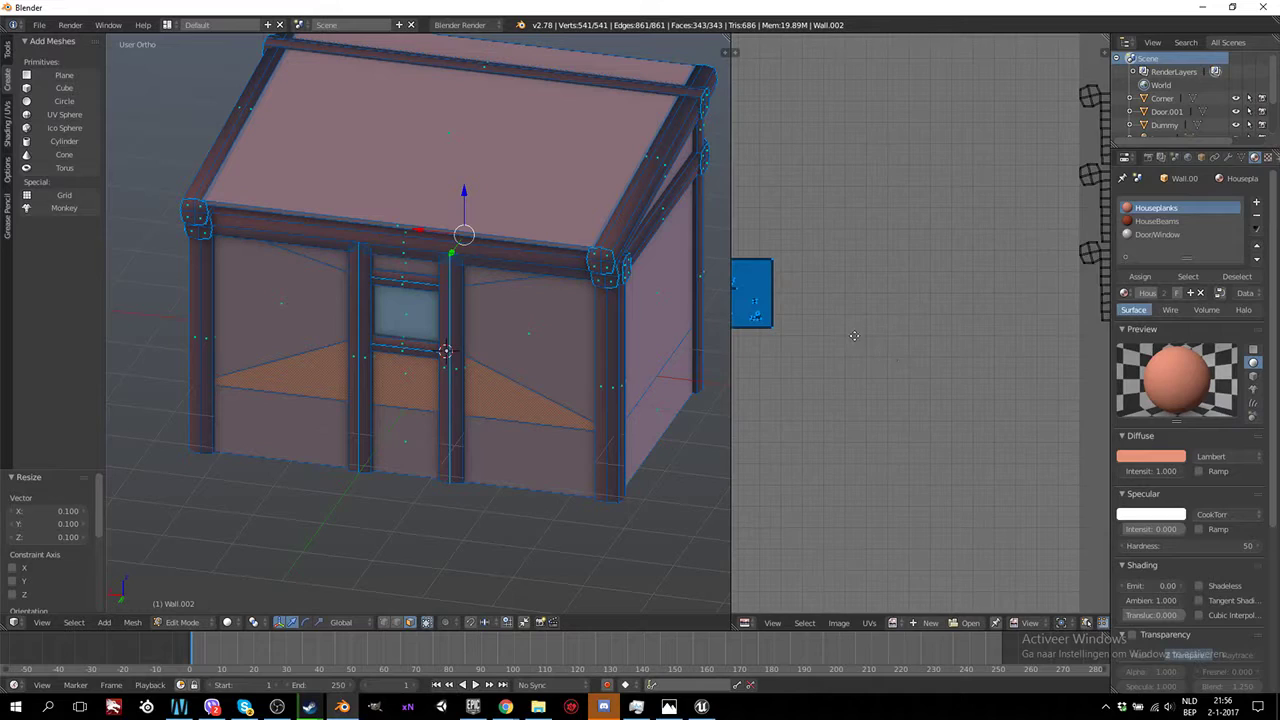
pyautogui.scroll(-3, 943, 434)
# Scale the island again to 0.3 and move it into the texture's top-left corner
pyautogui.press('s')
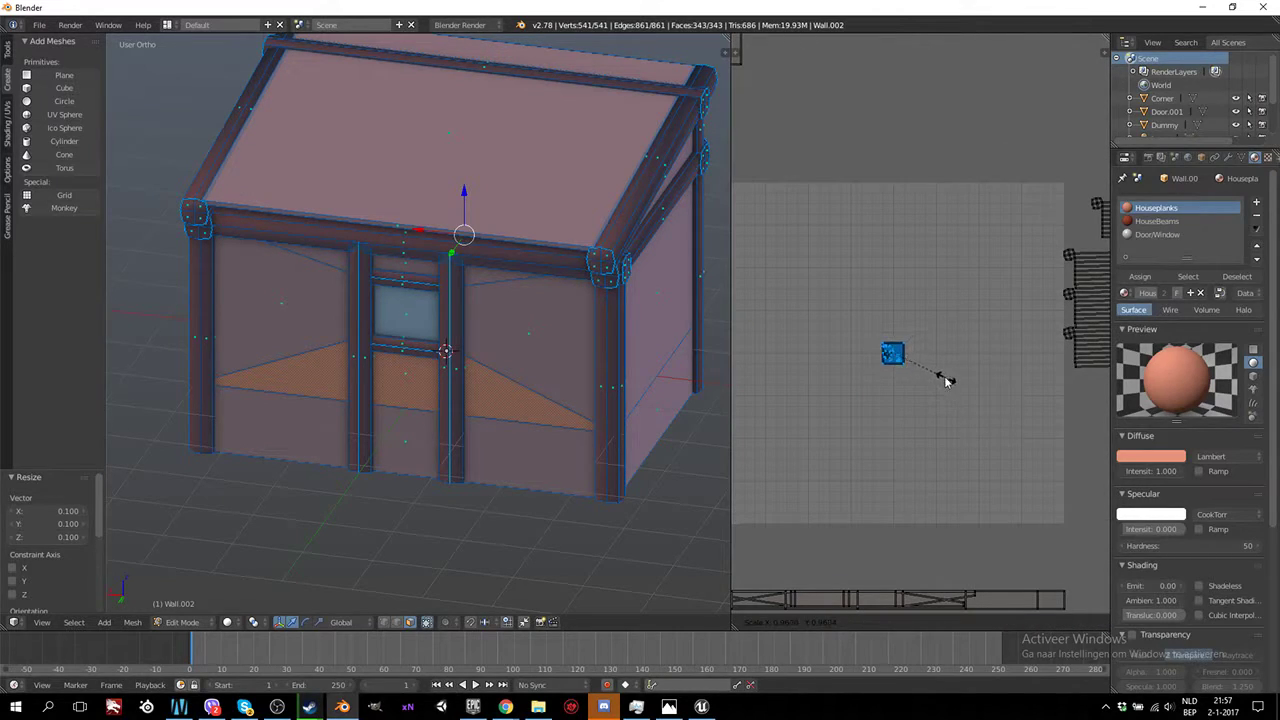
pyautogui.click(920, 371)
pyautogui.moveTo(918, 369); pyautogui.dragTo(979, 424, button='middle')
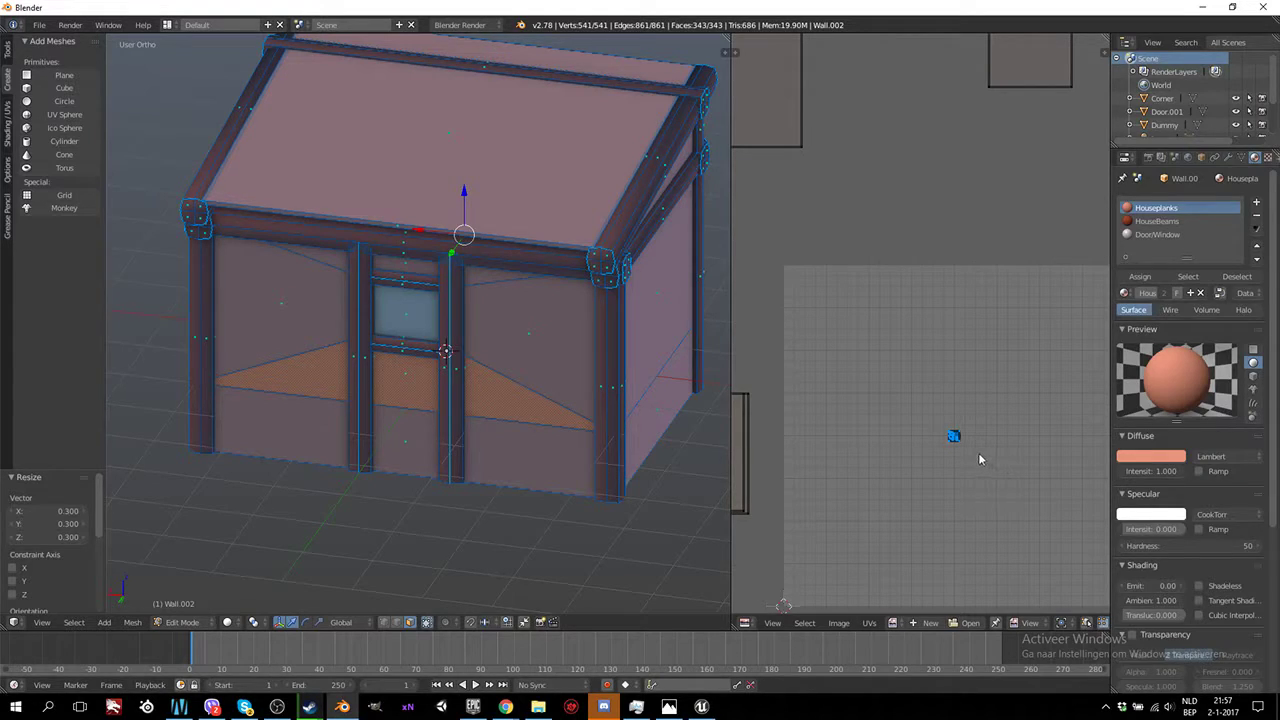
pyautogui.press('g')
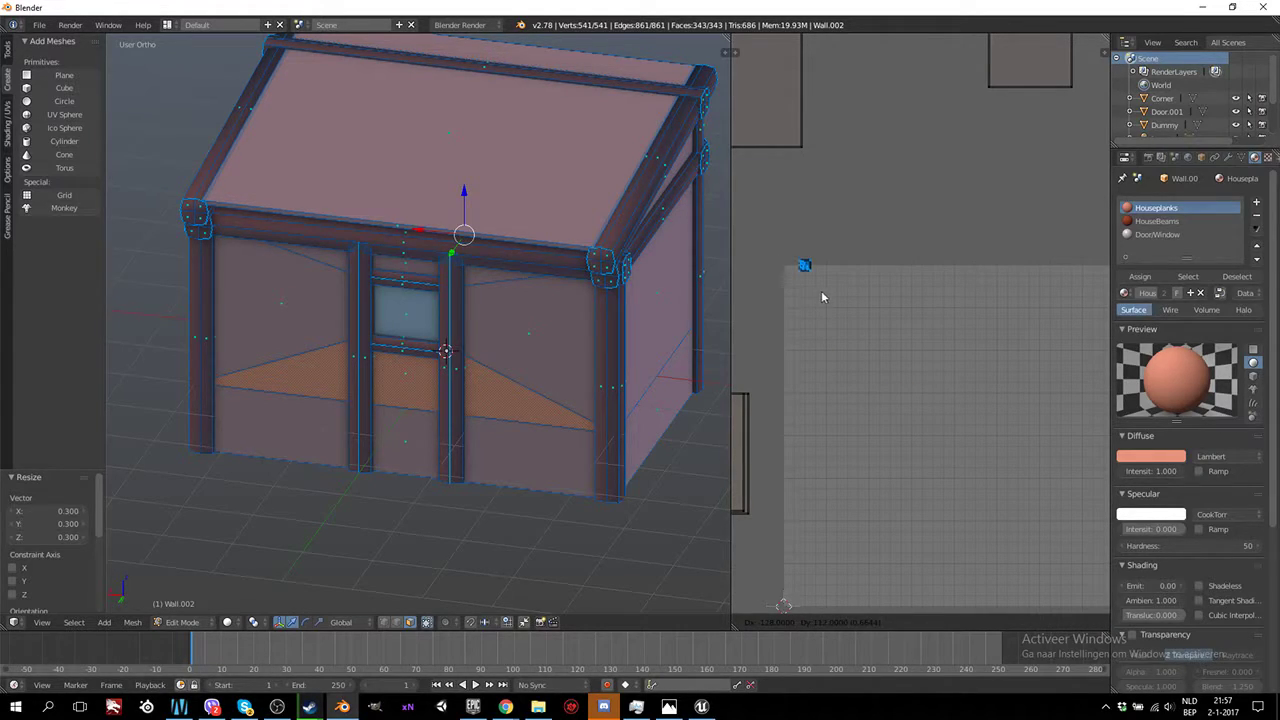
pyautogui.click(820, 297)
pyautogui.scroll(-5, 874, 385)
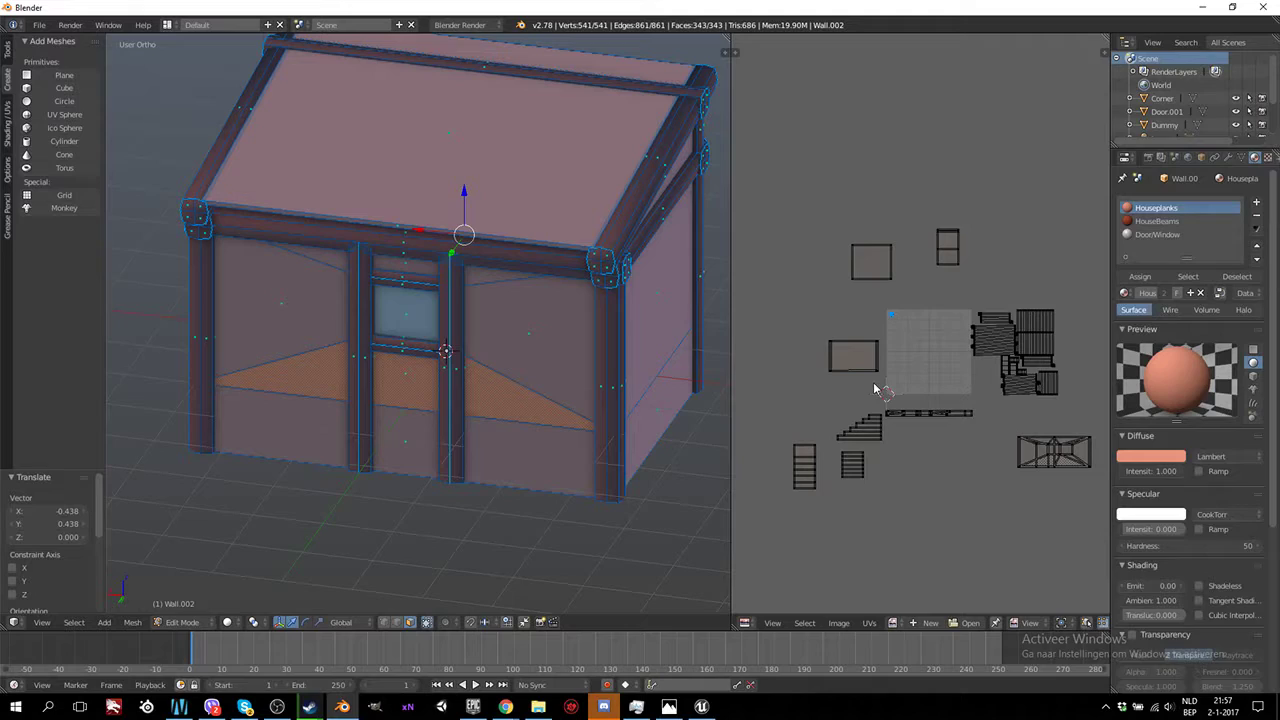
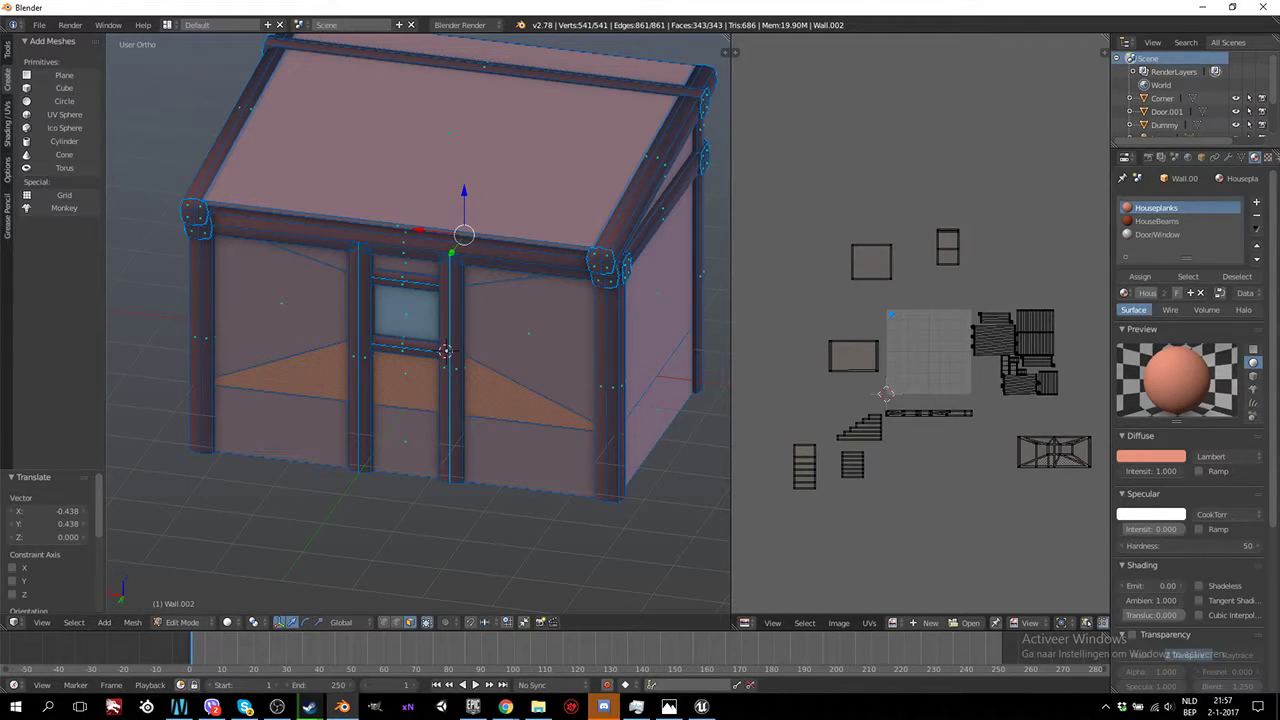
# Box-select the wide trapezoid-panel UV island at the bottom of the layout
pyautogui.hotkey('alt', 'Tab')
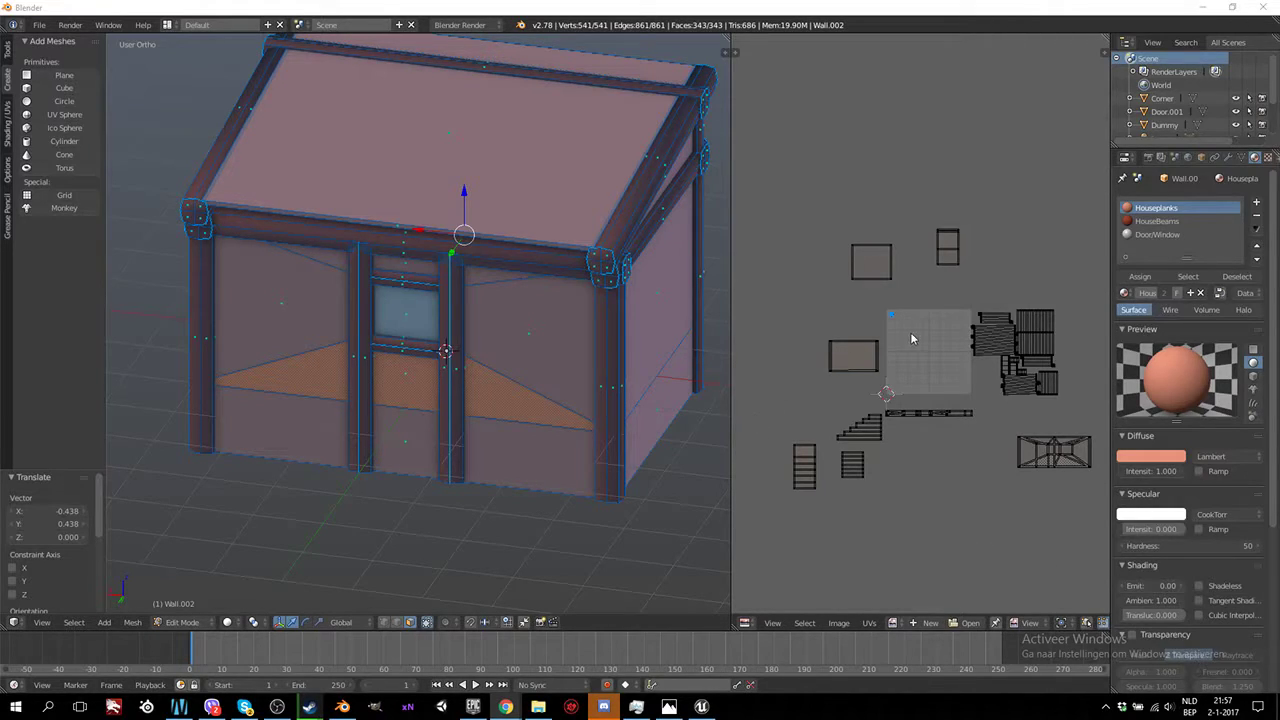
pyautogui.scroll(5, 910, 334)
pyautogui.scroll(-3, 910, 334)
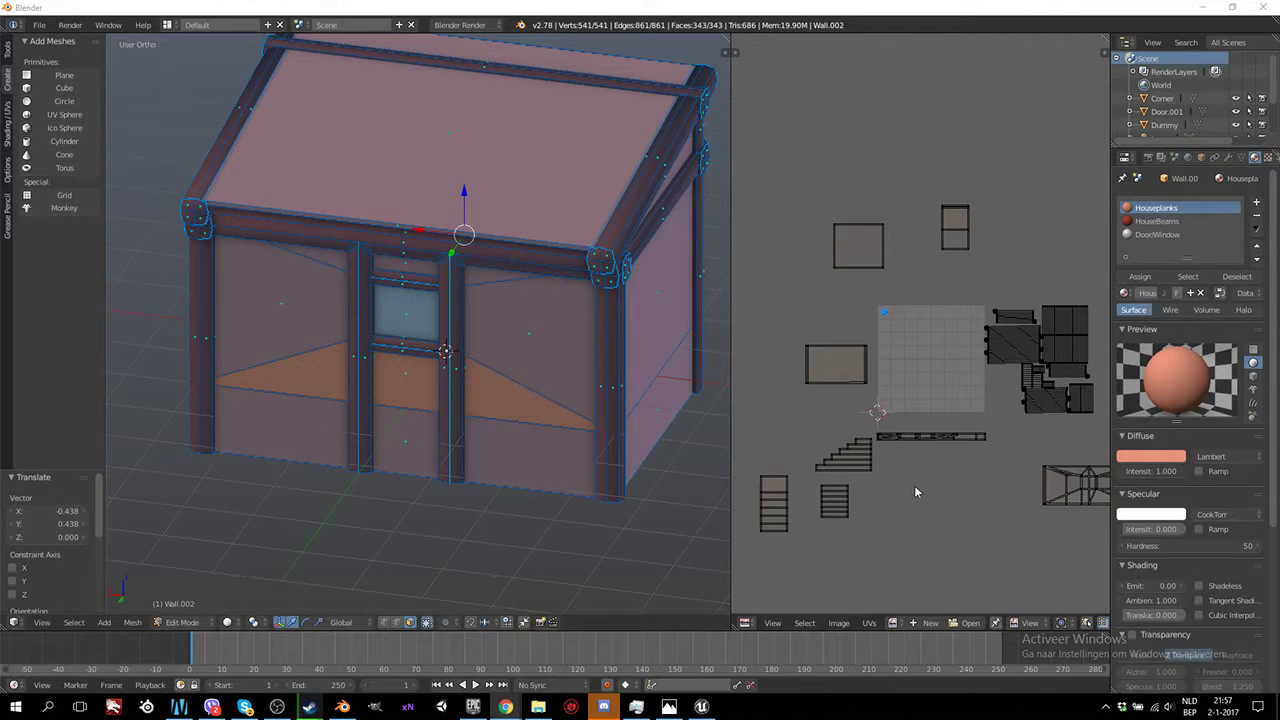
pyautogui.scroll(1, 914, 486)
pyautogui.scroll(1, 914, 486)
pyautogui.scroll(1, 880, 460)
pyautogui.moveTo(843, 430); pyautogui.dragTo(723, 383, button='middle')
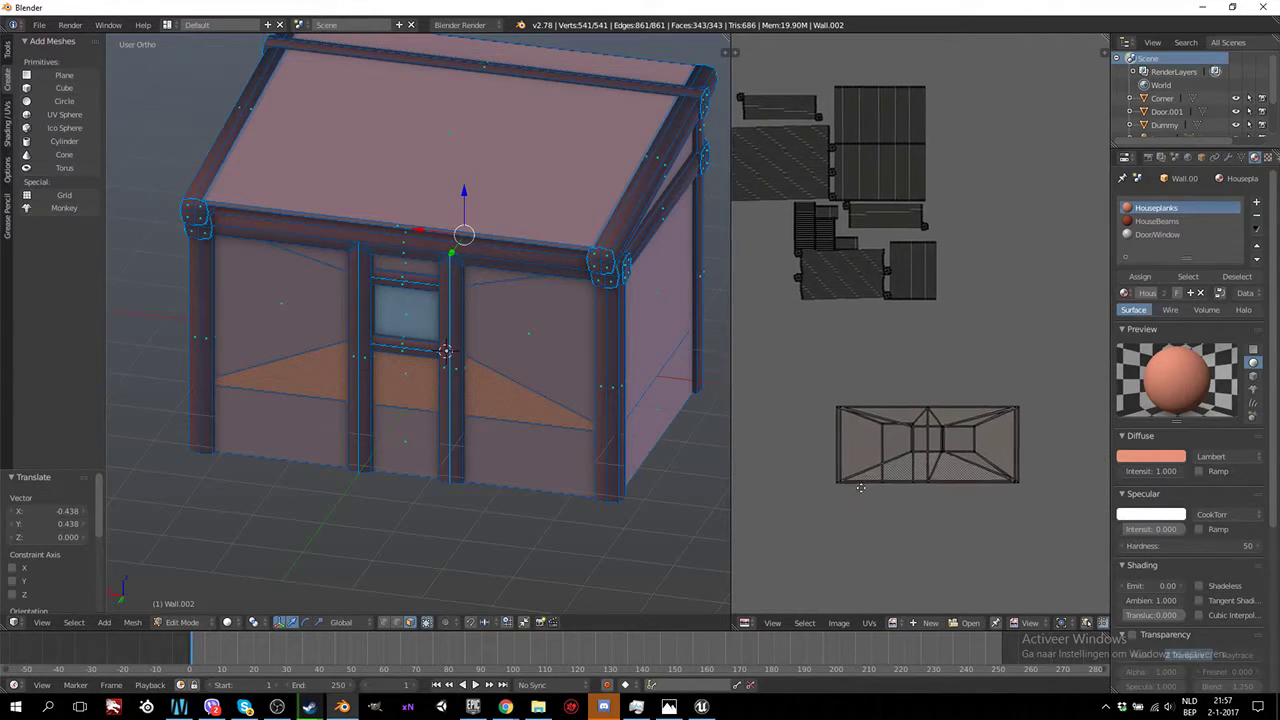
pyautogui.press('b')
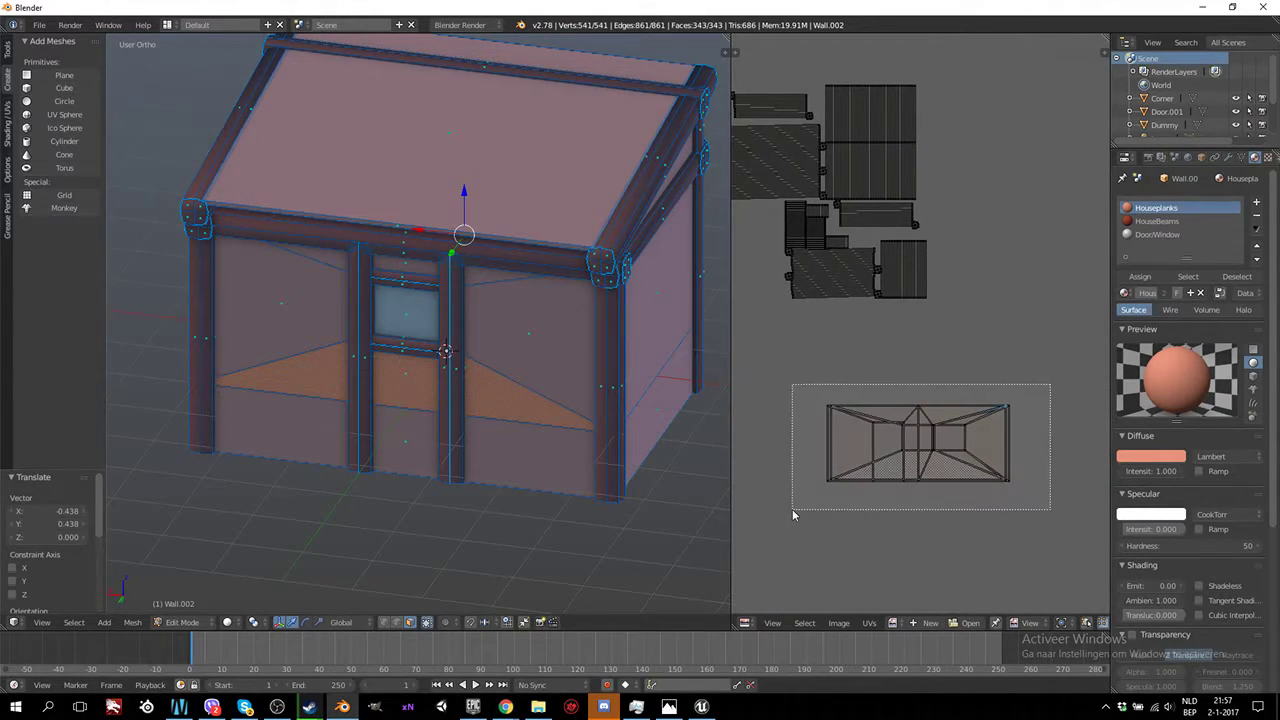
pyautogui.moveTo(1046, 396); pyautogui.dragTo(791, 517)
pyautogui.moveTo(937, 470); pyautogui.dragTo(1057, 575, button='middle')
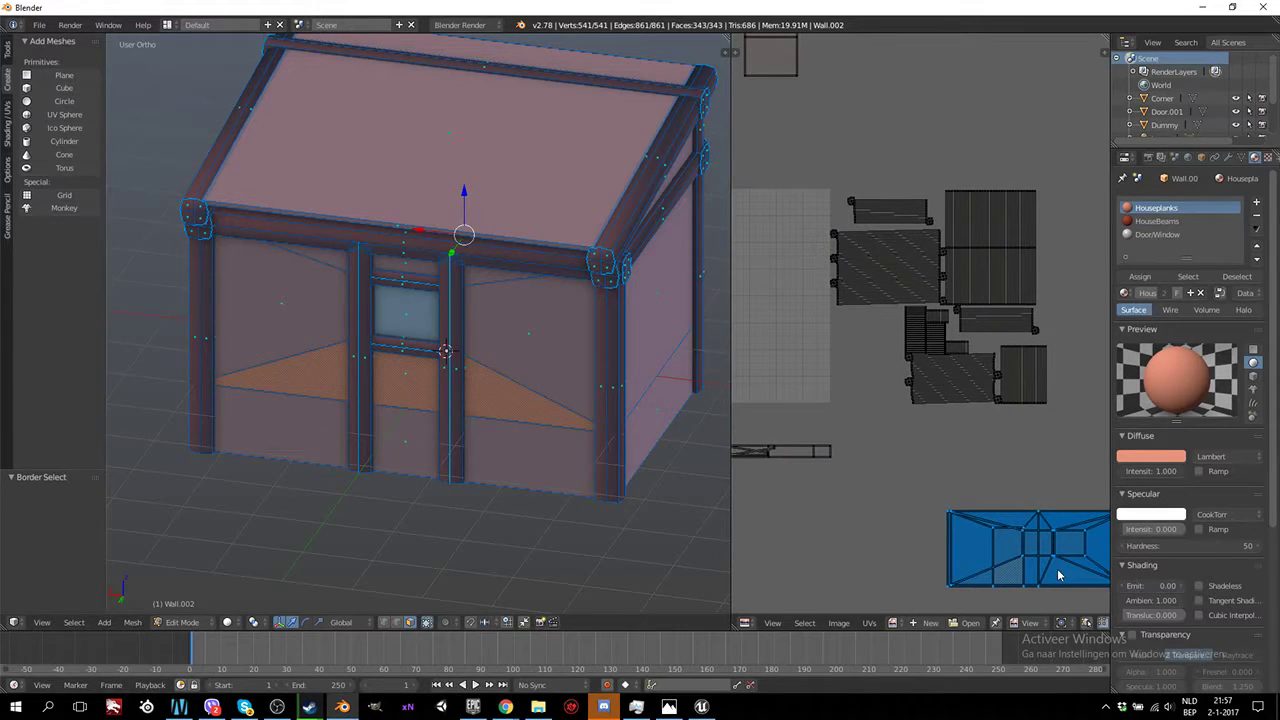
# Move the island to the top of the texture square, nudged slightly down and right
pyautogui.press('g')
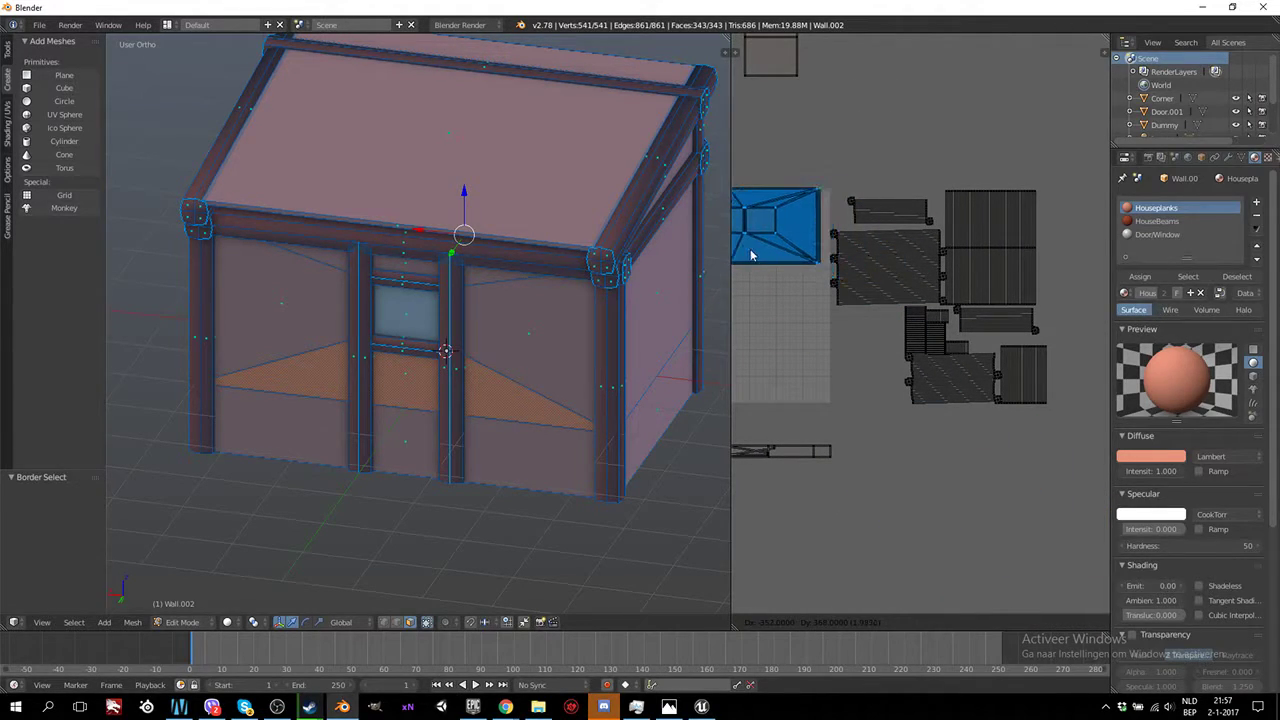
pyautogui.click(751, 250)
pyautogui.scroll(3, 900, 380)
pyautogui.scroll(4, 960, 391)
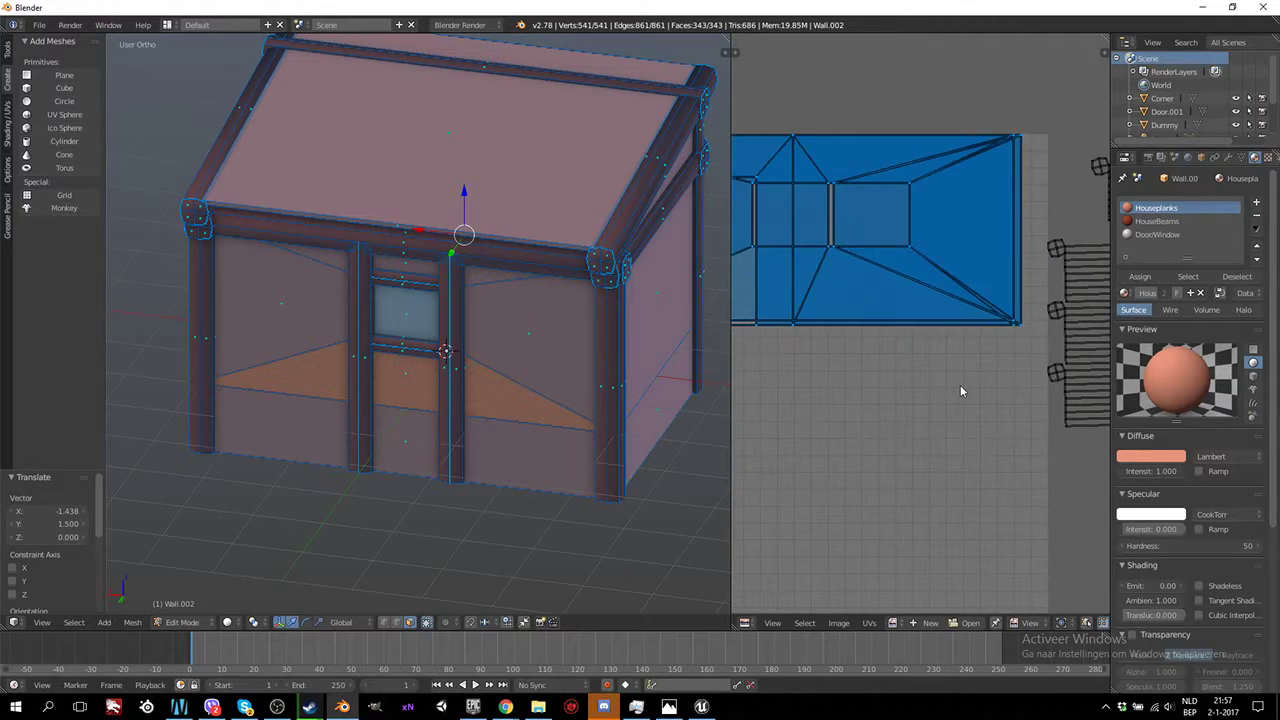
pyautogui.press('g')
pyautogui.press('y')
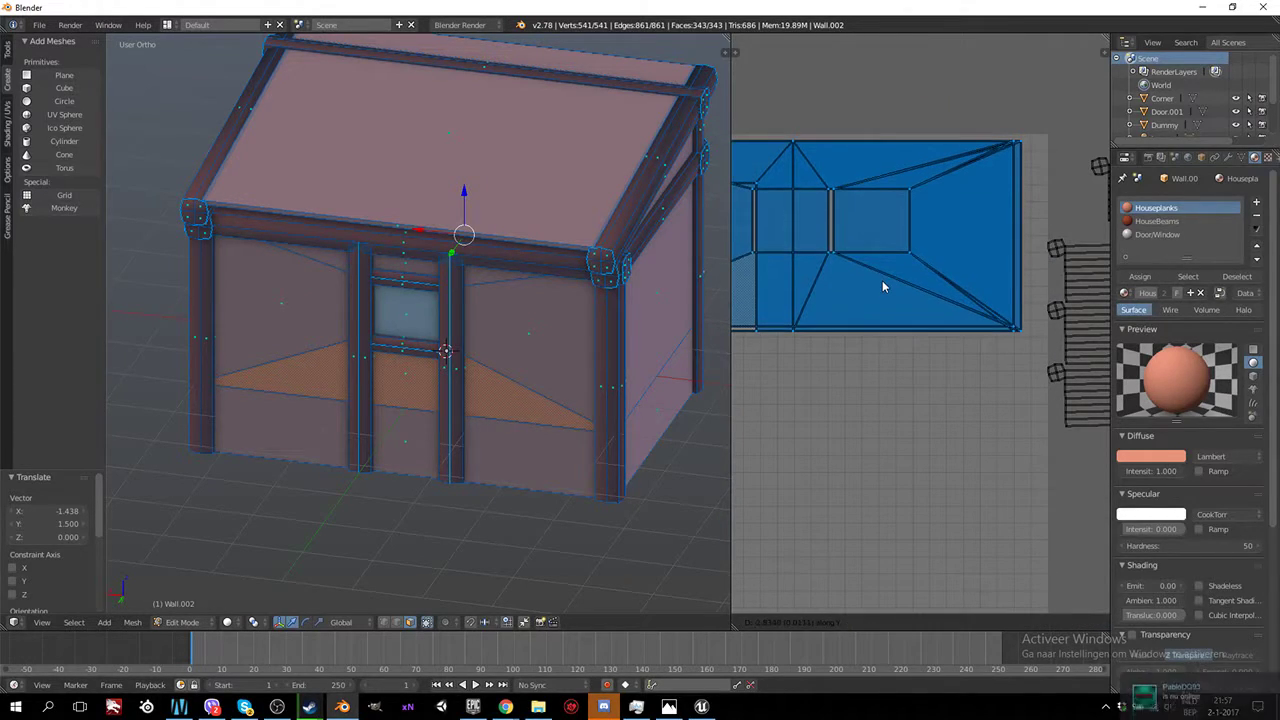
pyautogui.click(882, 287)
pyautogui.press('g')
pyautogui.press('x')
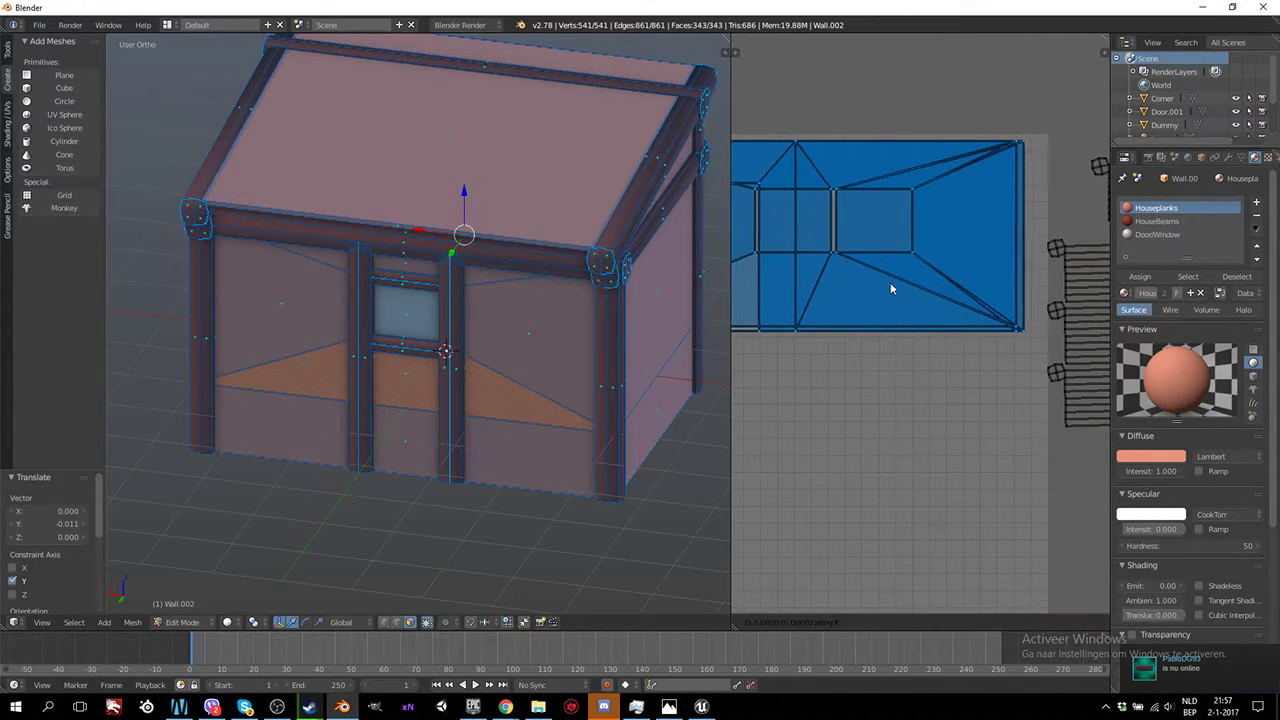
pyautogui.click(902, 288)
# Pan and zoom the UV view to inspect the plank islands
pyautogui.scroll(-3, 902, 282)
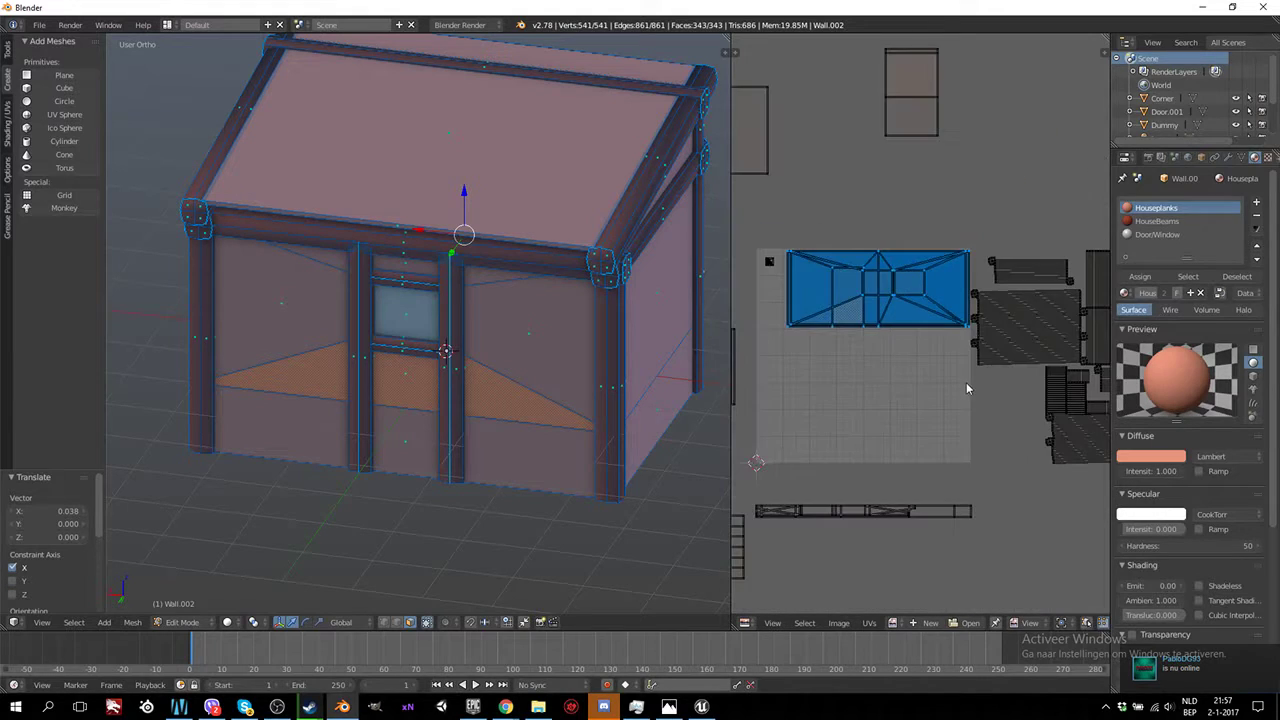
pyautogui.moveTo(966, 382); pyautogui.dragTo(869, 415, button='middle')
pyautogui.scroll(4, 869, 415)
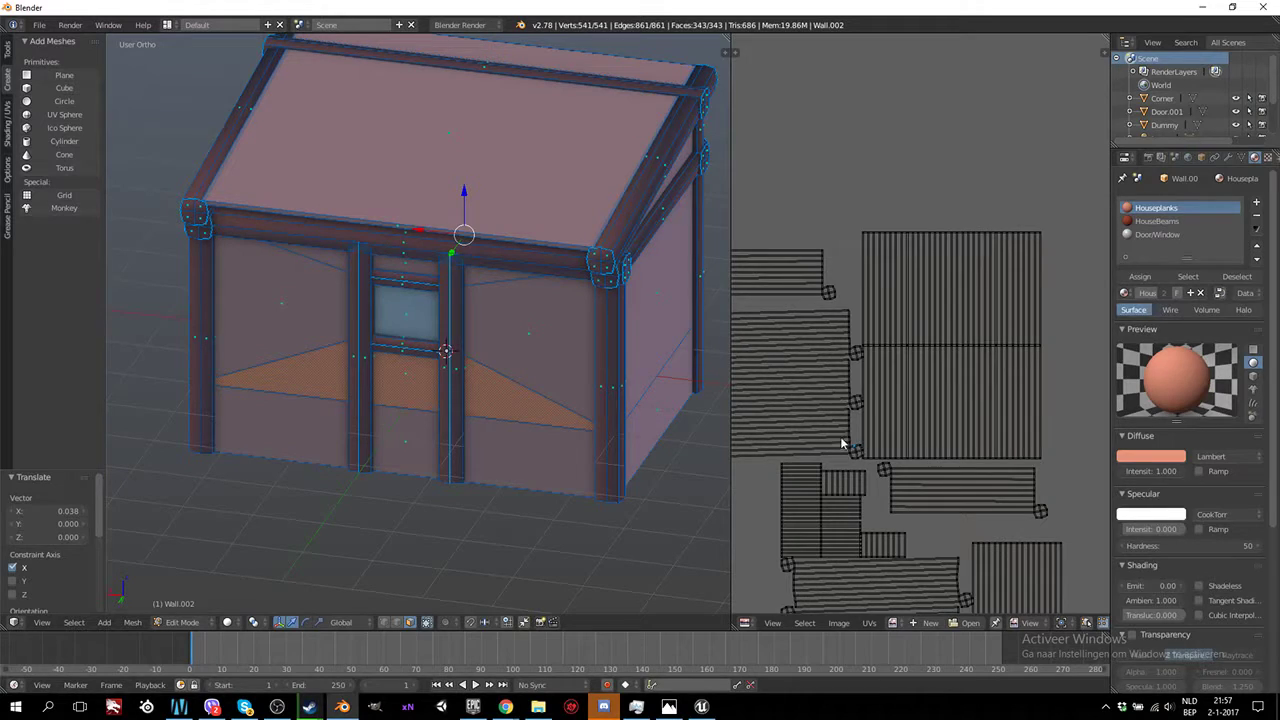
pyautogui.moveTo(850, 448); pyautogui.dragTo(930, 440, button='middle')
pyautogui.scroll(-2, 767, 428)
# Widen the UV editor and stack the bottom plank strip over the middle strip
pyautogui.moveTo(732, 424); pyautogui.dragTo(248, 422)
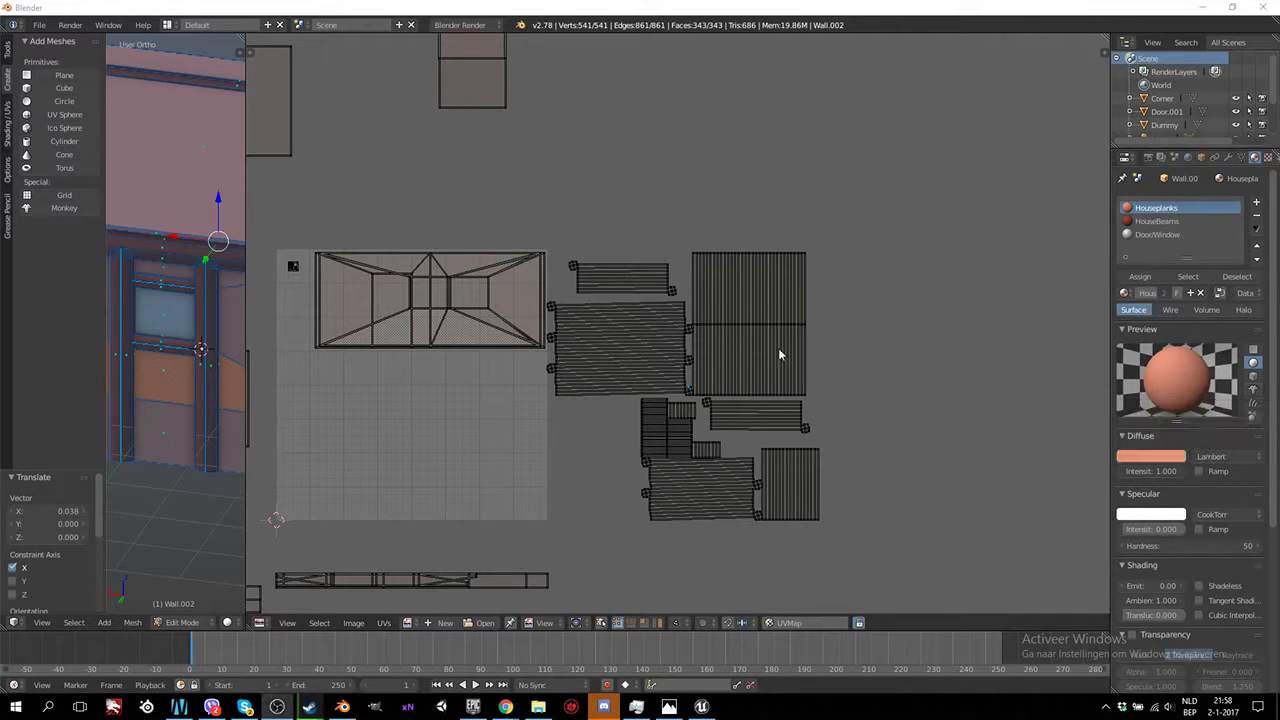
pyautogui.scroll(3, 639, 358)
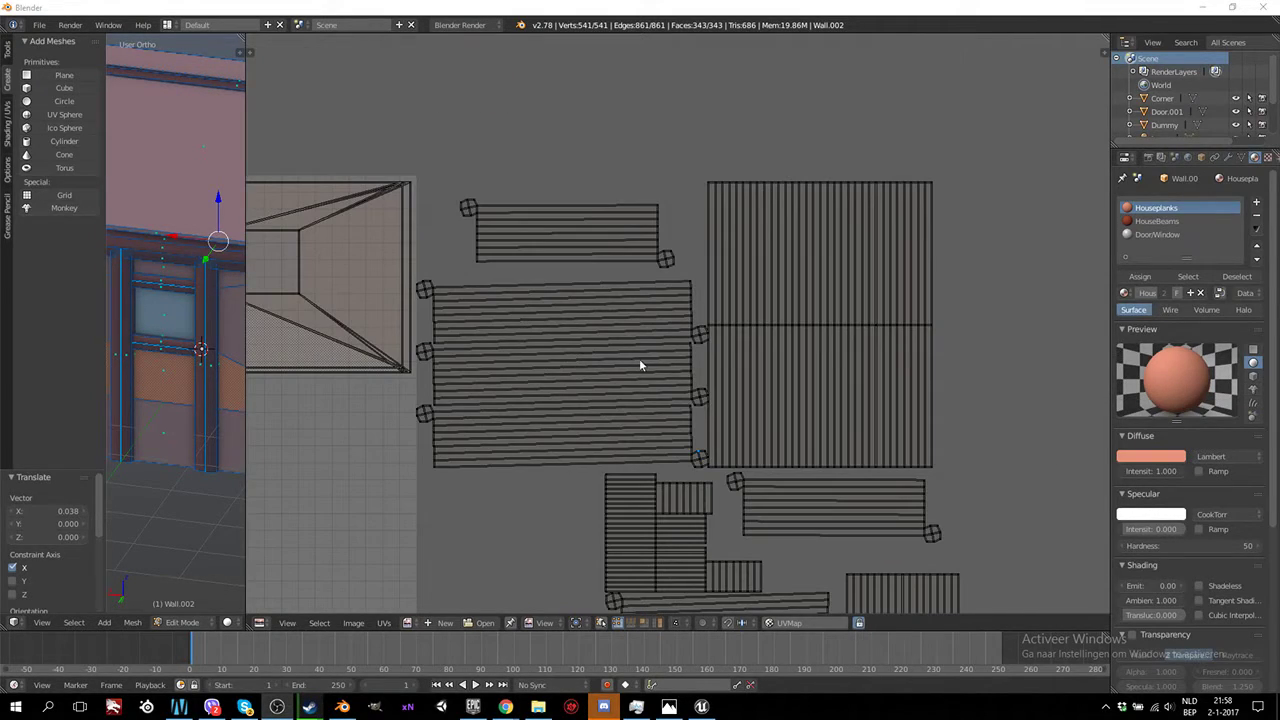
pyautogui.rightClick(696, 456)
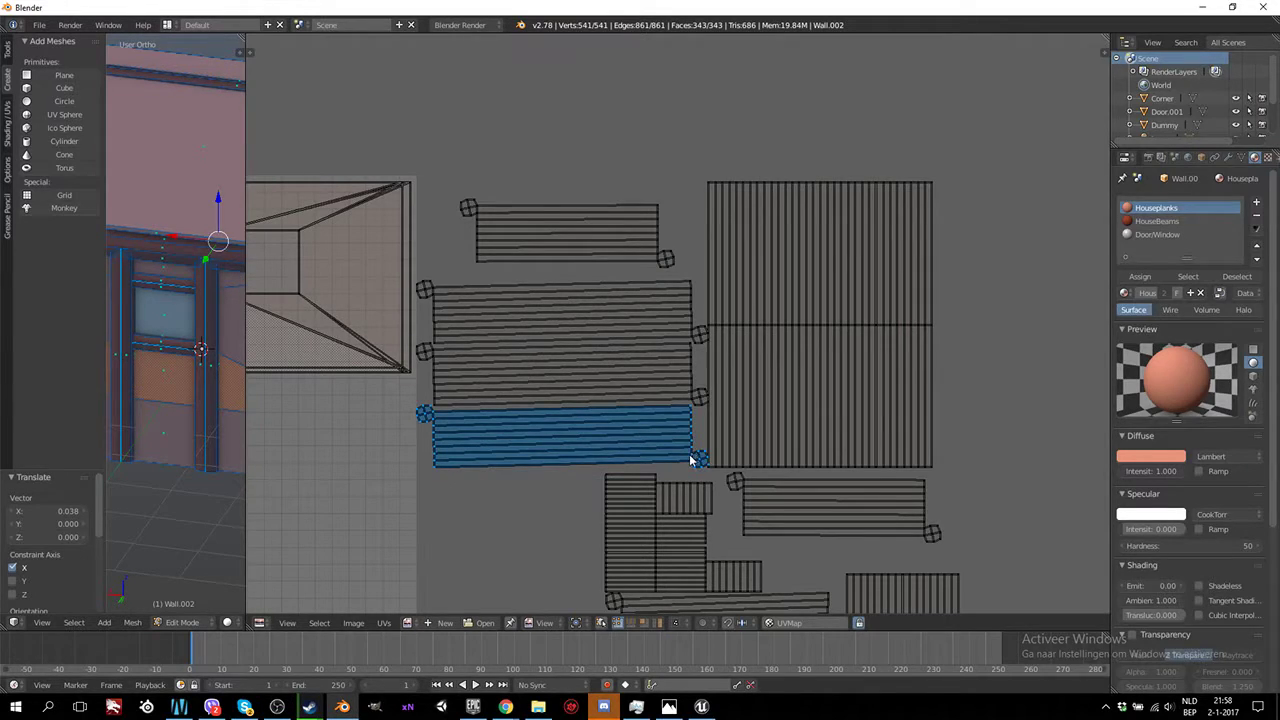
pyautogui.press('g')
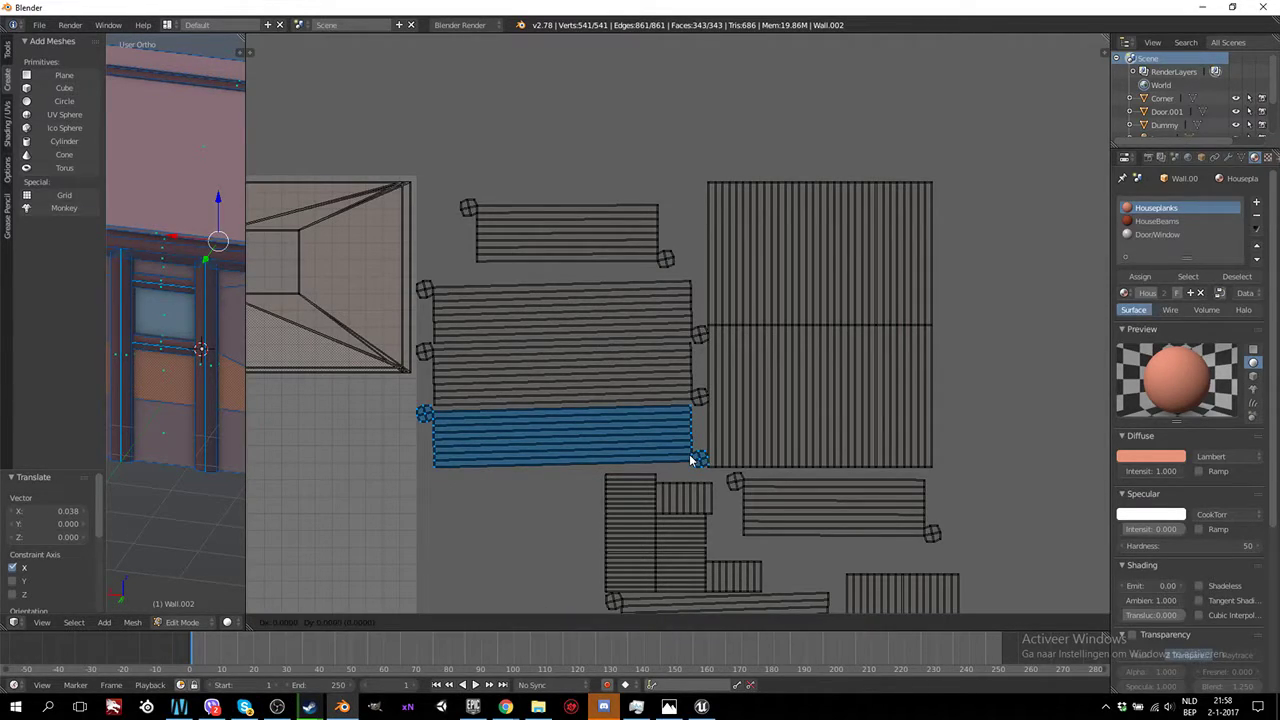
pyautogui.press('y')
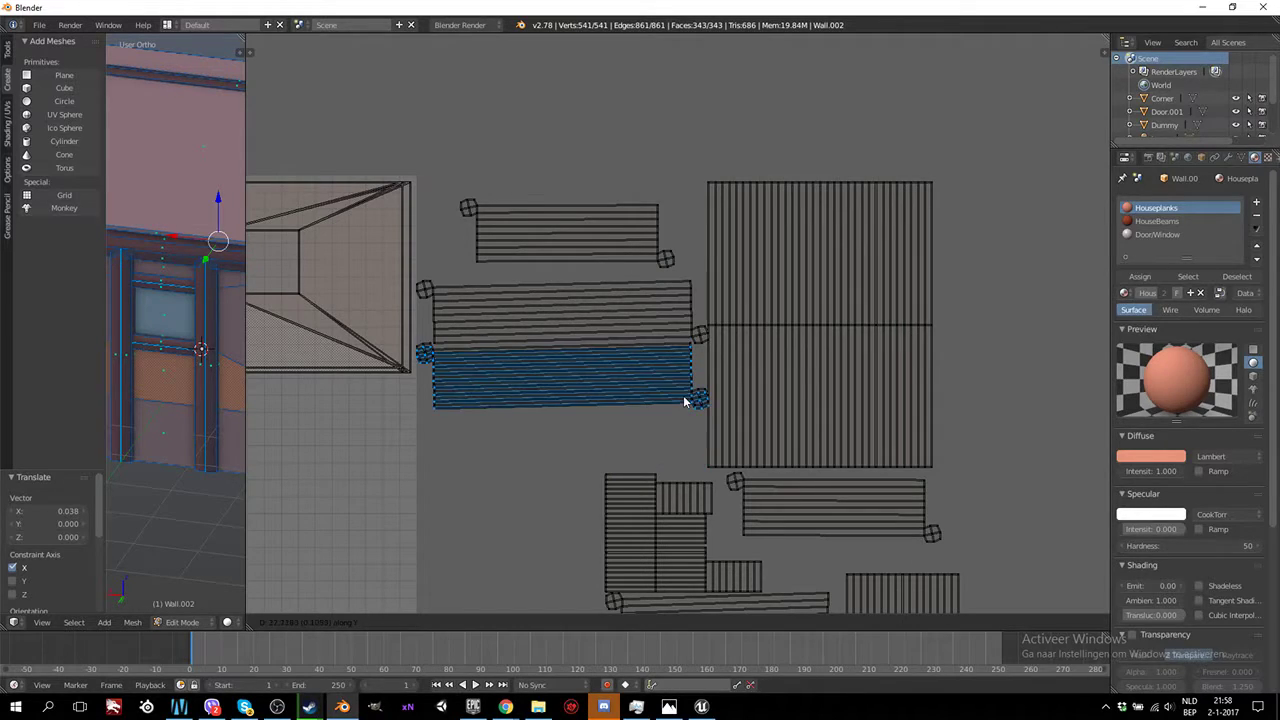
pyautogui.click(688, 390)
pyautogui.press('a')
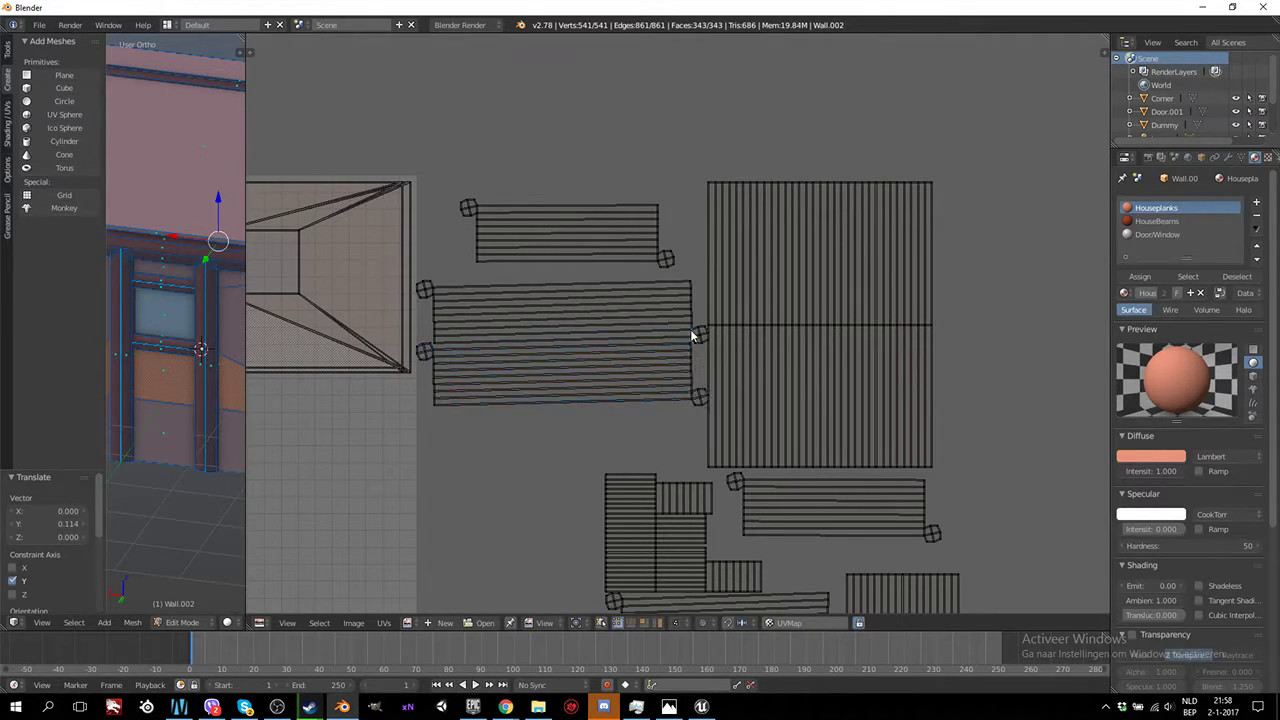
# Stack the upper and lower-right plank strips onto the others
pyautogui.press('l')
pyautogui.press('g')
pyautogui.press('y')
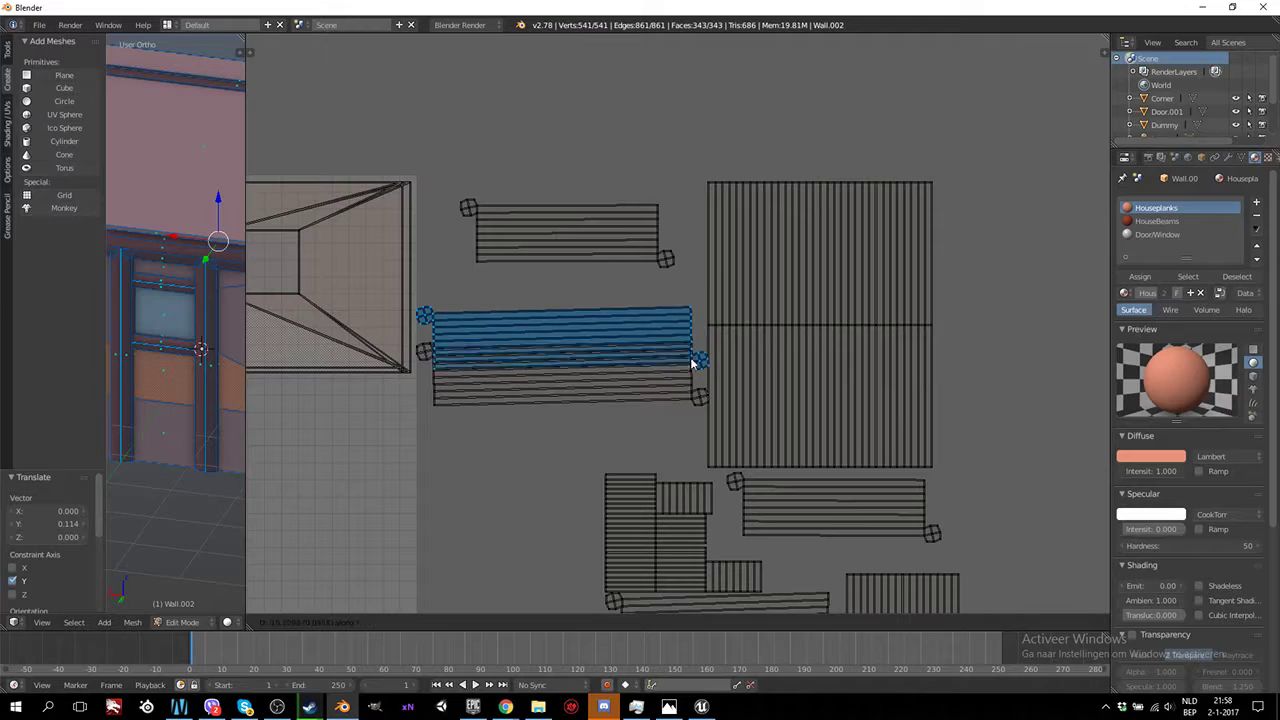
pyautogui.click(694, 394)
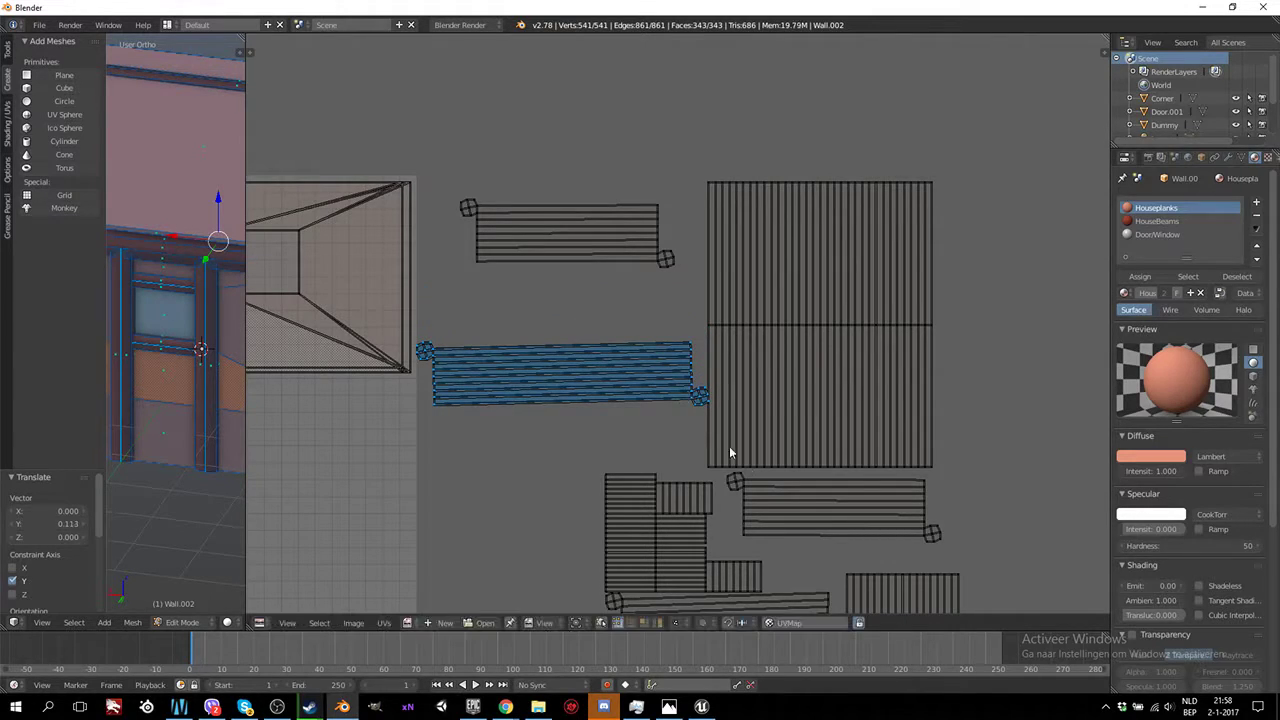
pyautogui.press('a')
pyautogui.press('l')
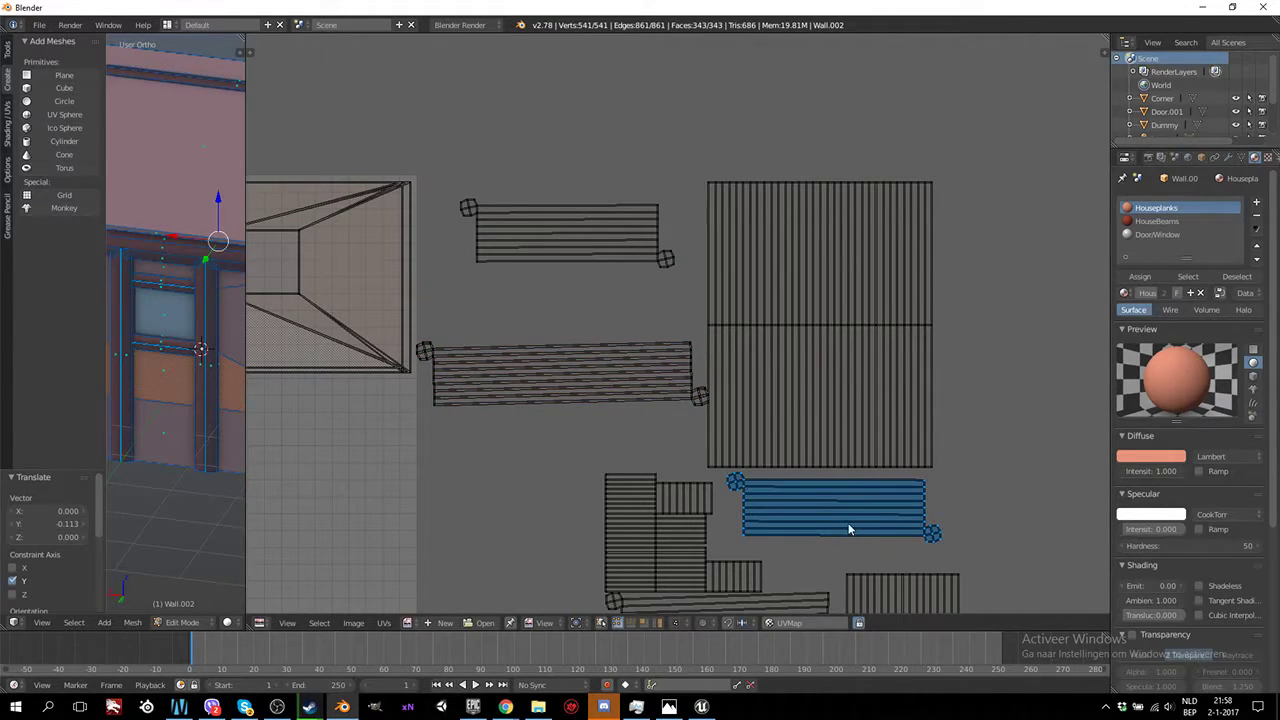
pyautogui.press('g')
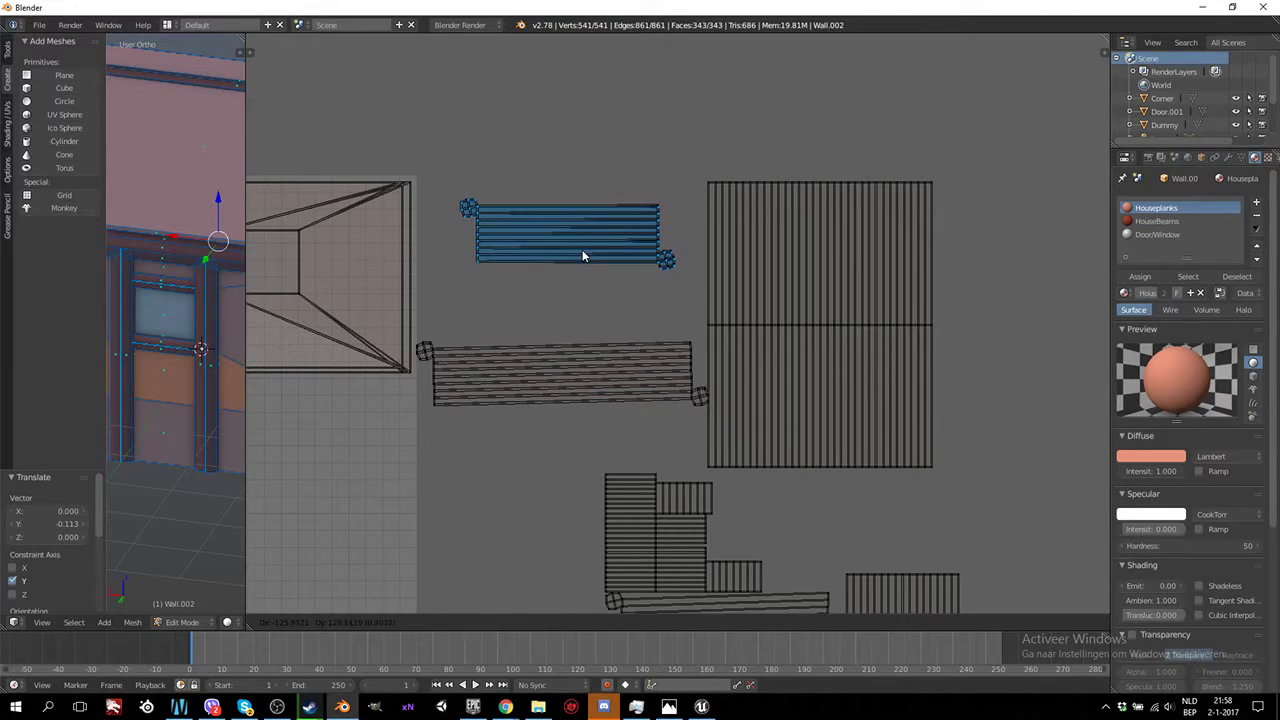
pyautogui.click(583, 255)
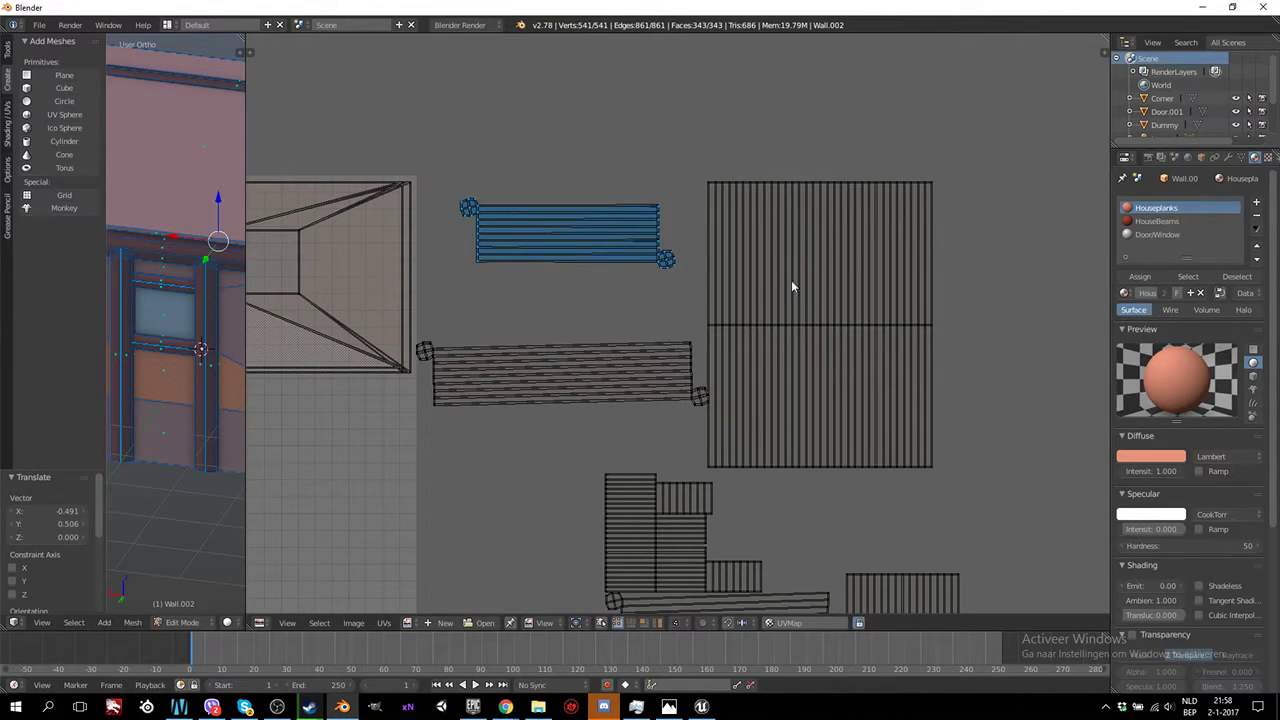
pyautogui.press('a')
pyautogui.press('l')
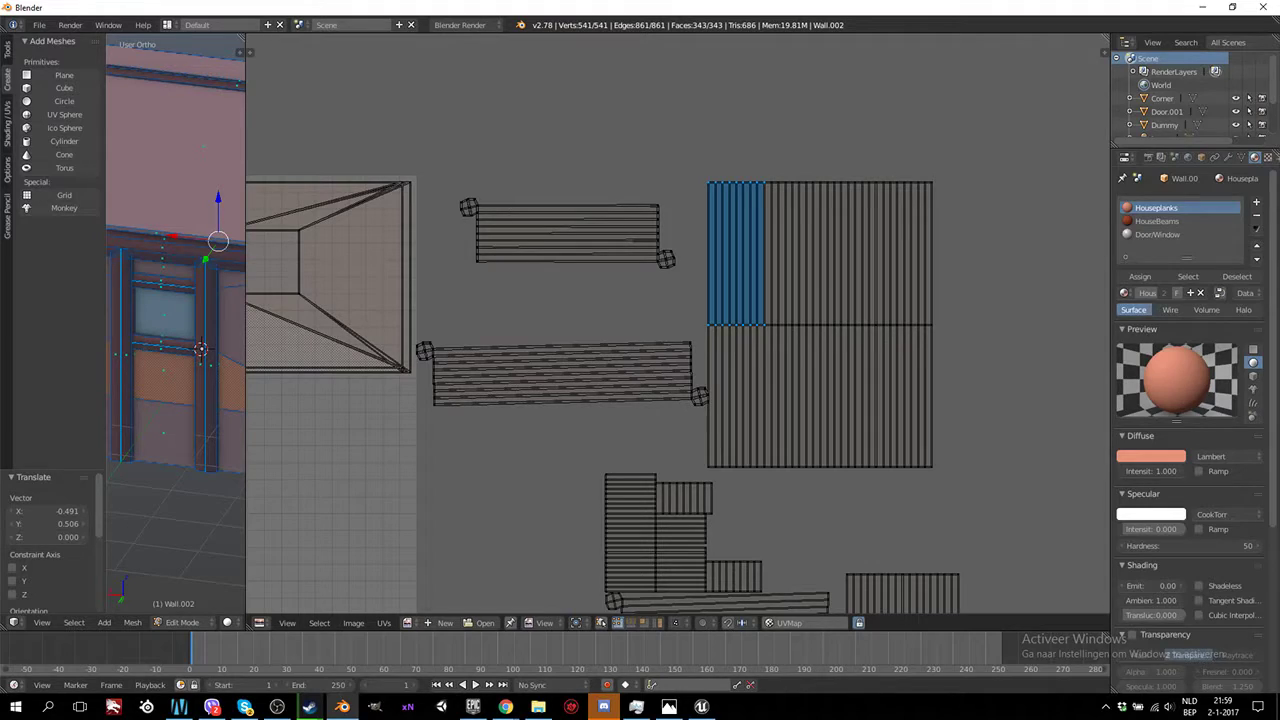
# Shift the upper block's plank columns sideways to line them up
pyautogui.hotkey('alt', 'Tab')
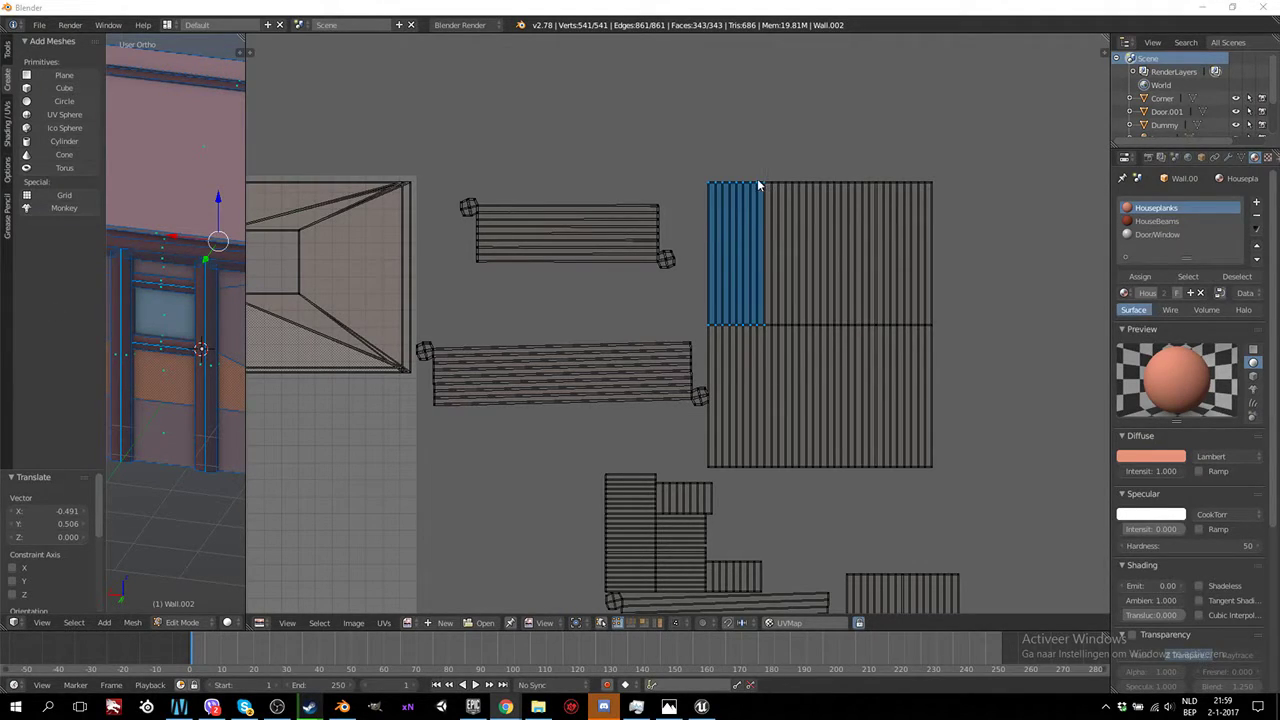
pyautogui.press('g')
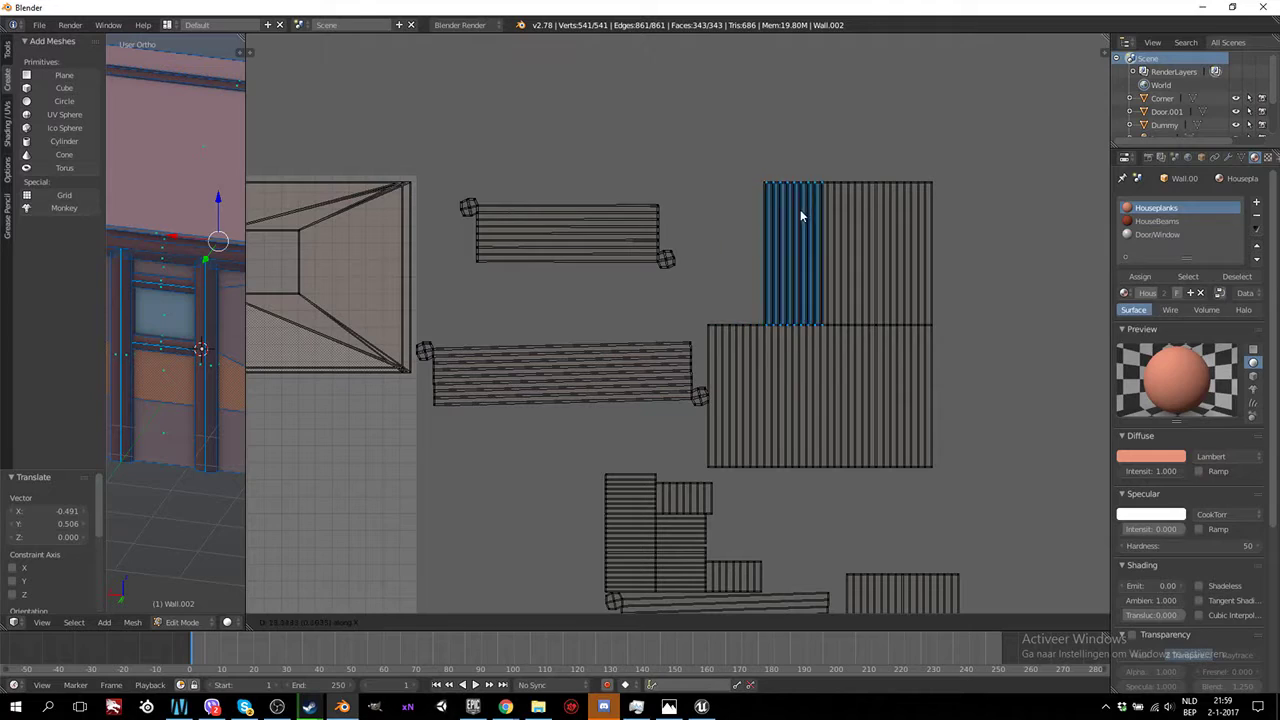
pyautogui.click(798, 211)
pyautogui.press('a')
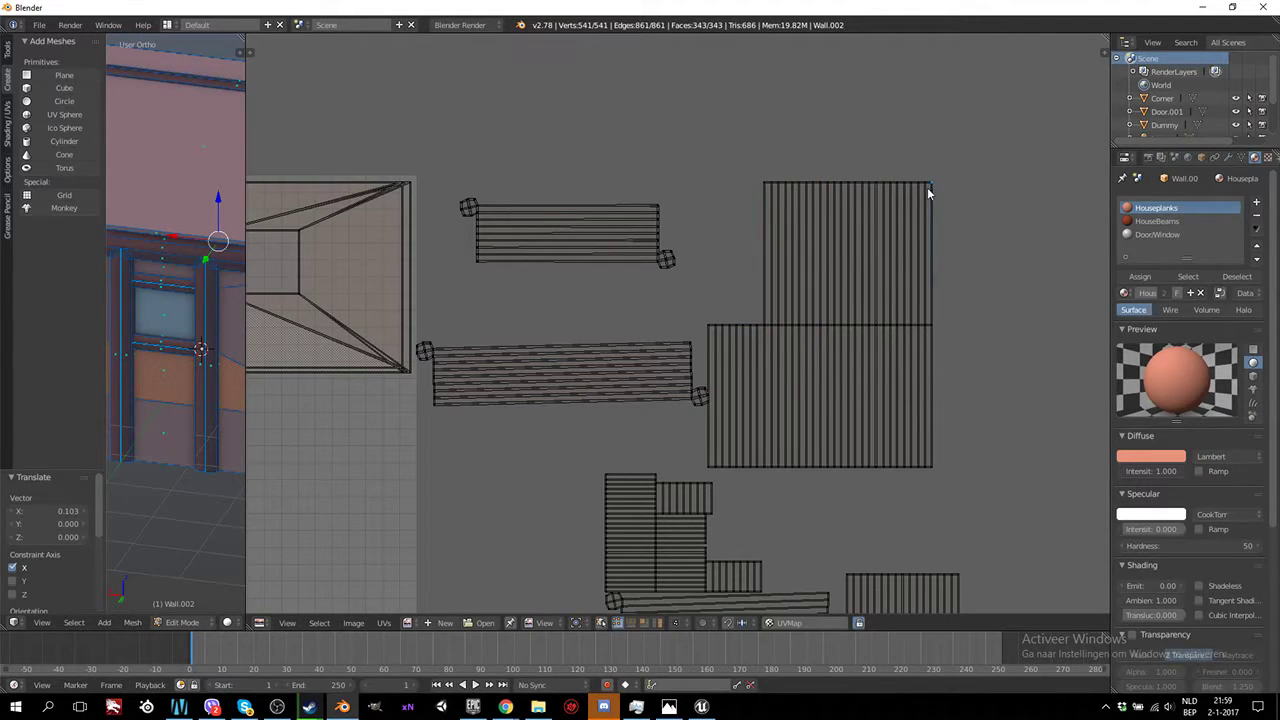
pyautogui.press('l')
pyautogui.press('g')
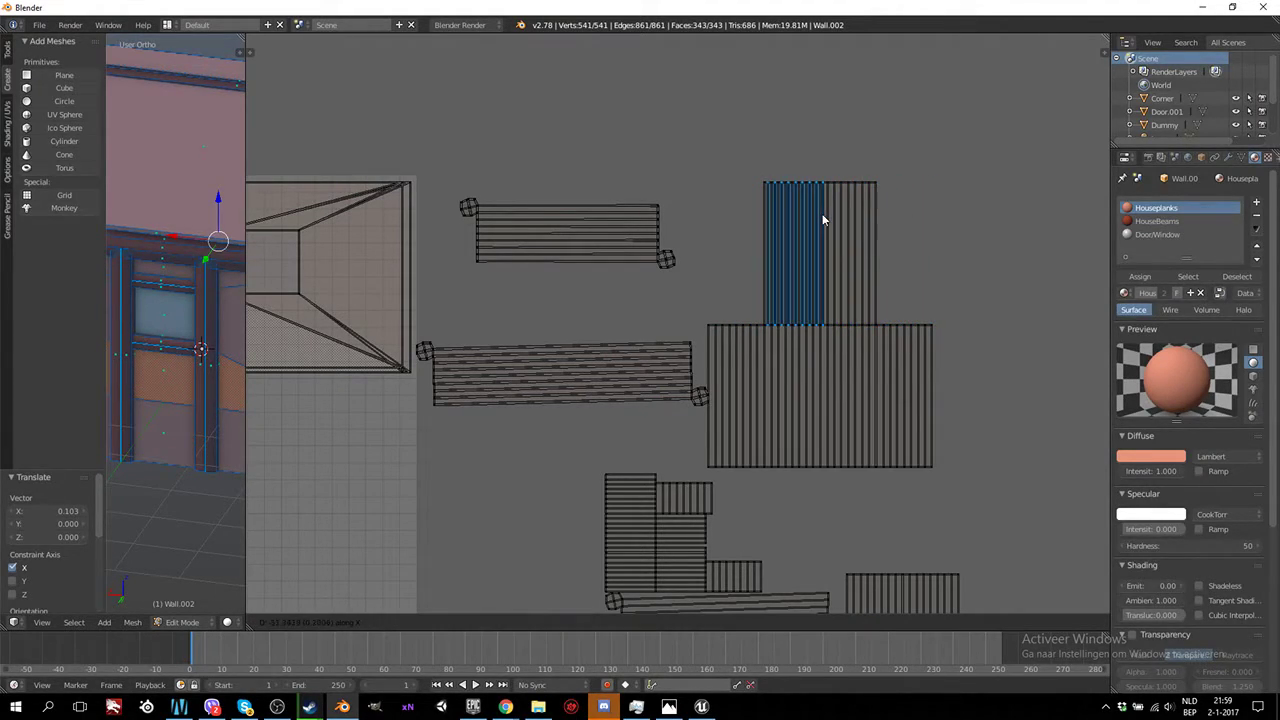
pyautogui.click(820, 217)
pyautogui.press('a')
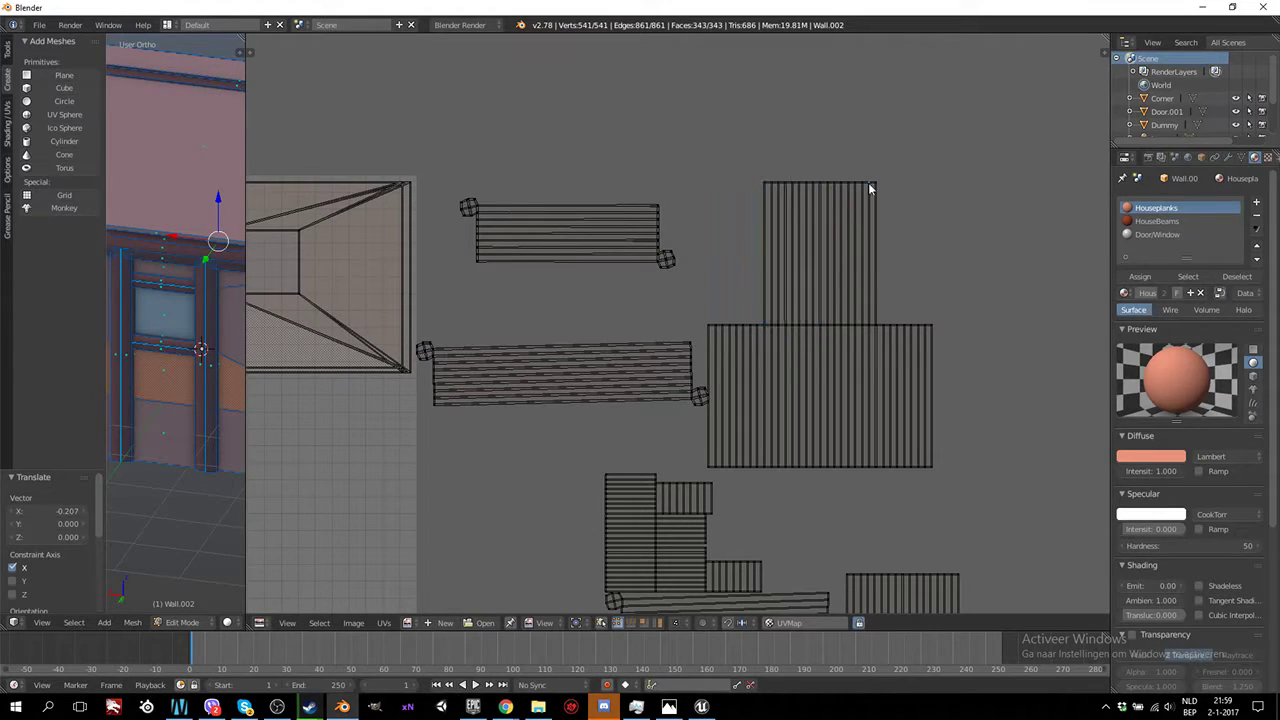
pyautogui.press('l')
pyautogui.press('g')
pyautogui.press('x')
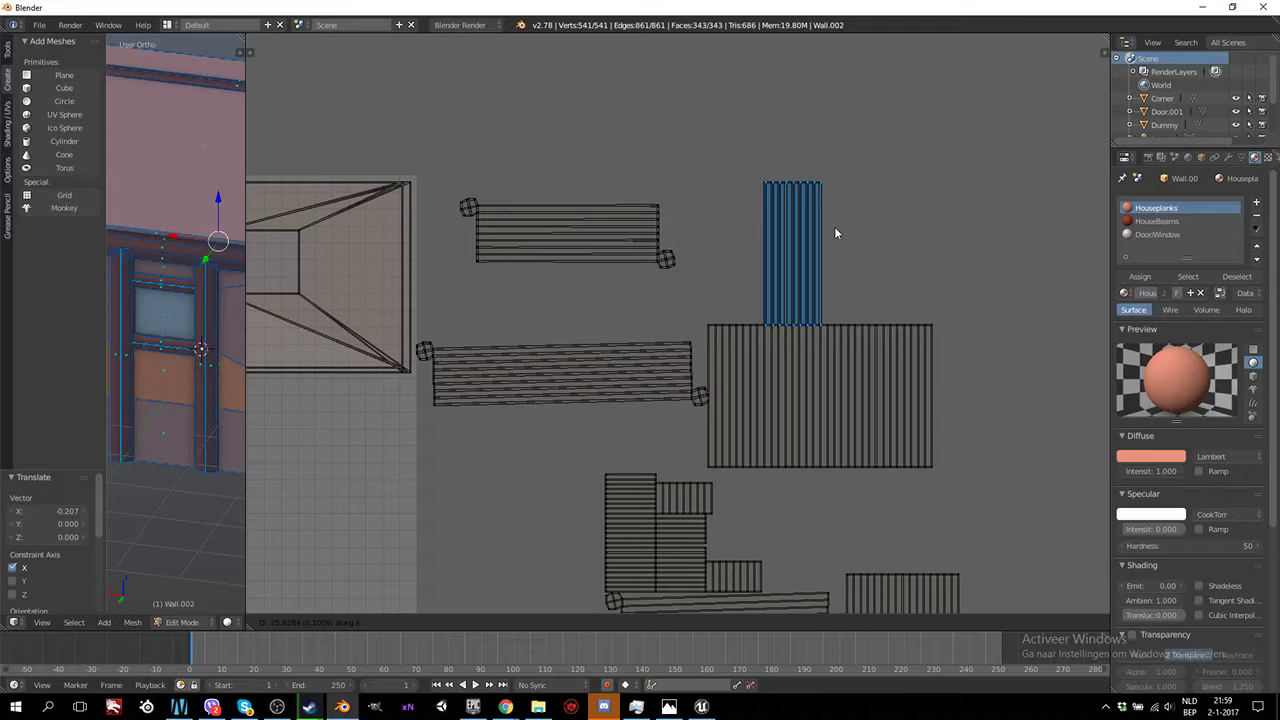
pyautogui.click(834, 226)
# Move the right-hand plank strip onto the upper plank column
pyautogui.rightClick(904, 367)
pyautogui.press('l')
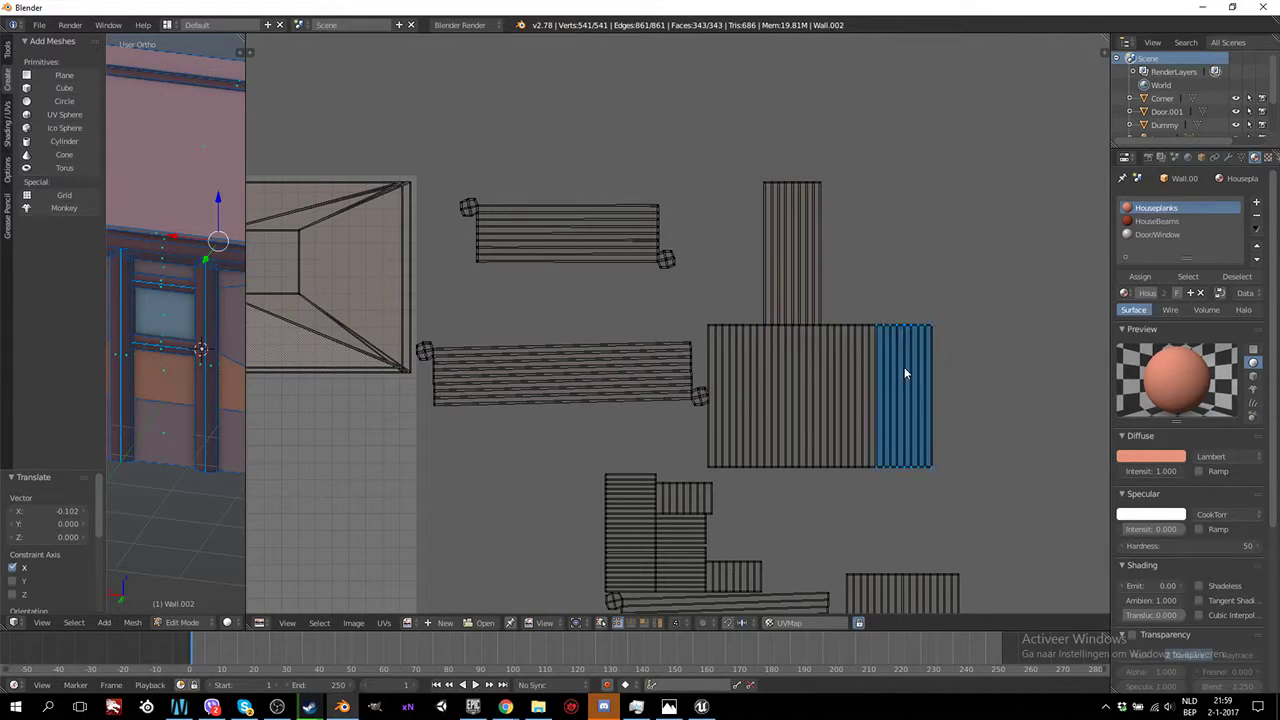
pyautogui.press('g')
pyautogui.press('x')
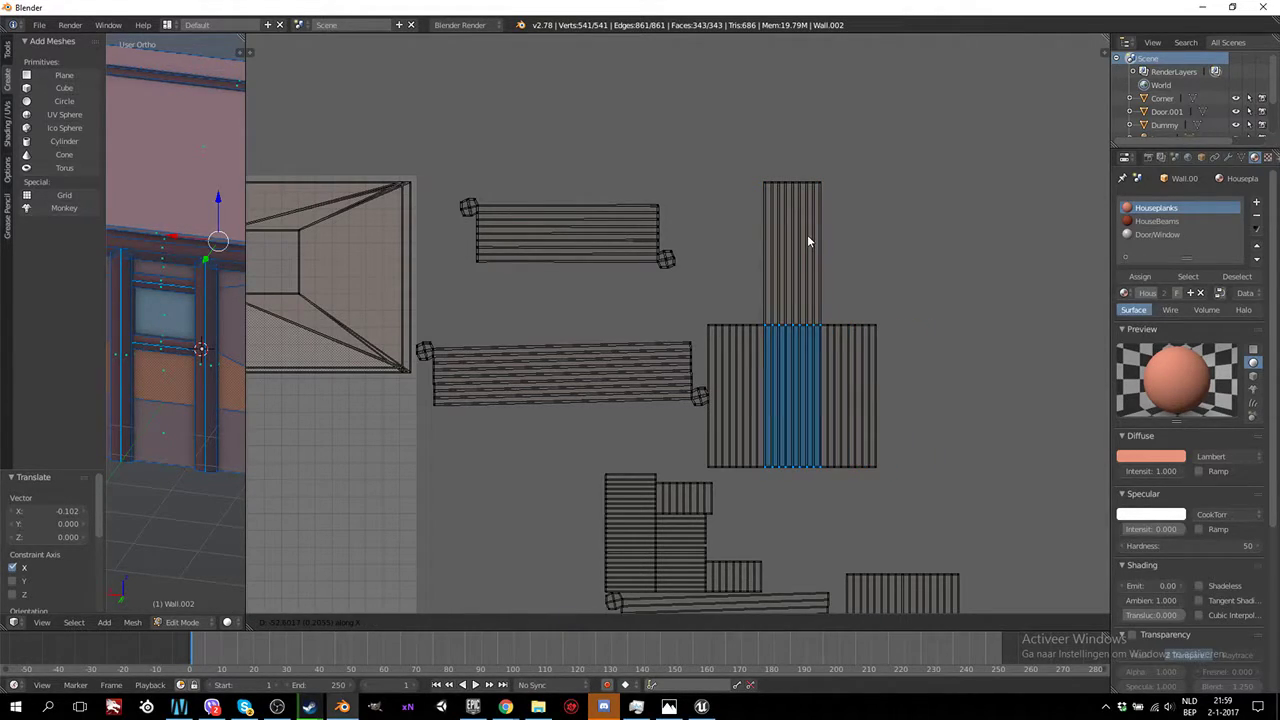
pyautogui.click(807, 234)
pyautogui.press('g')
pyautogui.press('y')
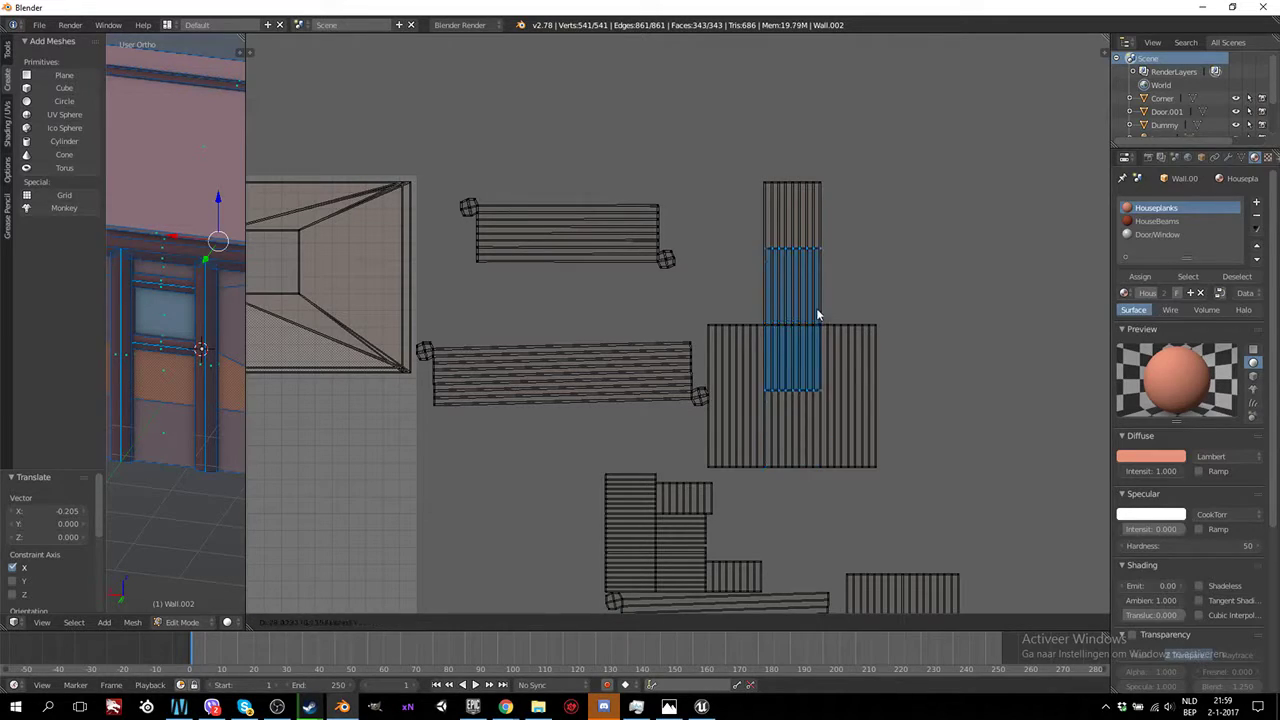
pyautogui.click(815, 245)
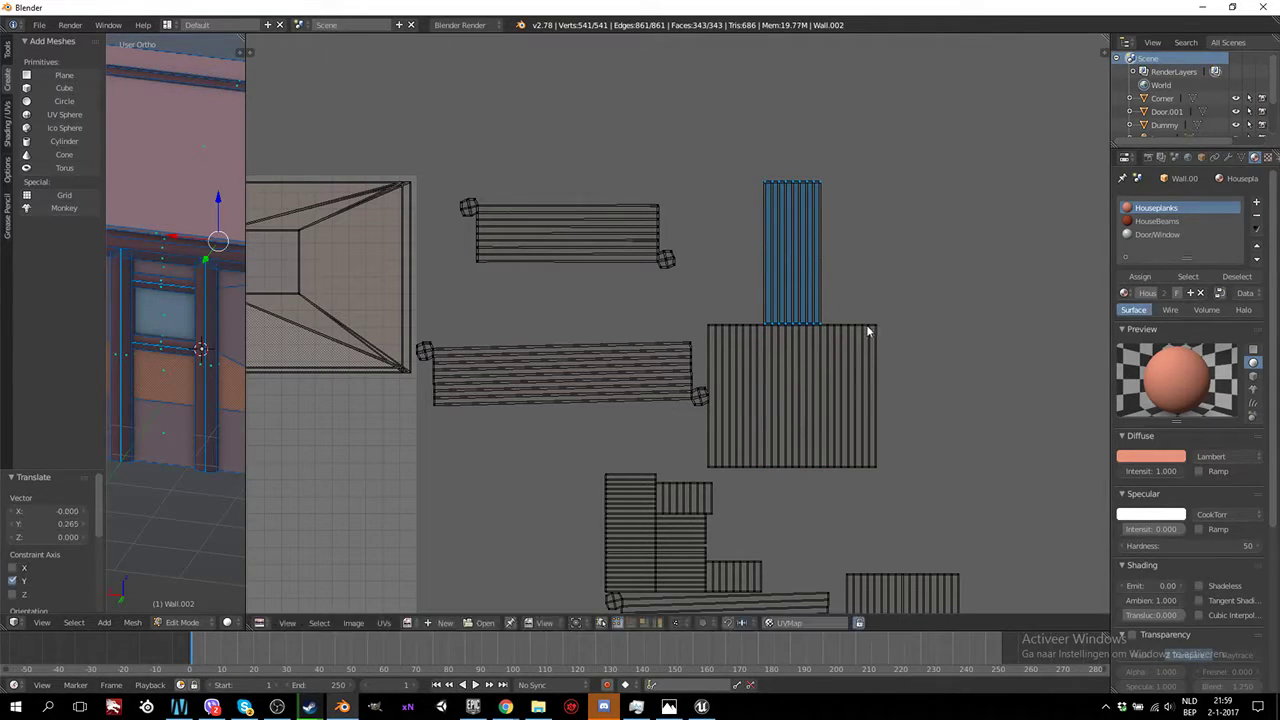
# Stack two more strips of the large plank island onto the upper plank column
pyautogui.rightClick(869, 331)
pyautogui.press('l')
pyautogui.press('g')
pyautogui.press('x')
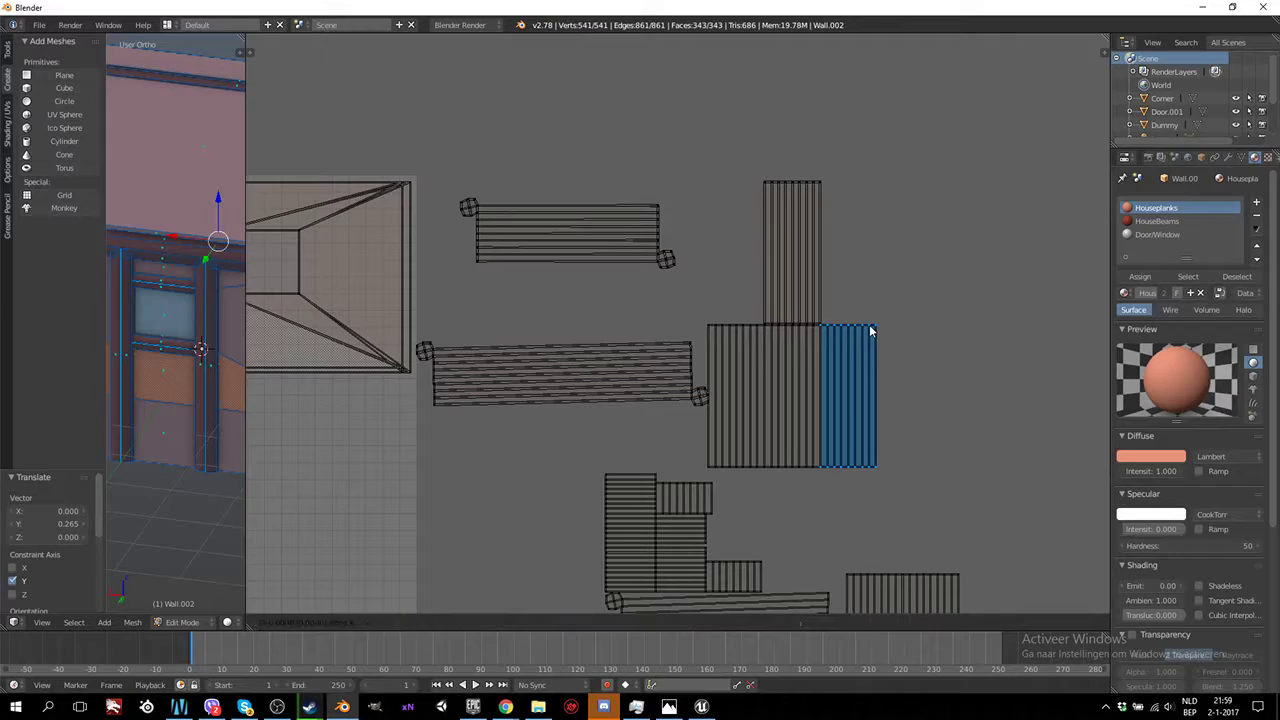
pyautogui.click(814, 366)
pyautogui.press('g')
pyautogui.press('y')
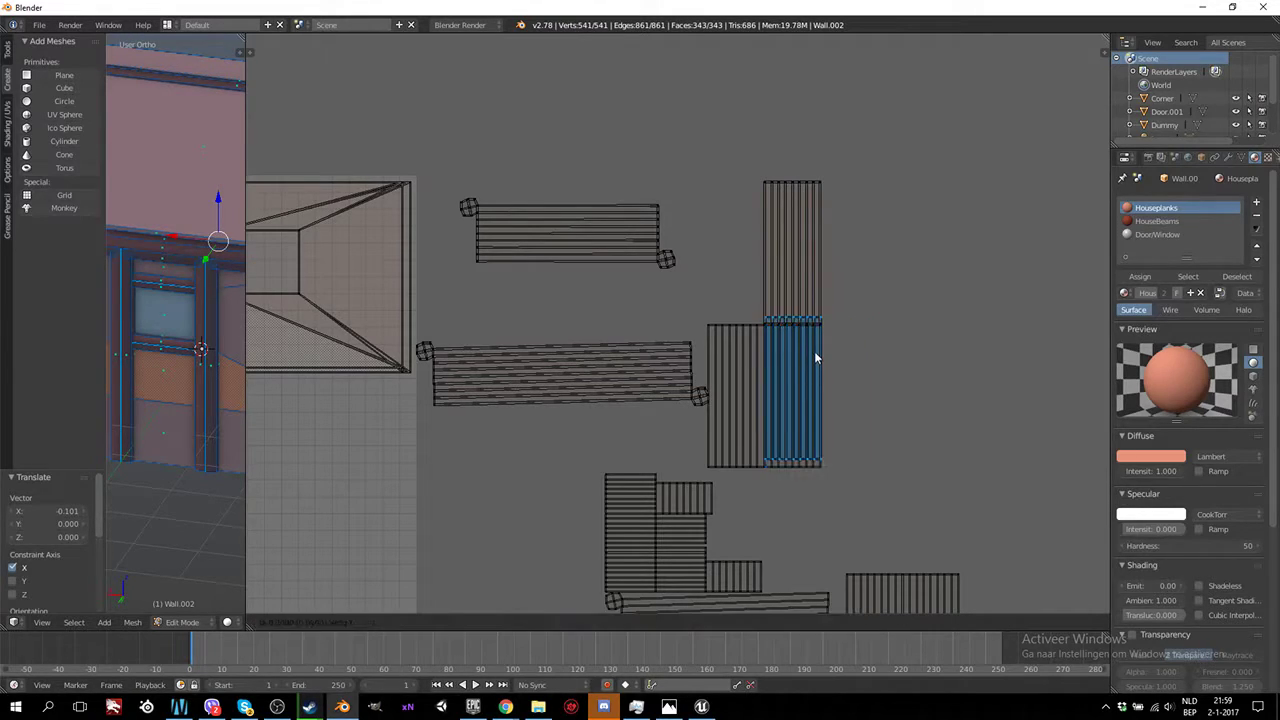
pyautogui.click(814, 220)
pyautogui.rightClick(820, 361)
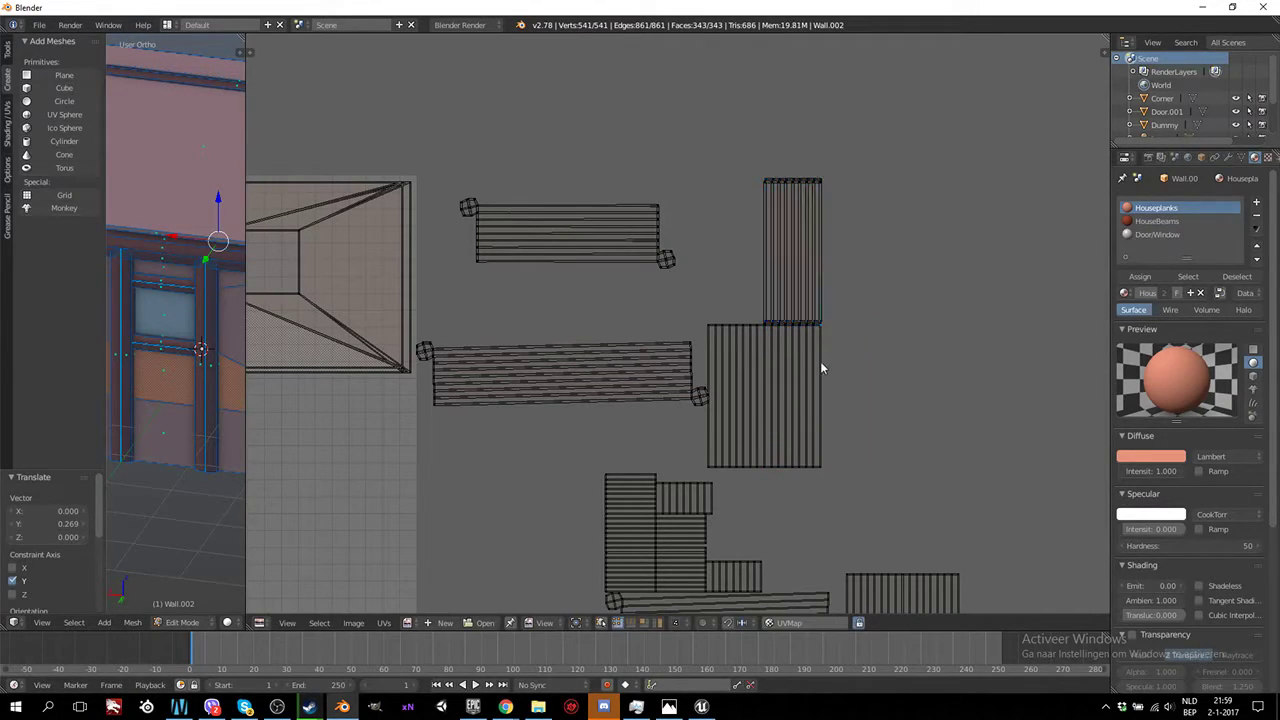
pyautogui.press('l')
pyautogui.press('g')
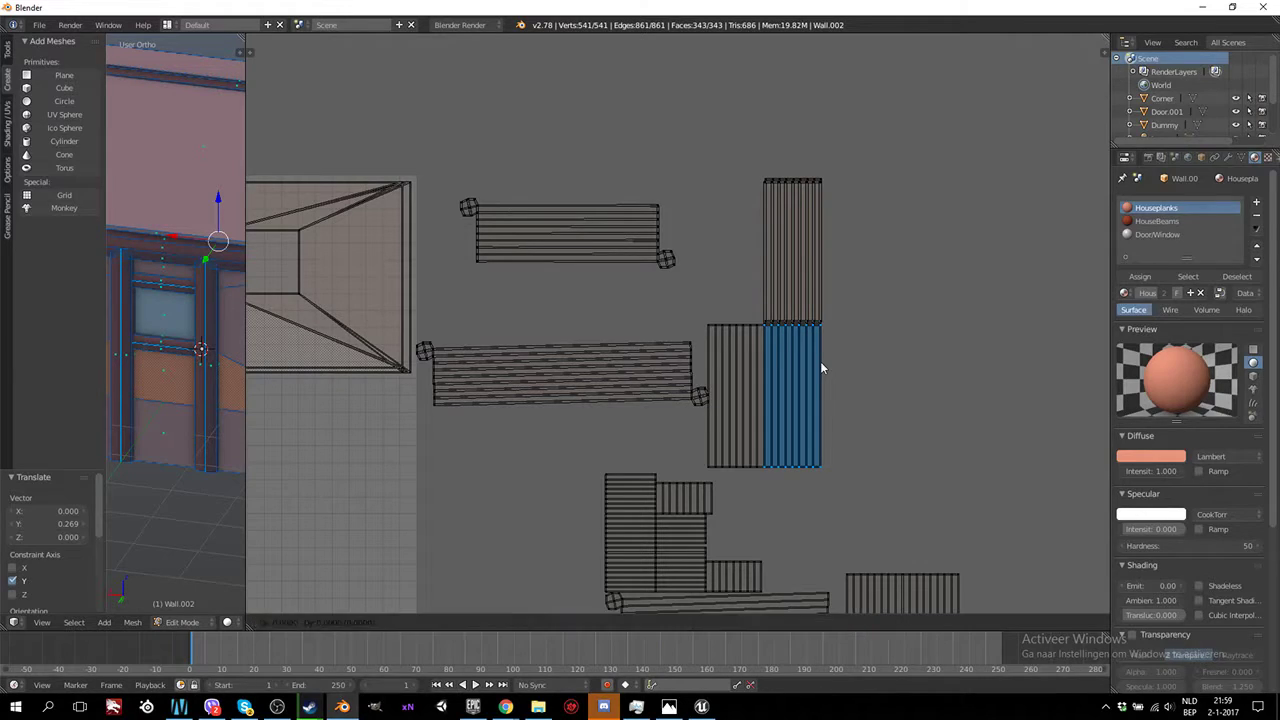
pyautogui.press('y')
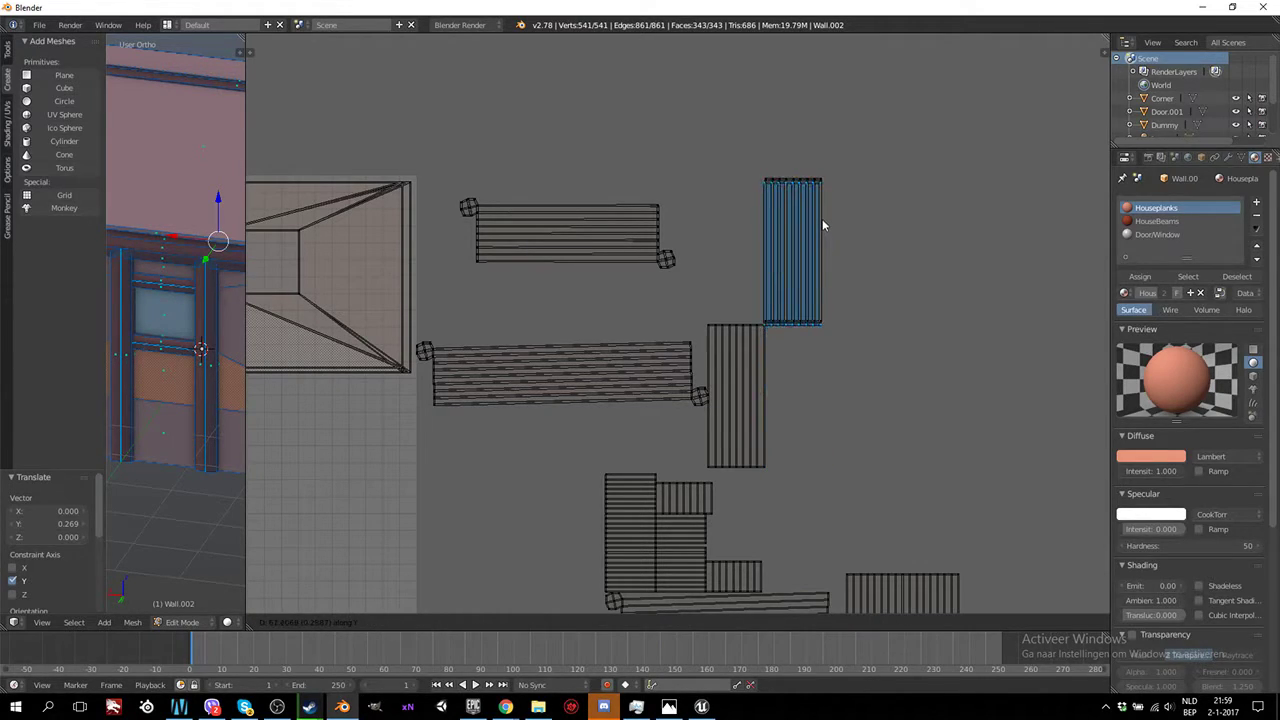
pyautogui.click(822, 223)
# Stack the last lower plank strip onto the upper column and recentre the view
pyautogui.rightClick(714, 332)
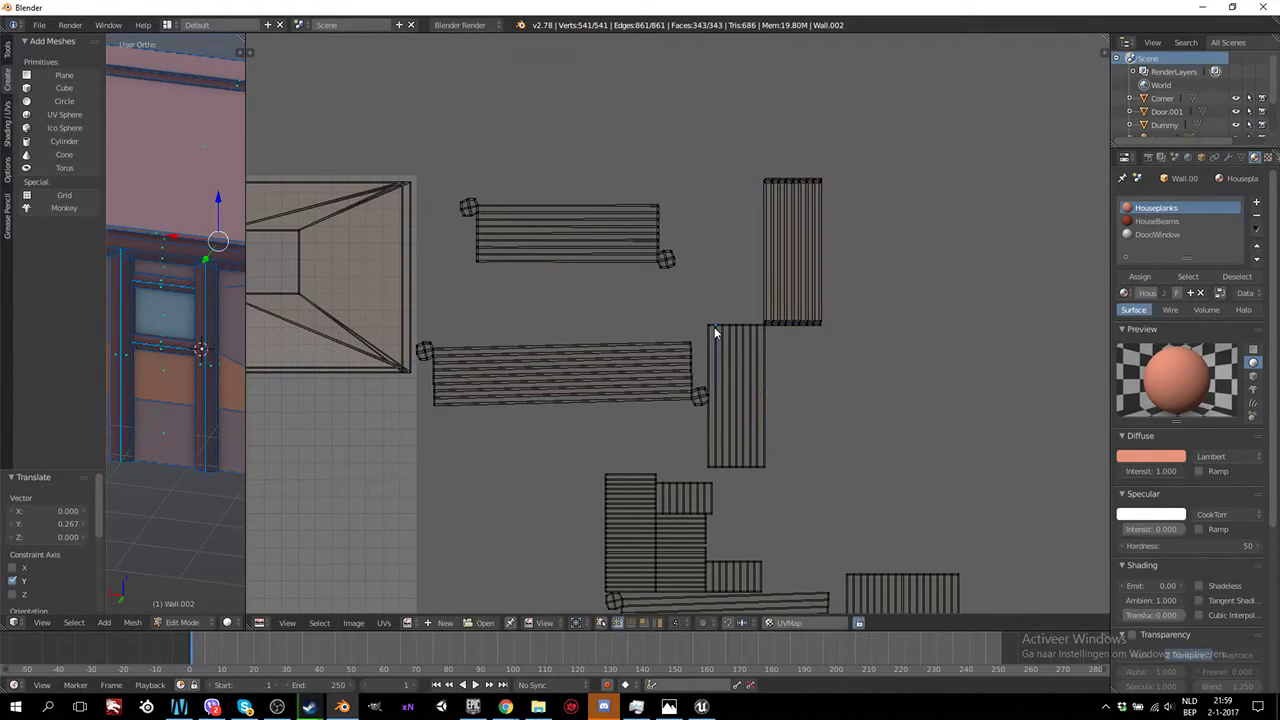
pyautogui.hotkey('ctrl', 'l')
pyautogui.press('g')
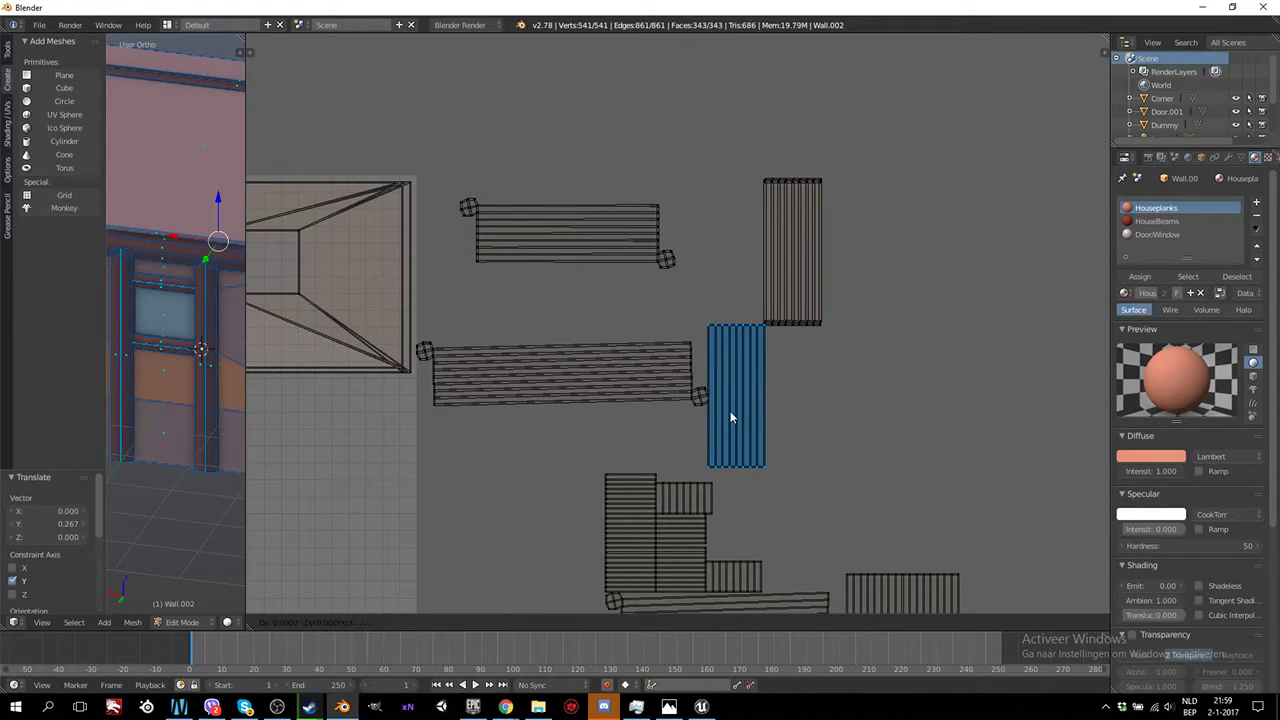
pyautogui.press('x')
pyautogui.click(785, 420)
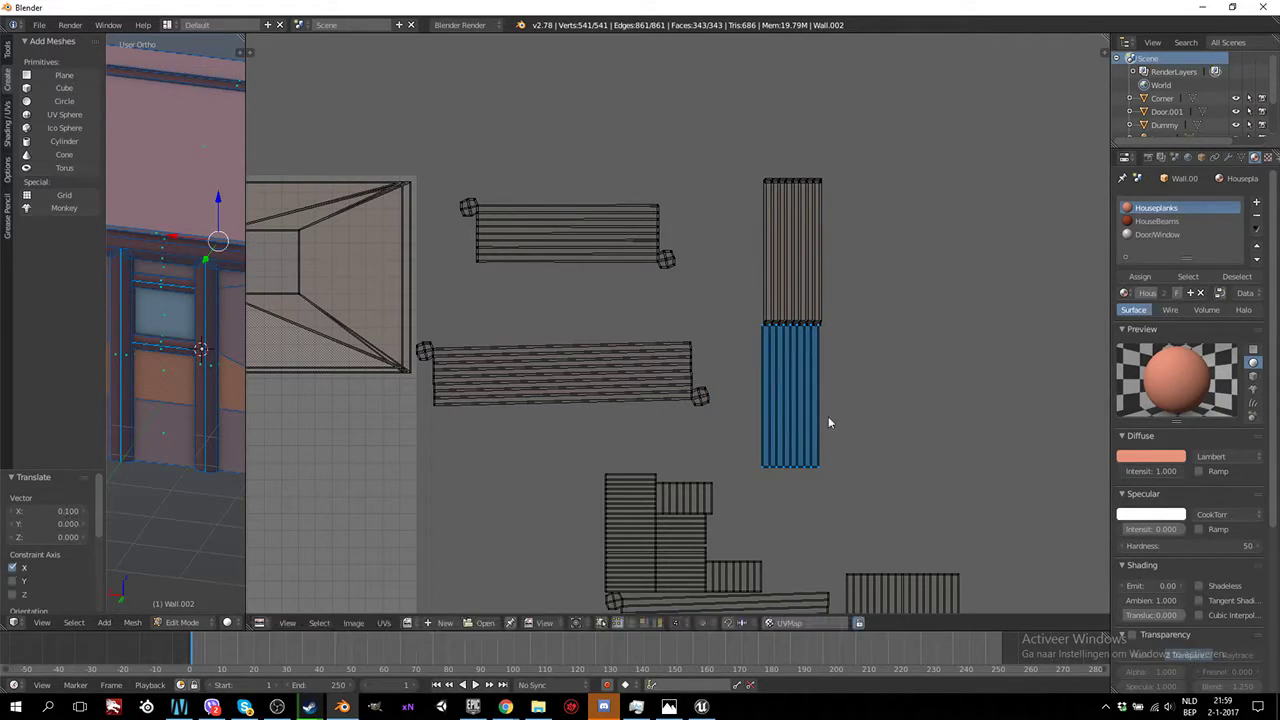
pyautogui.press('g')
pyautogui.press('y')
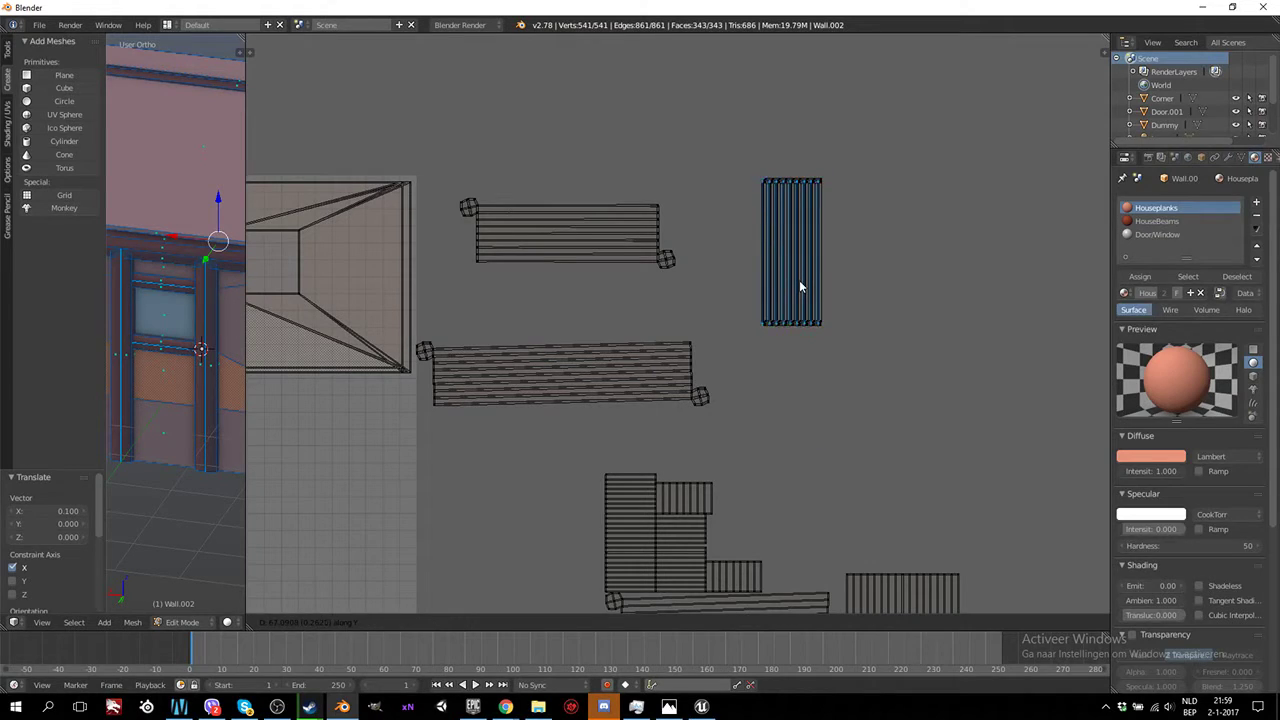
pyautogui.click(799, 281)
pyautogui.moveTo(786, 490); pyautogui.dragTo(752, 395, button='middle')
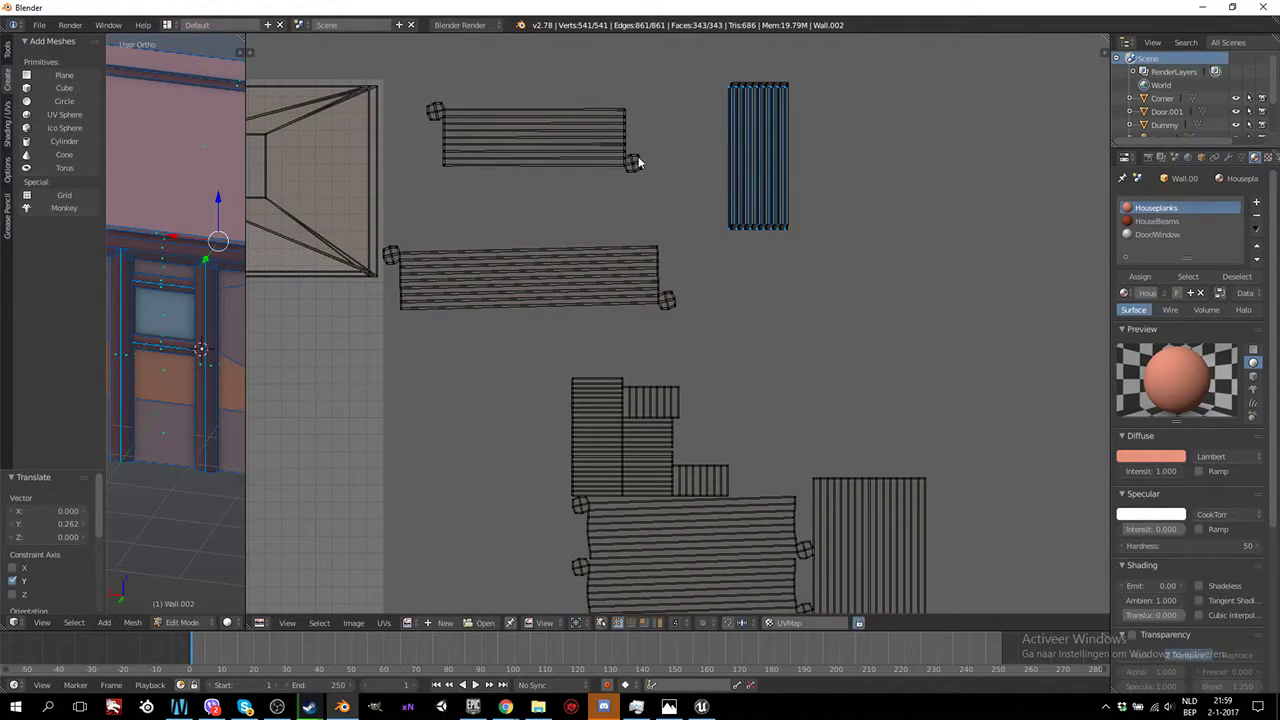
# Move the upper horizontal plank island down onto the lower plank strip
pyautogui.press('a')
pyautogui.press('b')
pyautogui.moveTo(645, 82); pyautogui.dragTo(431, 199)
pyautogui.press('g')
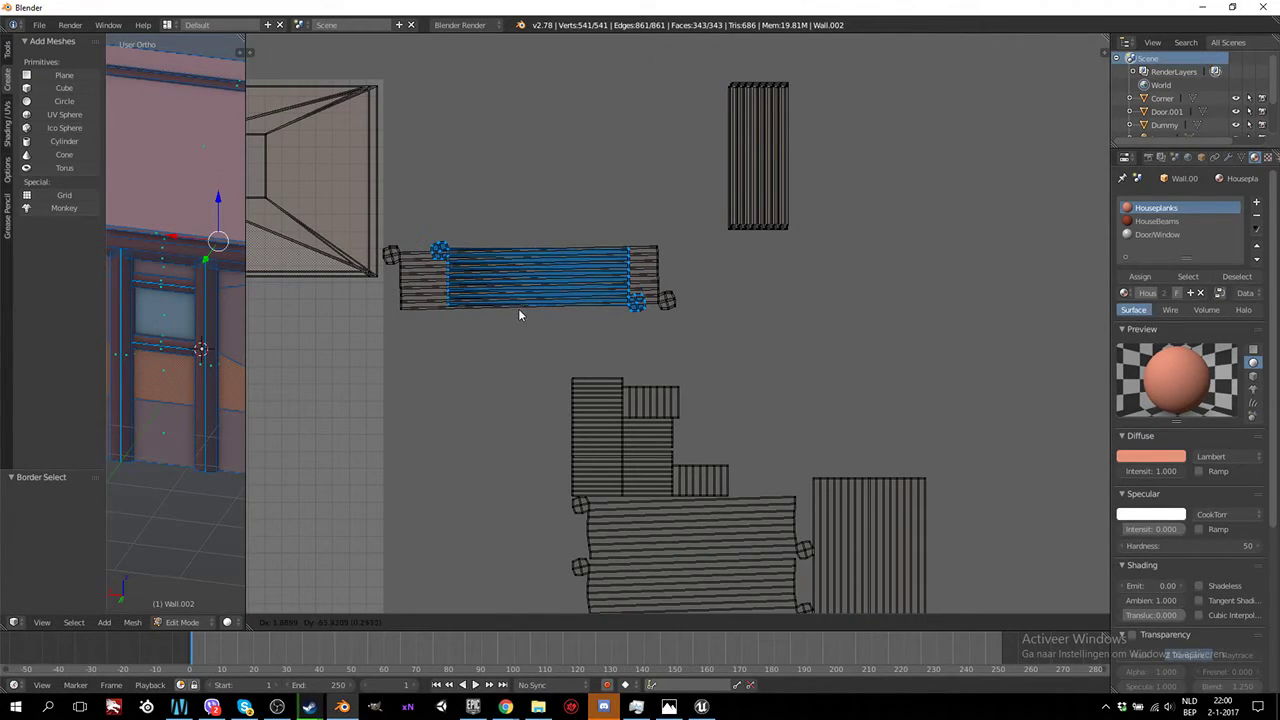
pyautogui.click(518, 313)
# Stack three stair strips together beside the upper plank column
pyautogui.press('a')
pyautogui.press('l')
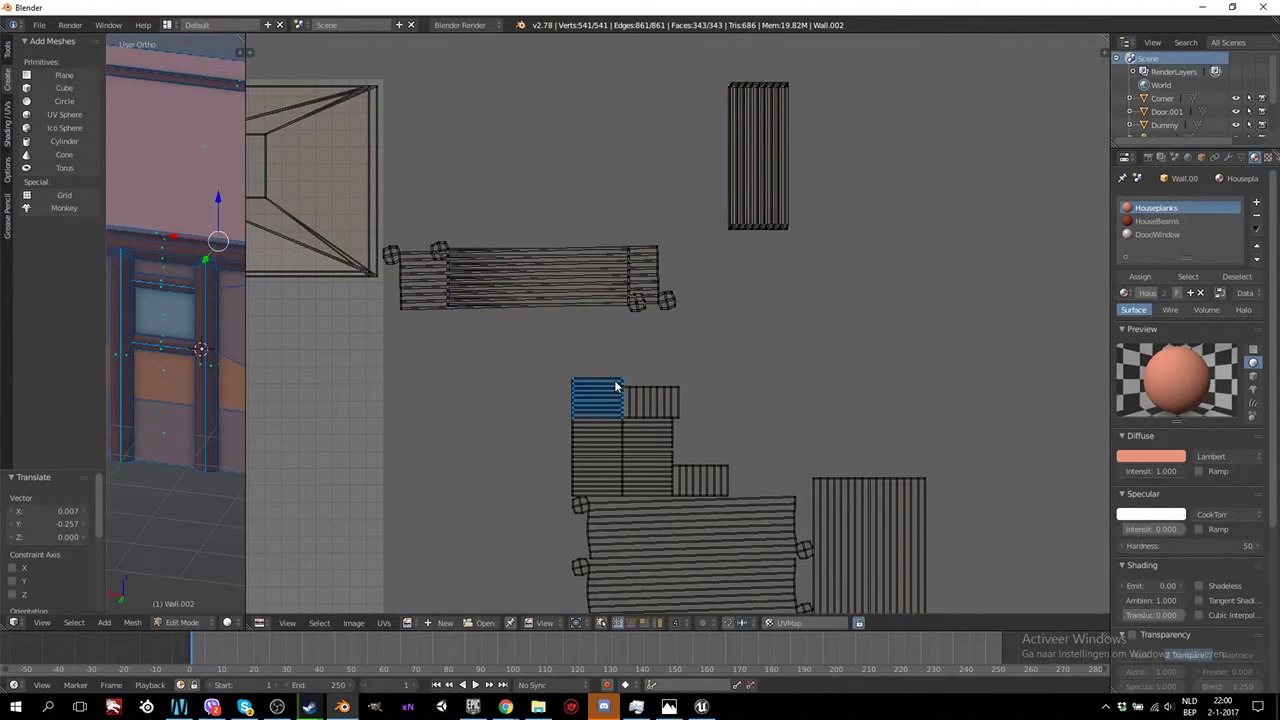
pyautogui.press('g')
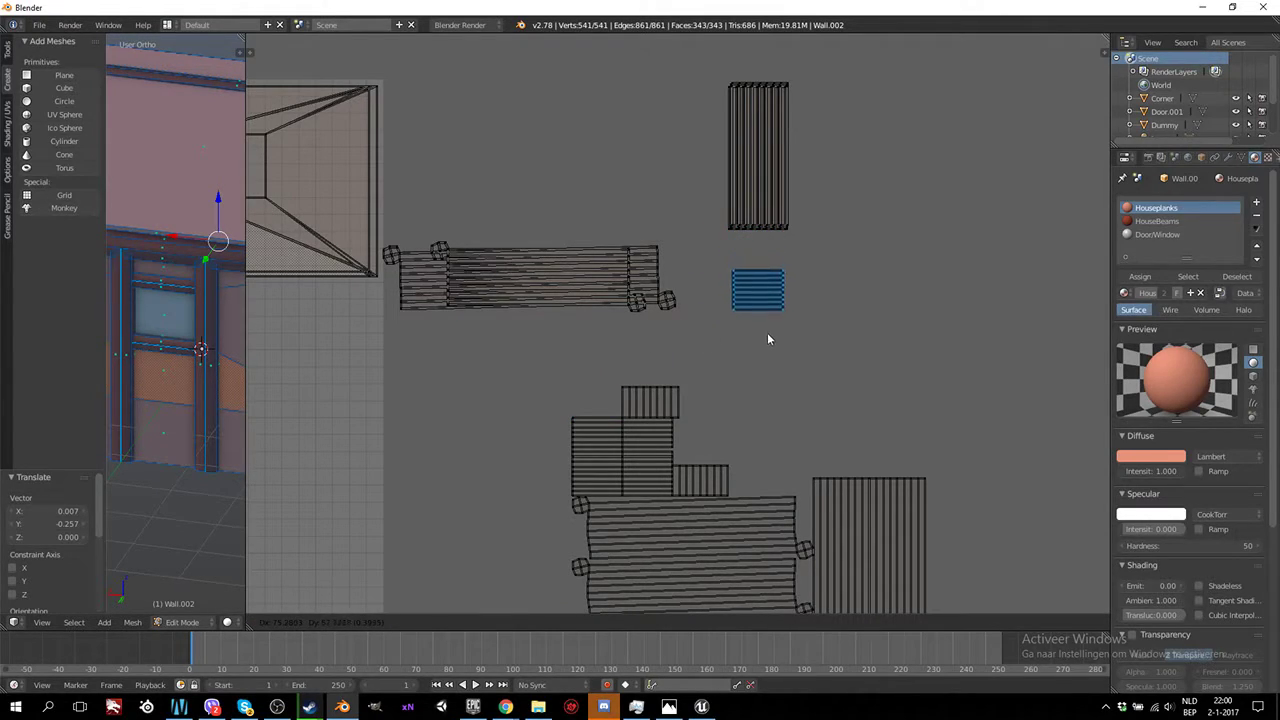
pyautogui.click(767, 332)
pyautogui.press('a')
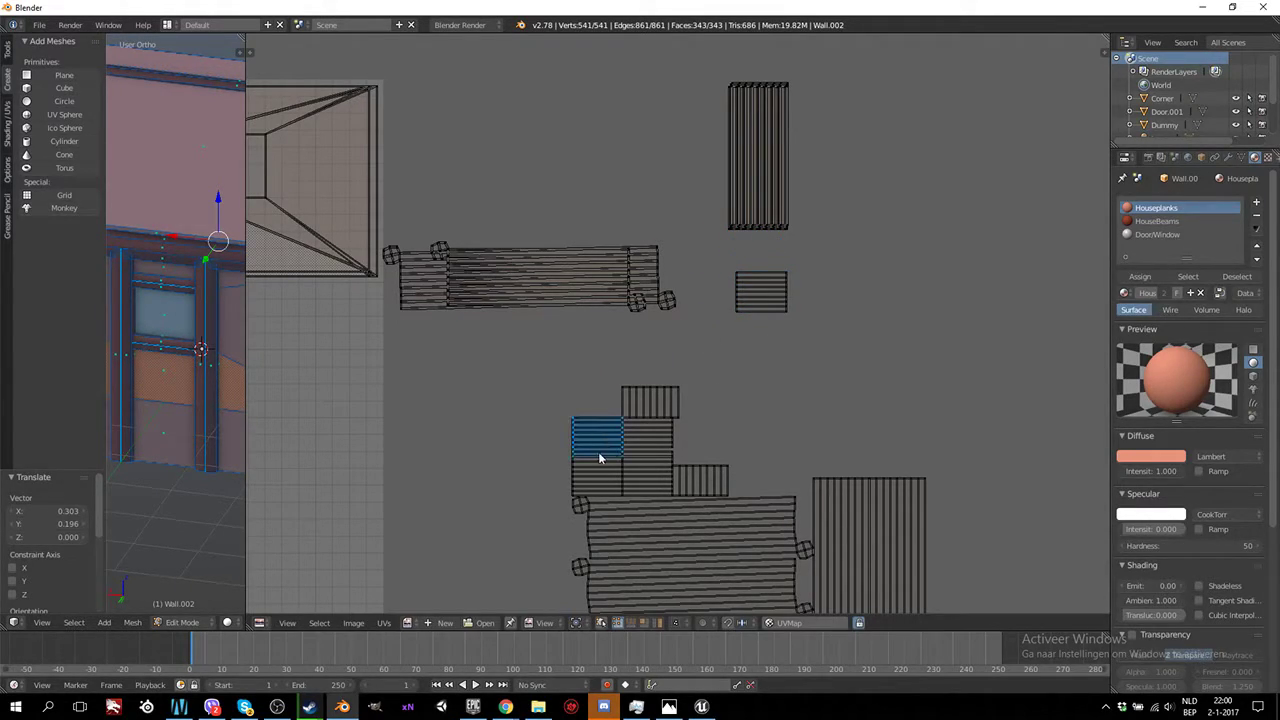
pyautogui.press('g')
pyautogui.click(763, 313)
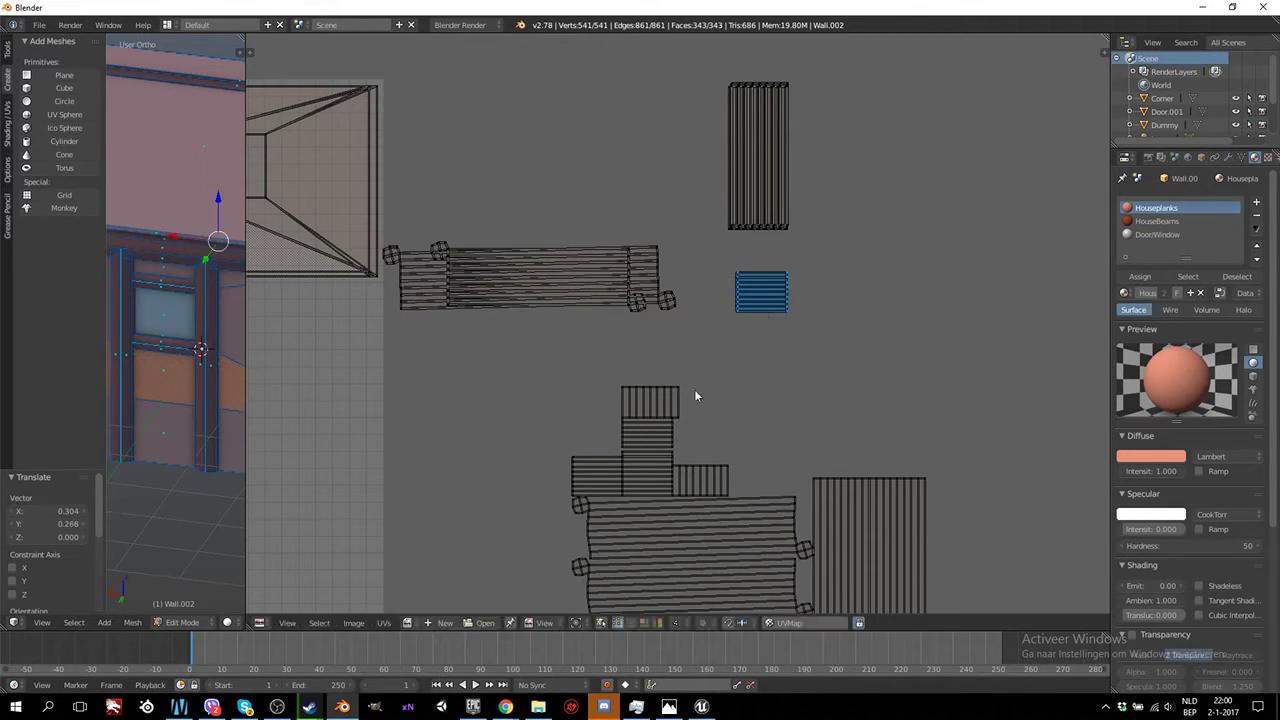
pyautogui.press('a')
pyautogui.press('l')
pyautogui.press('g')
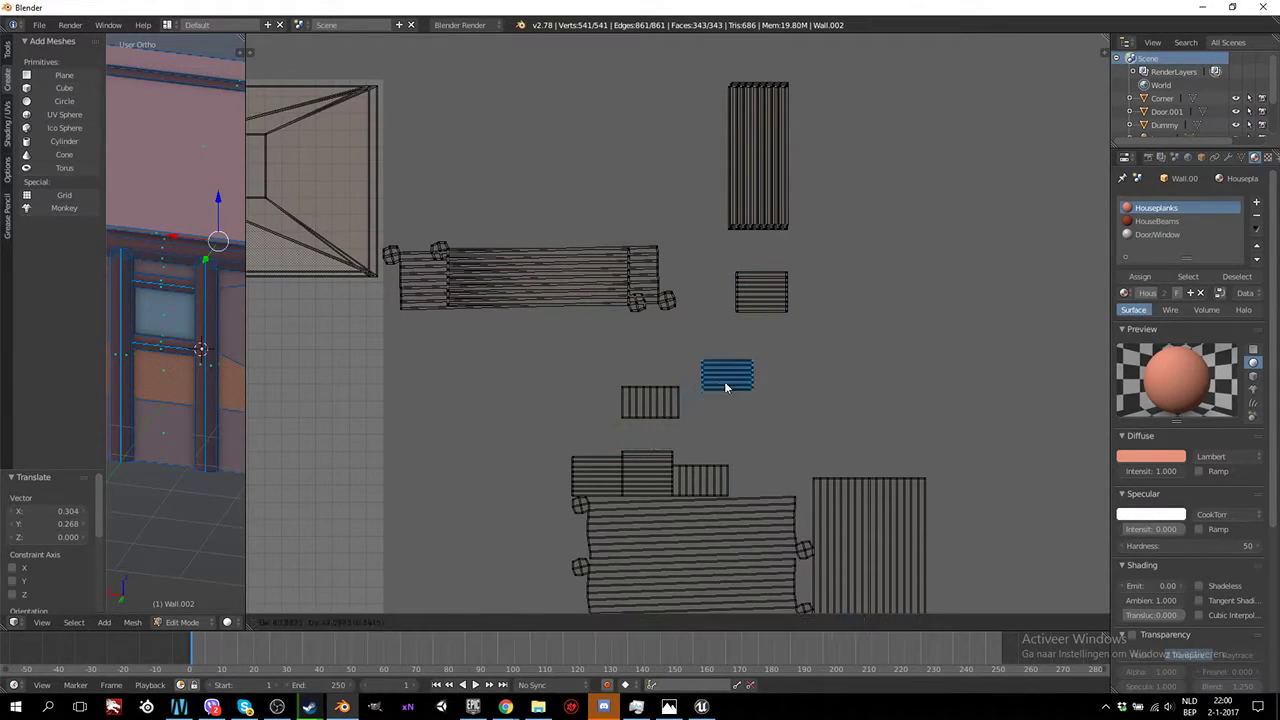
pyautogui.click(751, 303)
# Place the vertical-plank stair strip and a thin stair edge strip by the stacked pieces
pyautogui.press('a')
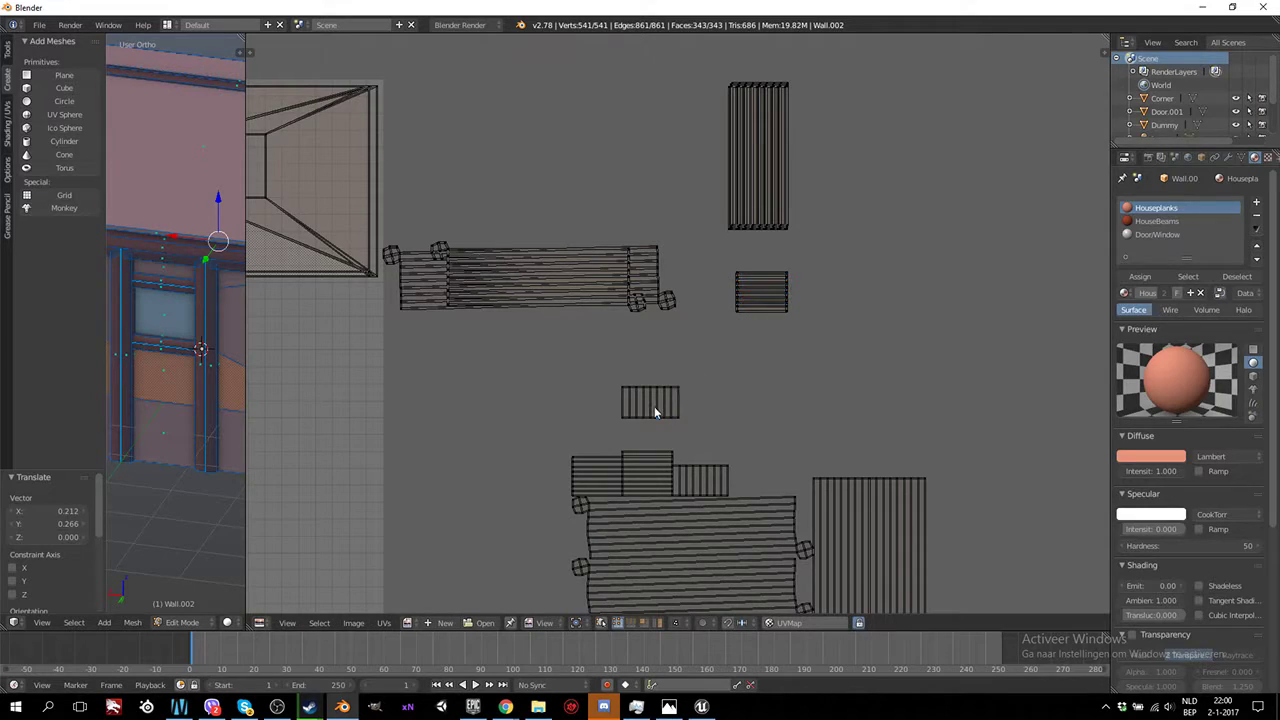
pyautogui.press('g')
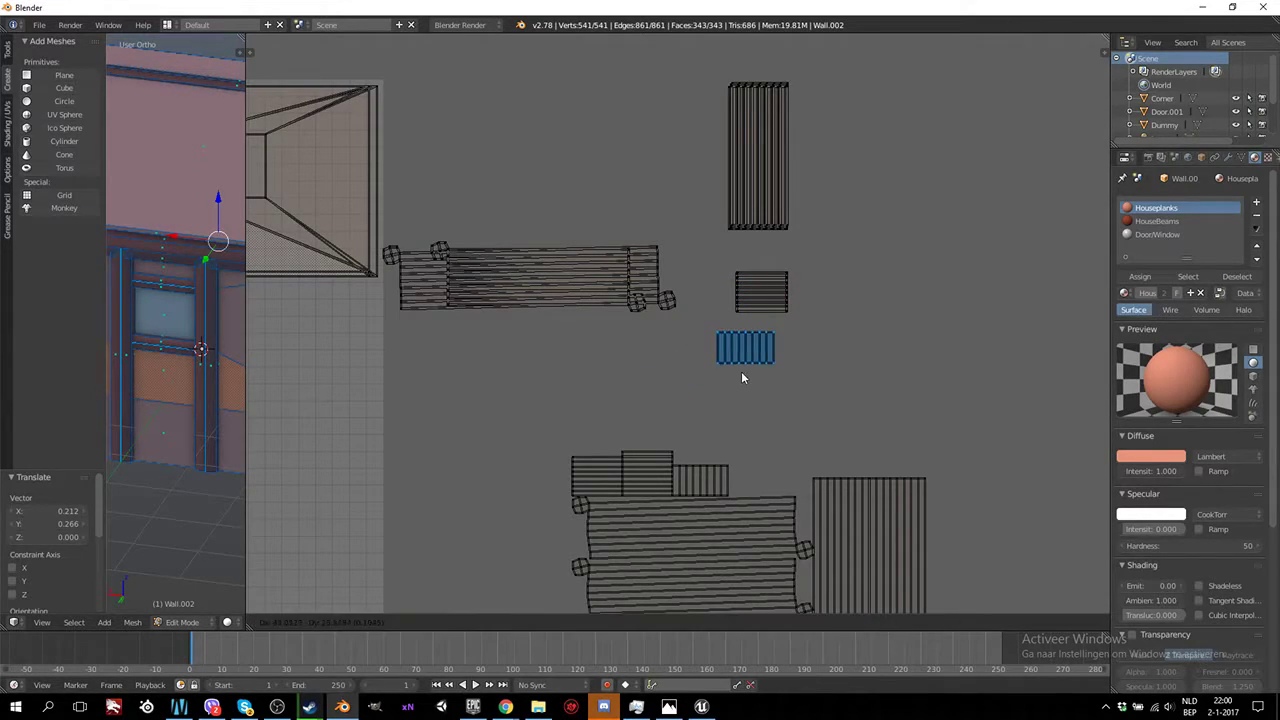
pyautogui.click(757, 358)
pyautogui.rightClick(666, 455)
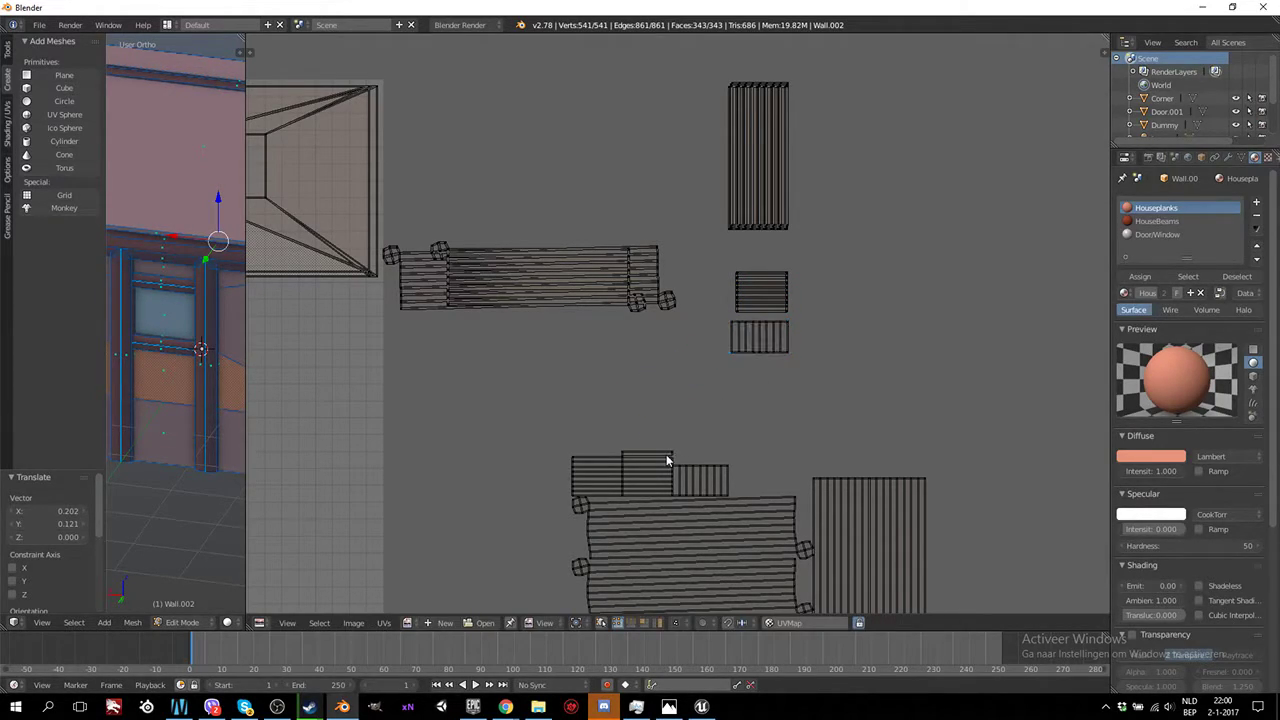
pyautogui.press('g')
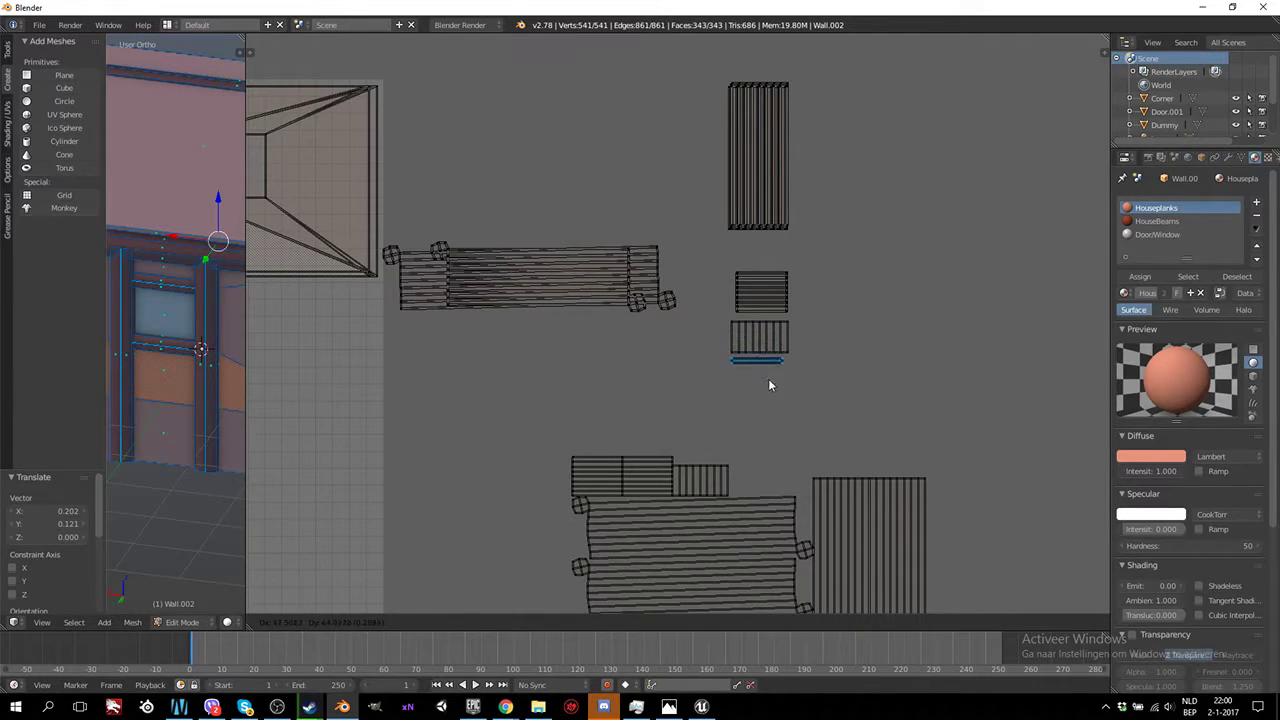
pyautogui.click(773, 284)
# Stack the remaining bottom stair strips onto their matching upper stair islands
pyautogui.rightClick(634, 466)
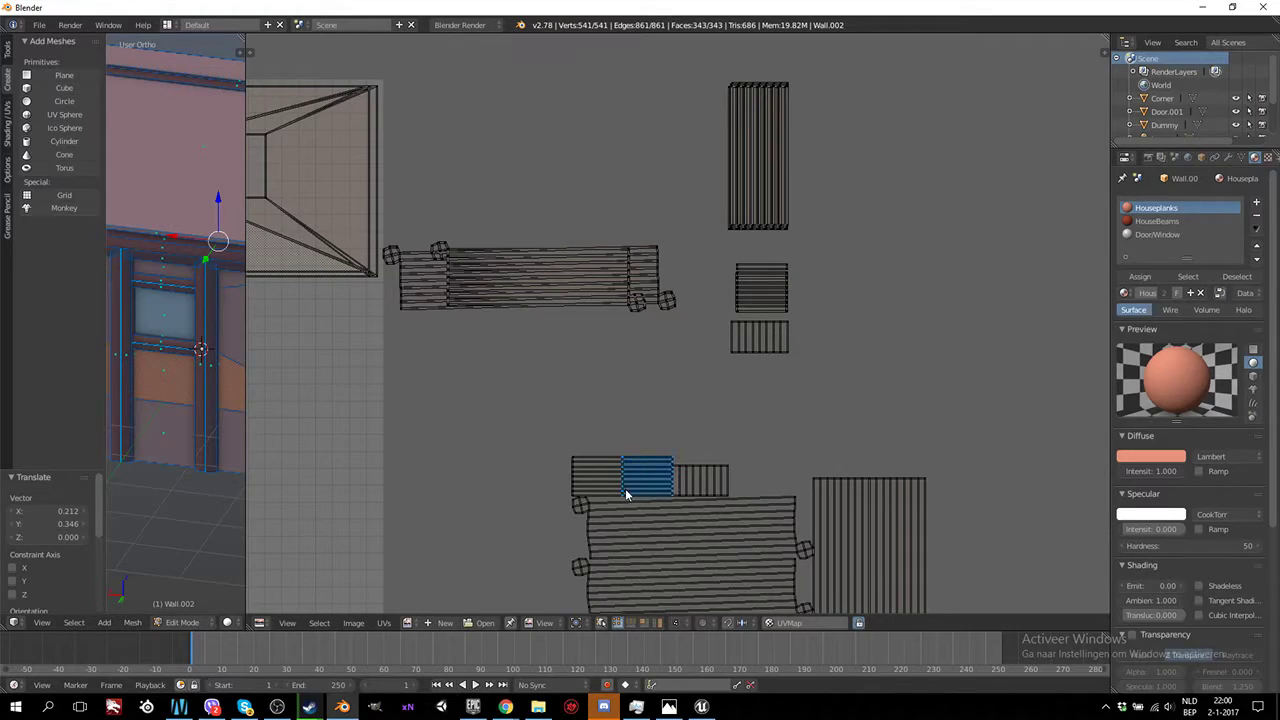
pyautogui.press('g')
pyautogui.click(740, 309)
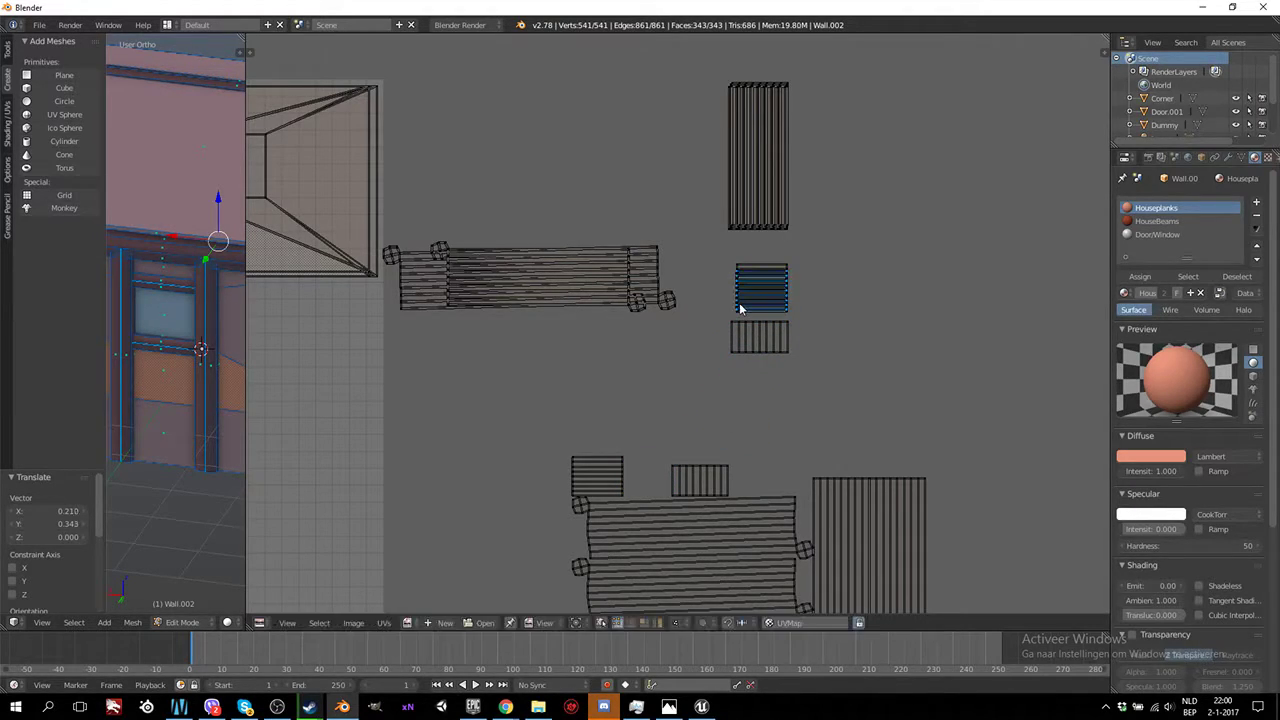
pyautogui.press('a')
pyautogui.press('l')
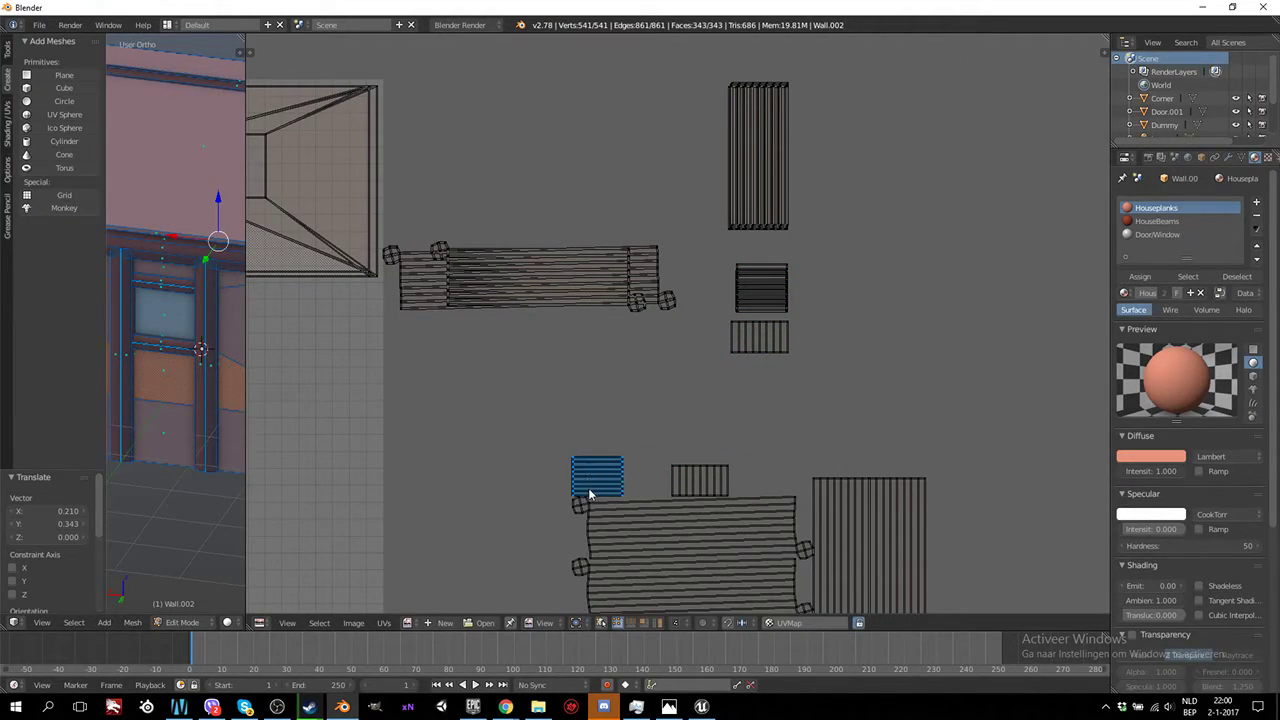
pyautogui.press('g')
pyautogui.click(753, 306)
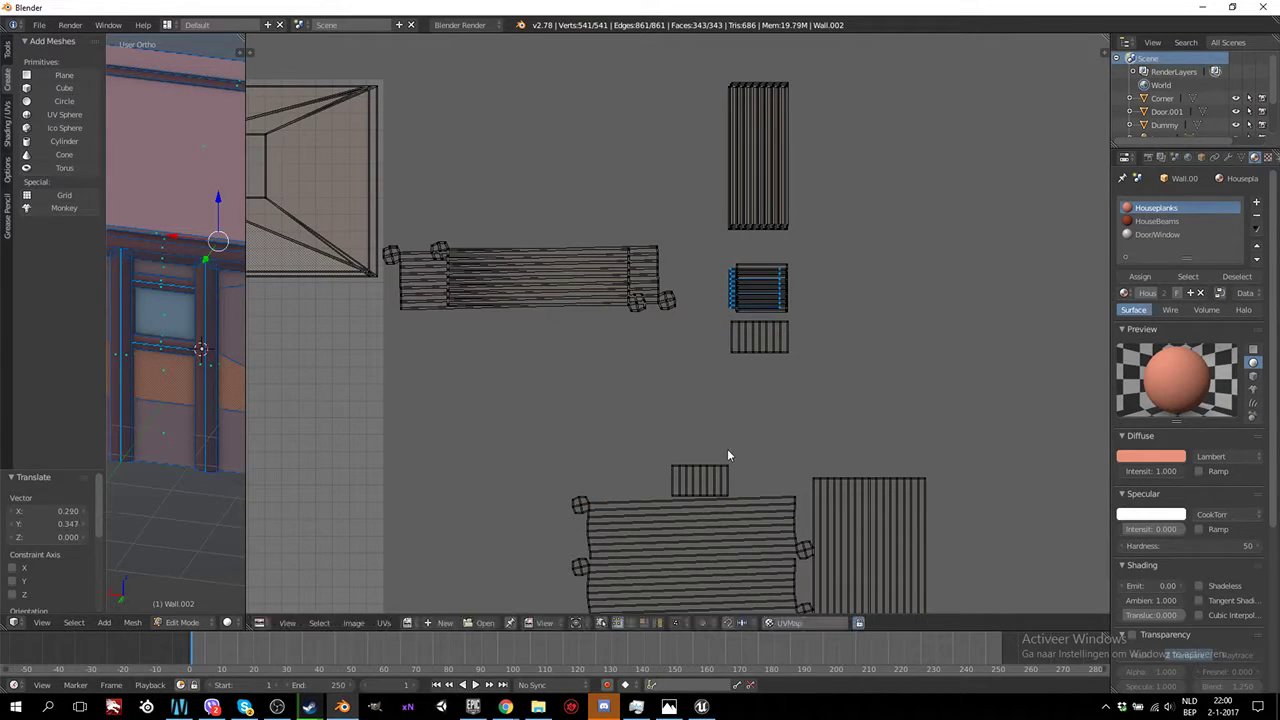
pyautogui.press('a')
pyautogui.press('l')
pyautogui.press('g')
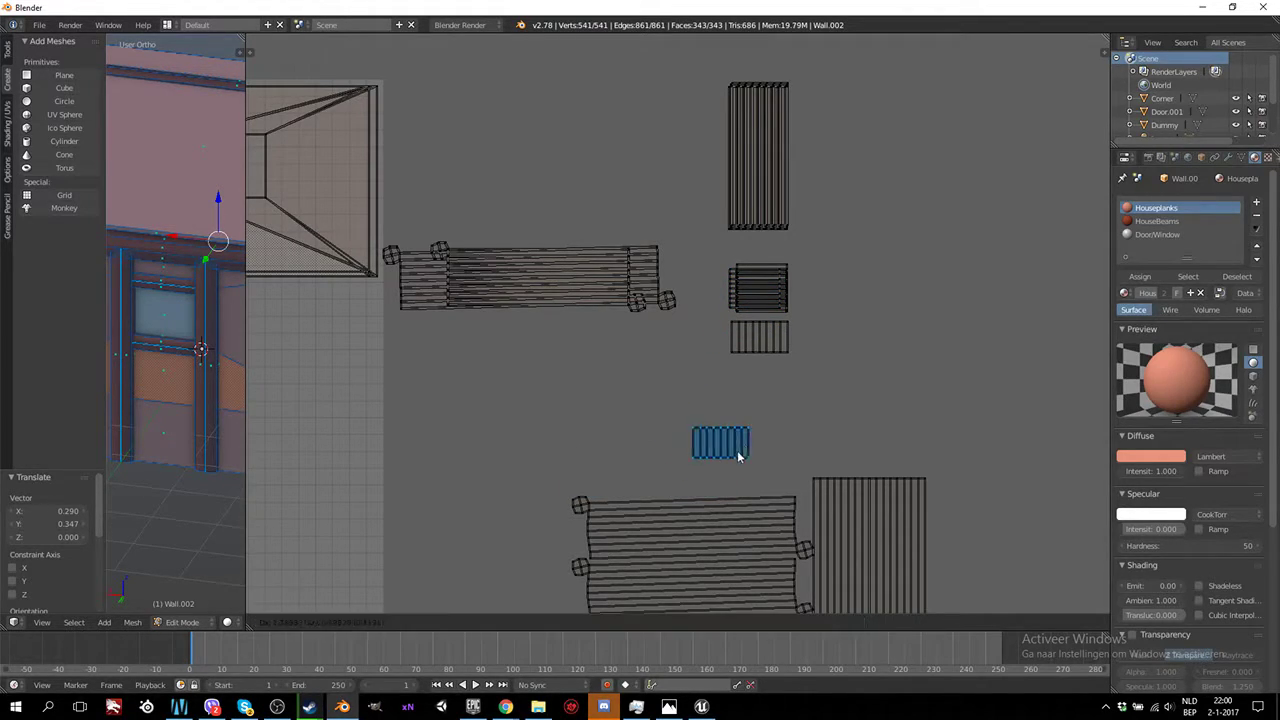
pyautogui.click(770, 360)
# Move the bottom plank-group islands up onto the strip above them
pyautogui.press('a')
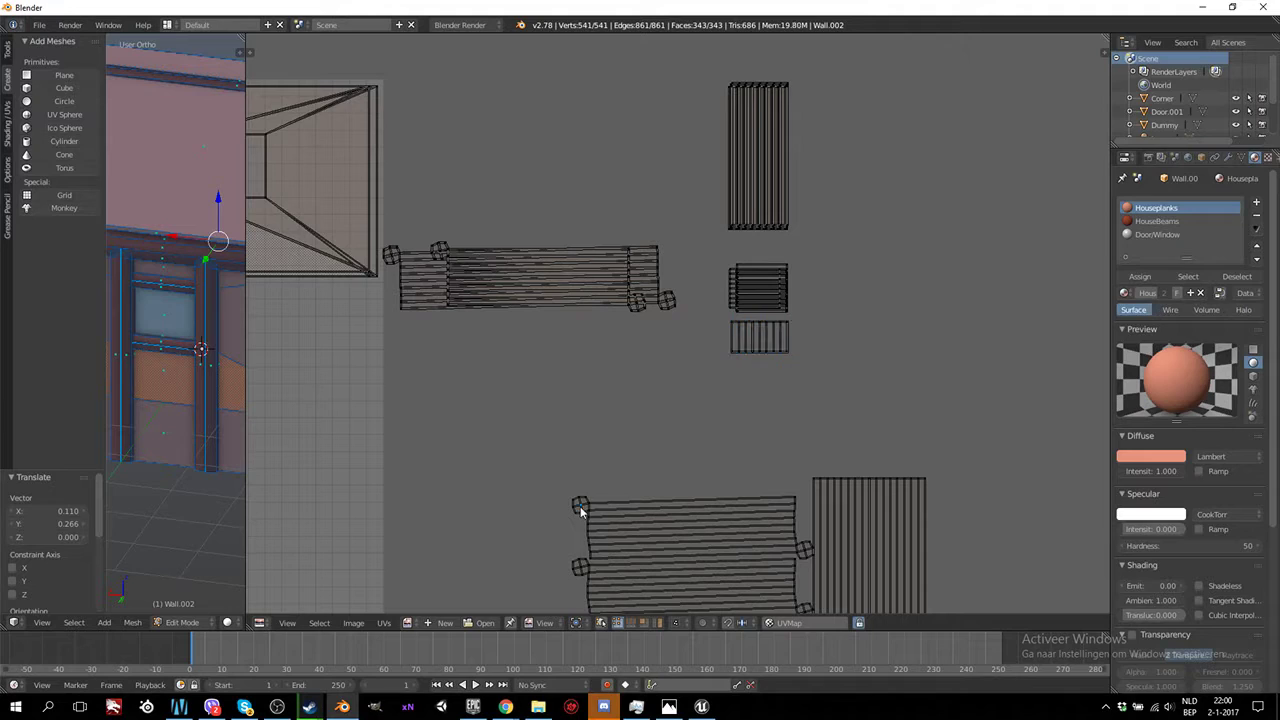
pyautogui.press('l')
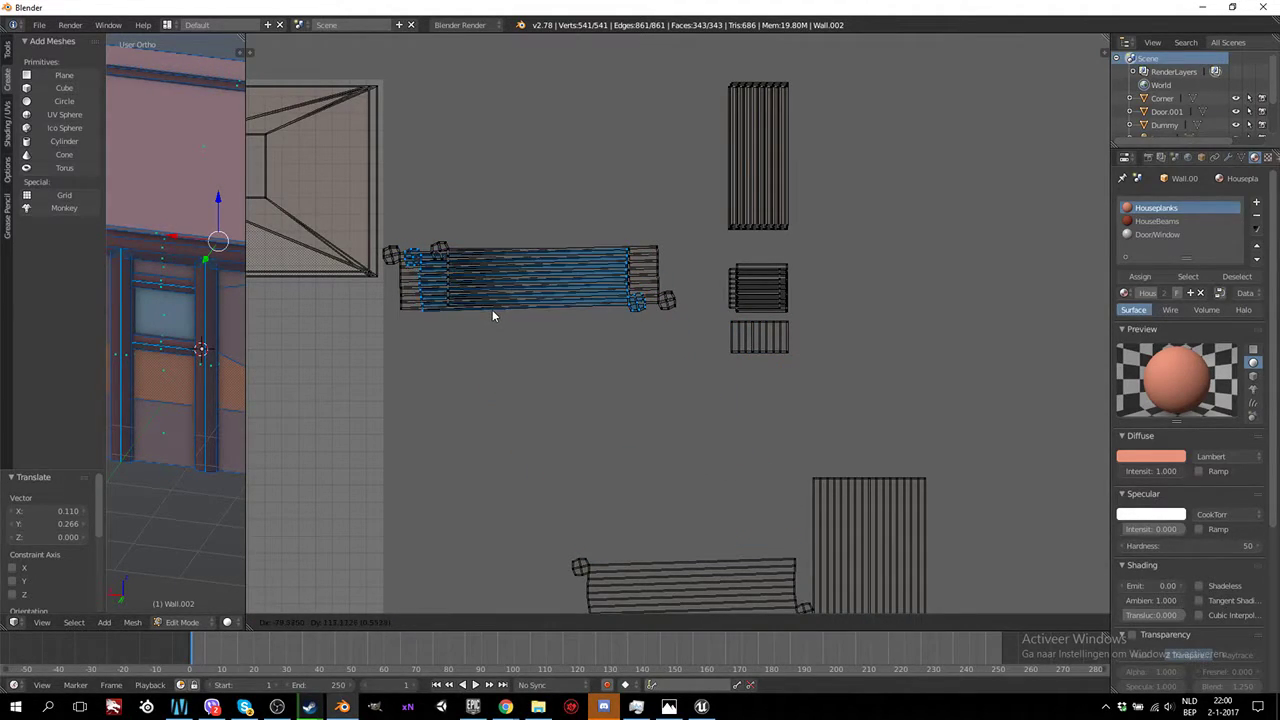
pyautogui.click(492, 310)
pyautogui.press('a')
pyautogui.press('l')
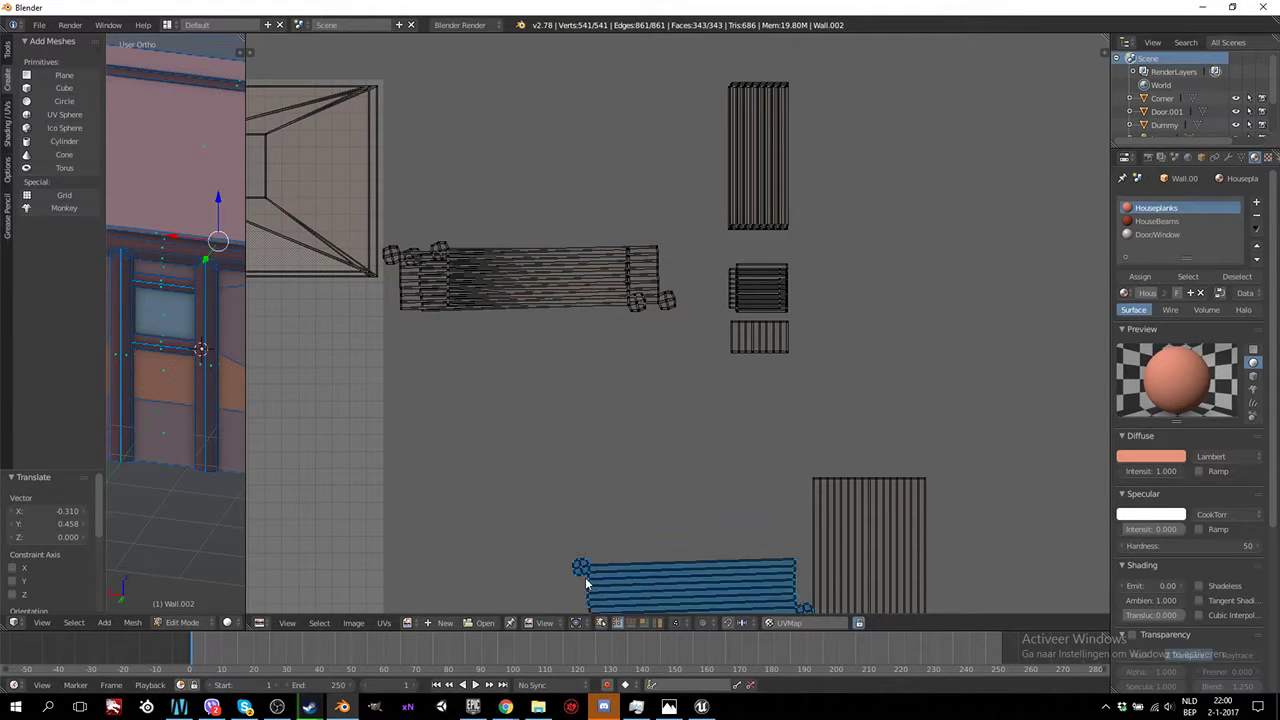
pyautogui.press('g')
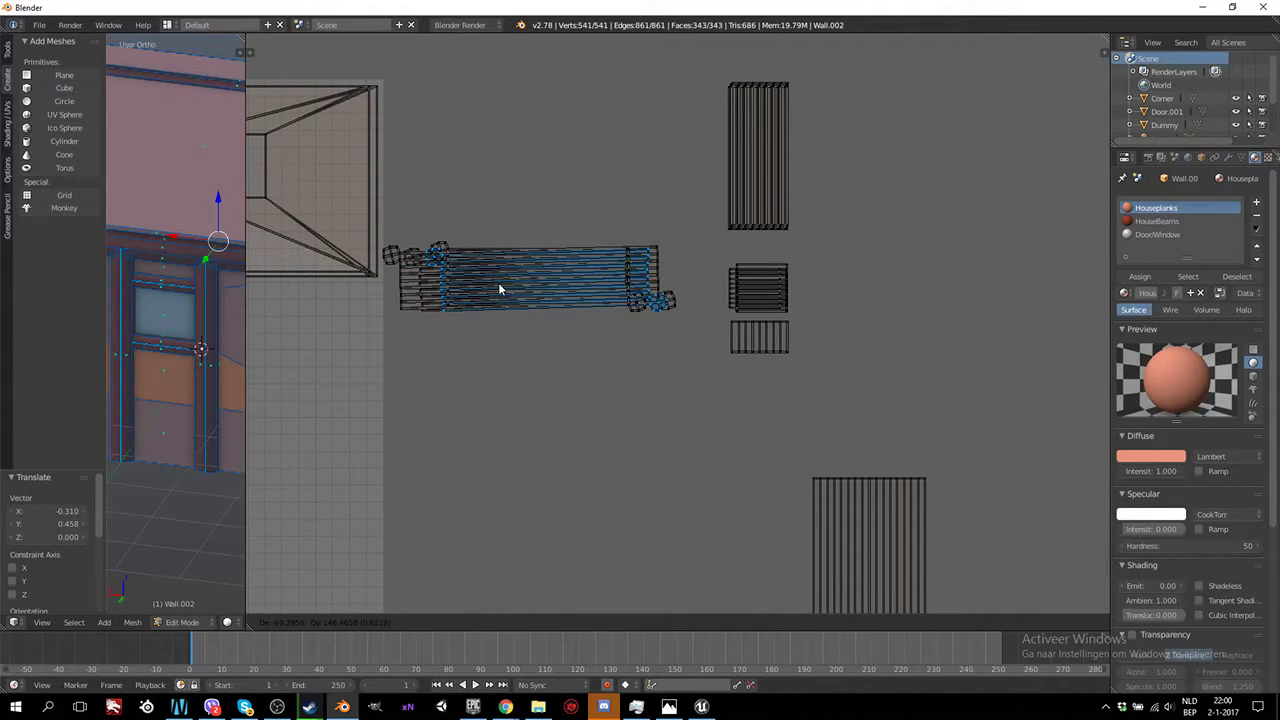
pyautogui.click(488, 285)
pyautogui.scroll(-2, 770, 519)
pyautogui.scroll(2, 779, 485)
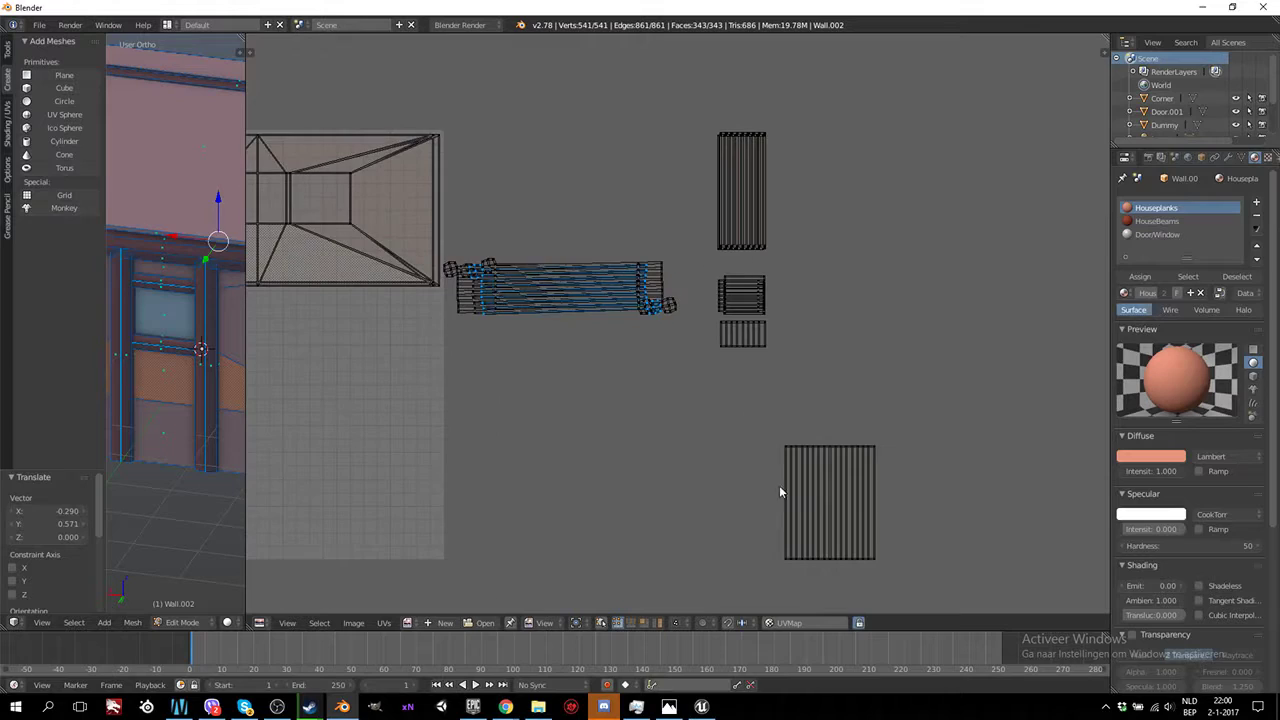
# Overlap the leftover bottom islands onto the tall top island
pyautogui.press('a')
pyautogui.press('l')
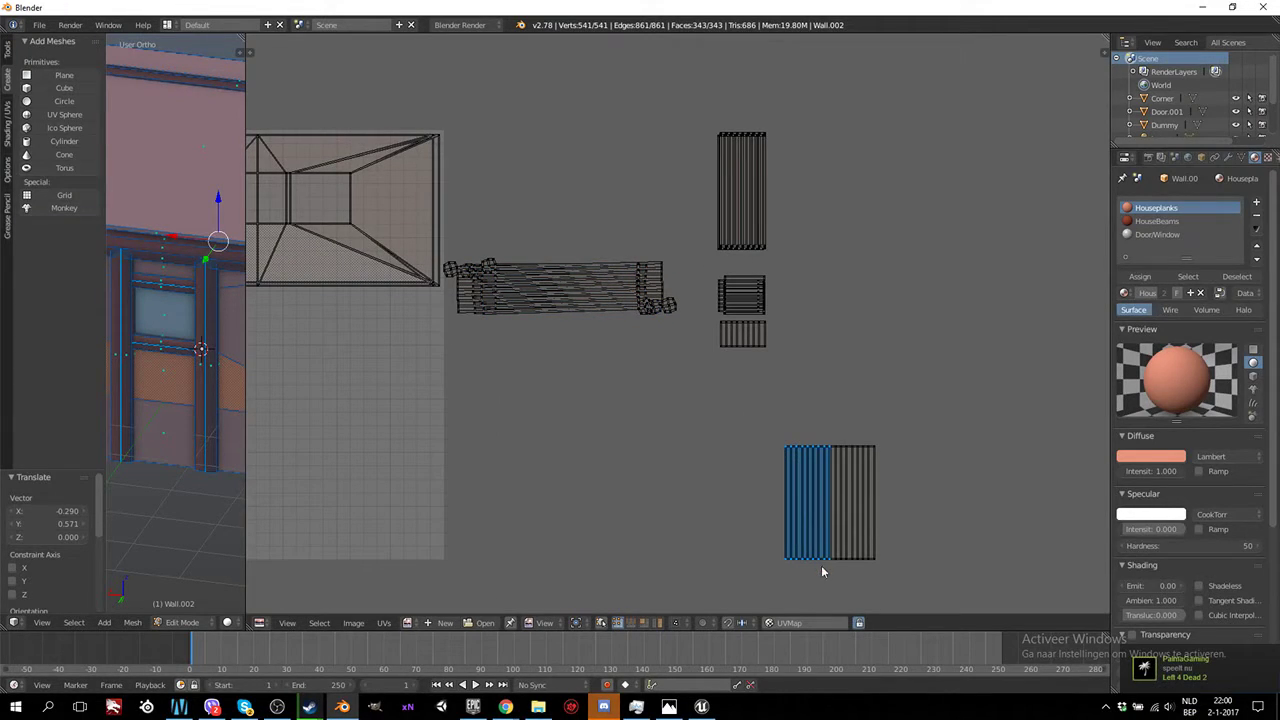
pyautogui.press('g')
pyautogui.click(757, 259)
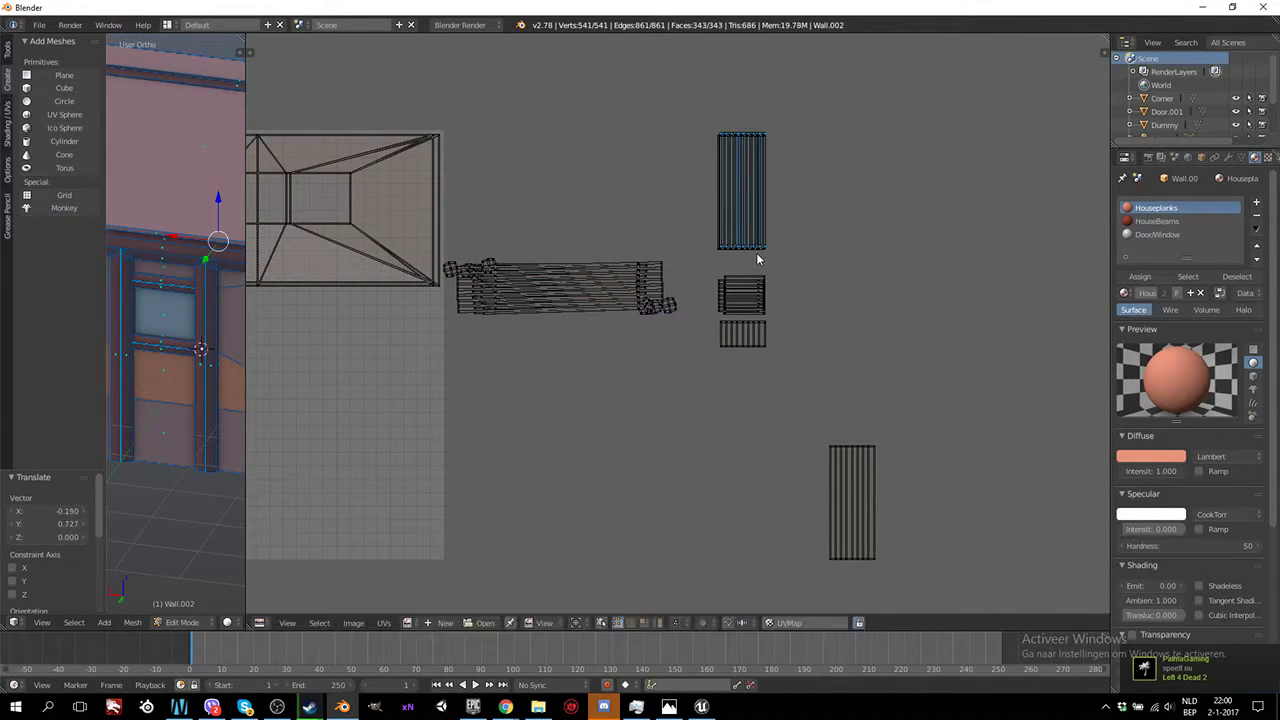
pyautogui.press('l')
pyautogui.press('g')
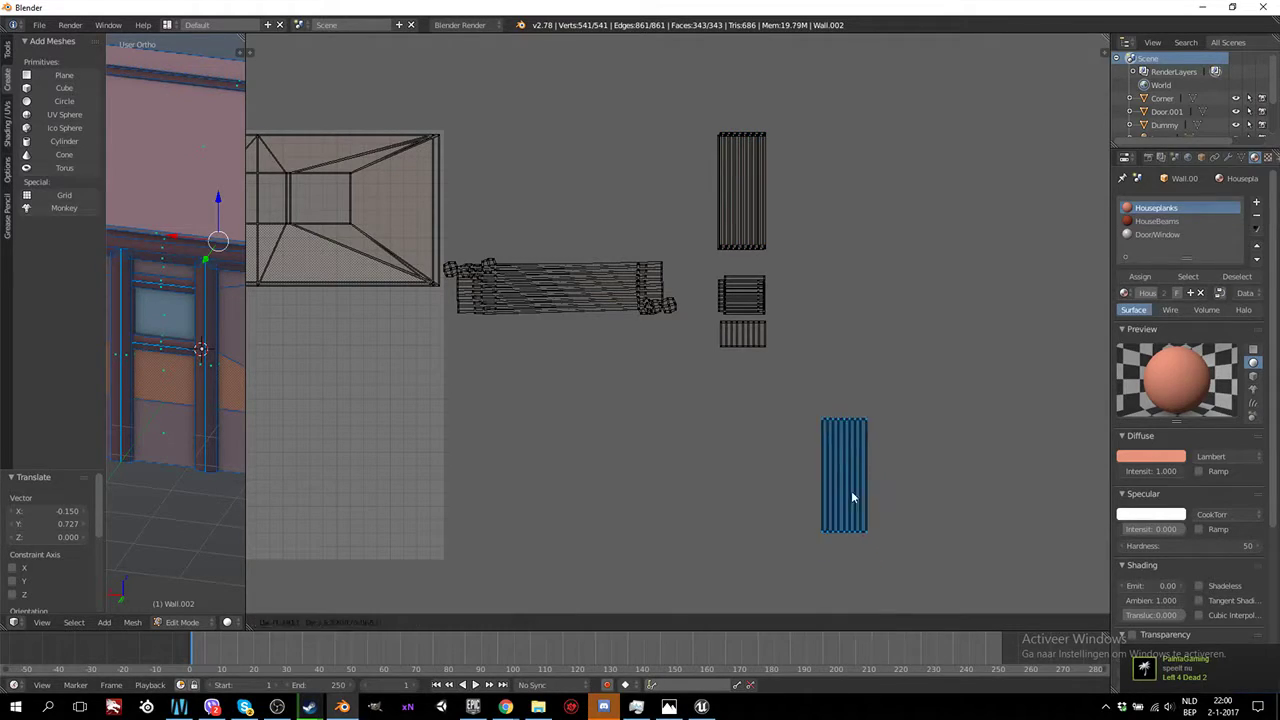
pyautogui.click(758, 243)
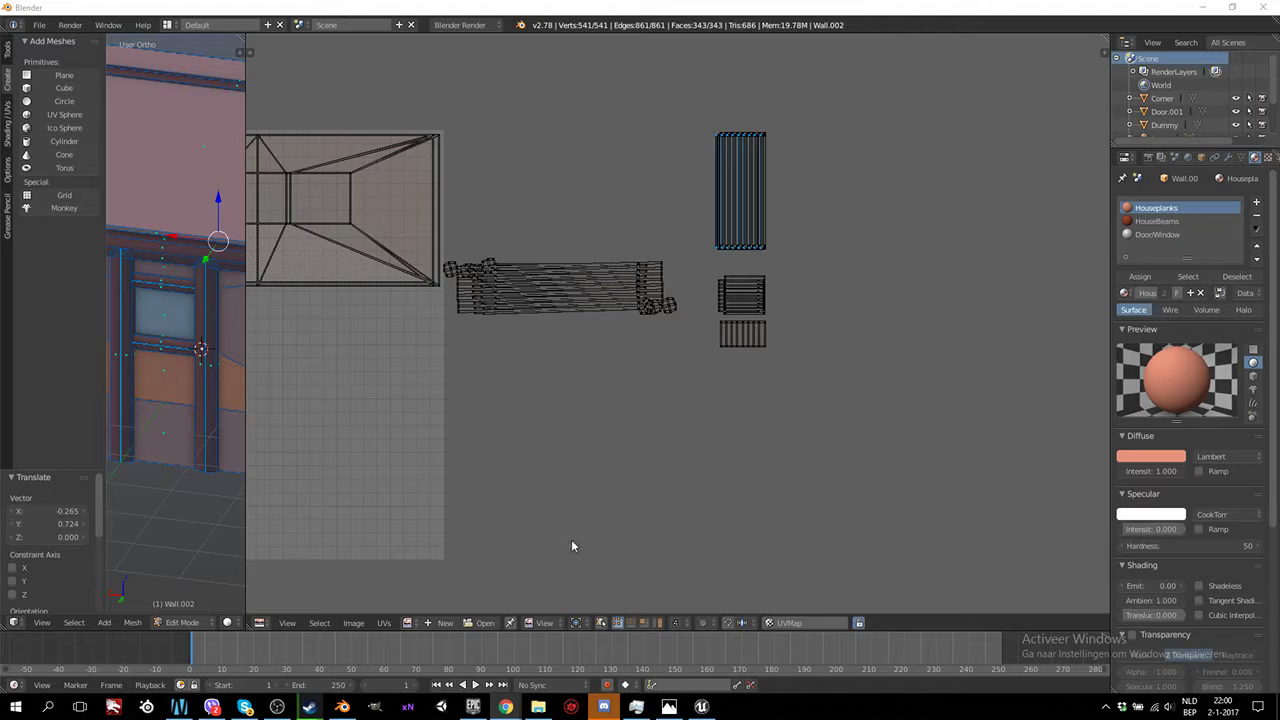
# Widen the 3D view beside the UV layout so the whole house is visible
pyautogui.scroll(-2, 558, 537)
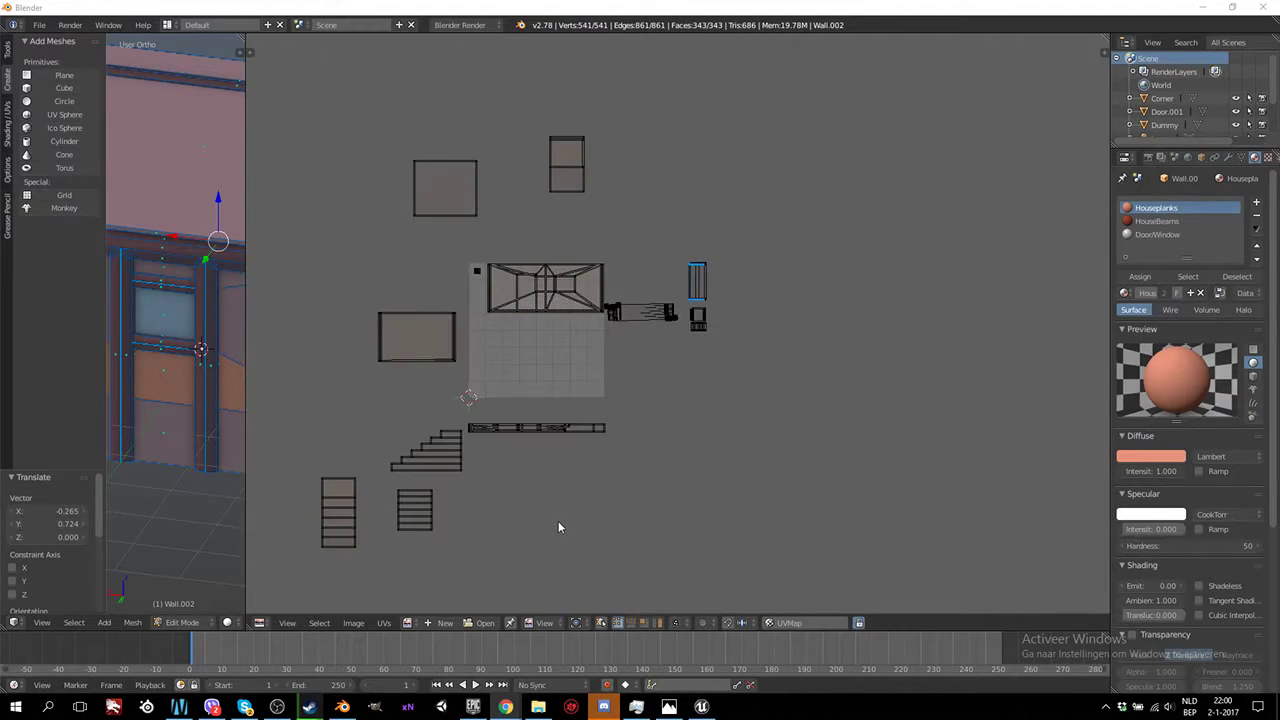
pyautogui.scroll(2, 560, 521)
pyautogui.moveTo(560, 521)
pyautogui.mouseDown(button='middle')
pyautogui.moveTo(636, 377)
pyautogui.moveTo(715, 441)
pyautogui.mouseUp(button='middle')
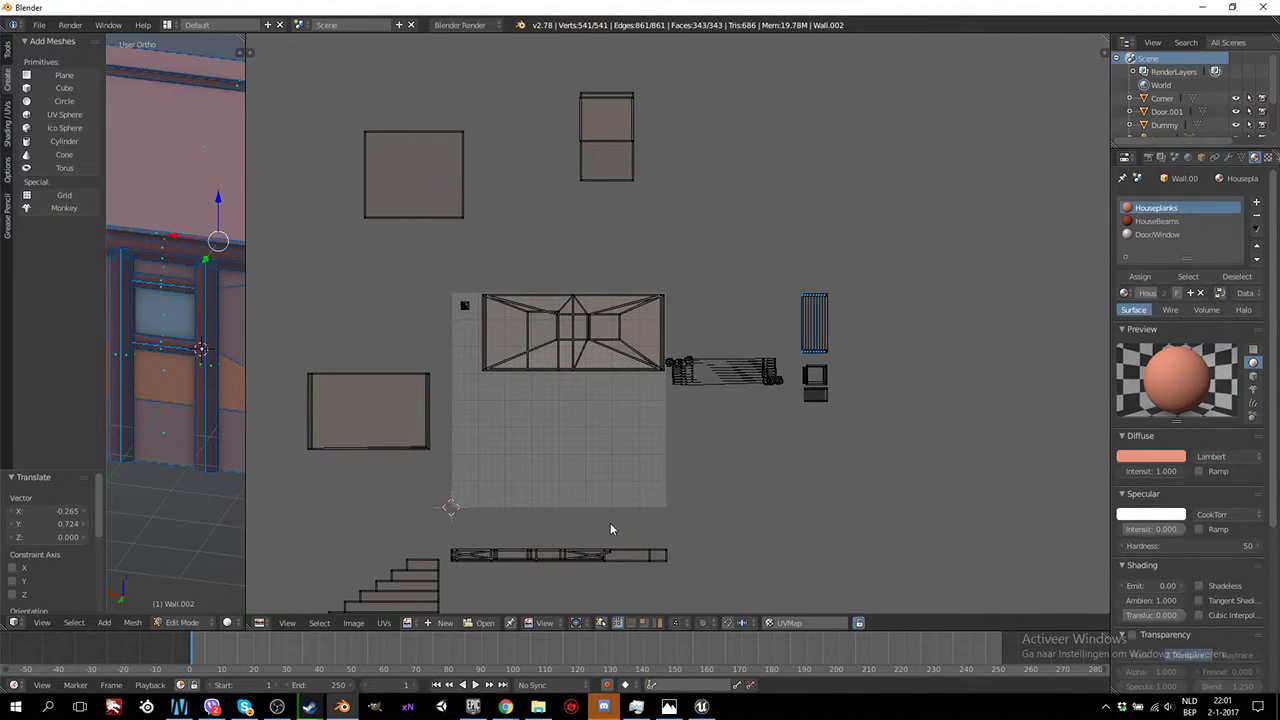
pyautogui.scroll(1, 610, 523)
pyautogui.scroll(-2, 598, 454)
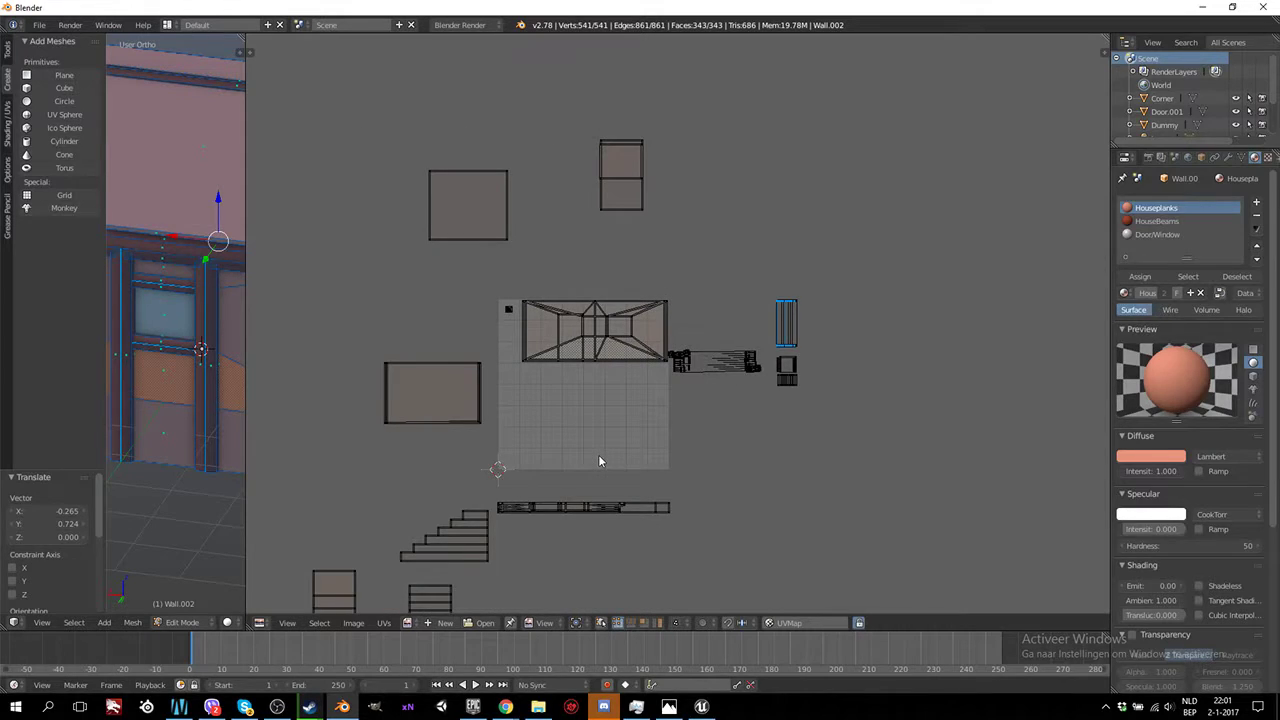
pyautogui.scroll(-2, 598, 461)
pyautogui.scroll(2, 598, 464)
pyautogui.moveTo(246, 365); pyautogui.dragTo(654, 363)
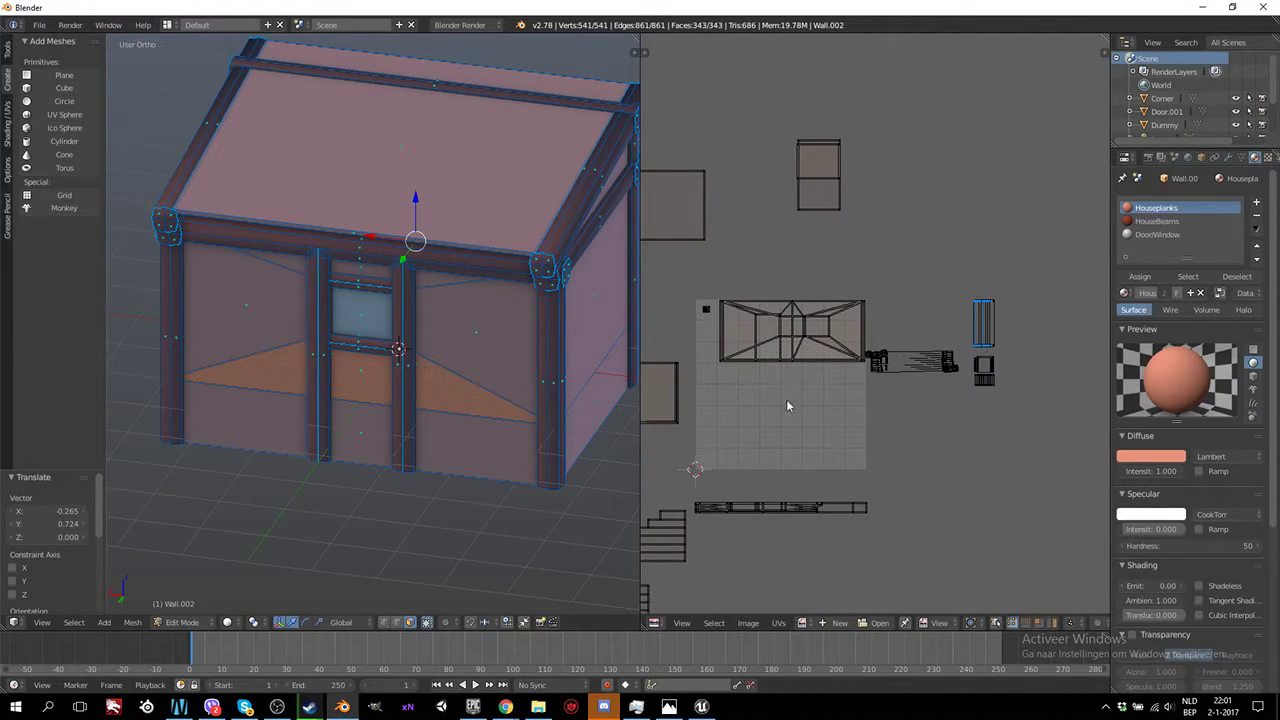
# Switch the 3D viewport to Rendered shading and leave Edit Mode of the wall mesh
pyautogui.scroll(-3, 560, 377)
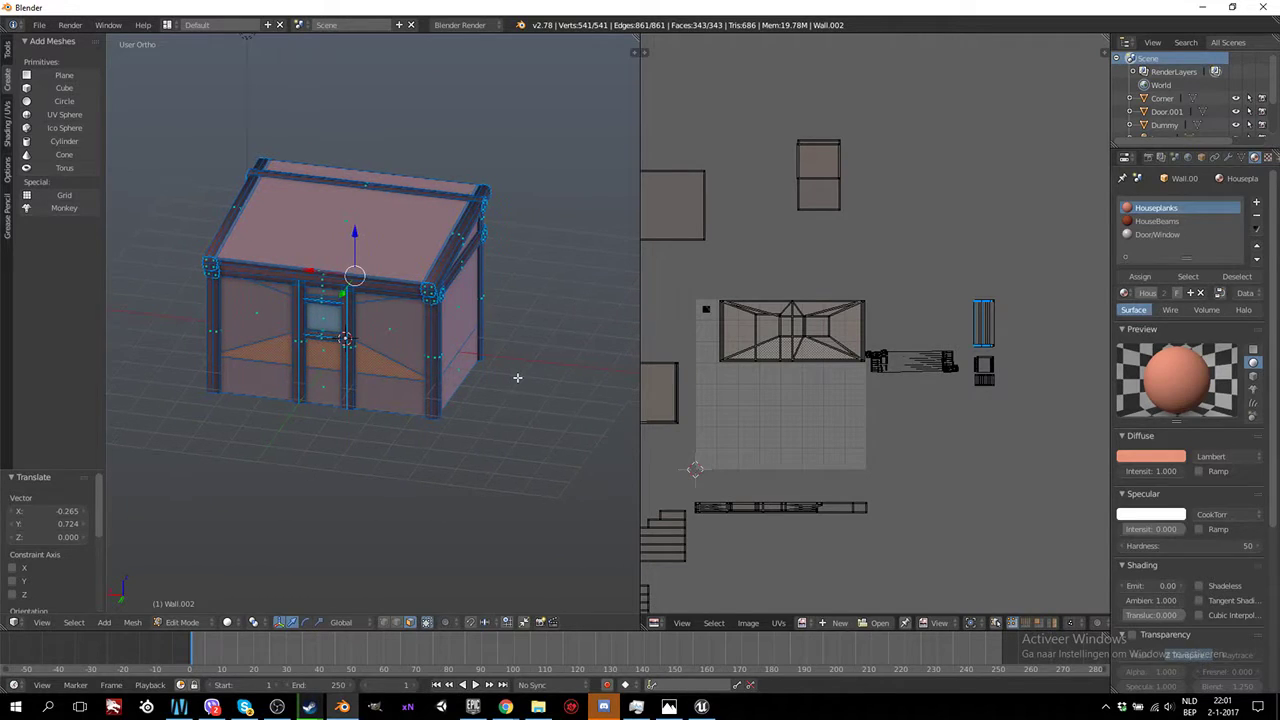
pyautogui.scroll(2, 517, 377)
pyautogui.scroll(2, 515, 378)
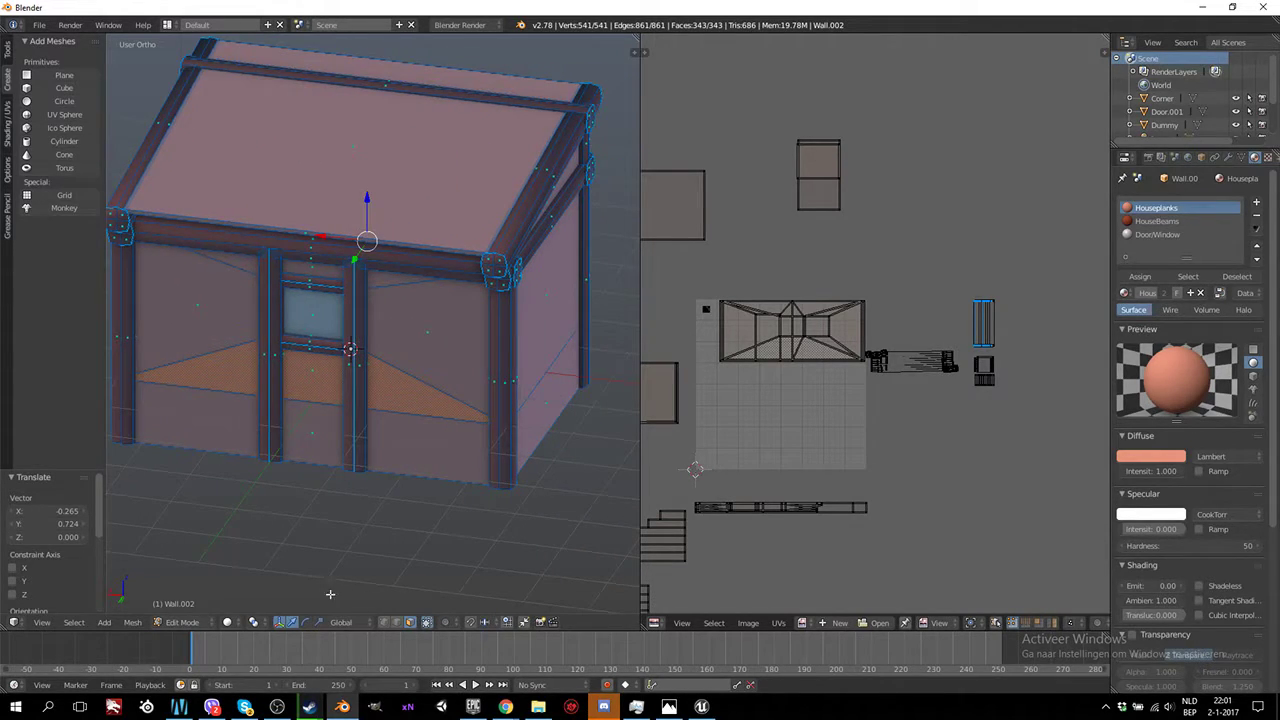
pyautogui.click(227, 622)
pyautogui.click(250, 549)
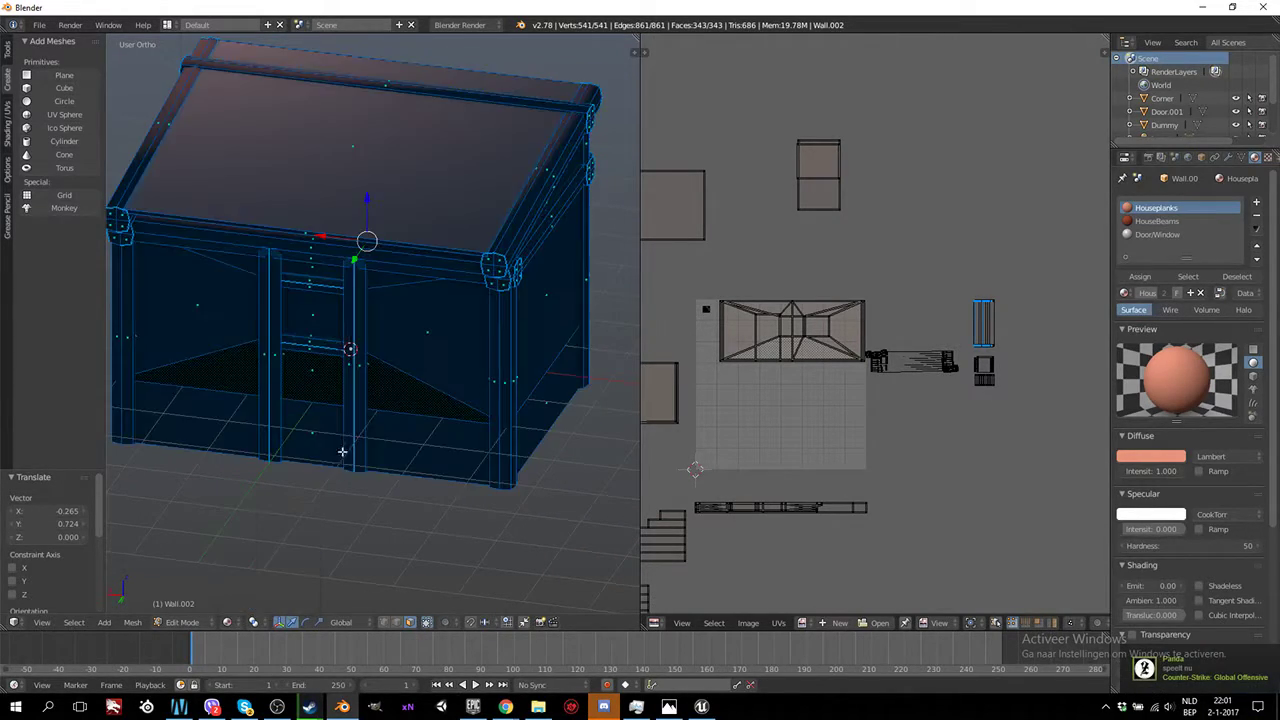
pyautogui.scroll(-3, 342, 452)
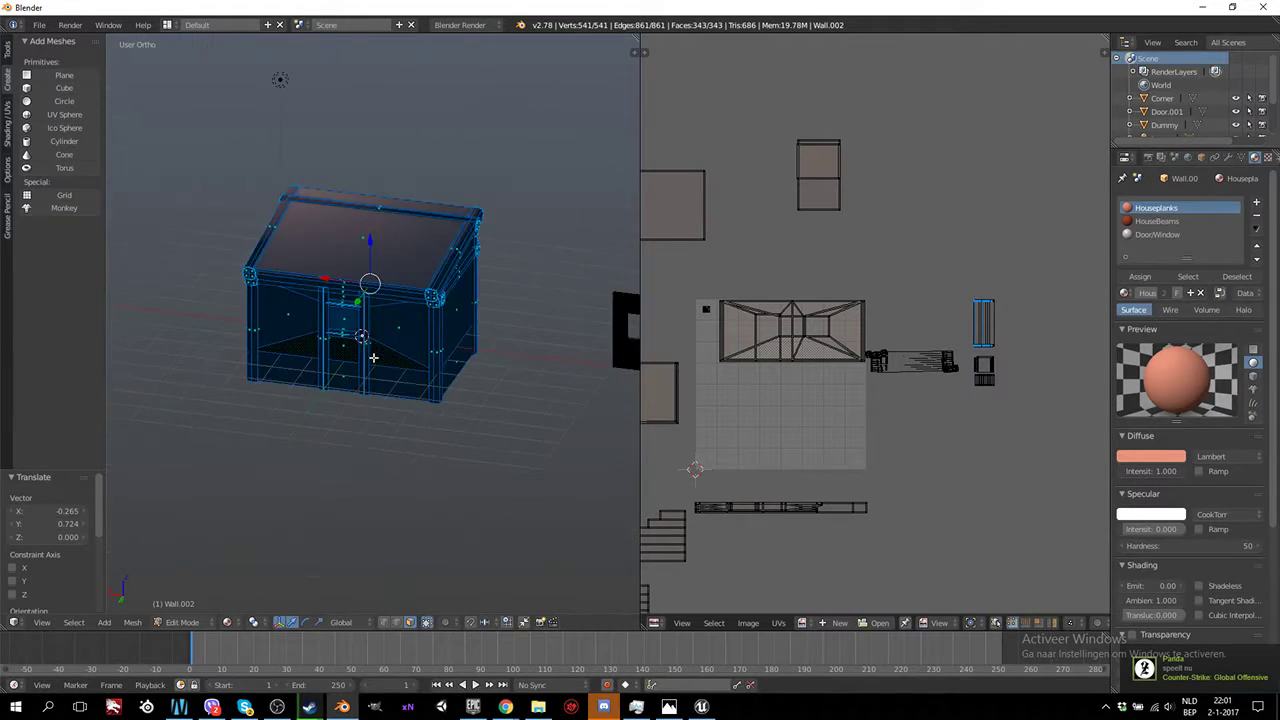
pyautogui.press('Tab')
# Duplicate the lamp twice, placing one copy along X and one along Y near the roof
pyautogui.rightClick(296, 120)
pyautogui.hotkey('shift', 'd')
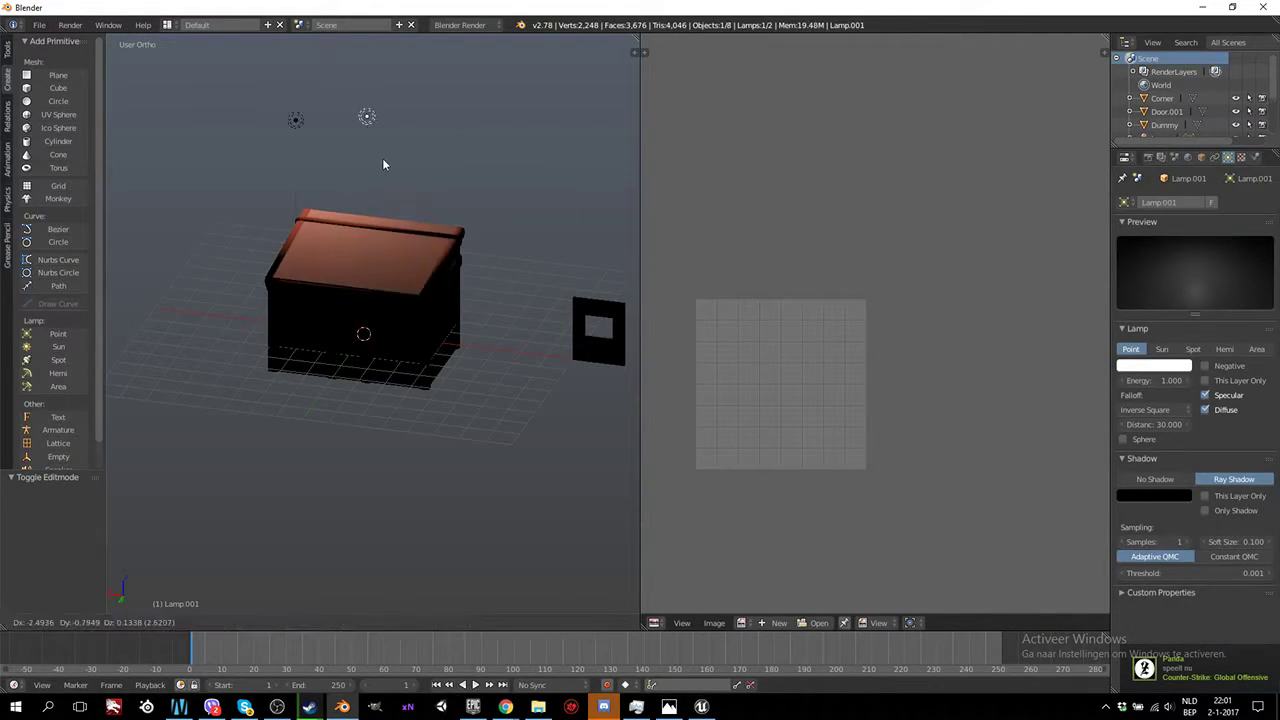
pyautogui.press('x')
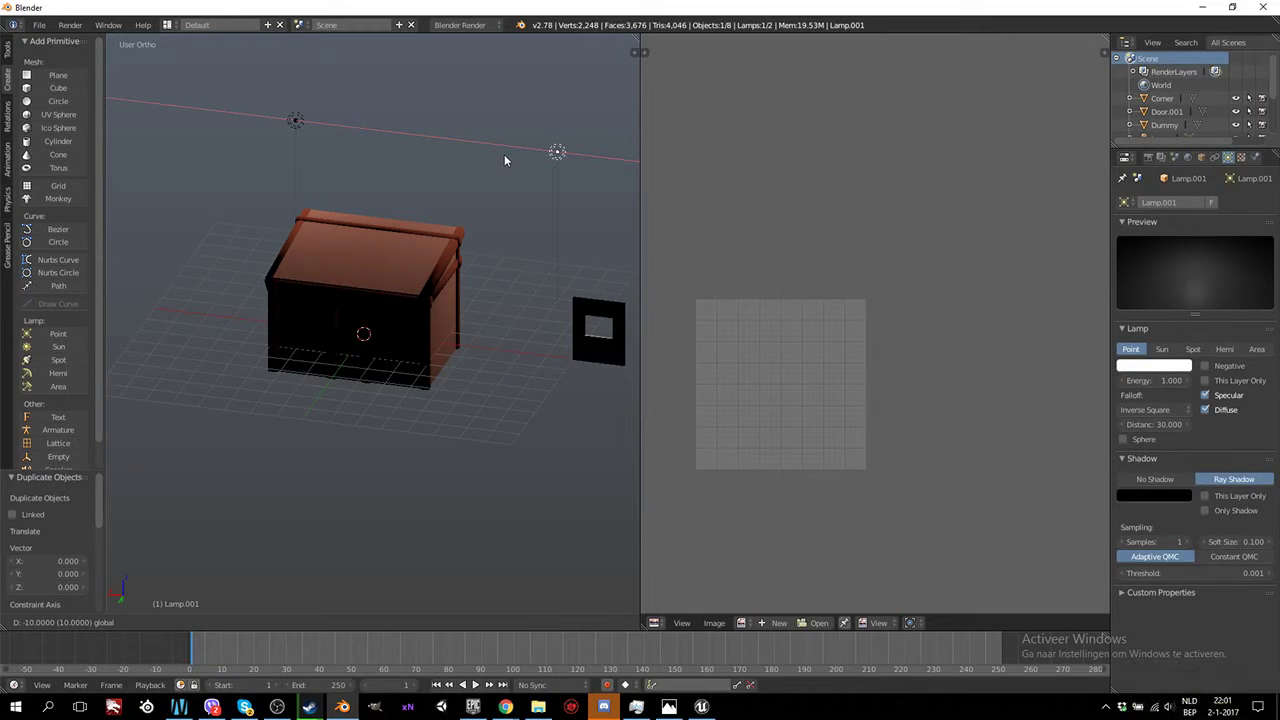
pyautogui.click(504, 160)
pyautogui.hotkey('shift', 'd')
pyautogui.rightClick(548, 189)
pyautogui.press('g')
pyautogui.press('y')
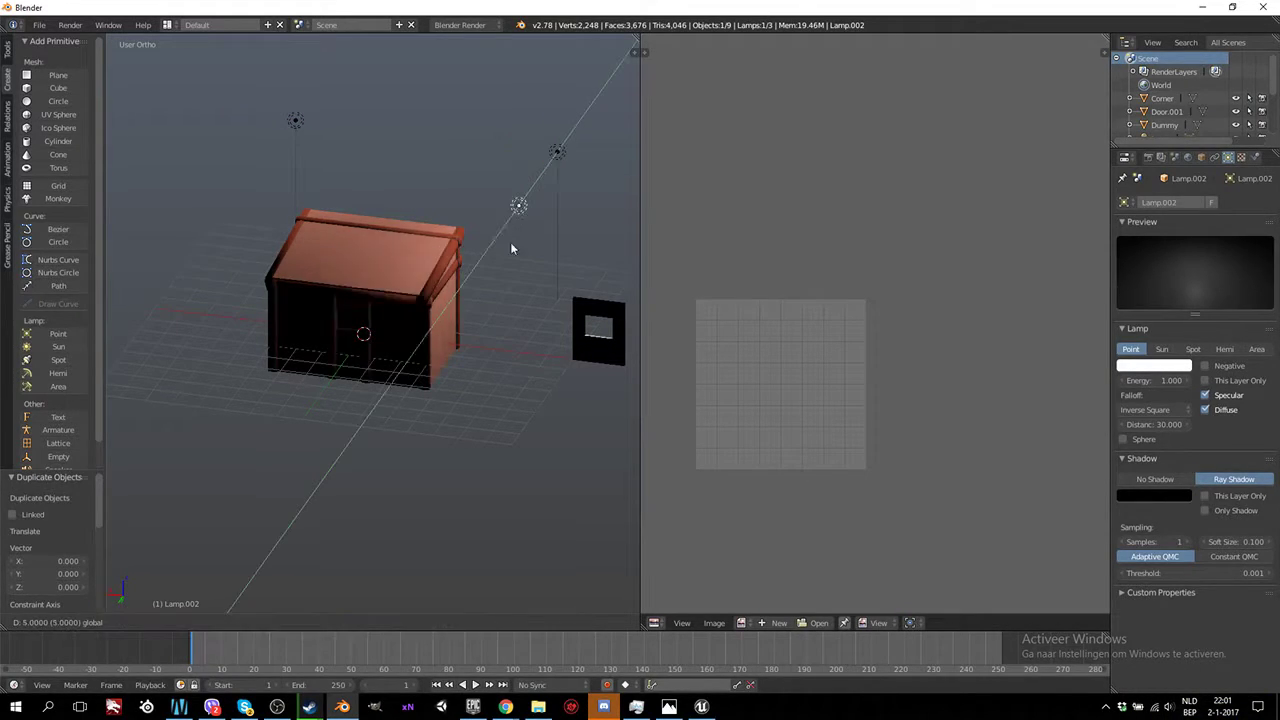
pyautogui.click(468, 312)
# Add a third lamp copy moved 10 units along X
pyautogui.hotkey('shift', 'd')
pyautogui.rightClick(473, 322)
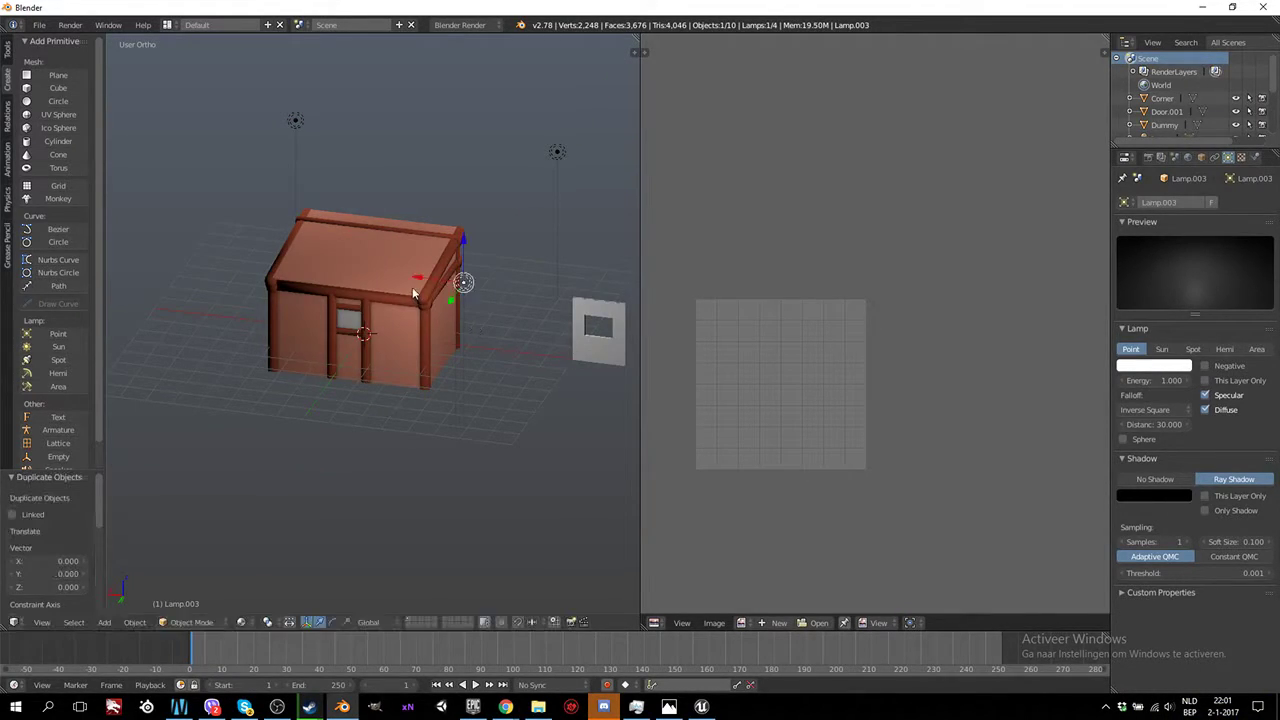
pyautogui.press('g')
pyautogui.press('x')
pyautogui.click(151, 276)
pyautogui.scroll(2, 297, 326)
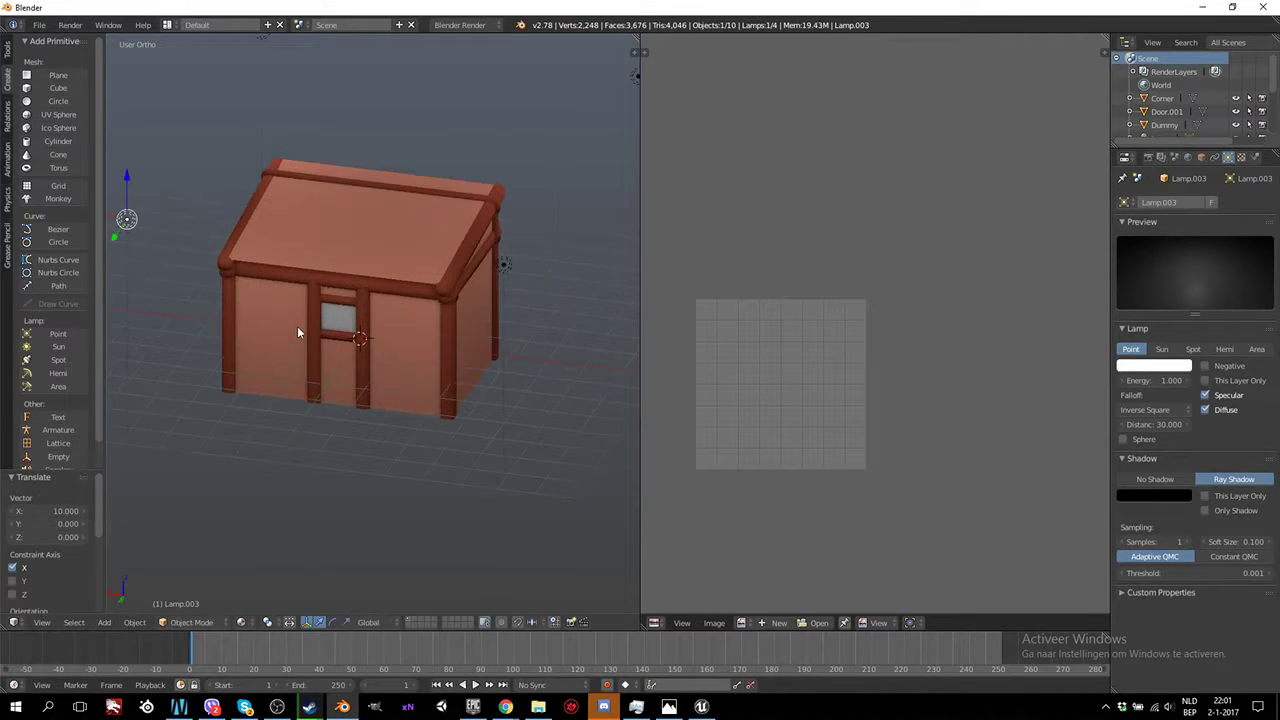
pyautogui.click(241, 622)
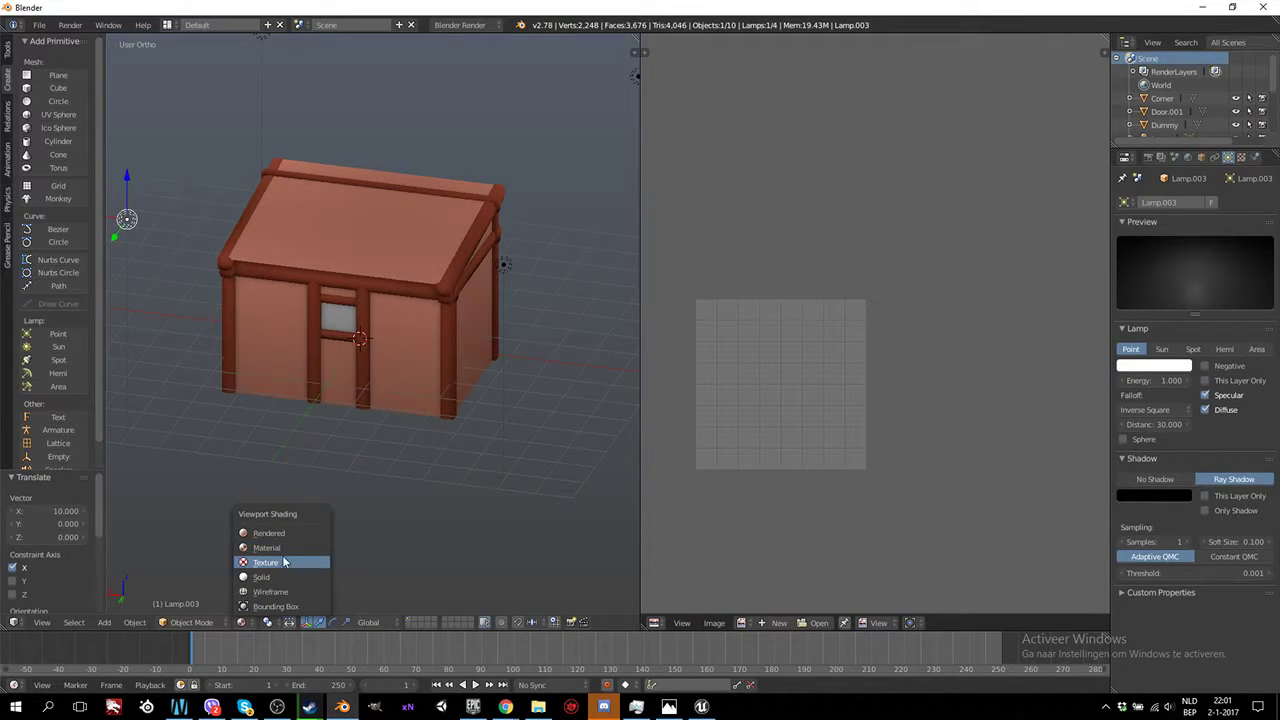
# Switch to Textured shading and shift the original lamp along X
pyautogui.click(284, 562)
pyautogui.moveTo(320, 332)
pyautogui.mouseDown(button='middle')
pyautogui.moveTo(535, 336)
pyautogui.moveTo(492, 355)
pyautogui.moveTo(480, 320)
pyautogui.mouseUp(button='middle')
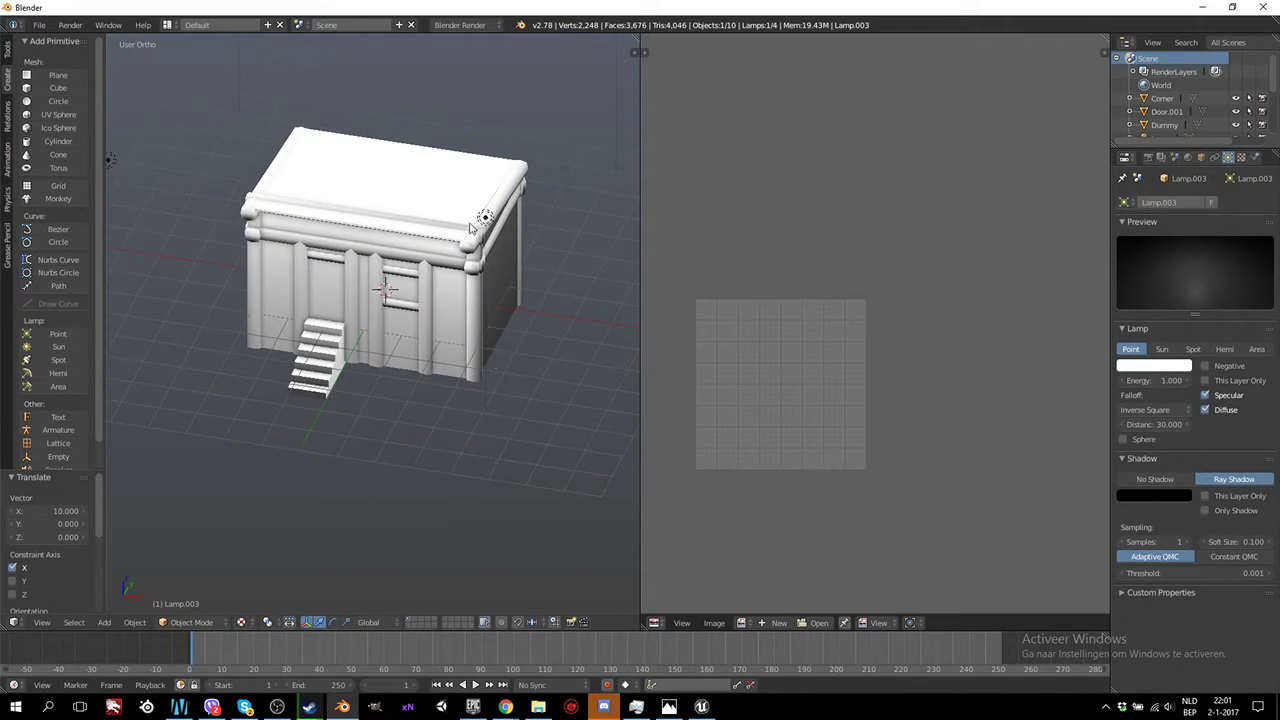
pyautogui.rightClick(484, 222)
pyautogui.moveTo(528, 230); pyautogui.dragTo(570, 233)
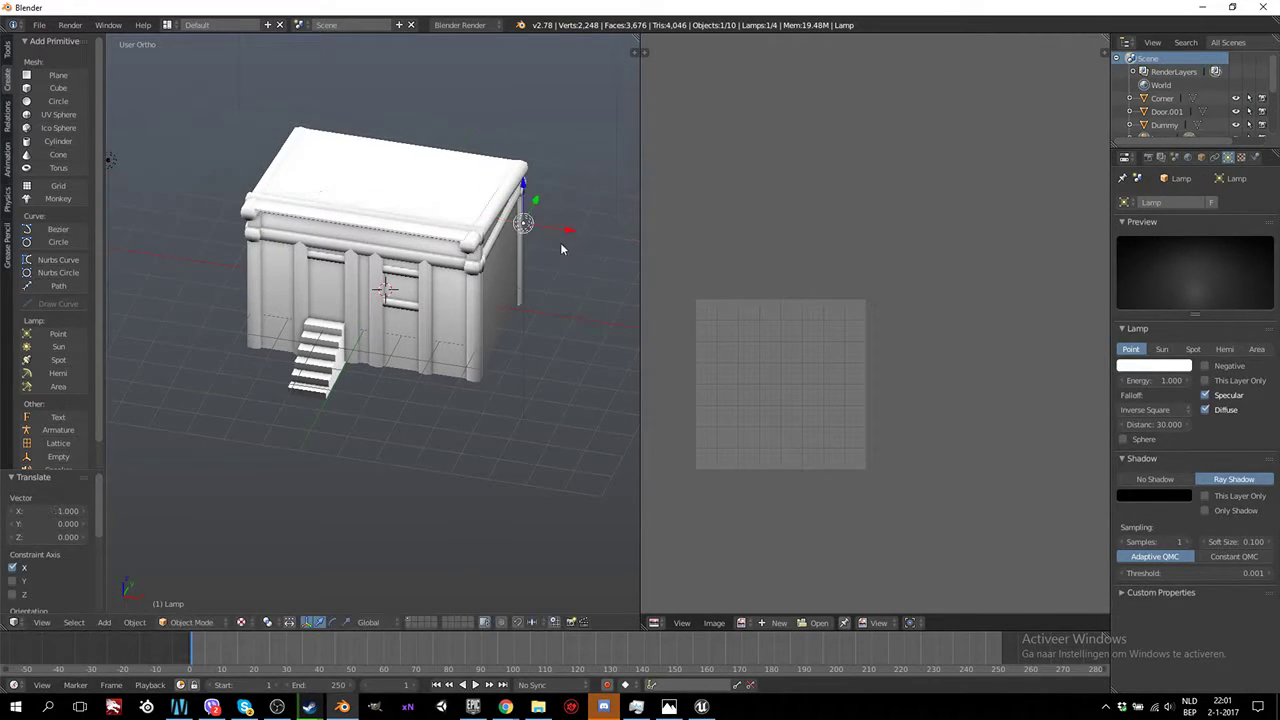
pyautogui.moveTo(563, 248)
pyautogui.mouseDown(button='middle')
pyautogui.moveTo(584, 256)
pyautogui.moveTo(534, 152)
pyautogui.mouseUp(button='middle')
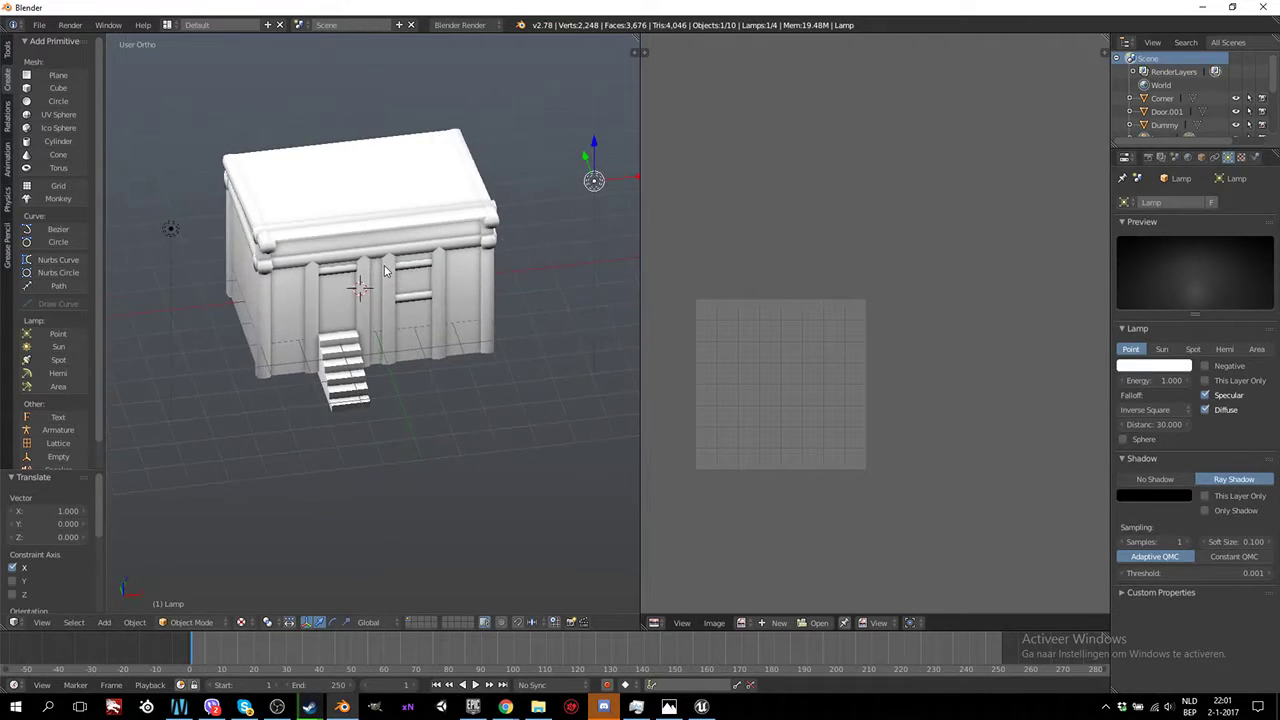
pyautogui.scroll(-2, 534, 152)
# Move Lamp.003 along X and set an orthographic view of the house
pyautogui.rightClick(535, 140)
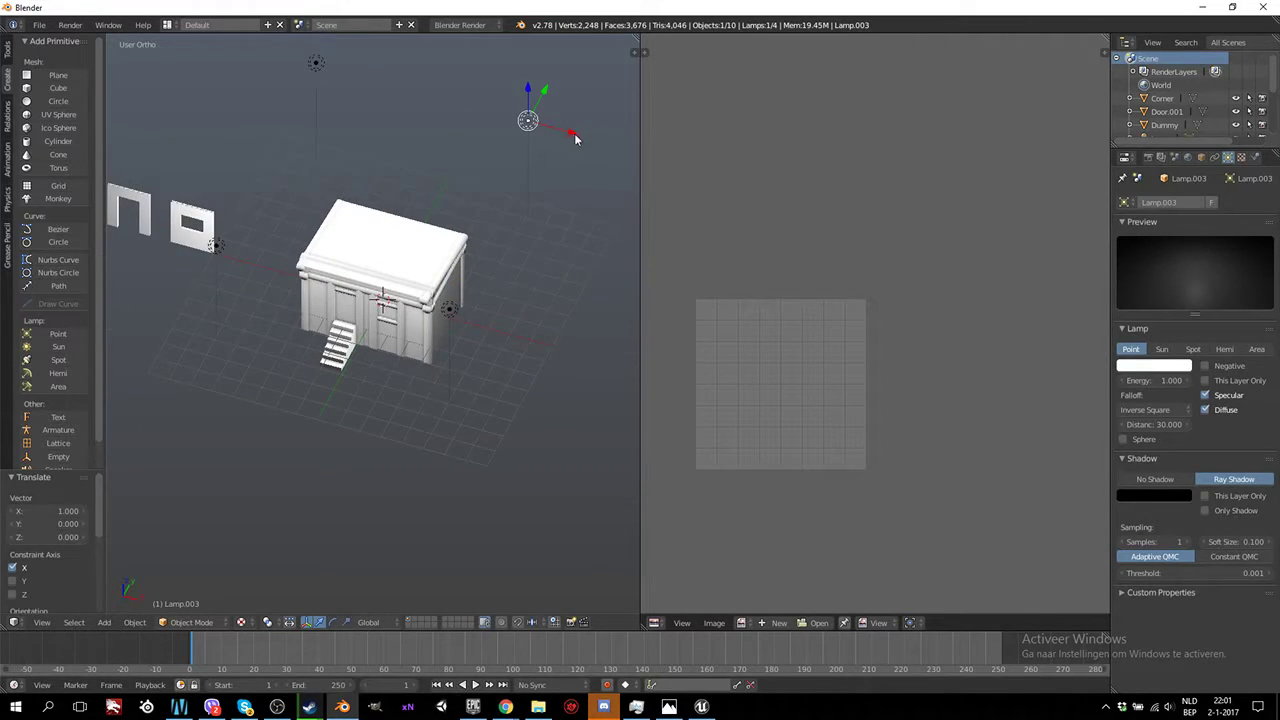
pyautogui.press('g')
pyautogui.press('x')
pyautogui.click(584, 138)
pyautogui.moveTo(447, 335); pyautogui.dragTo(412, 330, button='middle')
pyautogui.scroll(4, 410, 337)
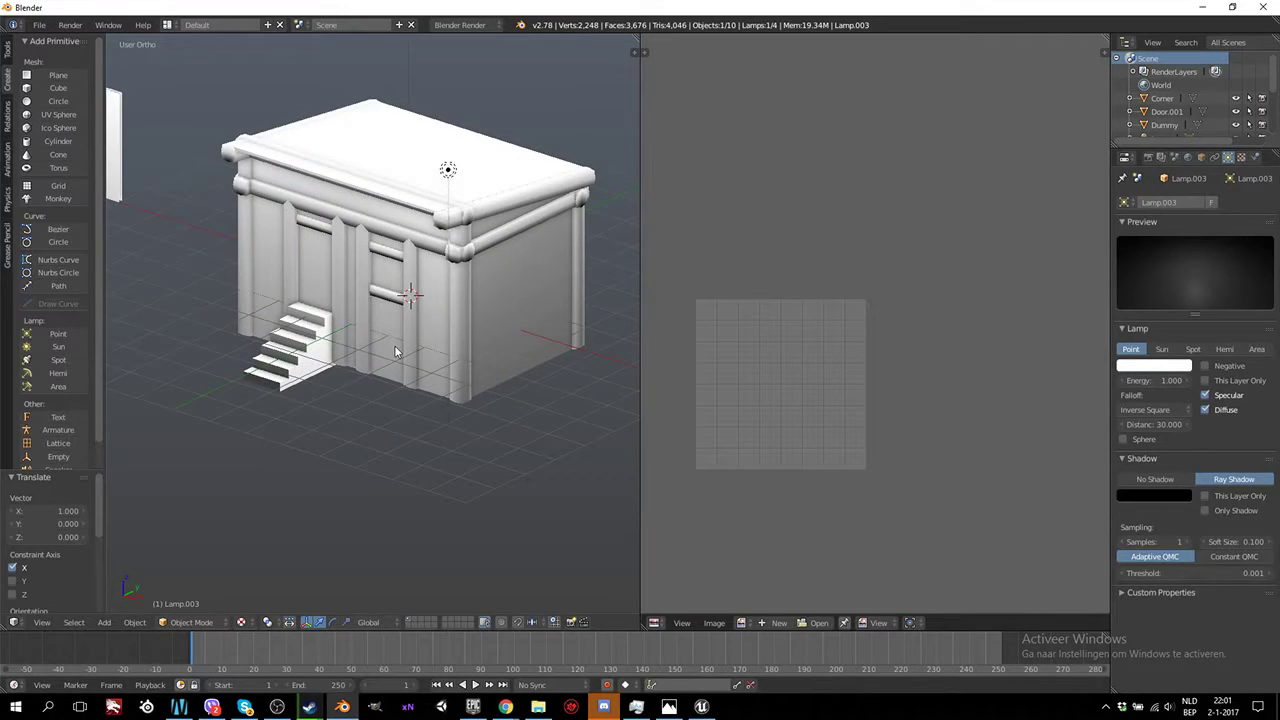
pyautogui.scroll(4, 395, 352)
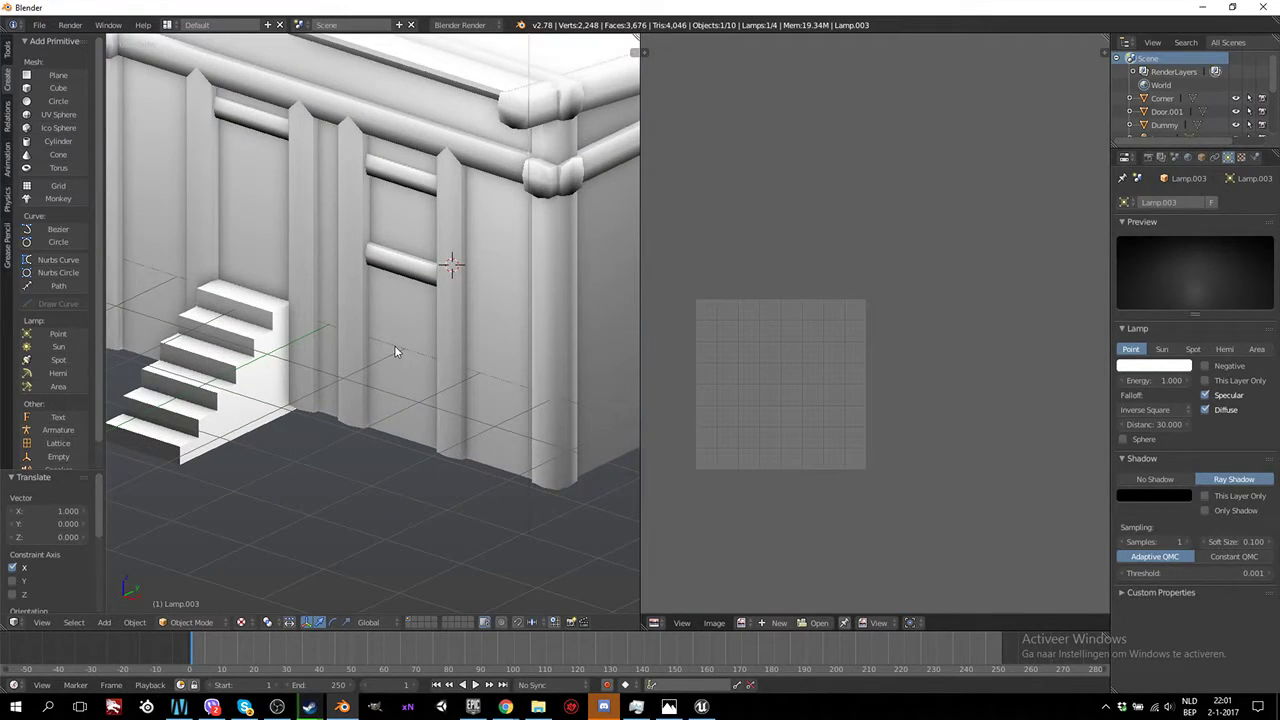
pyautogui.scroll(-4, 394, 350)
pyautogui.scroll(-3, 394, 350)
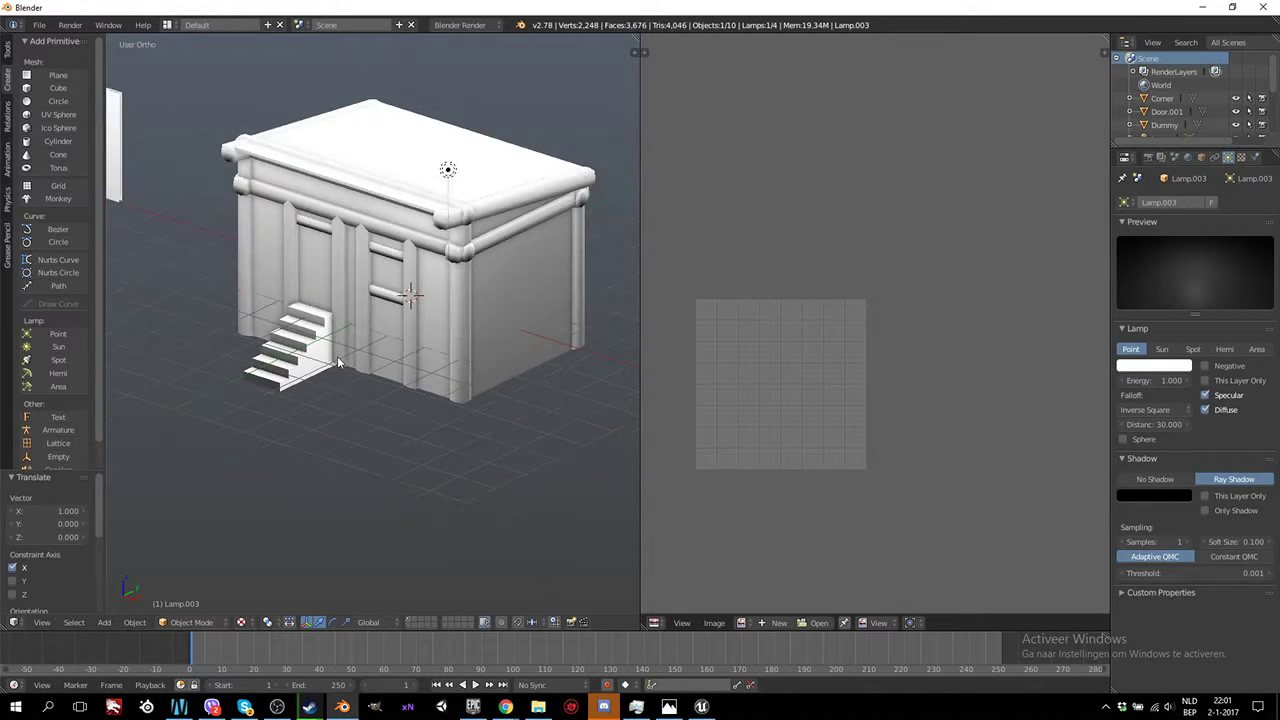
pyautogui.press('KP_5')
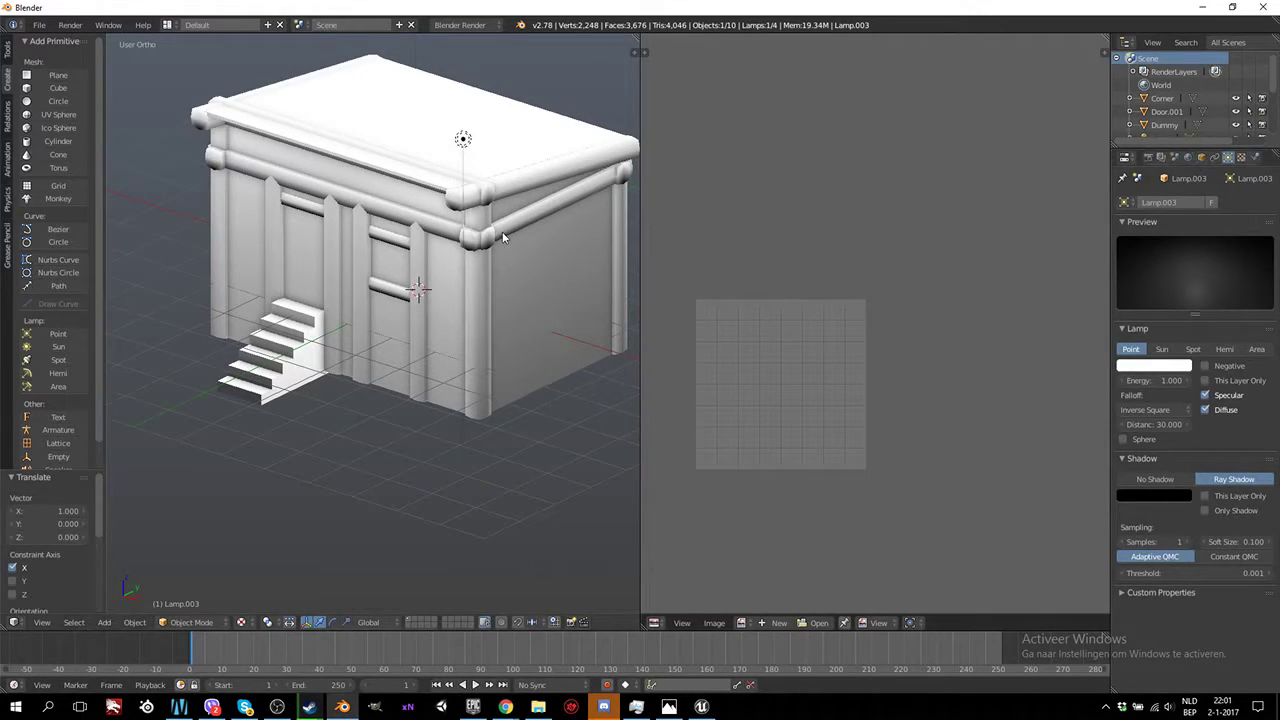
# Set the wall texture type to Image or Movie and browse for an image
pyautogui.rightClick(550, 300)
pyautogui.click(1268, 157)
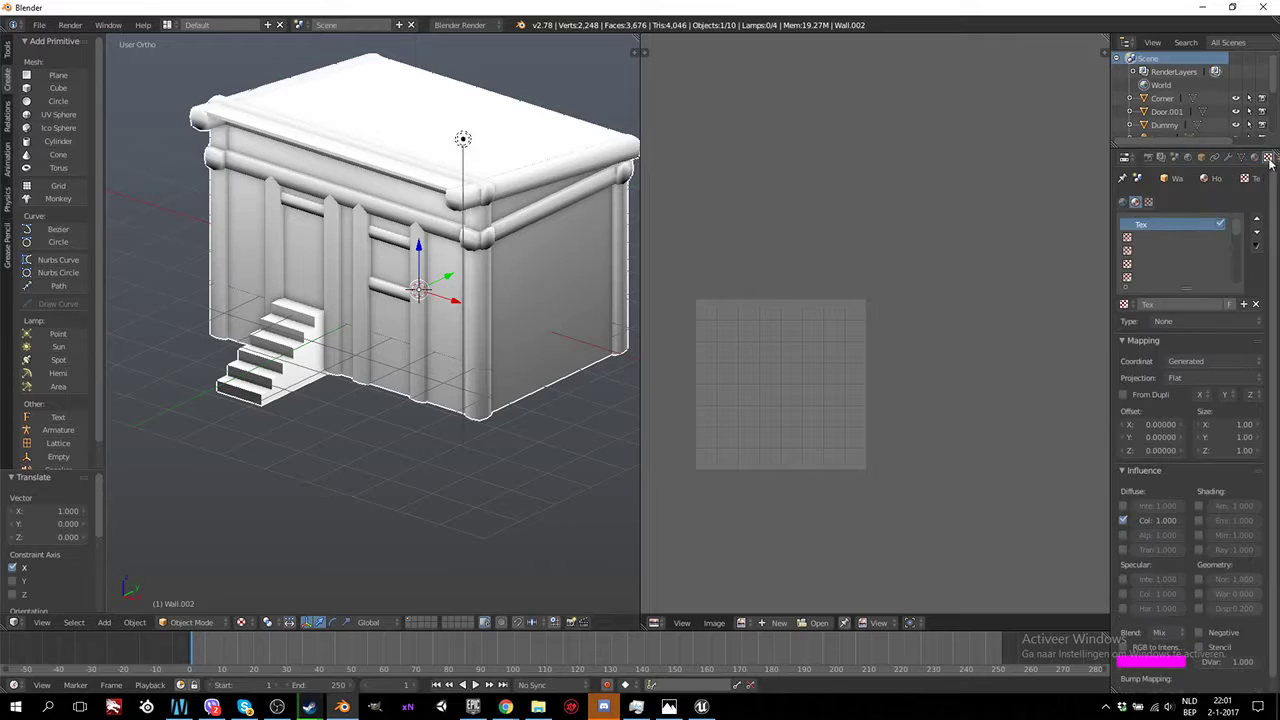
pyautogui.click(1204, 322)
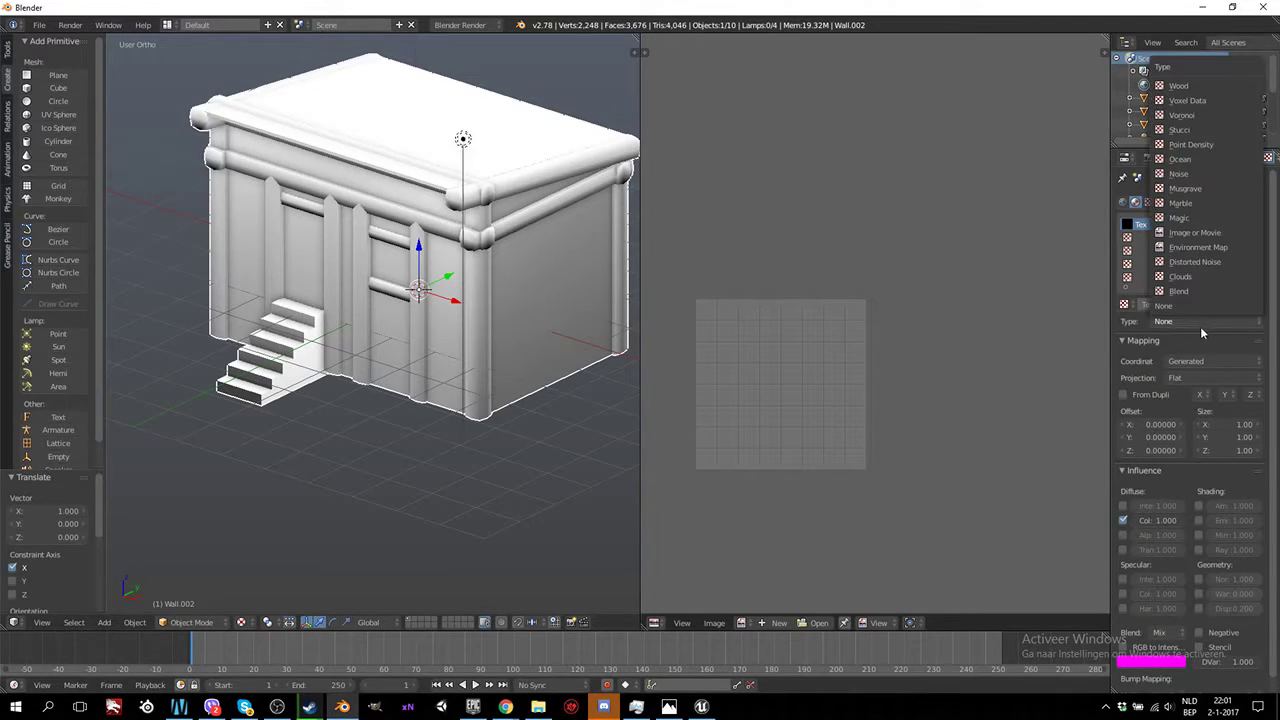
pyautogui.click(1200, 267)
pyautogui.scroll(-3, 1181, 416)
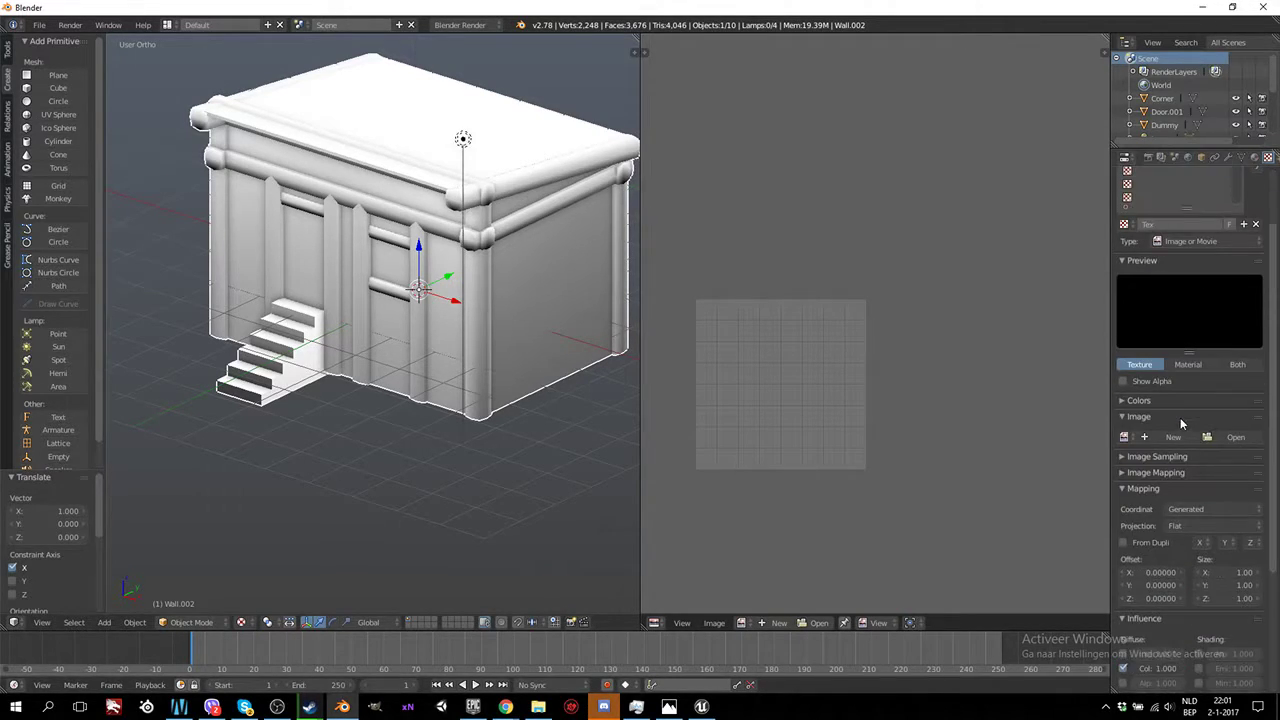
pyautogui.scroll(-2, 1181, 416)
pyautogui.click(1237, 381)
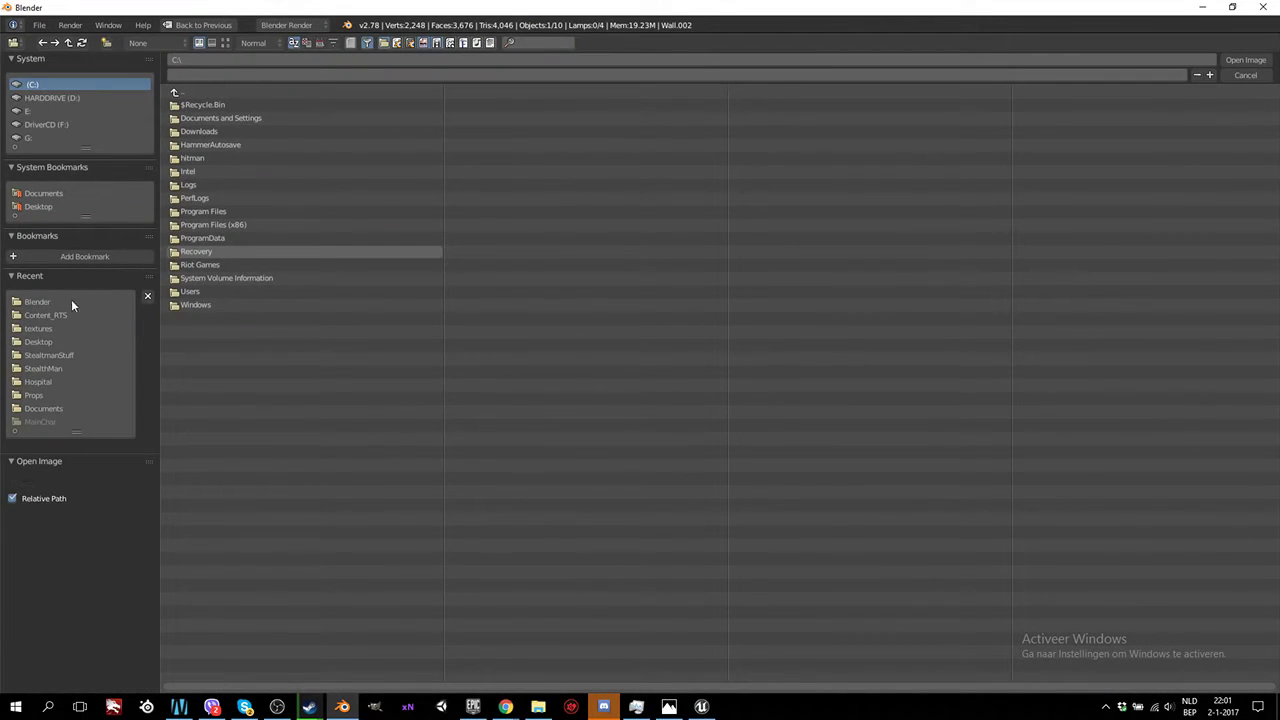
# Open the recent textures folder in thumbnail view and pick wood Planks.jpg
pyautogui.click(38, 328)
pyautogui.click(225, 42)
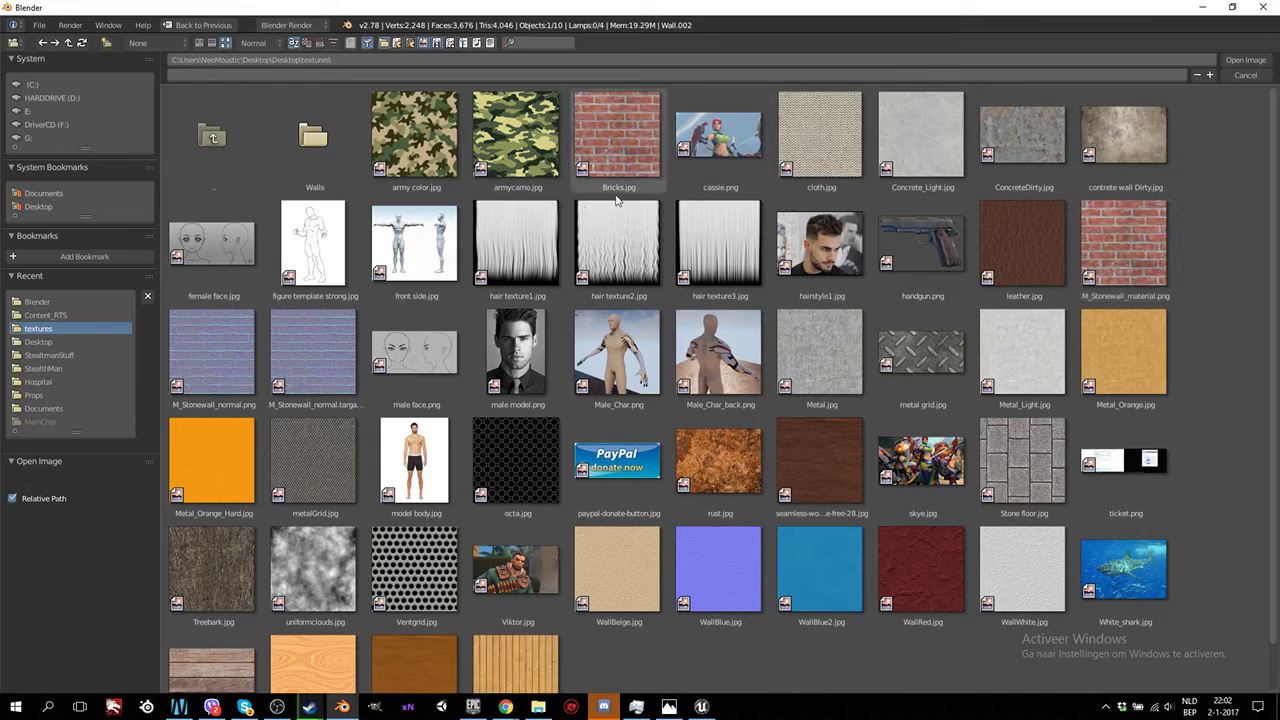
pyautogui.scroll(-2, 415, 625)
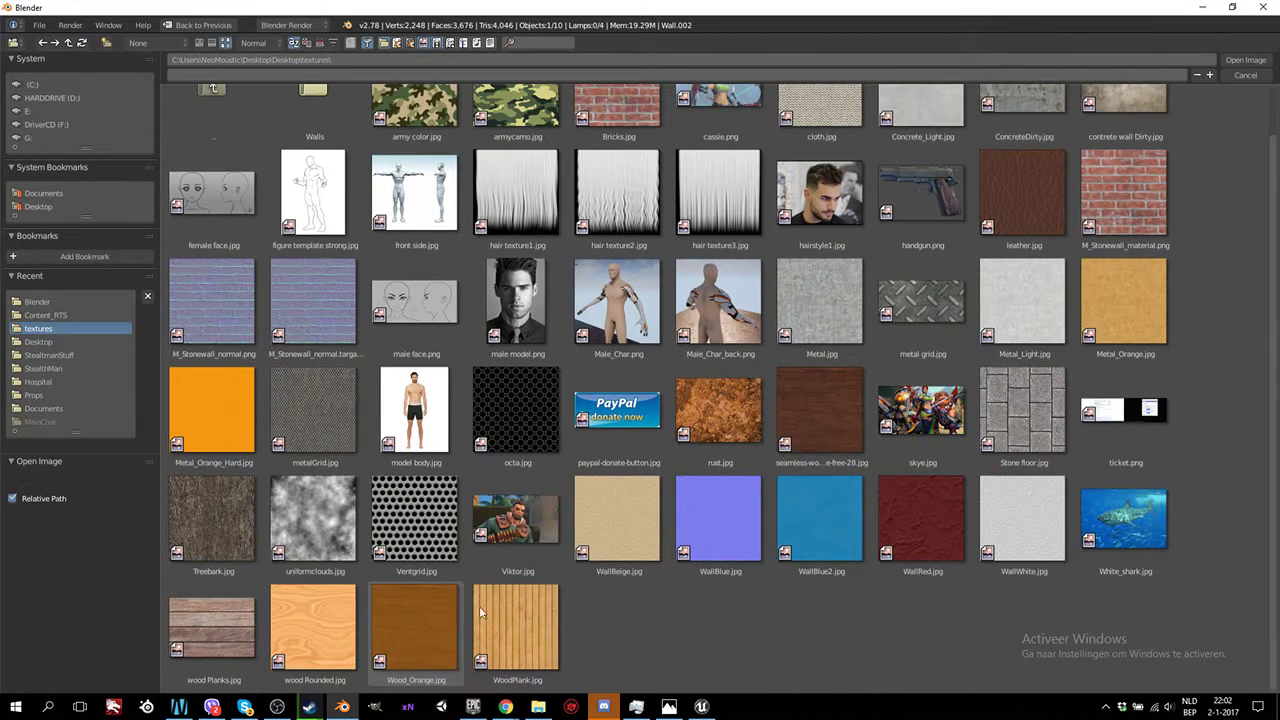
pyautogui.click(197, 620)
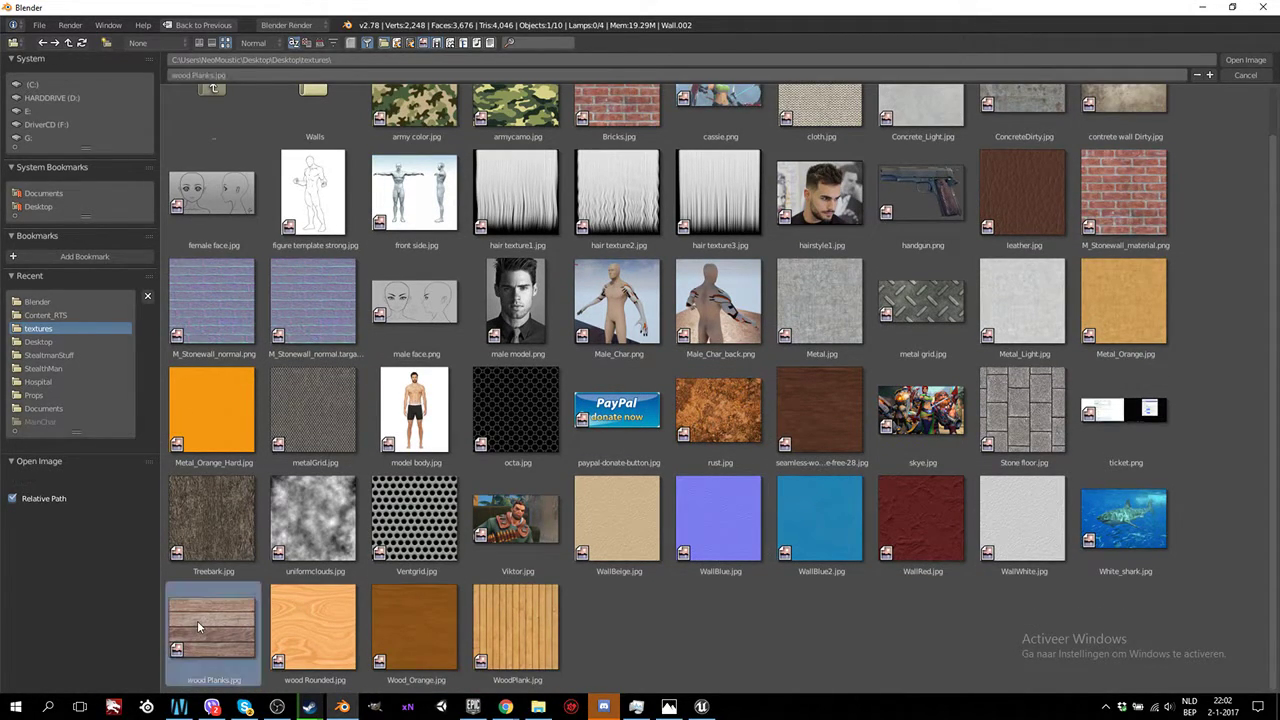
# Load wood Planks.jpg as the wall texture with UV mapping coordinates
pyautogui.doubleClick(197, 620)
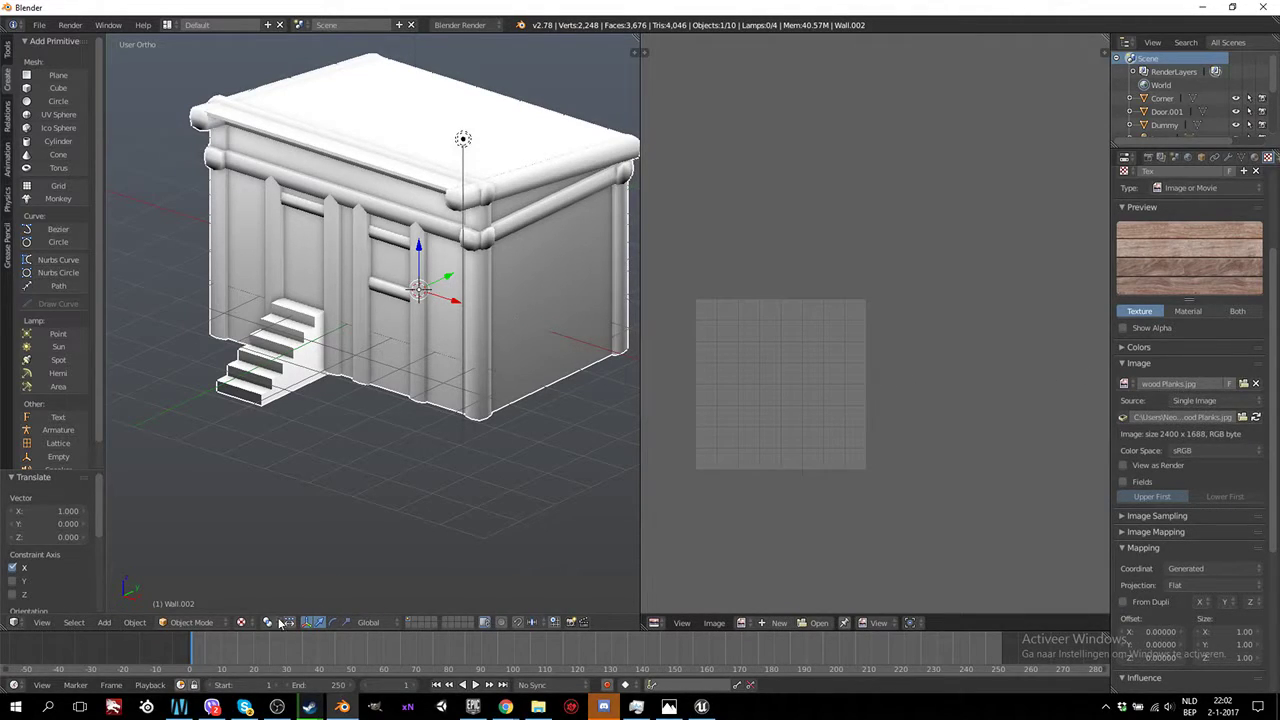
pyautogui.scroll(-2, 1229, 427)
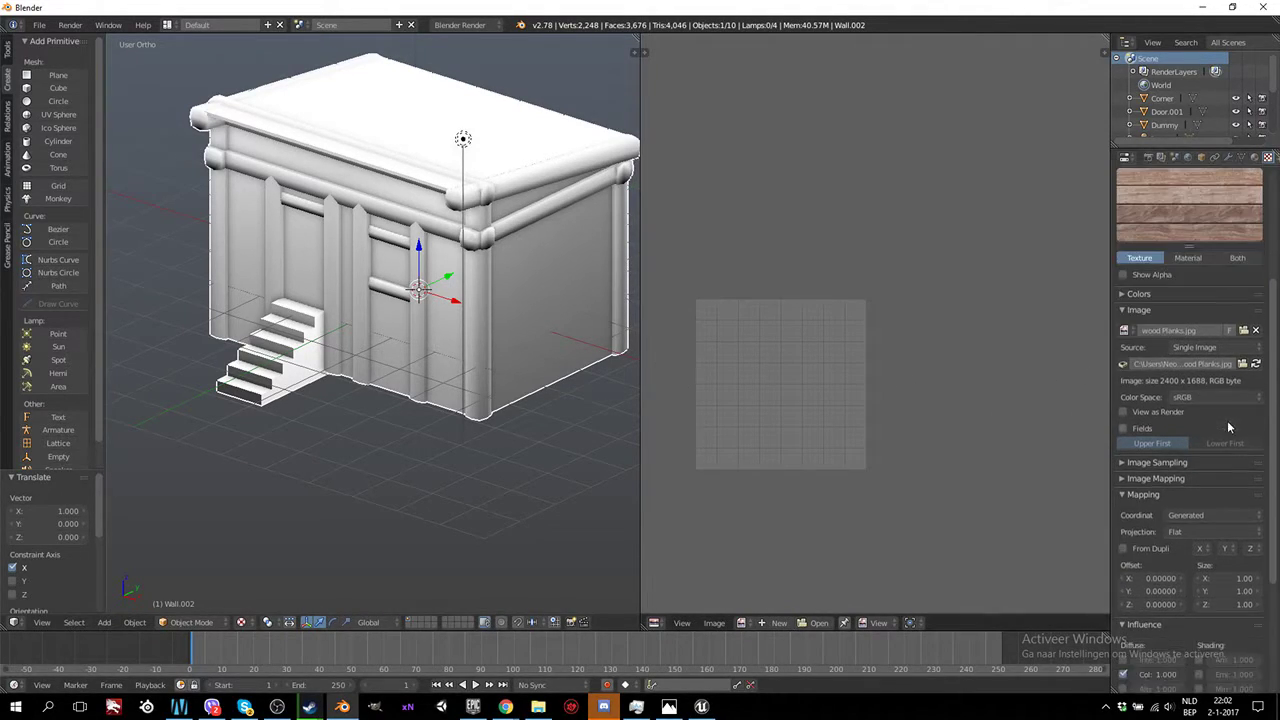
pyautogui.click(1208, 512)
pyautogui.click(1182, 455)
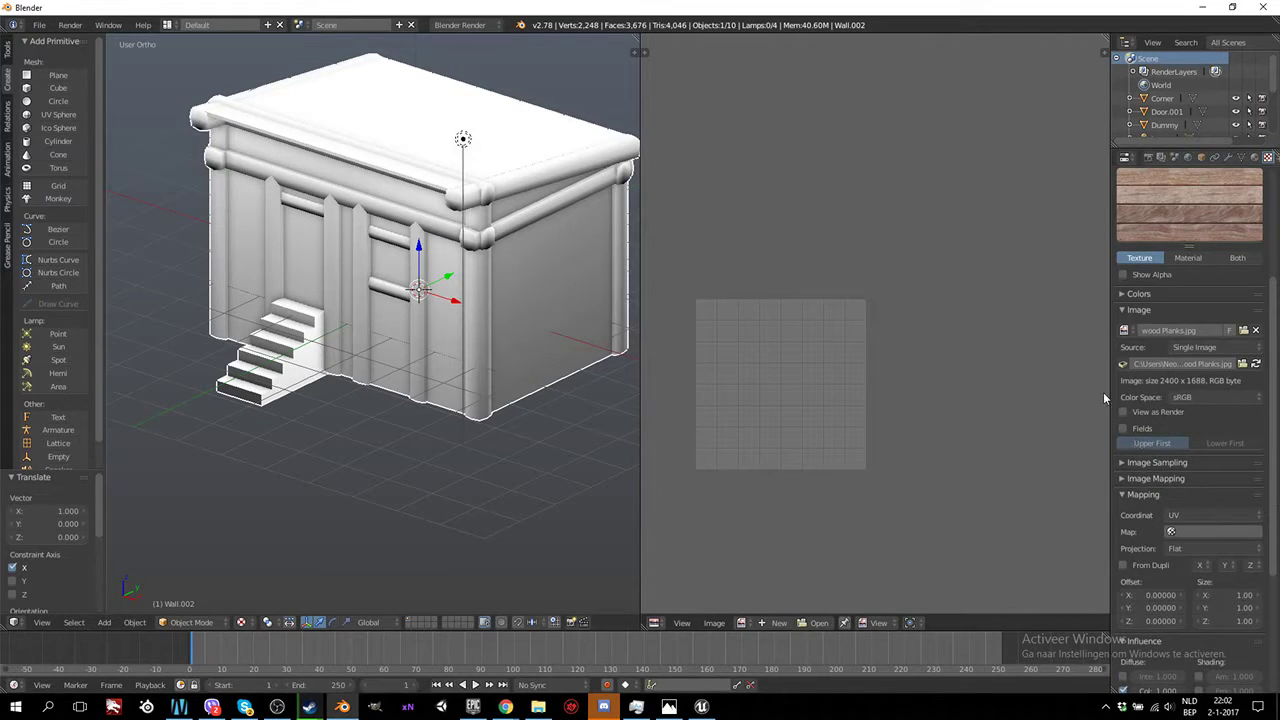
pyautogui.scroll(-5, 1216, 455)
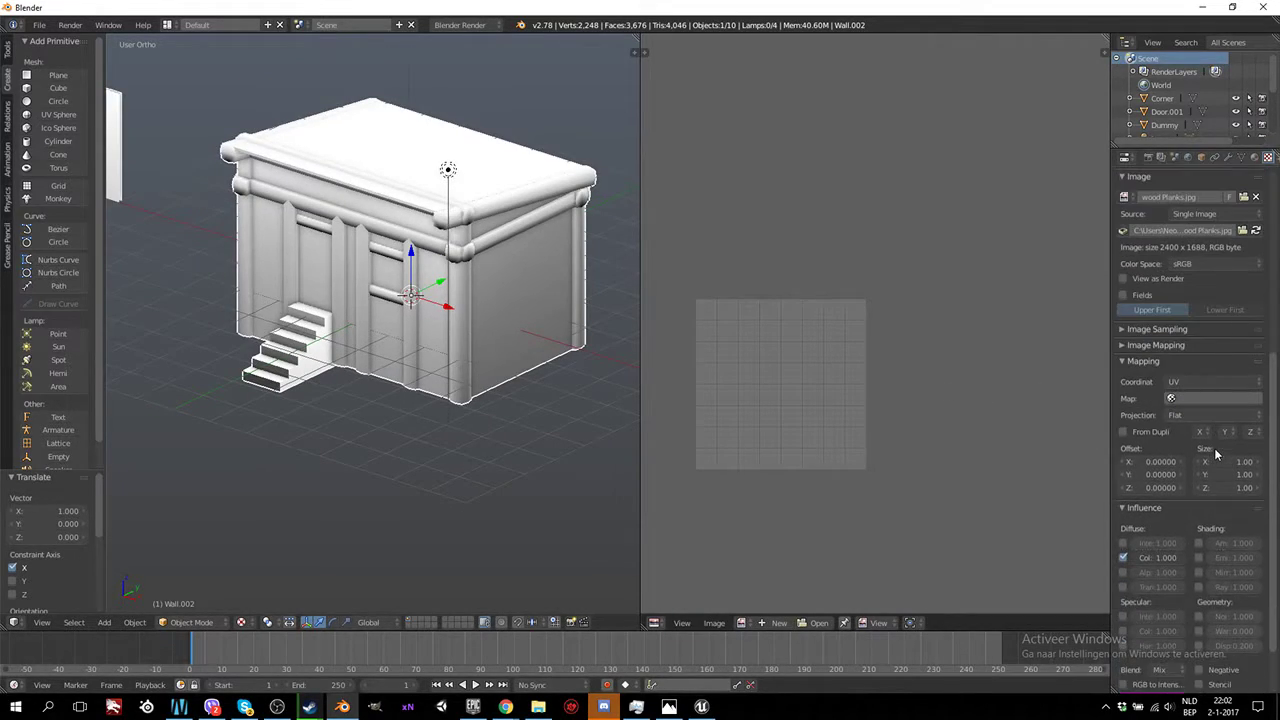
# Switch the viewport to Material shading to show the plank walls
pyautogui.click(241, 622)
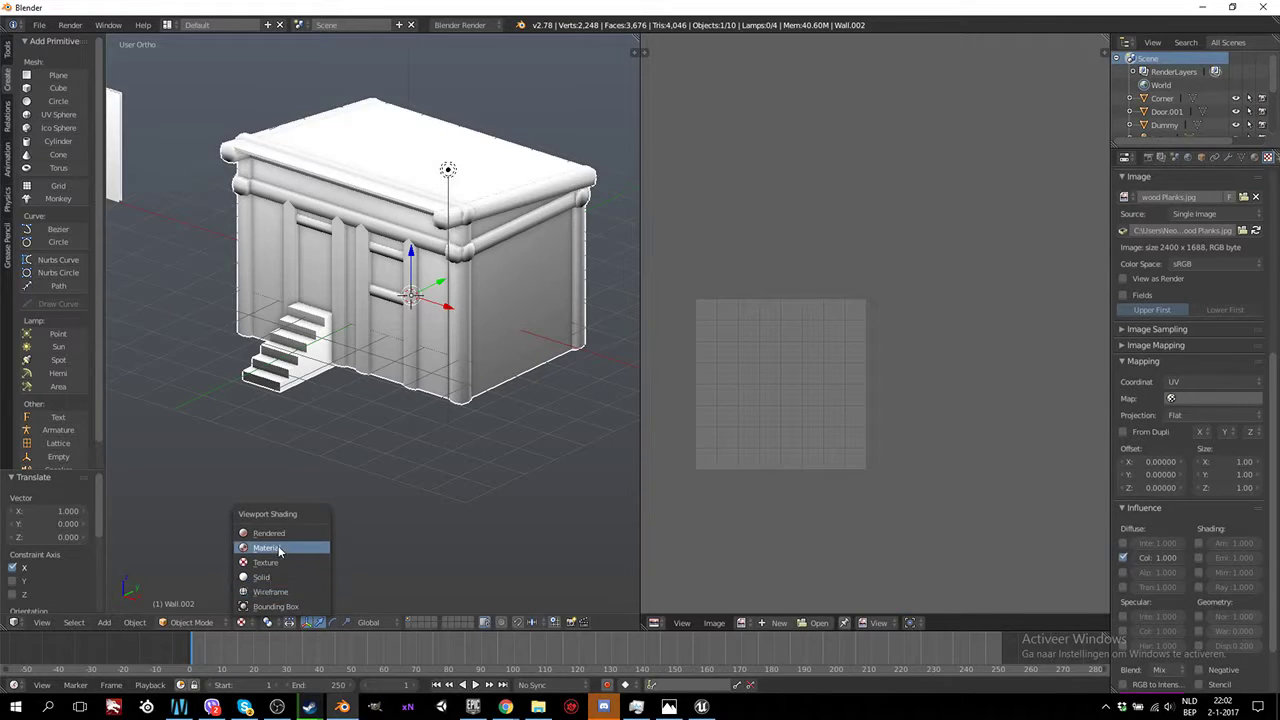
pyautogui.click(280, 548)
pyautogui.moveTo(410, 375); pyautogui.dragTo(420, 378, button='middle')
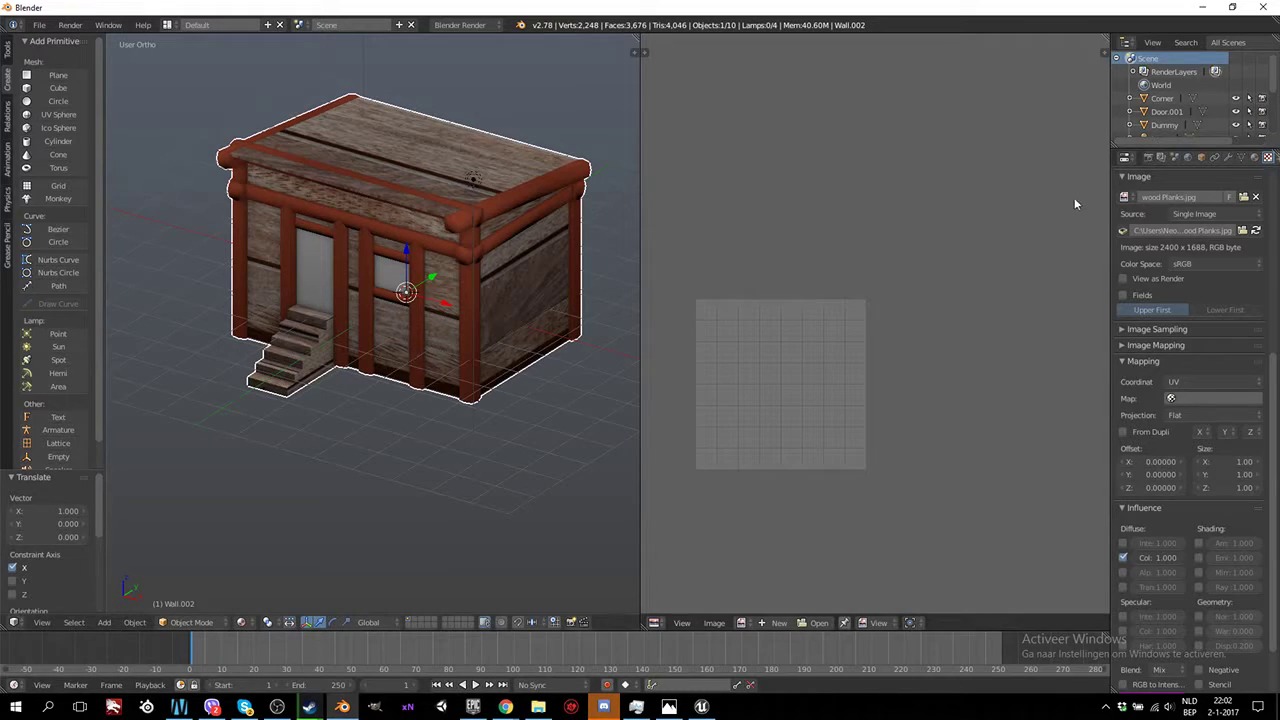
# Add a new texture to the HouseBeams material
pyautogui.click(1256, 158)
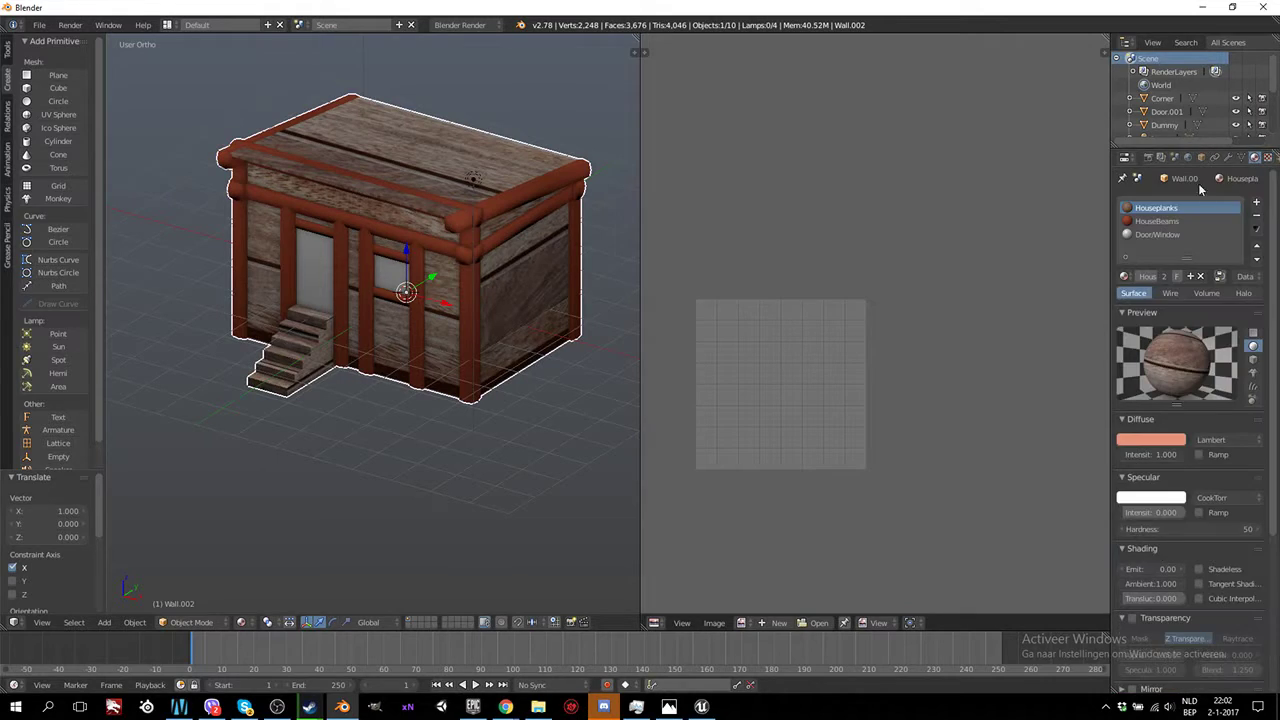
pyautogui.click(1160, 221)
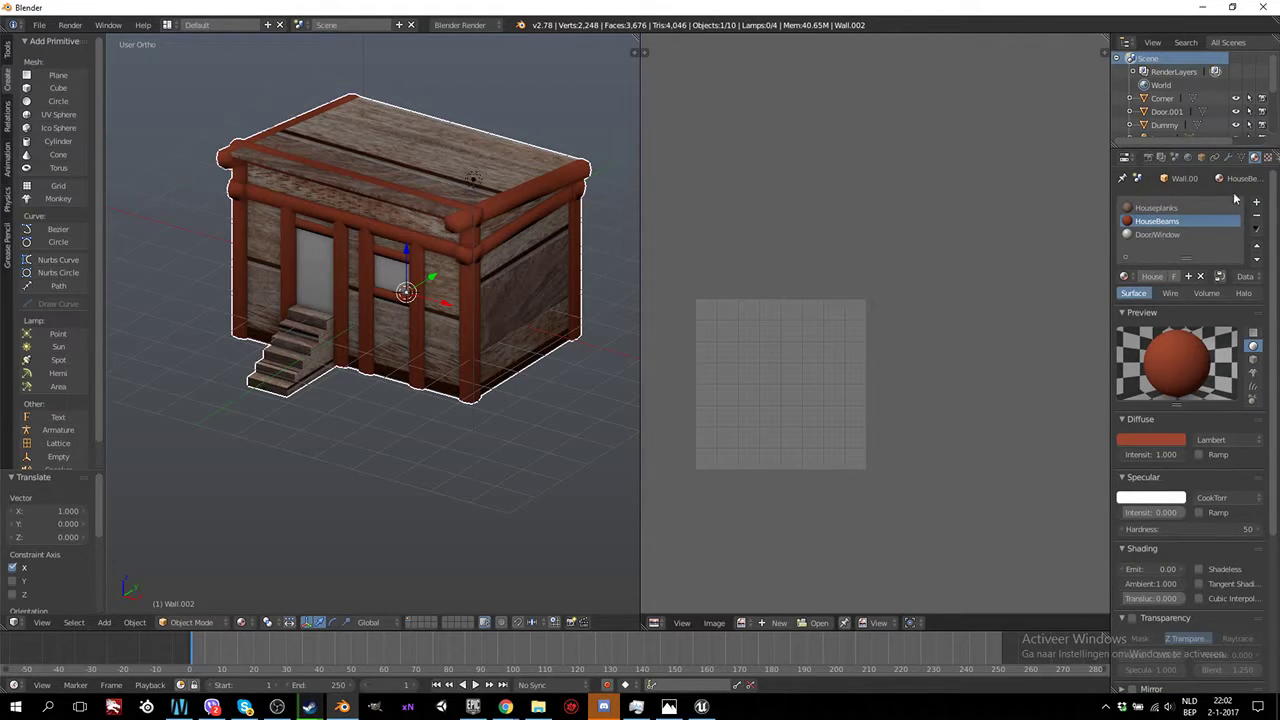
pyautogui.click(1267, 157)
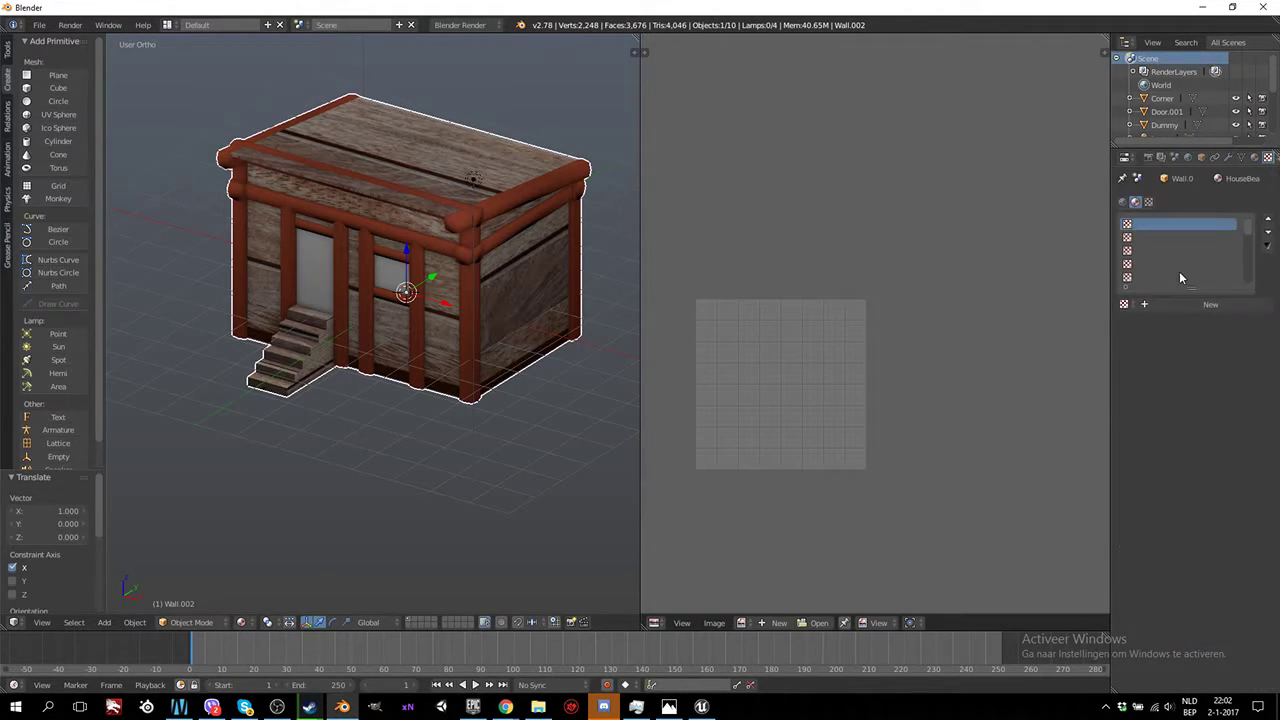
pyautogui.click(1196, 306)
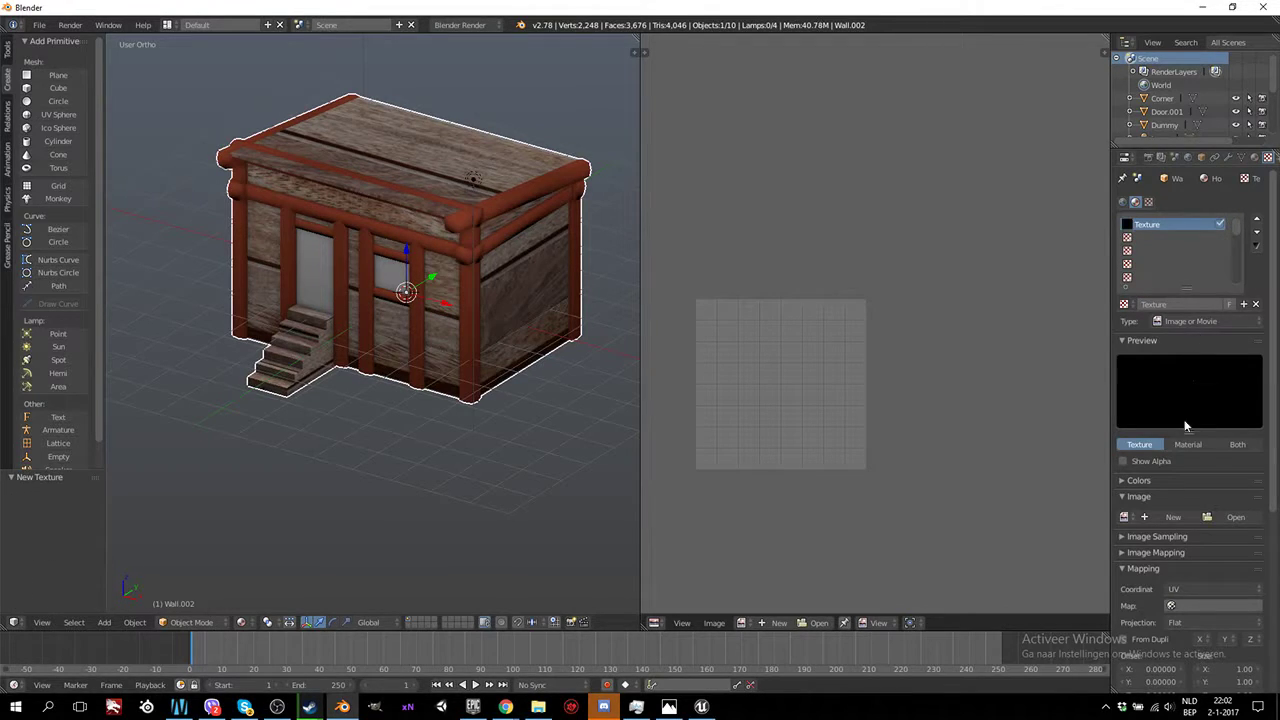
# Load Treebark.jpg from the textures folder as the beam texture image
pyautogui.click(1207, 521)
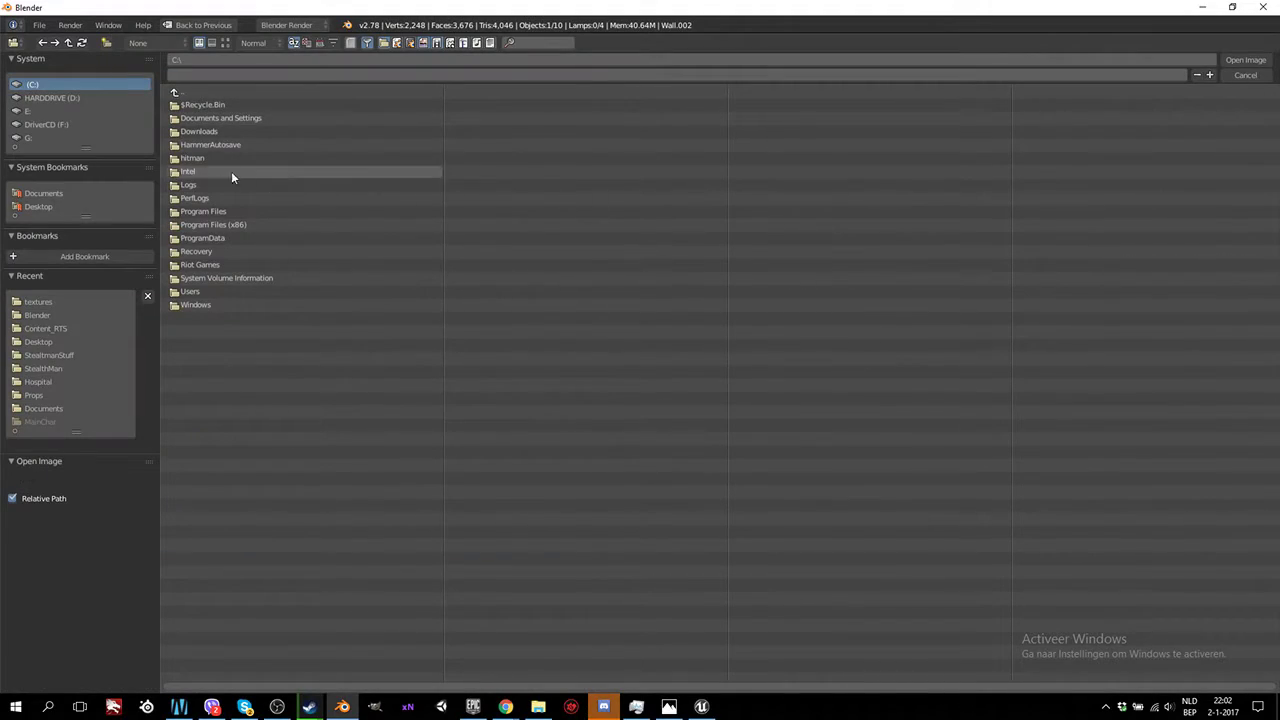
pyautogui.click(40, 302)
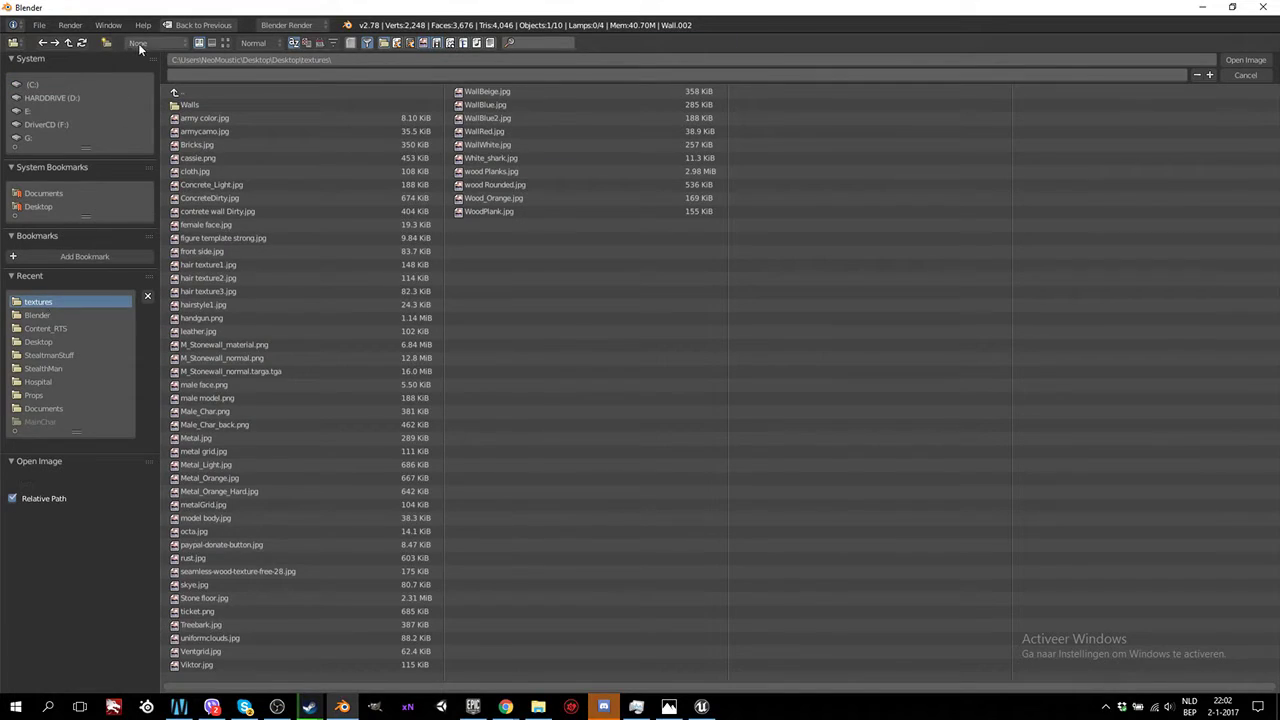
pyautogui.click(225, 42)
pyautogui.scroll(-2, 566, 496)
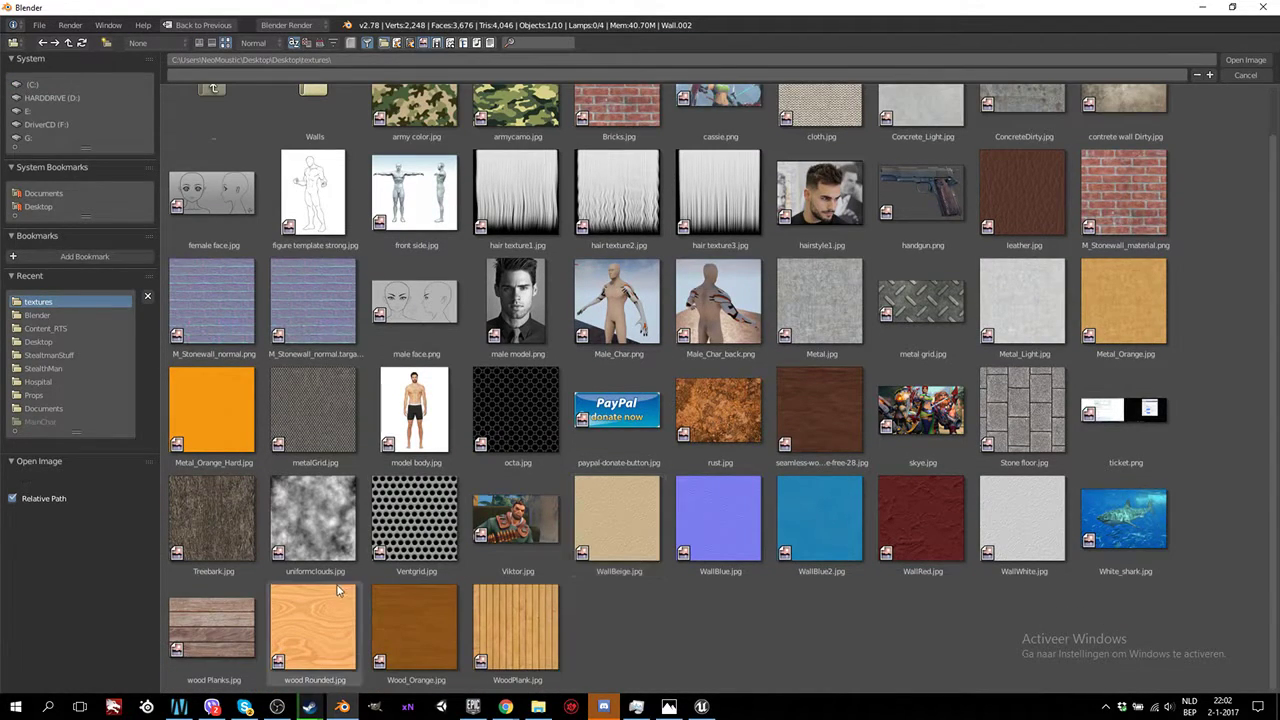
pyautogui.click(197, 516)
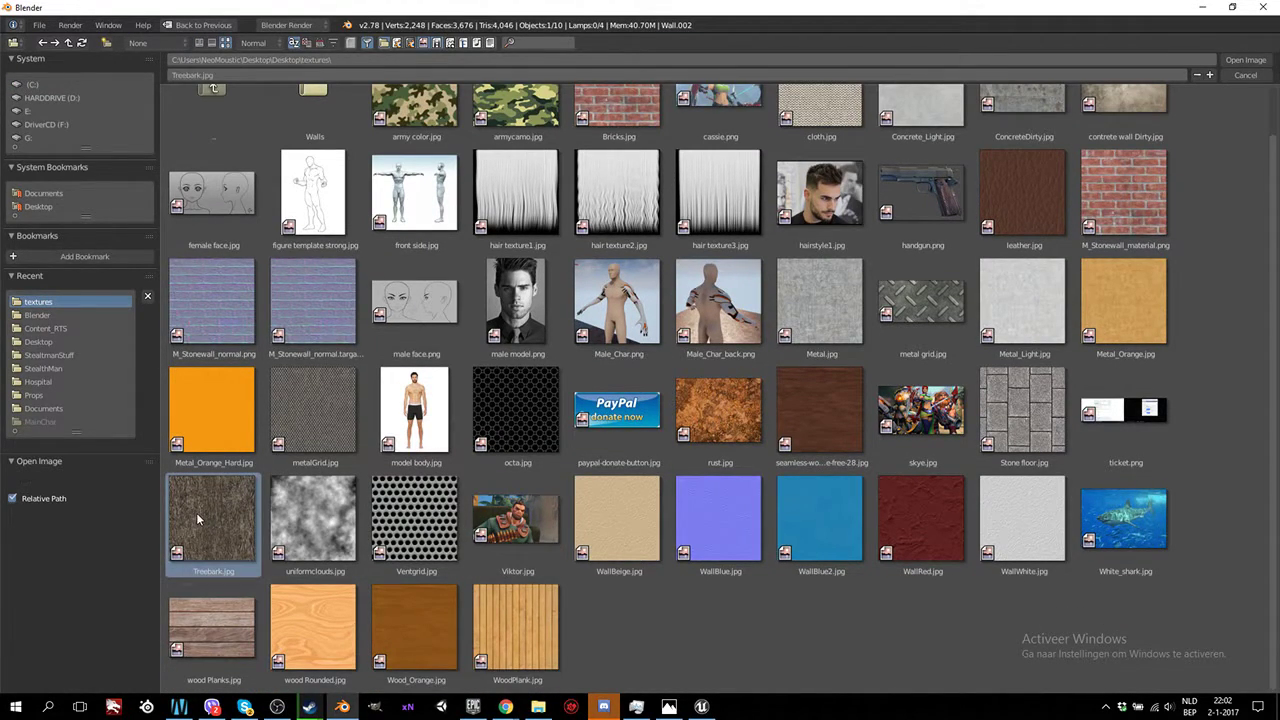
pyautogui.doubleClick(196, 512)
pyautogui.scroll(3, 492, 304)
# Set the Treebark texture mapping size to 10 on both X and Y
pyautogui.scroll(-3, 493, 303)
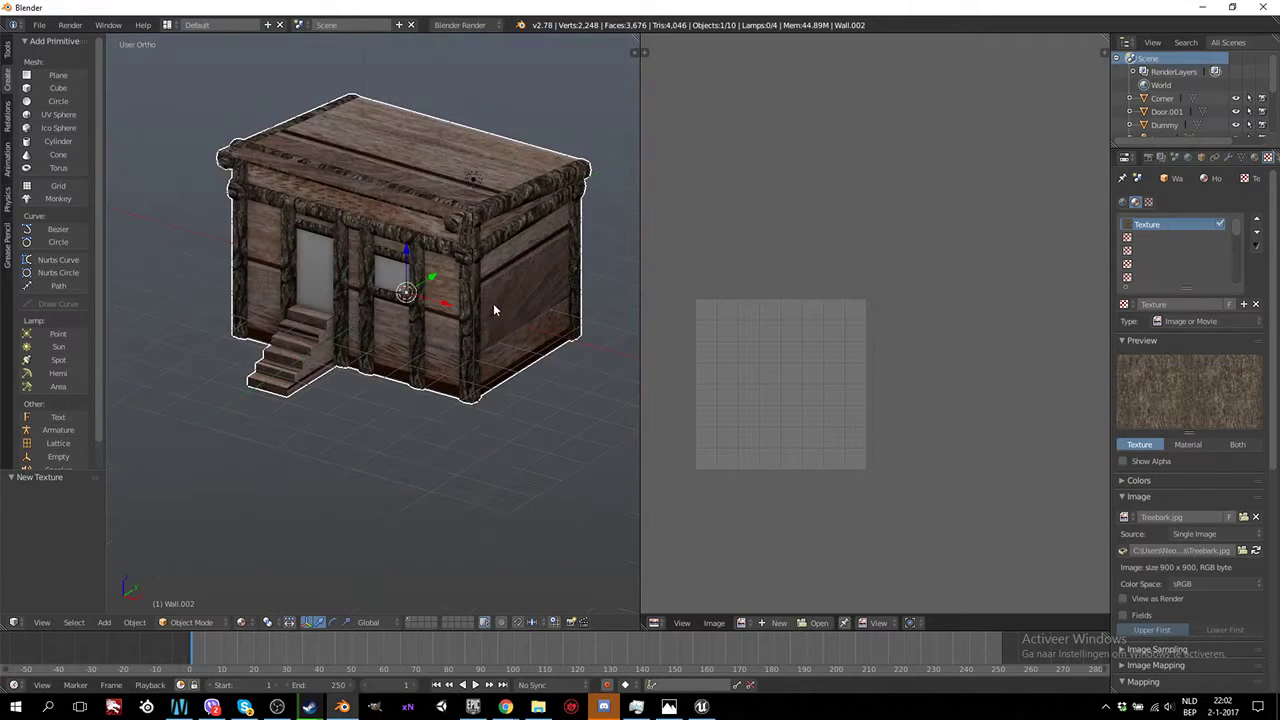
pyautogui.keyDown('shift'); pyautogui.moveTo(493, 303); pyautogui.dragTo(437, 385, button='middle'); pyautogui.keyUp('shift')
pyautogui.scroll(2, 463, 393)
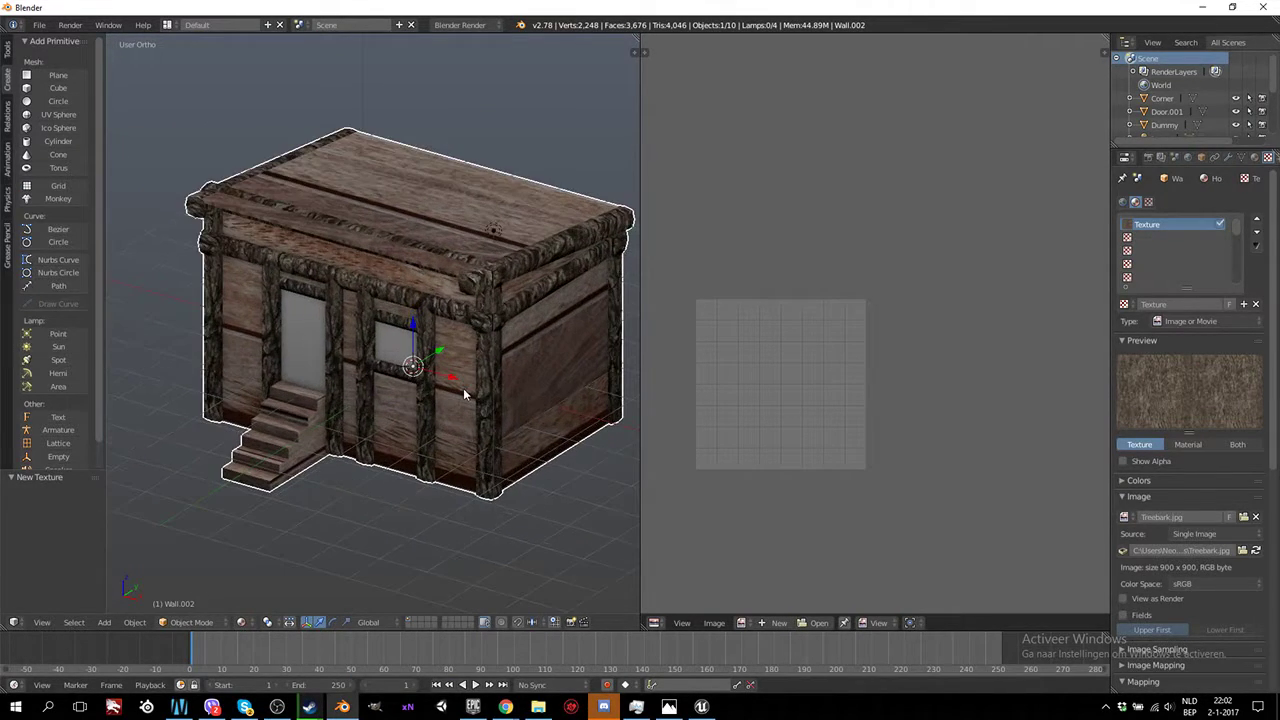
pyautogui.scroll(-3, 1230, 600)
pyautogui.scroll(-3, 1248, 617)
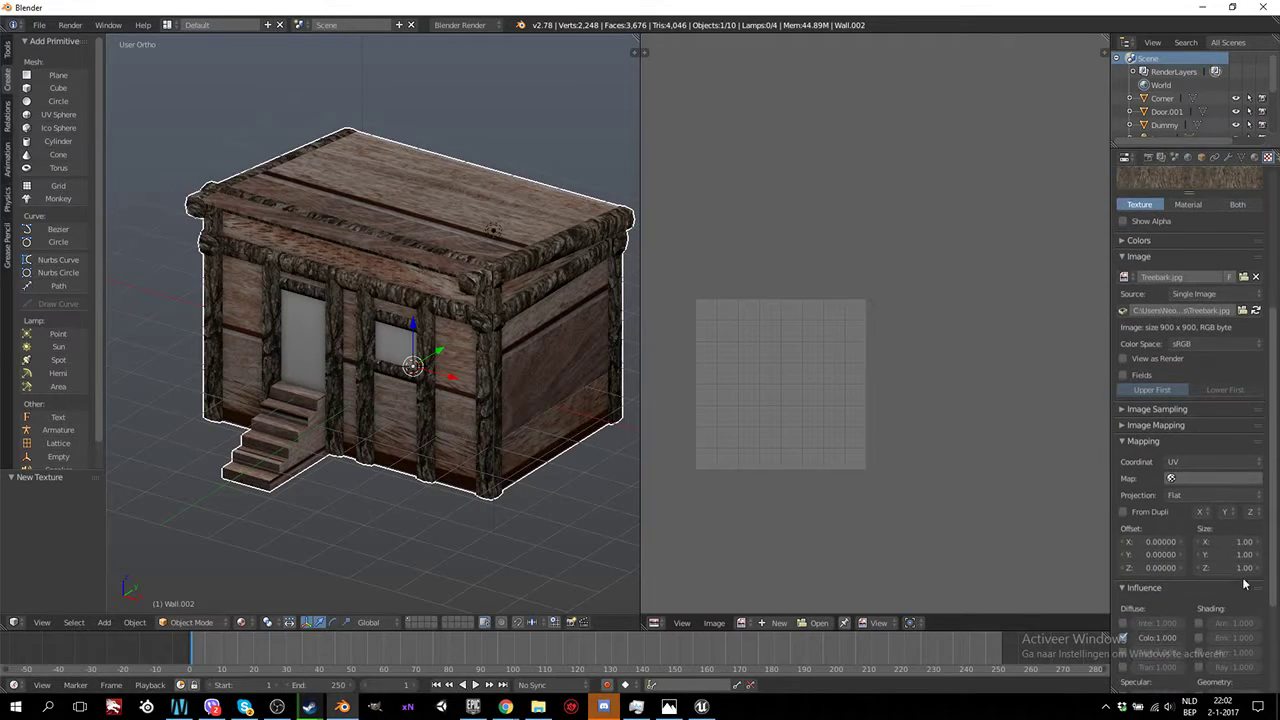
pyautogui.click(1243, 542)
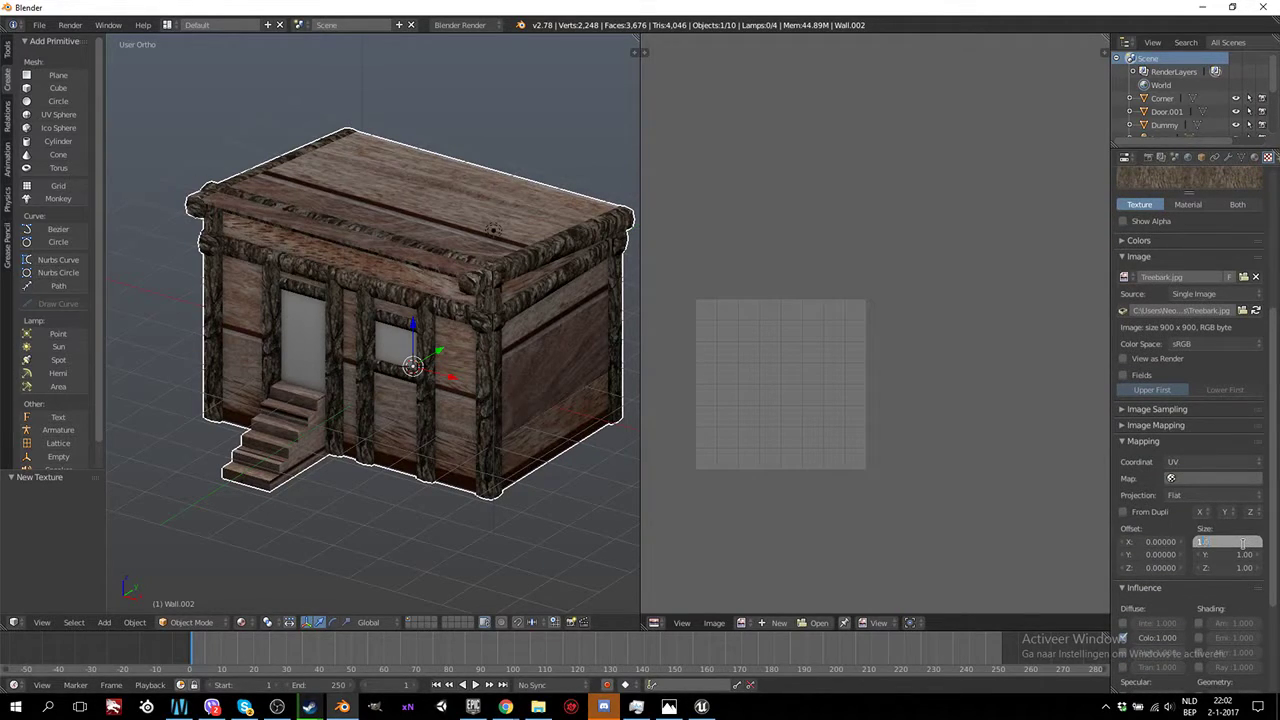
pyautogui.write('10')
pyautogui.press('Return')
pyautogui.click(1244, 554)
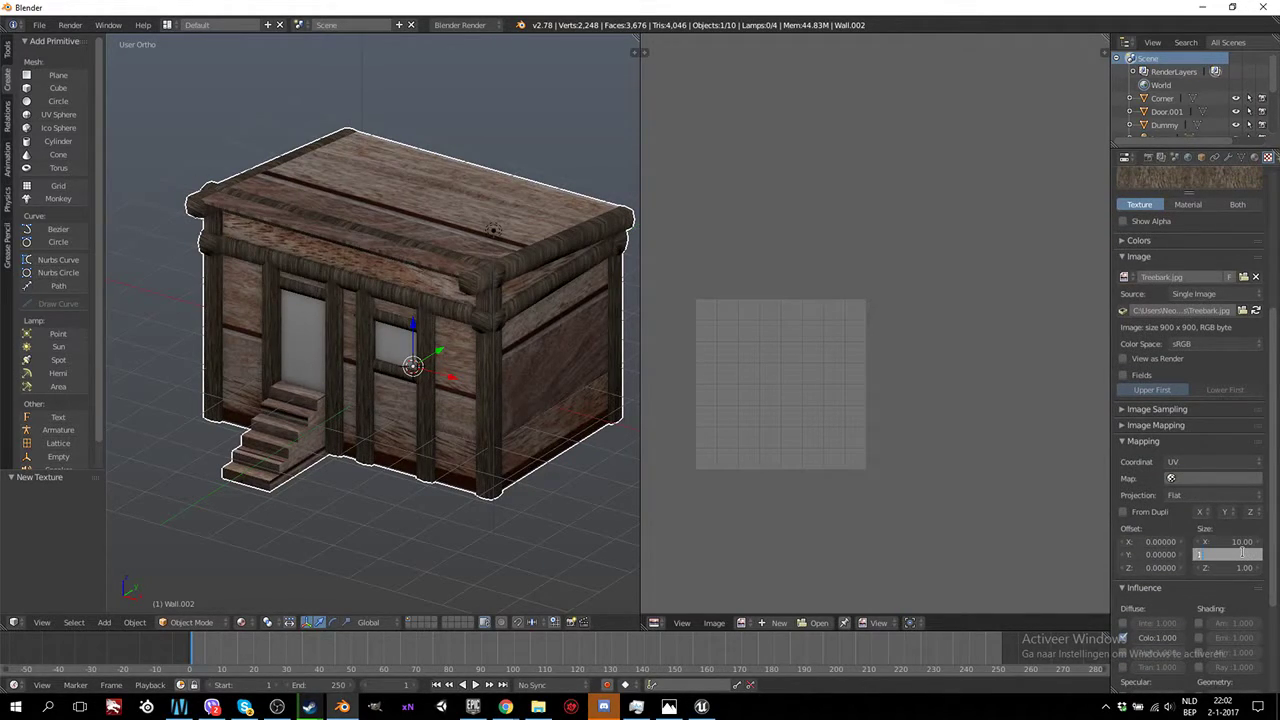
pyautogui.write('0.00')
pyautogui.press('Return')
# Zoom and pan across the house to inspect the finer bark beams
pyautogui.scroll(4, 536, 431)
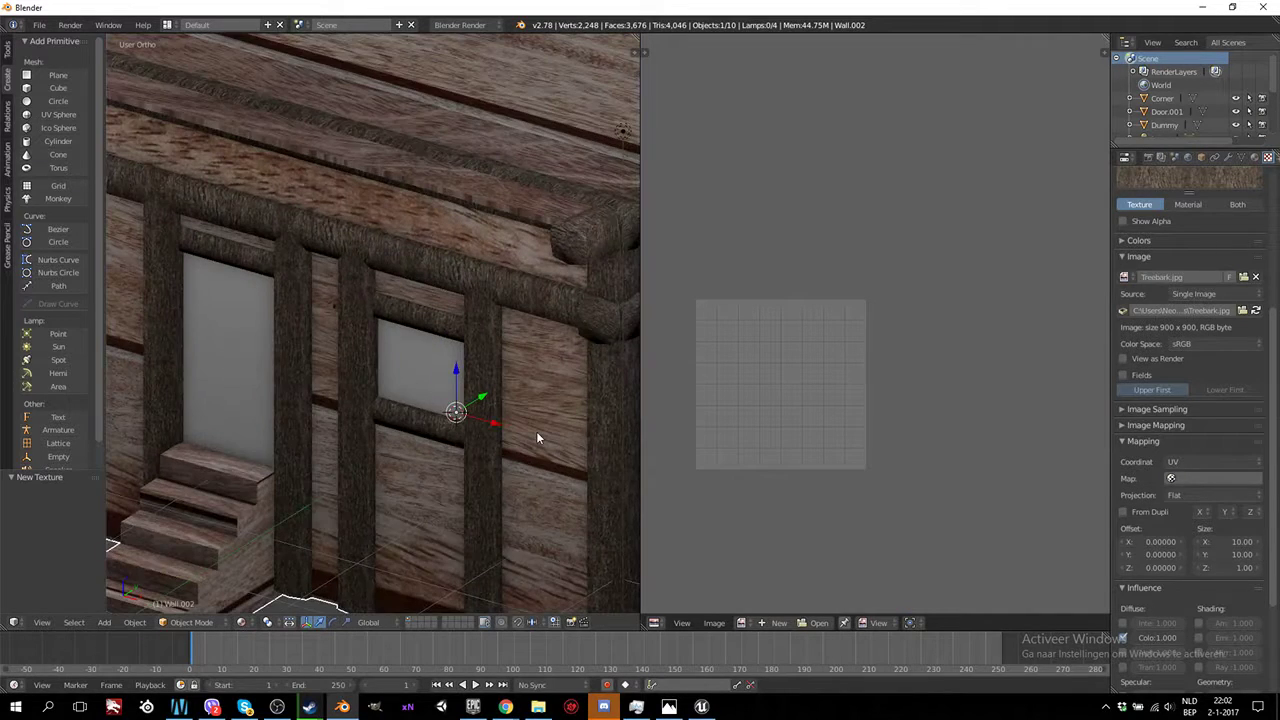
pyautogui.scroll(2, 536, 431)
pyautogui.scroll(2, 535, 430)
pyautogui.scroll(2, 534, 429)
pyautogui.scroll(1, 532, 428)
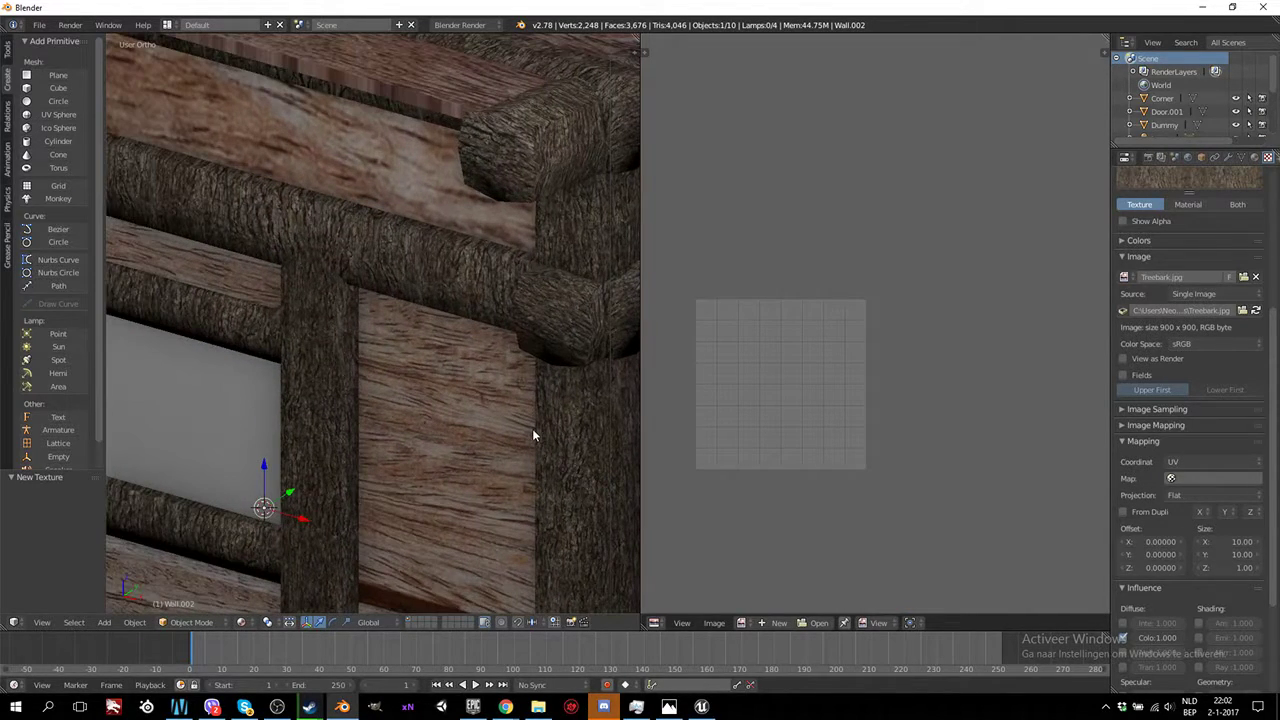
pyautogui.scroll(2, 532, 428)
pyautogui.scroll(-2, 532, 435)
pyautogui.scroll(-2, 532, 435)
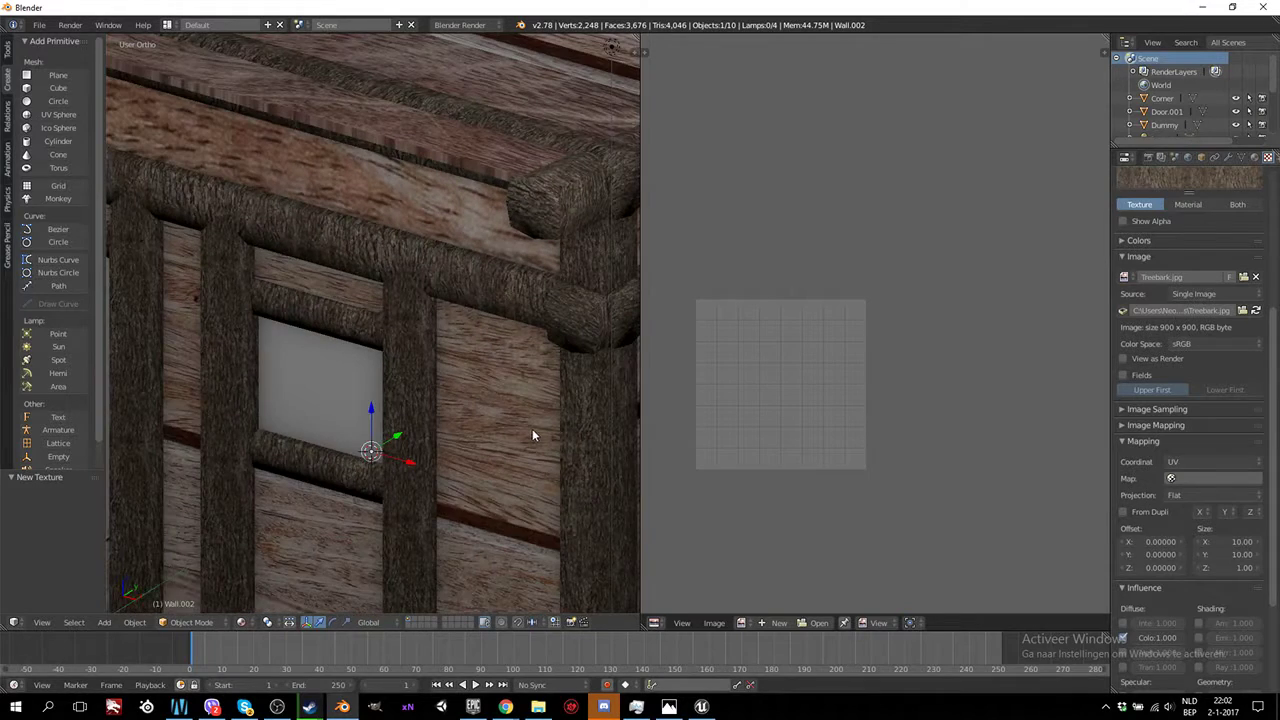
pyautogui.keyDown('shift'); pyautogui.moveTo(532, 435); pyautogui.dragTo(363, 281, button='middle'); pyautogui.keyUp('shift')
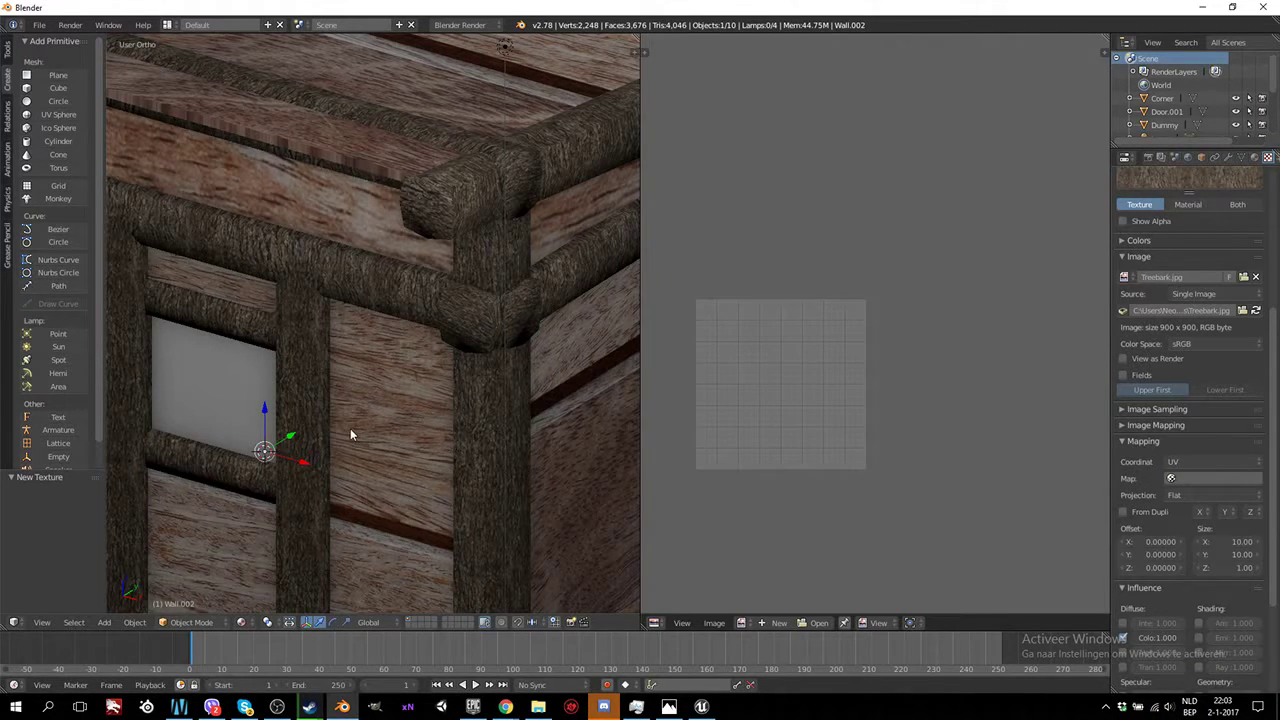
pyautogui.scroll(-6, 350, 433)
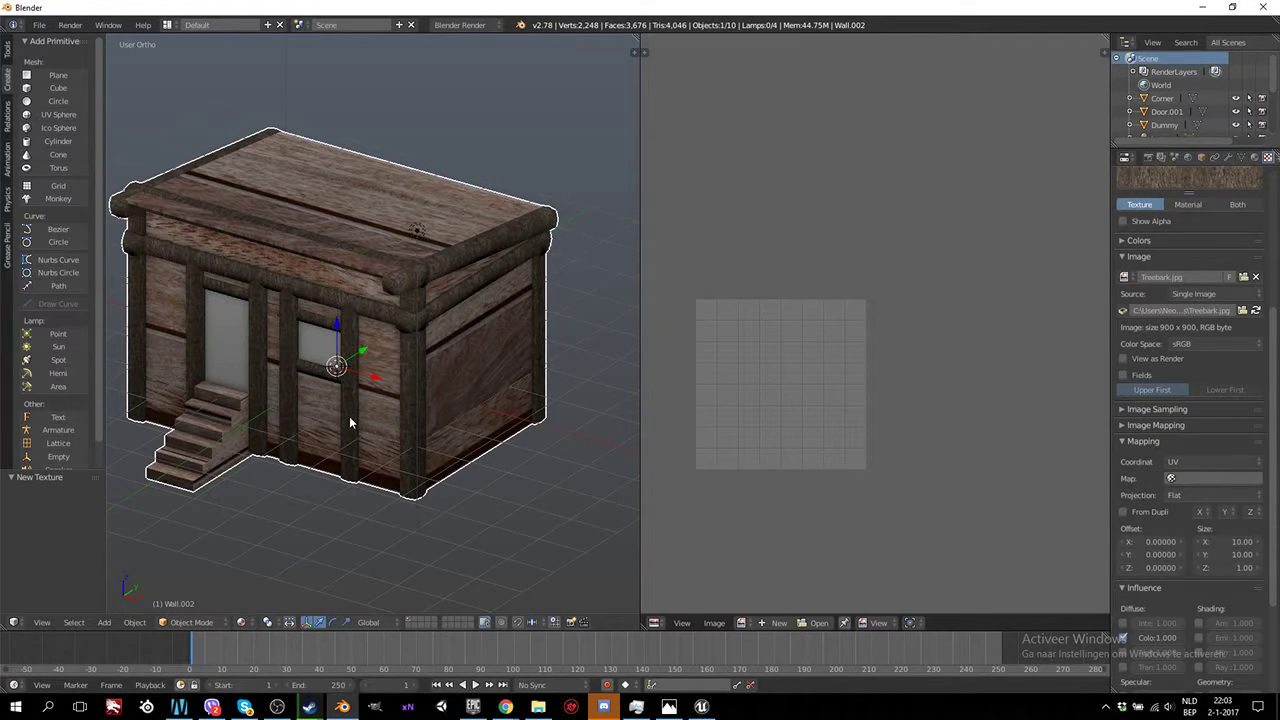
pyautogui.scroll(3, 1180, 364)
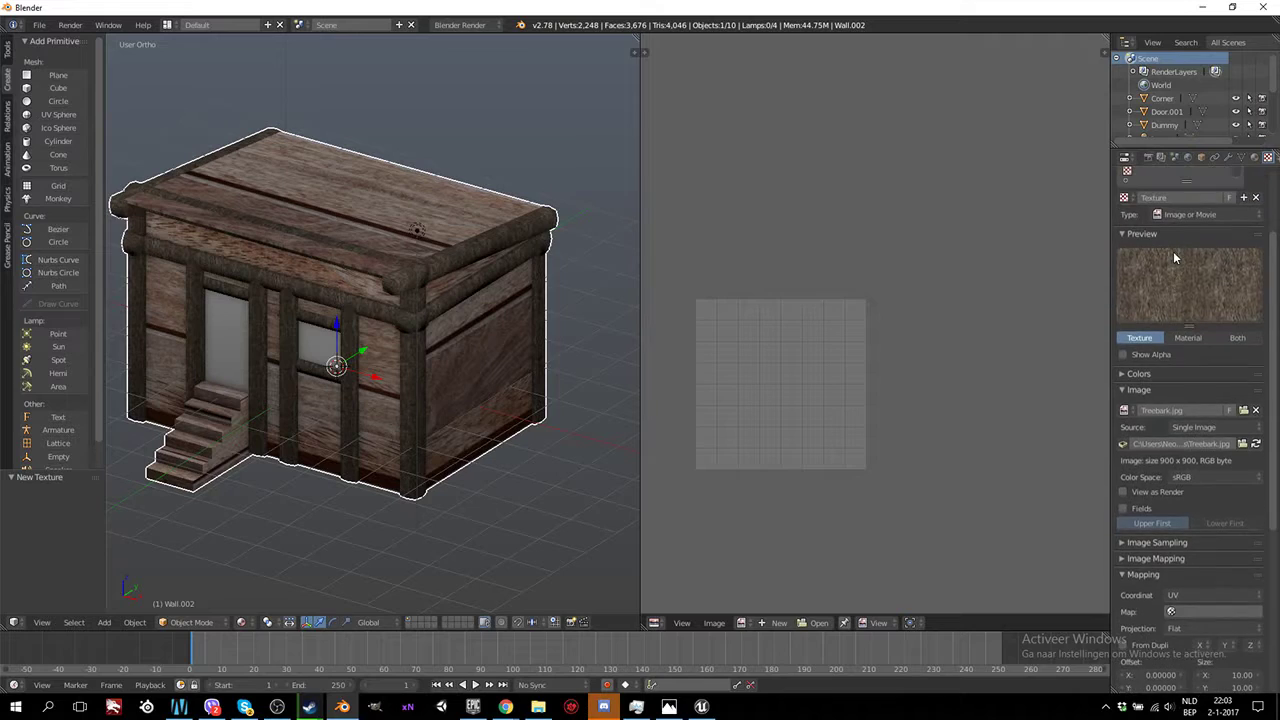
pyautogui.scroll(3, 1173, 251)
# Select the Houseplanks material and set its texture size to 10 on X and Y
pyautogui.click(1255, 157)
pyautogui.click(1176, 208)
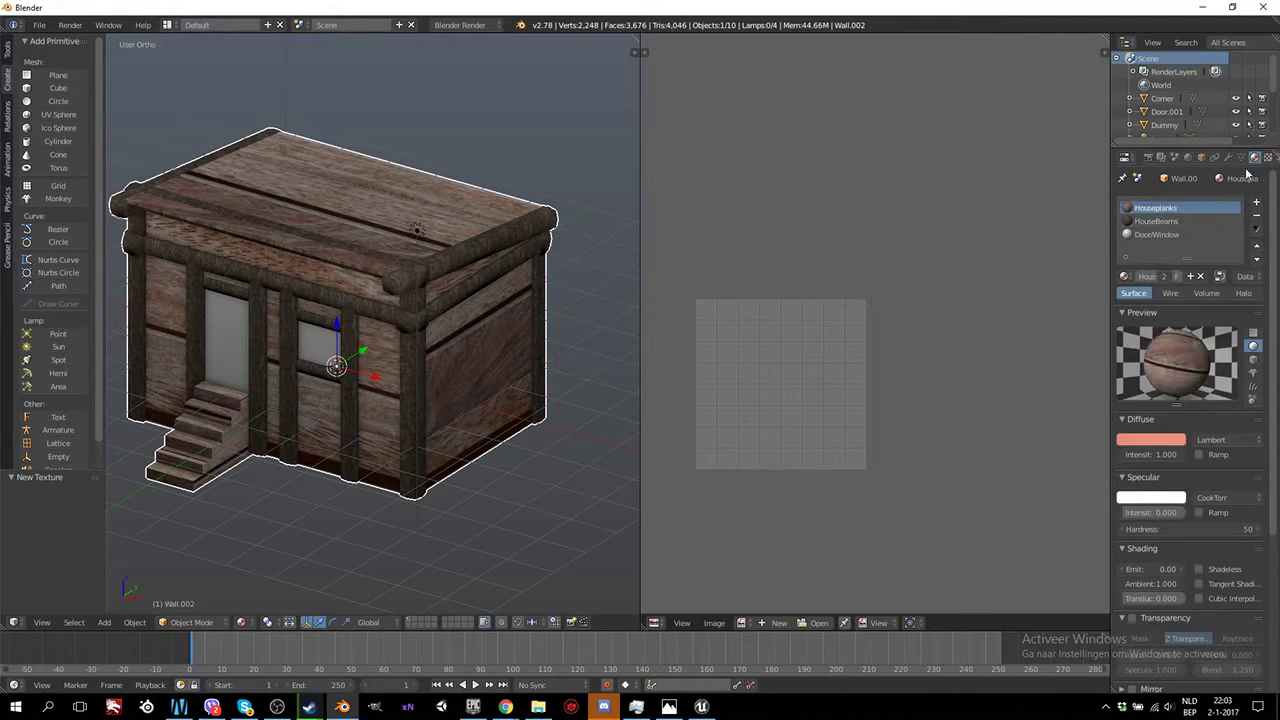
pyautogui.click(1268, 157)
pyautogui.scroll(-3, 1218, 535)
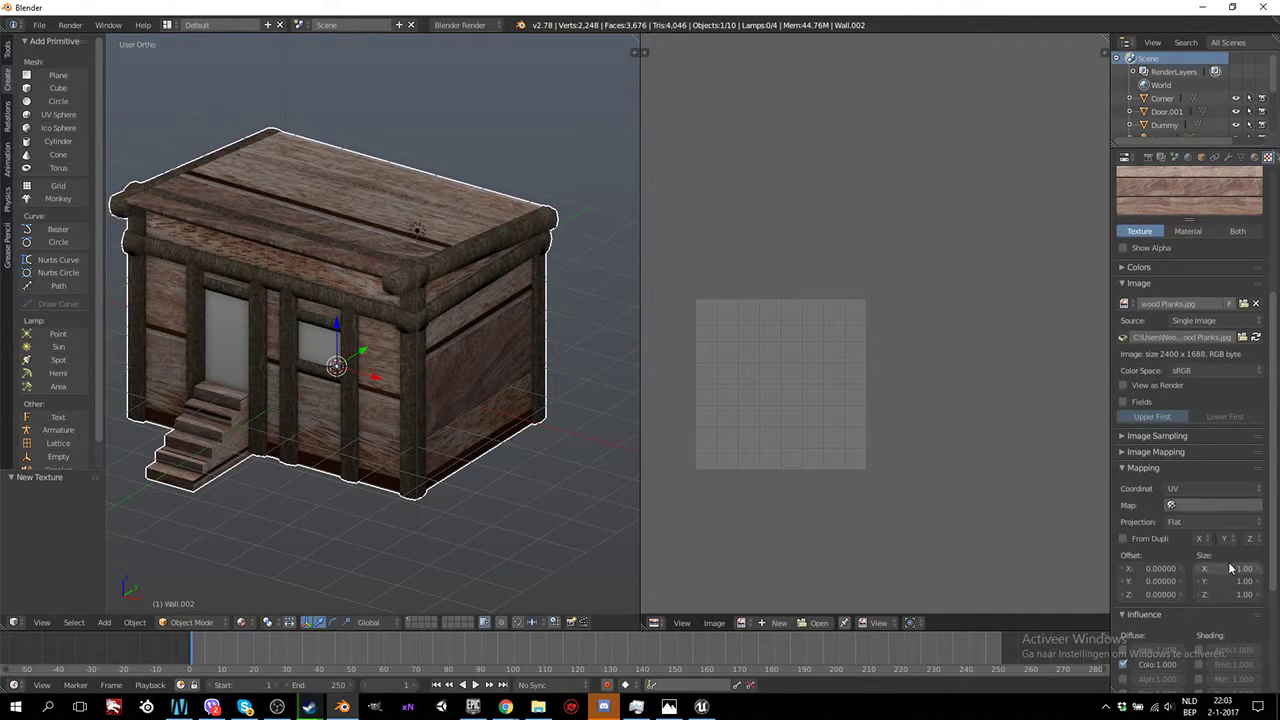
pyautogui.click(1227, 566)
pyautogui.write('10')
pyautogui.press('Tab')
pyautogui.press('Return')
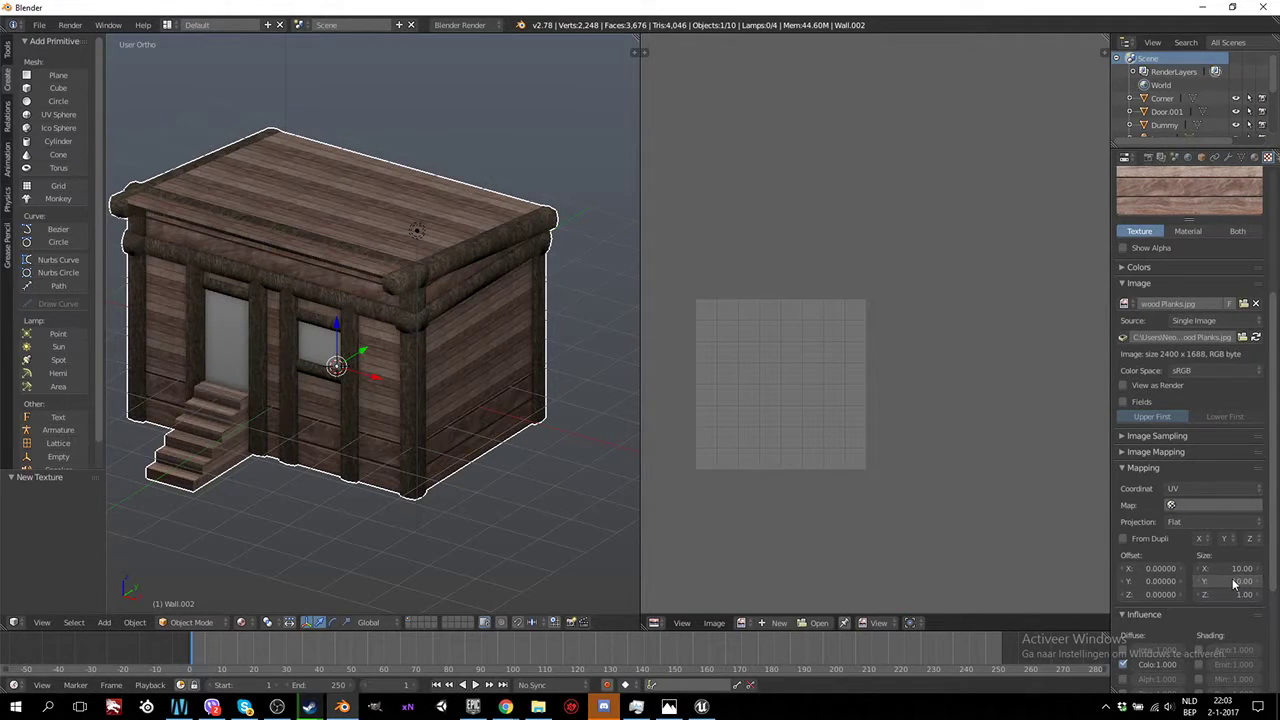
pyautogui.scroll(4, 449, 472)
pyautogui.scroll(-1, 449, 472)
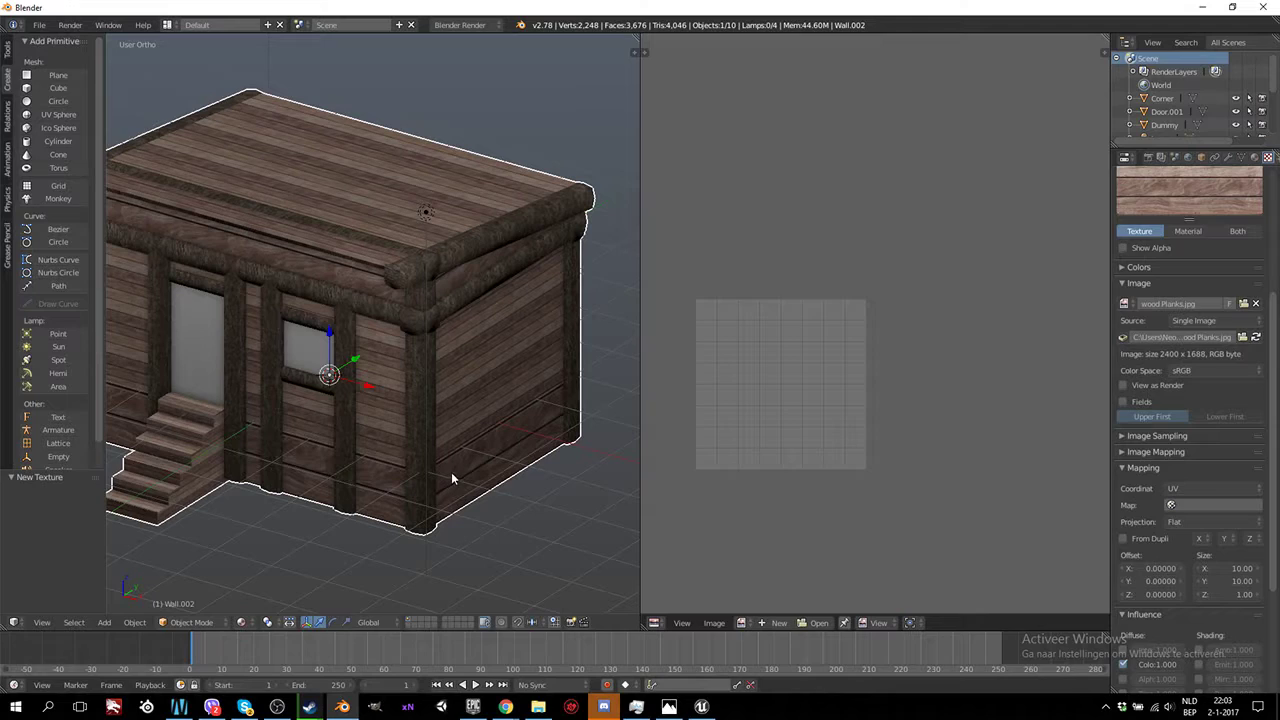
# Change the plank texture mapping size to 8 on X and Y
pyautogui.click(1231, 568)
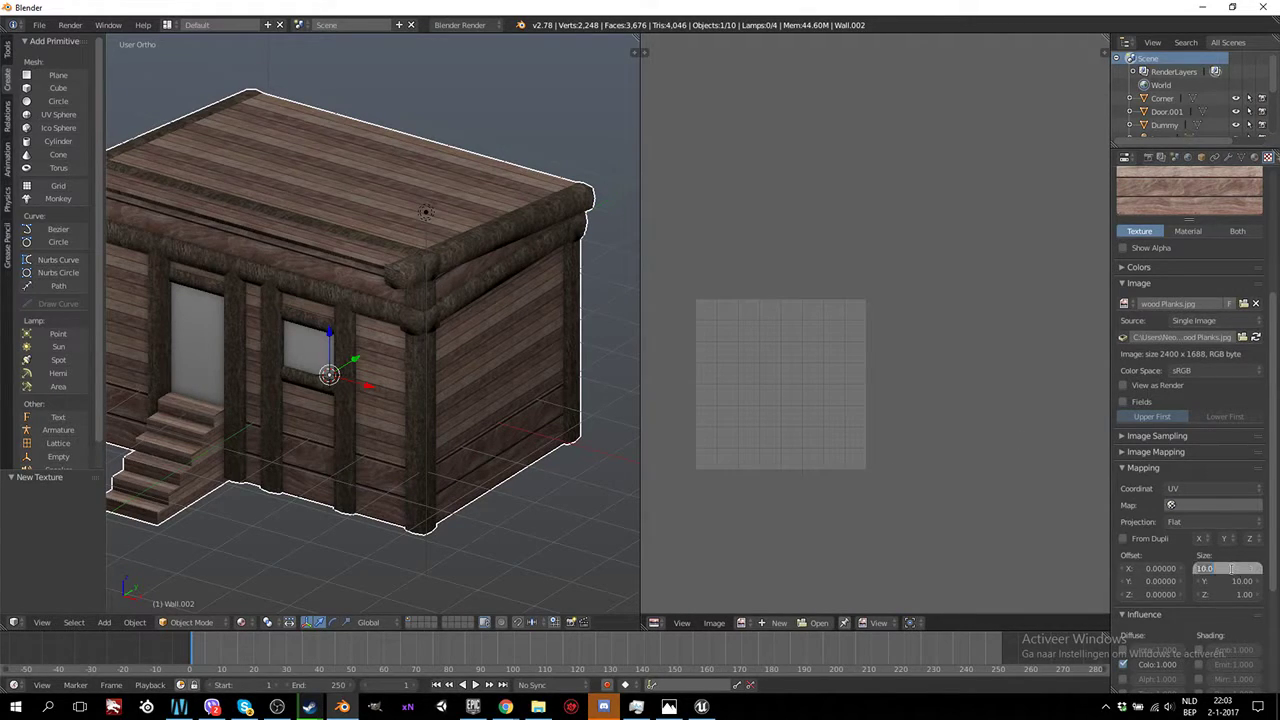
pyautogui.write('8')
pyautogui.press('Tab')
pyautogui.write('8')
pyautogui.press('Return')
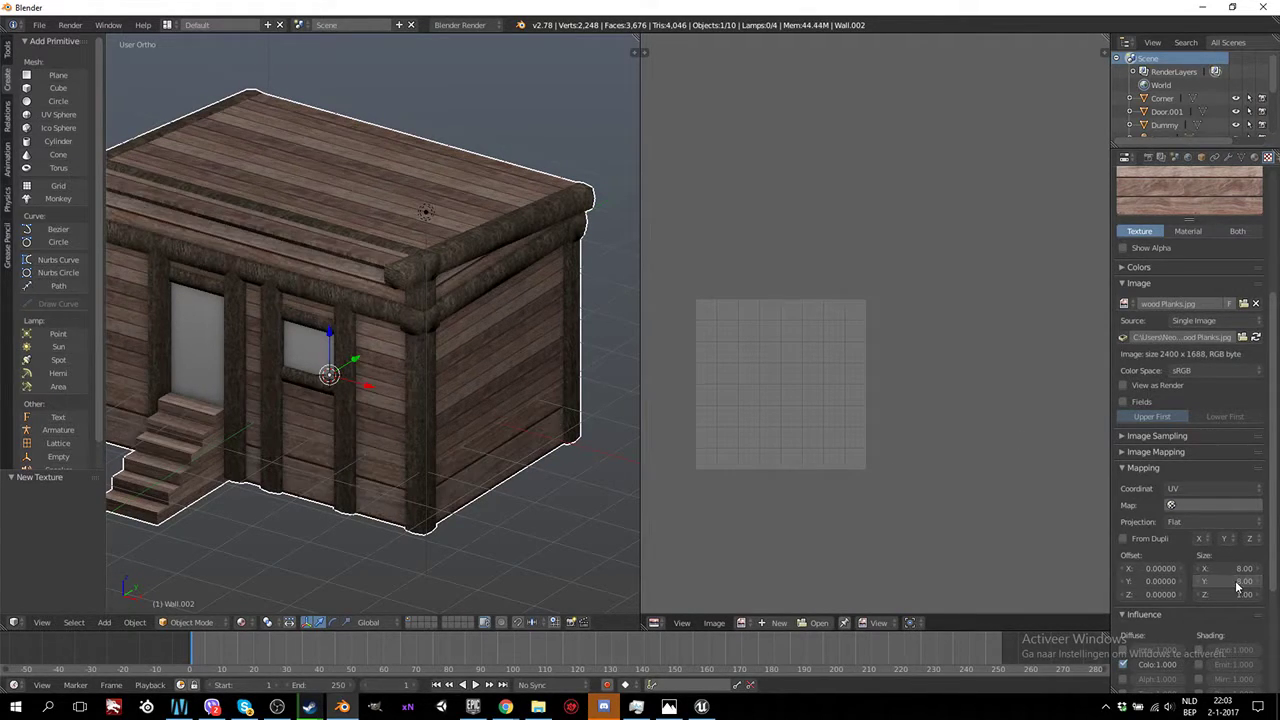
# Orbit around the house to check the smaller planks on walls and roof
pyautogui.moveTo(497, 465); pyautogui.dragTo(433, 428, button='middle')
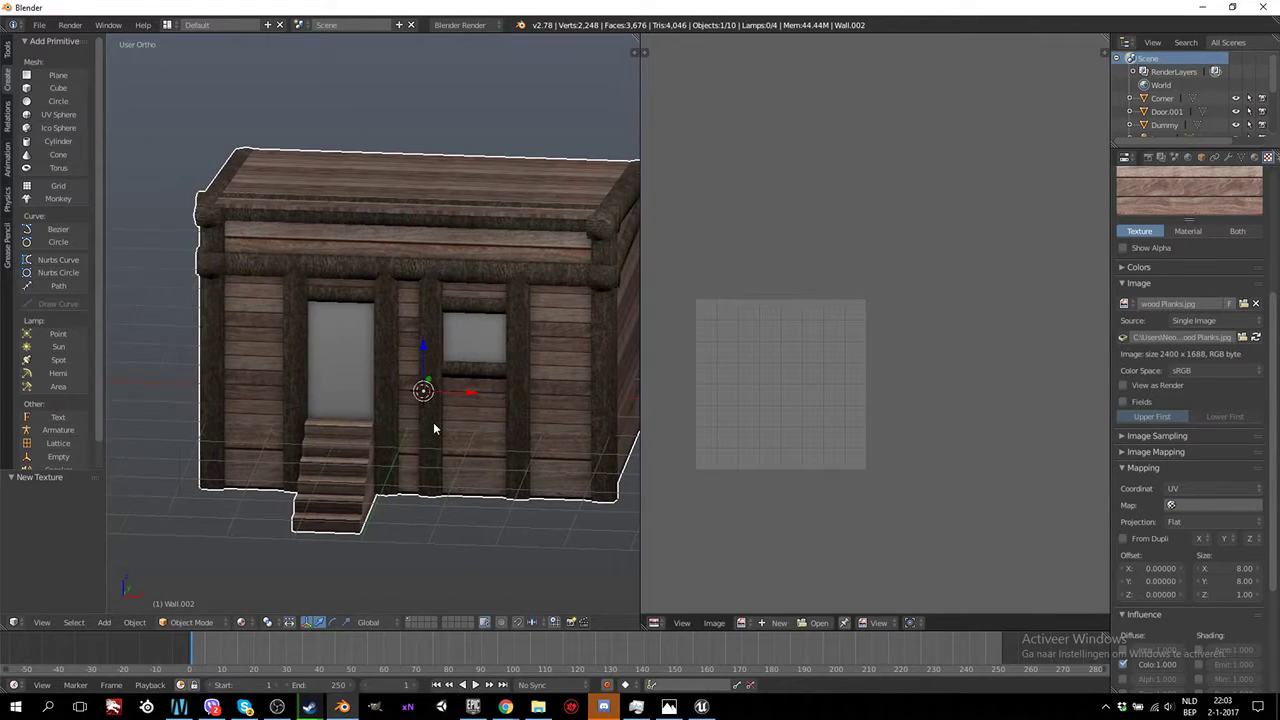
pyautogui.scroll(3, 433, 422)
pyautogui.scroll(1, 433, 422)
pyautogui.scroll(-5, 433, 422)
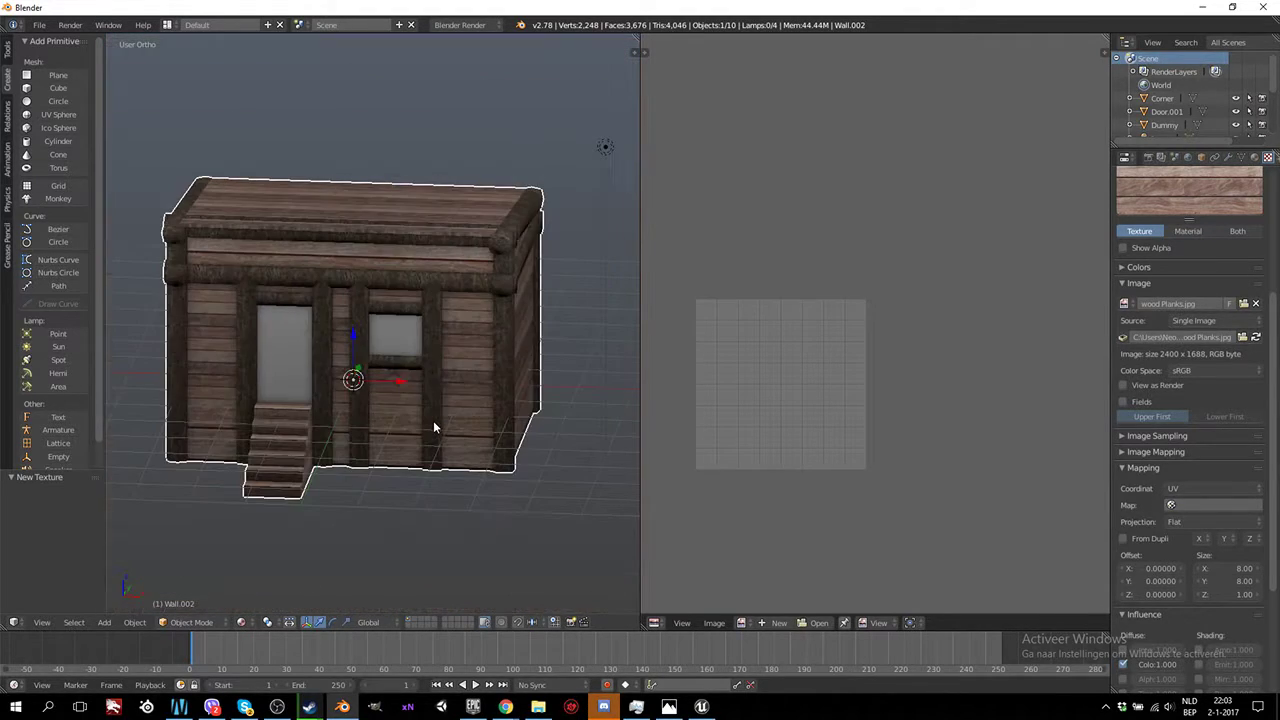
pyautogui.scroll(2, 458, 442)
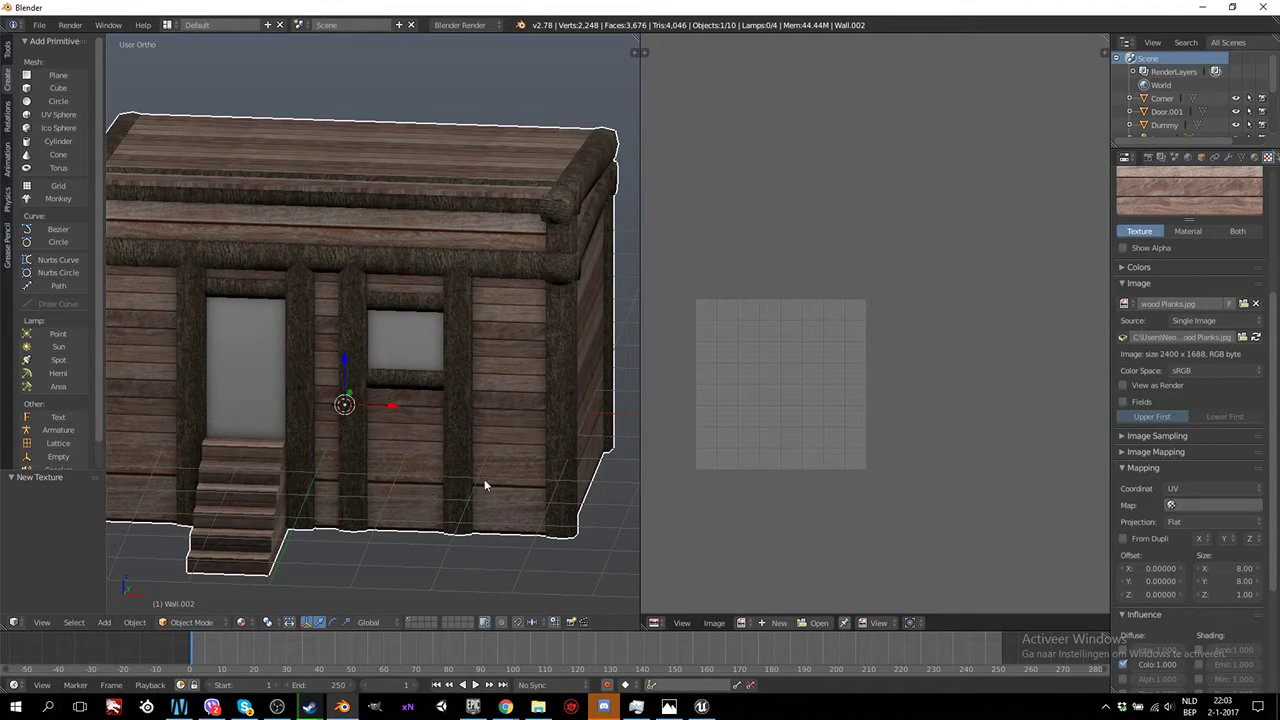
pyautogui.moveTo(552, 405)
pyautogui.mouseDown(button='middle')
pyautogui.moveTo(466, 417)
pyautogui.moveTo(438, 526)
pyautogui.mouseUp(button='middle')
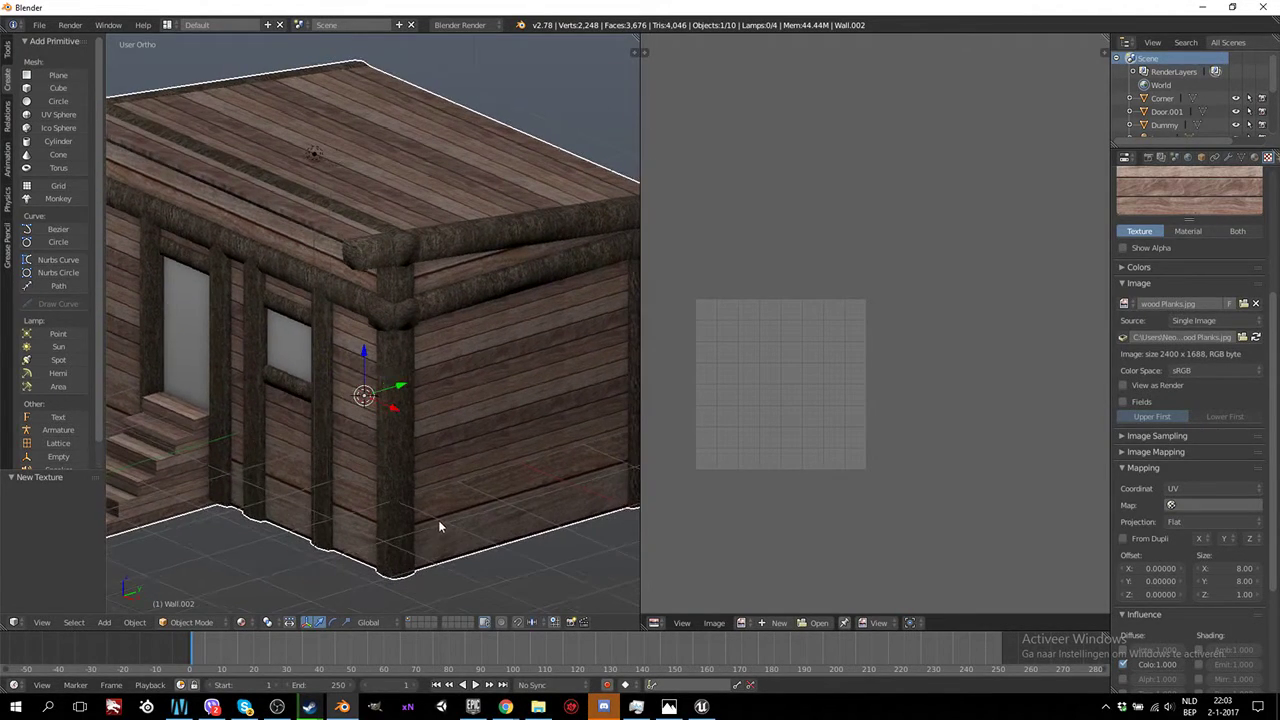
pyautogui.moveTo(571, 521)
pyautogui.mouseDown(button='middle')
pyautogui.moveTo(487, 513)
pyautogui.moveTo(541, 477)
pyautogui.mouseUp(button='middle')
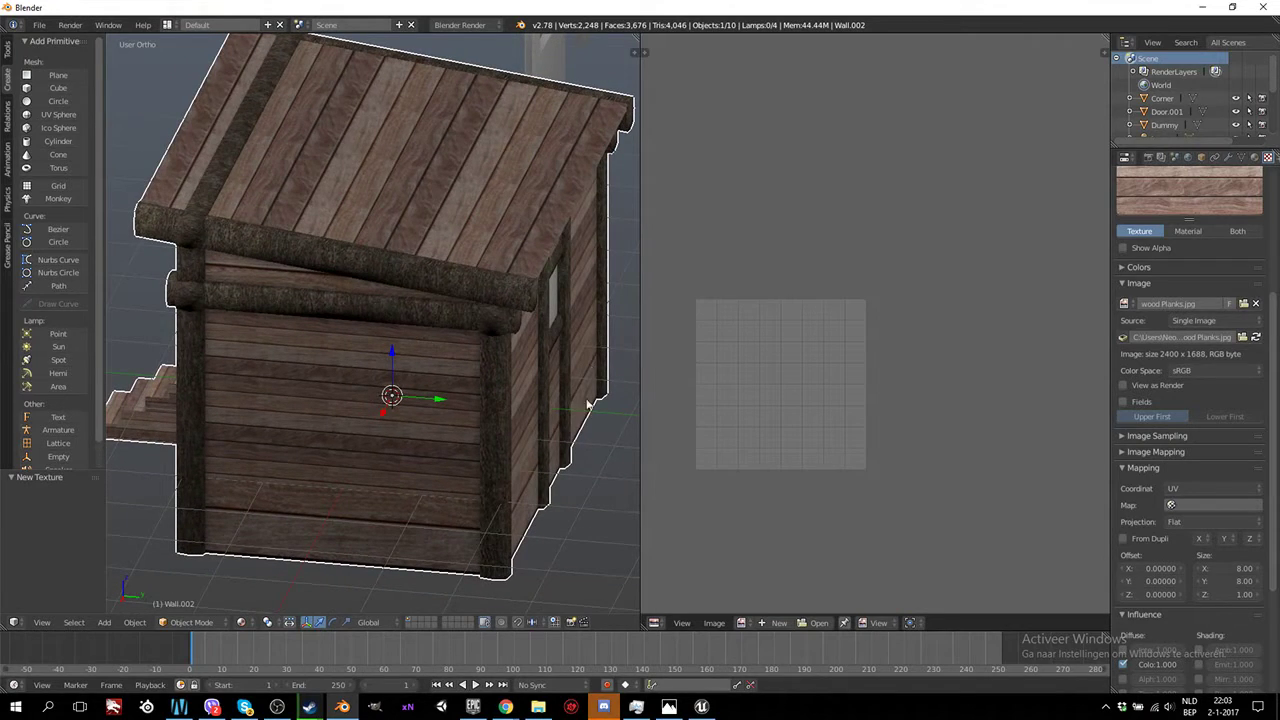
# Select a linked UV island, start scaling it, then preview the wall textures in Object Mode
pyautogui.press('Tab')
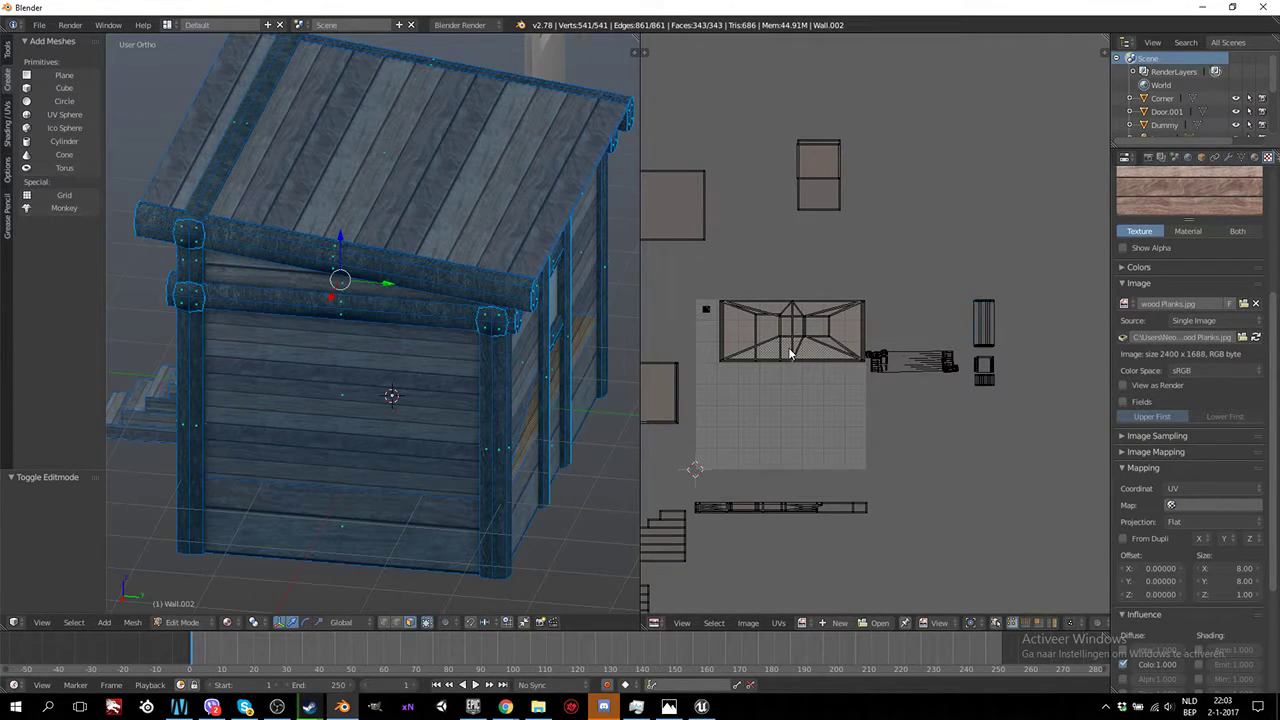
pyautogui.press('l')
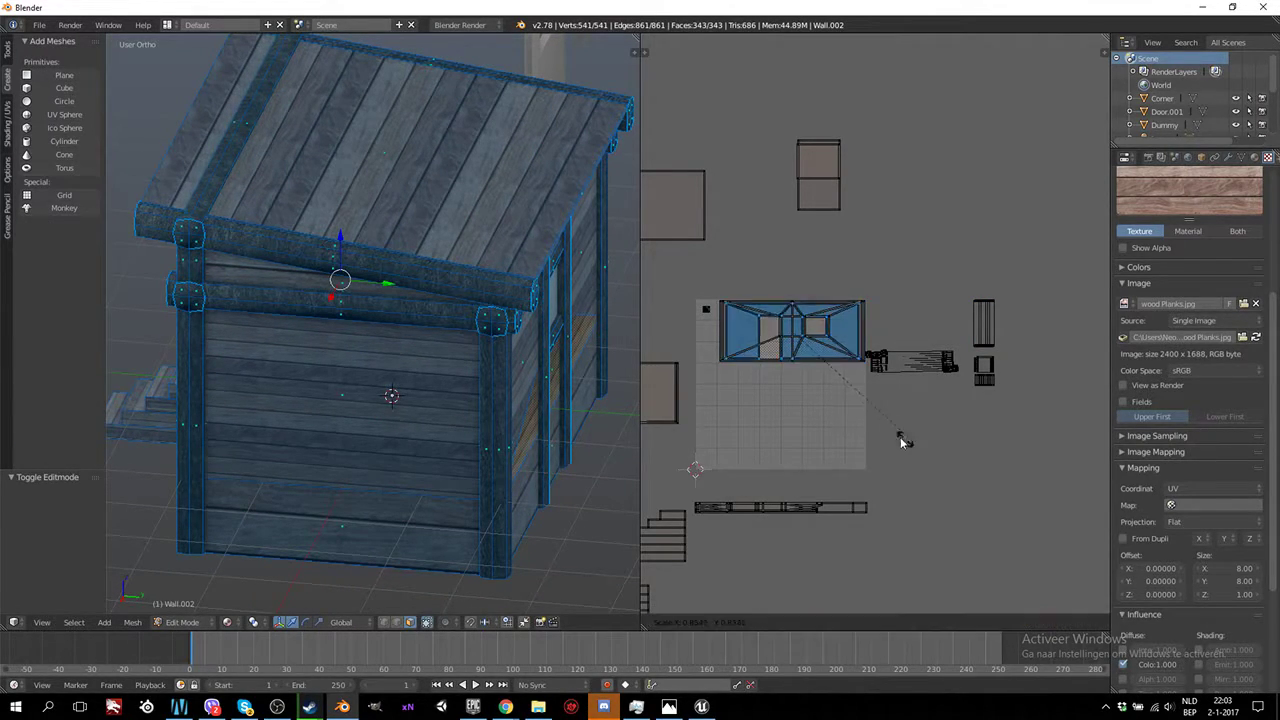
pyautogui.moveTo(560, 380)
pyautogui.mouseDown(button='middle')
pyautogui.moveTo(443, 366)
pyautogui.moveTo(540, 372)
pyautogui.mouseUp(button='middle')
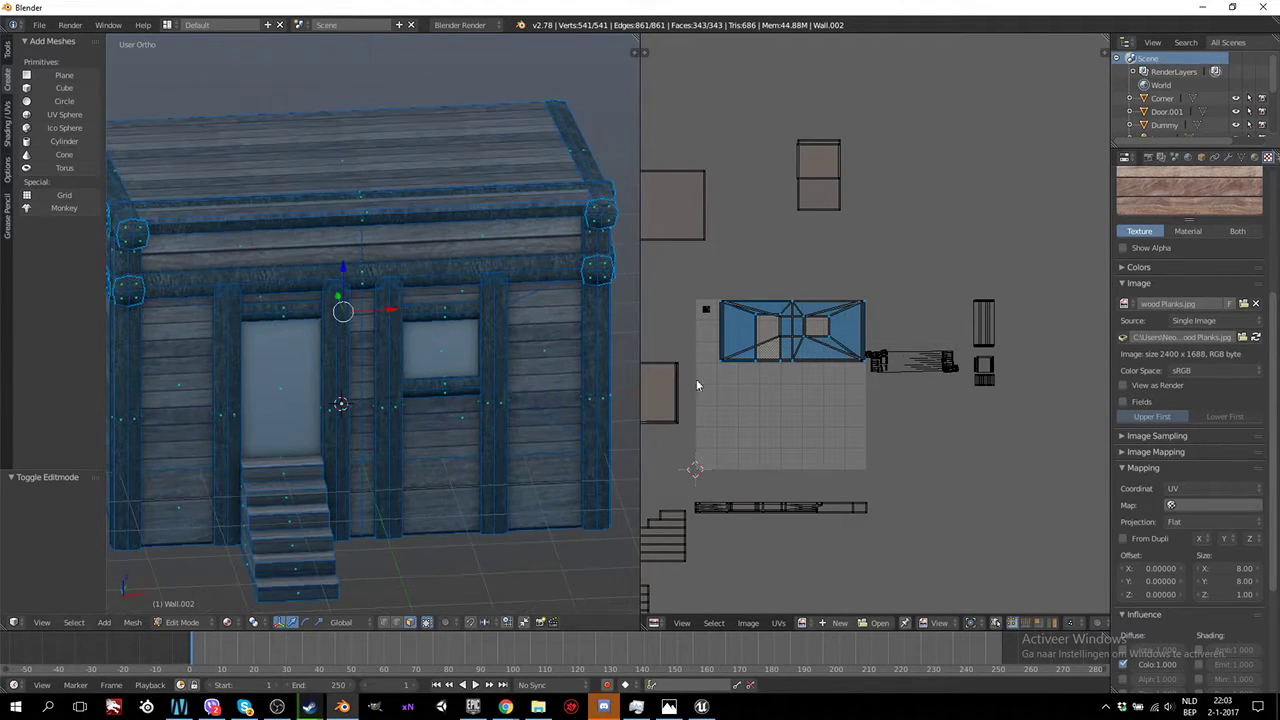
pyautogui.press('s')
pyautogui.moveTo(563, 423); pyautogui.dragTo(474, 494, button='middle')
pyautogui.scroll(-3, 455, 500)
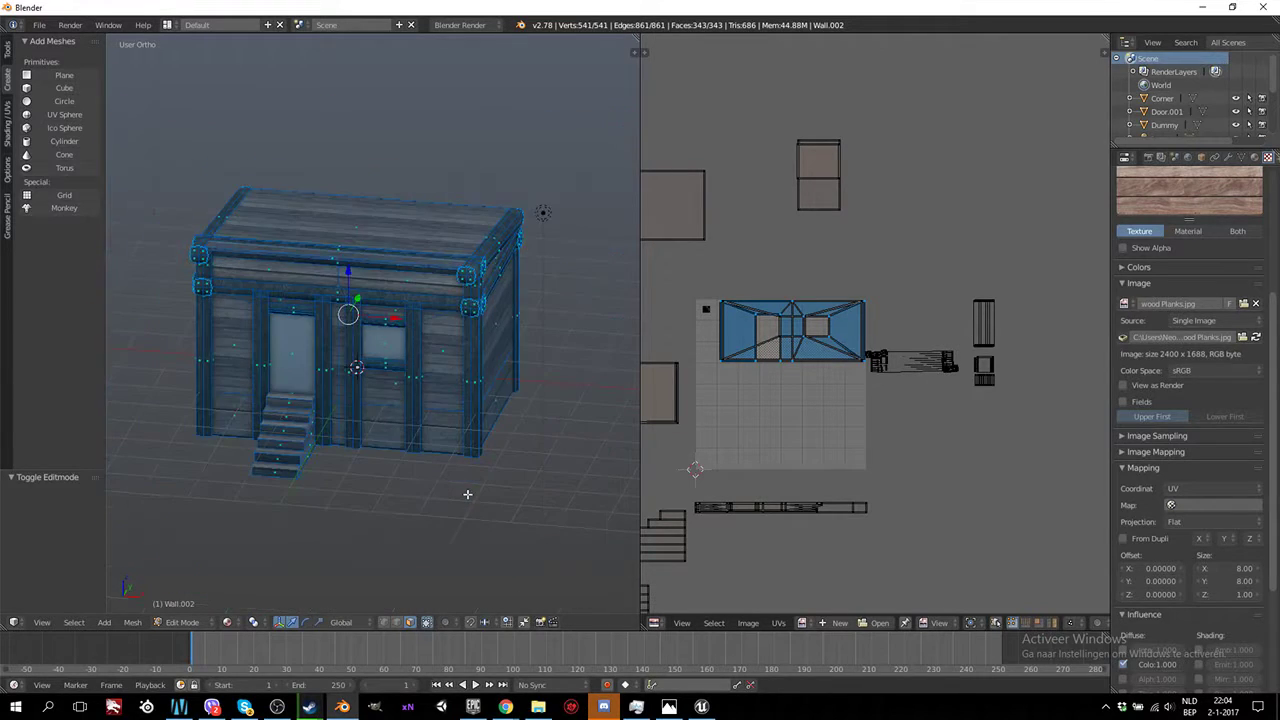
pyautogui.press('Tab')
pyautogui.scroll(4, 463, 488)
pyautogui.scroll(2, 440, 471)
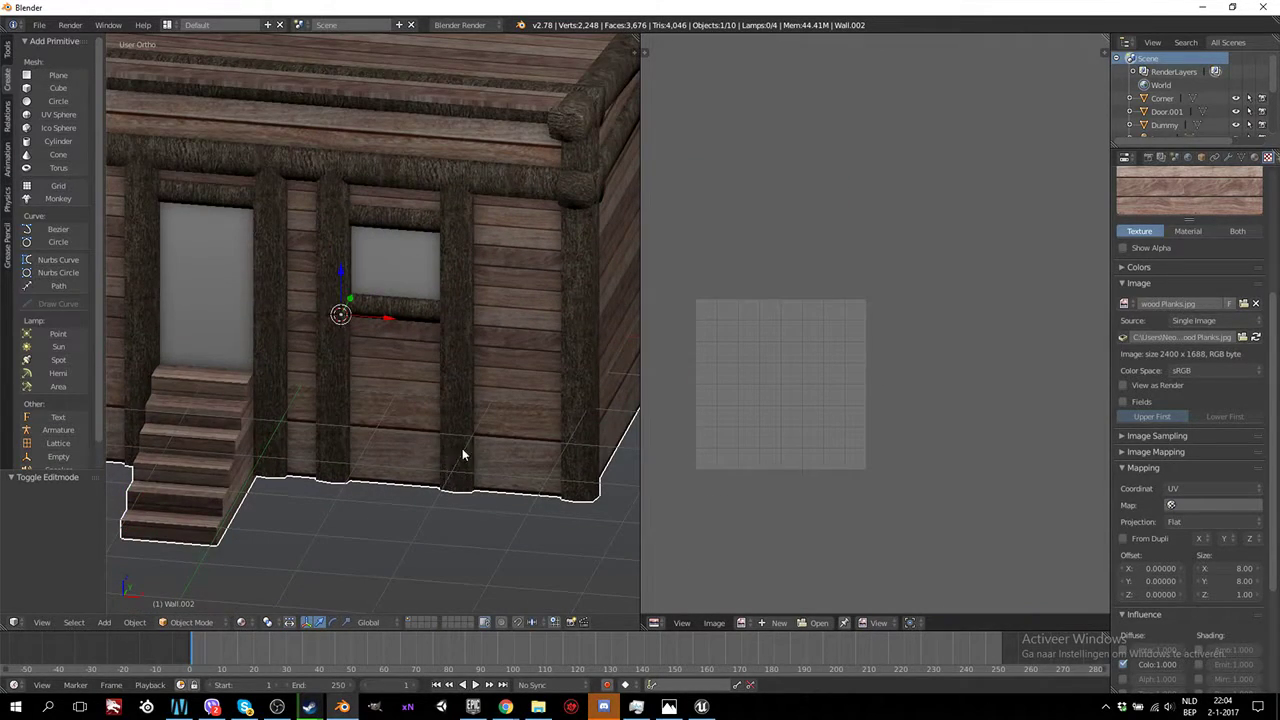
pyautogui.scroll(-3, 460, 449)
pyautogui.moveTo(486, 424); pyautogui.dragTo(481, 430, button='middle')
# Select the five lower wall faces and rotate their UV strip 90°, then inspect it
pyautogui.press('Tab')
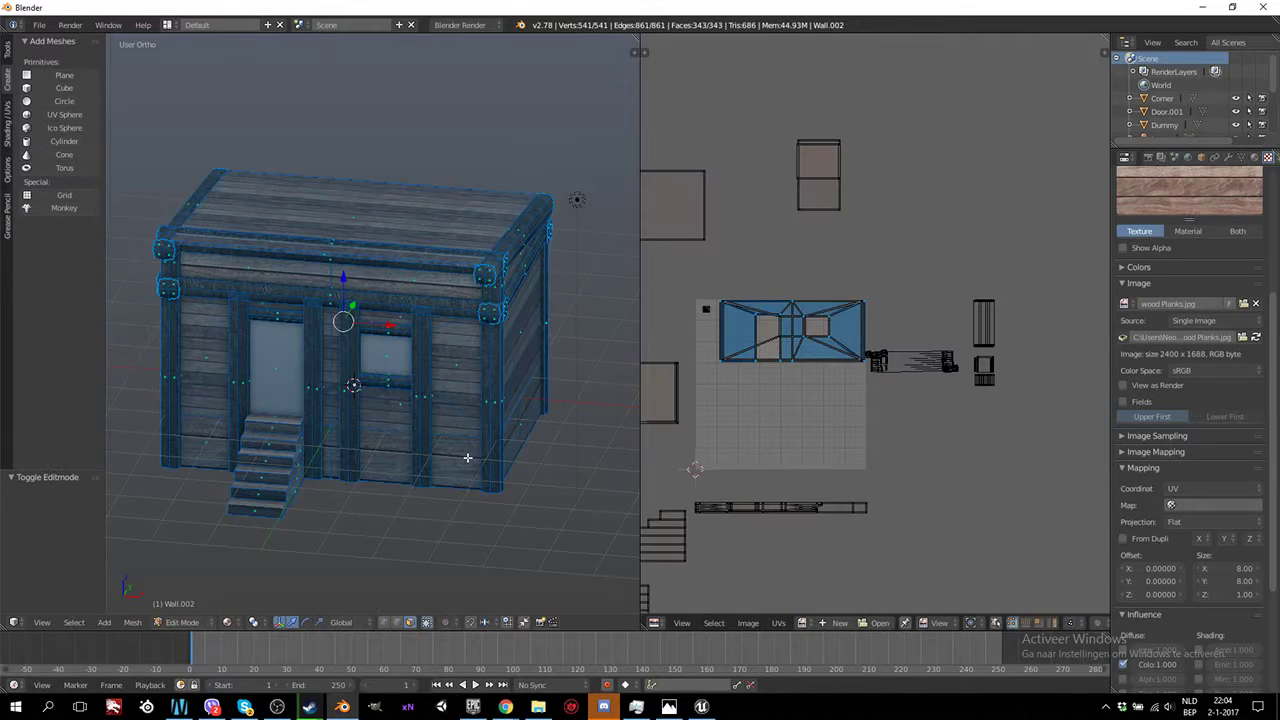
pyautogui.rightClick(460, 457)
pyautogui.keyDown('shift'); pyautogui.rightClick(525, 436); pyautogui.keyUp('shift')
pyautogui.moveTo(525, 436)
pyautogui.mouseDown(button='middle')
pyautogui.moveTo(367, 456)
pyautogui.moveTo(451, 443)
pyautogui.moveTo(423, 494)
pyautogui.moveTo(557, 469)
pyautogui.moveTo(372, 460)
pyautogui.mouseUp(button='middle')
pyautogui.keyDown('shift'); pyautogui.rightClick(414, 462); pyautogui.keyUp('shift')
pyautogui.keyDown('shift'); pyautogui.rightClick(423, 494); pyautogui.keyUp('shift')
pyautogui.keyDown('shift'); pyautogui.rightClick(291, 469); pyautogui.keyUp('shift')
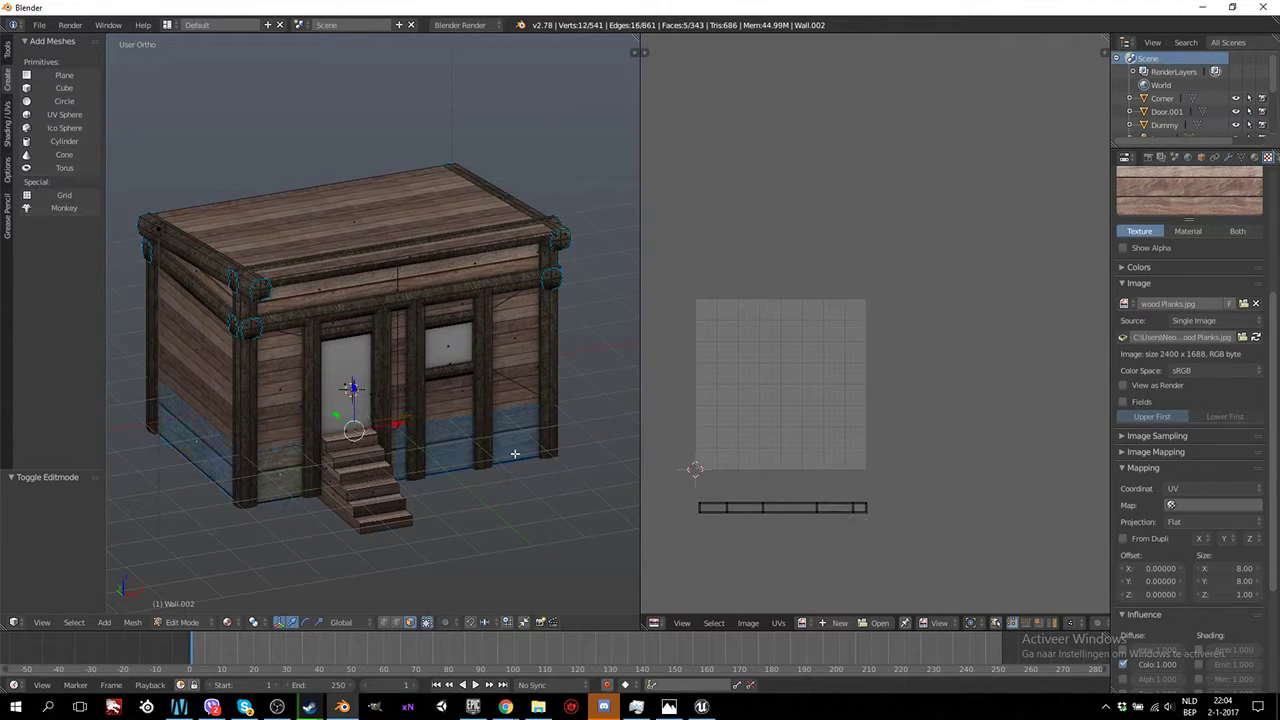
pyautogui.write('ar')
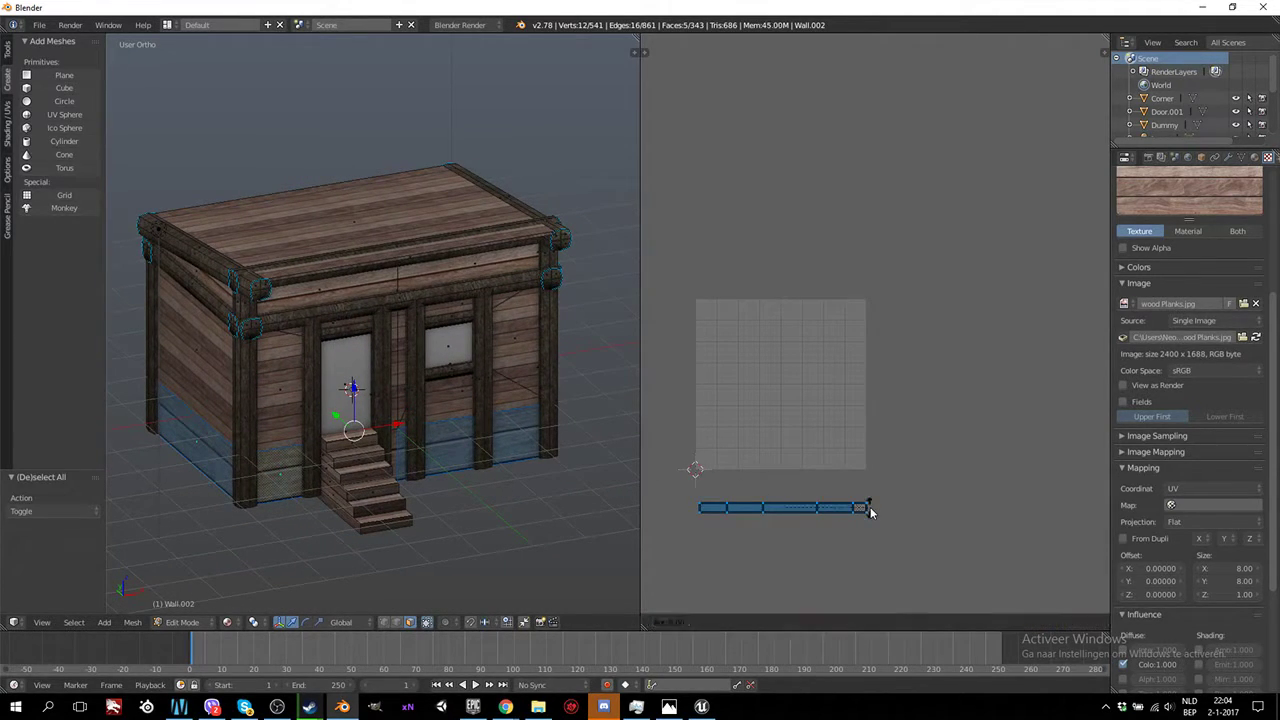
pyautogui.write('90')
pyautogui.press('Return')
pyautogui.press('Tab')
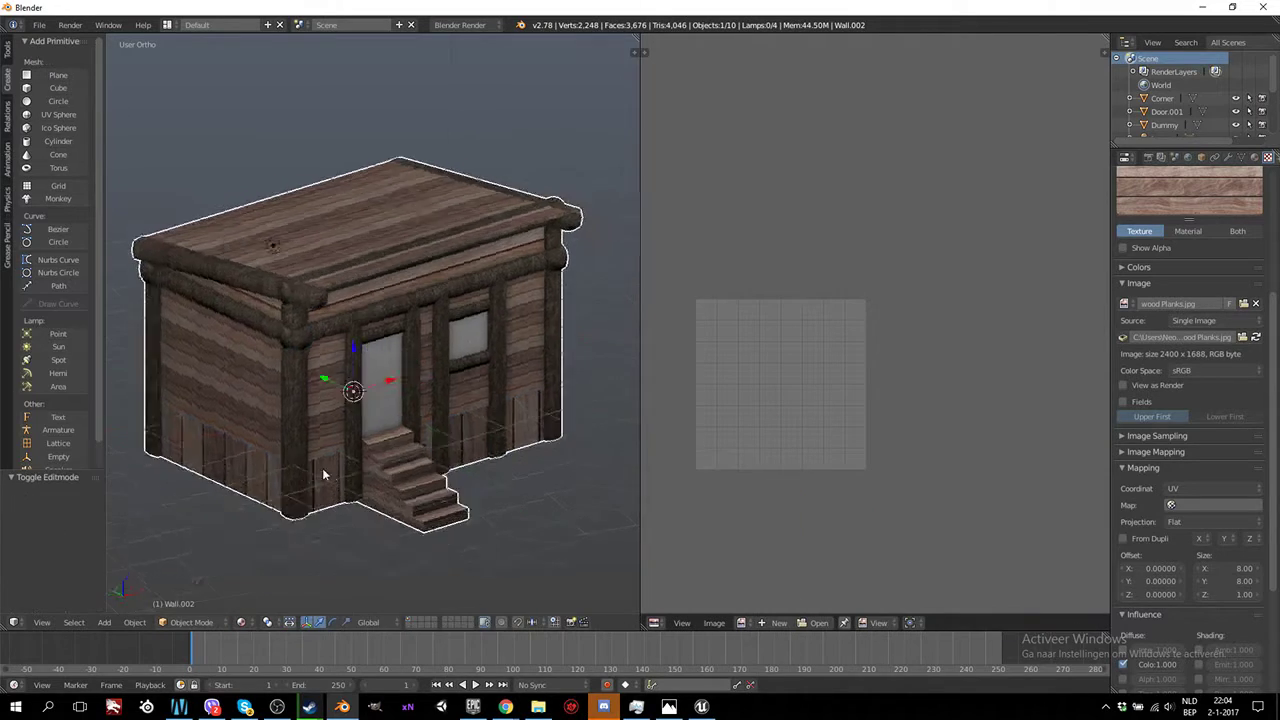
pyautogui.moveTo(322, 468); pyautogui.dragTo(491, 474, button='middle')
pyautogui.moveTo(376, 472); pyautogui.dragTo(328, 465, button='middle')
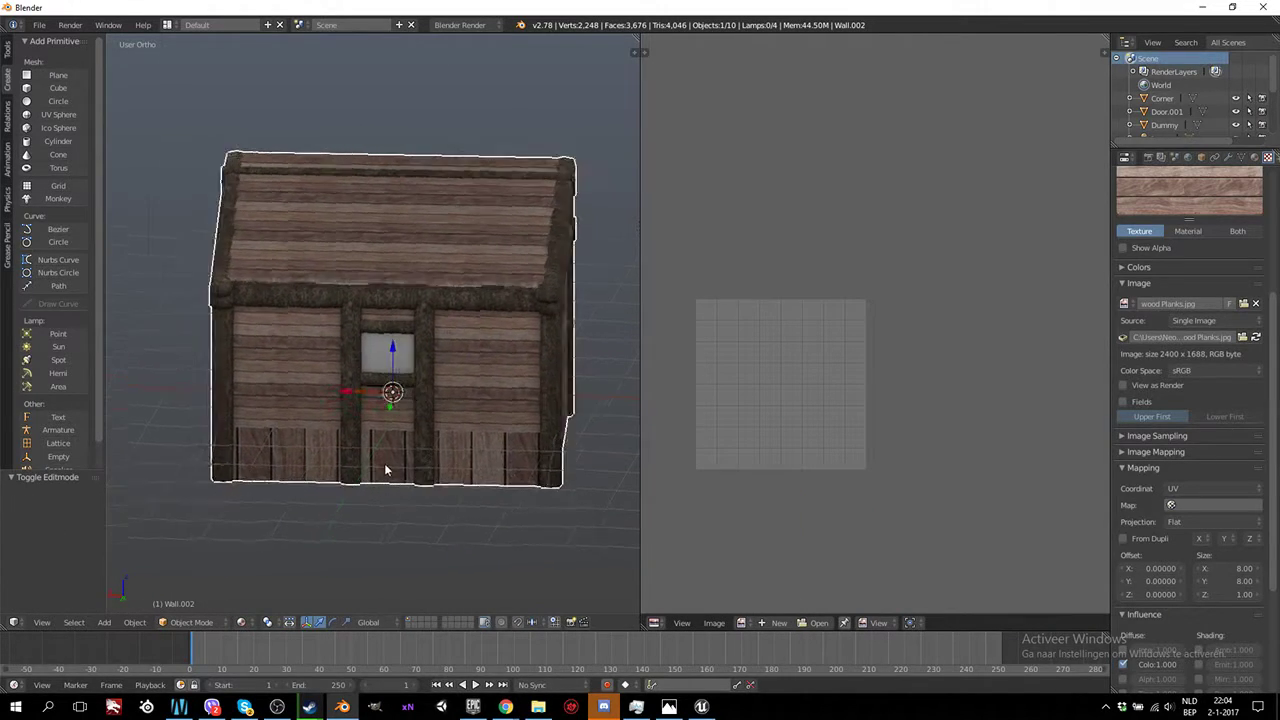
pyautogui.moveTo(508, 464)
pyautogui.mouseDown(button='middle')
pyautogui.moveTo(408, 466)
pyautogui.moveTo(480, 462)
pyautogui.mouseUp(button='middle')
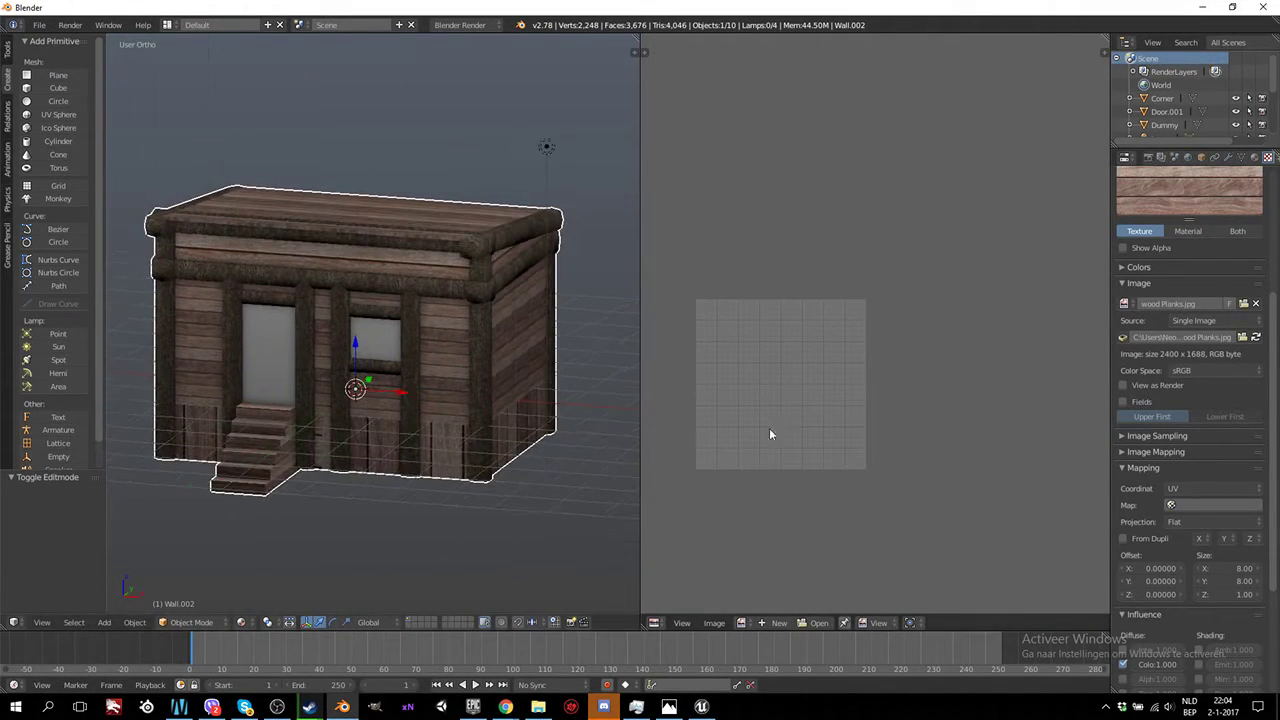
# Enlarge and reposition the UV strip, then shrink it to 0.625 and nudge it left
pyautogui.press('Tab')
pyautogui.press('s')
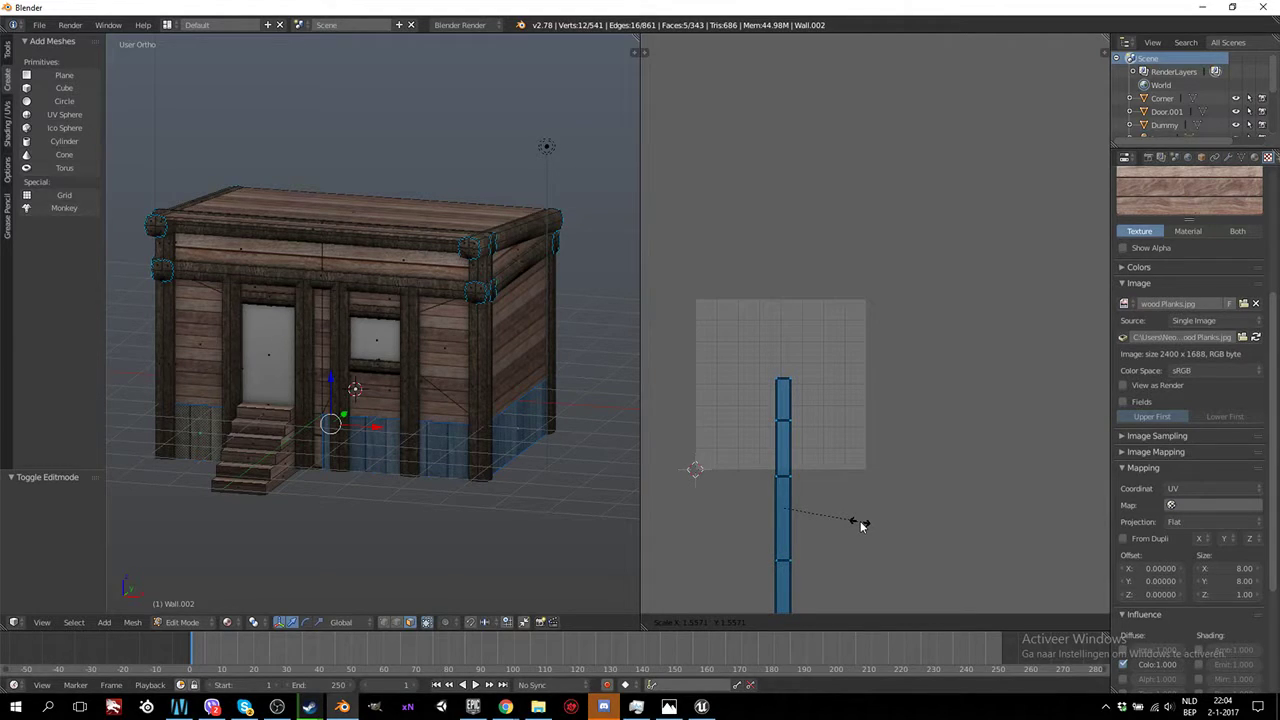
pyautogui.click(860, 521)
pyautogui.scroll(-3, 855, 500)
pyautogui.press('g')
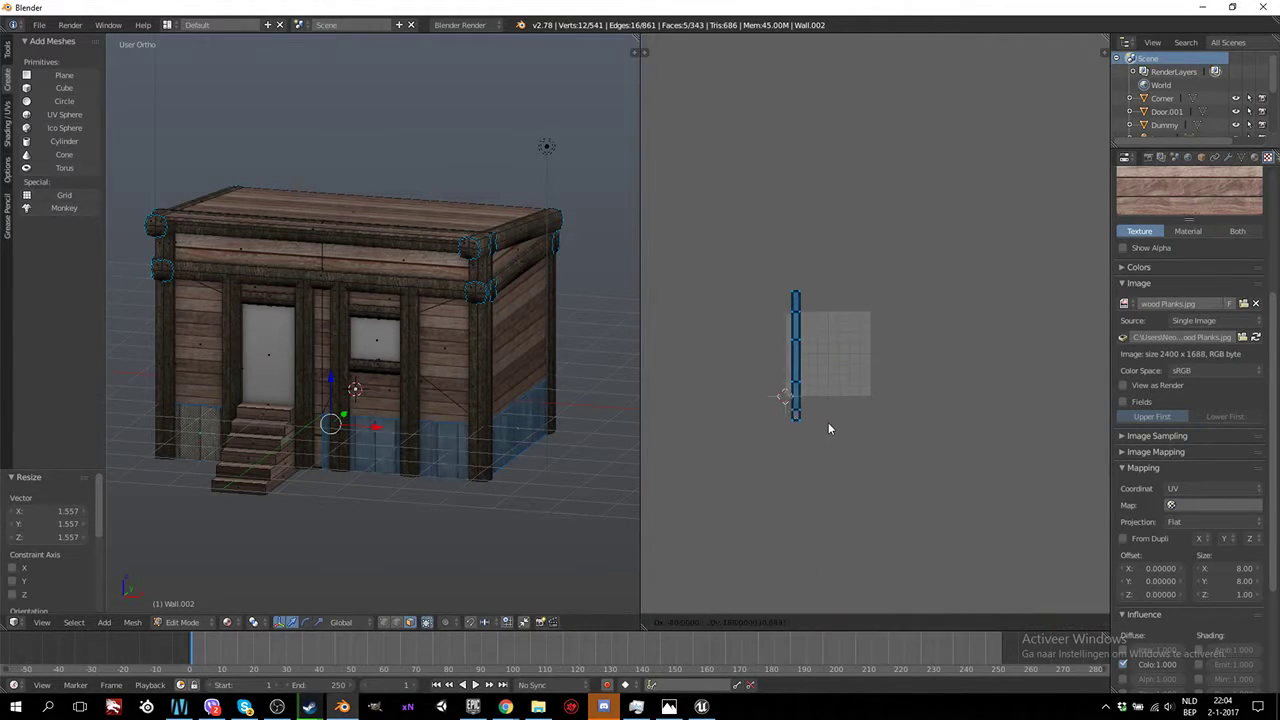
pyautogui.click(827, 421)
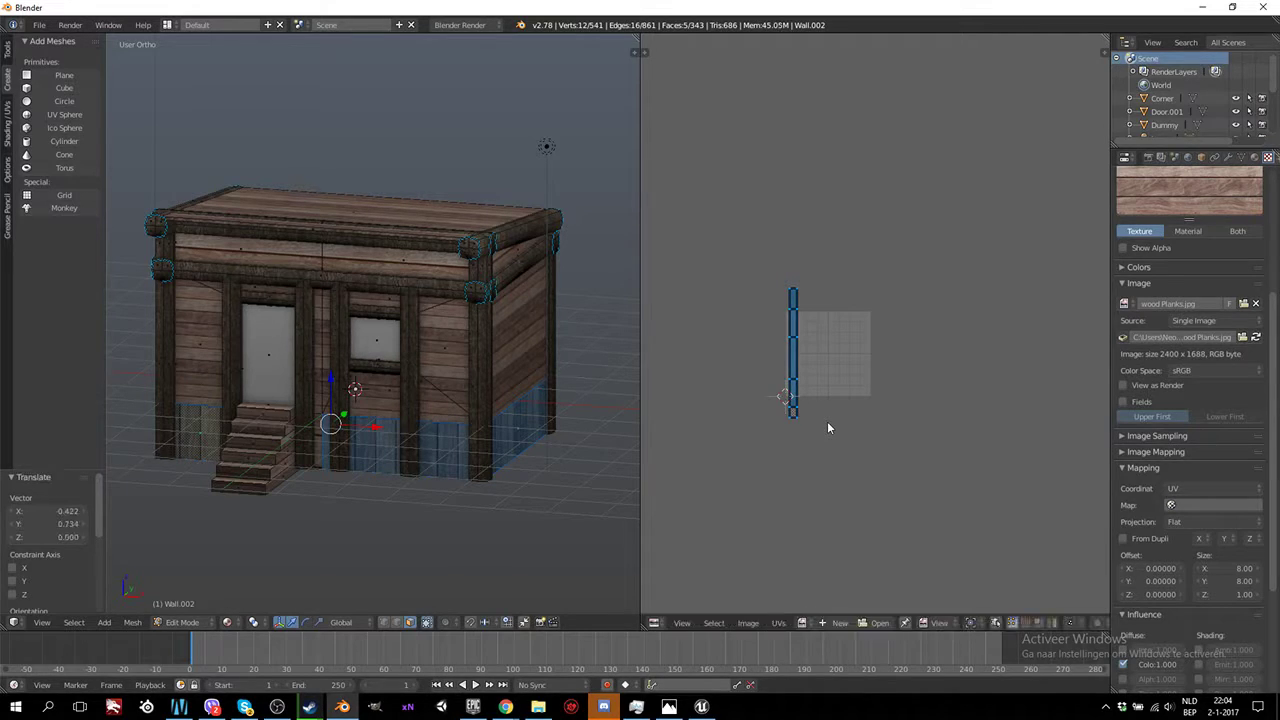
pyautogui.scroll(4, 827, 421)
pyautogui.scroll(-2, 846, 412)
pyautogui.scroll(-2, 827, 428)
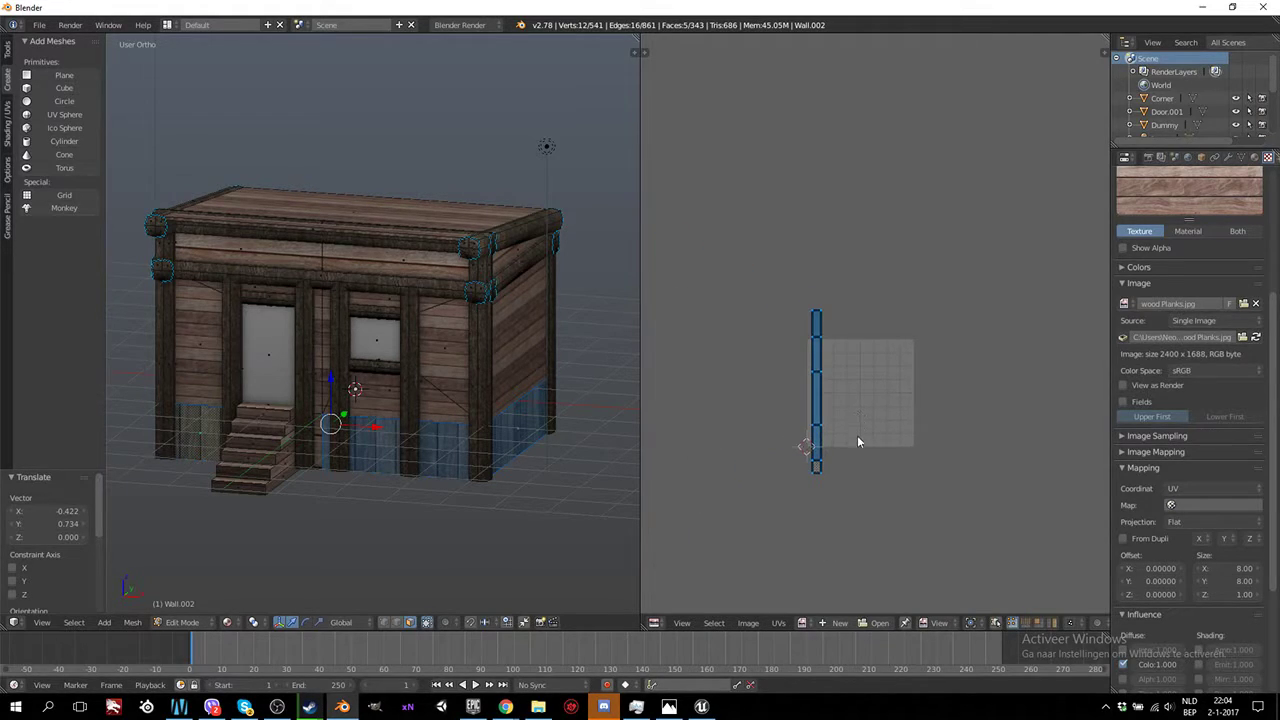
pyautogui.scroll(4, 857, 435)
pyautogui.press('s')
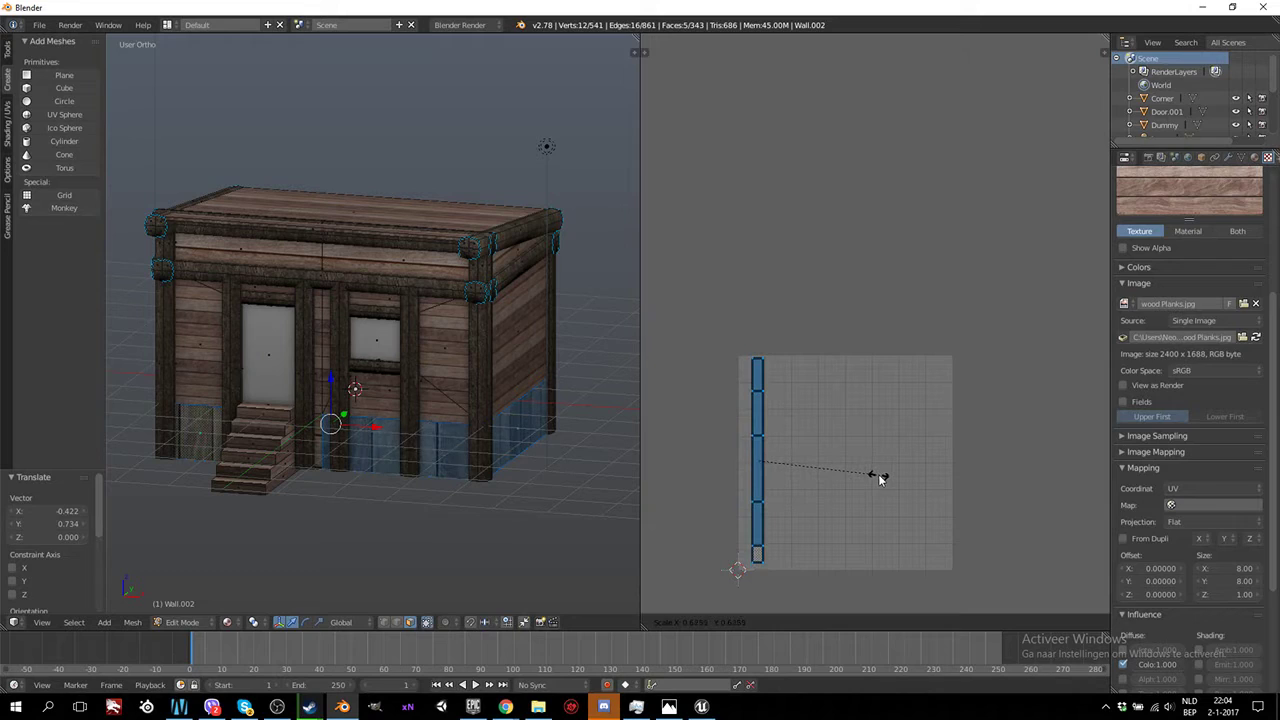
pyautogui.click(878, 474)
pyautogui.press('g')
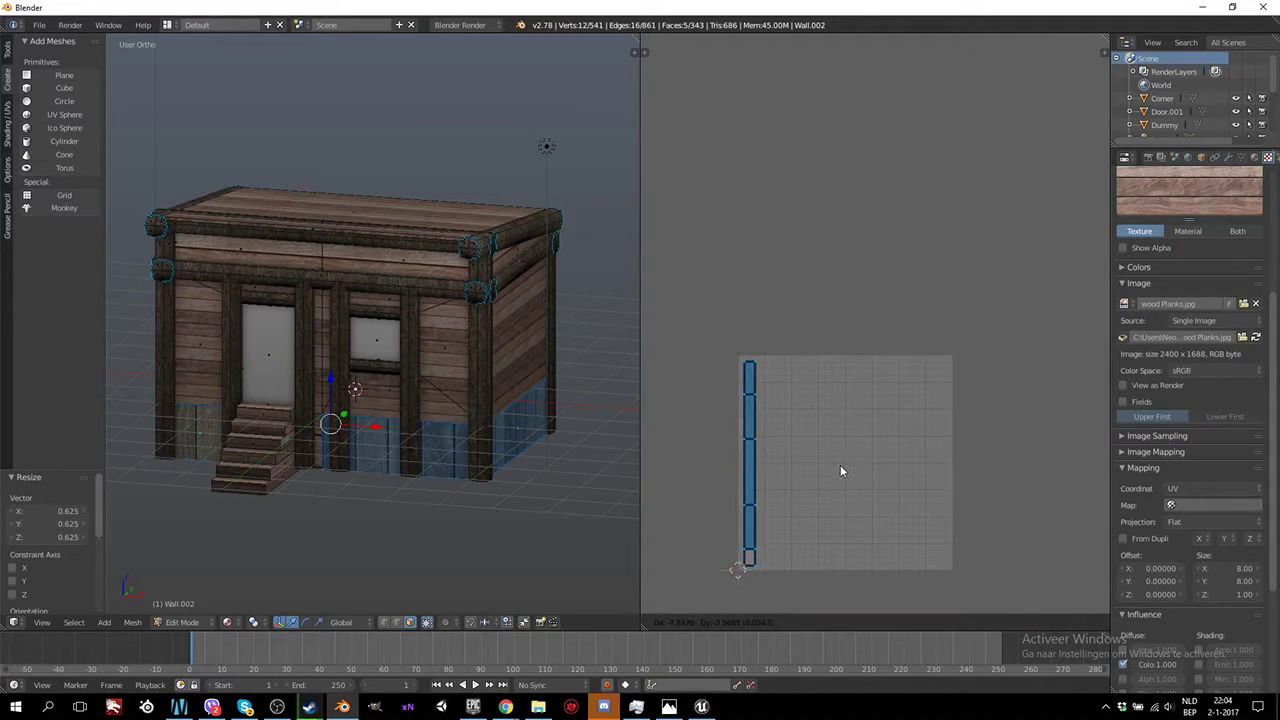
pyautogui.click(840, 464)
# Set the planks texture's tiling Size X and Y to 10
pyautogui.scroll(-2, 1236, 422)
pyautogui.click(1238, 488)
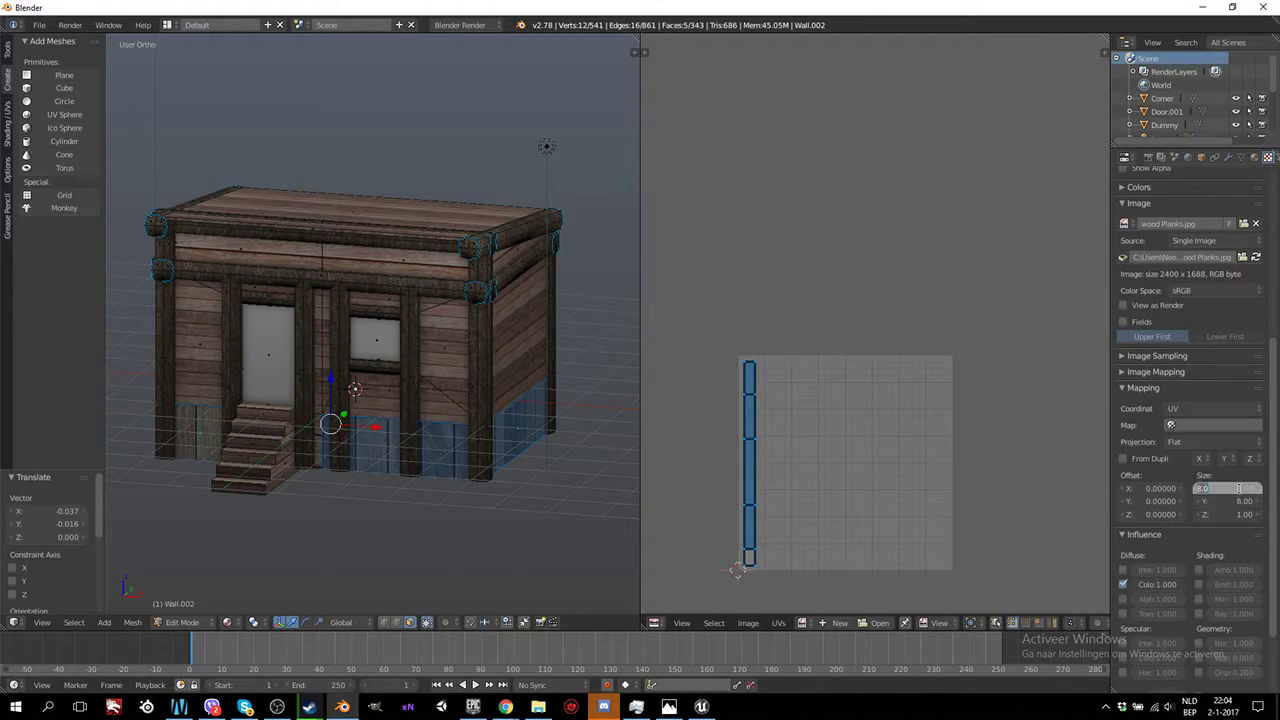
pyautogui.write('10')
pyautogui.click(1234, 502)
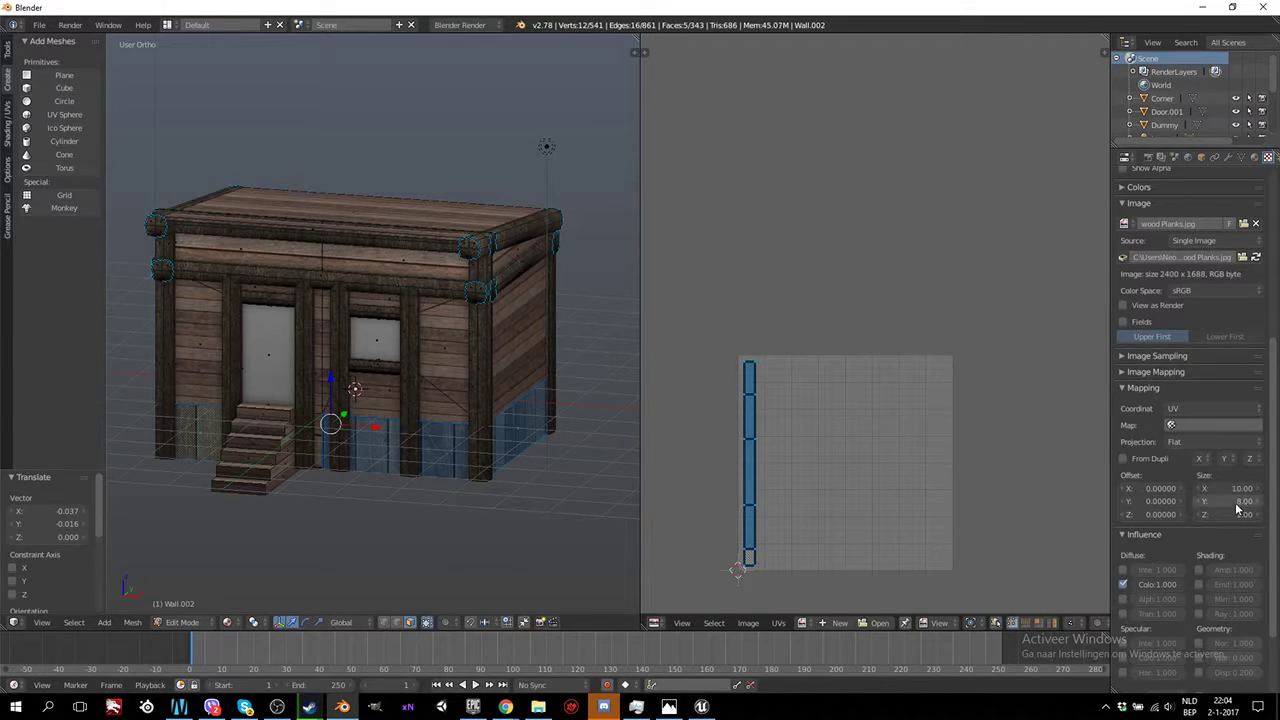
pyautogui.write('10')
pyautogui.press('Return')
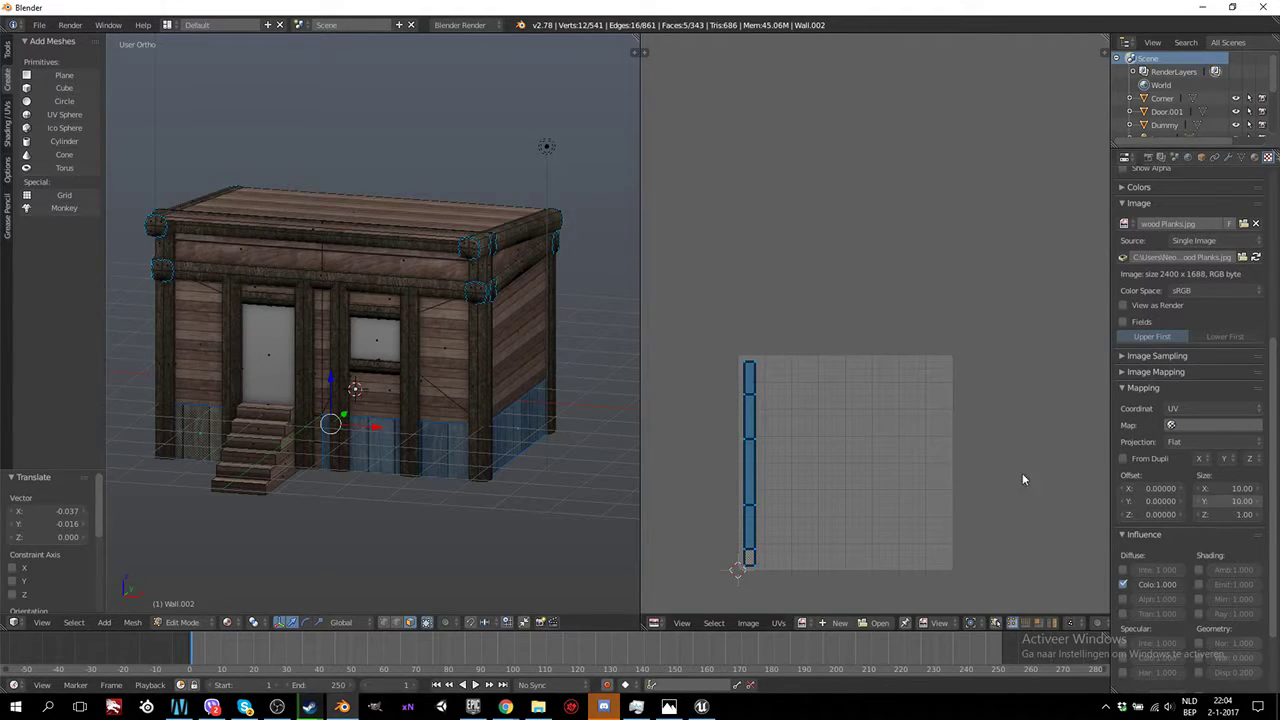
pyautogui.scroll(1, 536, 419)
# Preview the tiling, then select the front top beam faces of the wall mesh
pyautogui.press('Tab')
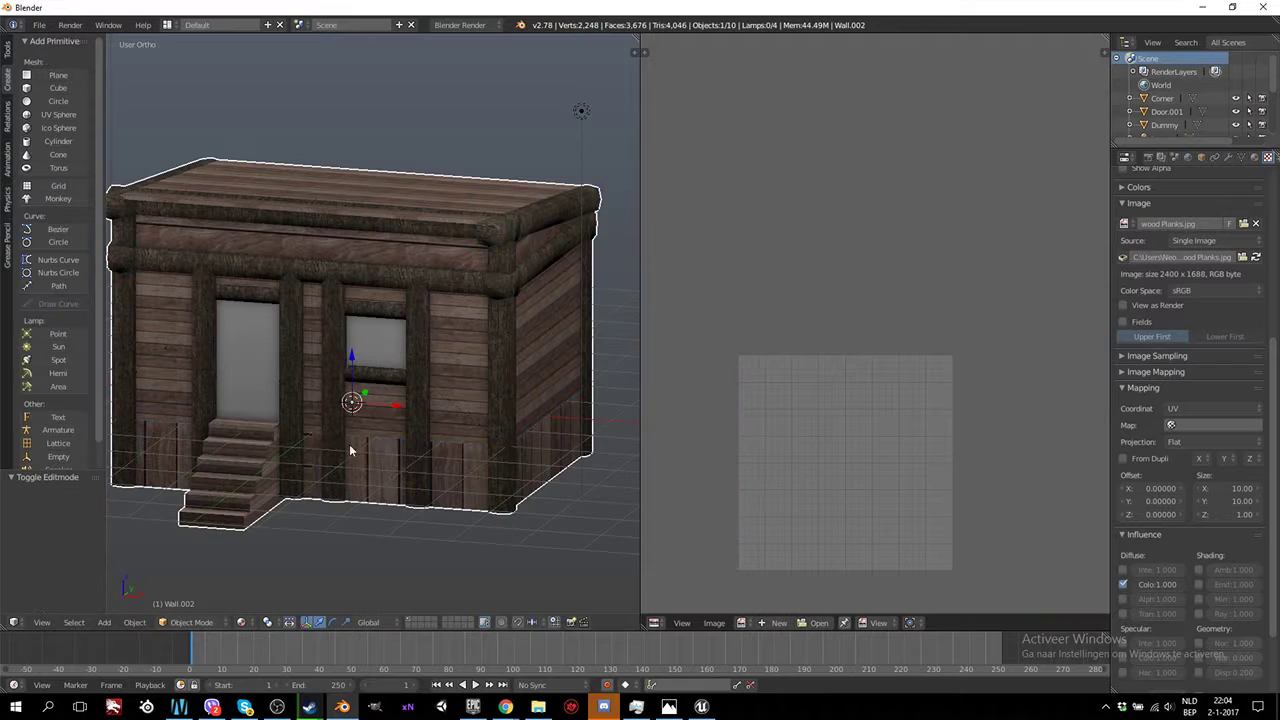
pyautogui.moveTo(349, 444)
pyautogui.mouseDown(button='middle')
pyautogui.moveTo(432, 442)
pyautogui.moveTo(456, 425)
pyautogui.moveTo(509, 435)
pyautogui.moveTo(430, 249)
pyautogui.mouseUp(button='middle')
pyautogui.press('Tab')
pyautogui.click(418, 242)
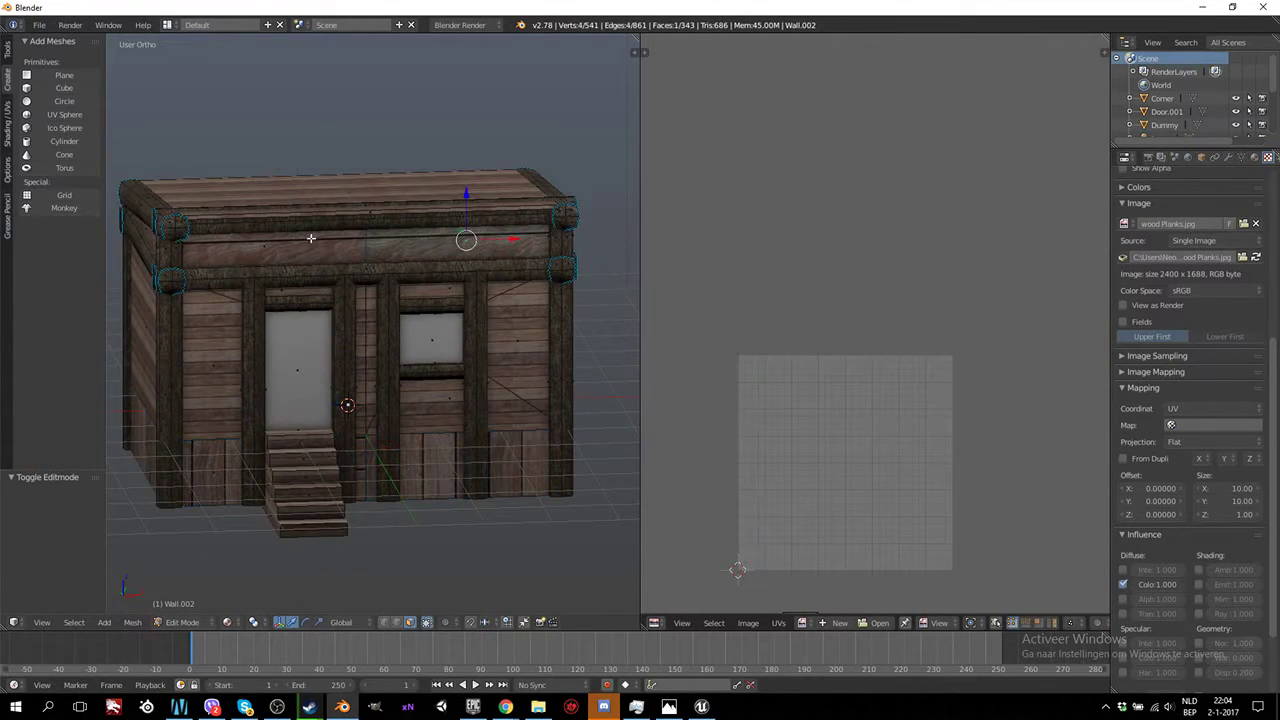
pyautogui.keyDown('shift'); pyautogui.click(310, 240); pyautogui.keyUp('shift')
pyautogui.moveTo(310, 240)
pyautogui.mouseDown(button='middle')
pyautogui.moveTo(330, 260)
pyautogui.moveTo(307, 286)
pyautogui.moveTo(457, 286)
pyautogui.moveTo(414, 274)
pyautogui.moveTo(549, 365)
pyautogui.mouseUp(button='middle')
pyautogui.keyDown('shift'); pyautogui.click(415, 262); pyautogui.keyUp('shift')
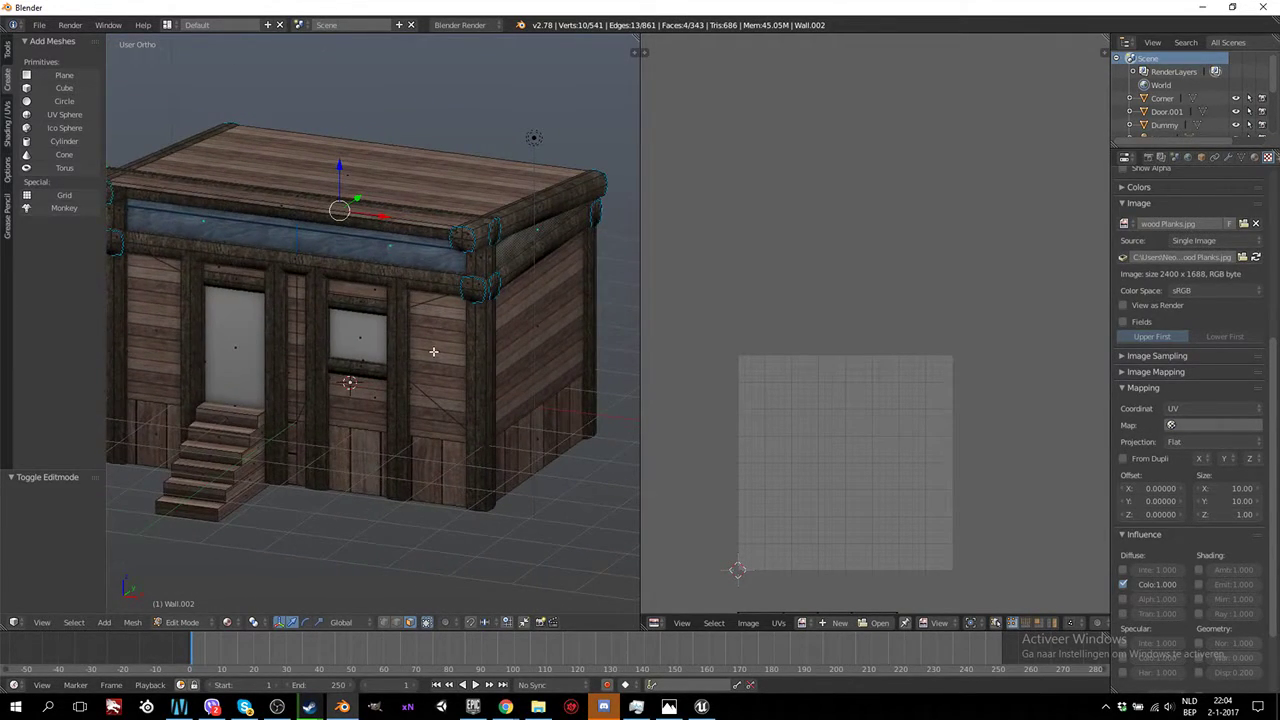
pyautogui.moveTo(433, 351); pyautogui.dragTo(460, 350, button='middle')
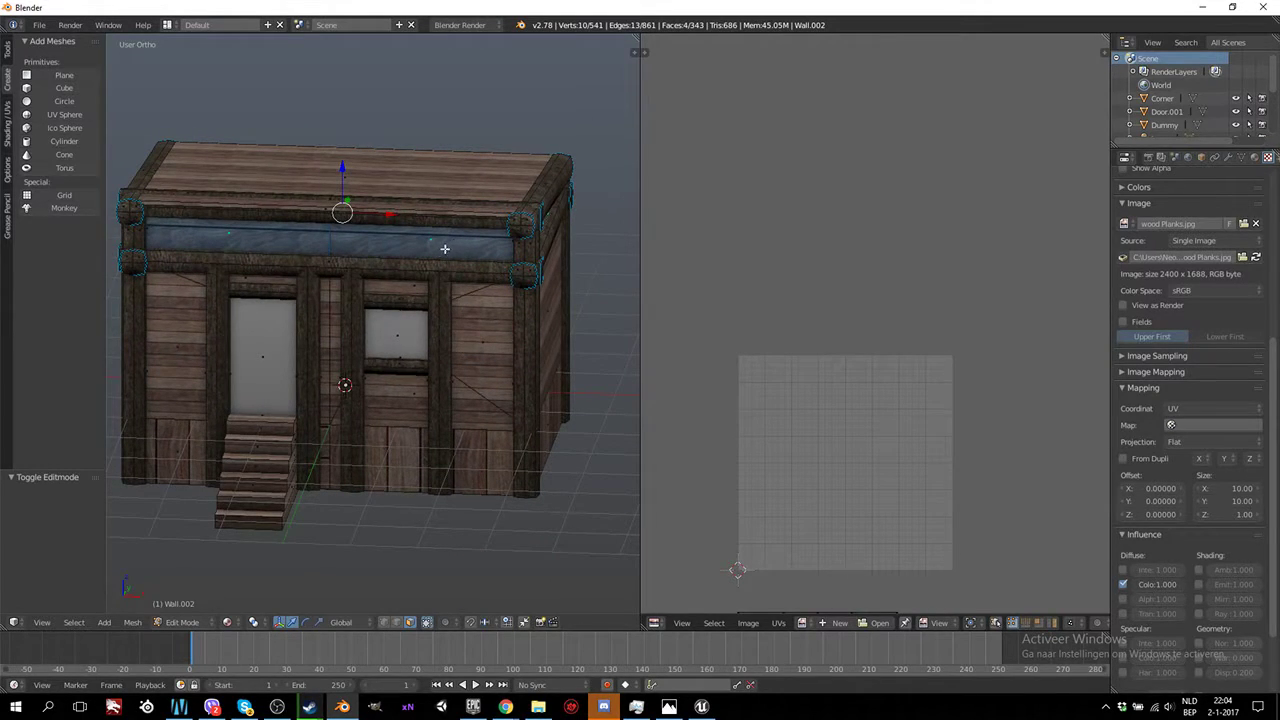
pyautogui.scroll(-1, 766, 457)
pyautogui.scroll(-3, 820, 463)
pyautogui.scroll(2, 760, 450)
# Box-select the long beam UV island, rotate it 90° and move it onto the plank column
pyautogui.press('a')
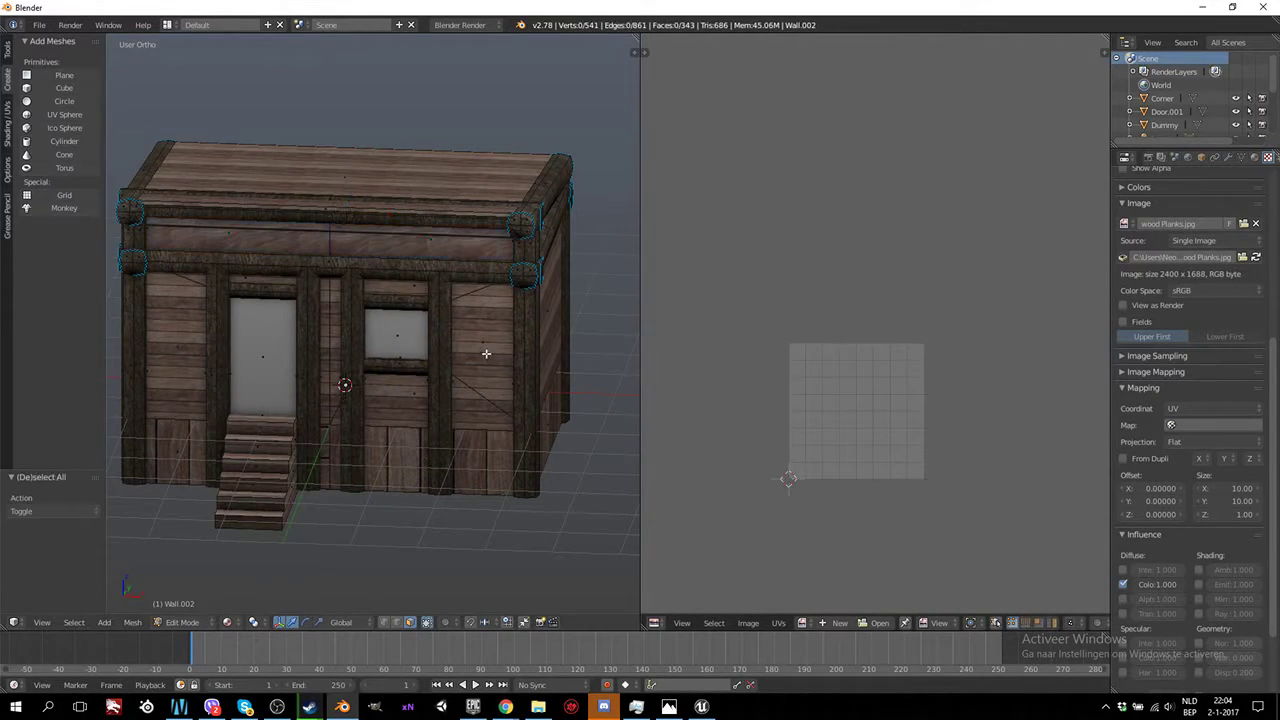
pyautogui.press('a')
pyautogui.scroll(1, 785, 457)
pyautogui.scroll(2, 894, 451)
pyautogui.scroll(1, 890, 488)
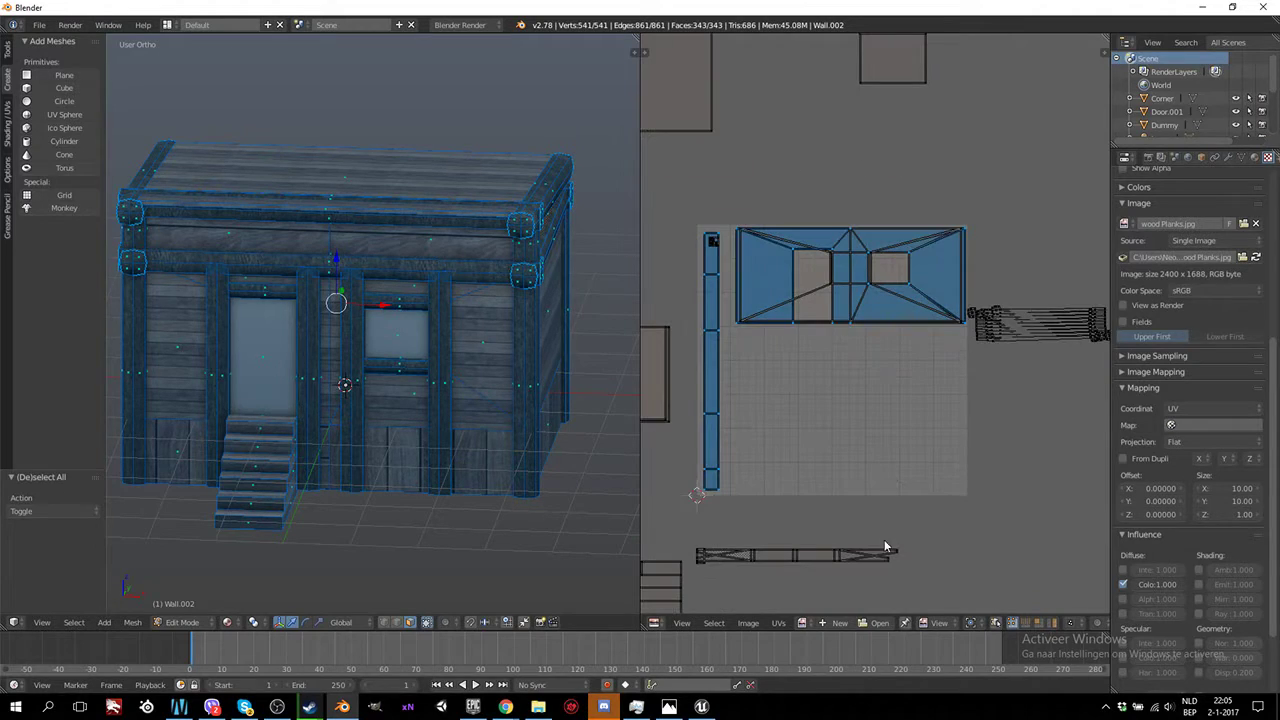
pyautogui.press('a')
pyautogui.press('b')
pyautogui.moveTo(911, 537); pyautogui.dragTo(686, 582)
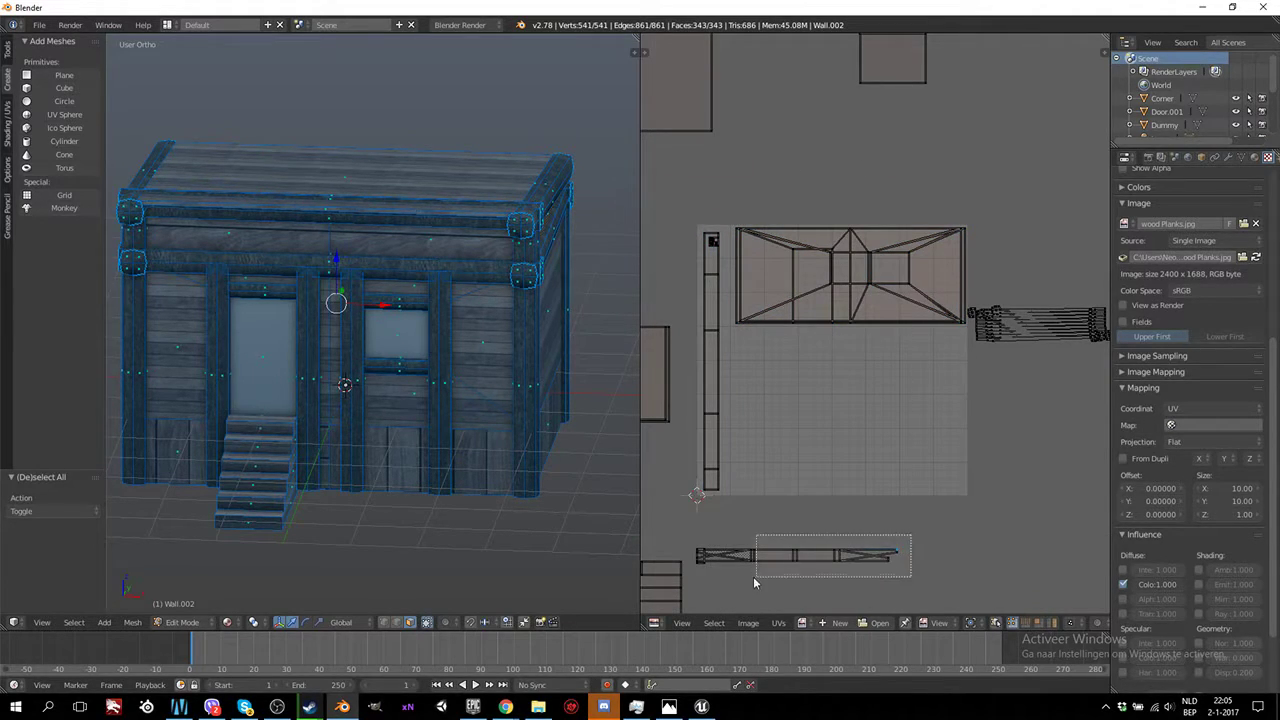
pyautogui.write('r')
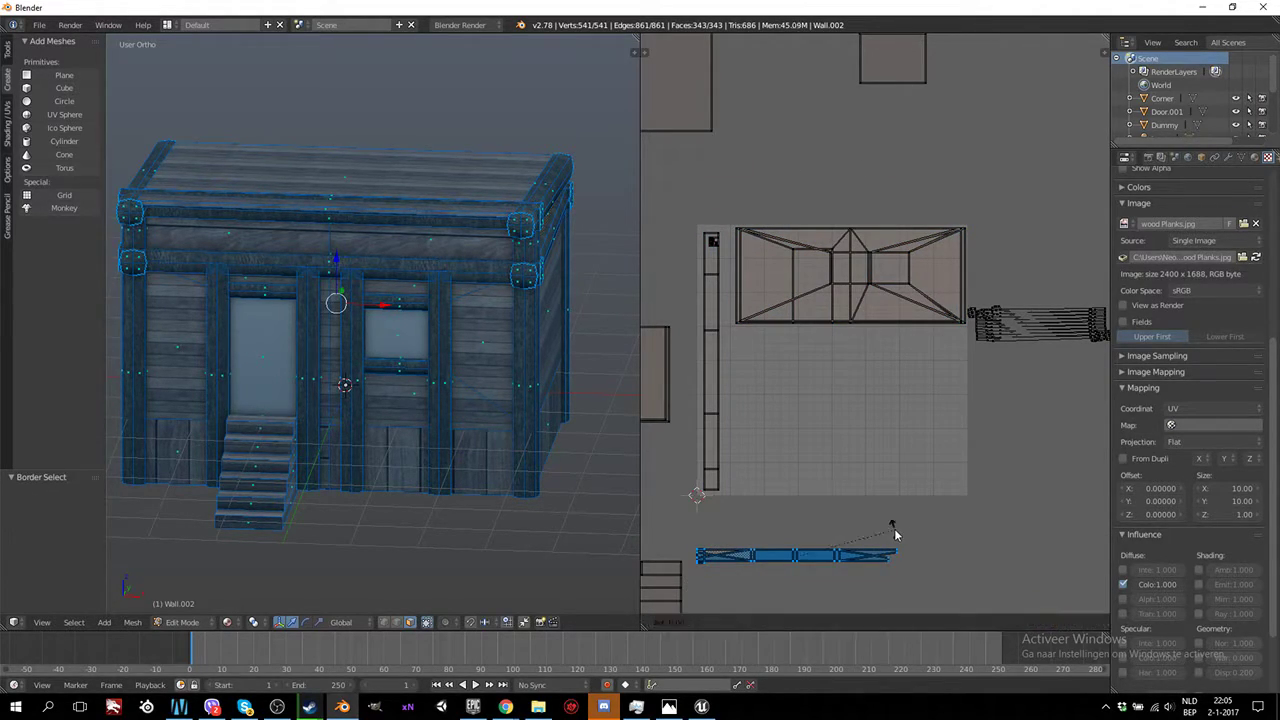
pyautogui.write('90')
pyautogui.press('Return')
pyautogui.press('g')
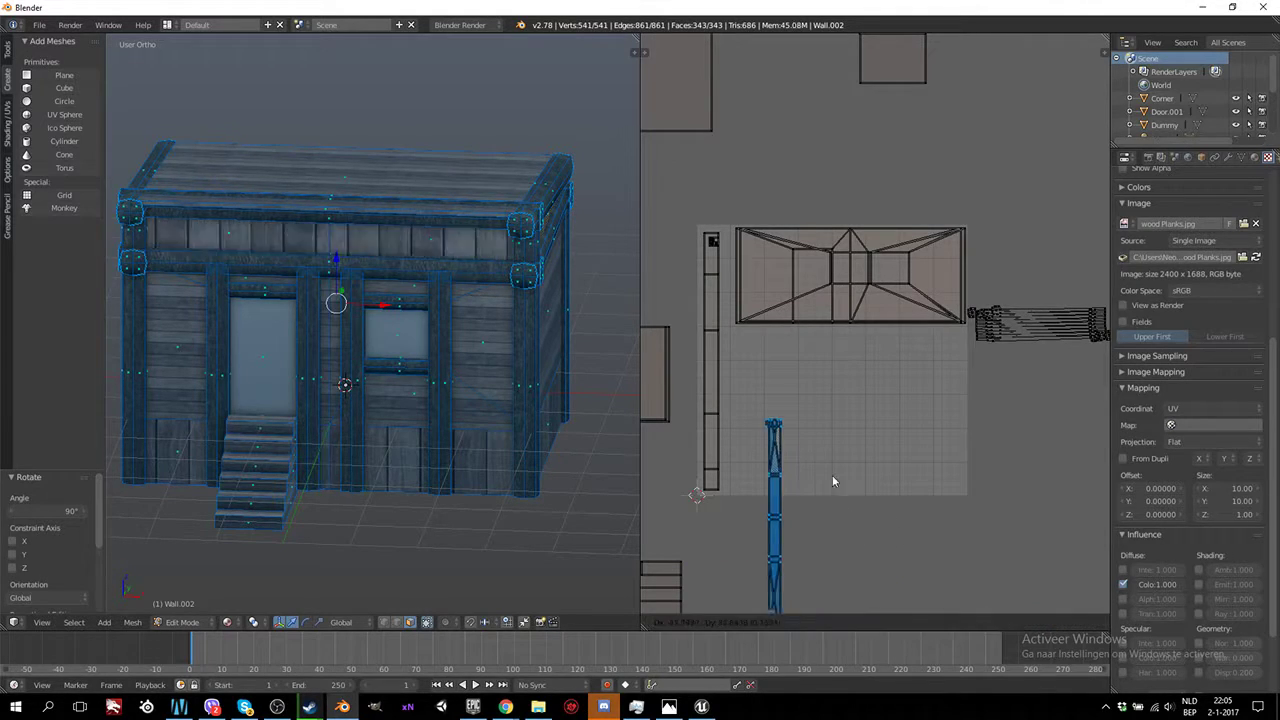
pyautogui.click(781, 346)
pyautogui.press('Tab')
pyautogui.moveTo(349, 380); pyautogui.dragTo(403, 380, button='middle')
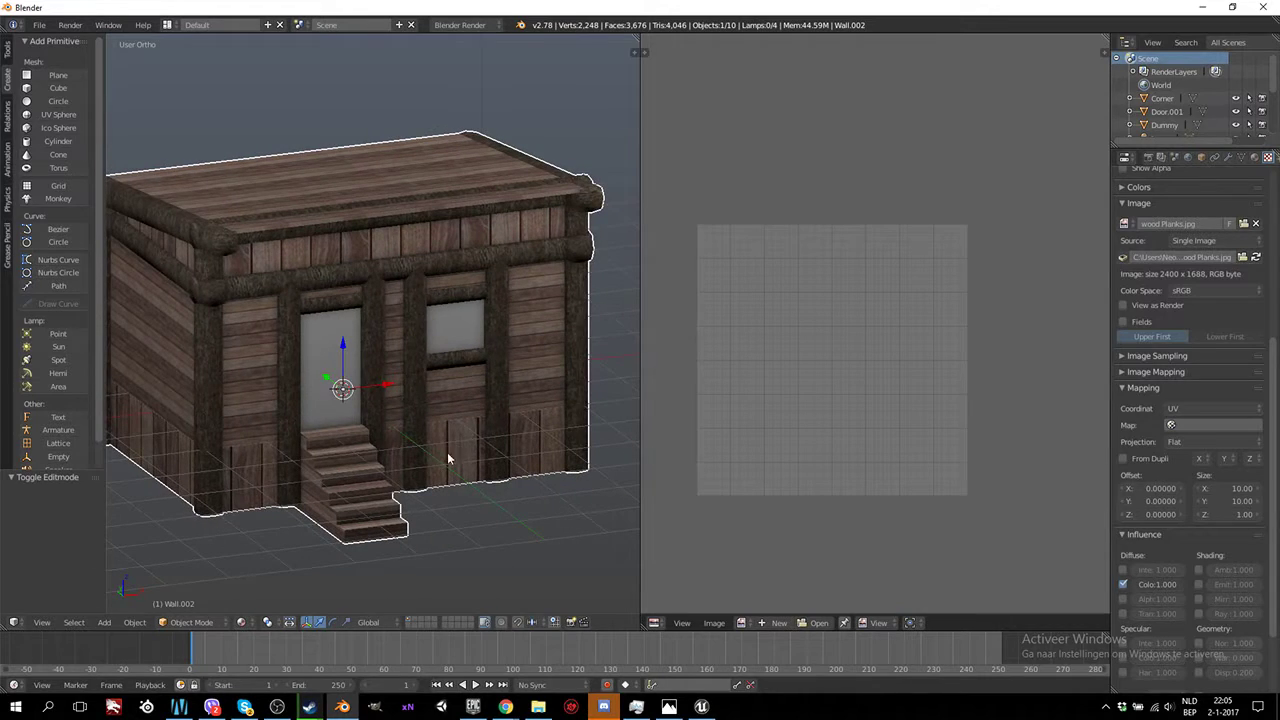
# Box-select the large roof UV island and try scaling it, cancelling the attempt
pyautogui.moveTo(448, 458); pyautogui.dragTo(438, 429, button='middle')
pyautogui.scroll(-5, 440, 400)
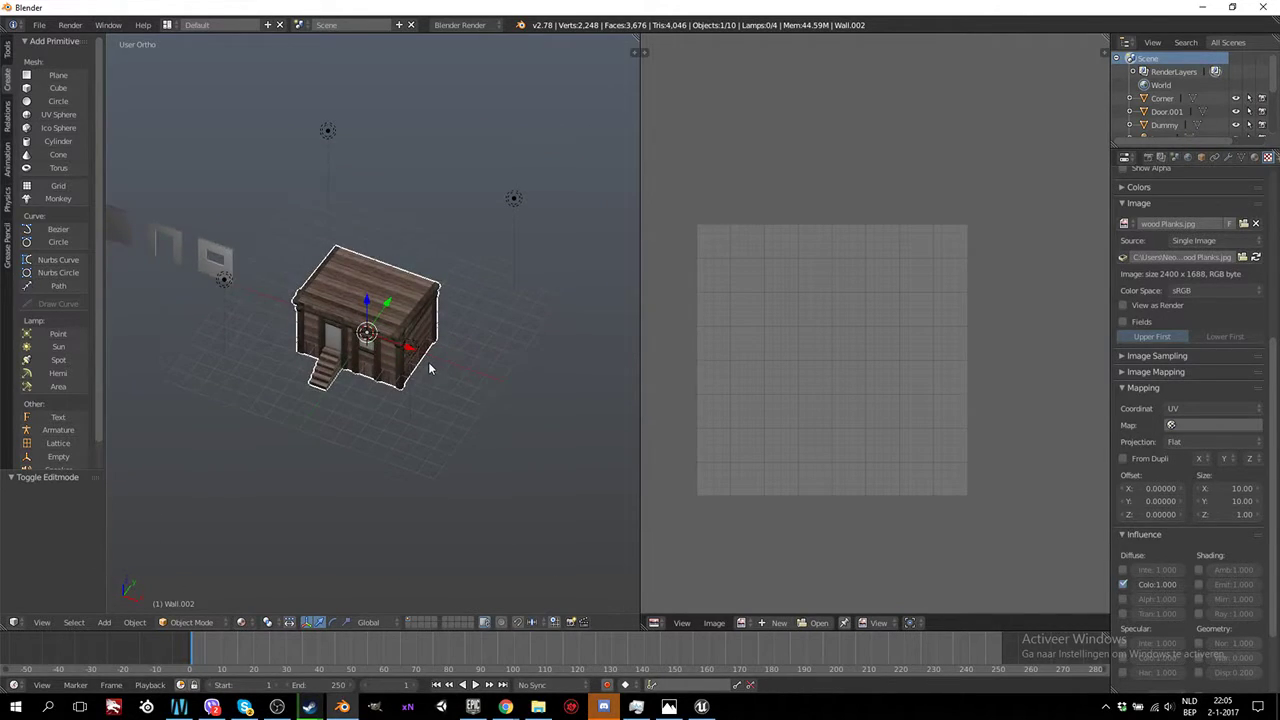
pyautogui.scroll(2, 392, 350)
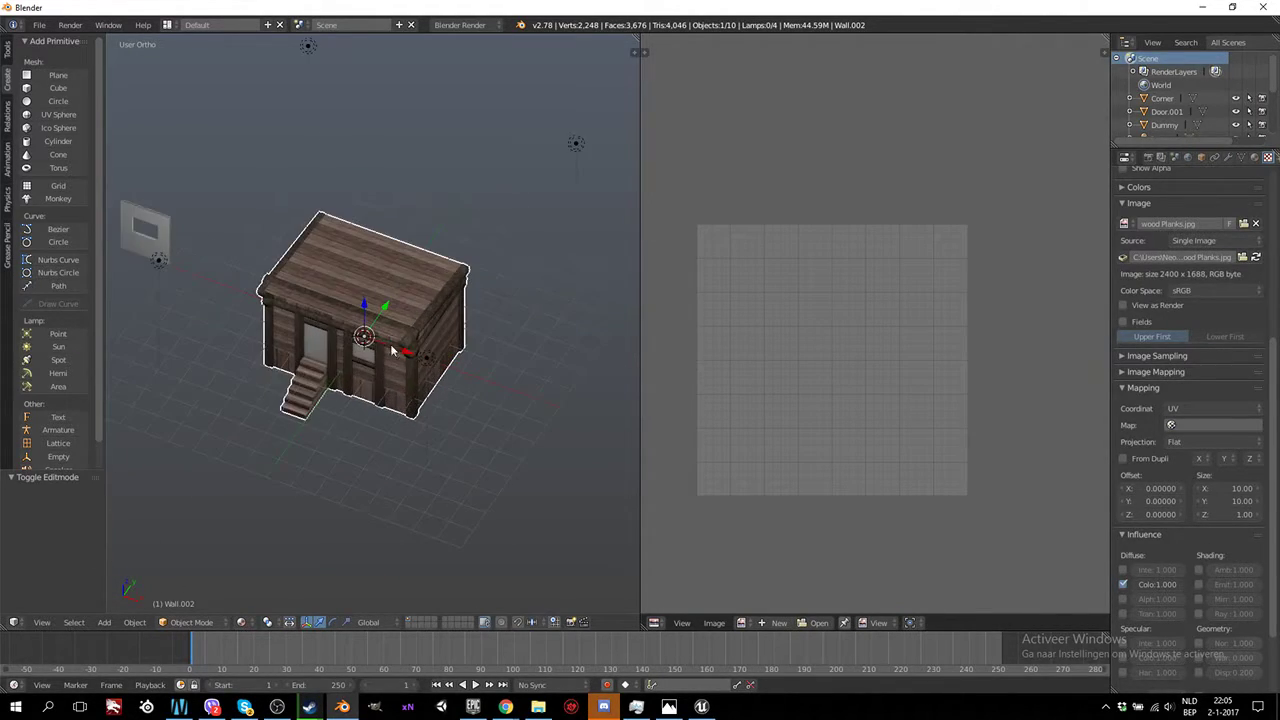
pyautogui.moveTo(407, 418); pyautogui.dragTo(420, 374, button='middle')
pyautogui.scroll(2, 420, 377)
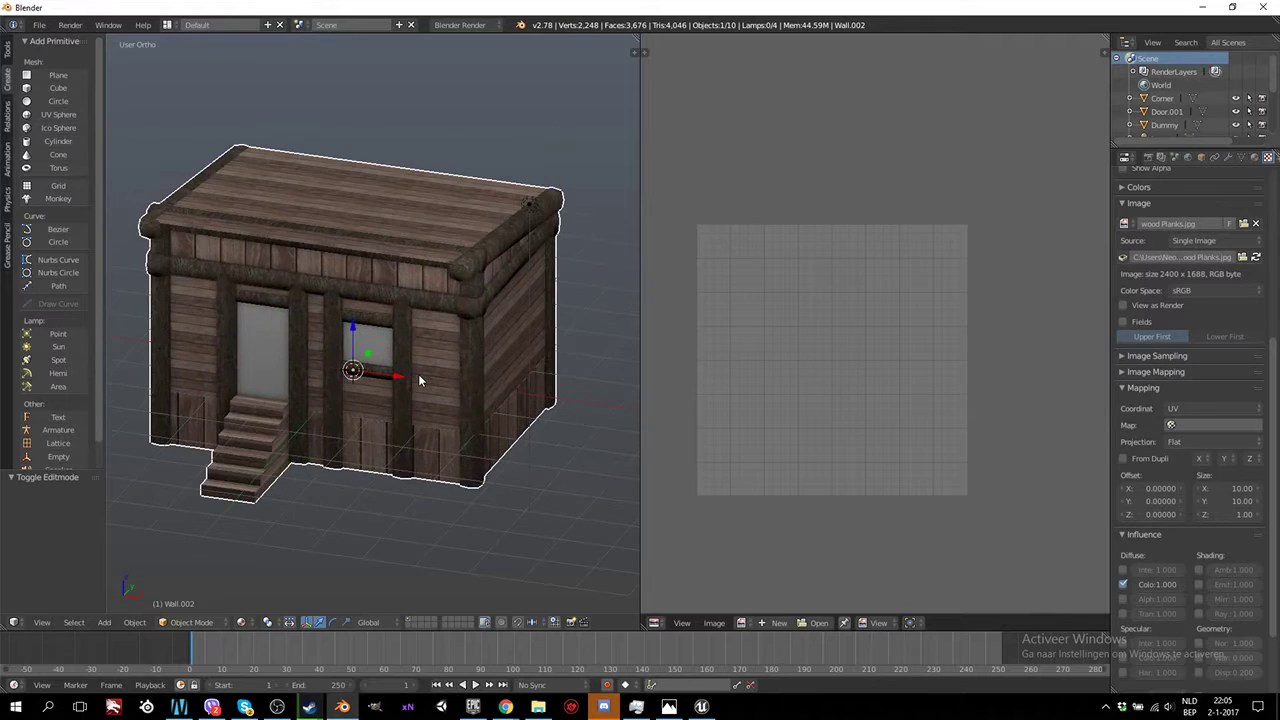
pyautogui.press('Tab')
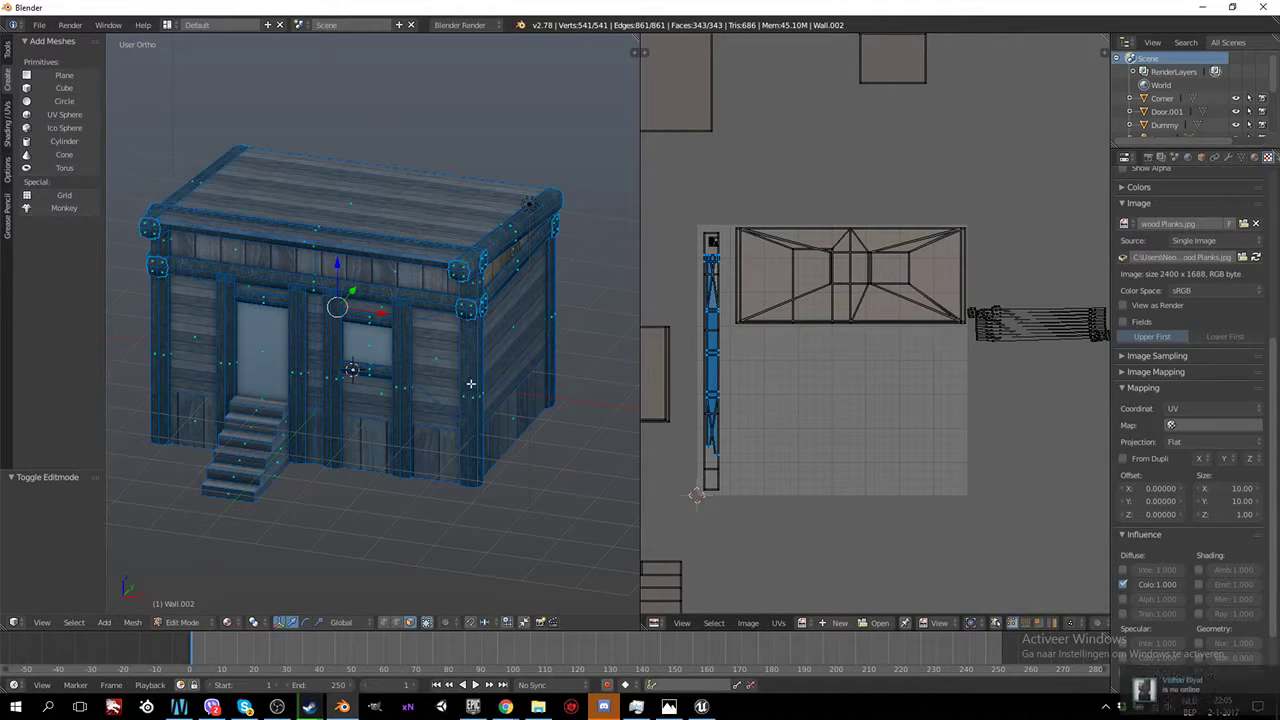
pyautogui.press('a')
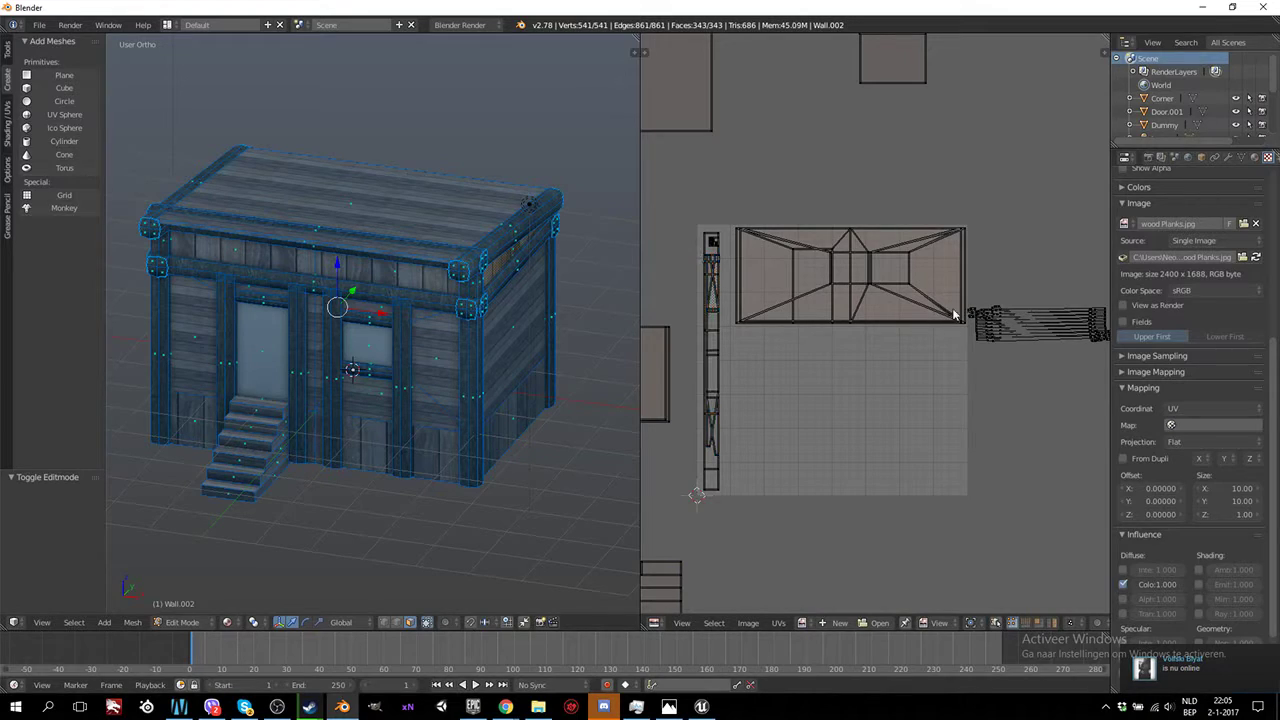
pyautogui.press('b')
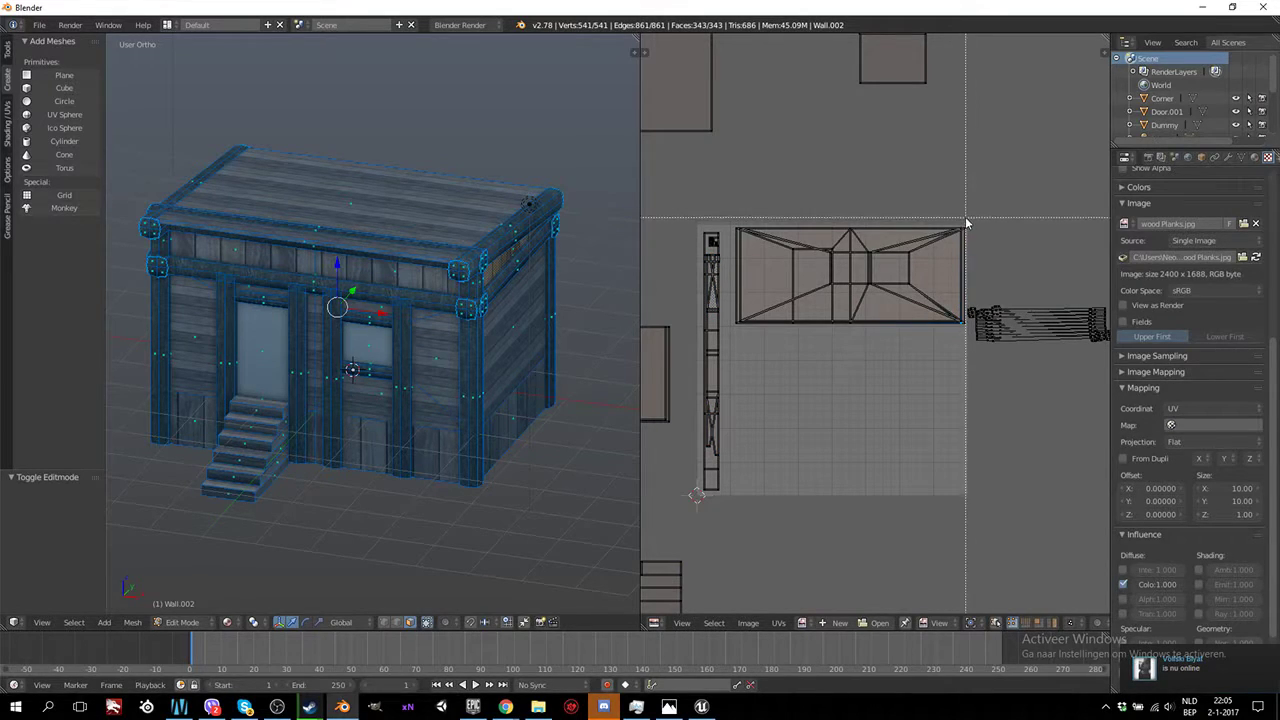
pyautogui.moveTo(966, 216)
pyautogui.mouseDown()
pyautogui.moveTo(821, 374)
pyautogui.moveTo(736, 337)
pyautogui.mouseUp()
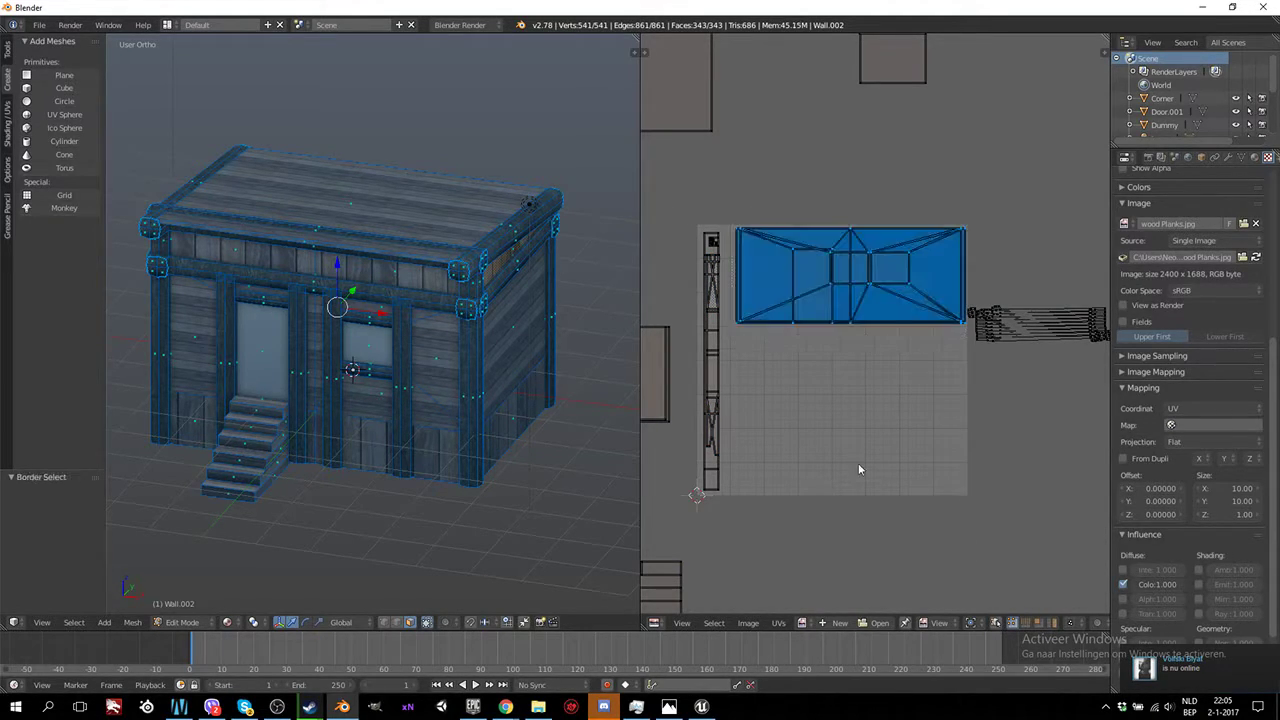
pyautogui.press('s')
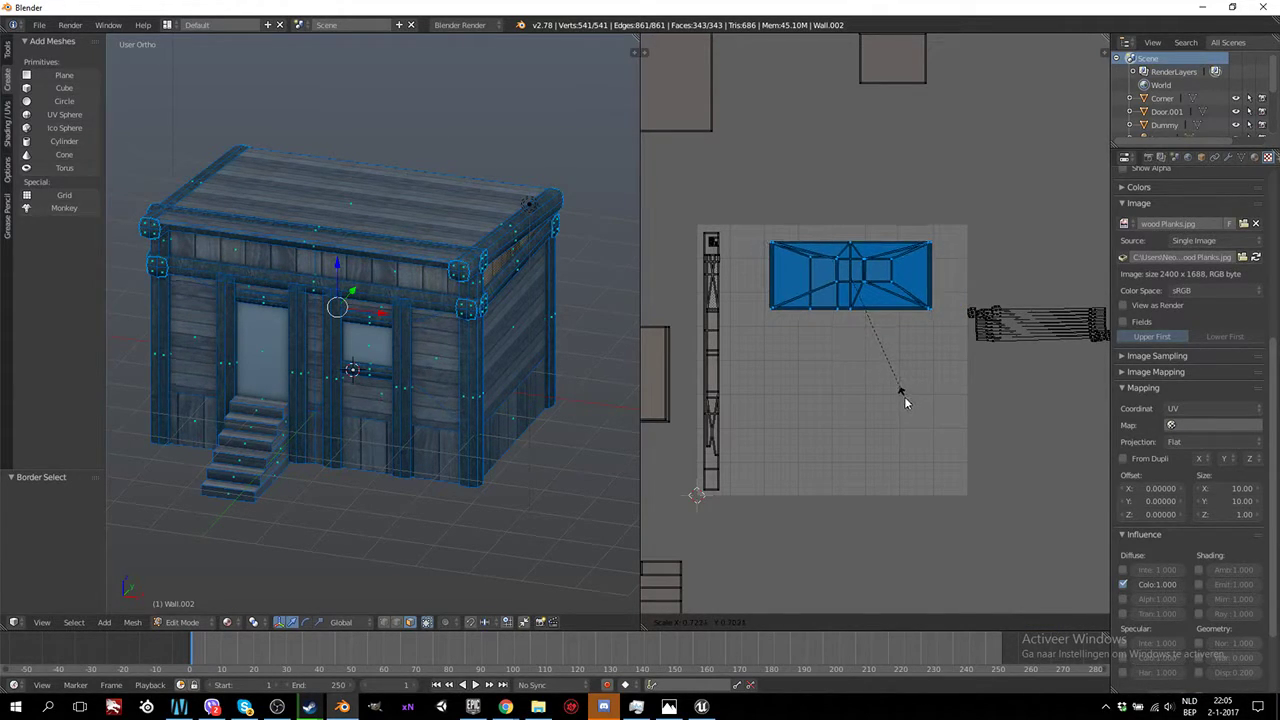
pyautogui.rightClick(904, 398)
pyautogui.scroll(-5, 860, 457)
pyautogui.scroll(3, 858, 460)
pyautogui.scroll(-2, 797, 437)
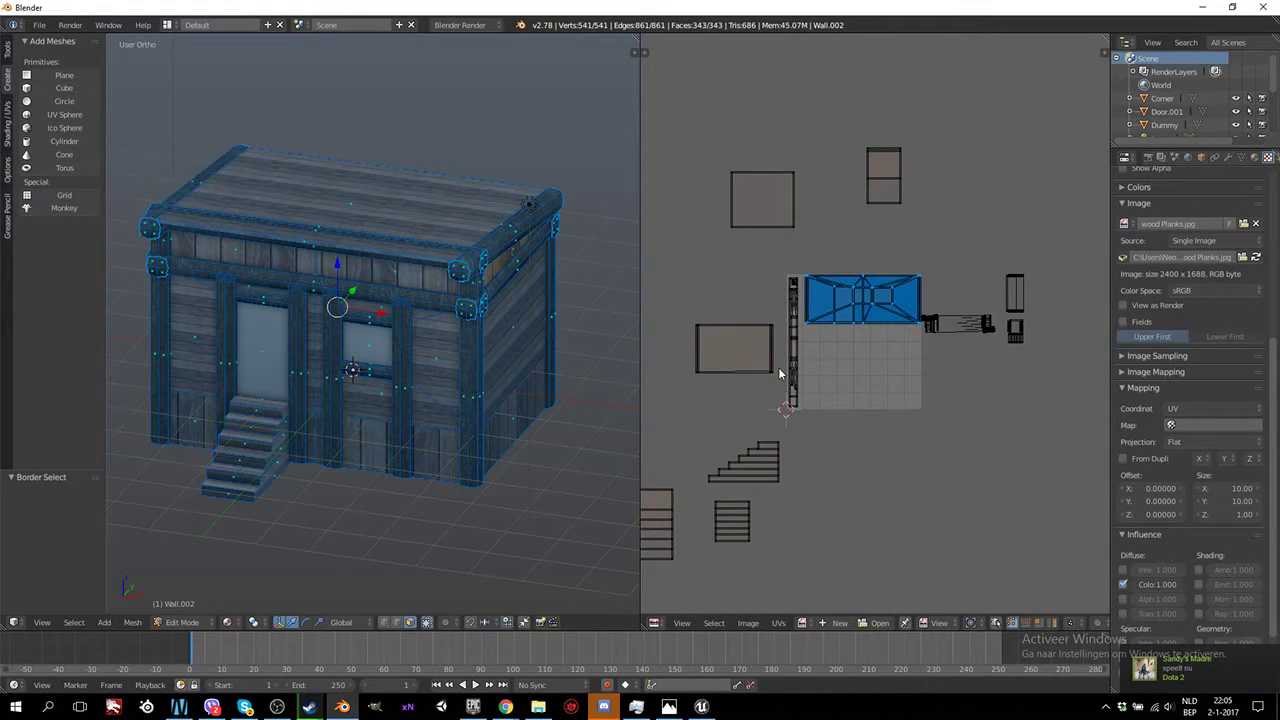
# Add the small rectangular island and scale both islands to 0.8, then shrink slightly more
pyautogui.press('b')
pyautogui.moveTo(782, 294); pyautogui.dragTo(678, 436)
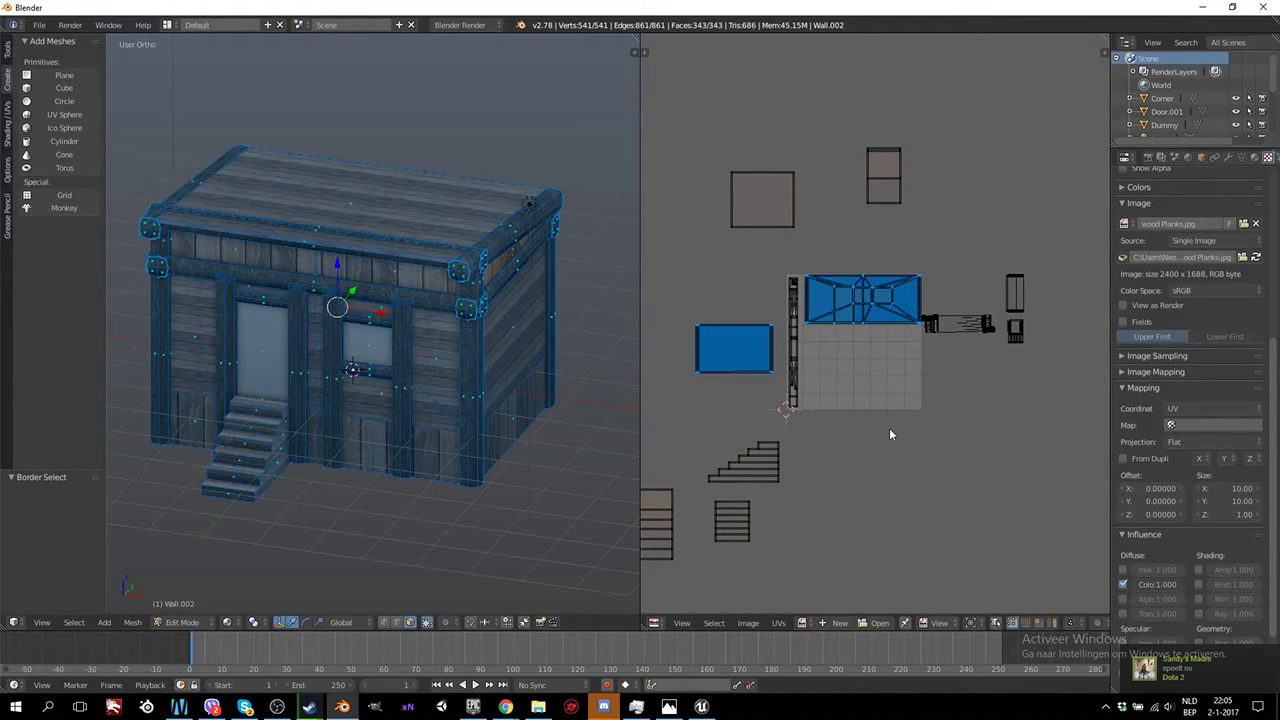
pyautogui.write('s0.8')
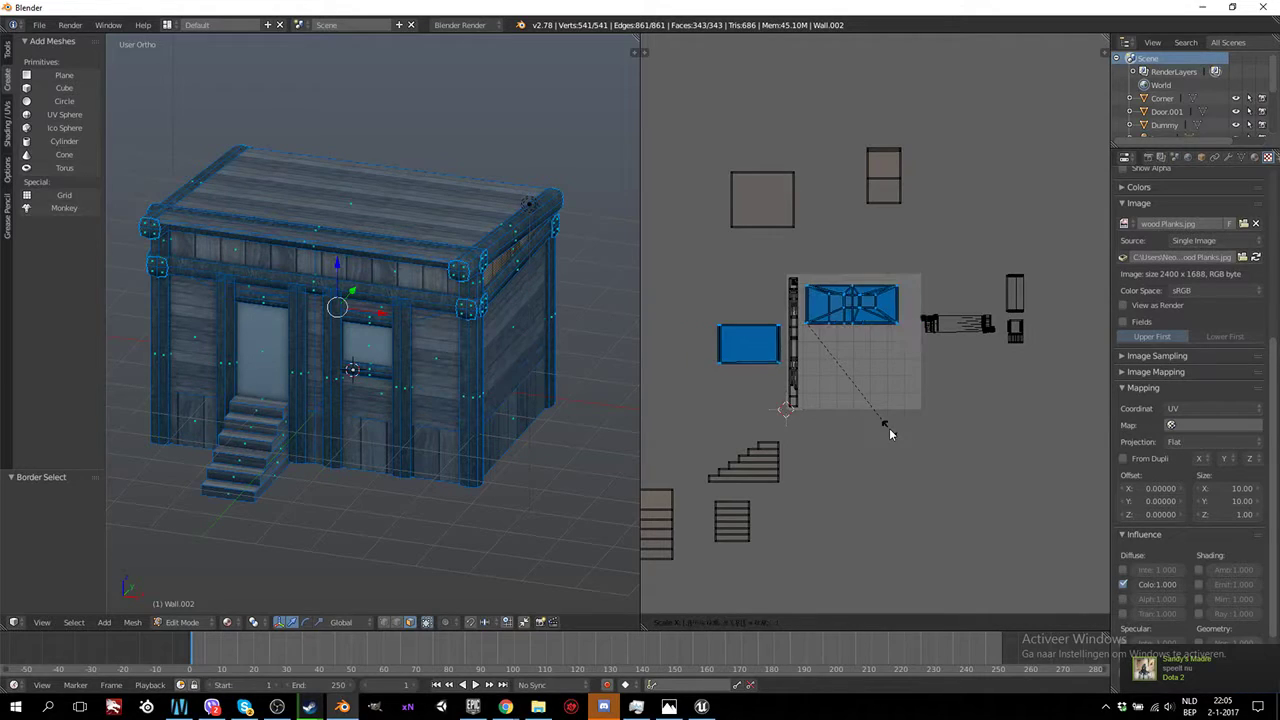
pyautogui.press('Return')
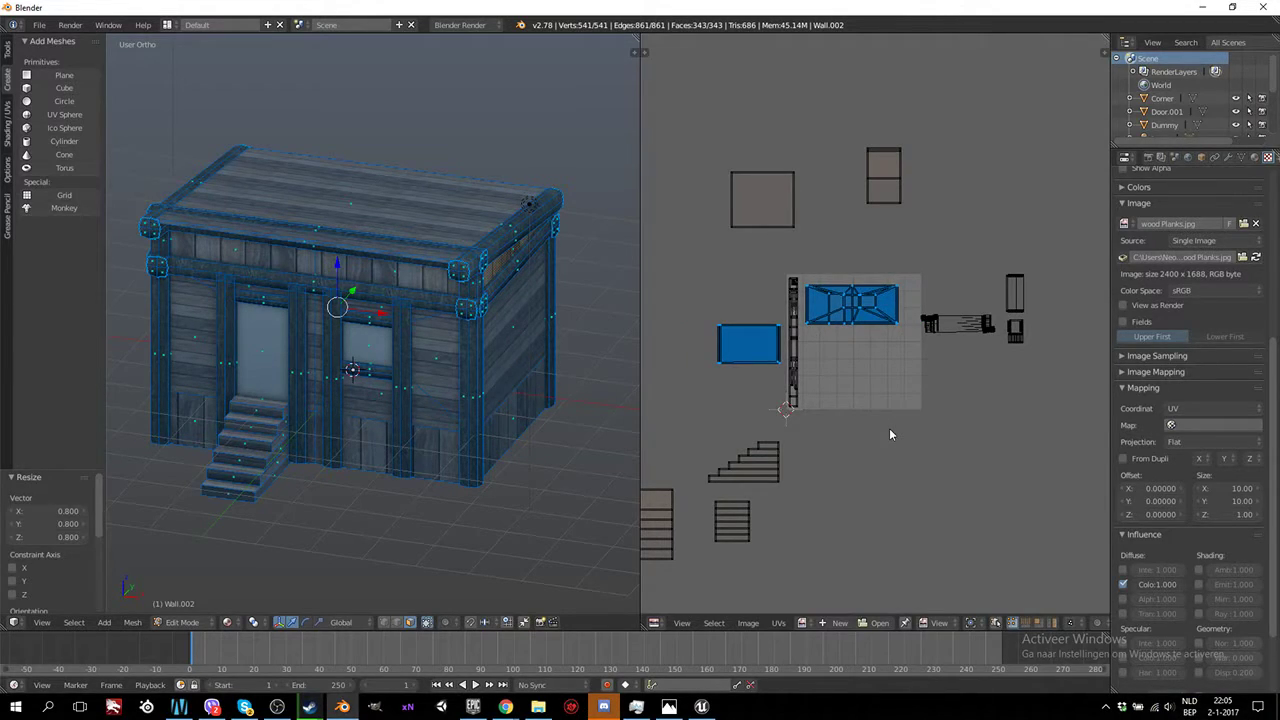
pyautogui.press('s')
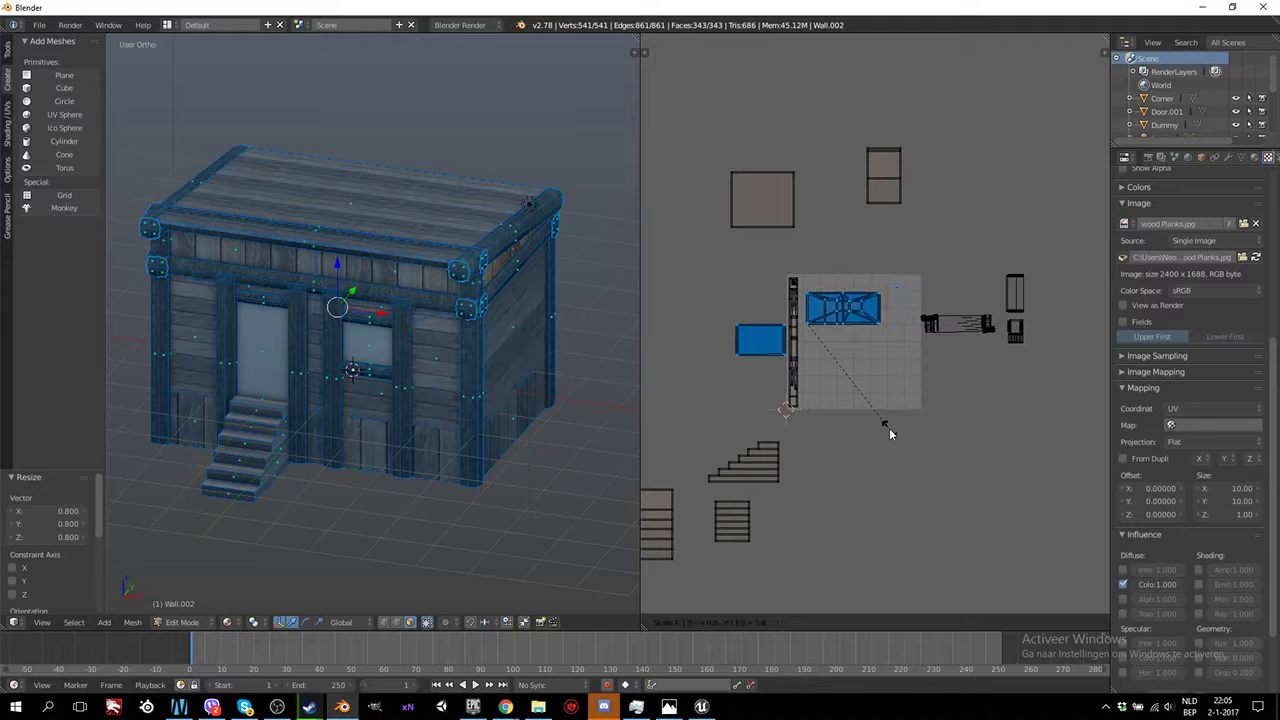
pyautogui.press('Return')
pyautogui.press('Tab')
# Box-select the left rectangular wall island, move it up, and check it from the front view
pyautogui.scroll(4, 434, 386)
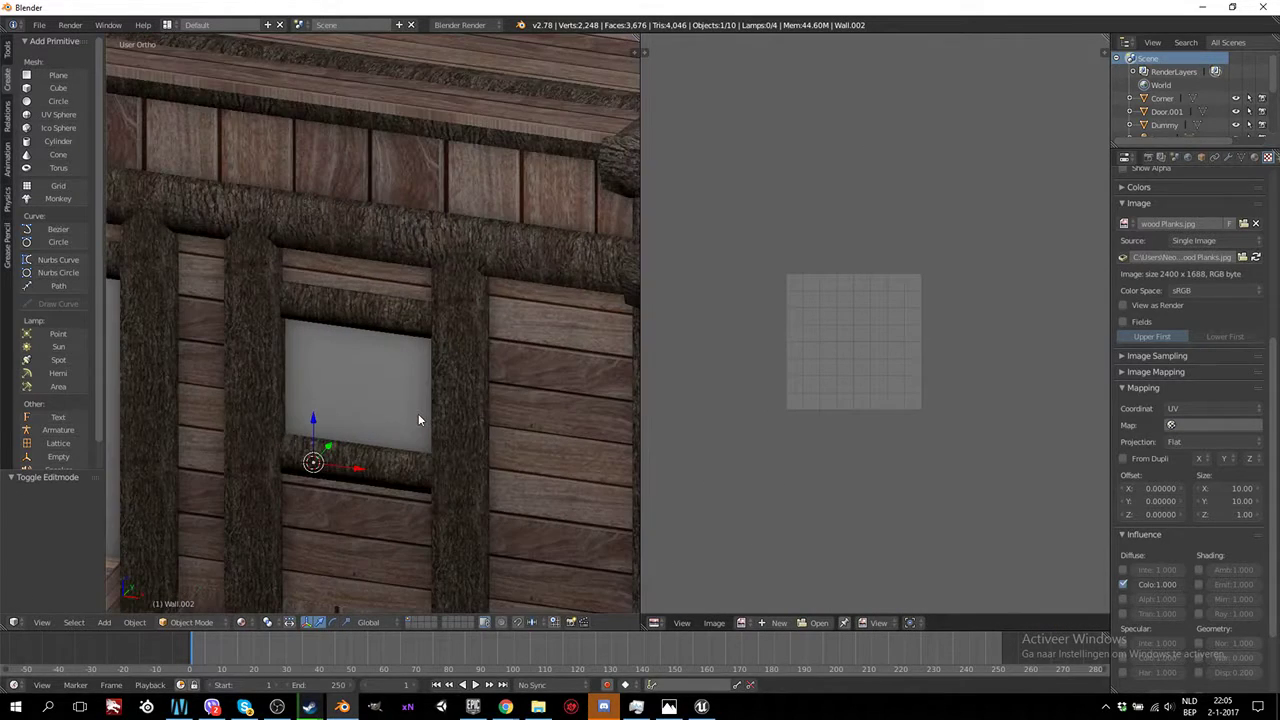
pyautogui.scroll(-3, 418, 413)
pyautogui.press('Tab')
pyautogui.scroll(2, 548, 399)
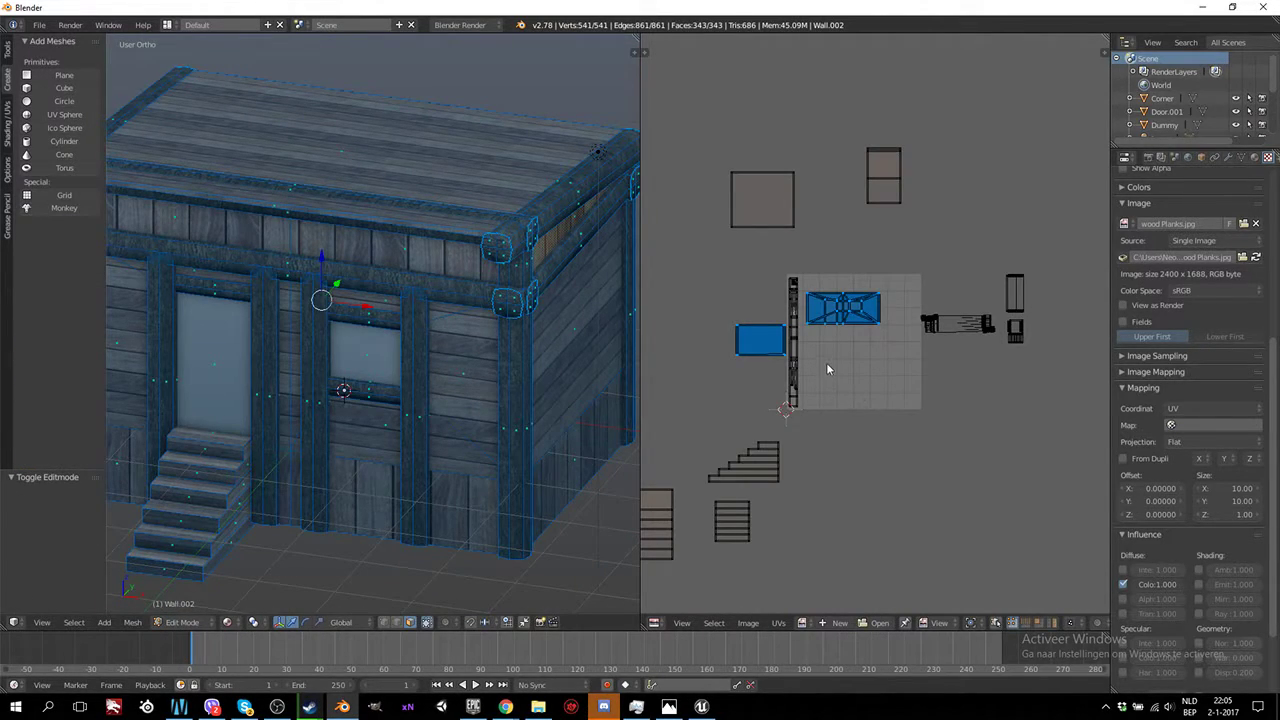
pyautogui.scroll(2, 826, 369)
pyautogui.moveTo(803, 351); pyautogui.dragTo(847, 399, button='middle')
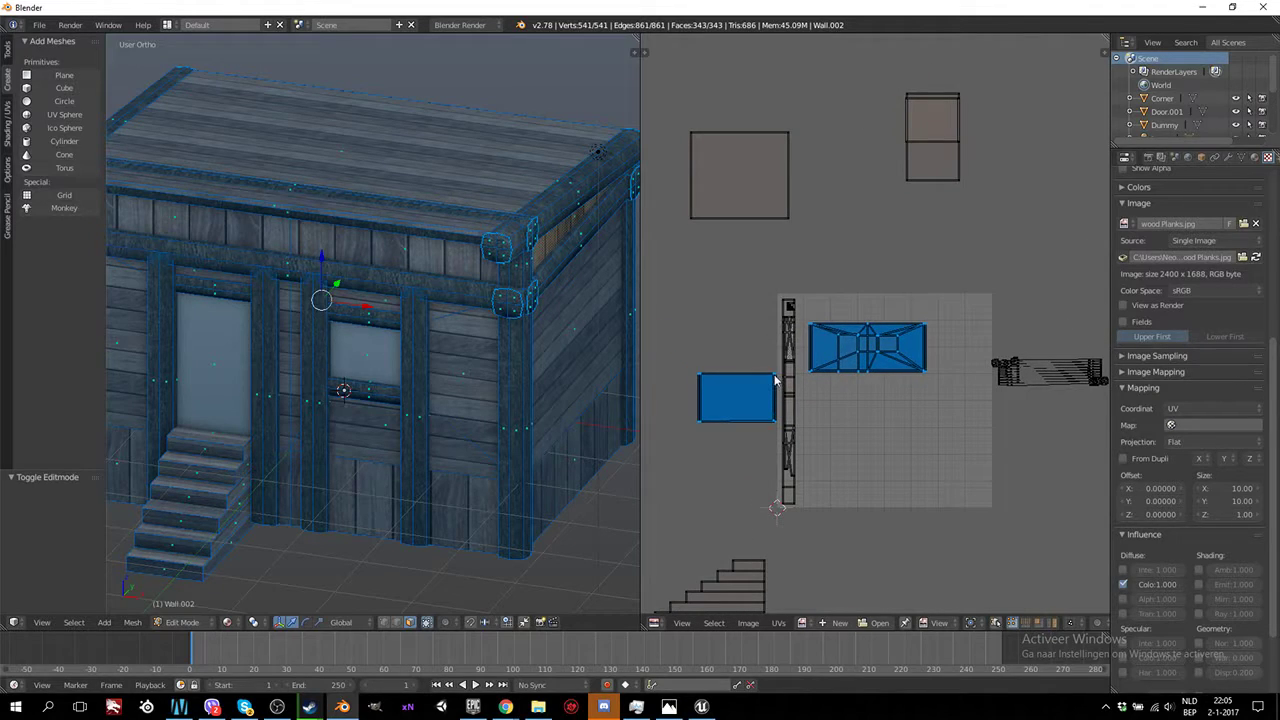
pyautogui.press('a')
pyautogui.press('b')
pyautogui.moveTo(780, 356); pyautogui.dragTo(673, 460)
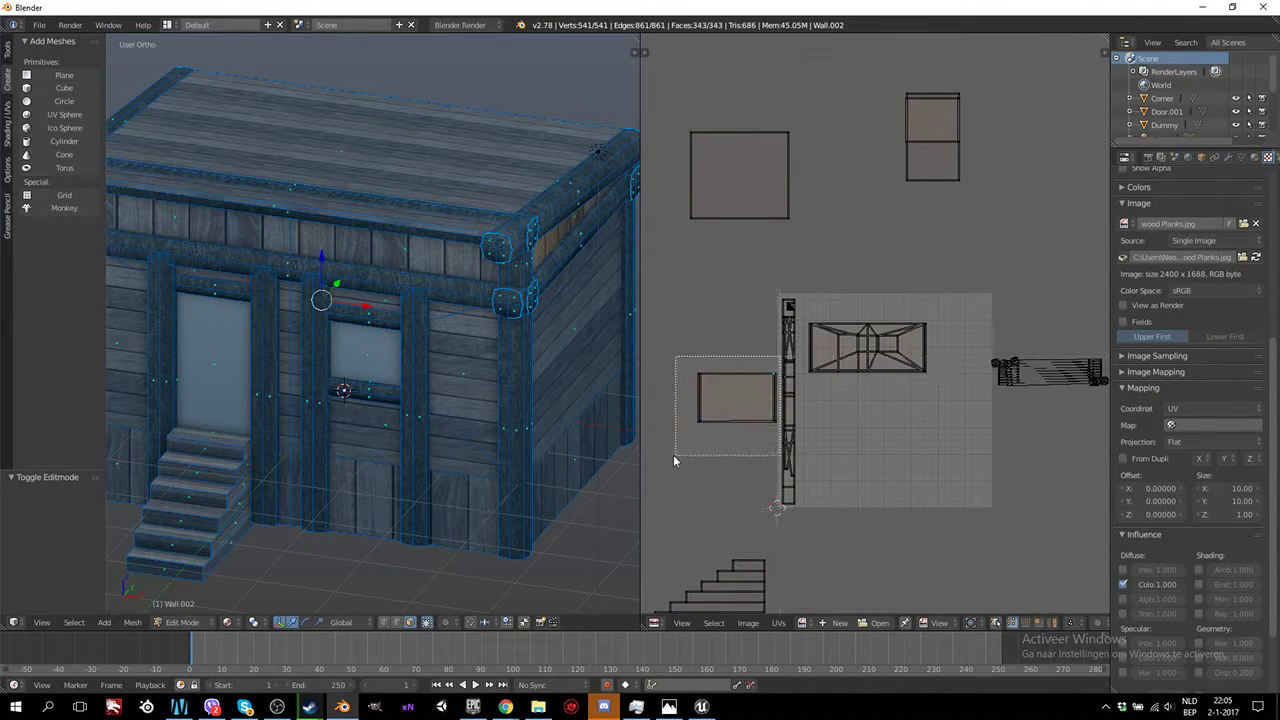
pyautogui.press('g')
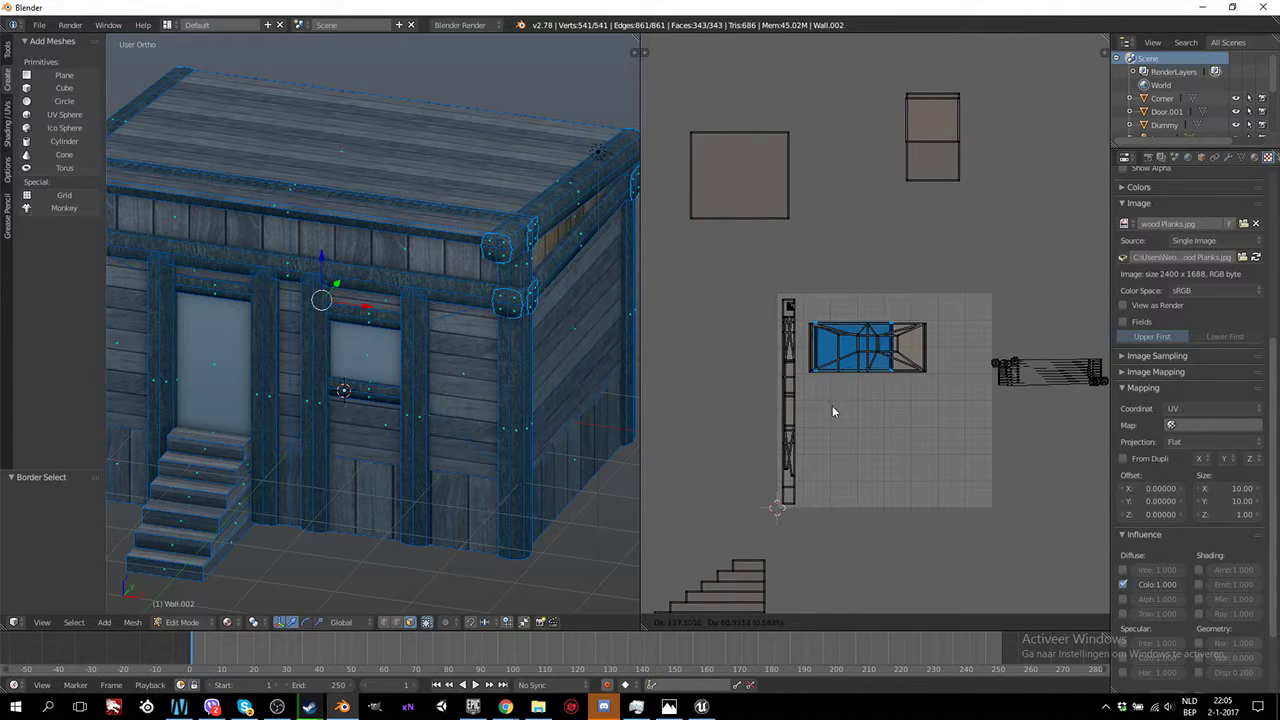
pyautogui.click(828, 407)
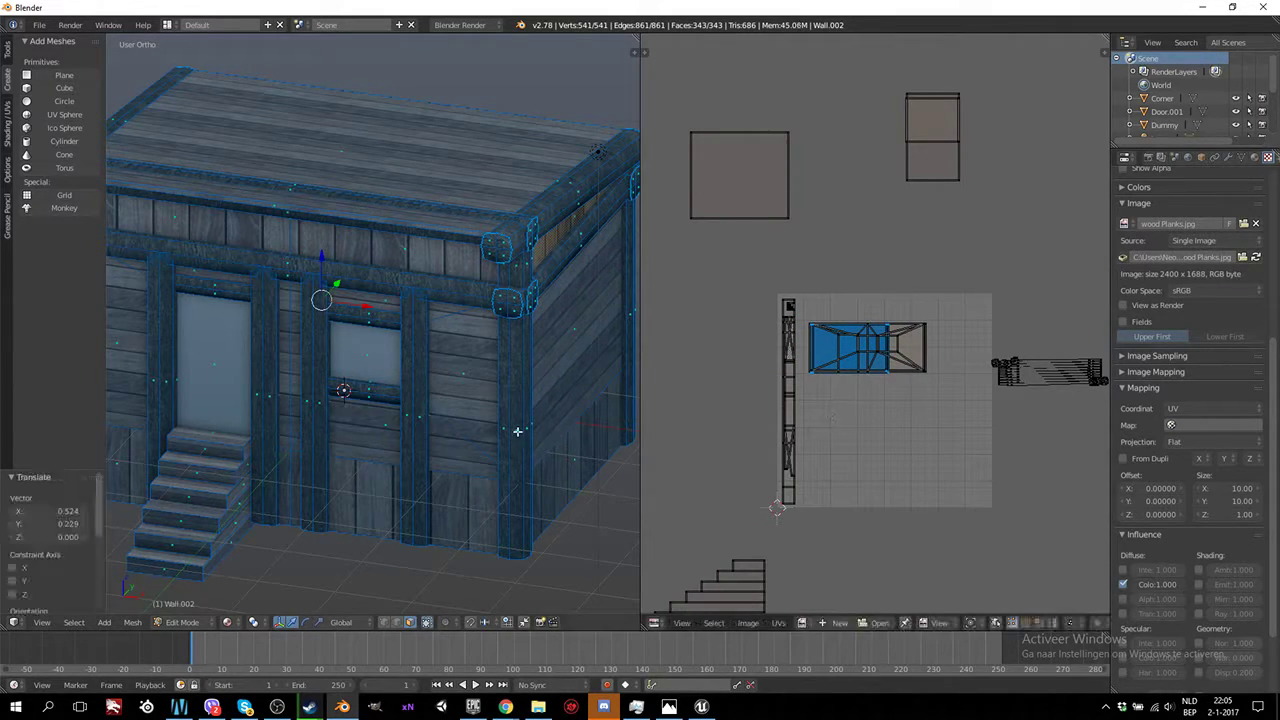
pyautogui.moveTo(517, 431)
pyautogui.mouseDown(button='middle')
pyautogui.moveTo(468, 422)
pyautogui.moveTo(476, 401)
pyautogui.moveTo(460, 389)
pyautogui.moveTo(321, 386)
pyautogui.moveTo(376, 393)
pyautogui.moveTo(421, 354)
pyautogui.moveTo(374, 332)
pyautogui.mouseUp(button='middle')
pyautogui.press('Tab')
pyautogui.press('KP_1')
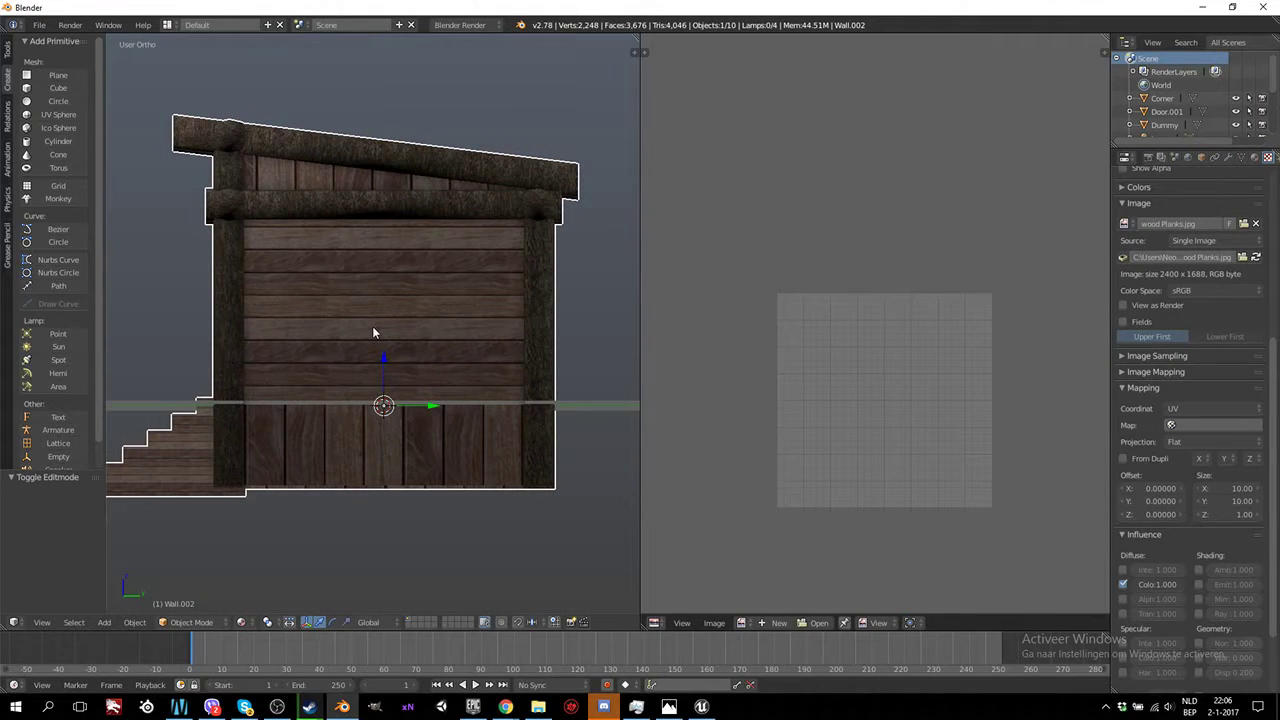
pyautogui.press('KP_4')
pyautogui.press('KP_4')
pyautogui.press('KP_4')
pyautogui.press('KP_4')
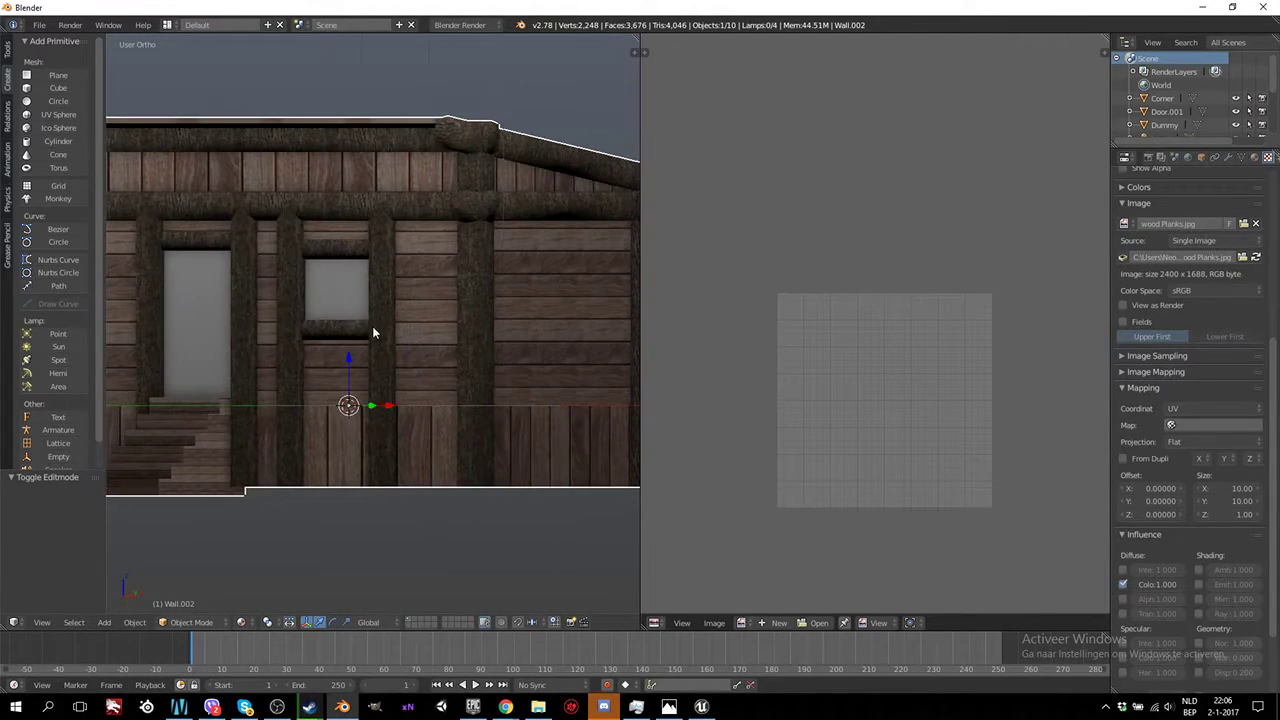
# Raise the wall UV island twice along Y until its planks line up with neighbouring walls
pyautogui.press('Tab')
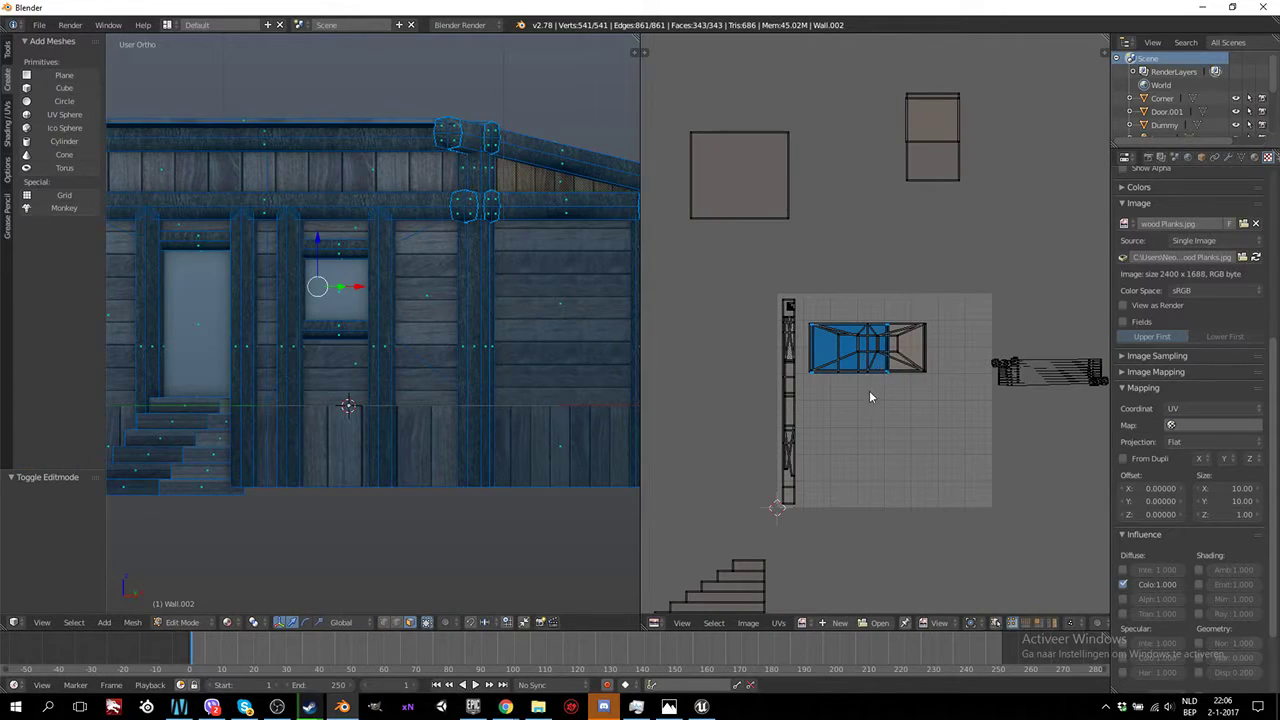
pyautogui.press('g')
pyautogui.press('y')
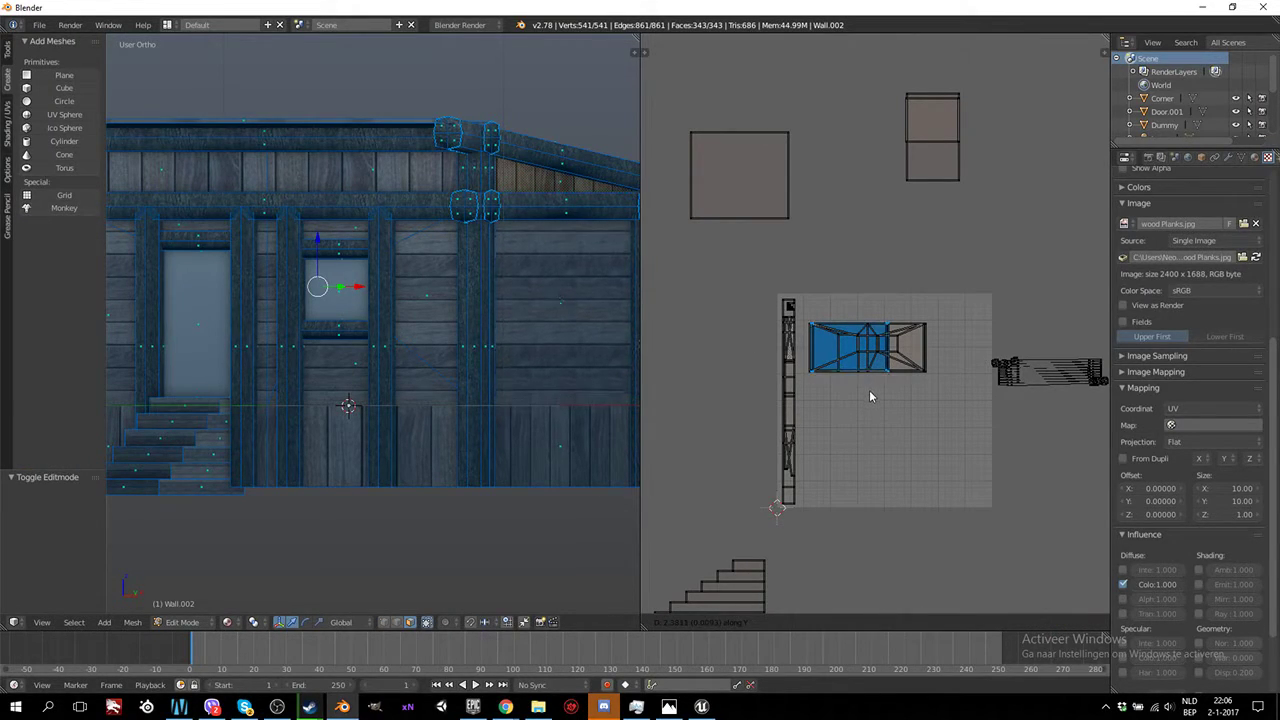
pyautogui.click(869, 393)
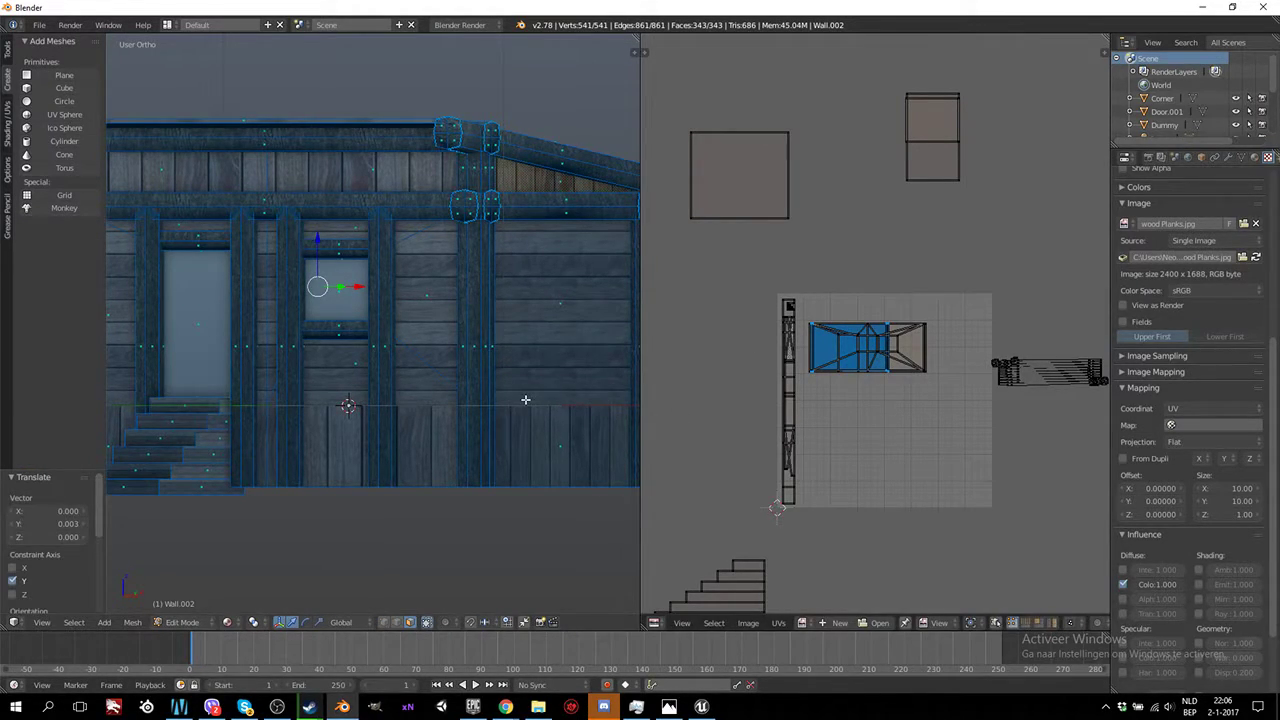
pyautogui.press('Tab')
pyautogui.moveTo(525, 399)
pyautogui.mouseDown(button='middle')
pyautogui.moveTo(567, 362)
pyautogui.moveTo(376, 378)
pyautogui.moveTo(494, 390)
pyautogui.moveTo(405, 398)
pyautogui.mouseUp(button='middle')
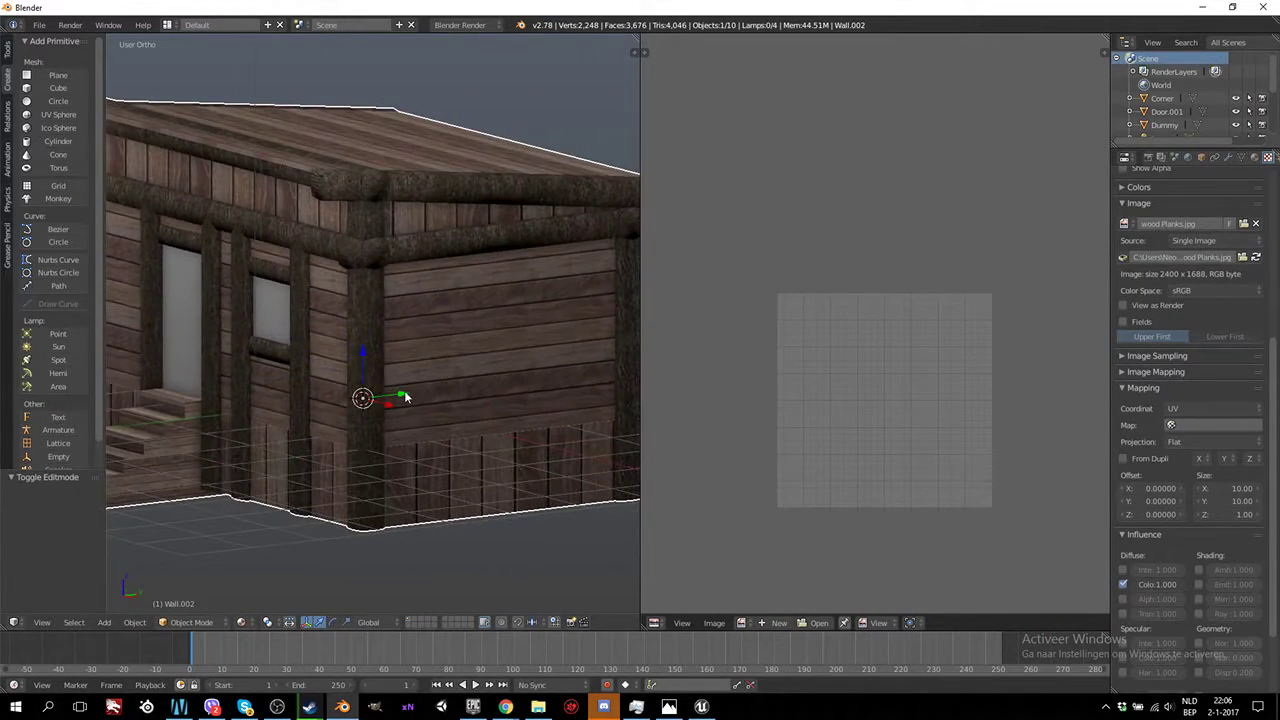
pyautogui.press('Tab')
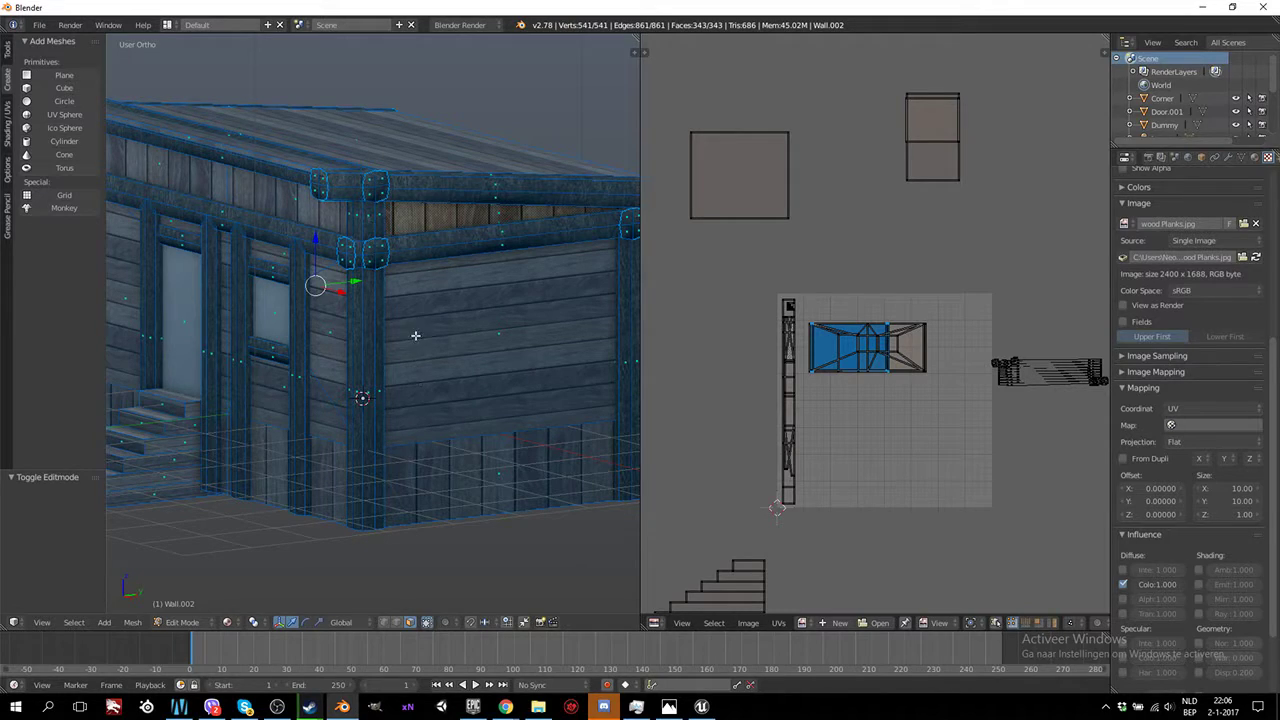
pyautogui.press('g')
pyautogui.press('y')
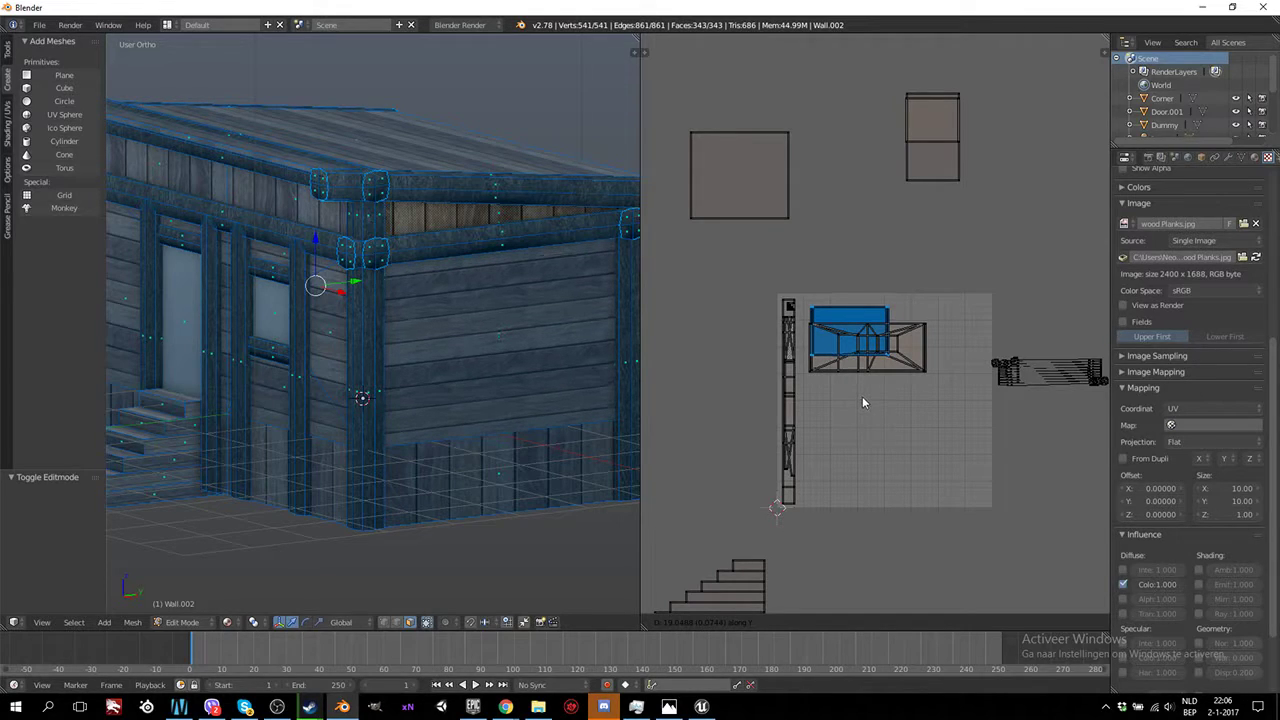
pyautogui.click(864, 401)
pyautogui.press('Tab')
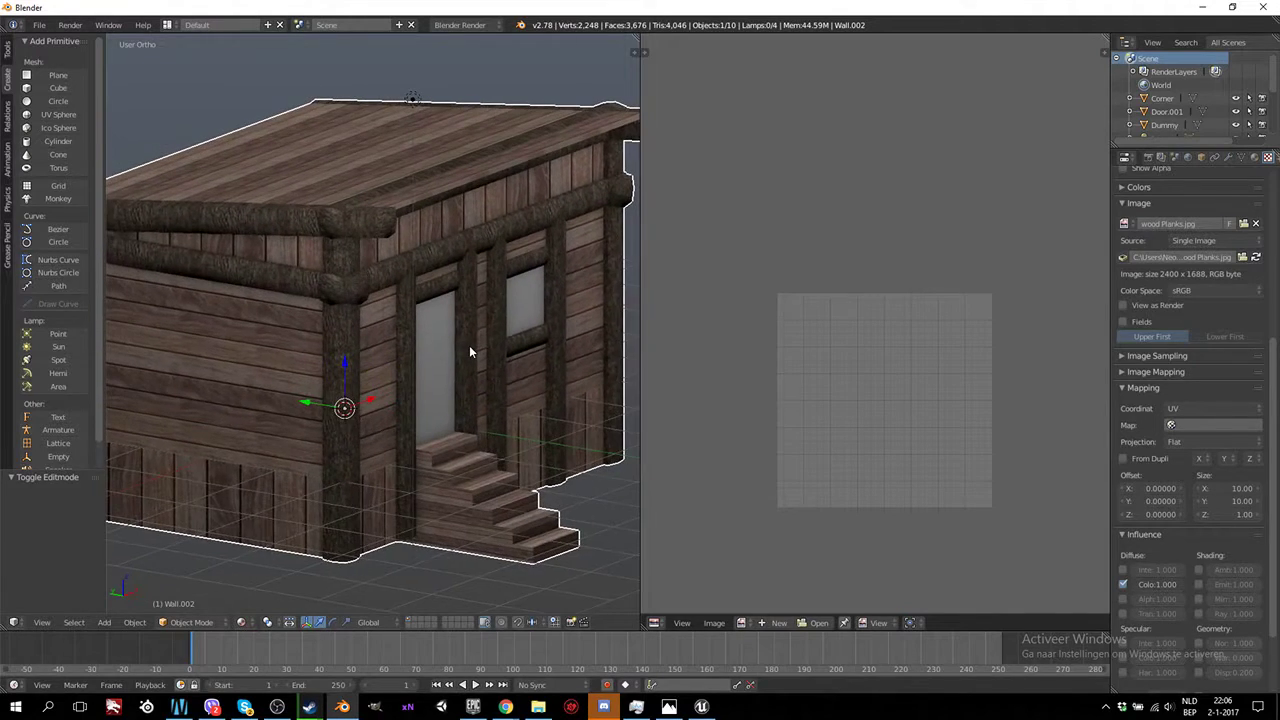
pyautogui.moveTo(282, 339); pyautogui.dragTo(514, 350, button='middle')
pyautogui.scroll(-3, 514, 350)
pyautogui.scroll(1, 479, 338)
pyautogui.press('KP_1')
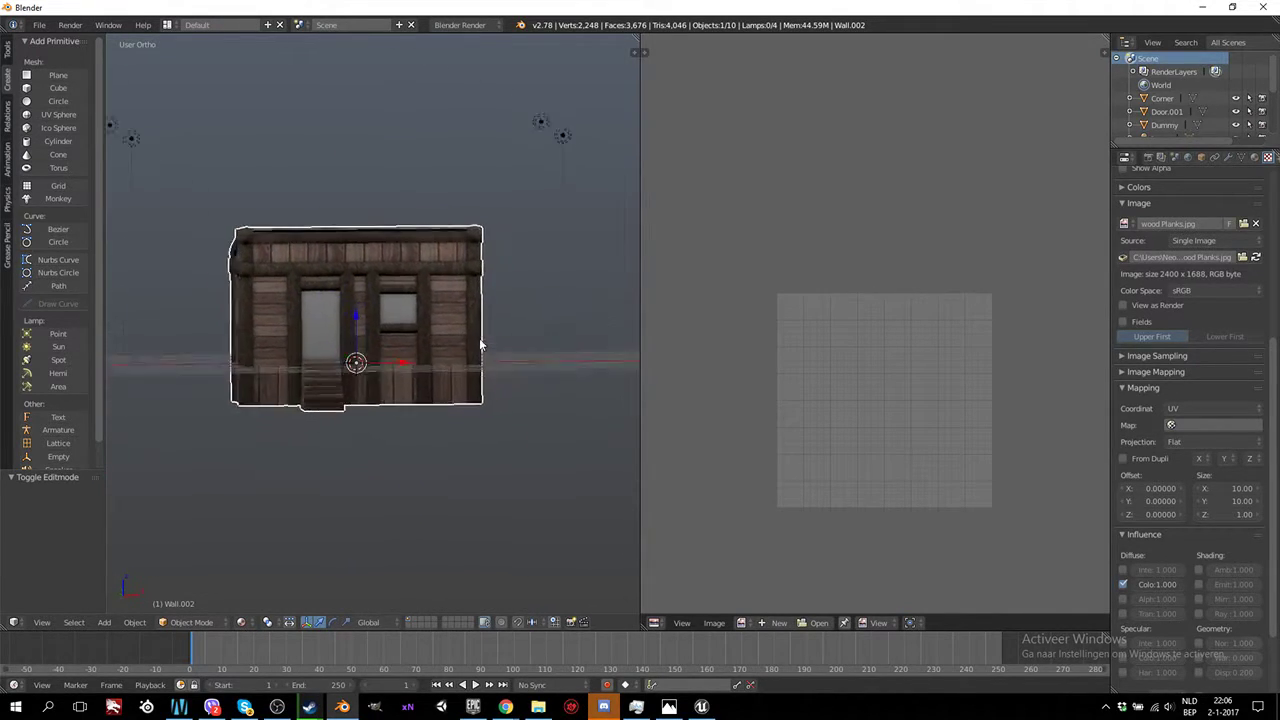
pyautogui.scroll(3, 381, 395)
pyautogui.moveTo(381, 395)
pyautogui.mouseDown(button='middle')
pyautogui.moveTo(400, 405)
pyautogui.moveTo(452, 343)
pyautogui.moveTo(399, 348)
pyautogui.moveTo(474, 328)
pyautogui.mouseUp(button='middle')
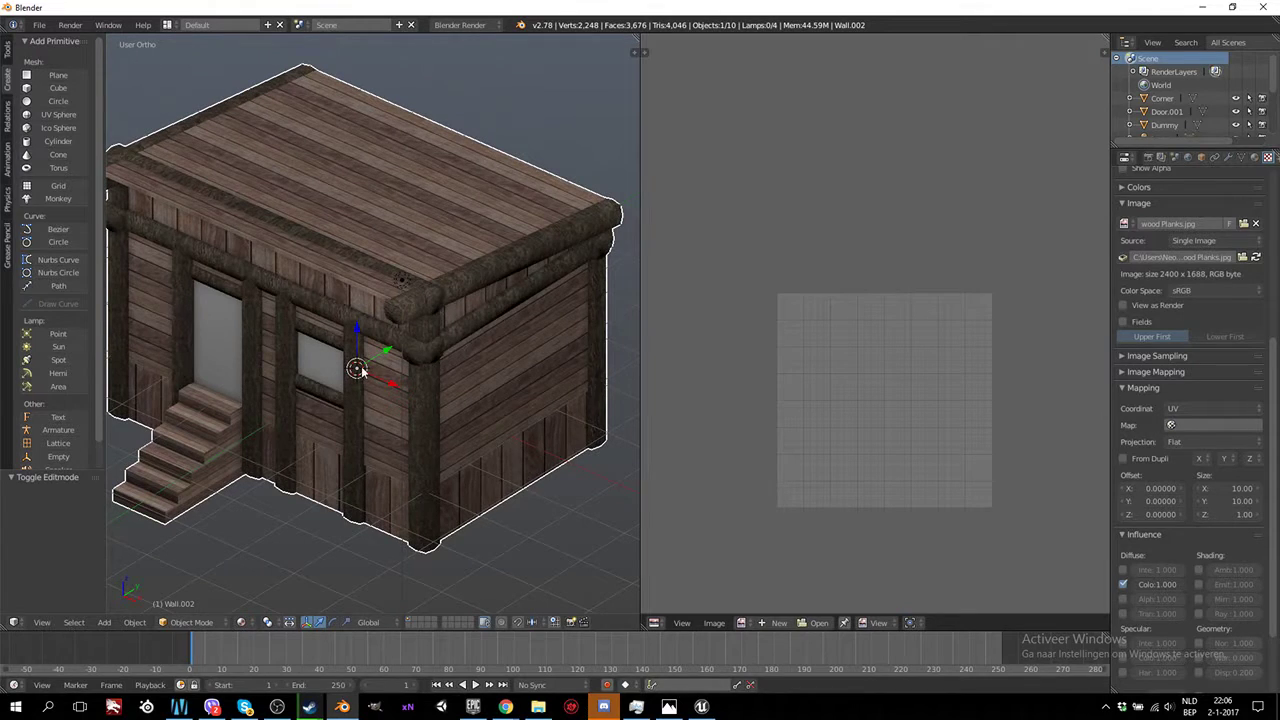
pyautogui.moveTo(362, 371); pyautogui.dragTo(394, 407, button='middle')
pyautogui.scroll(1, 380, 421)
pyautogui.scroll(1, 388, 416)
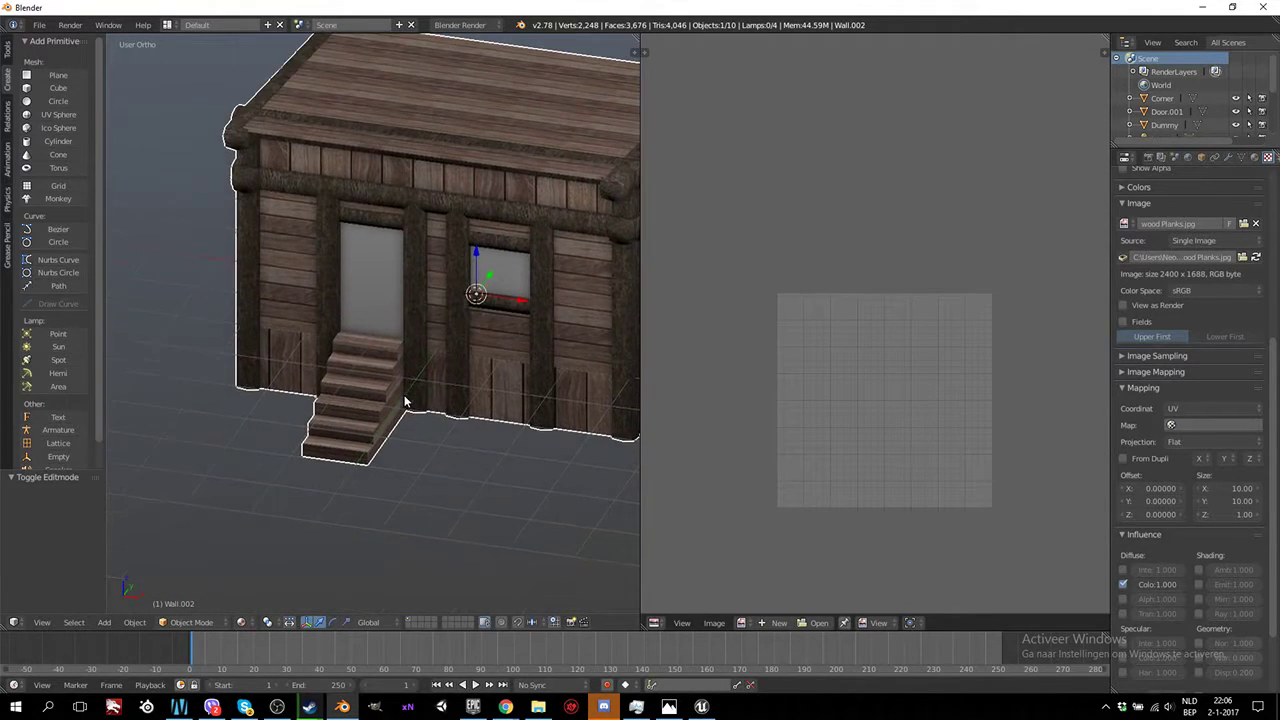
pyautogui.scroll(2, 396, 410)
pyautogui.scroll(1, 410, 432)
pyautogui.scroll(-1, 421, 460)
pyautogui.scroll(-2, 411, 445)
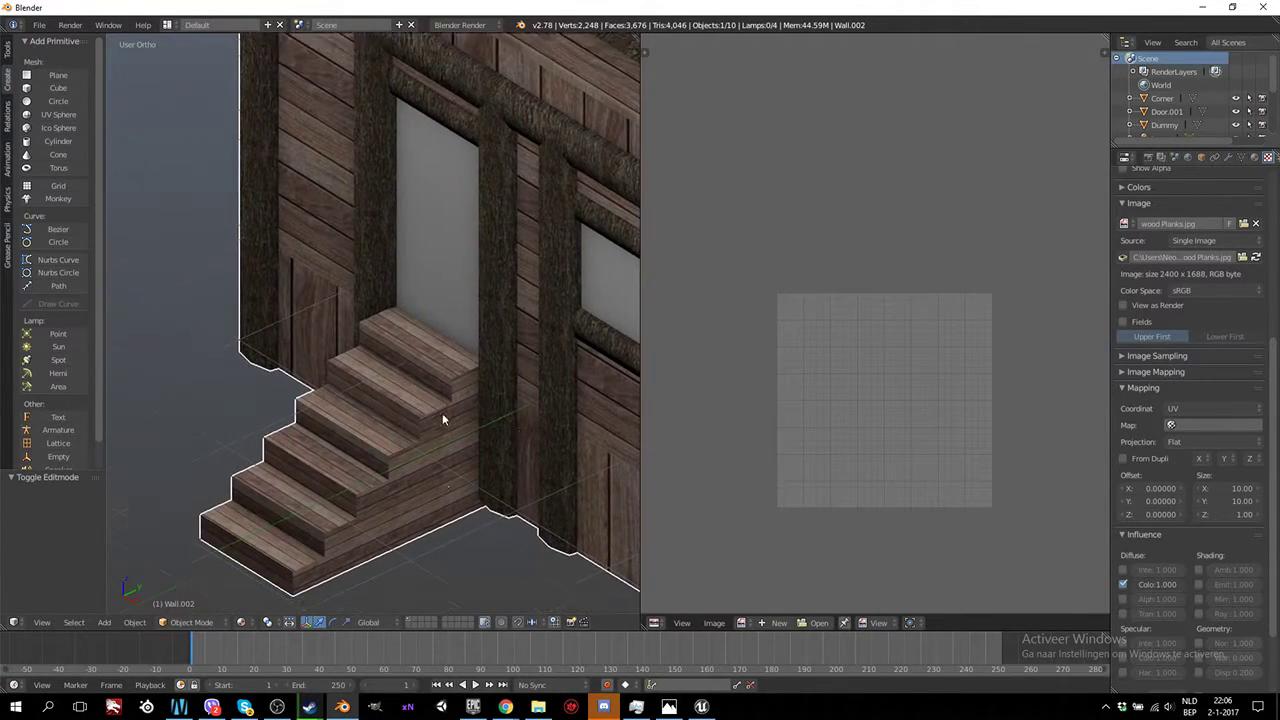
pyautogui.press('Tab')
# Select all the stair side faces on the wall mesh
pyautogui.click(424, 439)
pyautogui.keyDown('shift'); pyautogui.click(428, 386); pyautogui.keyUp('shift')
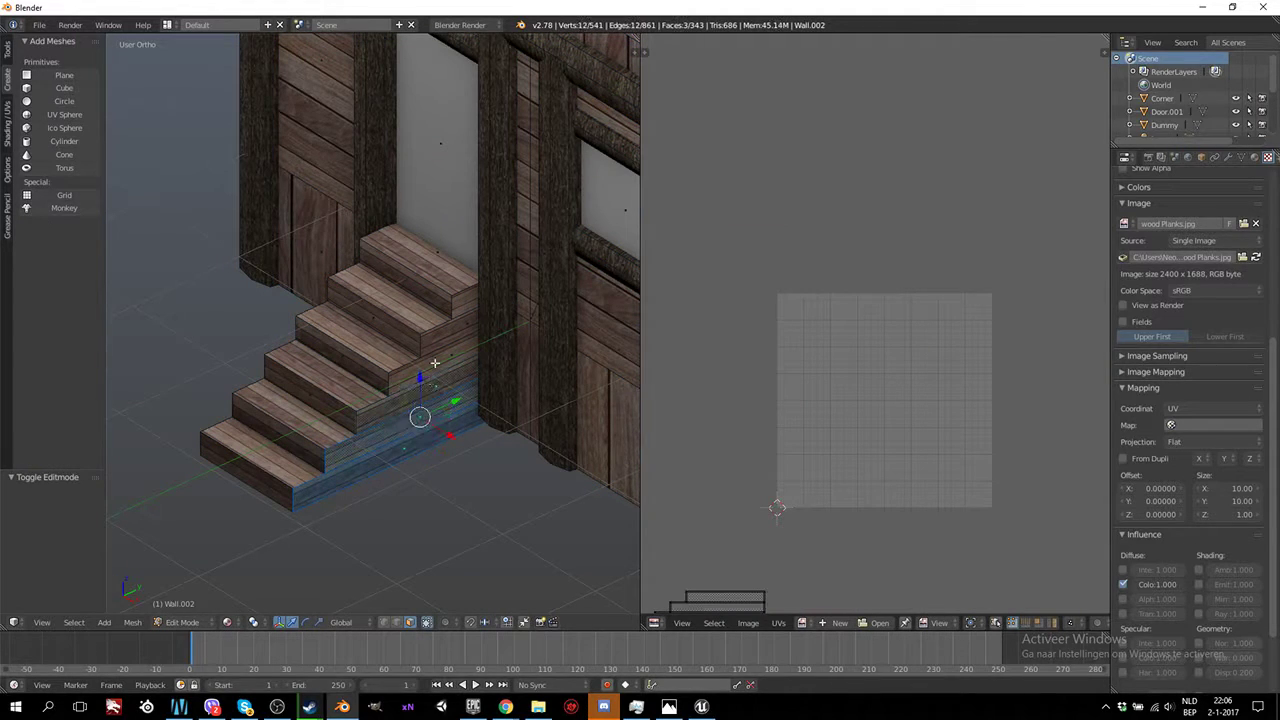
pyautogui.keyDown('shift'); pyautogui.click(440, 360); pyautogui.keyUp('shift')
pyautogui.keyDown('shift'); pyautogui.click(468, 302); pyautogui.keyUp('shift')
pyautogui.moveTo(300, 385); pyautogui.dragTo(485, 385, button='middle')
pyautogui.keyDown('shift'); pyautogui.click(485, 386); pyautogui.keyUp('shift')
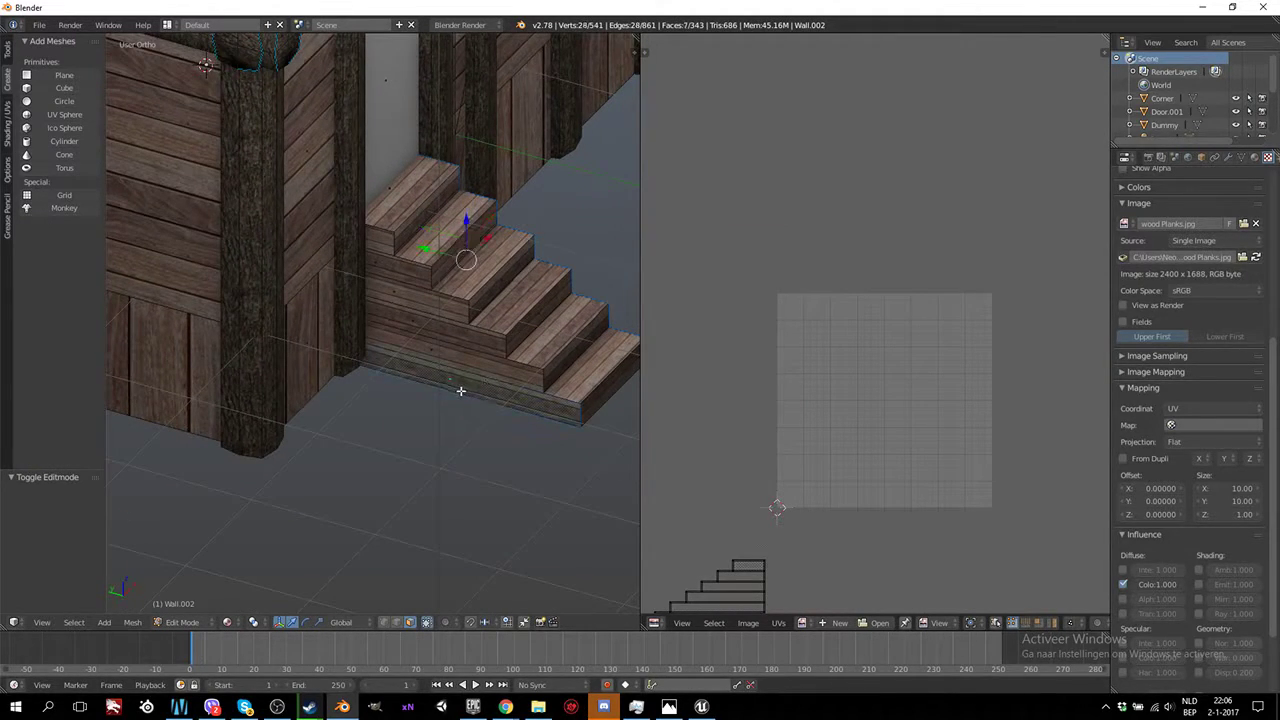
pyautogui.keyDown('shift'); pyautogui.click(412, 297); pyautogui.keyUp('shift')
pyautogui.keyDown('shift'); pyautogui.click(385, 252); pyautogui.keyUp('shift')
pyautogui.keyDown('shift'); pyautogui.click(398, 264); pyautogui.keyUp('shift')
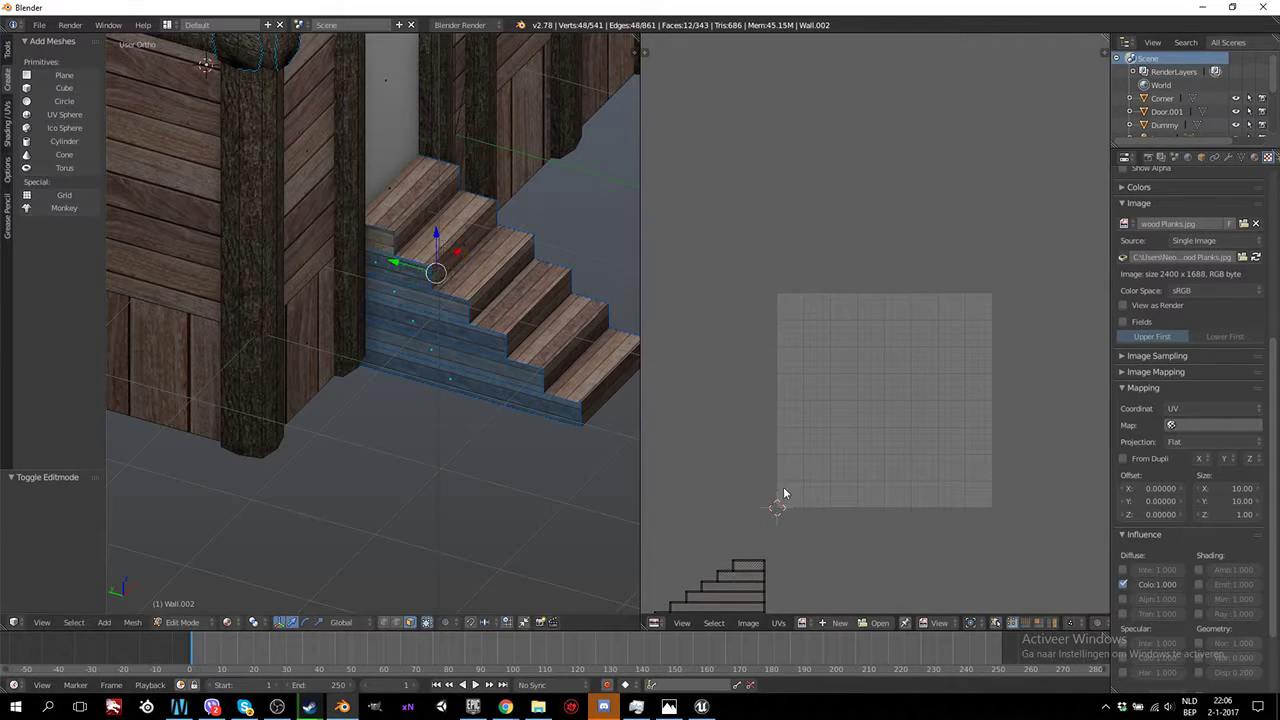
pyautogui.scroll(-3, 800, 485)
# Rotate the stair-side UV island 90° and box-select it in the UV editor
pyautogui.write('ar')
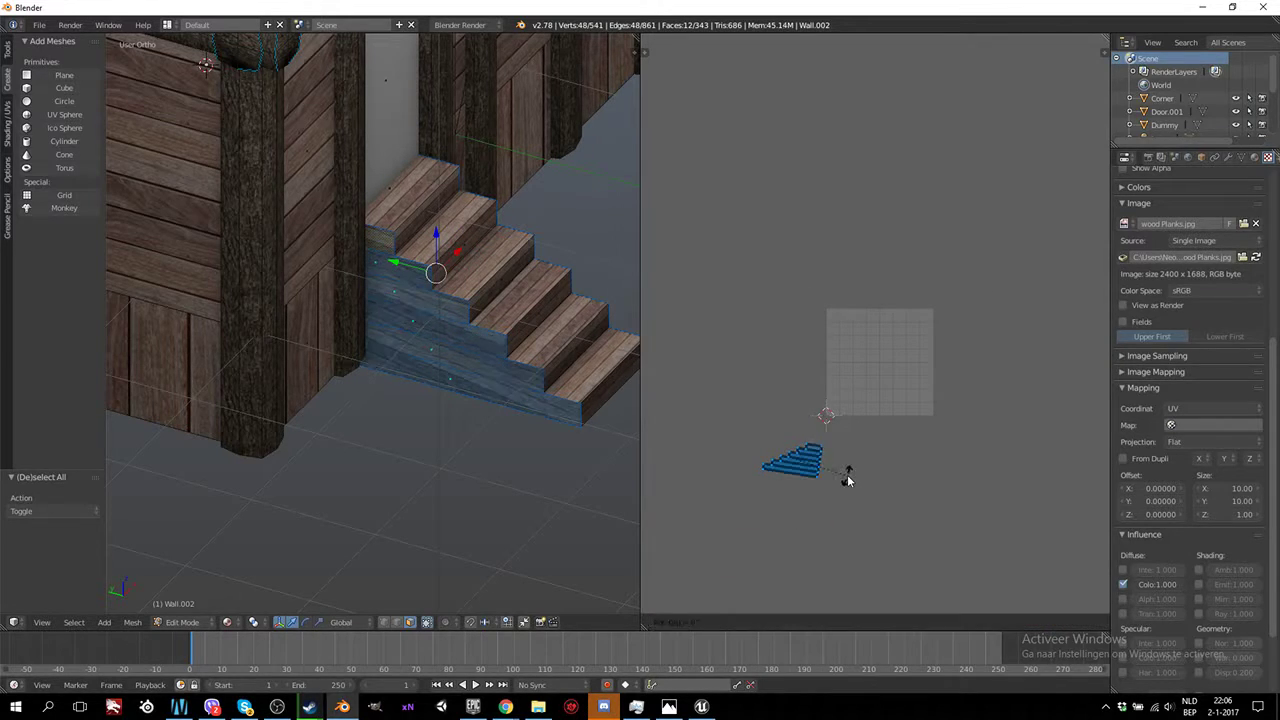
pyautogui.write('90')
pyautogui.press('Return')
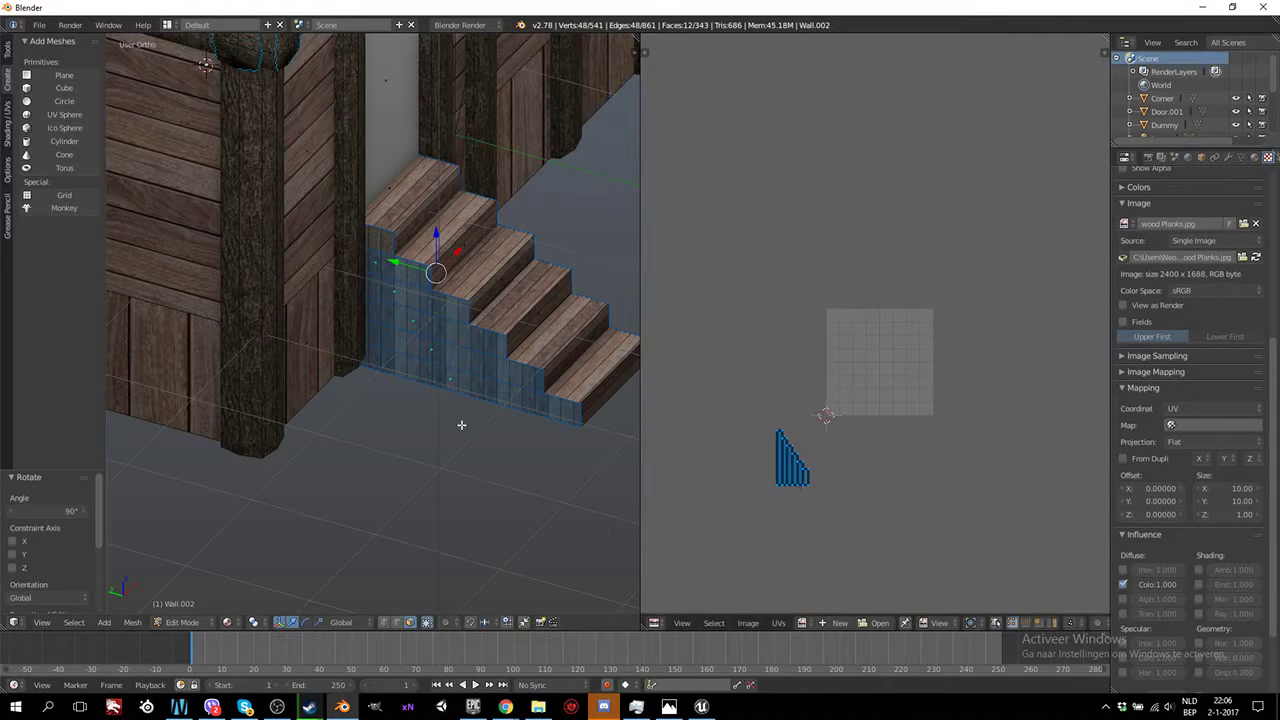
pyautogui.press('a')
pyautogui.press('a')
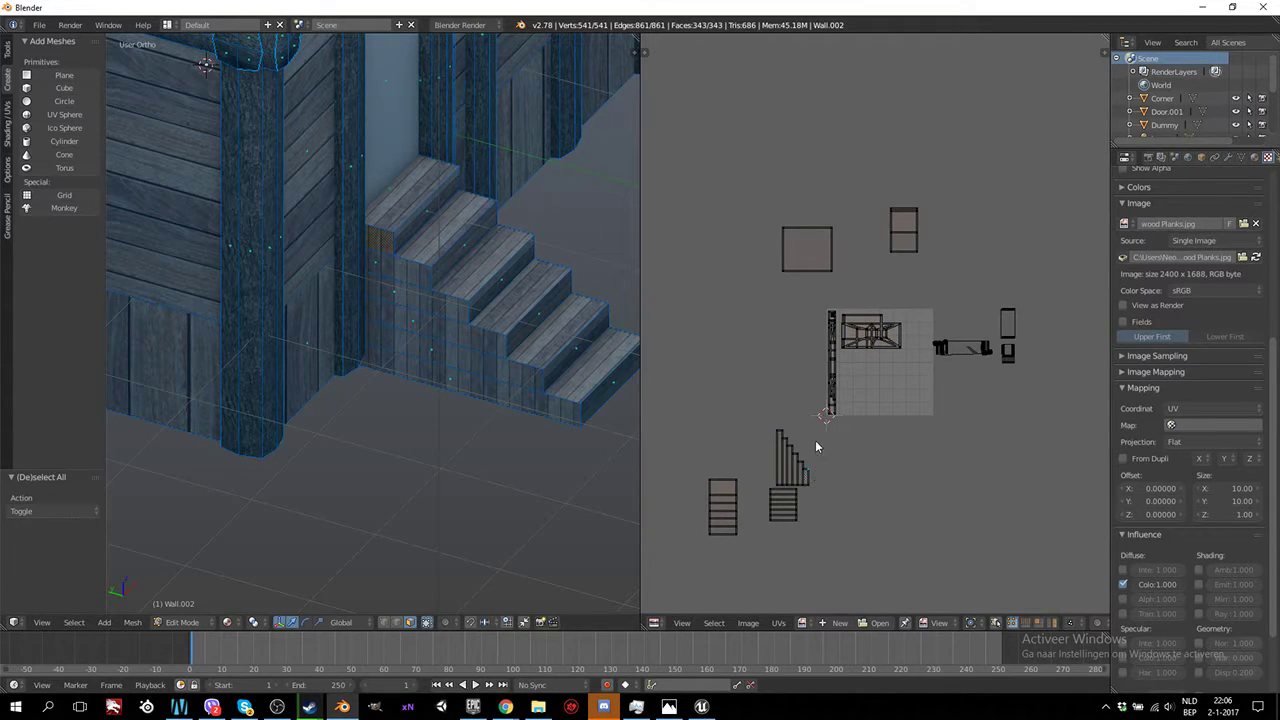
pyautogui.press('b')
pyautogui.moveTo(769, 411); pyautogui.dragTo(839, 488)
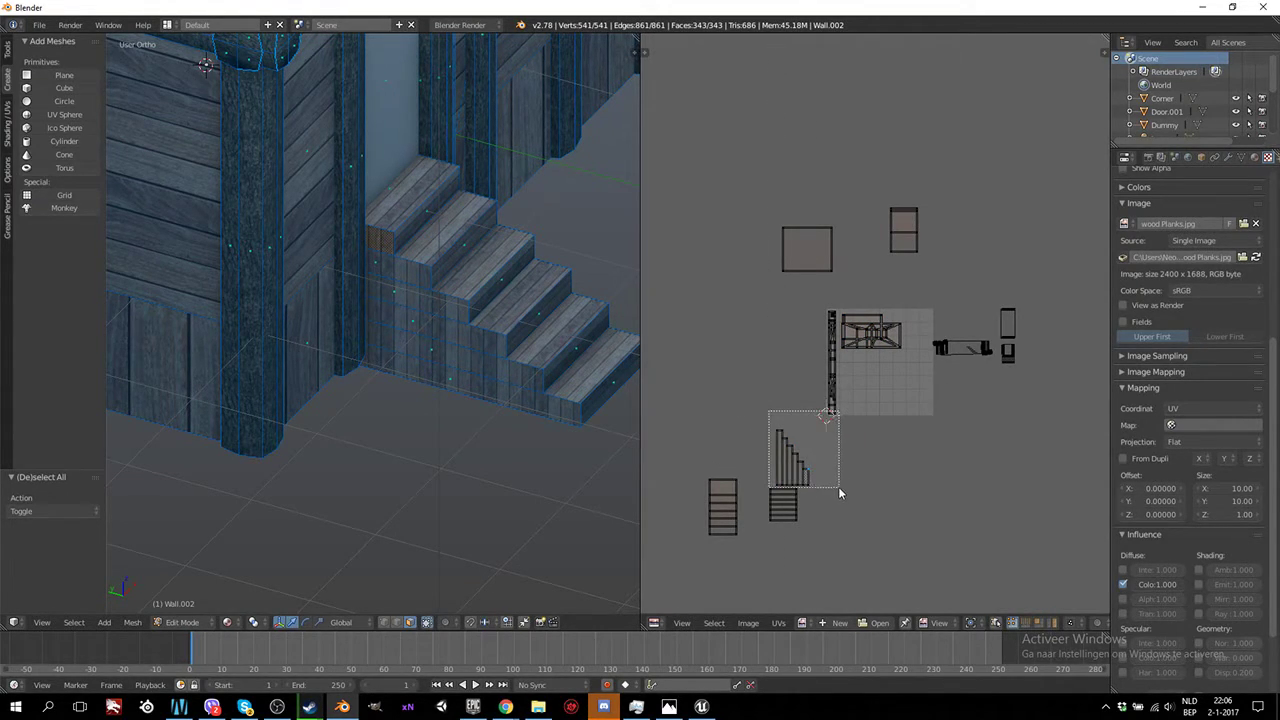
pyautogui.press('g')
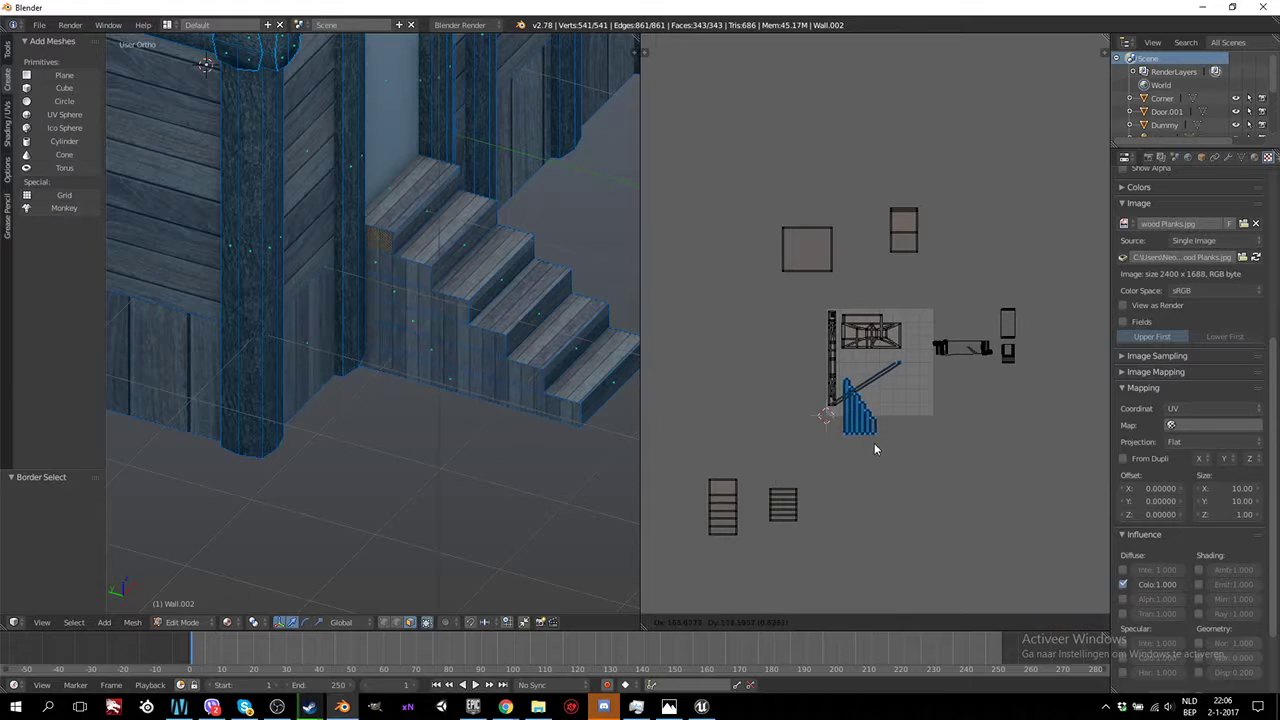
pyautogui.click(852, 442)
pyautogui.press('a')
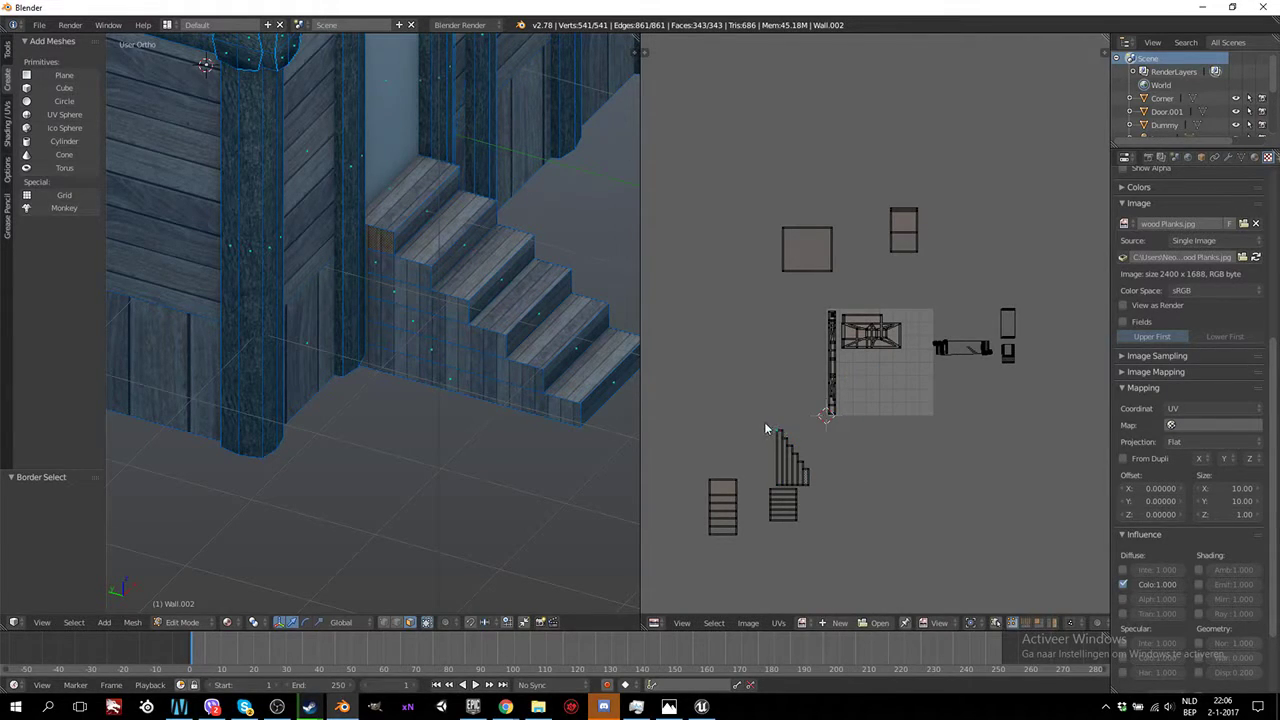
pyautogui.moveTo(764, 420); pyautogui.dragTo(831, 483)
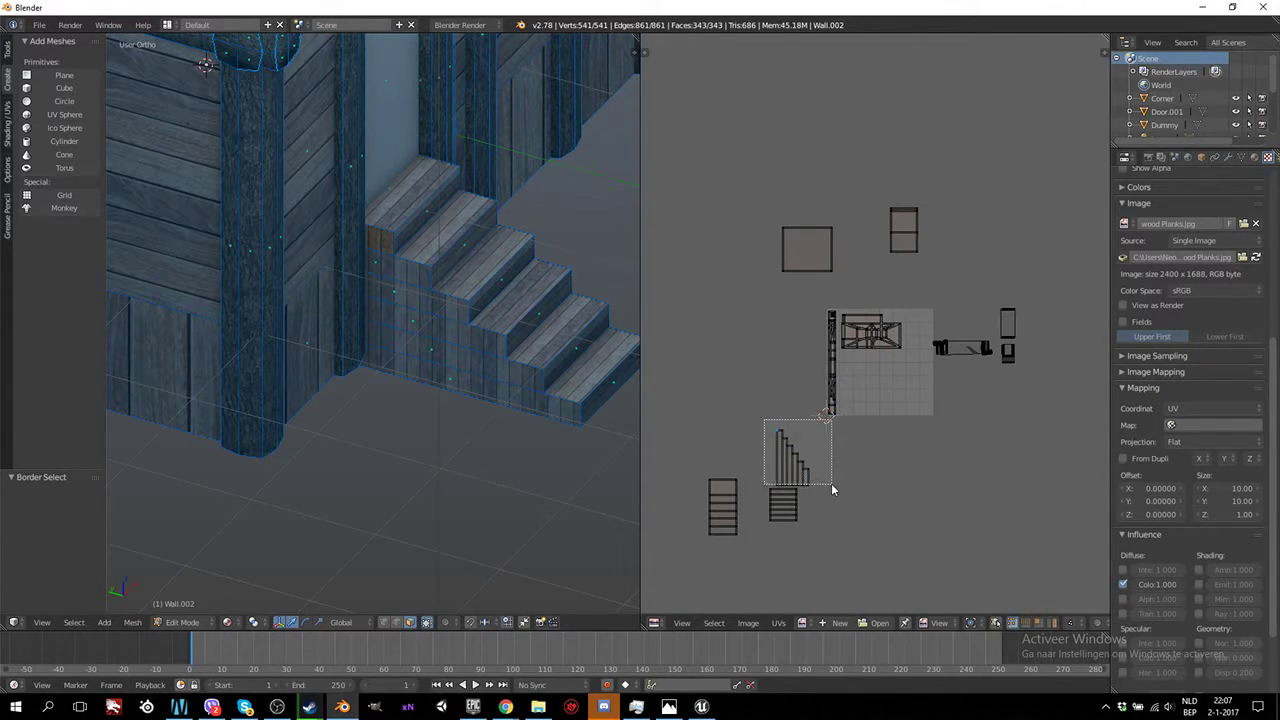
# Move the stair-side island onto the plank texture, scale it to 0.333, and shift it vertically
pyautogui.press('g')
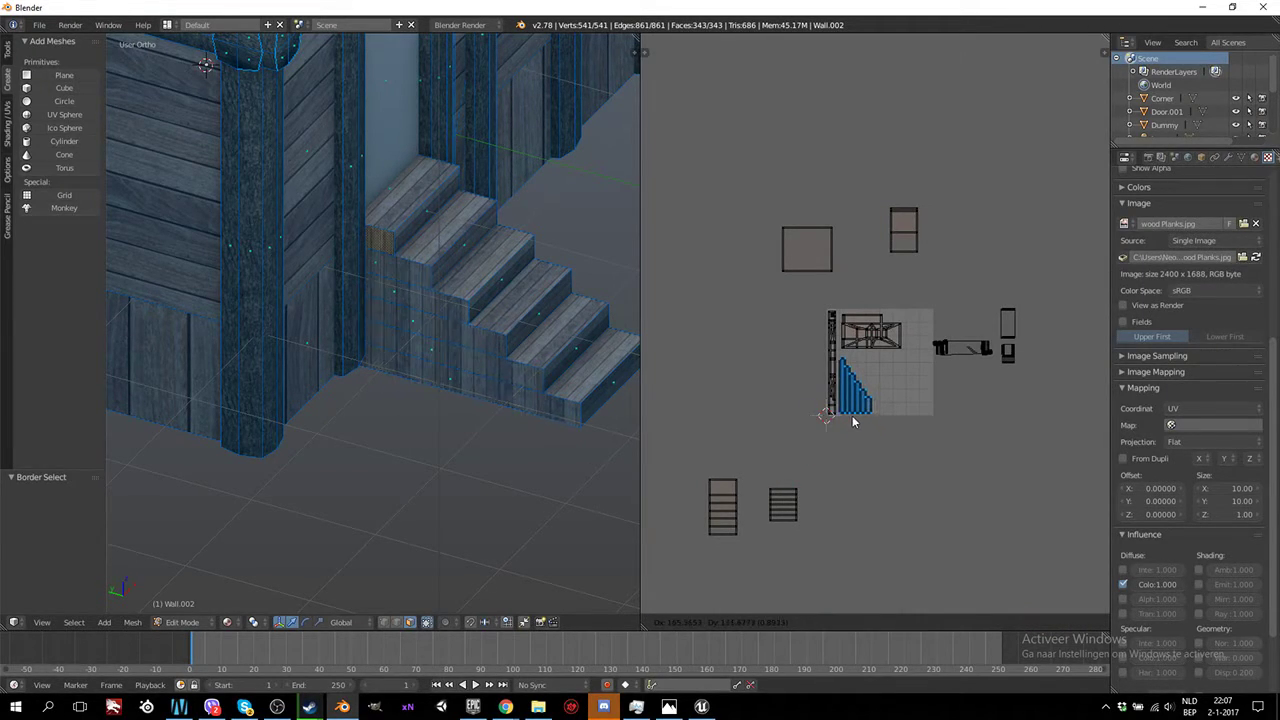
pyautogui.click(853, 421)
pyautogui.scroll(4, 803, 414)
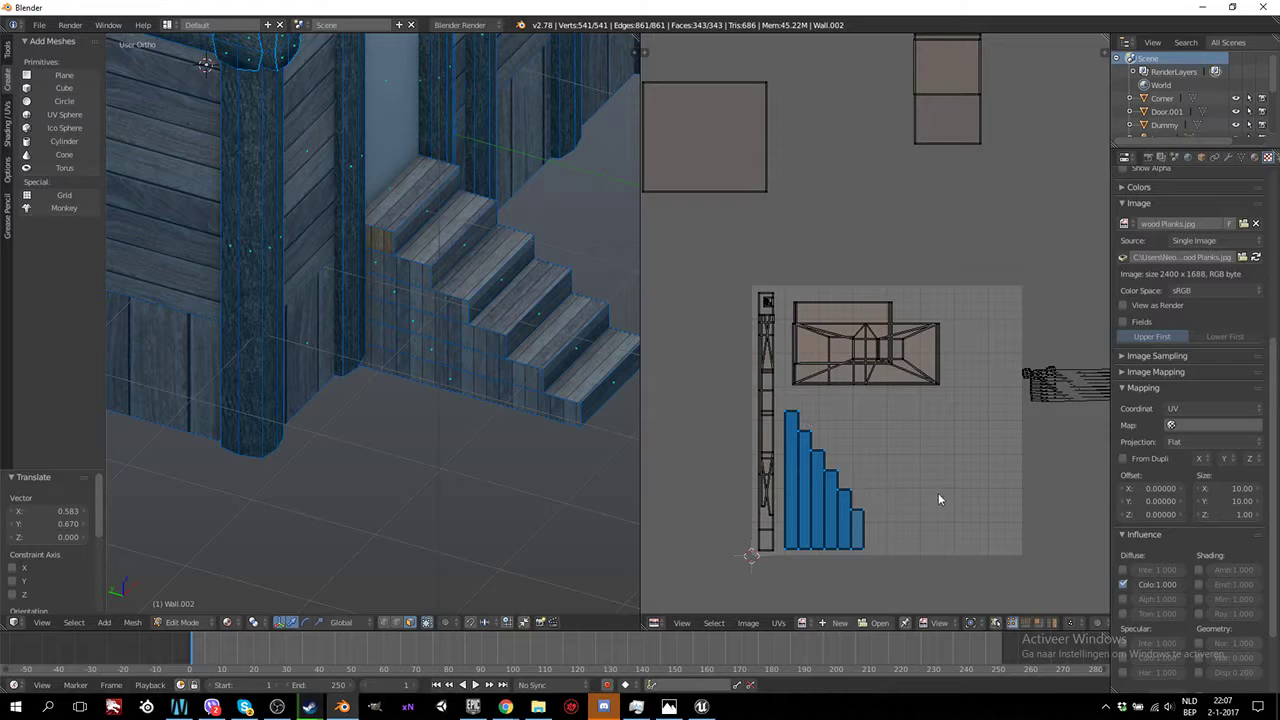
pyautogui.press('s')
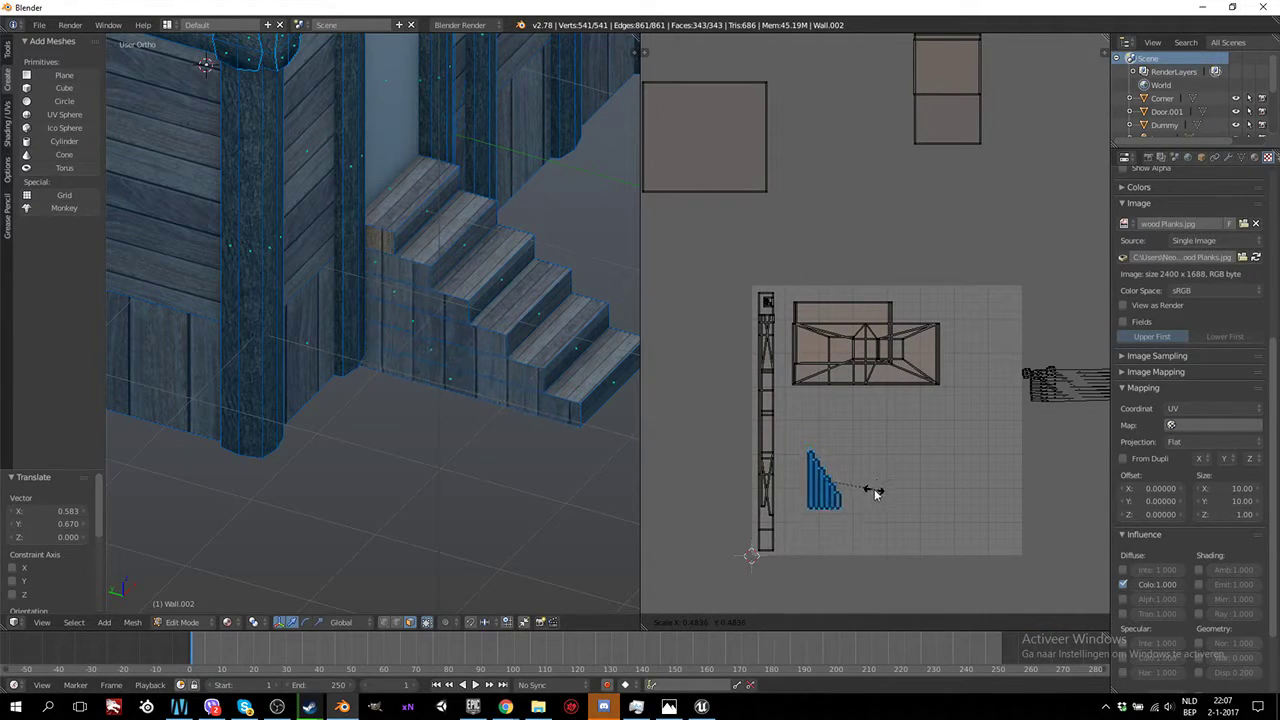
pyautogui.write('.333')
pyautogui.press('Return')
pyautogui.press('g')
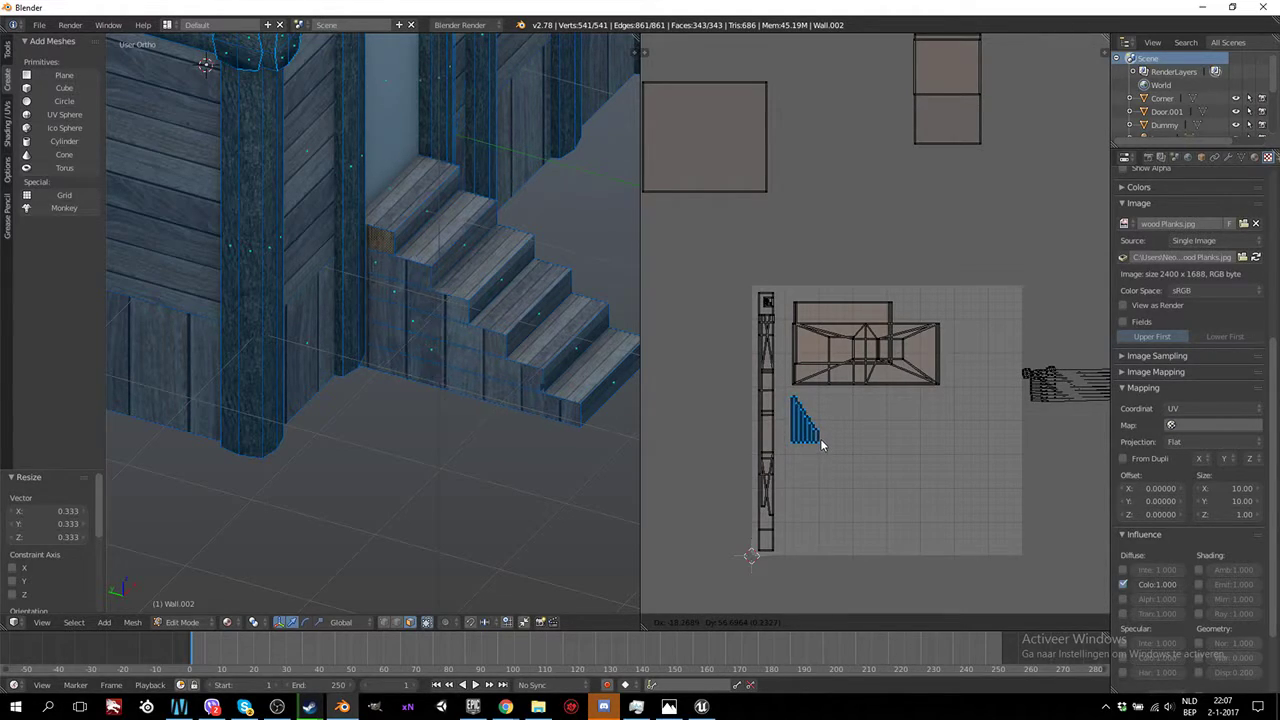
pyautogui.press('y')
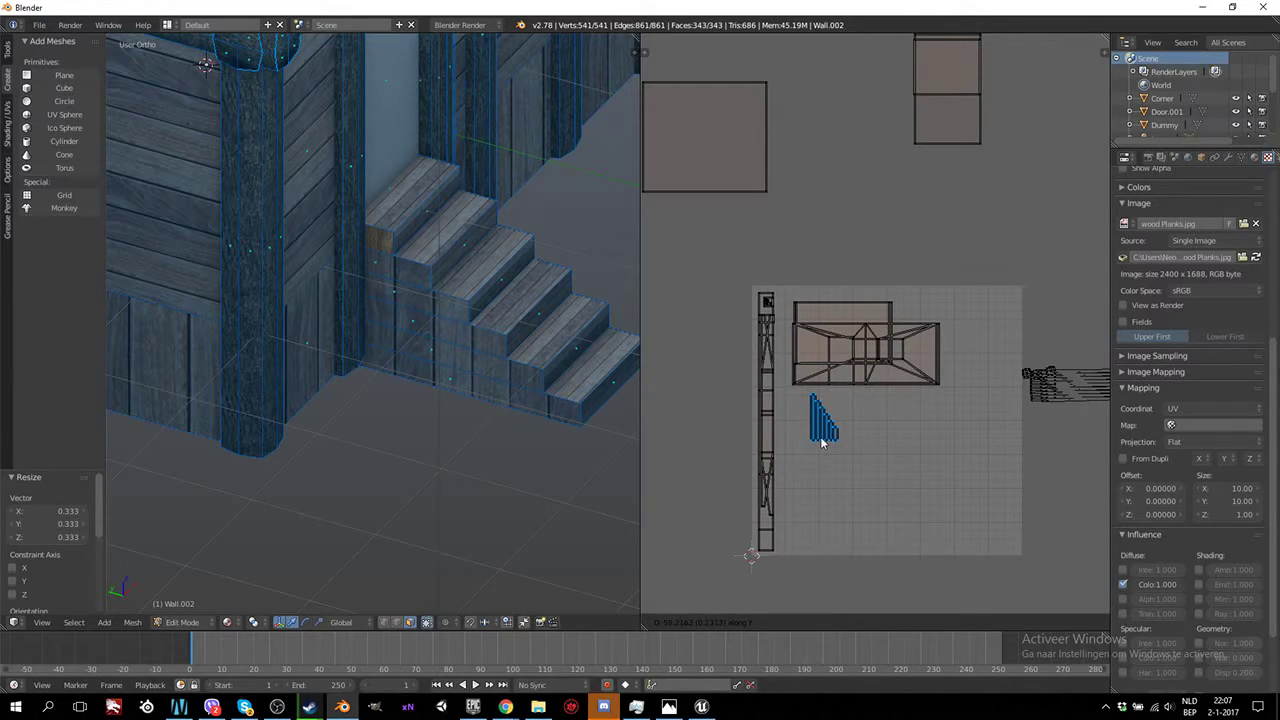
pyautogui.click(822, 443)
pyautogui.press('Tab')
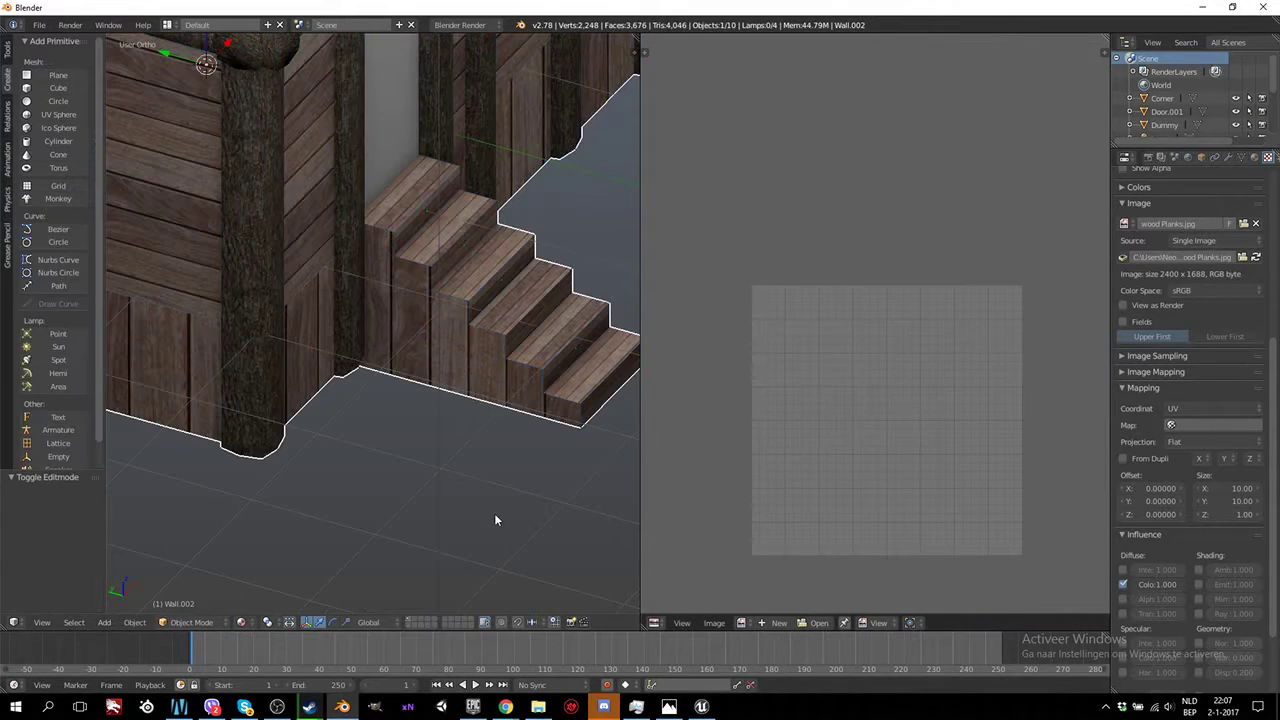
pyautogui.scroll(-3, 490, 510)
pyautogui.scroll(3, 446, 437)
pyautogui.scroll(-3, 557, 410)
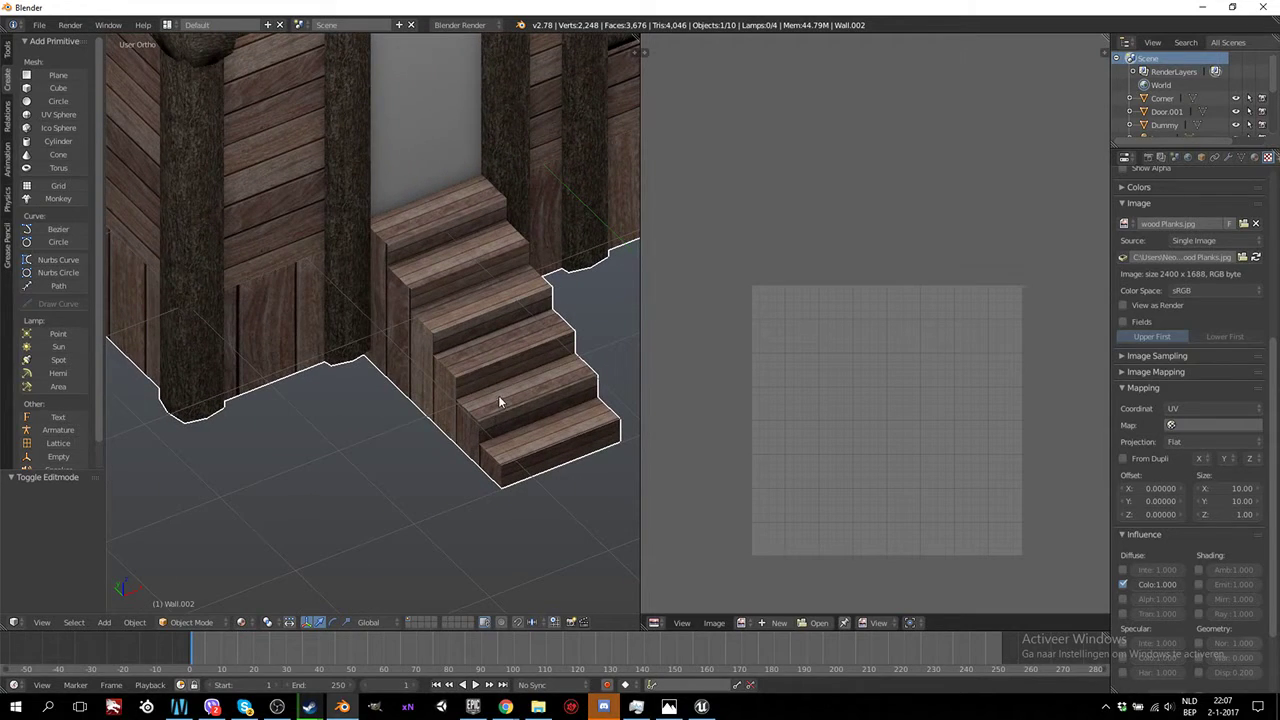
pyautogui.scroll(3, 509, 398)
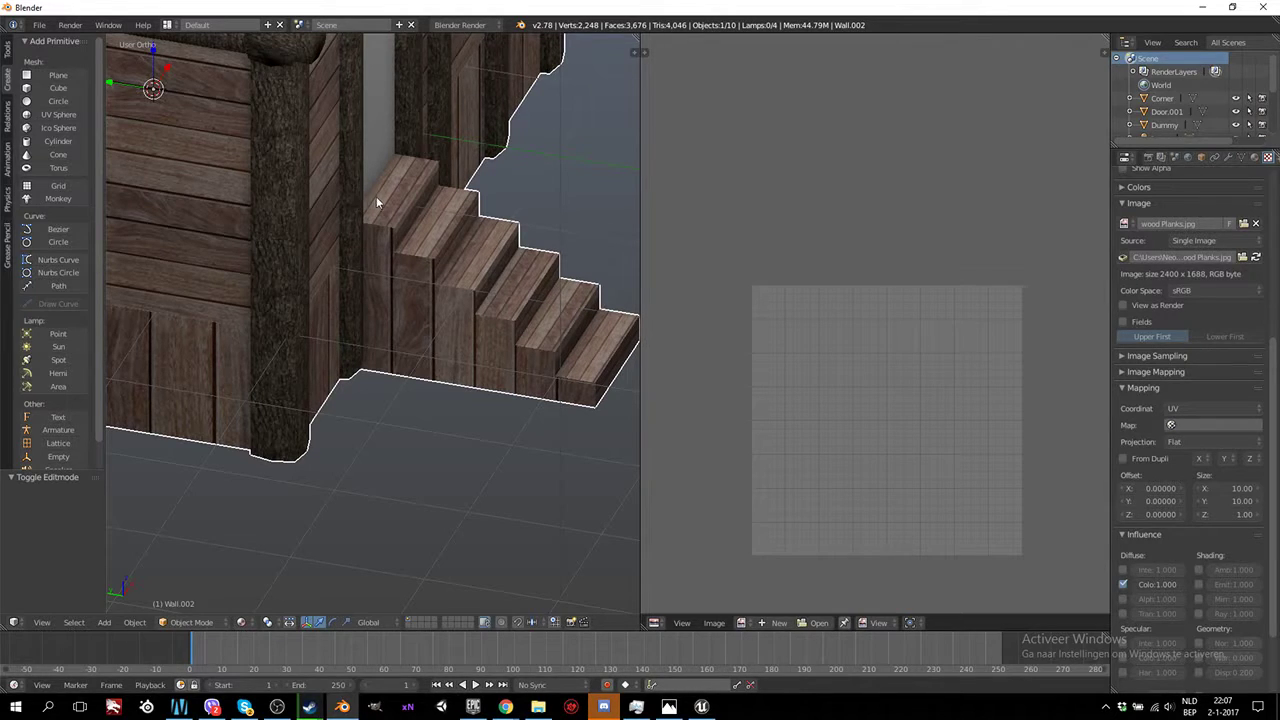
# In Edit Mode, loop-select the face loops of the four stair steps
pyautogui.press('Tab')
pyautogui.keyDown('alt'); pyautogui.rightClick(584, 365); pyautogui.keyUp('alt')
pyautogui.keyDown('alt'); pyautogui.keyDown('shift'); pyautogui.rightClick(584, 365); pyautogui.keyUp('shift'); pyautogui.keyUp('alt')
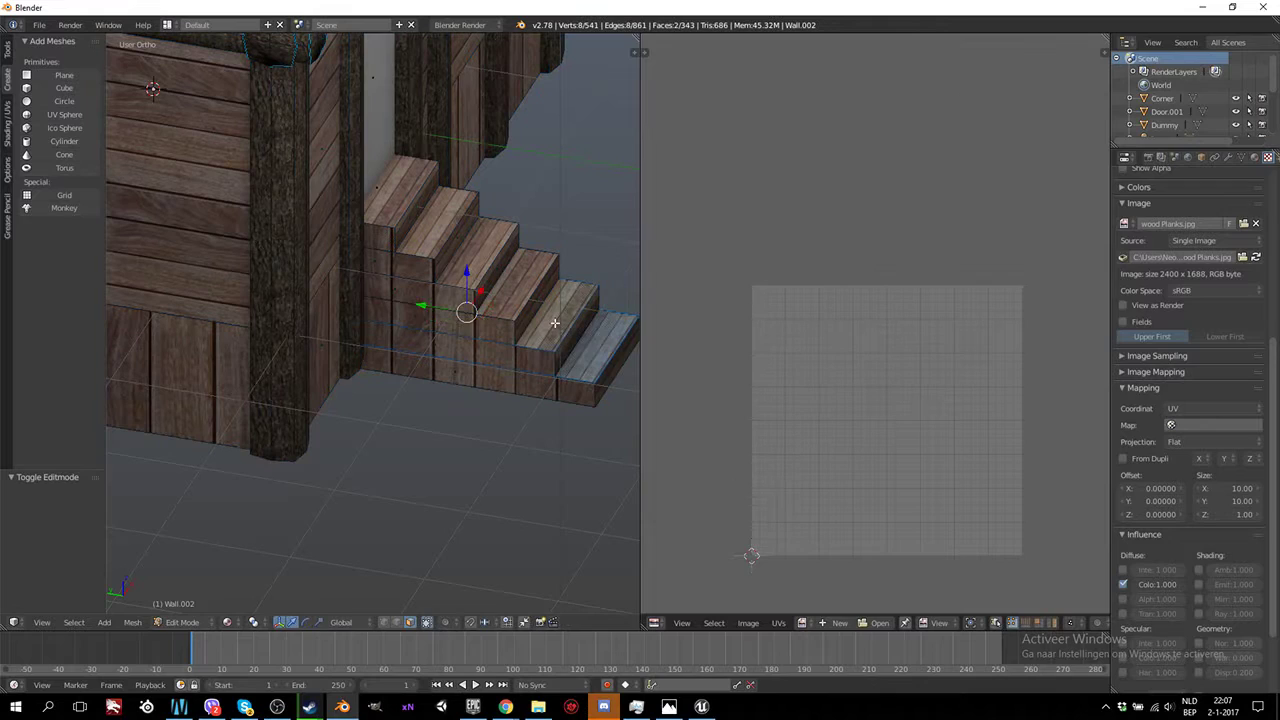
pyautogui.keyDown('alt'); pyautogui.keyDown('shift'); pyautogui.rightClick(480, 272); pyautogui.keyUp('shift'); pyautogui.keyUp('alt')
pyautogui.keyDown('alt'); pyautogui.keyDown('shift'); pyautogui.rightClick(421, 230); pyautogui.keyUp('shift'); pyautogui.keyUp('alt')
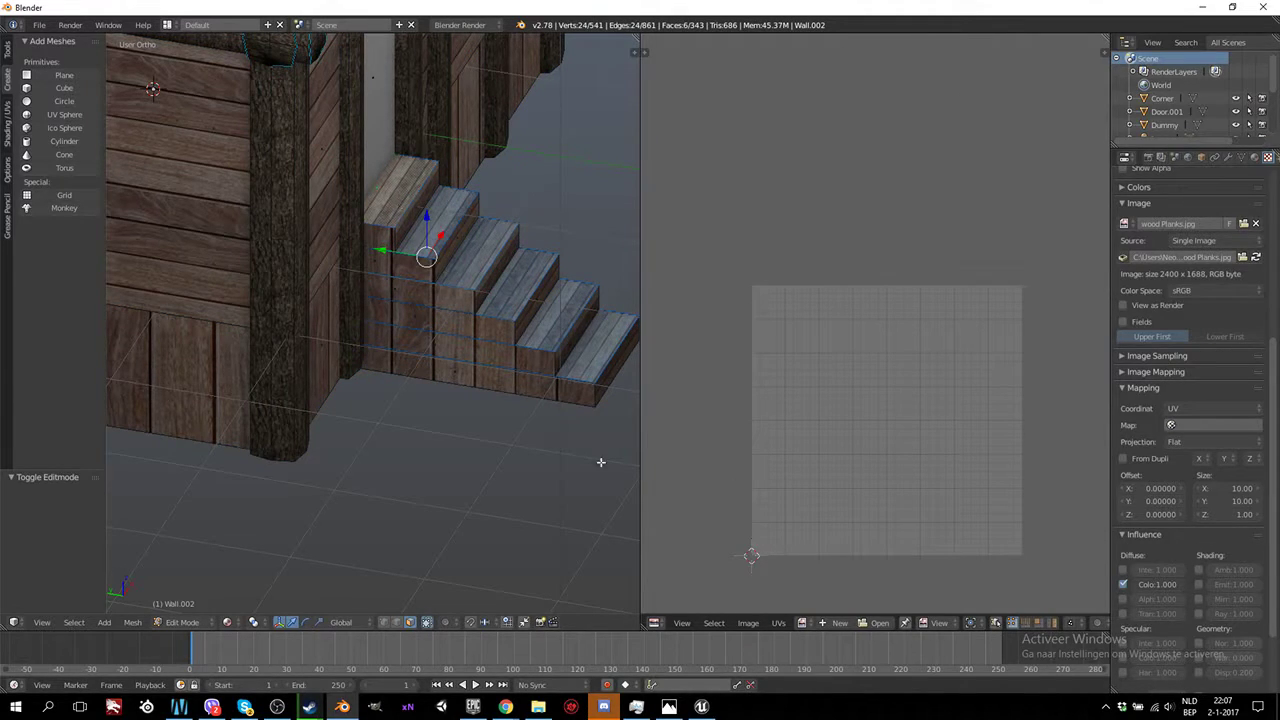
pyautogui.scroll(-3, 740, 515)
pyautogui.moveTo(756, 530); pyautogui.dragTo(874, 368, button='middle')
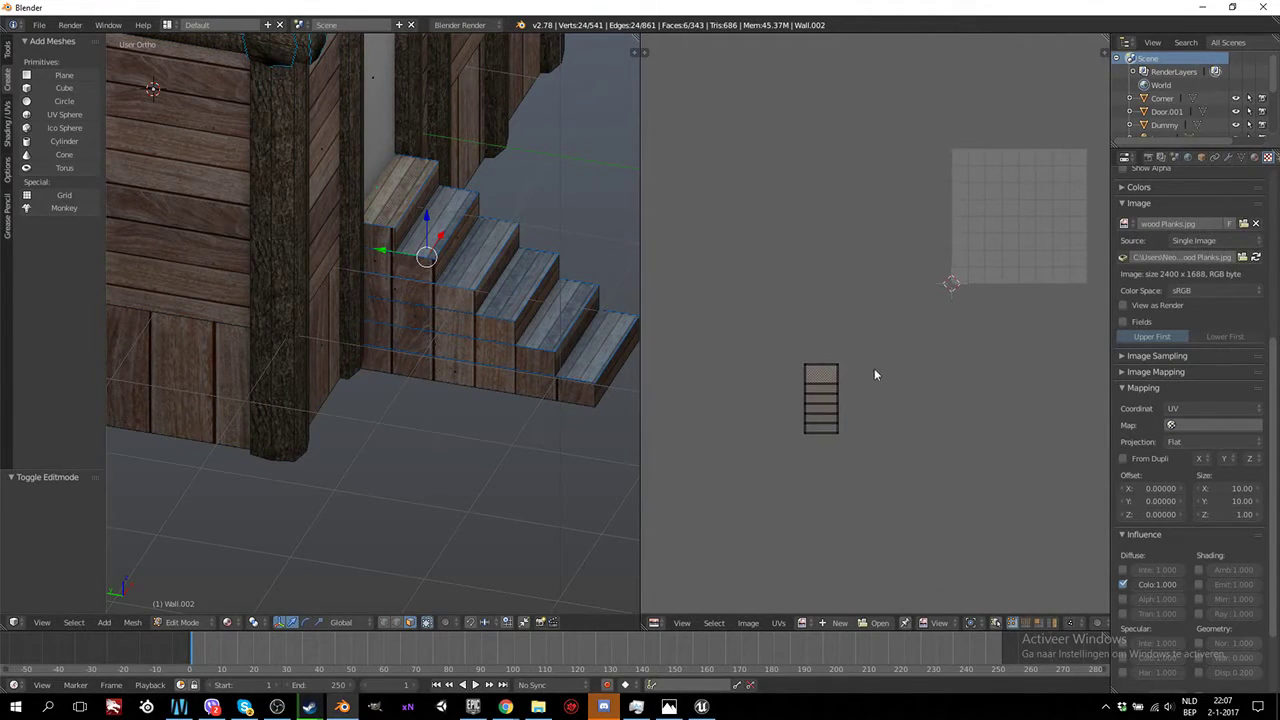
# Scale the stair-step UV island down to about a third and reposition it
pyautogui.press('a')
pyautogui.press('a')
pyautogui.press('s')
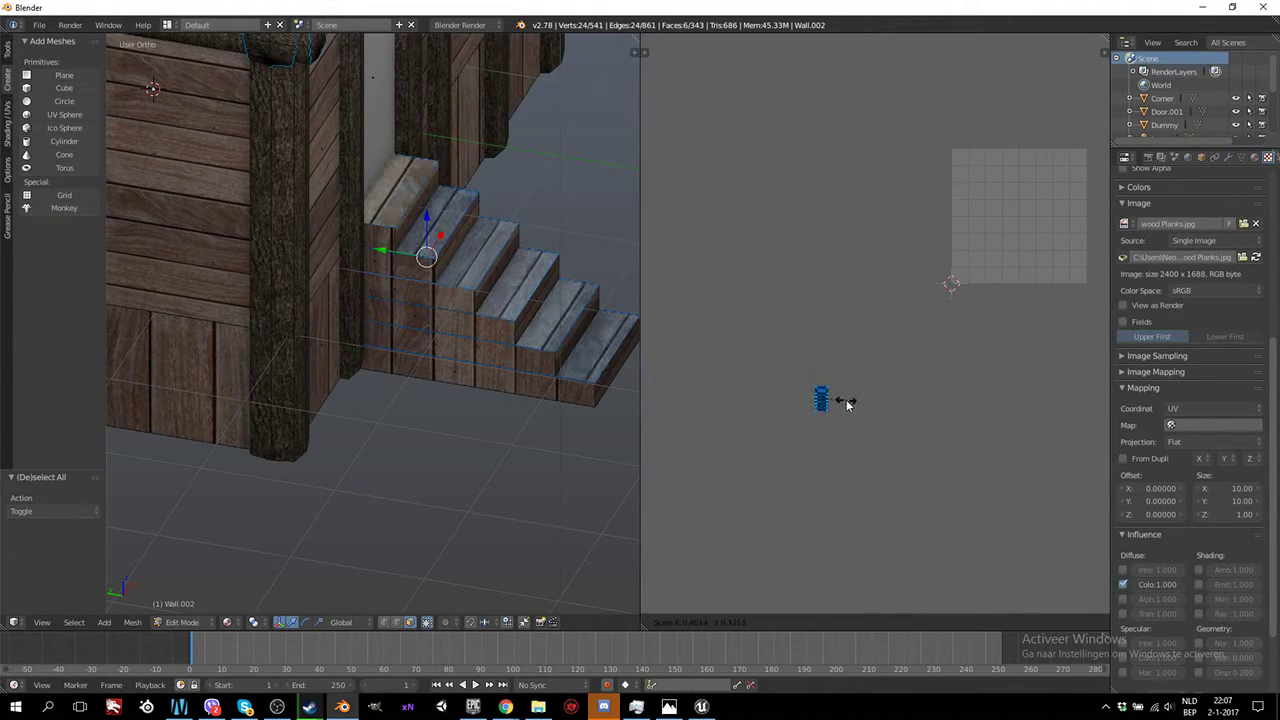
pyautogui.click(846, 402)
pyautogui.press('g')
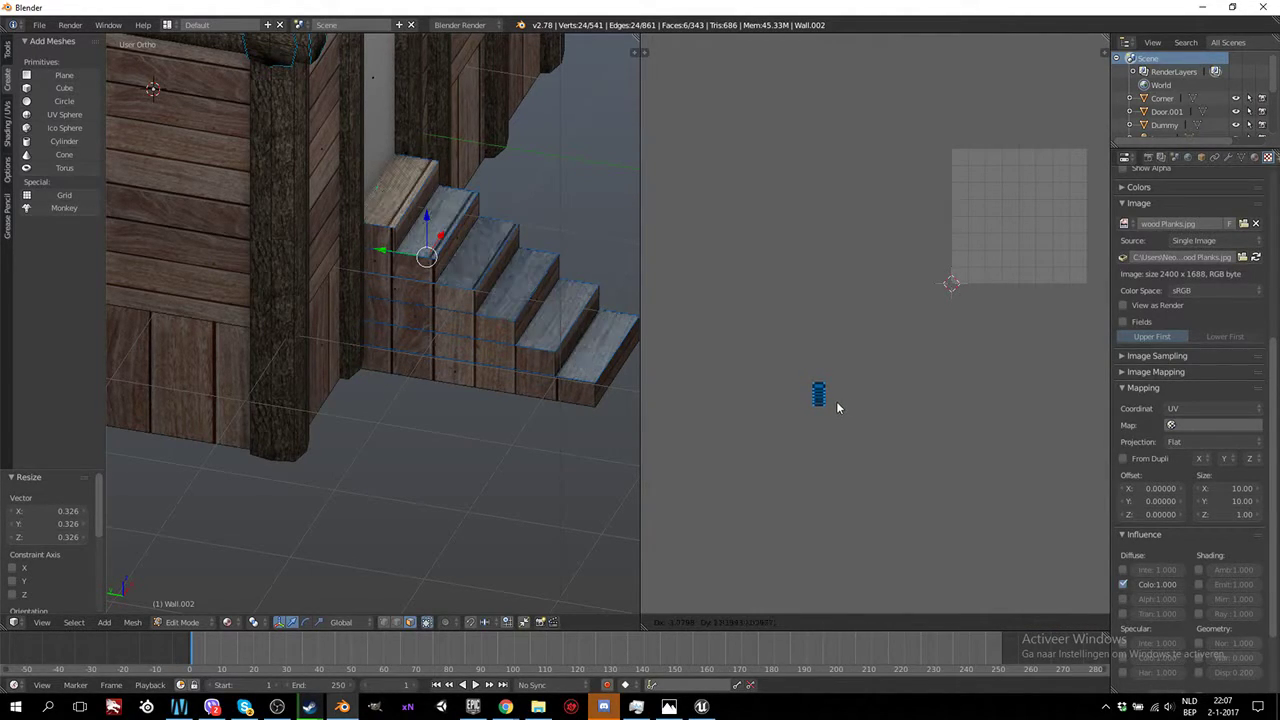
pyautogui.click(856, 405)
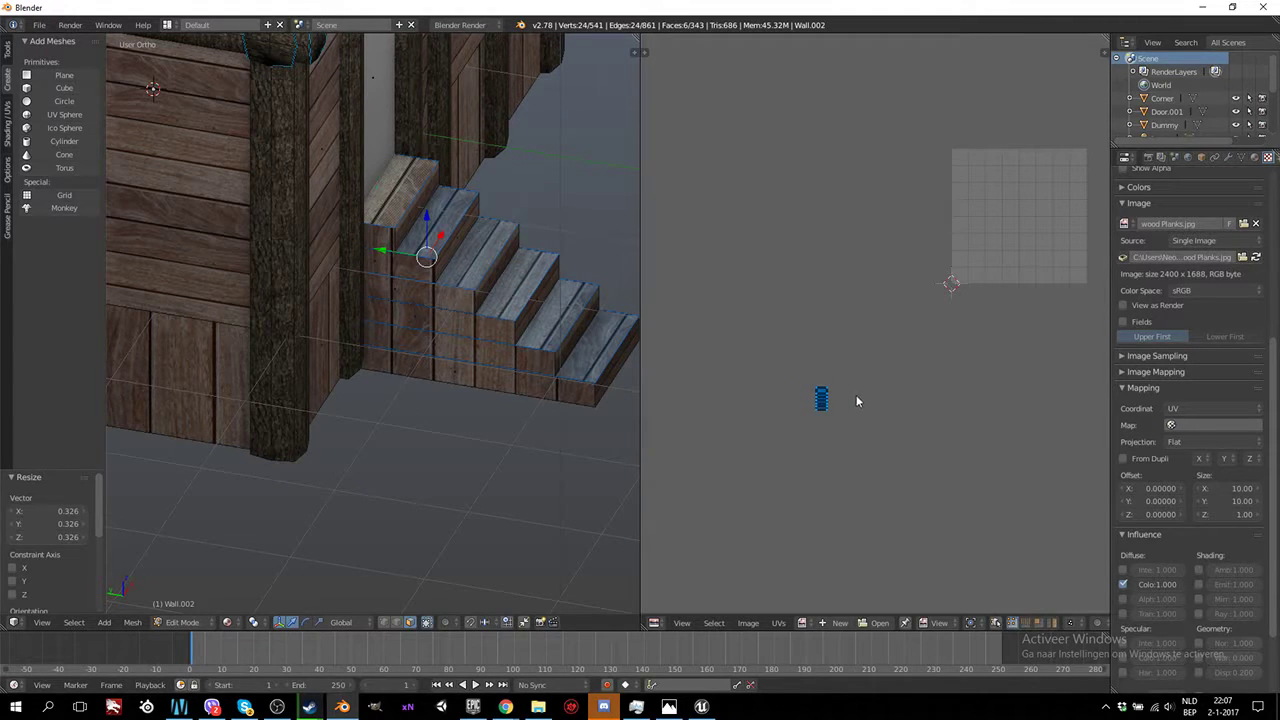
# Box-select the small stair-step island and move it to the texture tile's left edge
pyautogui.press('a')
pyautogui.press('a')
pyautogui.press('a')
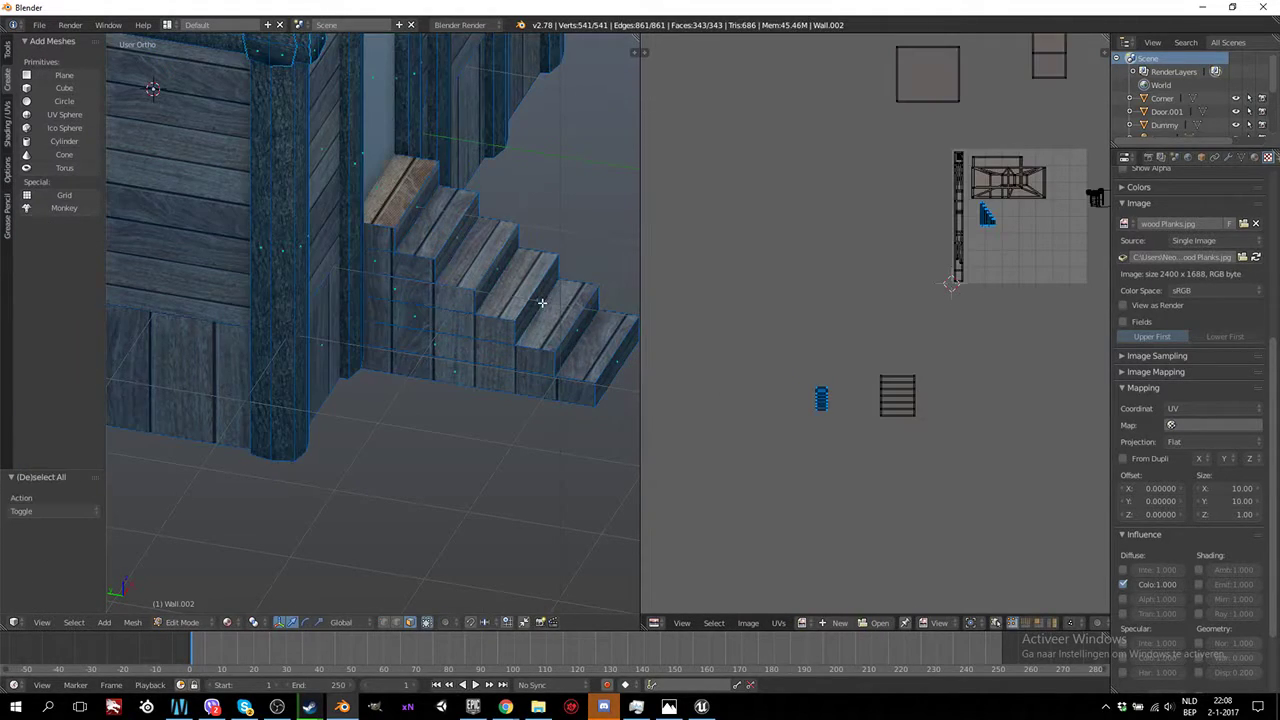
pyautogui.moveTo(836, 428); pyautogui.dragTo(776, 478, button='middle')
pyautogui.press('a')
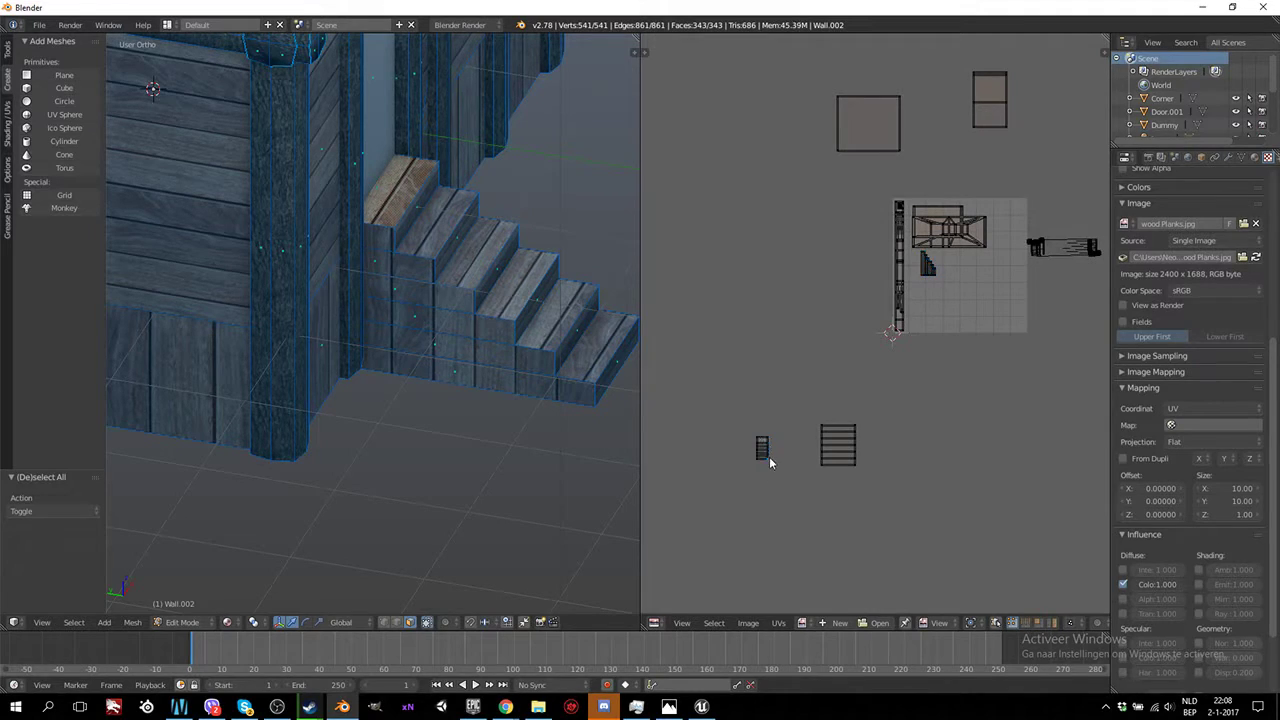
pyautogui.press('b')
pyautogui.moveTo(778, 408); pyautogui.dragTo(717, 489)
pyautogui.press('g')
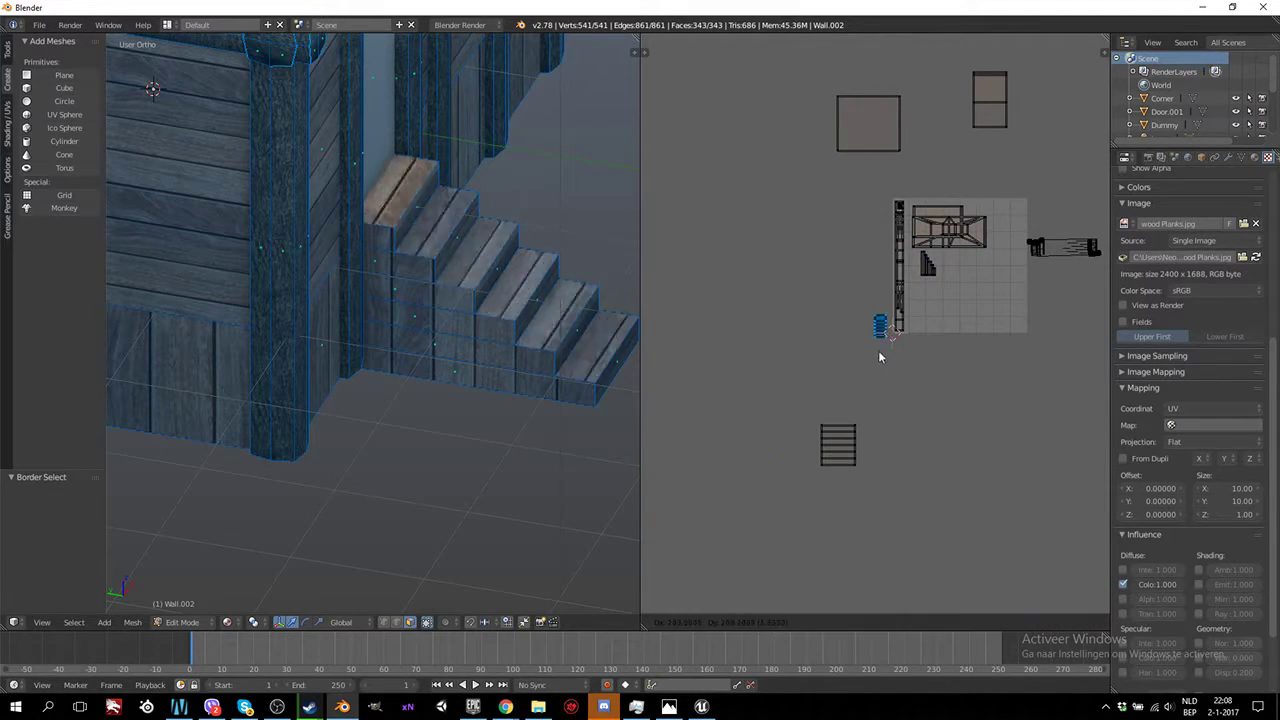
pyautogui.click(917, 334)
pyautogui.scroll(1, 876, 400)
pyautogui.scroll(1, 874, 412)
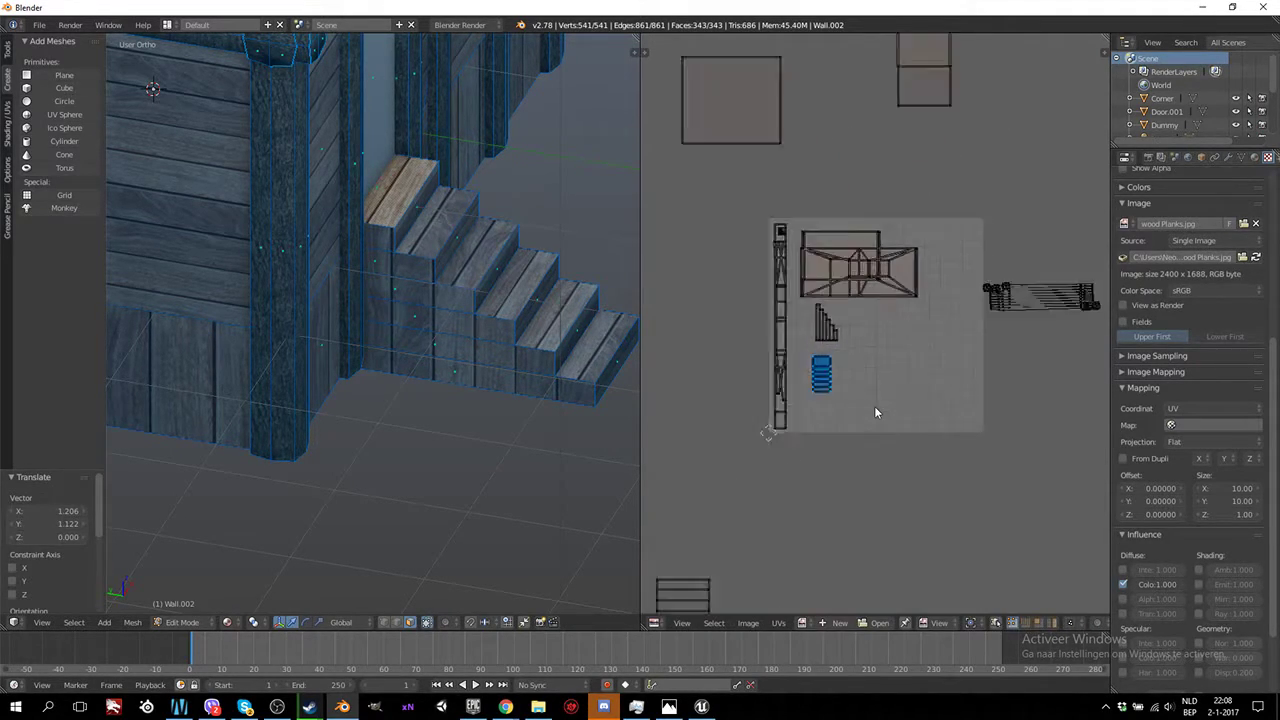
pyautogui.scroll(3, 874, 410)
pyautogui.scroll(2, 842, 414)
# Place the stair-step island beside the stair-side island within the tile
pyautogui.press('g')
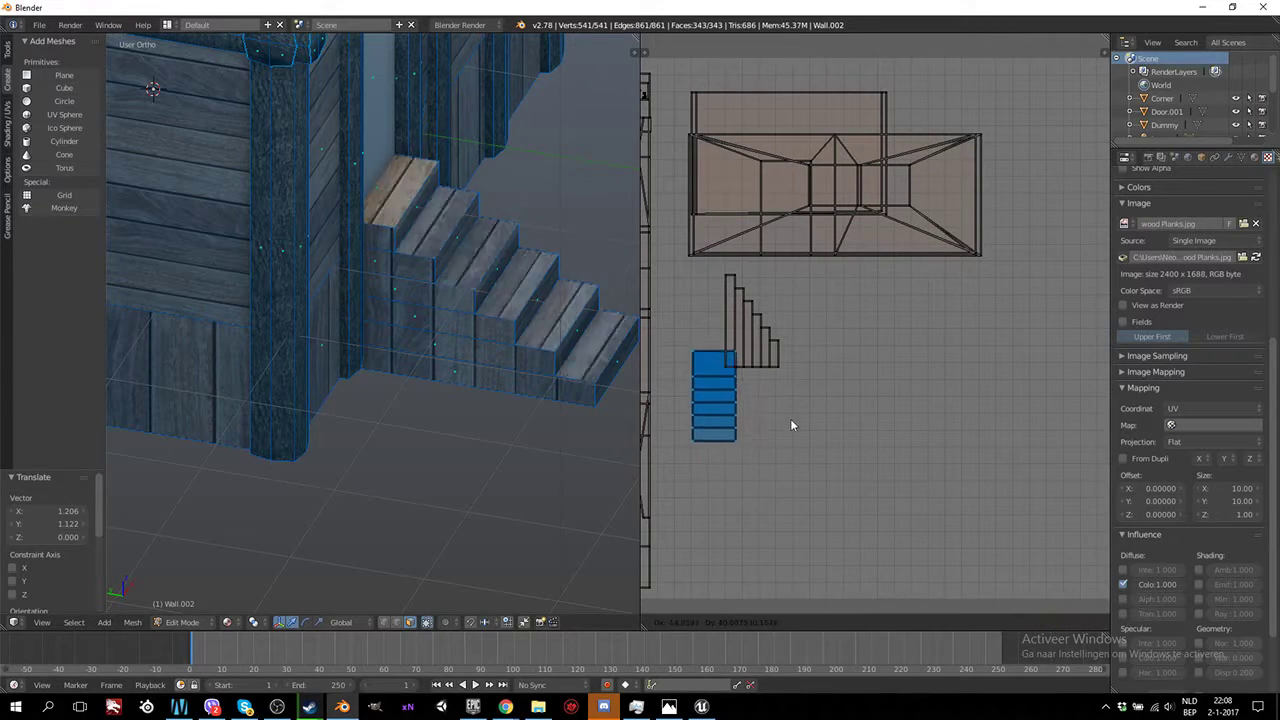
pyautogui.click(769, 358)
pyautogui.scroll(2, 704, 423)
pyautogui.scroll(-1, 630, 405)
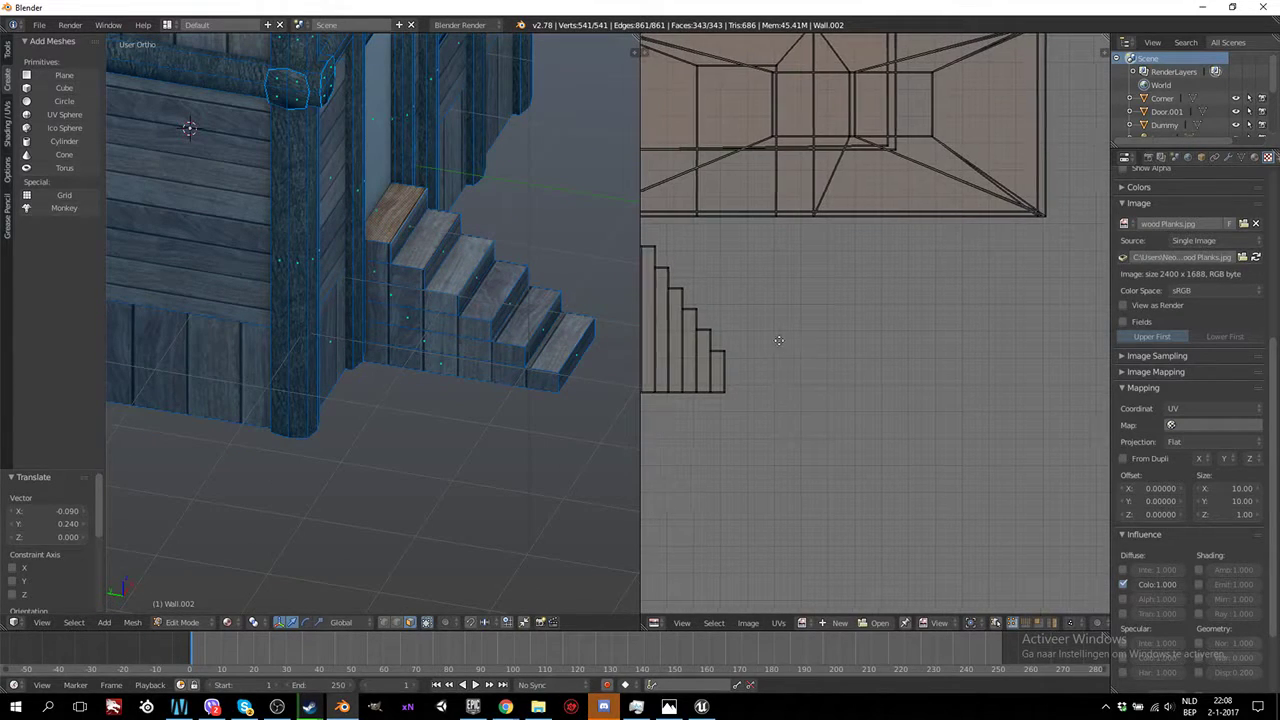
pyautogui.moveTo(778, 340); pyautogui.dragTo(908, 355, button='middle')
pyautogui.scroll(2, 565, 370)
pyautogui.scroll(1, 587, 390)
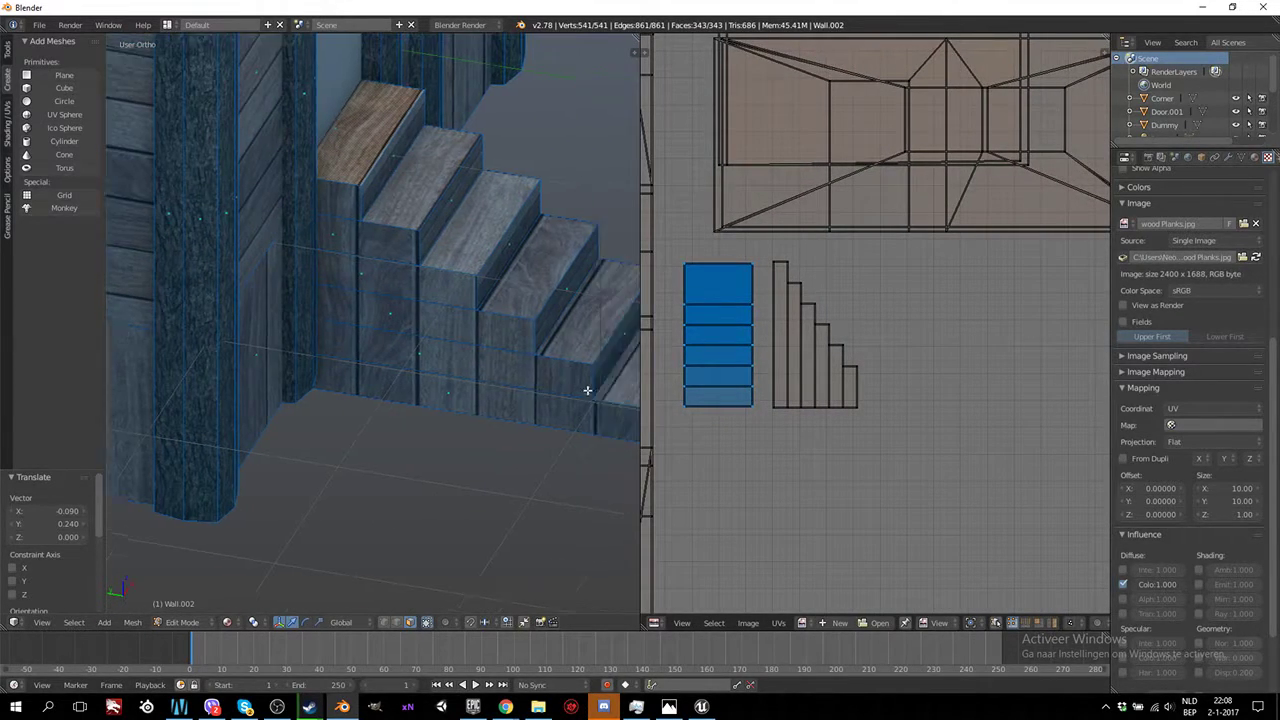
pyautogui.scroll(-2, 587, 390)
# Nudge the UV islands of two step tops slightly along Y
pyautogui.rightClick(443, 366)
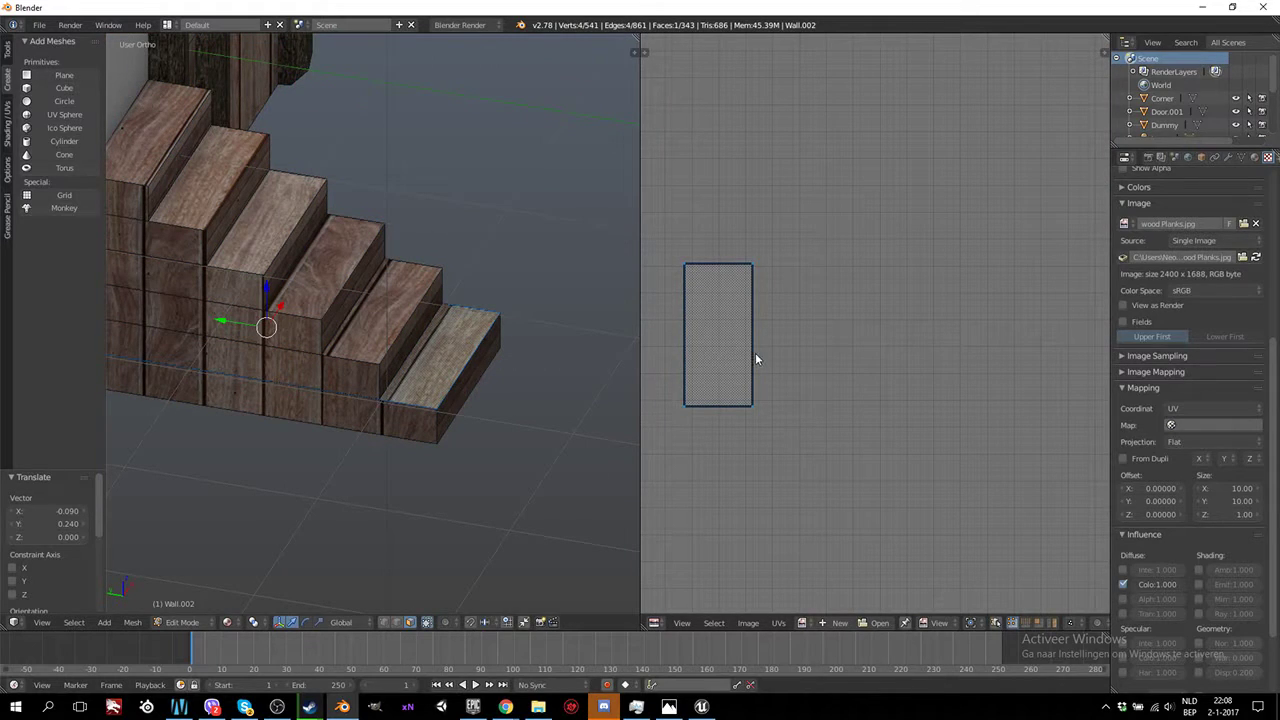
pyautogui.press('g')
pyautogui.press('y')
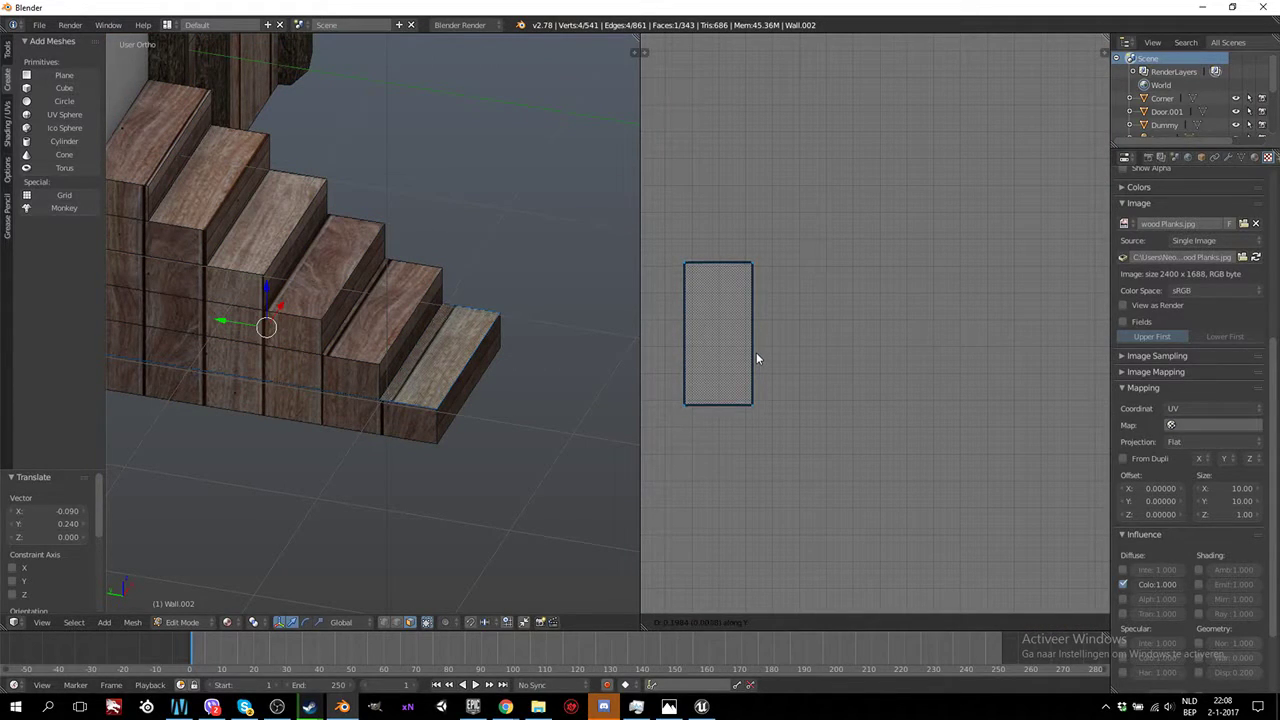
pyautogui.click(756, 356)
pyautogui.rightClick(377, 326)
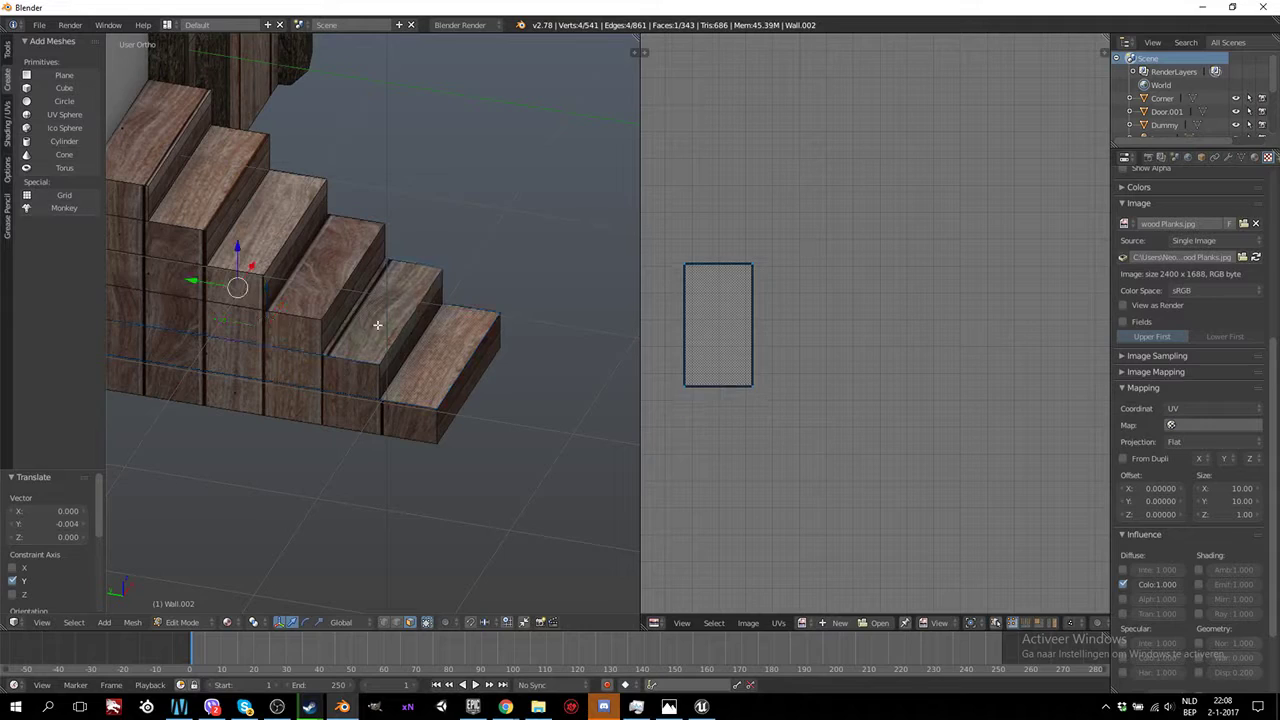
pyautogui.click(754, 334)
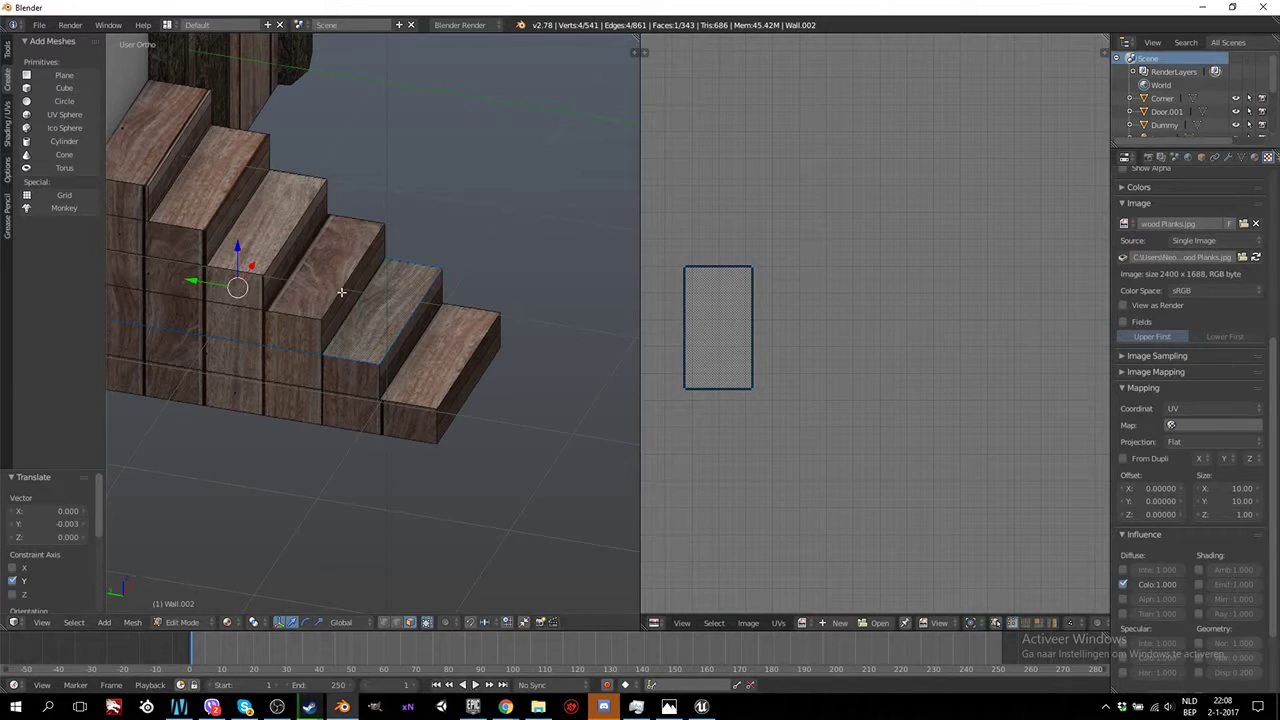
# Shift the uppermost step's UV island, then return Wall.002 to Object Mode
pyautogui.rightClick(165, 165)
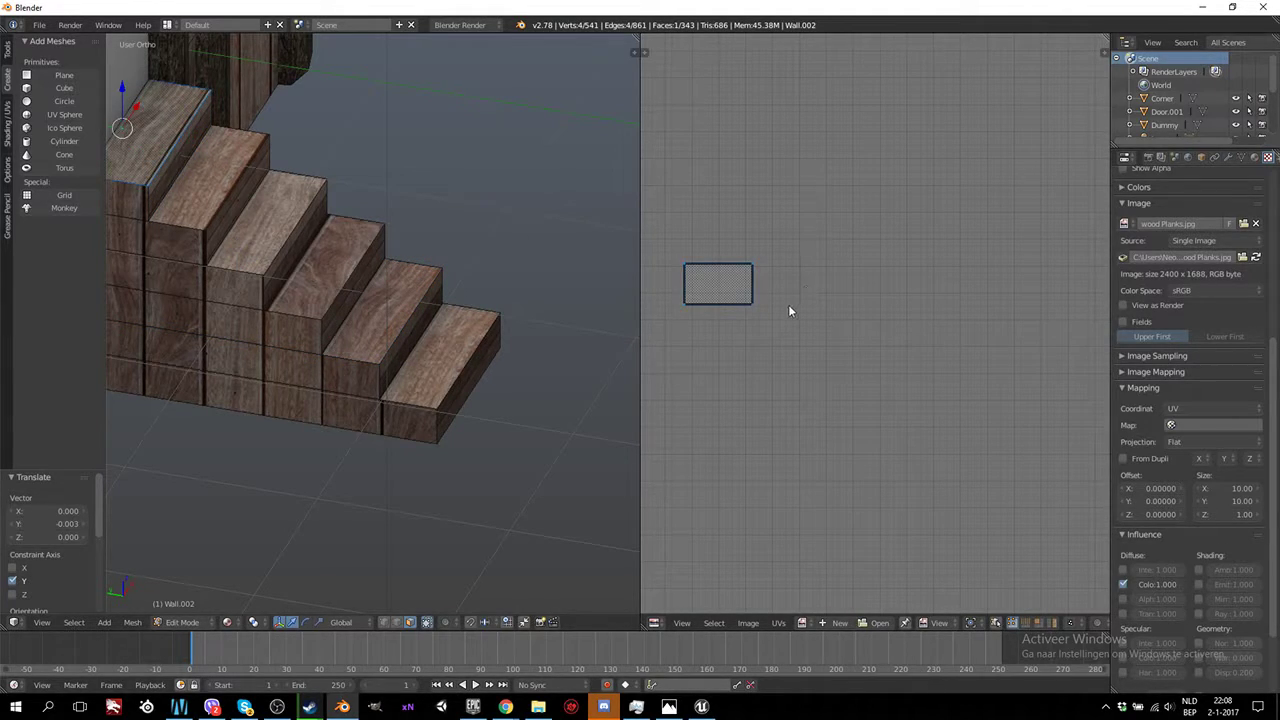
pyautogui.press('g')
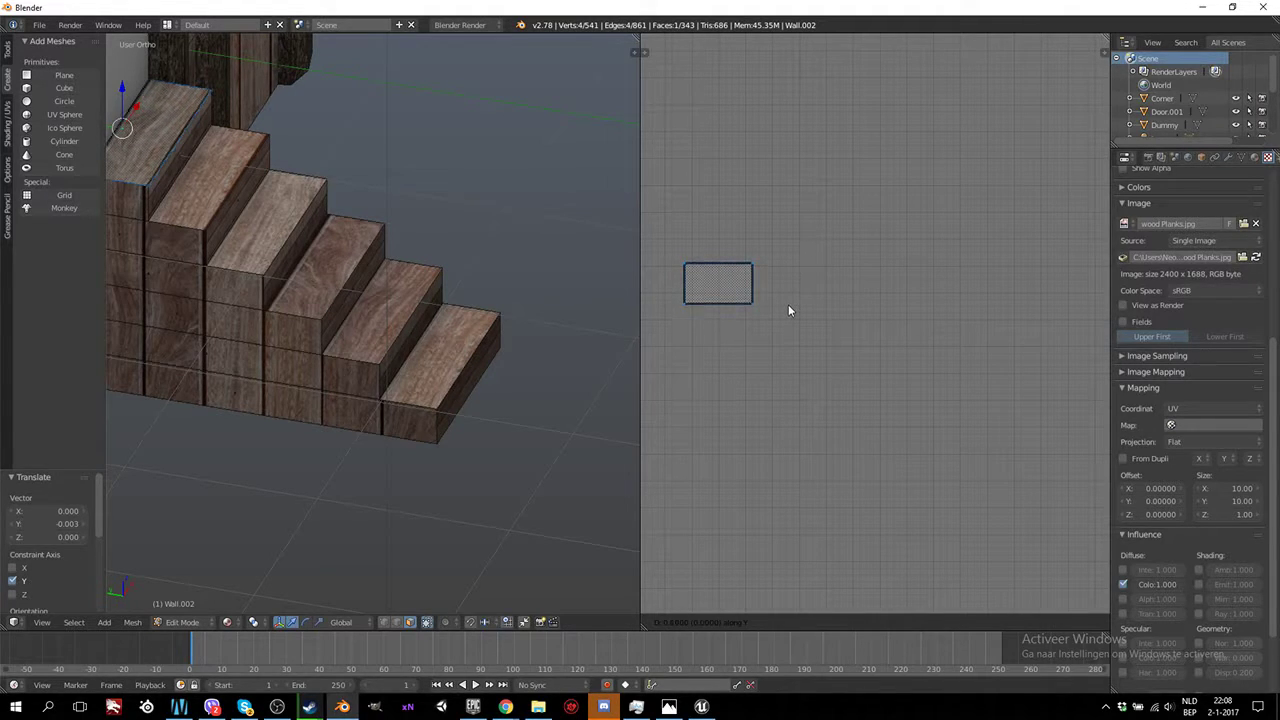
pyautogui.click(788, 305)
pyautogui.press('Tab')
pyautogui.scroll(-3, 237, 276)
pyautogui.moveTo(237, 276)
pyautogui.mouseDown(button='middle')
pyautogui.moveTo(410, 261)
pyautogui.moveTo(351, 289)
pyautogui.moveTo(504, 180)
pyautogui.mouseUp(button='middle')
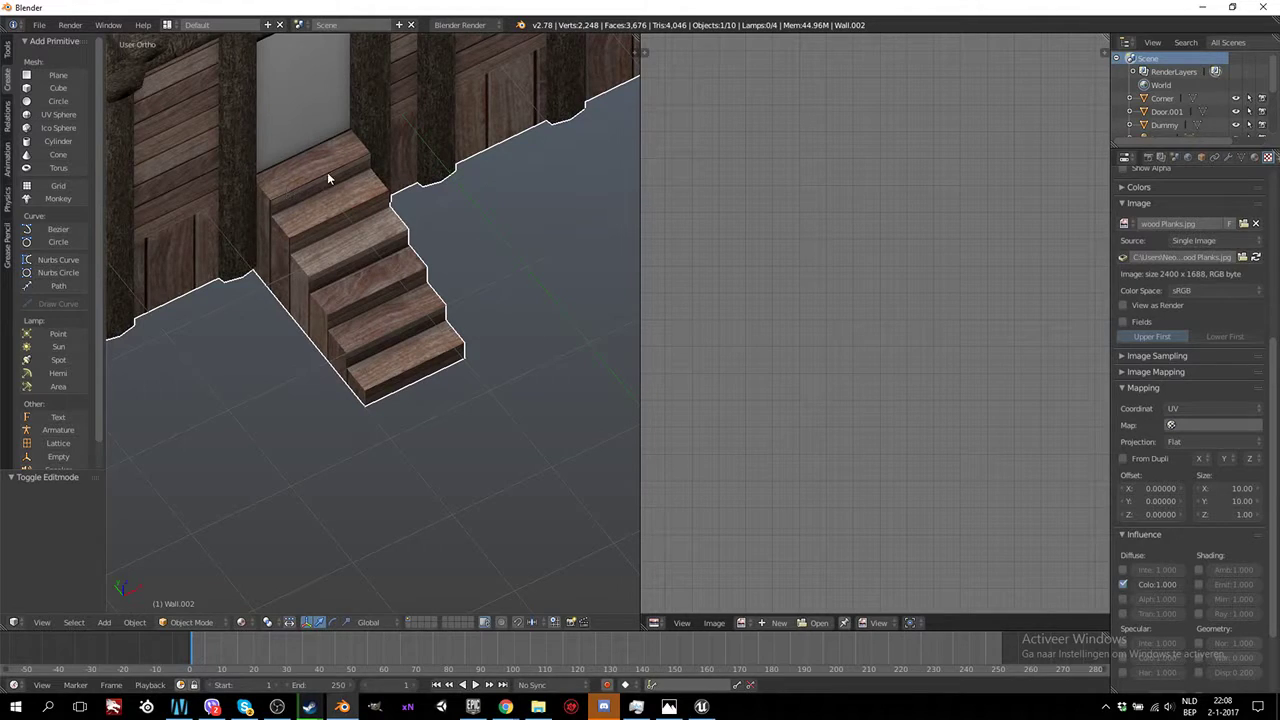
pyautogui.moveTo(385, 296); pyautogui.dragTo(405, 298, button='middle')
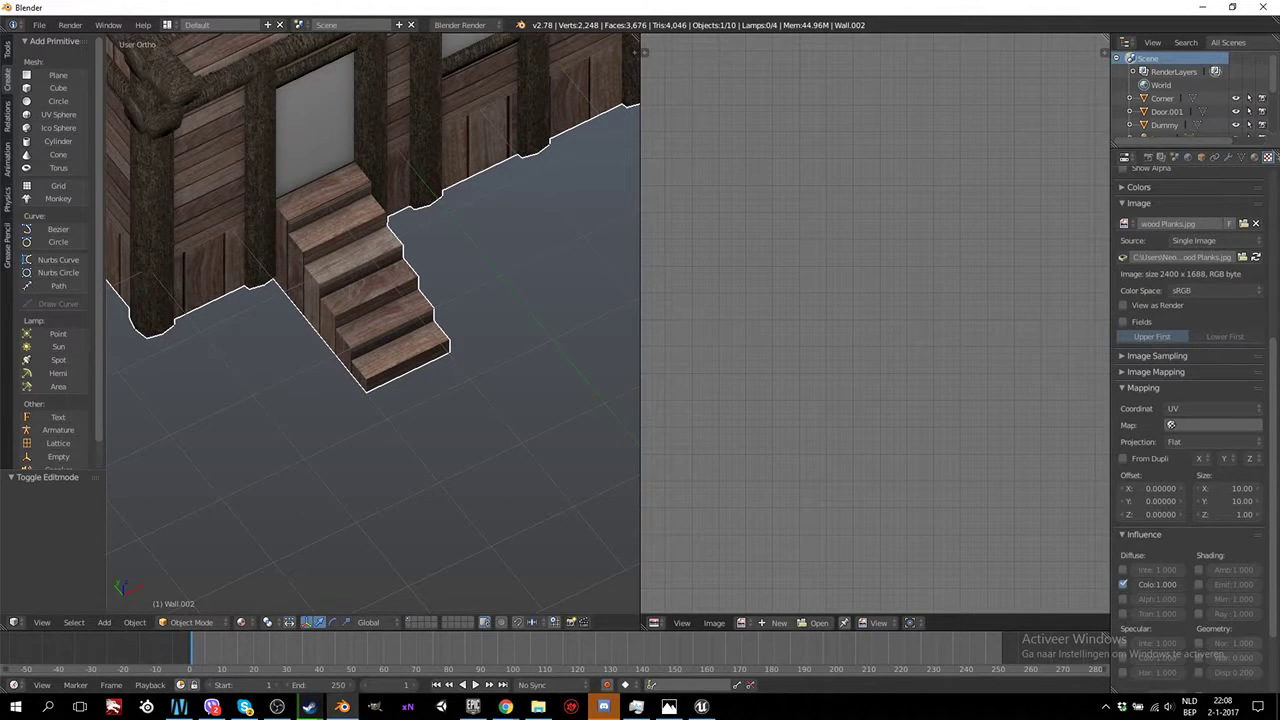
pyautogui.click(506, 706)
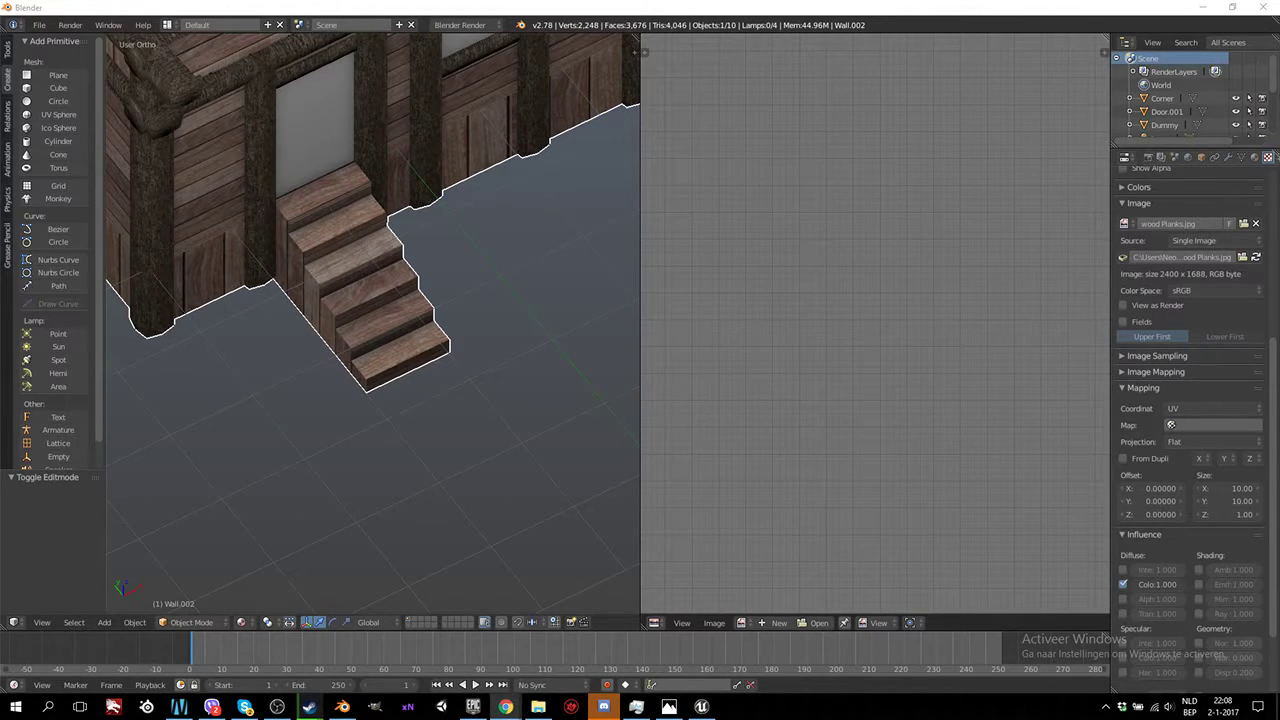
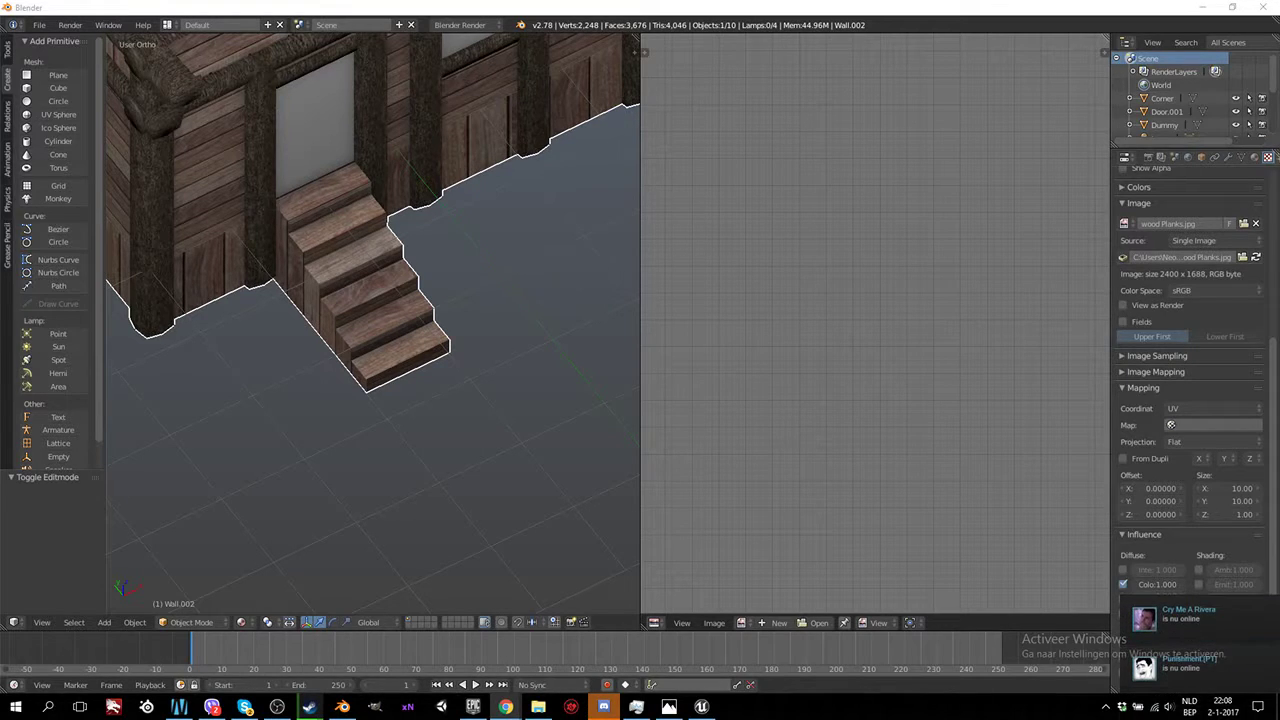
# Select the five stair steps in edit mode and show their UVs with the other cabin islands
pyautogui.moveTo(362, 438)
pyautogui.mouseDown(button='middle')
pyautogui.moveTo(463, 357)
pyautogui.moveTo(394, 263)
pyautogui.moveTo(443, 260)
pyautogui.moveTo(398, 347)
pyautogui.mouseUp(button='middle')
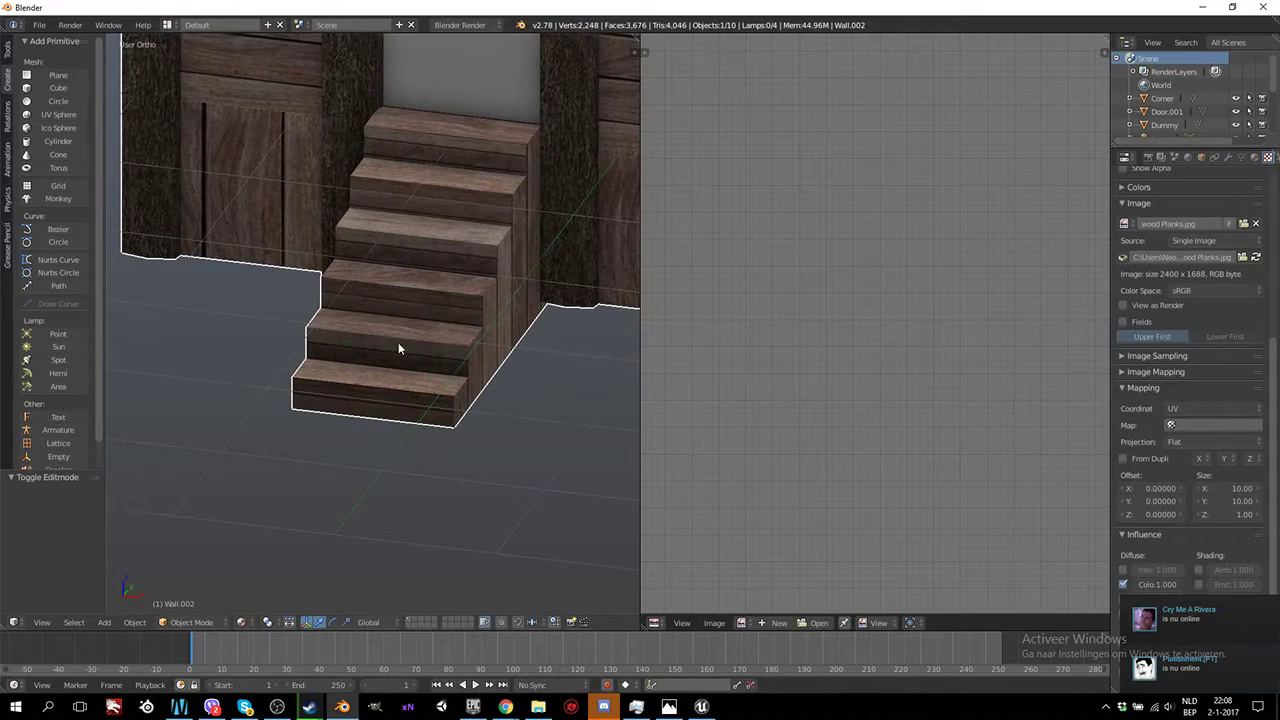
pyautogui.press('Tab')
pyautogui.rightClick(393, 356)
pyautogui.keyDown('shift'); pyautogui.rightClick(385, 392); pyautogui.keyUp('shift')
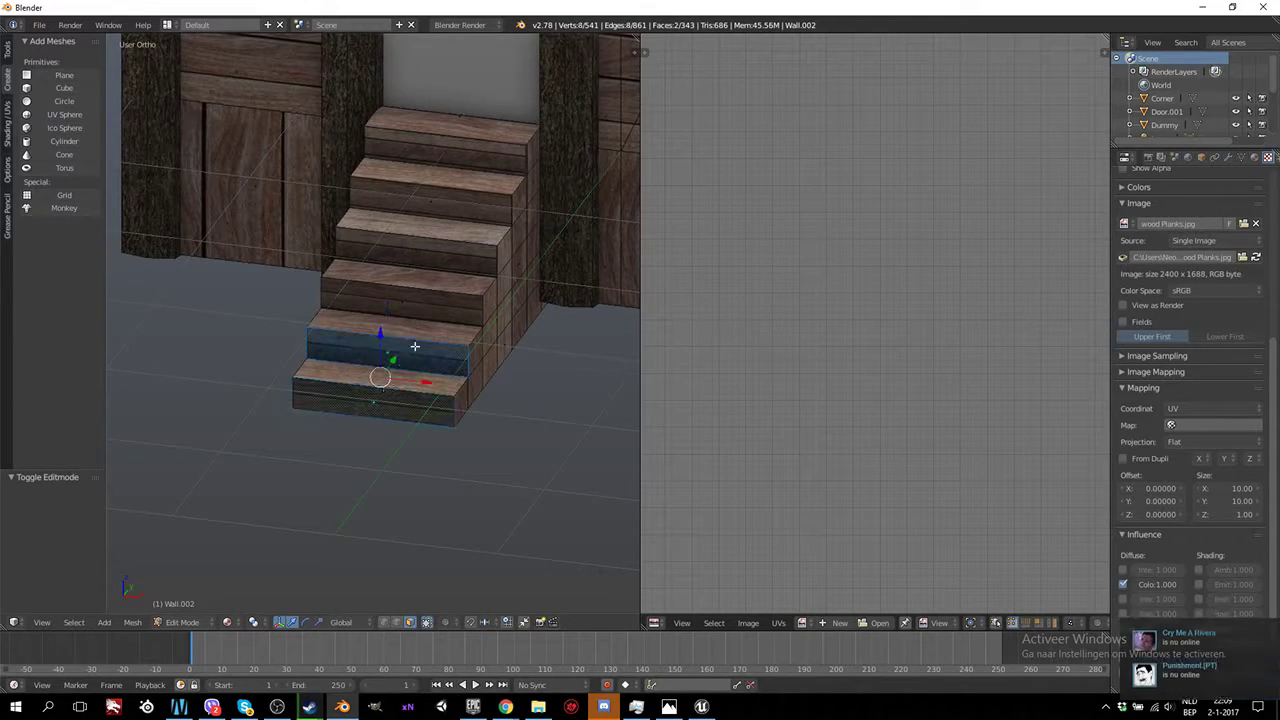
pyautogui.keyDown('shift'); pyautogui.rightClick(434, 261); pyautogui.keyUp('shift')
pyautogui.keyDown('shift'); pyautogui.rightClick(440, 205); pyautogui.keyUp('shift')
pyautogui.keyDown('shift'); pyautogui.rightClick(446, 154); pyautogui.keyUp('shift')
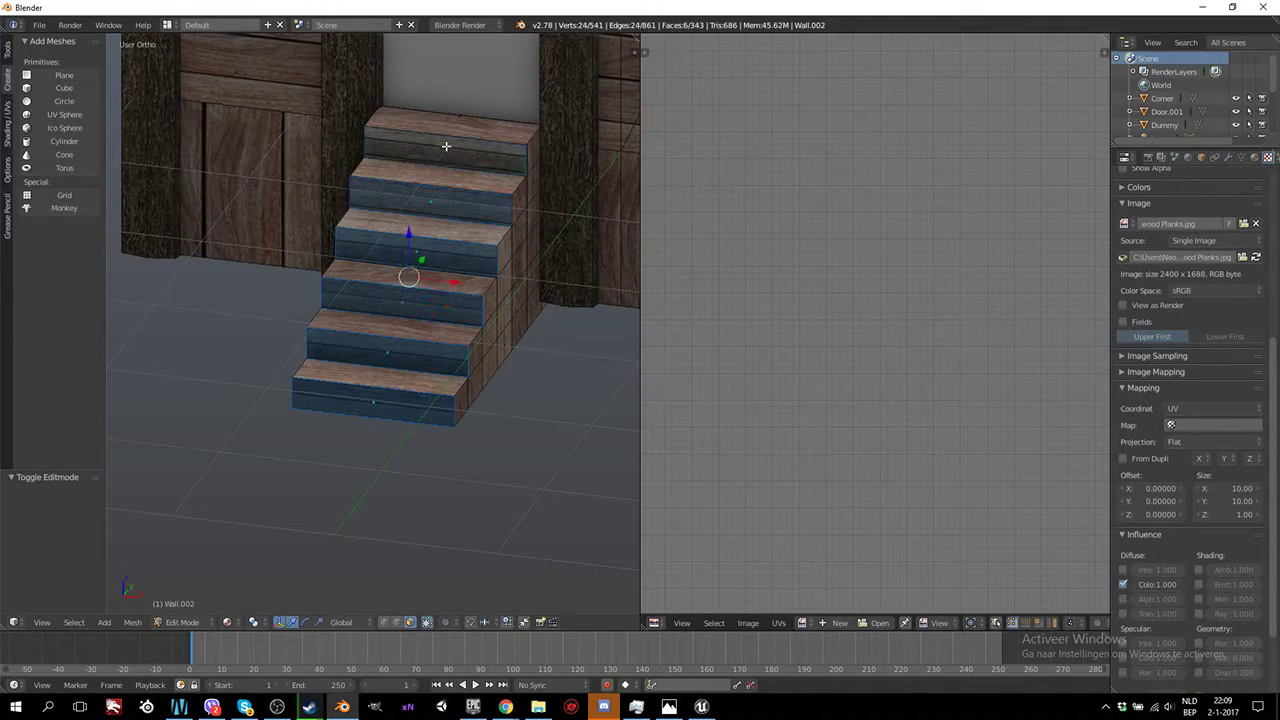
pyautogui.scroll(-3, 730, 375)
pyautogui.press('a')
pyautogui.press('a')
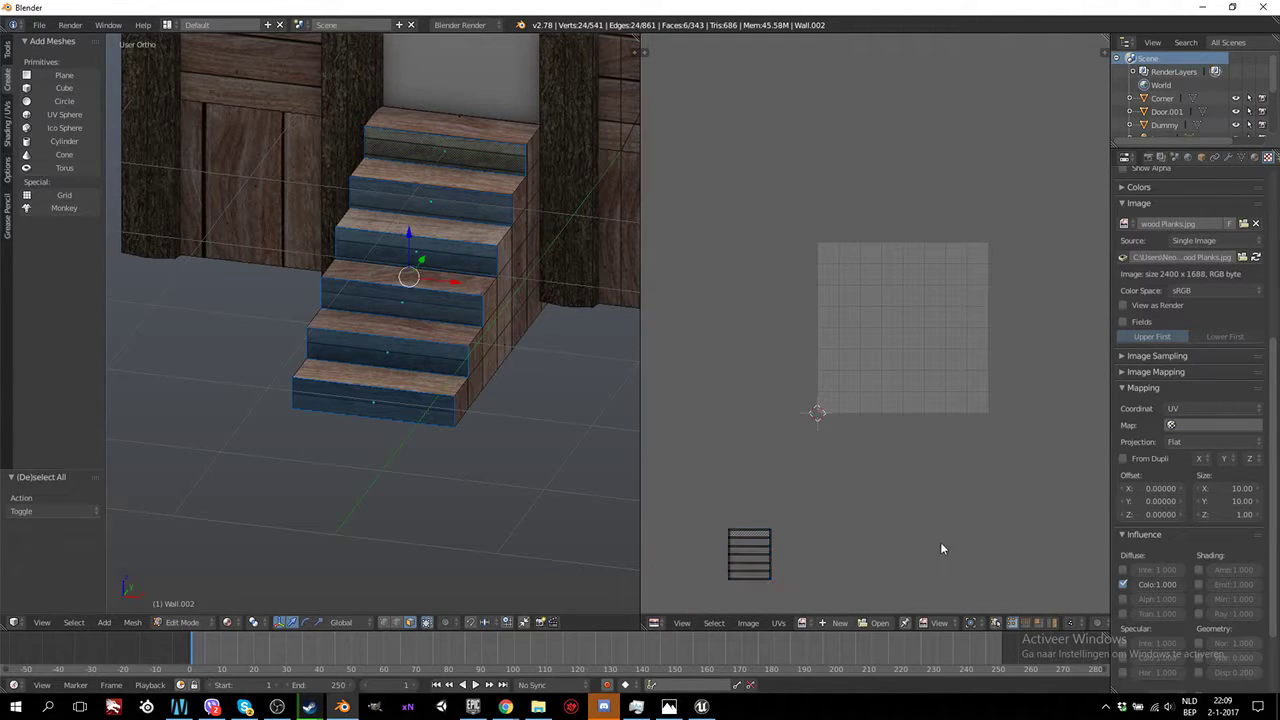
pyautogui.press('a')
pyautogui.hotkey('ctrl', 'i')
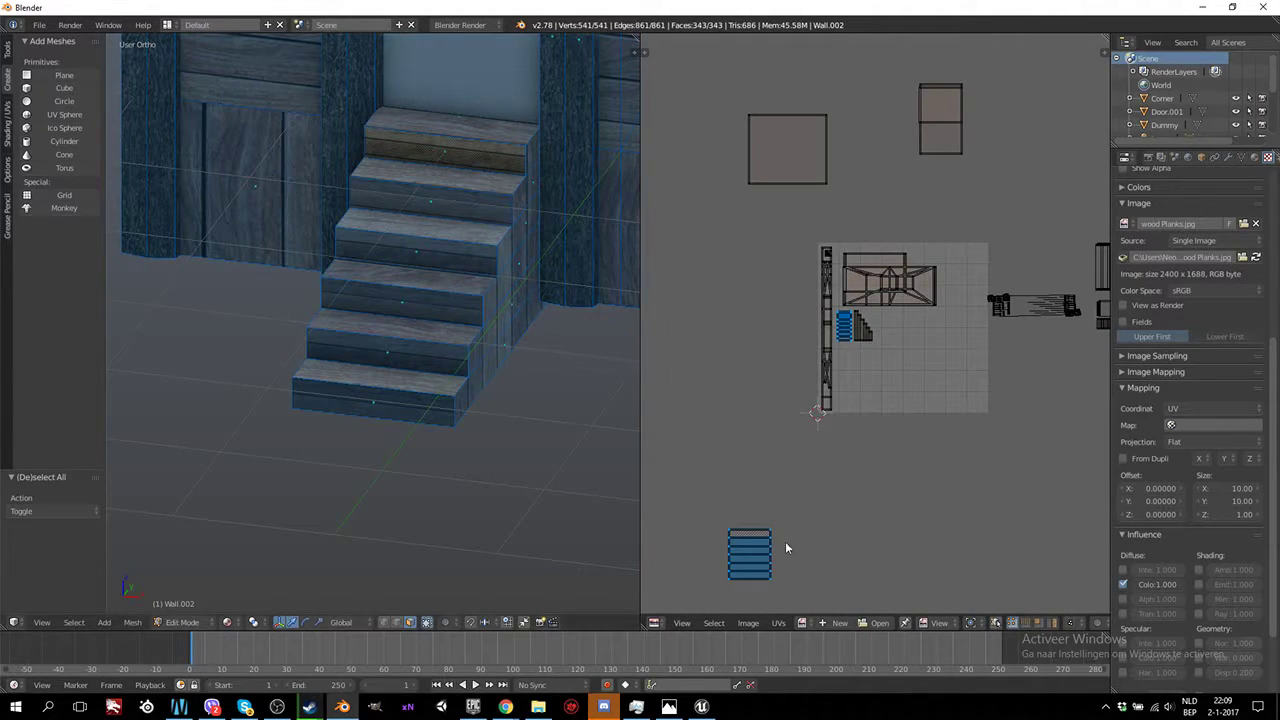
# Box-select the stair UV island, move it onto the wood texture and scale it to about 0.46
pyautogui.press('a')
pyautogui.press('b')
pyautogui.moveTo(790, 506); pyautogui.dragTo(702, 604)
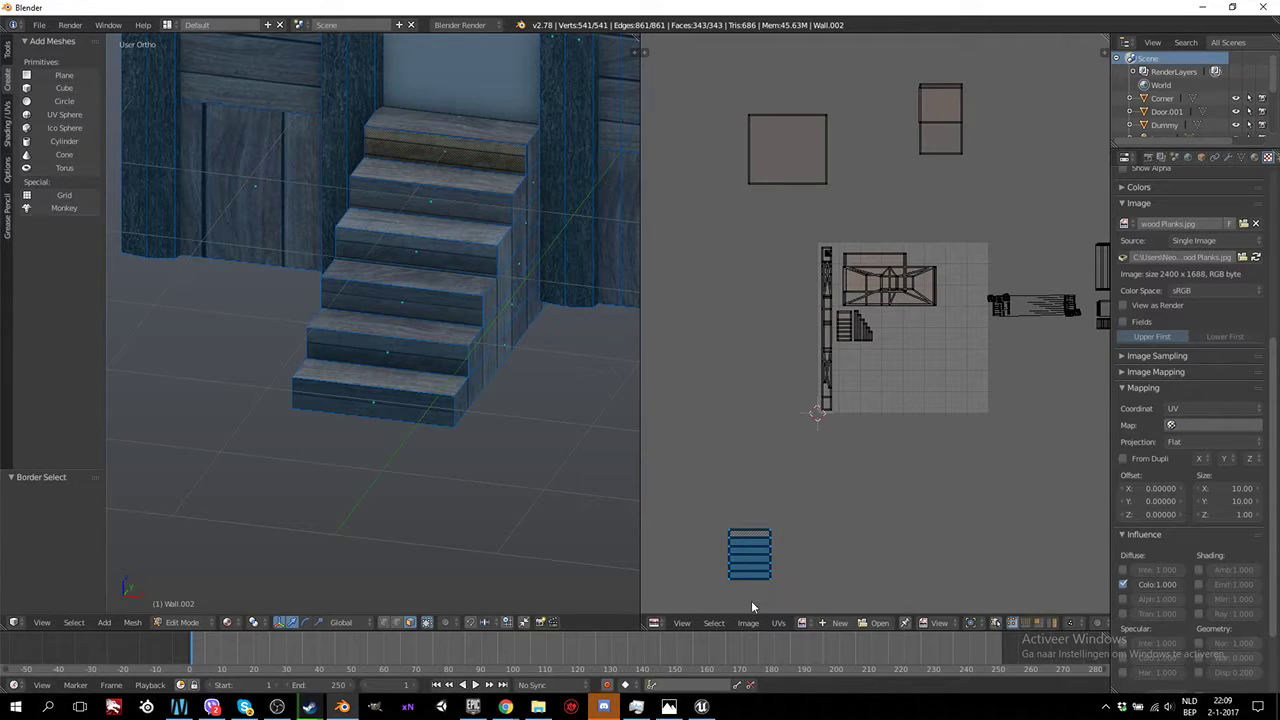
pyautogui.press('g')
pyautogui.click(901, 378)
pyautogui.press('s')
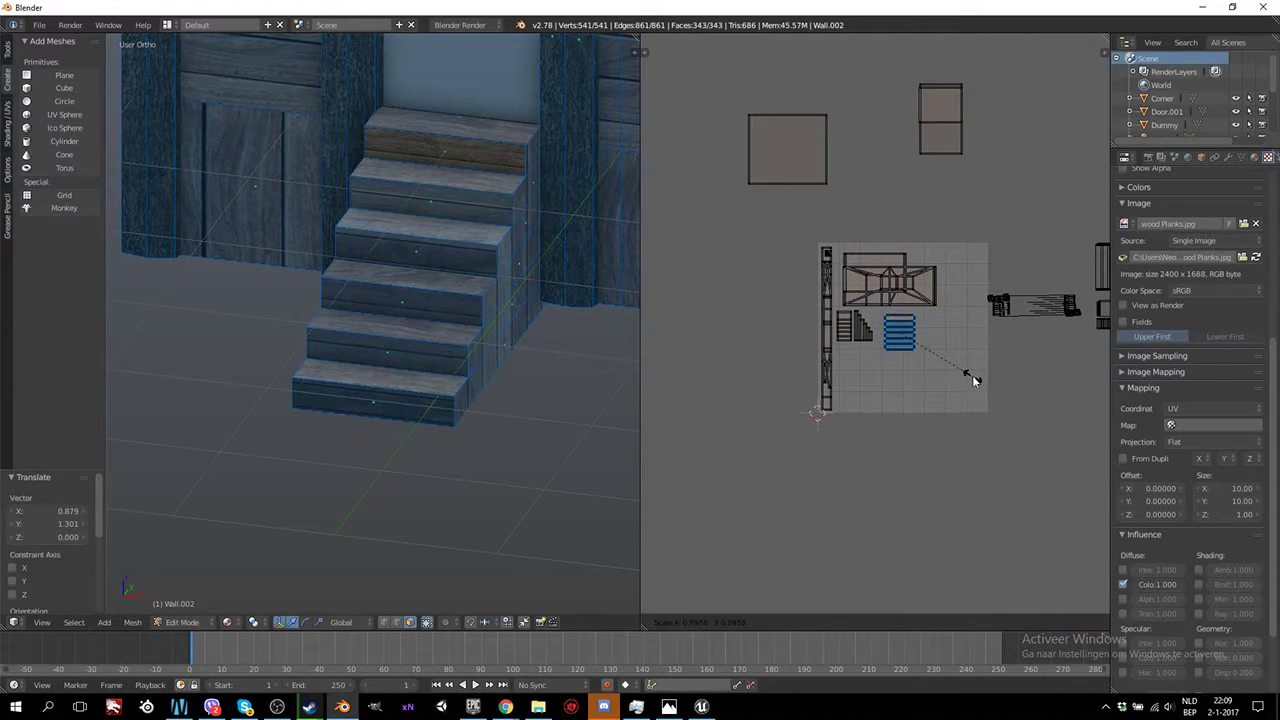
pyautogui.click(950, 364)
# Fine-tune the stair island's size and position beside the plank islands
pyautogui.press('g')
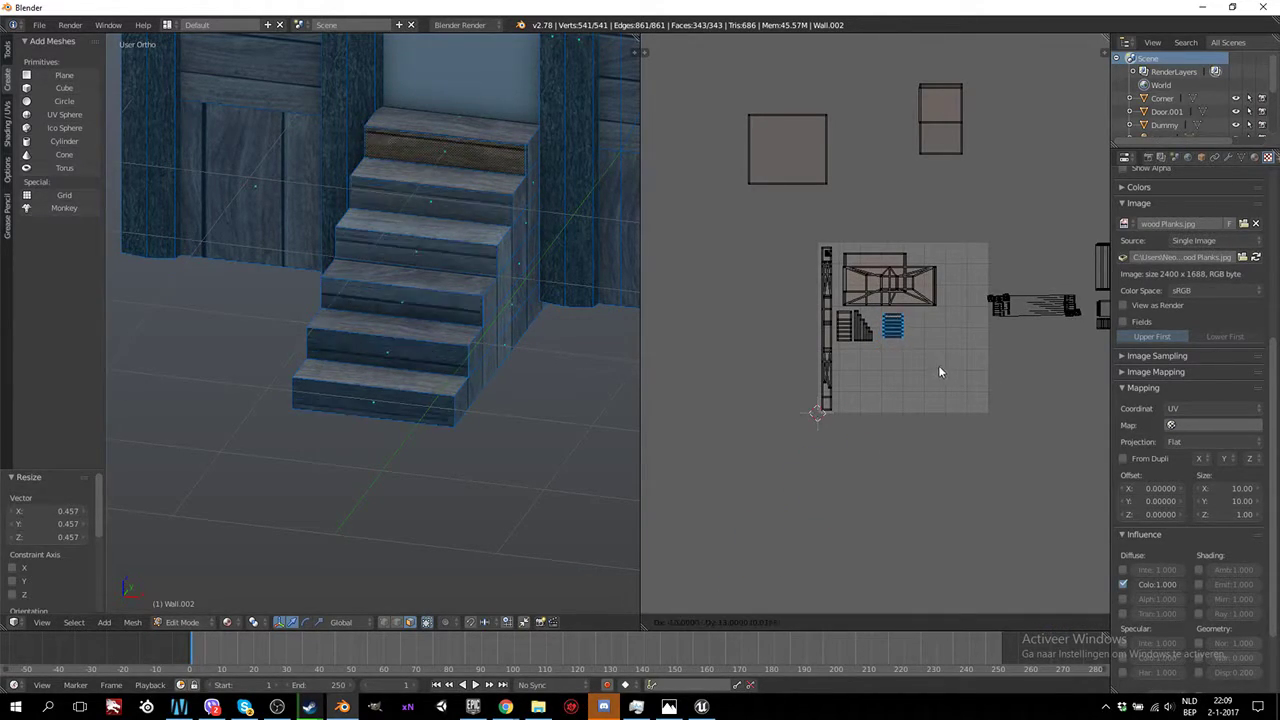
pyautogui.click(932, 364)
pyautogui.scroll(4, 516, 346)
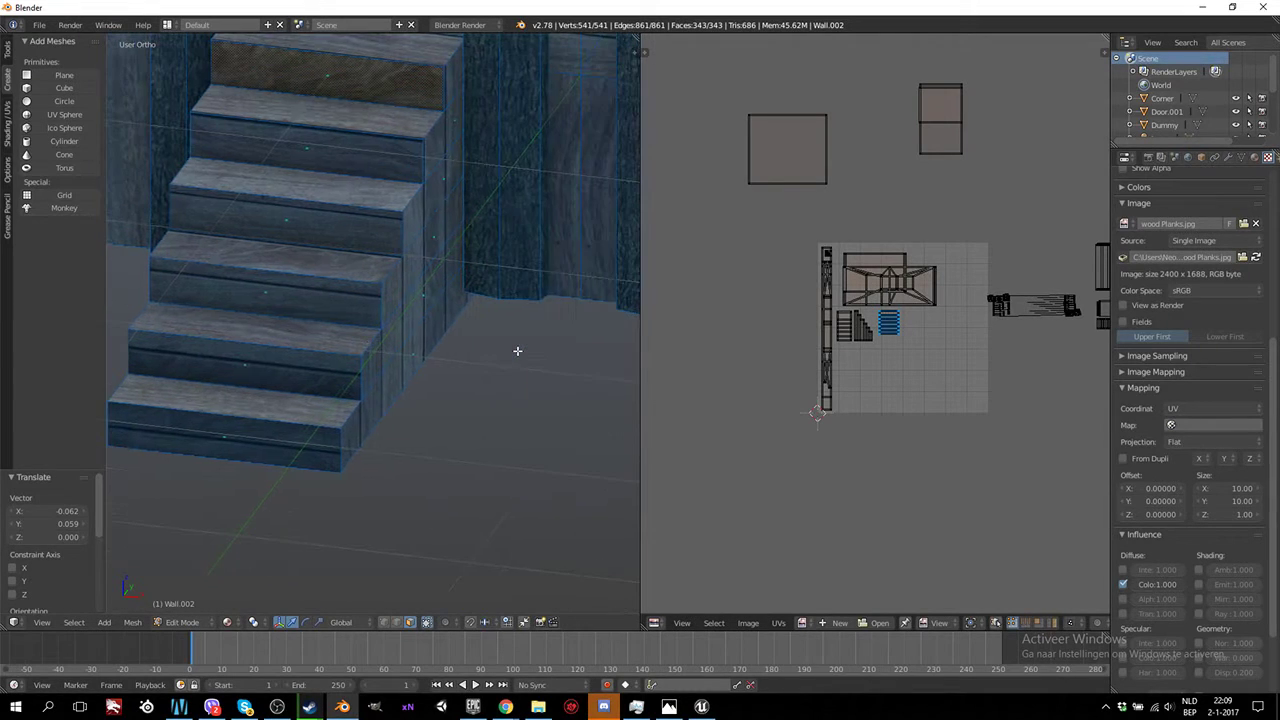
pyautogui.keyDown('shift'); pyautogui.scroll(5, 514, 352); pyautogui.keyUp('shift')
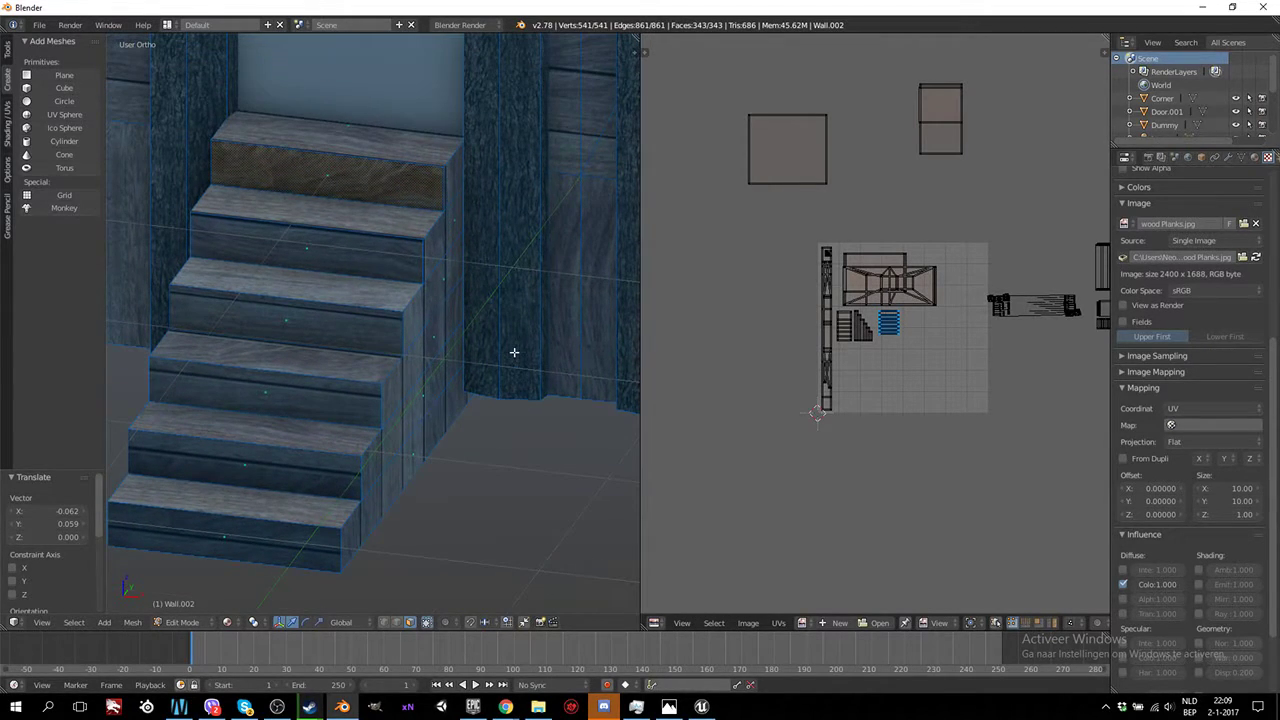
pyautogui.press('s')
pyautogui.click(925, 366)
pyautogui.press('g')
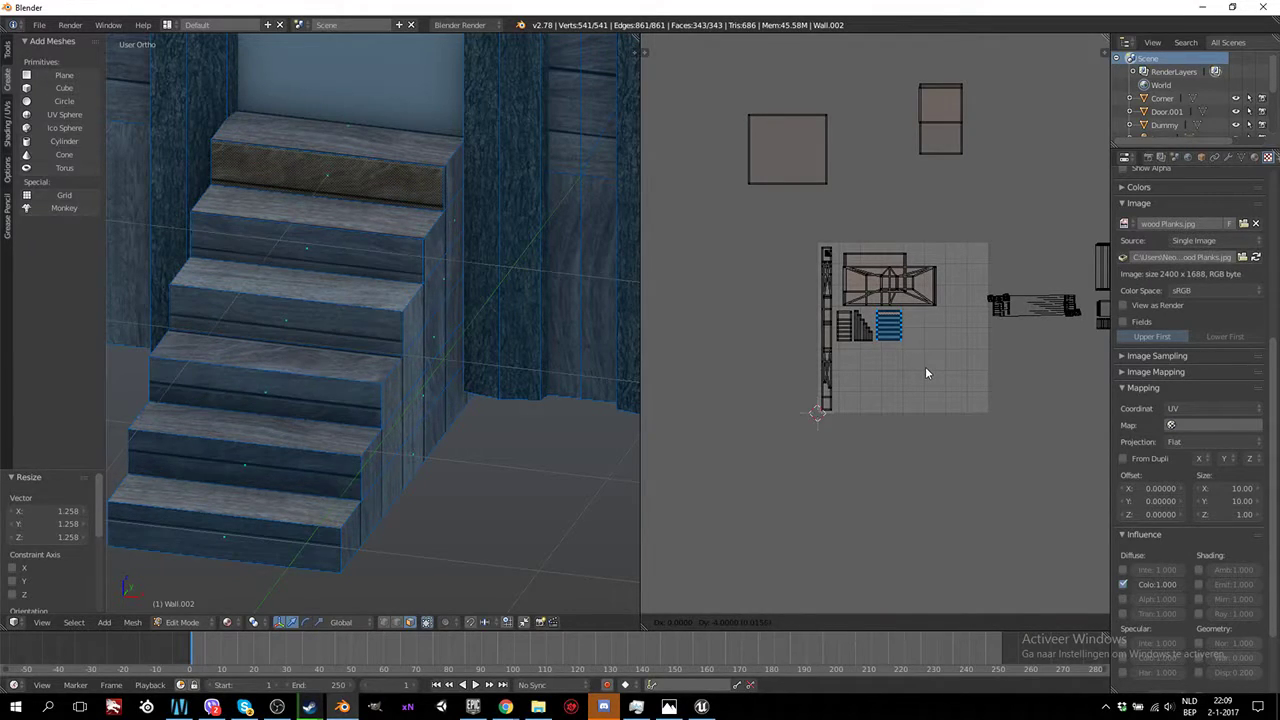
pyautogui.click(925, 366)
# Slide the UVs of the first two stair riser faces vertically to vary their planks
pyautogui.rightClick(309, 406)
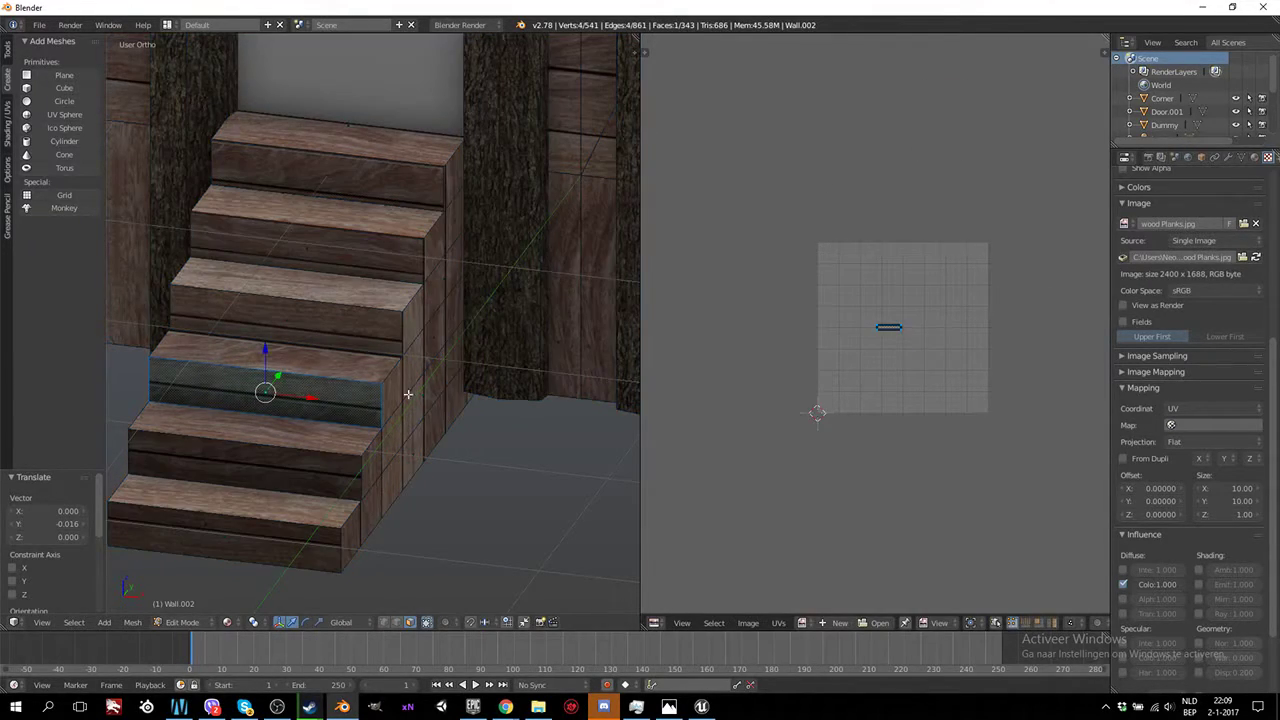
pyautogui.press('g')
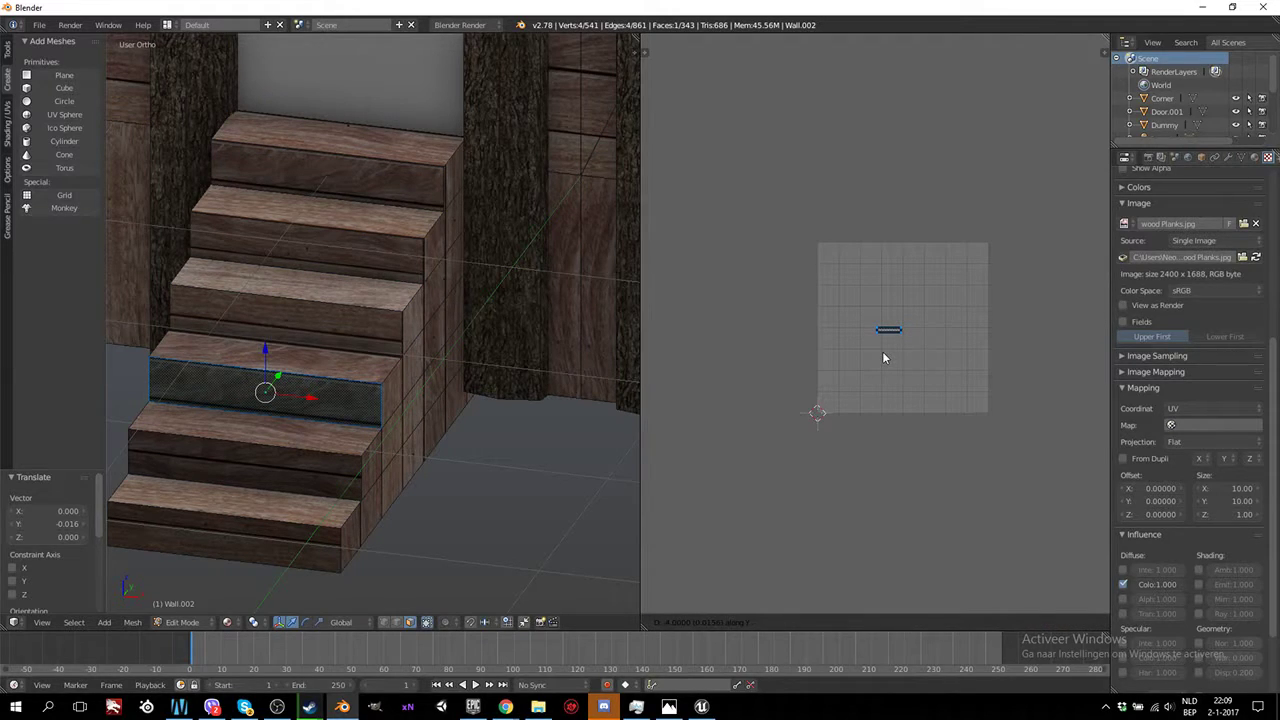
pyautogui.click(883, 357)
pyautogui.rightClick(377, 330)
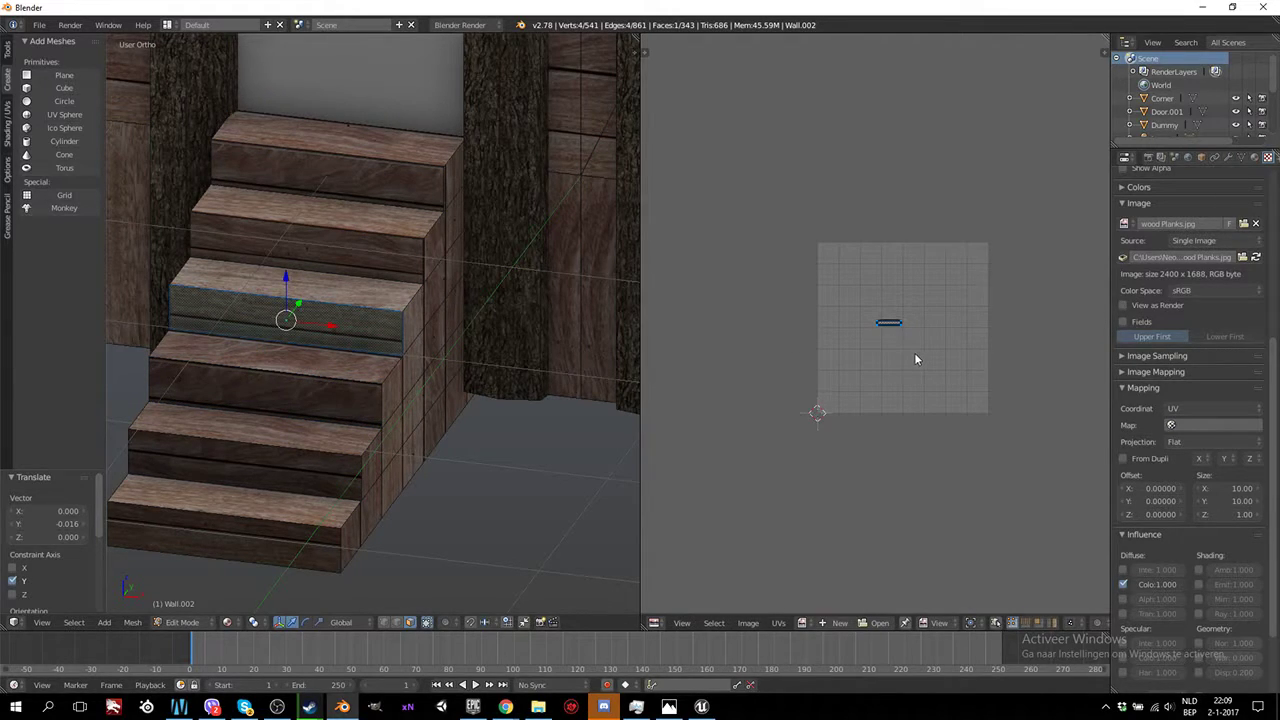
pyautogui.press('g')
pyautogui.press('y')
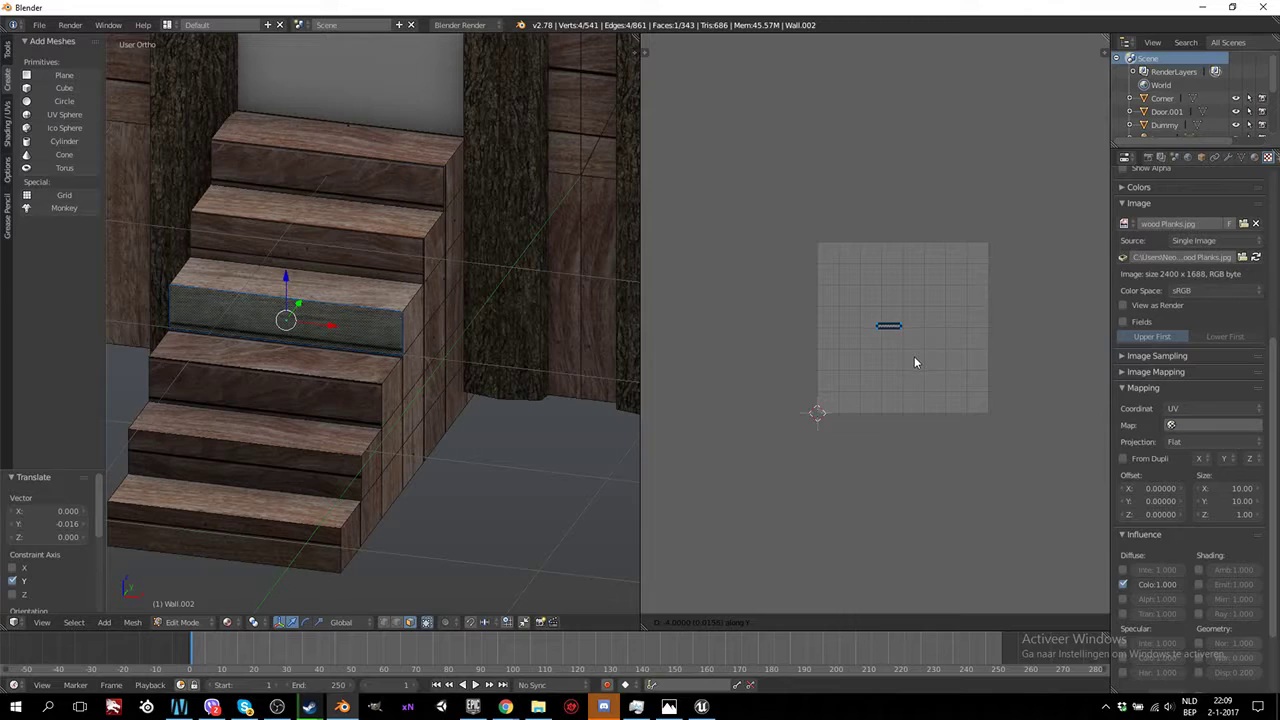
pyautogui.click(914, 362)
# Shift the UVs of two more stair risers vertically for different plank patterns
pyautogui.rightClick(377, 248)
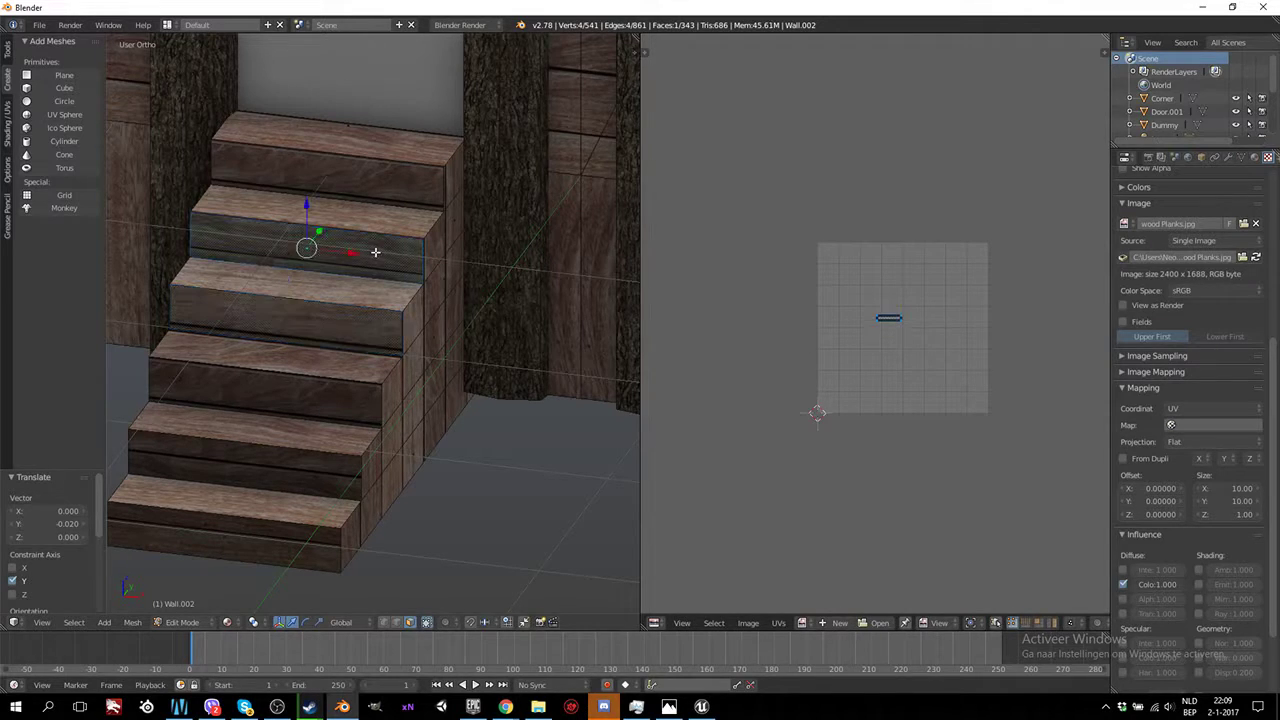
pyautogui.press('g')
pyautogui.press('y')
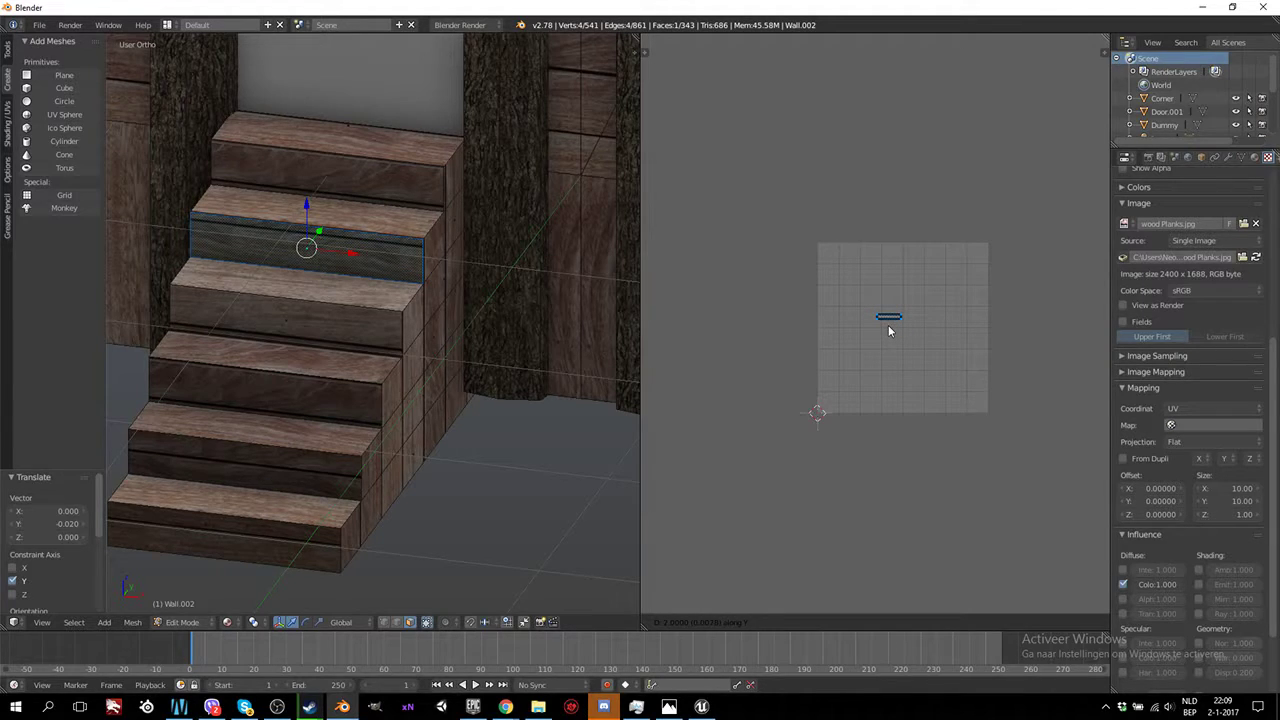
pyautogui.click(888, 329)
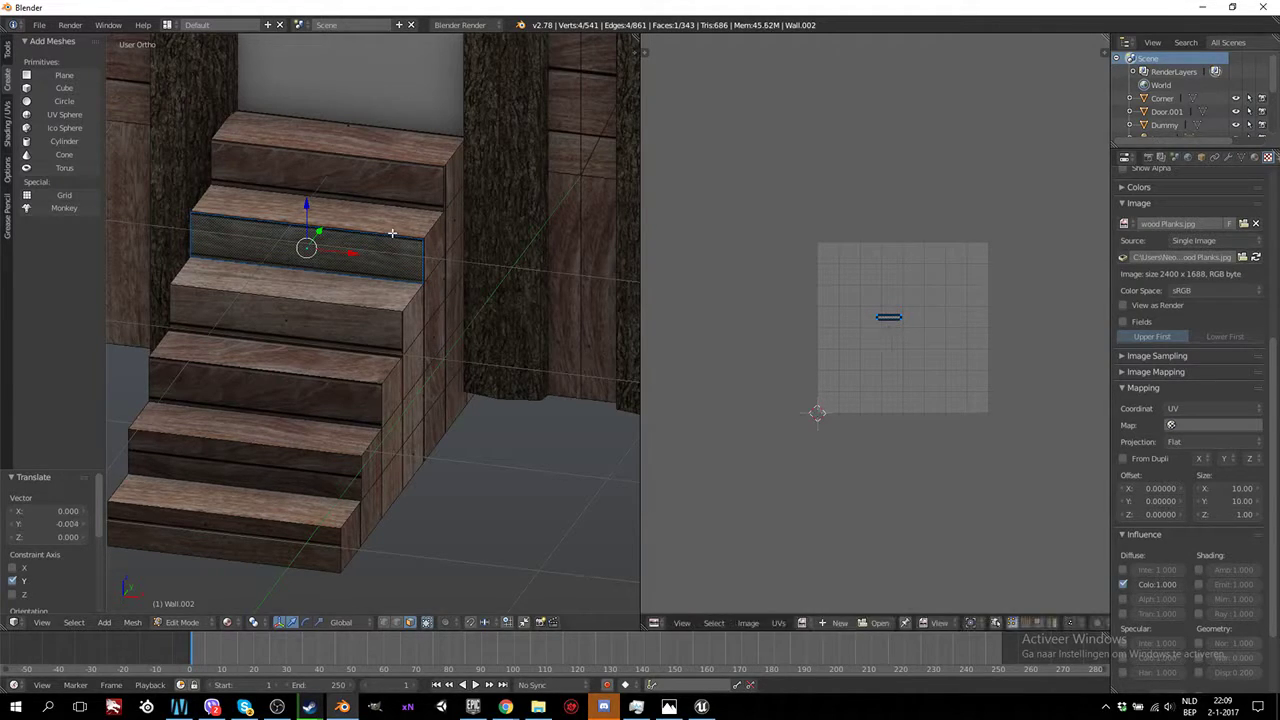
pyautogui.rightClick(290, 453)
pyautogui.press('g')
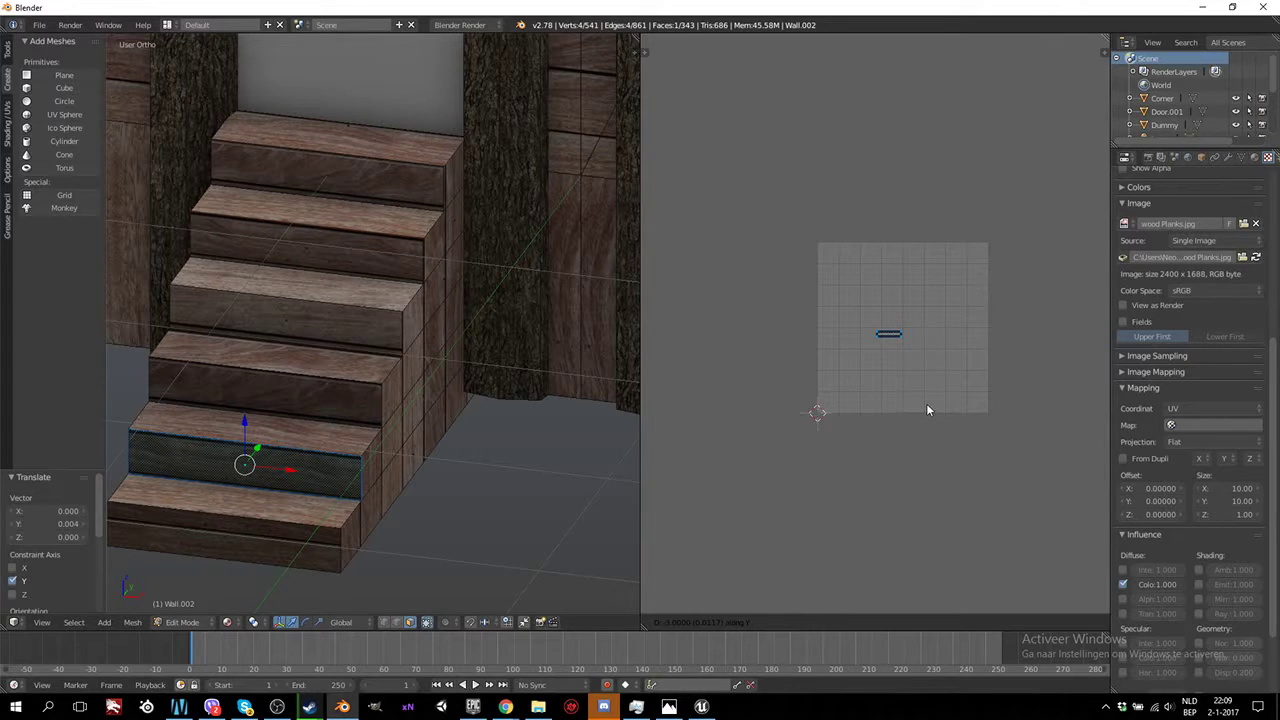
pyautogui.click(926, 403)
# Frame the cabin wall in a side view and re-enter edit mode
pyautogui.press('Tab')
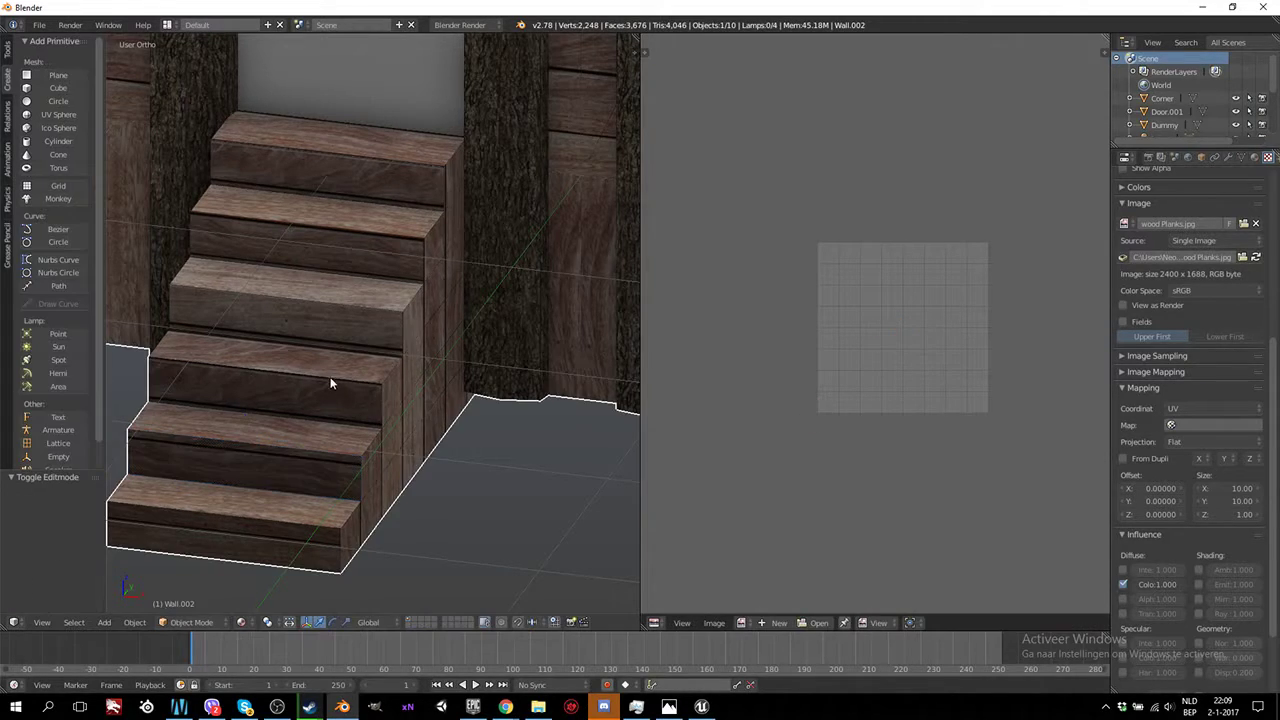
pyautogui.scroll(-4, 333, 385)
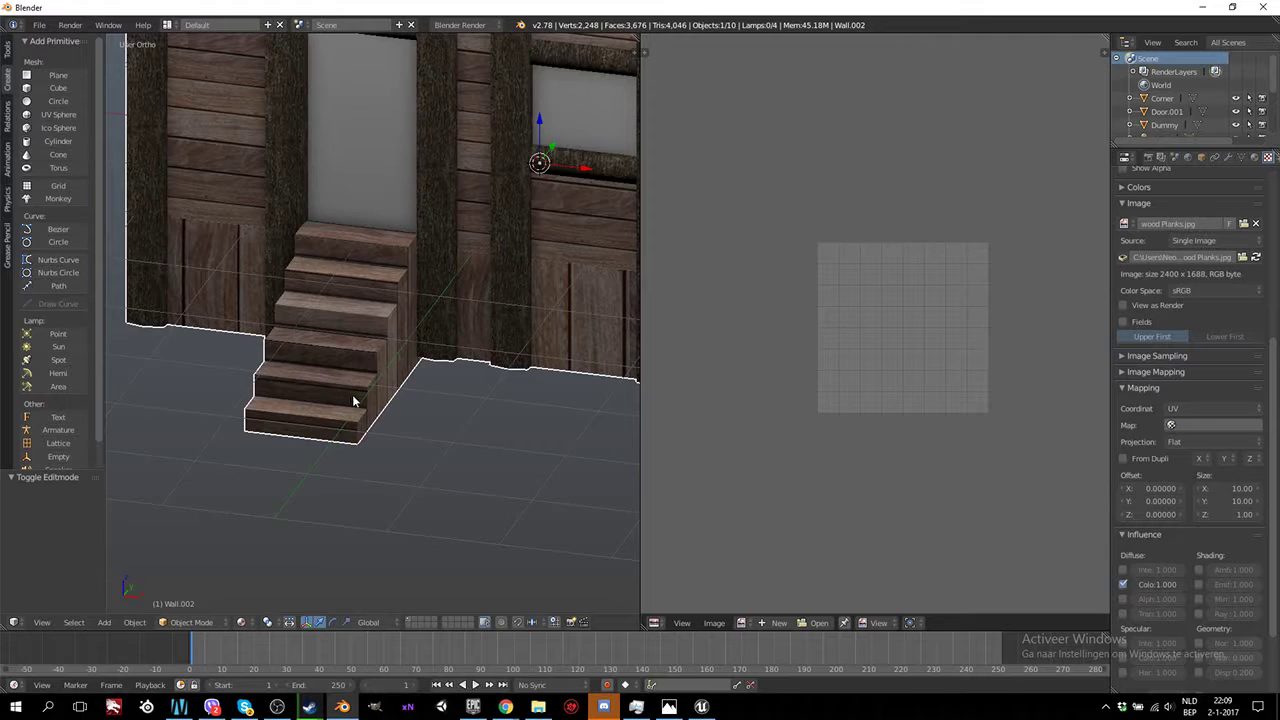
pyautogui.scroll(-2, 352, 394)
pyautogui.scroll(-2, 506, 363)
pyautogui.scroll(-3, 477, 368)
pyautogui.scroll(-1, 486, 361)
pyautogui.press('Tab')
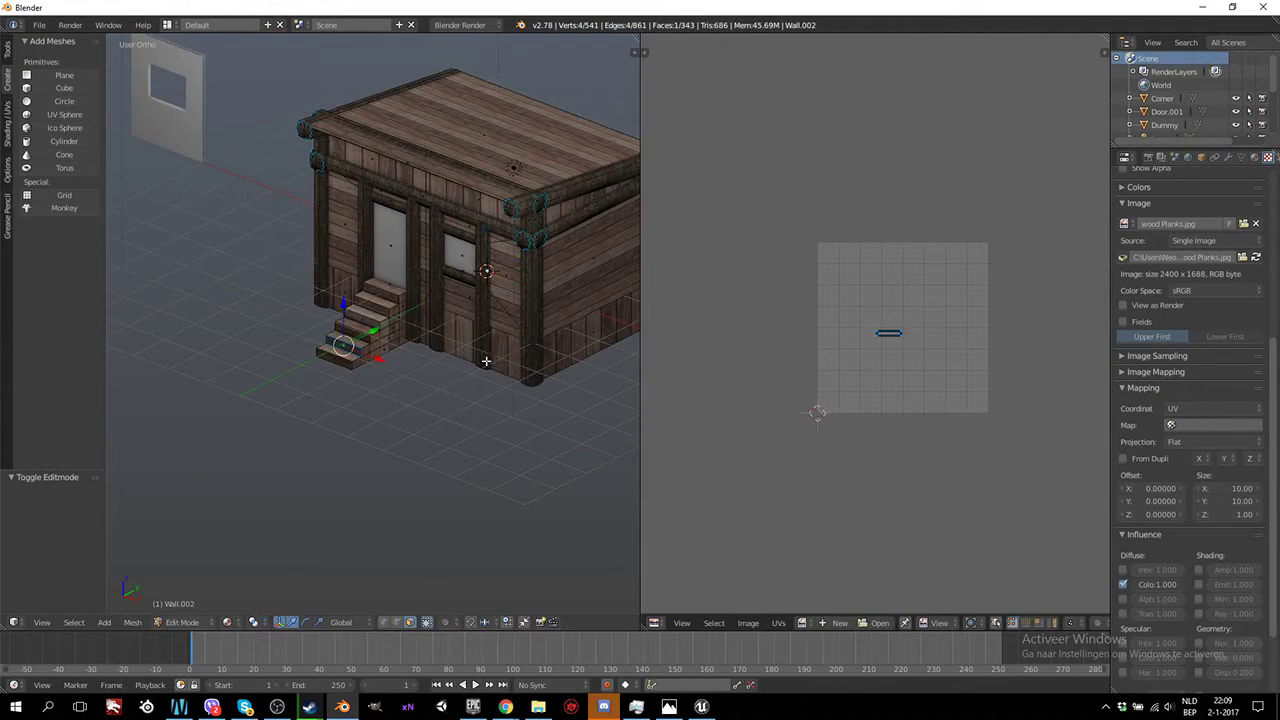
pyautogui.moveTo(486, 361)
pyautogui.mouseDown(button='middle')
pyautogui.moveTo(471, 354)
pyautogui.moveTo(537, 359)
pyautogui.moveTo(438, 357)
pyautogui.moveTo(455, 350)
pyautogui.moveTo(424, 347)
pyautogui.moveTo(478, 347)
pyautogui.moveTo(420, 343)
pyautogui.moveTo(554, 343)
pyautogui.moveTo(476, 351)
pyautogui.mouseUp(button='middle')
pyautogui.press('Tab')
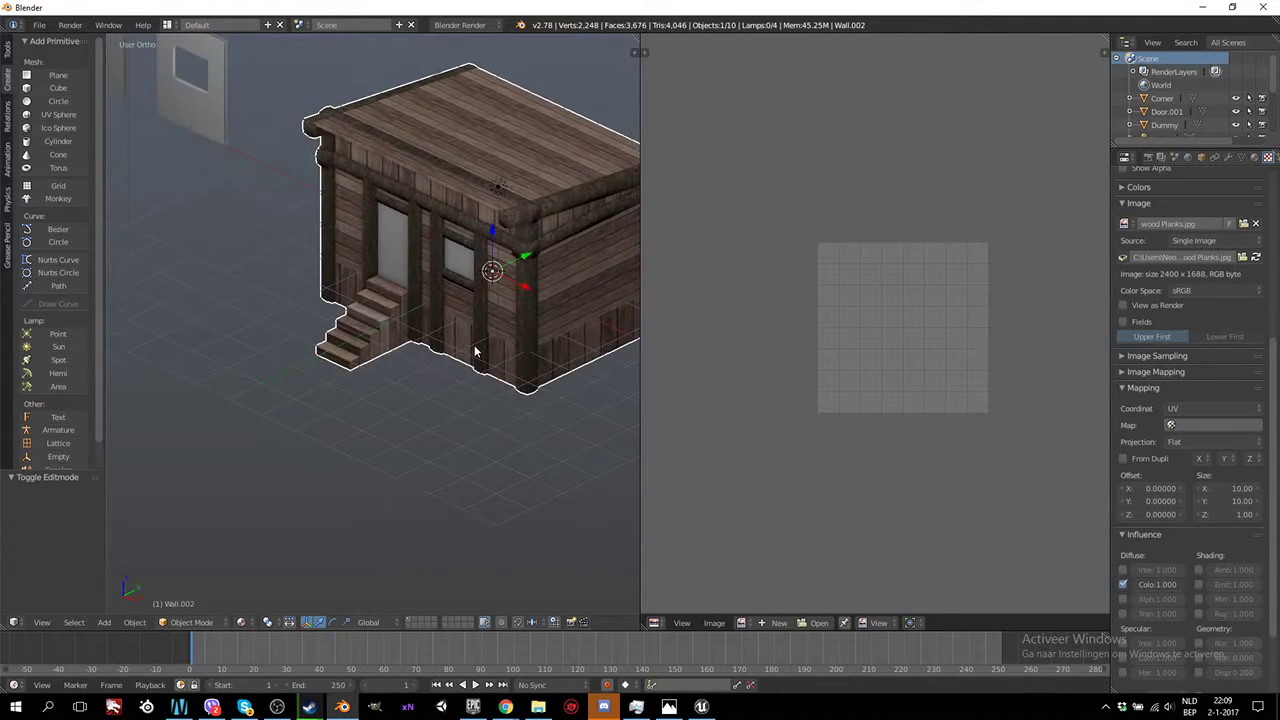
pyautogui.press('KP_Decimal')
pyautogui.scroll(5, 392, 389)
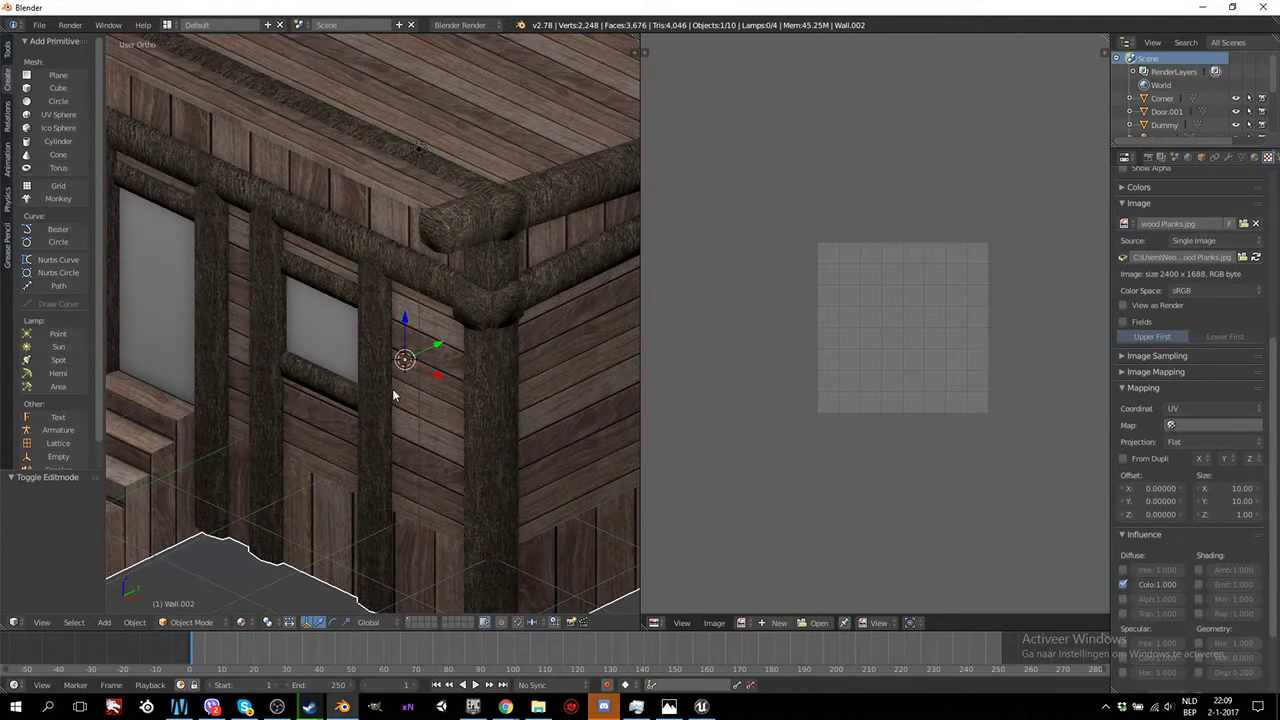
pyautogui.scroll(2, 440, 317)
pyautogui.press('Tab')
pyautogui.scroll(-1, 443, 306)
pyautogui.scroll(-1, 430, 265)
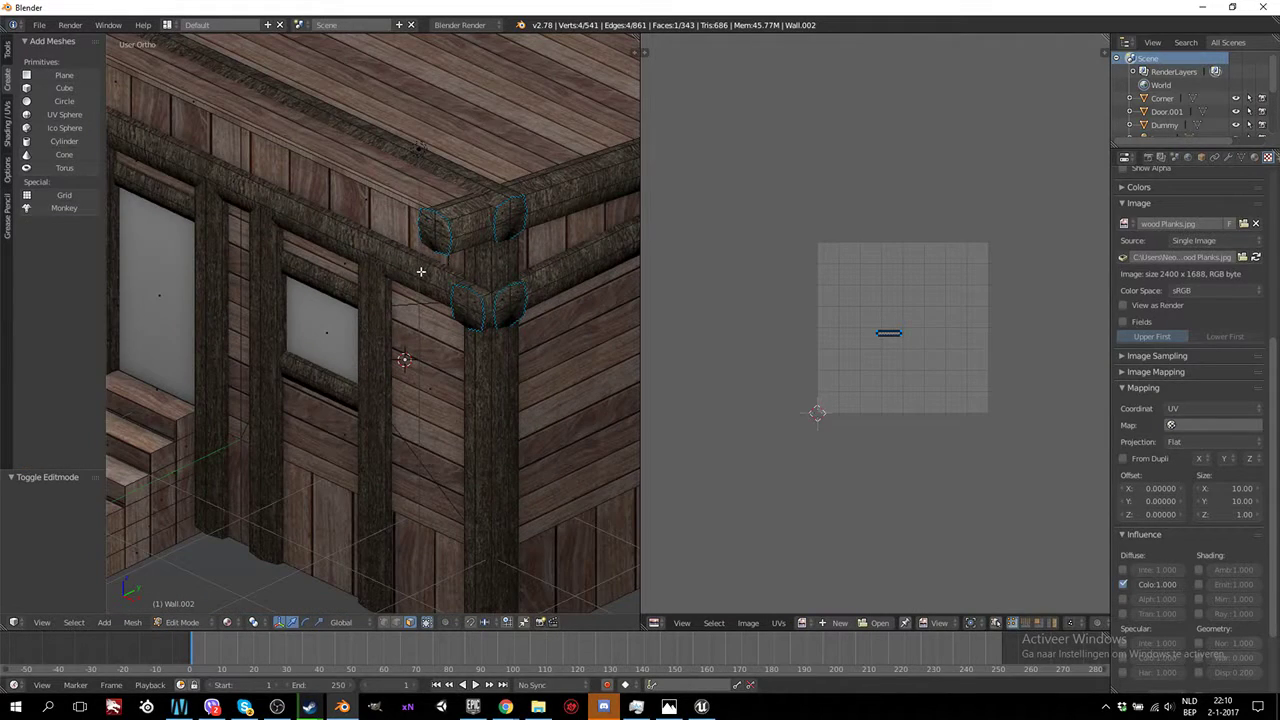
# Select the upper bark beams, corner pieces and window frame pieces
pyautogui.press('l')
pyautogui.press('l')
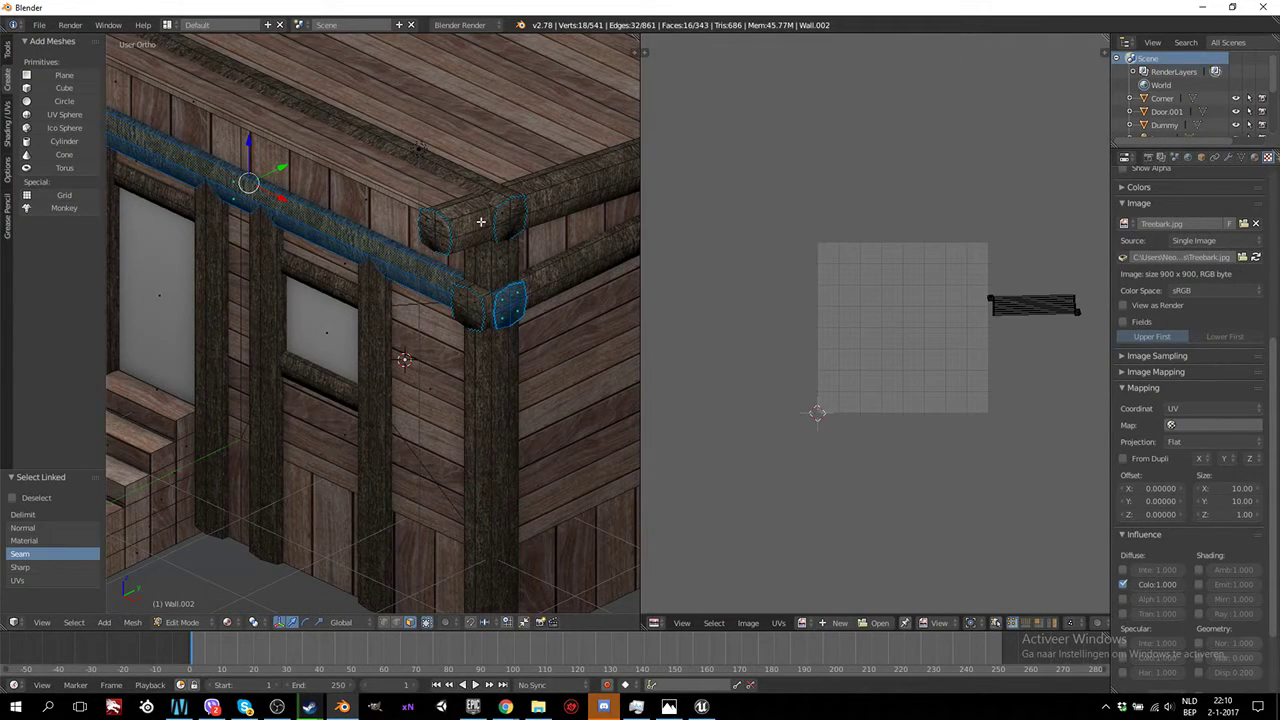
pyautogui.press('l')
pyautogui.press('l')
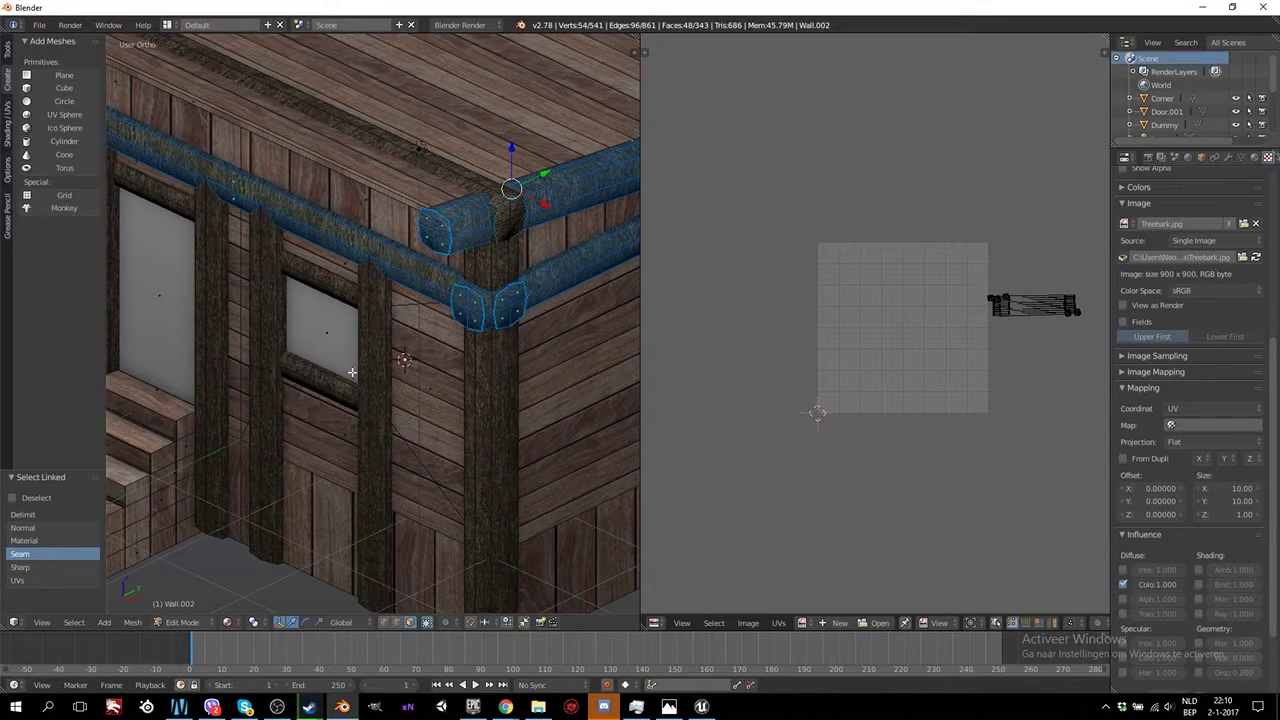
pyautogui.press('l')
pyautogui.press('l')
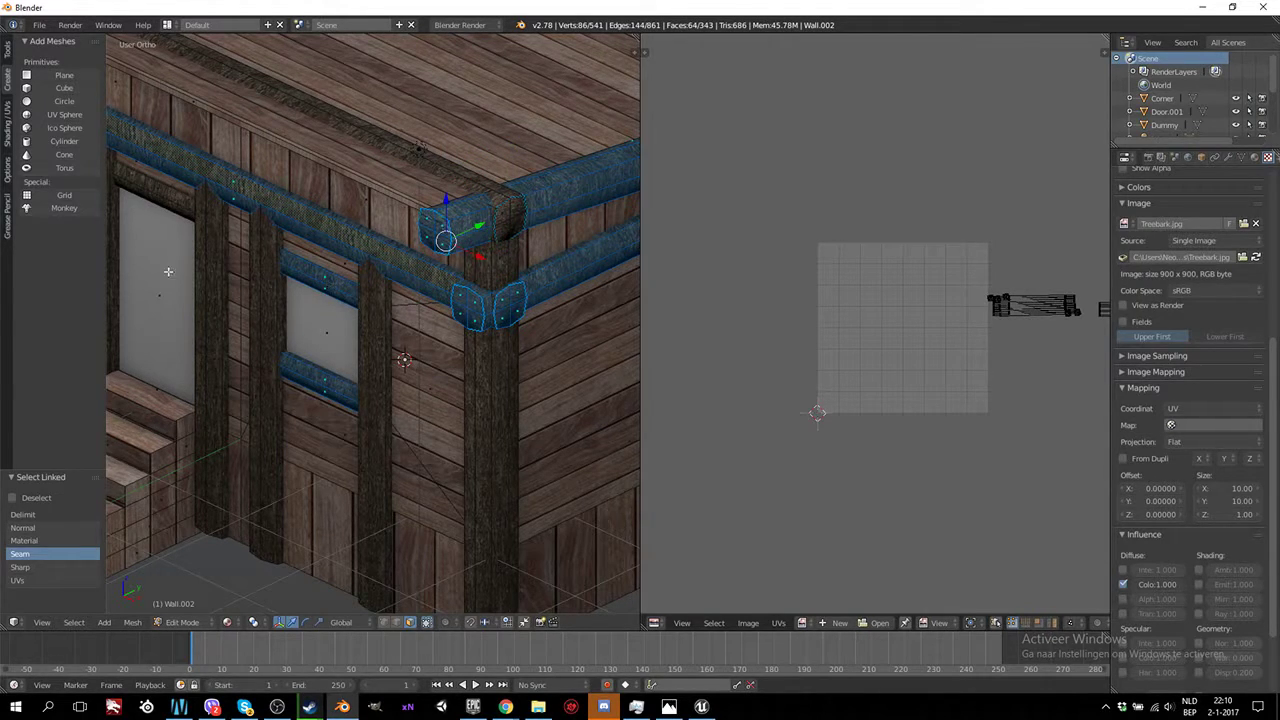
pyautogui.moveTo(255, 280); pyautogui.dragTo(343, 277, button='middle')
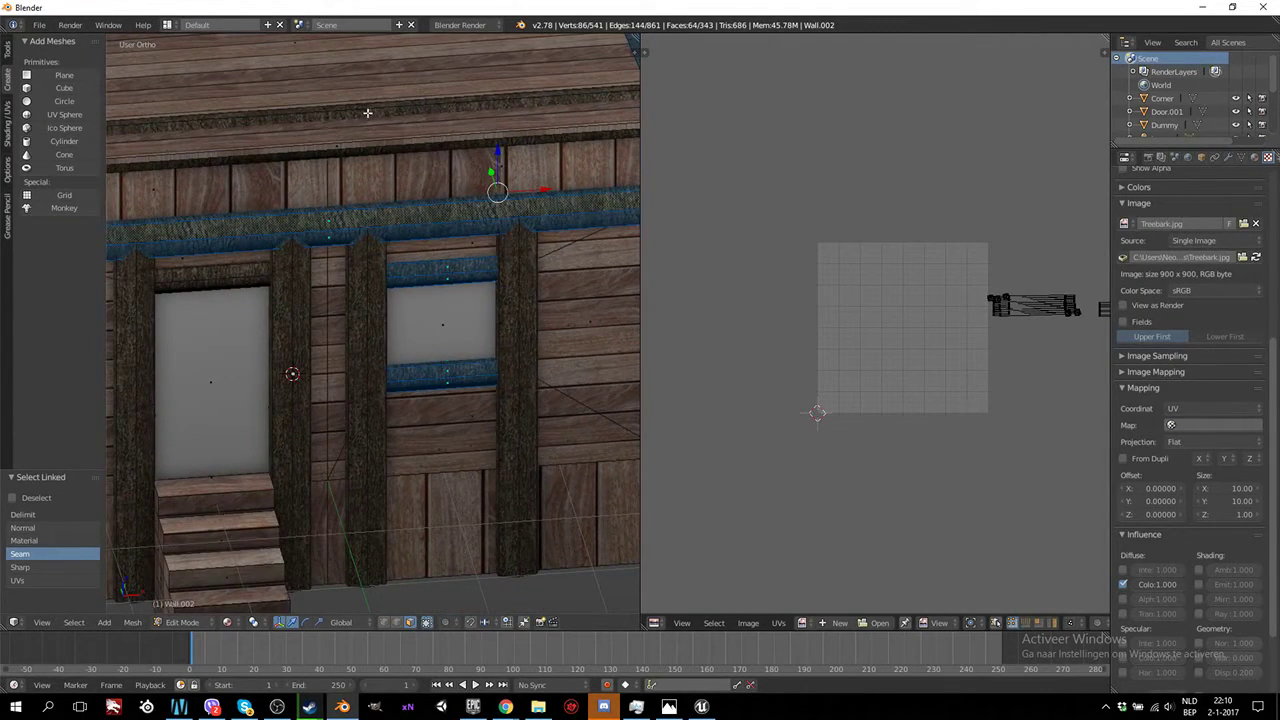
pyautogui.press('l')
pyautogui.moveTo(276, 316)
pyautogui.mouseDown(button='middle')
pyautogui.moveTo(266, 372)
pyautogui.moveTo(329, 314)
pyautogui.moveTo(333, 277)
pyautogui.moveTo(385, 294)
pyautogui.mouseUp(button='middle')
pyautogui.press('l')
pyautogui.press('l')
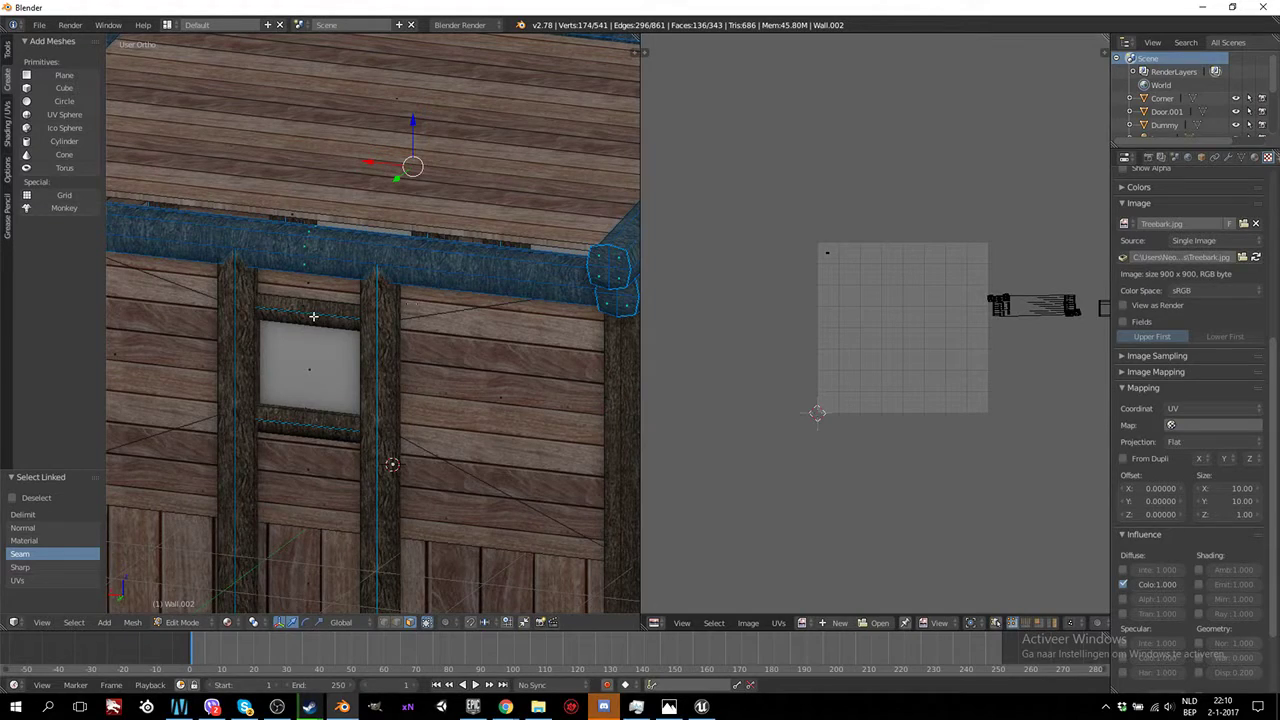
pyautogui.press('l')
pyautogui.press('l')
pyautogui.moveTo(300, 420)
pyautogui.mouseDown(button='middle')
pyautogui.moveTo(366, 371)
pyautogui.moveTo(423, 377)
pyautogui.moveTo(334, 374)
pyautogui.moveTo(551, 374)
pyautogui.mouseUp(button='middle')
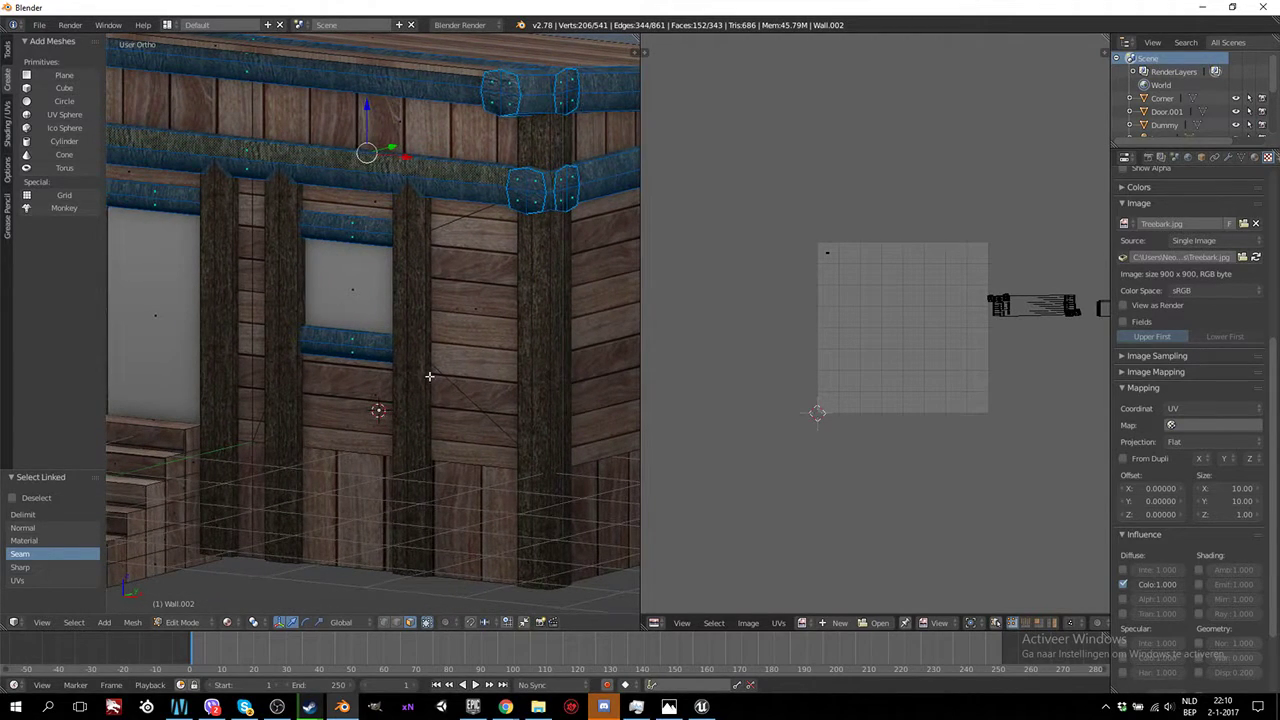
pyautogui.moveTo(429, 376); pyautogui.dragTo(371, 374, button='middle')
# Rotate all the selected UV islands 90° and move them off the image area
pyautogui.scroll(-4, 371, 374)
pyautogui.scroll(3, 371, 374)
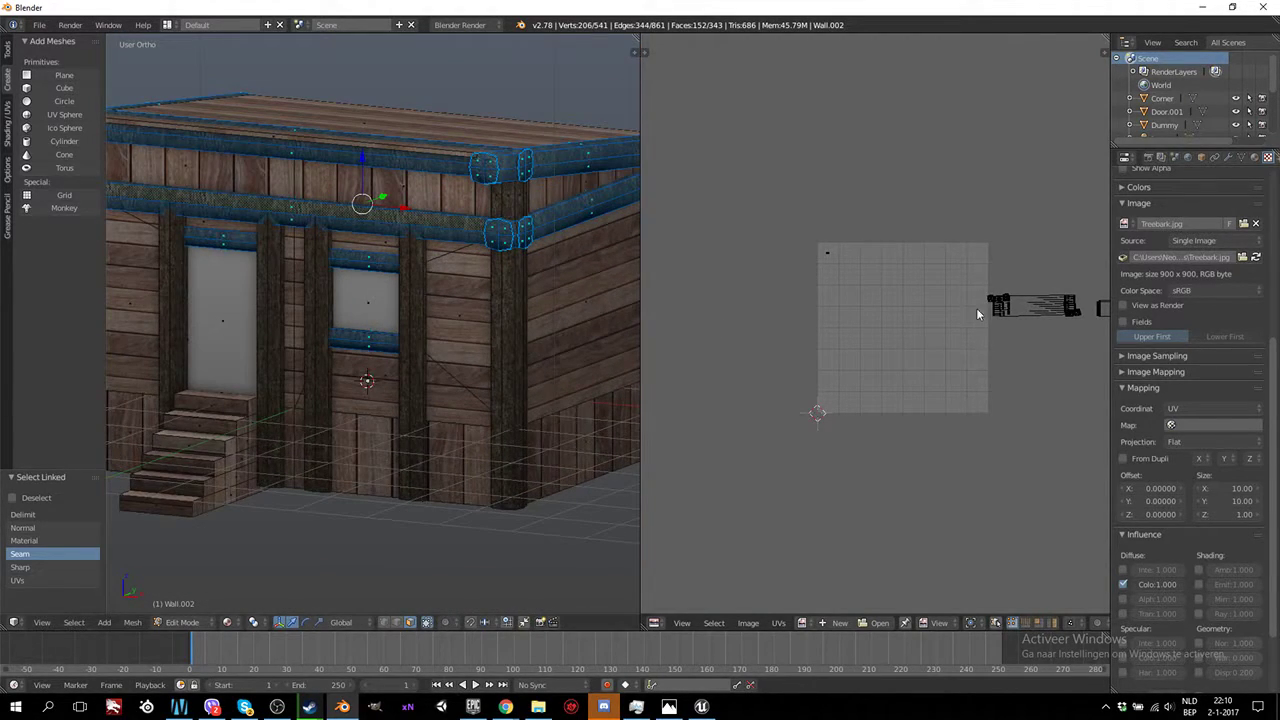
pyautogui.scroll(-3, 960, 340)
pyautogui.moveTo(970, 350); pyautogui.dragTo(870, 369, button='middle')
pyautogui.scroll(3, 869, 368)
pyautogui.scroll(2, 810, 385)
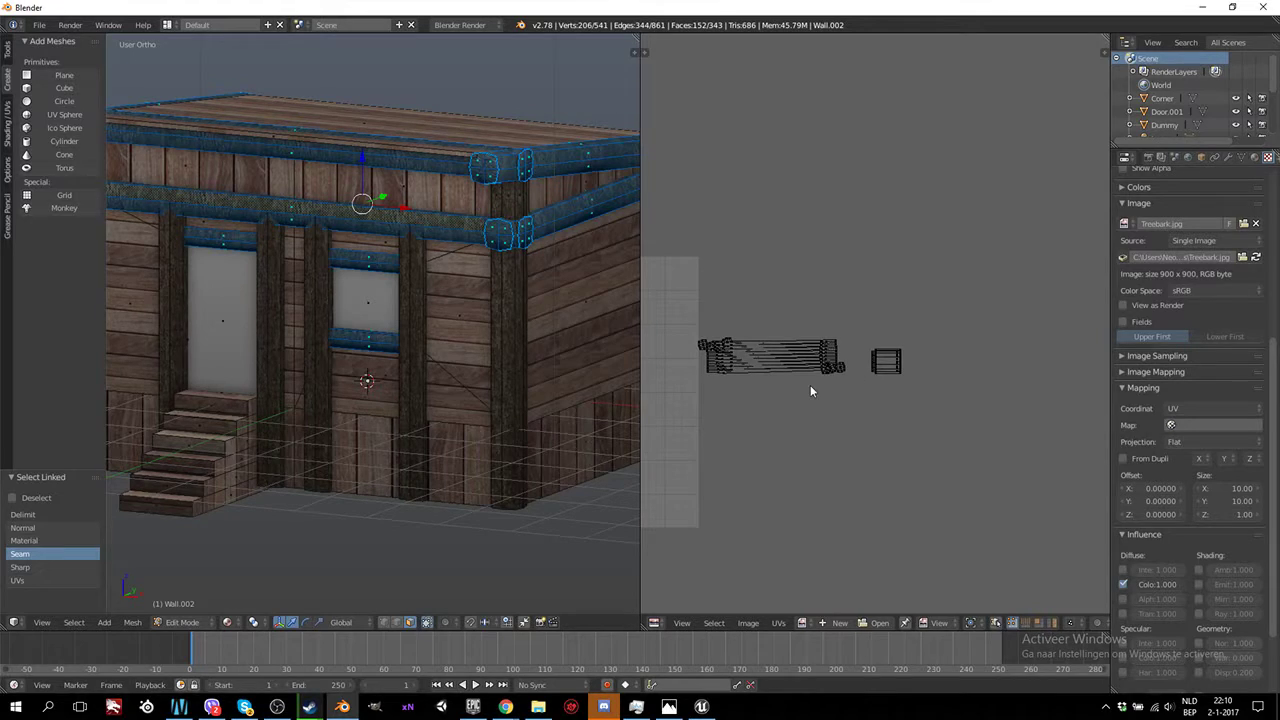
pyautogui.press('a')
pyautogui.press('r')
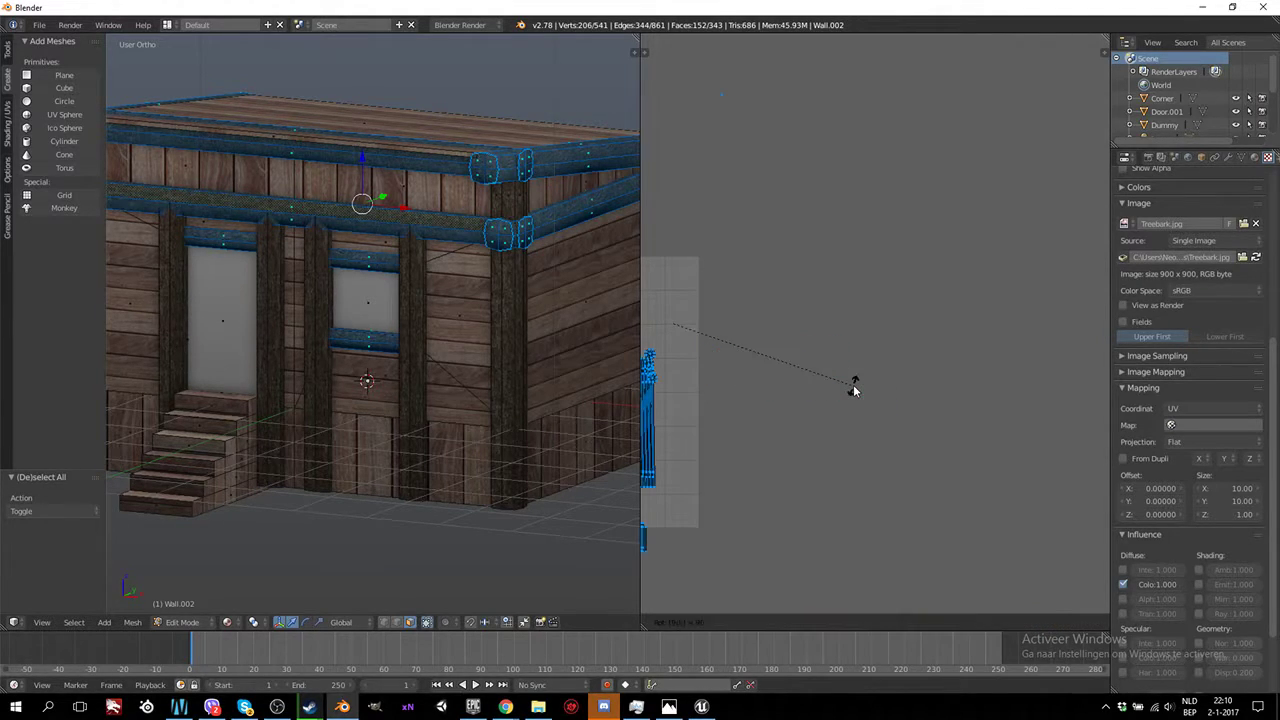
pyautogui.click(853, 388)
pyautogui.scroll(-4, 849, 386)
pyautogui.scroll(-1, 807, 389)
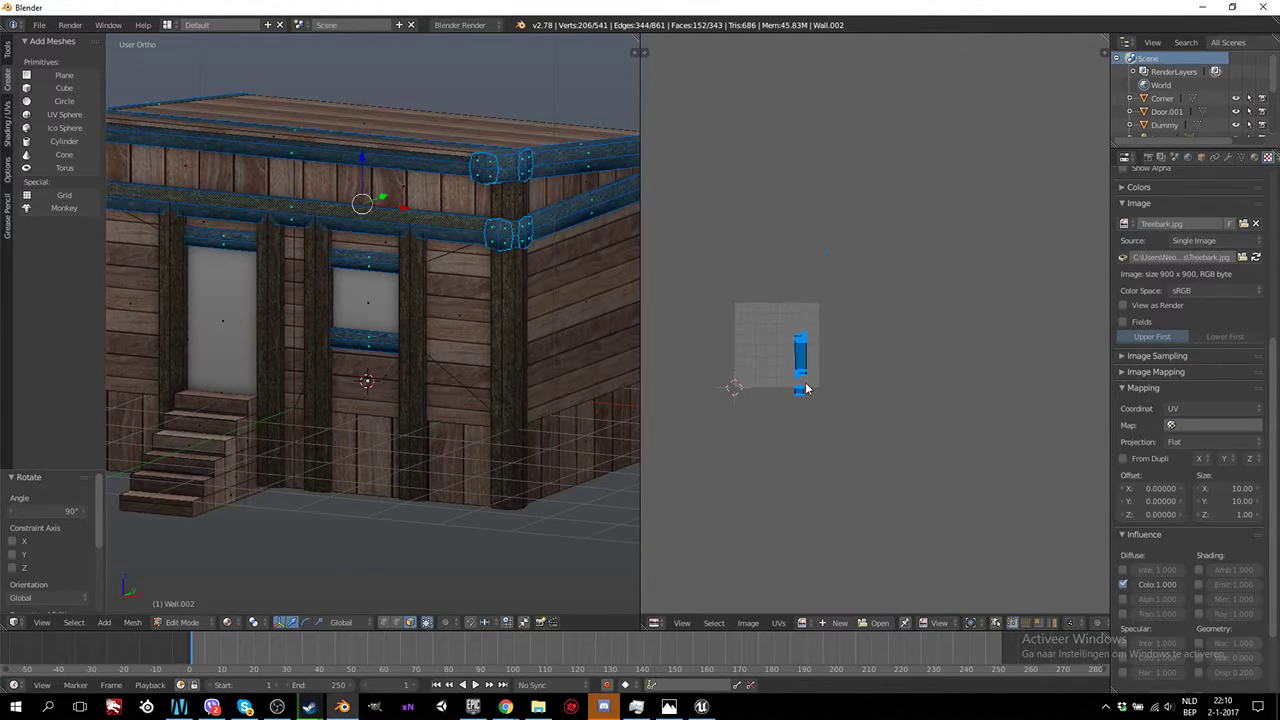
pyautogui.press('g')
pyautogui.click(855, 363)
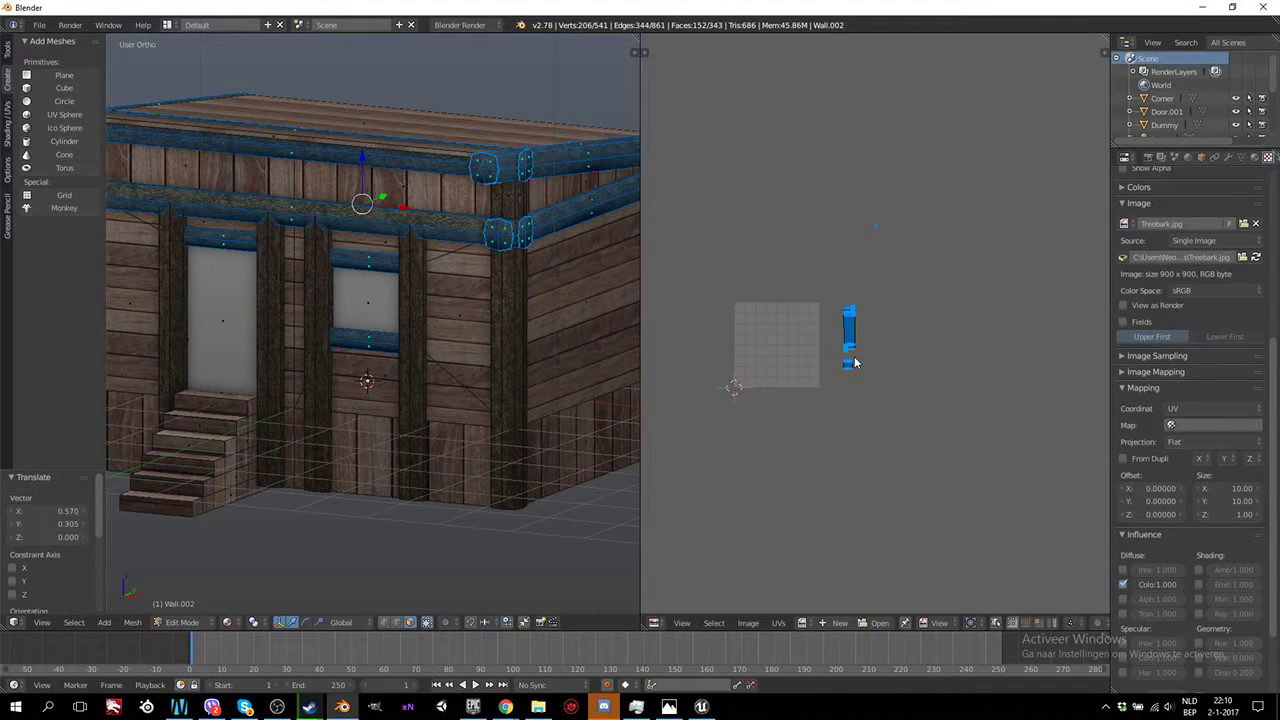
# Stretch the beam's UV island by 10.71, place it on the bark texture, and return to Object Mode
pyautogui.scroll(3, 867, 232)
pyautogui.scroll(2, 862, 286)
pyautogui.scroll(2, 848, 291)
pyautogui.scroll(2, 848, 225)
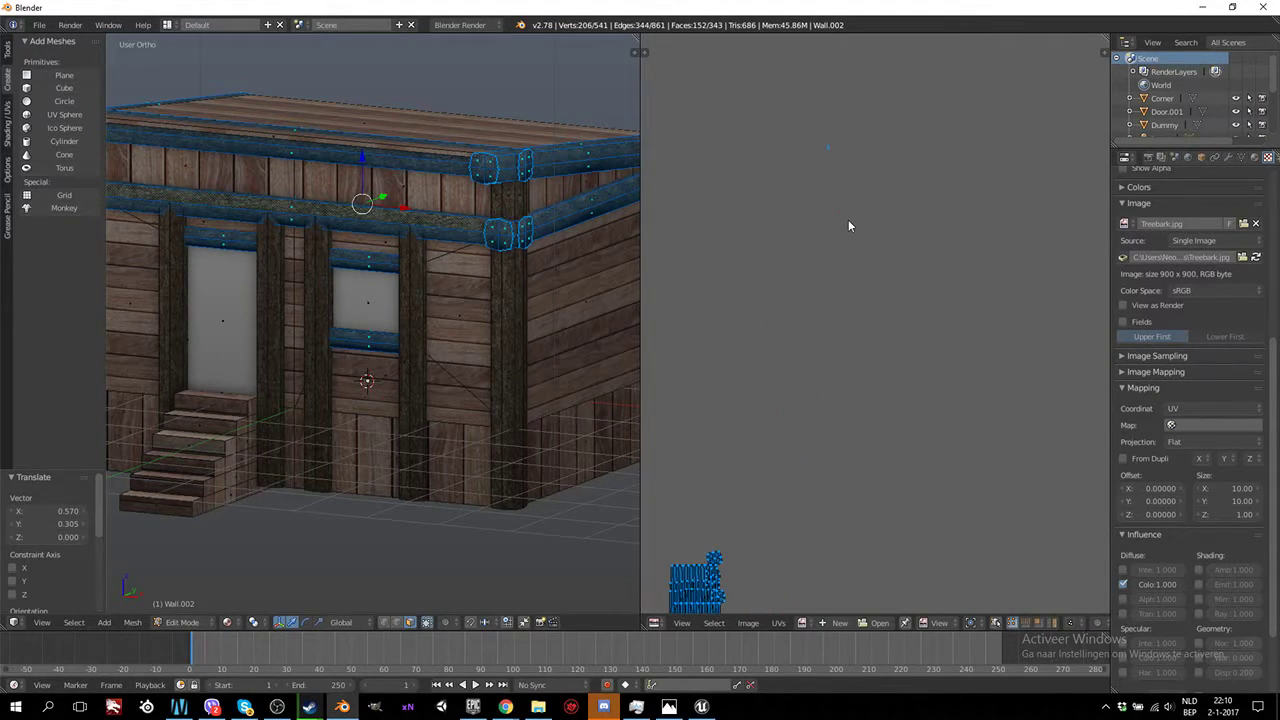
pyautogui.press('a')
pyautogui.press('b')
pyautogui.moveTo(839, 122); pyautogui.dragTo(807, 194)
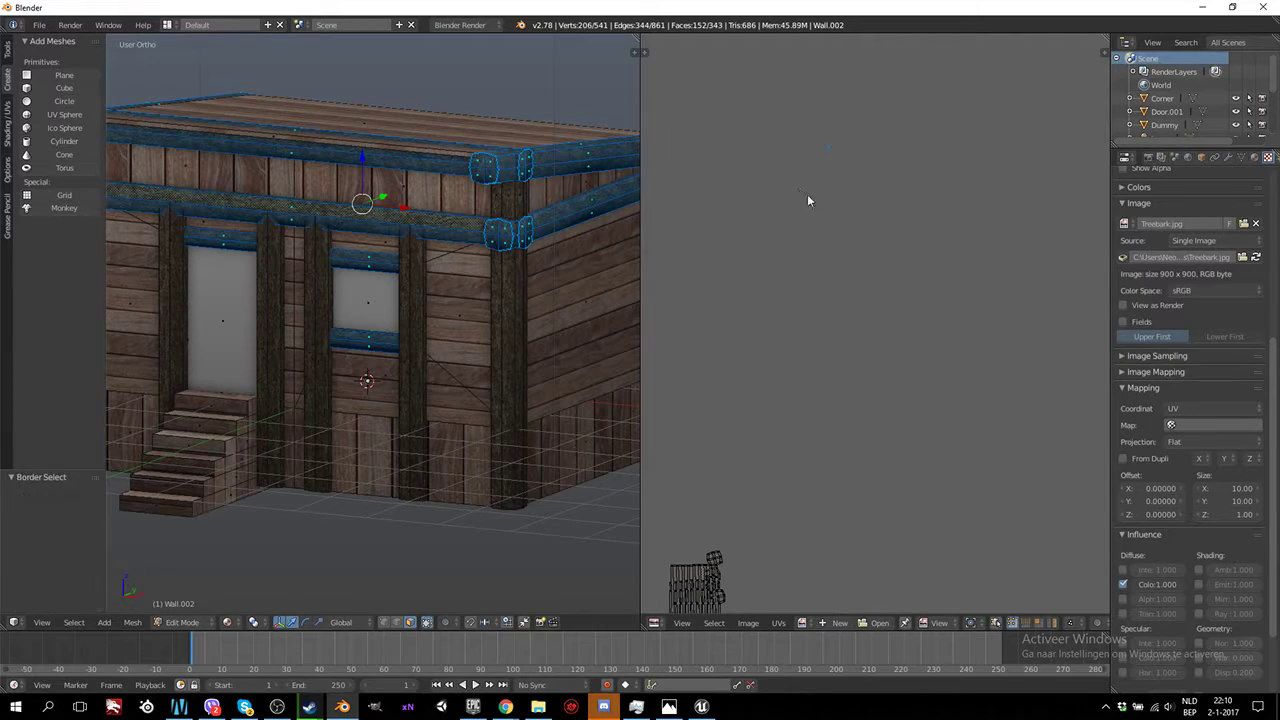
pyautogui.press('s')
pyautogui.click(846, 272)
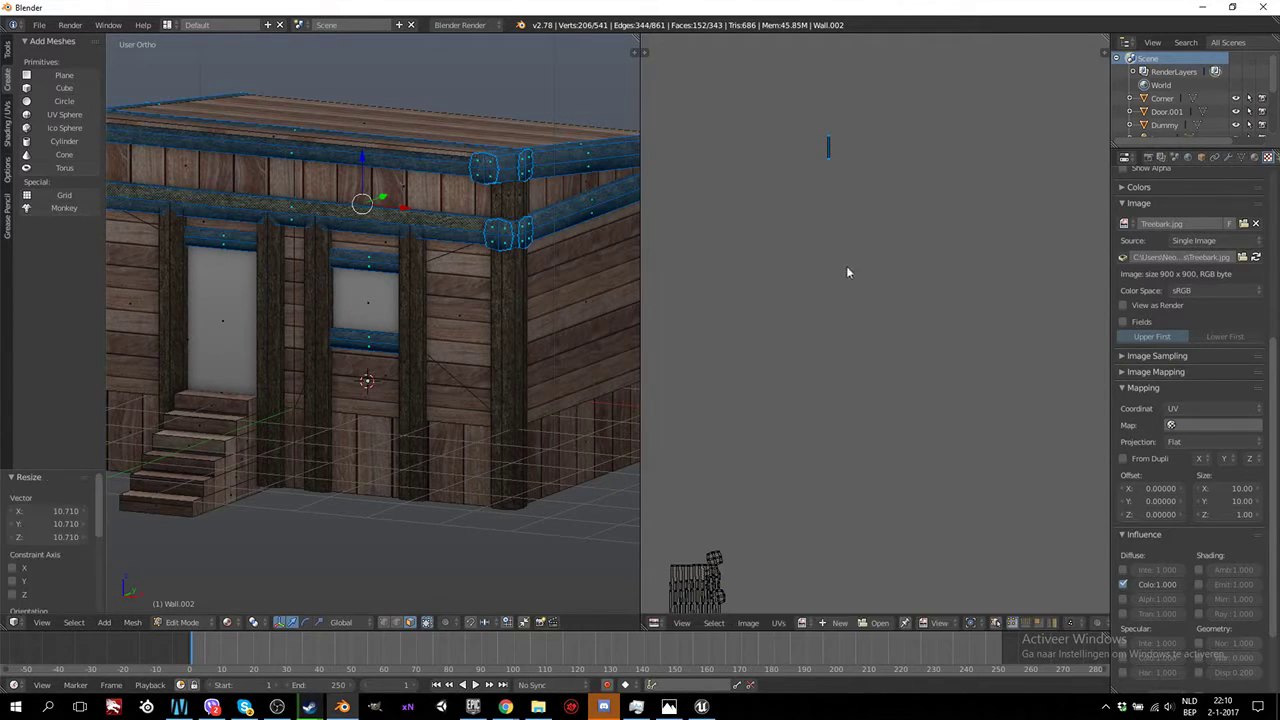
pyautogui.press('g')
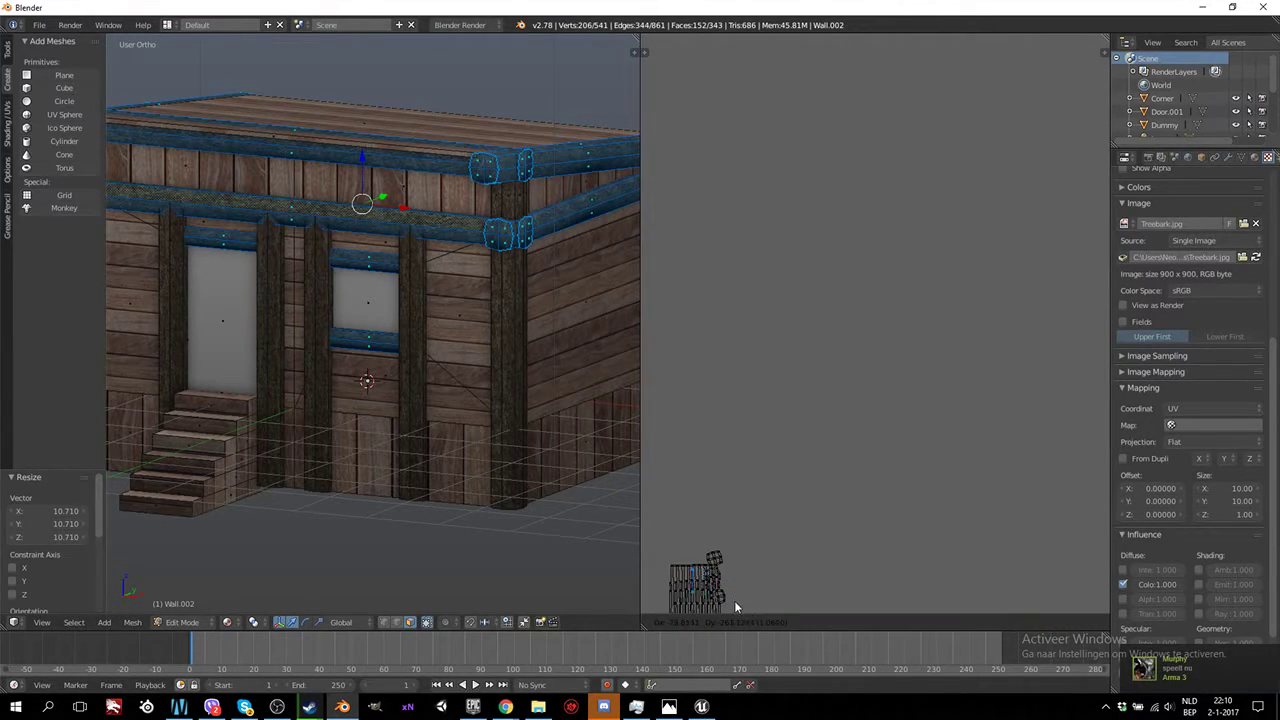
pyautogui.hotkey('shift', 'F10')
pyautogui.scroll(-3, 373, 305)
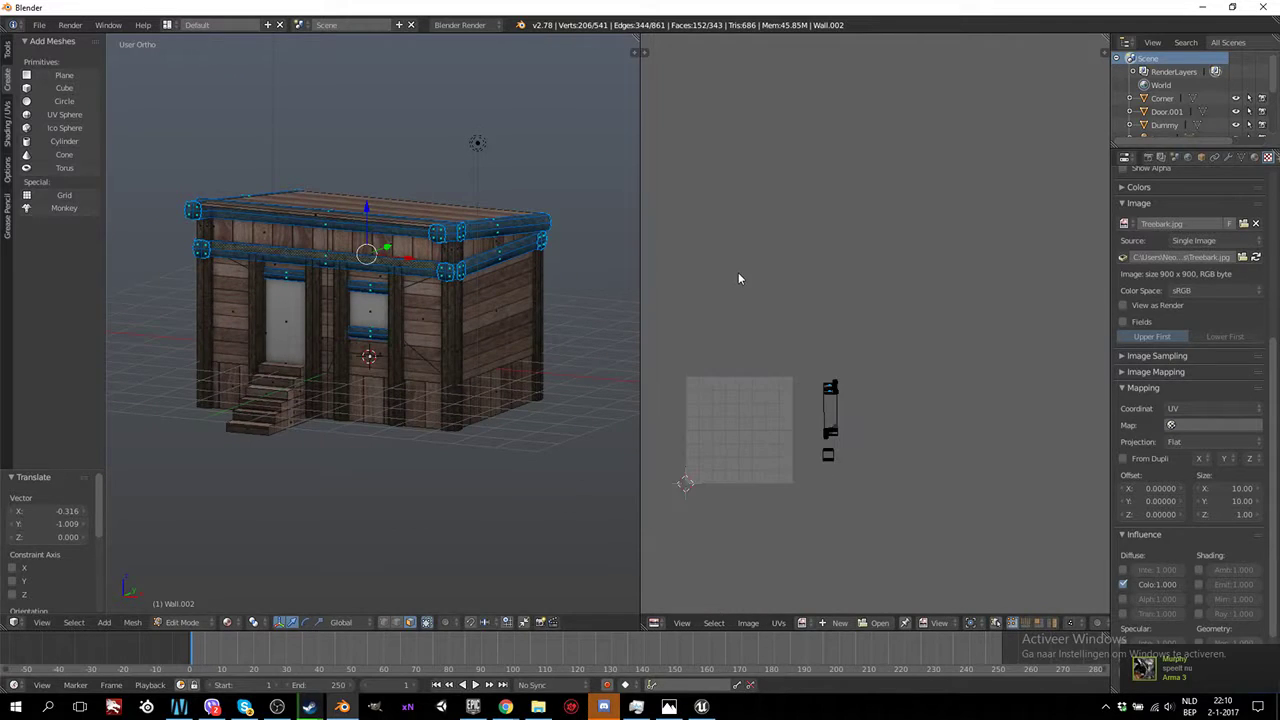
pyautogui.scroll(2, 767, 308)
pyautogui.press('Tab')
# Look down onto the roof, then re-enter Edit Mode on the wall to see the roof-beam UV strip
pyautogui.scroll(3, 388, 336)
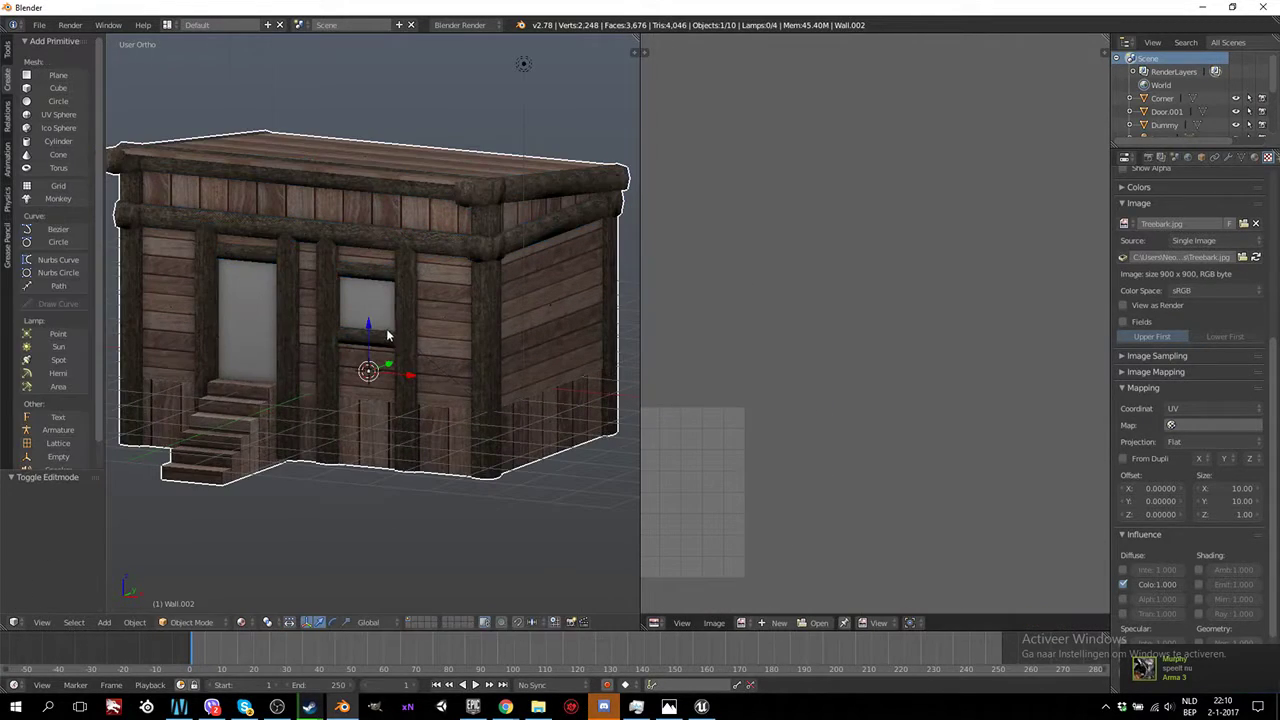
pyautogui.scroll(3, 413, 336)
pyautogui.scroll(1, 425, 326)
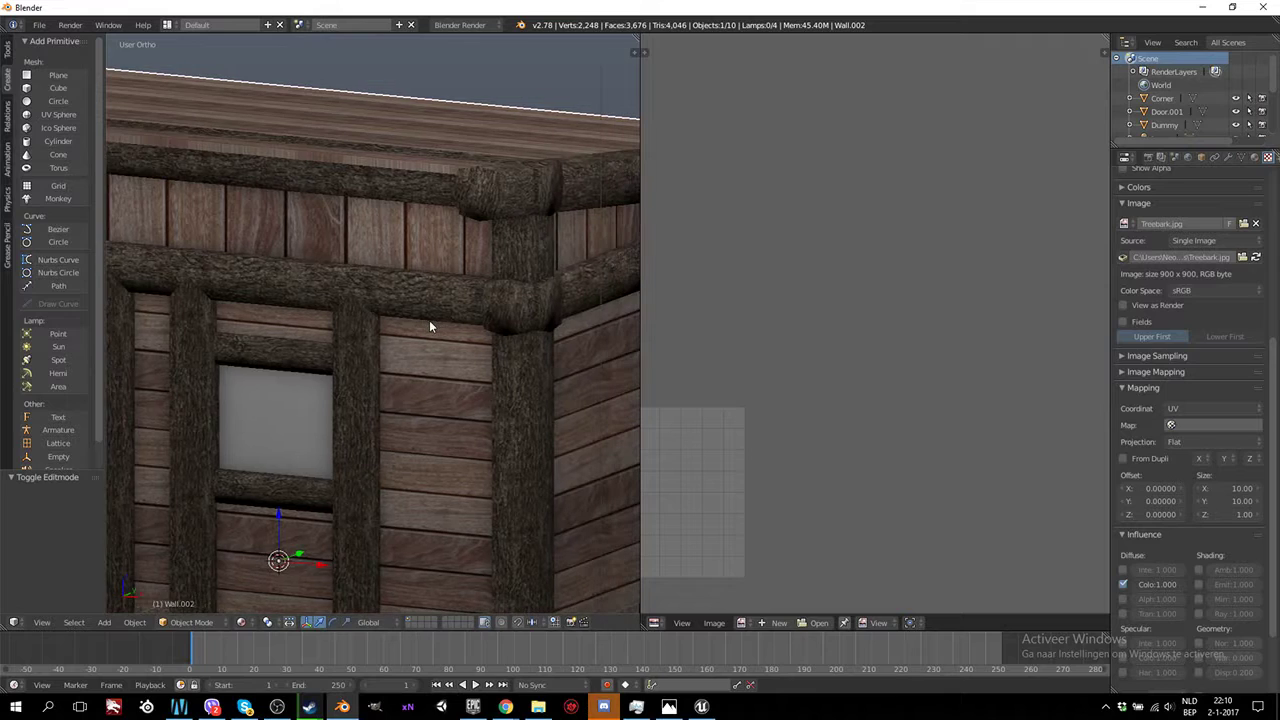
pyautogui.moveTo(429, 320)
pyautogui.mouseDown(button='middle')
pyautogui.moveTo(420, 287)
pyautogui.moveTo(371, 262)
pyautogui.mouseUp(button='middle')
pyautogui.scroll(-2, 283, 336)
pyautogui.scroll(-1, 431, 216)
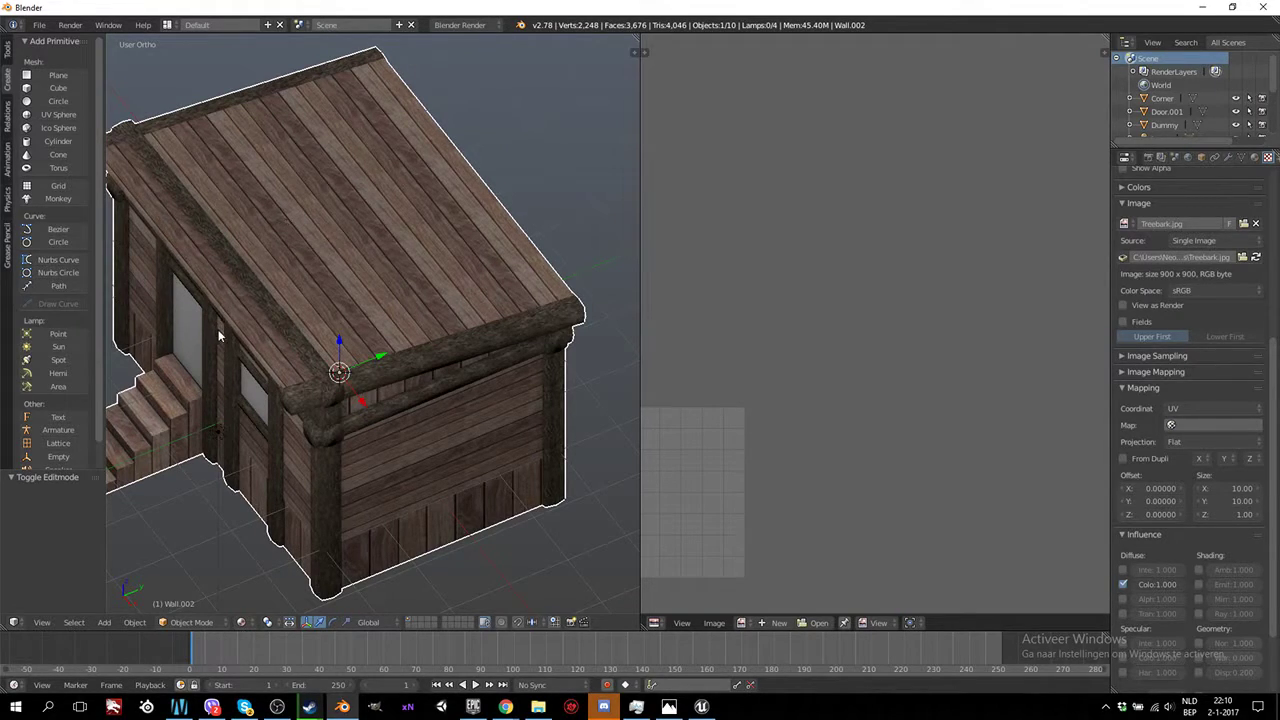
pyautogui.press('Tab')
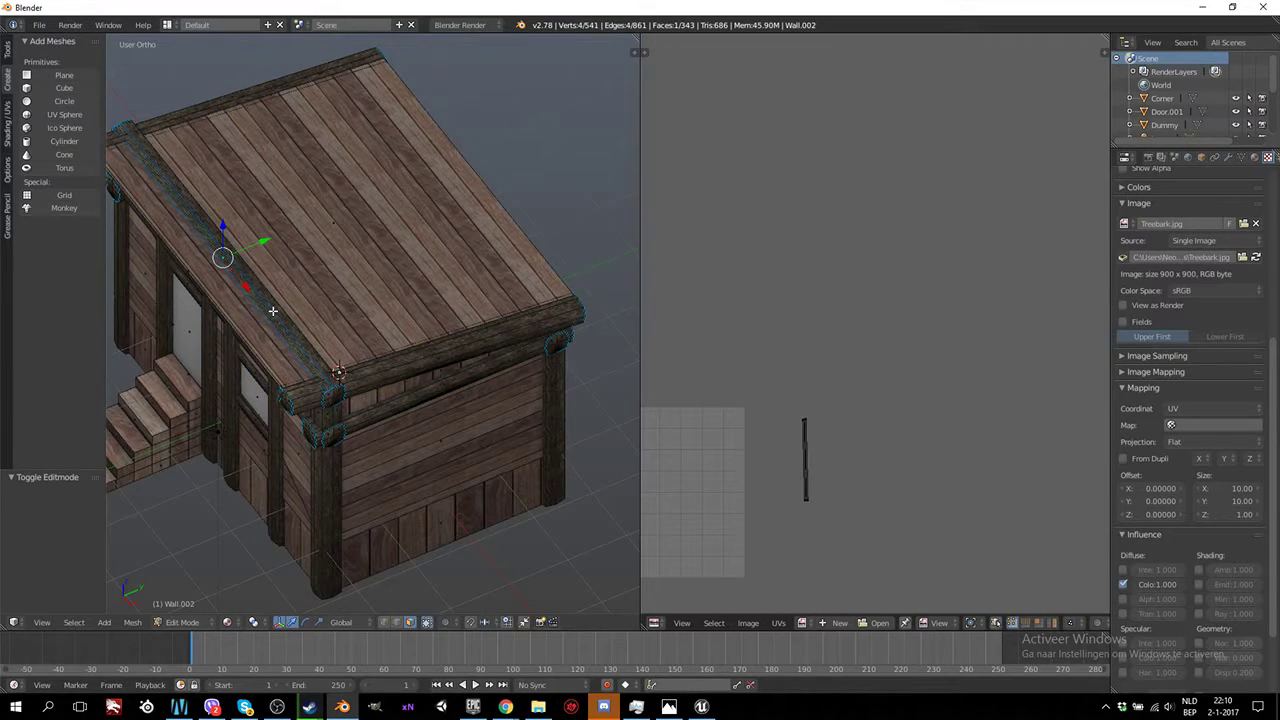
# Switch to Right Ortho view and zoom in on the roof beam corner
pyautogui.press('KP_3')
pyautogui.scroll(2, 280, 306)
pyautogui.scroll(2, 491, 346)
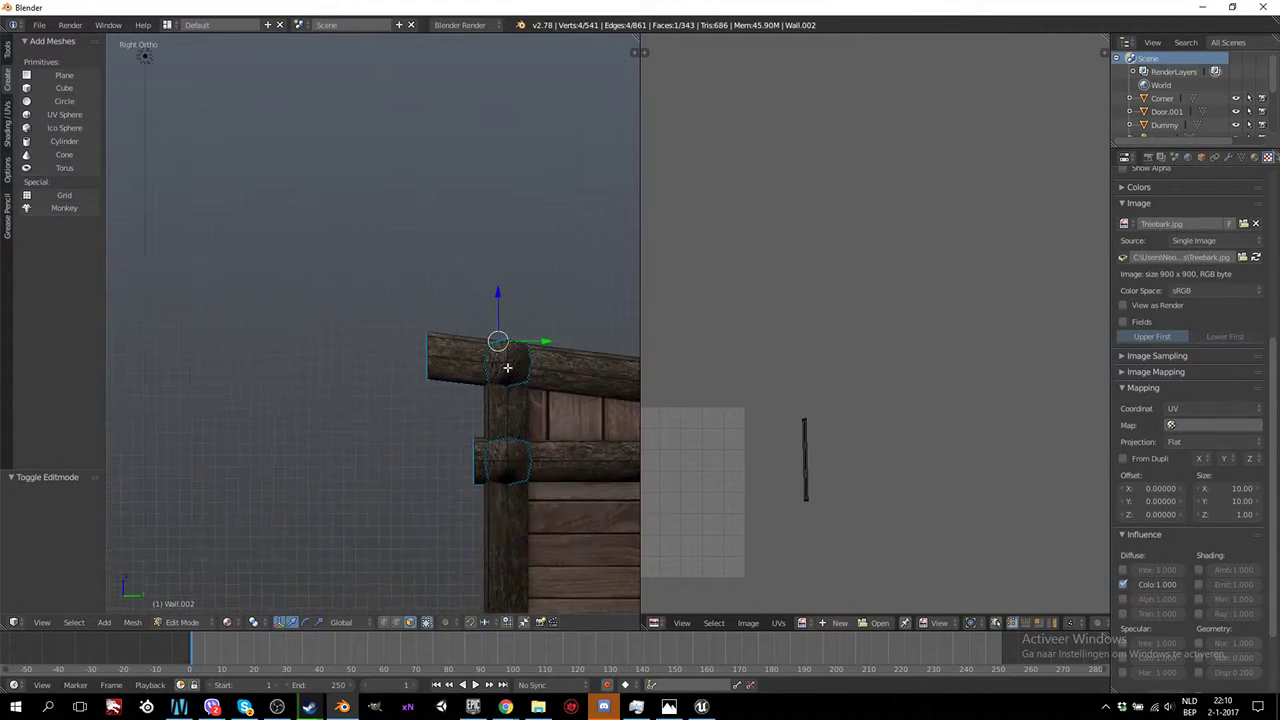
pyautogui.scroll(1, 507, 367)
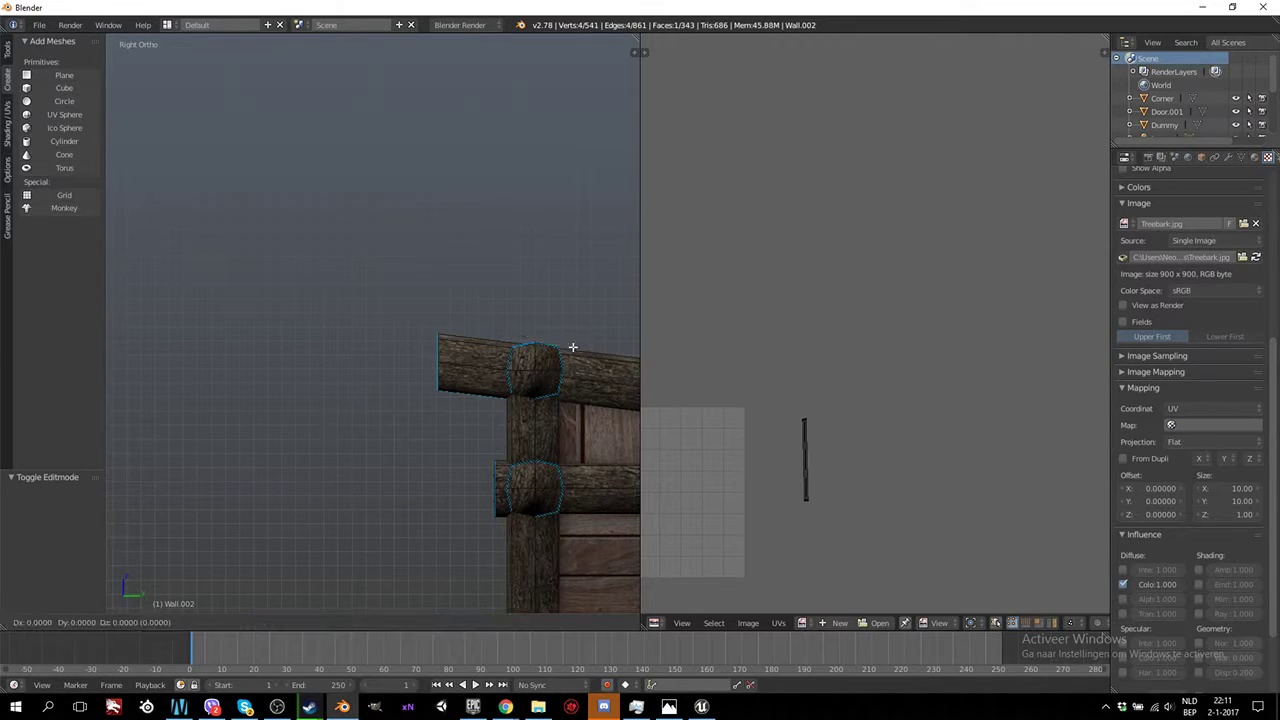
pyautogui.moveTo(575, 347); pyautogui.dragTo(527, 354)
pyautogui.rightClick(527, 360)
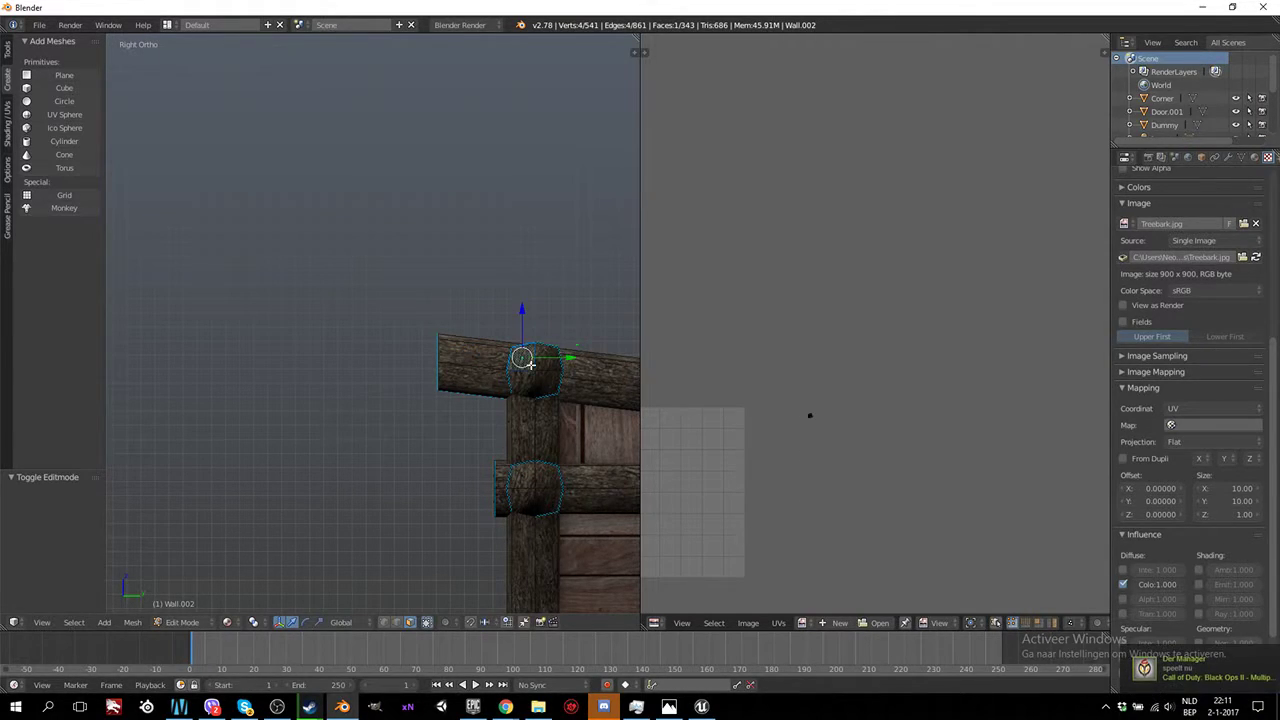
# Move the beam end cap 0.5 outward along Y and raise it 0.1 on Z
pyautogui.hotkey('ctrl', 'l')
pyautogui.moveTo(580, 376); pyautogui.dragTo(474, 341)
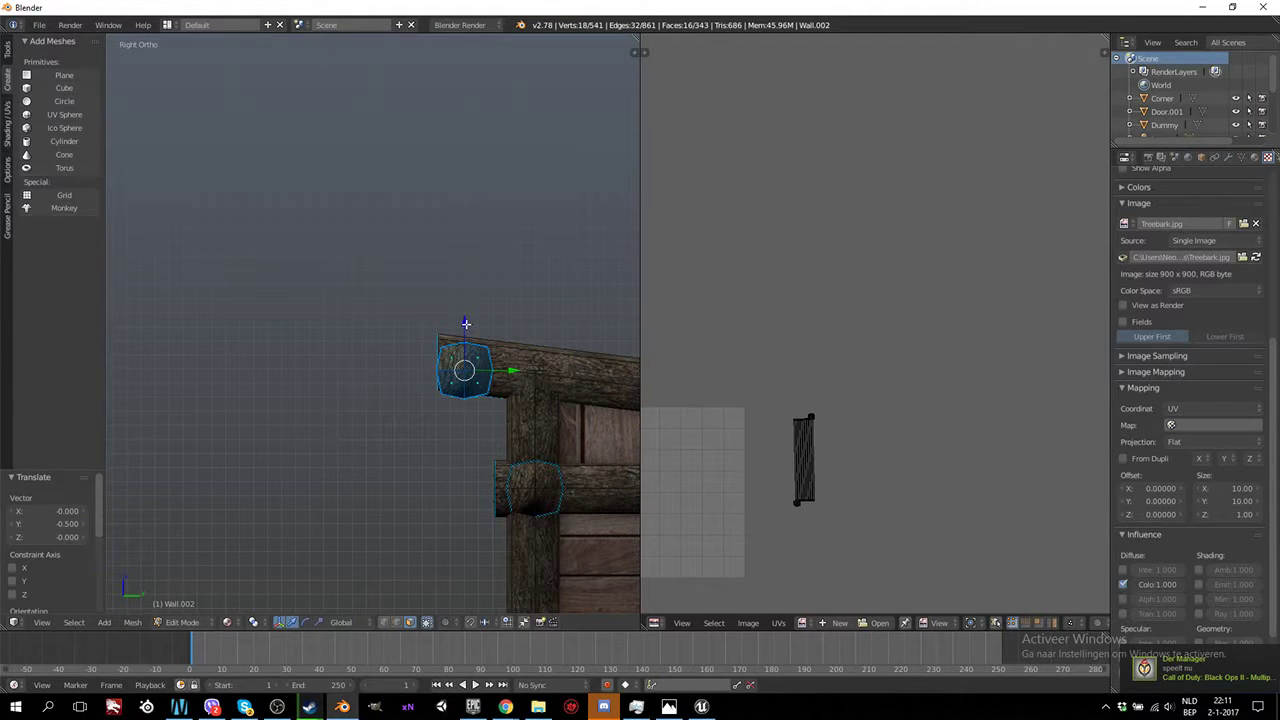
pyautogui.press('g')
pyautogui.press('z')
pyautogui.click(465, 316)
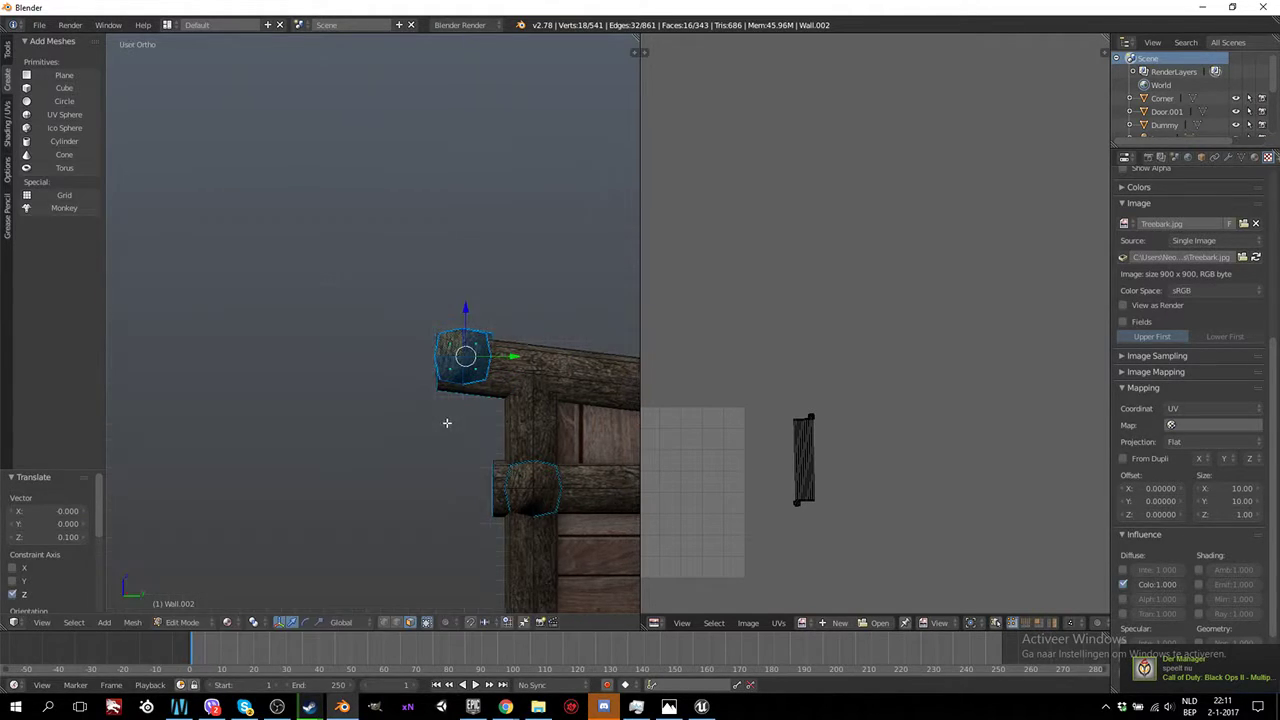
pyautogui.moveTo(446, 423)
pyautogui.mouseDown(button='middle')
pyautogui.moveTo(522, 446)
pyautogui.moveTo(456, 400)
pyautogui.moveTo(410, 397)
pyautogui.moveTo(457, 360)
pyautogui.mouseUp(button='middle')
pyautogui.press('Tab')
pyautogui.press('Tab')
# Inspect the roof beam in wireframe and solid shading, then view the house corner in Object Mode
pyautogui.scroll(3, 469, 320)
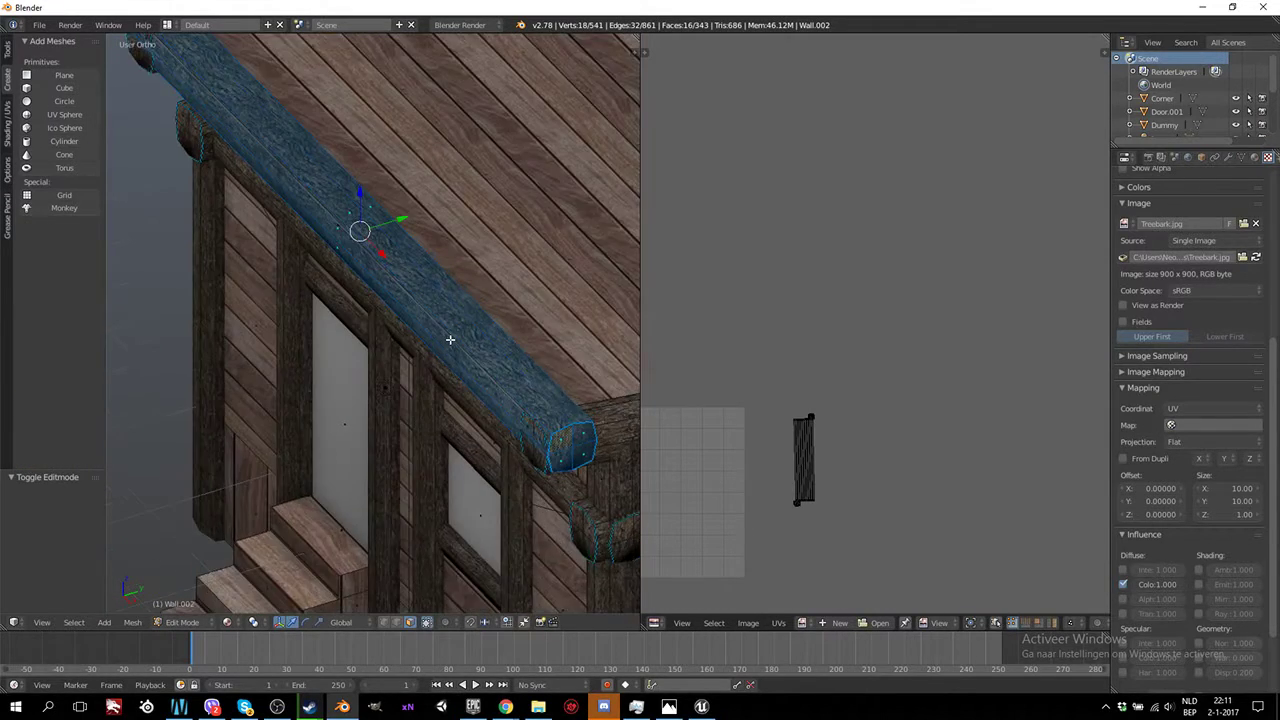
pyautogui.scroll(1, 465, 328)
pyautogui.rightClick(460, 338)
pyautogui.press('z')
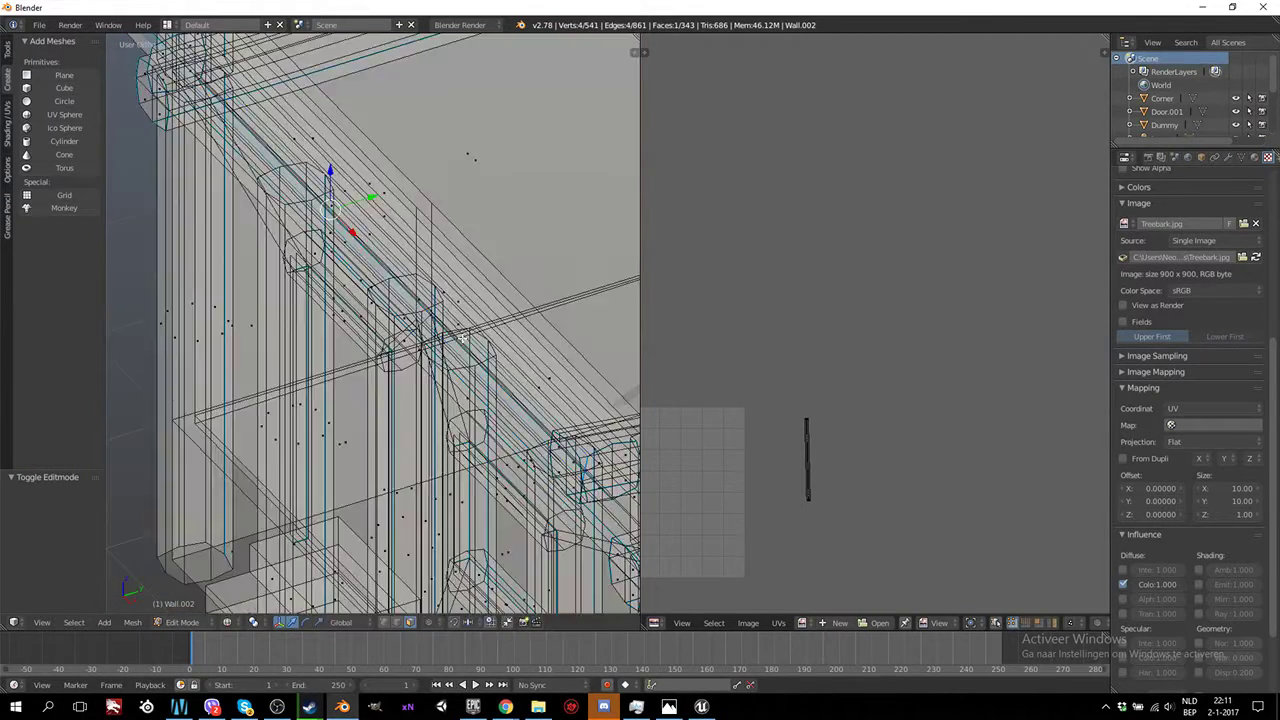
pyautogui.moveTo(462, 338); pyautogui.dragTo(480, 336, button='middle')
pyautogui.press('z')
pyautogui.scroll(2, 500, 335)
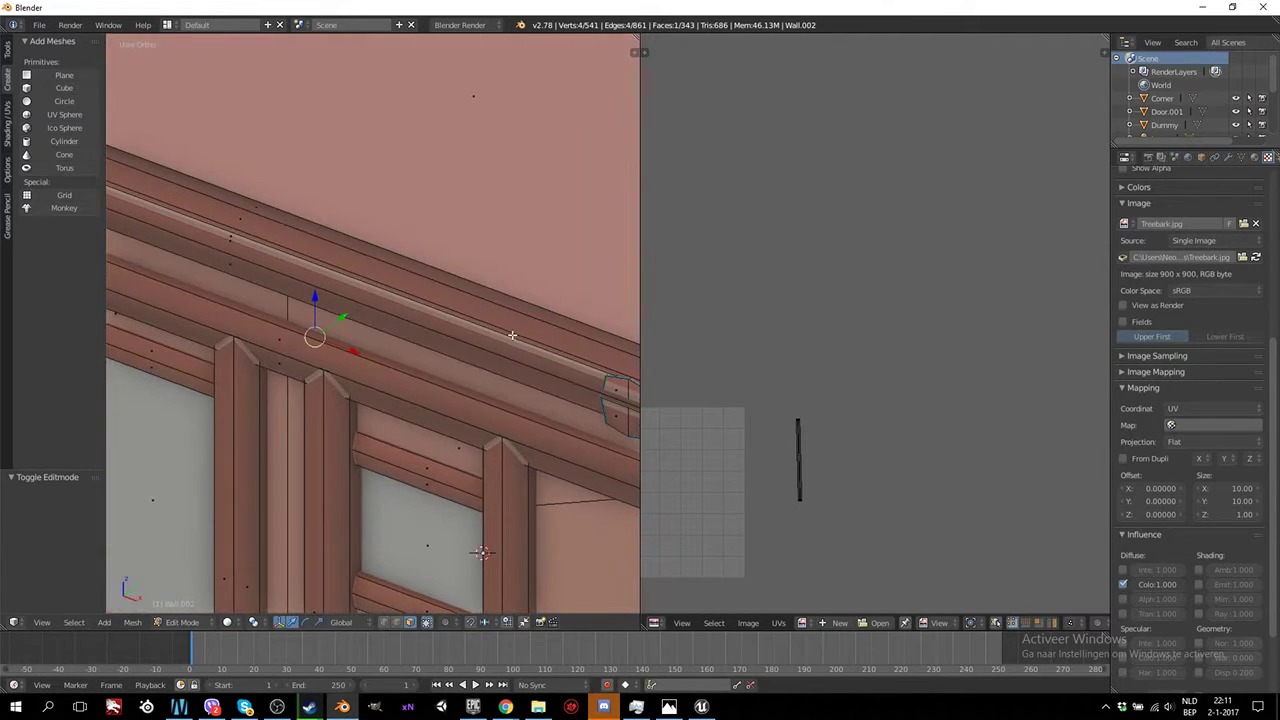
pyautogui.moveTo(445, 290); pyautogui.dragTo(394, 297, button='middle')
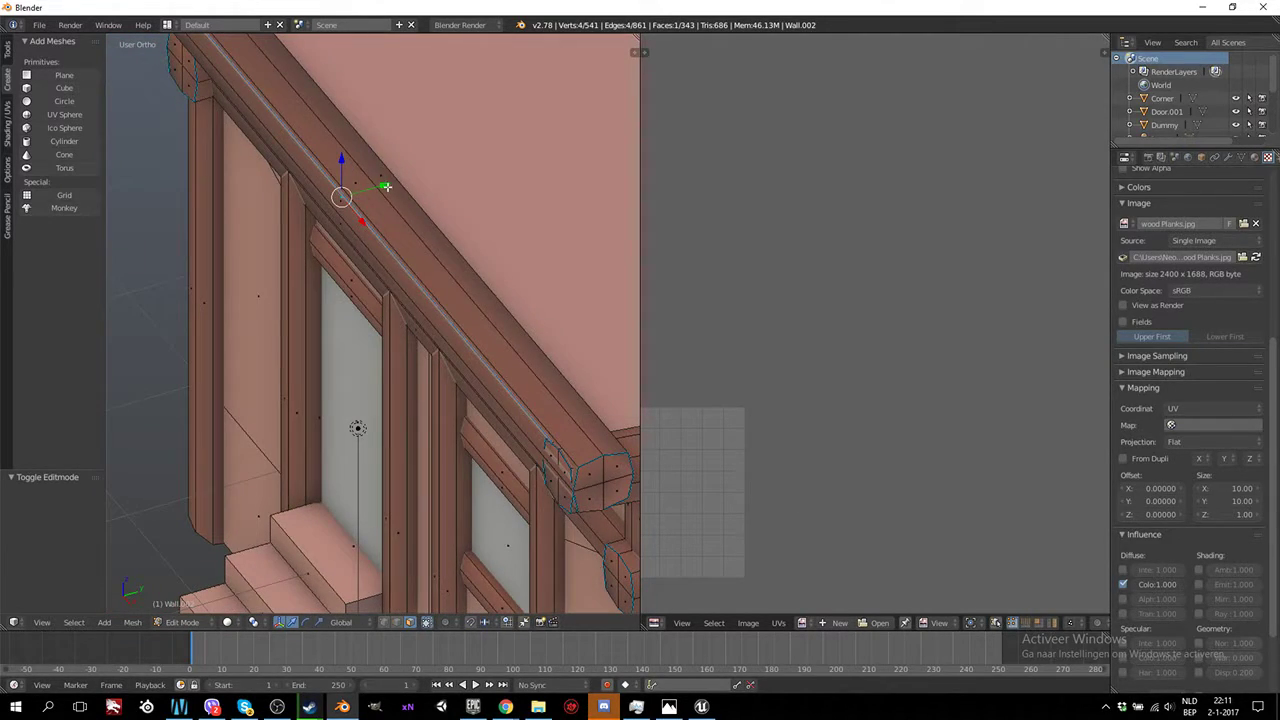
pyautogui.press('a')
pyautogui.press('Tab')
pyautogui.moveTo(457, 363)
pyautogui.mouseDown(button='middle')
pyautogui.moveTo(542, 378)
pyautogui.moveTo(551, 366)
pyautogui.moveTo(460, 300)
pyautogui.moveTo(441, 258)
pyautogui.mouseUp(button='middle')
pyautogui.scroll(2, 530, 363)
# Slide the roof-edge beam 0.249 along Y, shift its end cap along Y, and exit edit mode
pyautogui.press('Tab')
pyautogui.scroll(-2, 475, 338)
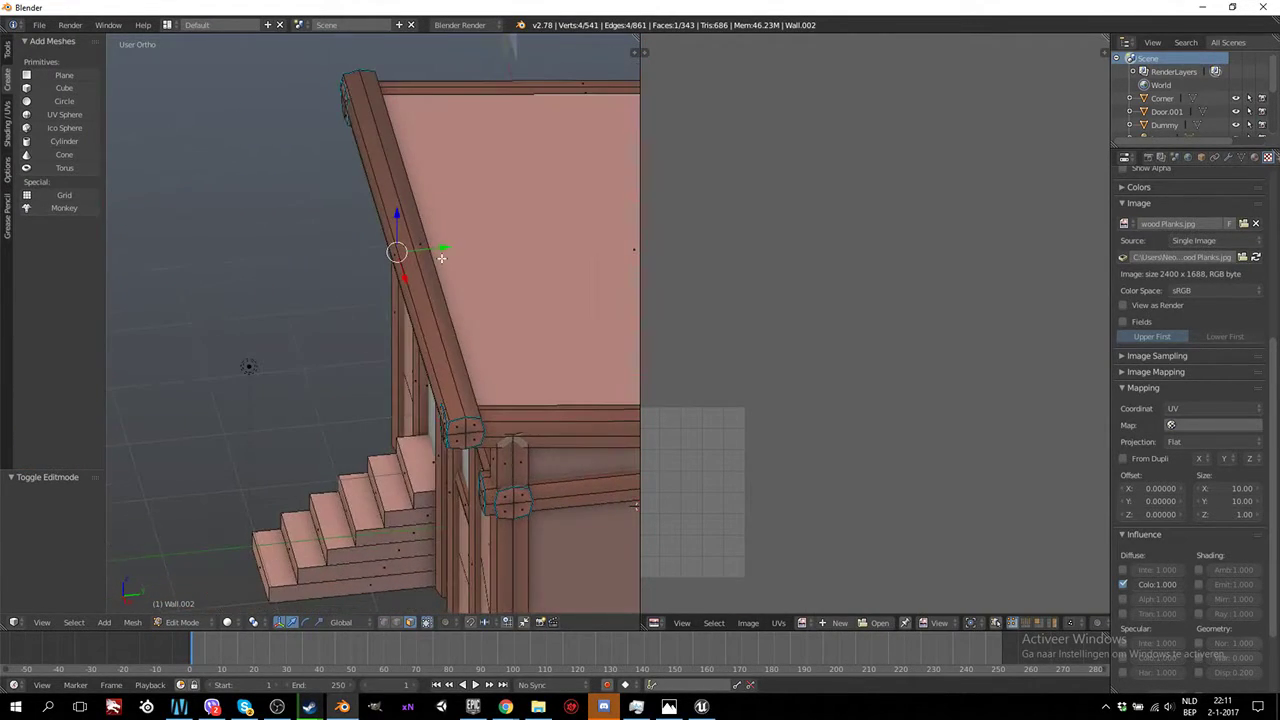
pyautogui.moveTo(441, 248)
pyautogui.mouseDown()
pyautogui.moveTo(470, 249)
pyautogui.moveTo(467, 259)
pyautogui.mouseUp()
pyautogui.rightClick(419, 307)
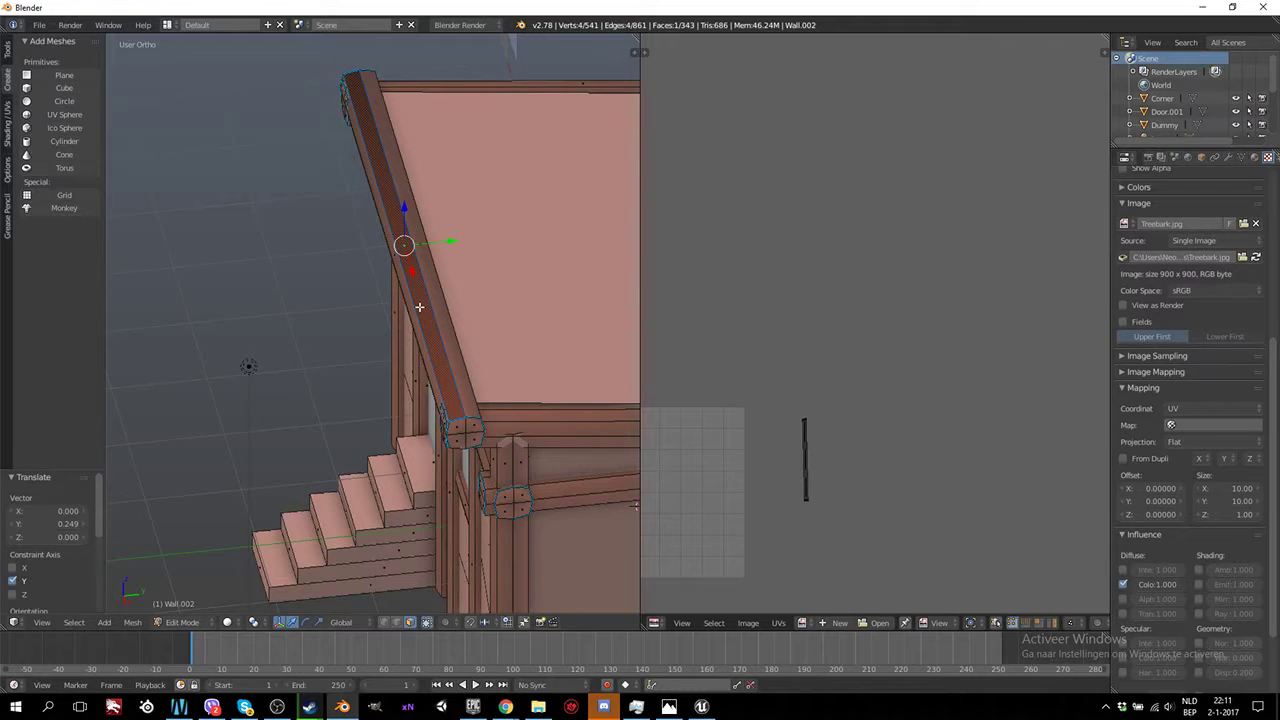
pyautogui.press('l')
pyautogui.press('KP_3')
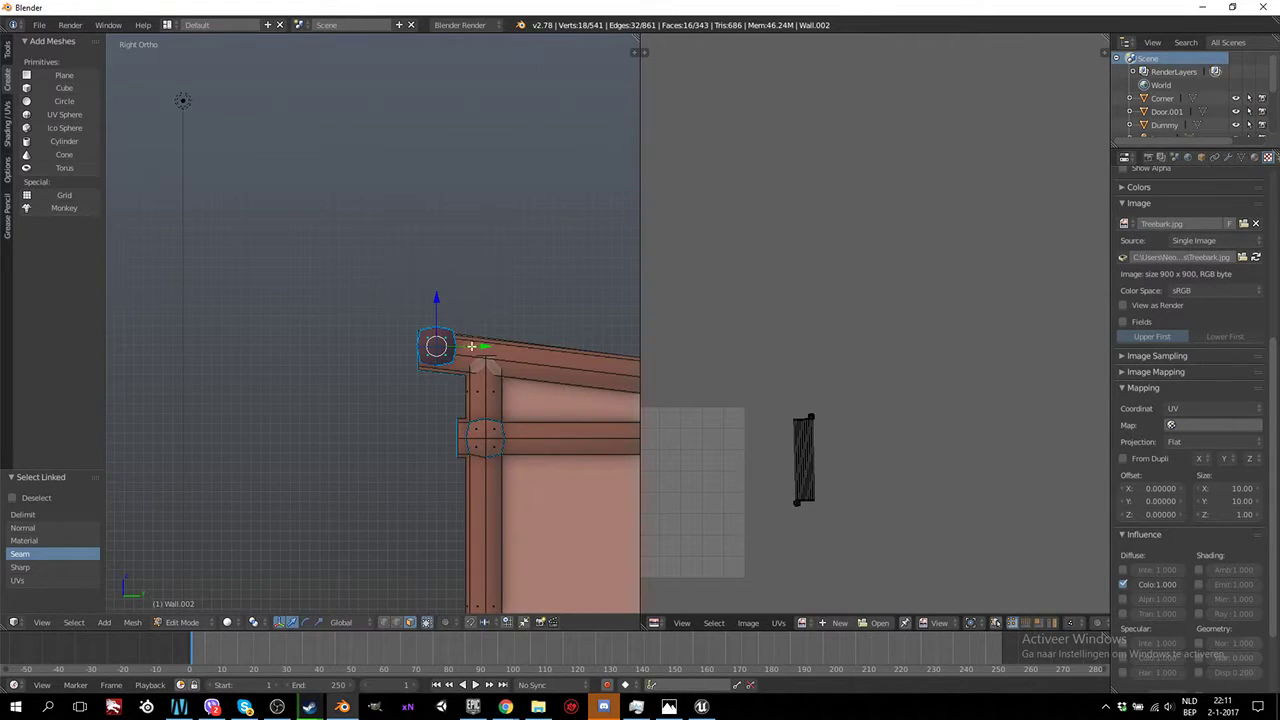
pyautogui.press('g')
pyautogui.press('y')
pyautogui.click(394, 314)
pyautogui.press('Tab')
pyautogui.moveTo(394, 314)
pyautogui.mouseDown(button='middle')
pyautogui.moveTo(470, 358)
pyautogui.moveTo(330, 297)
pyautogui.mouseUp(button='middle')
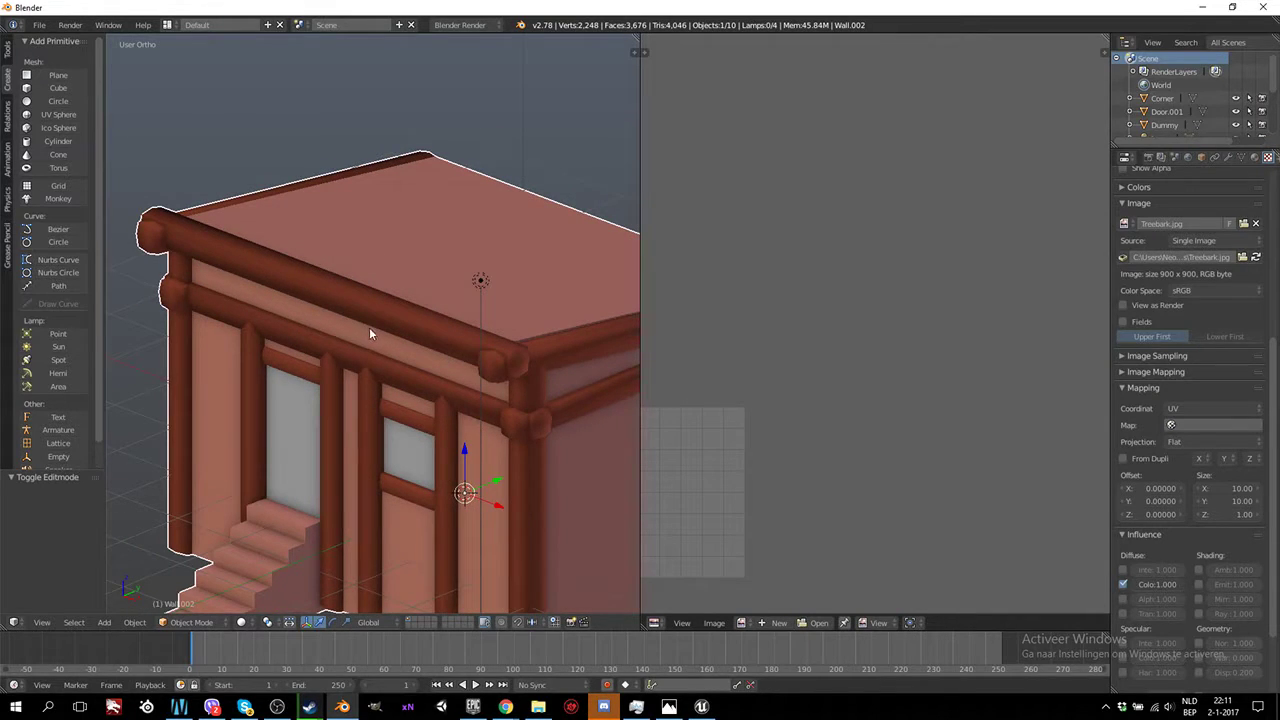
# Select Wall.002 and switch viewport shading to Material to show the plank and bark textures
pyautogui.scroll(-4, 369, 327)
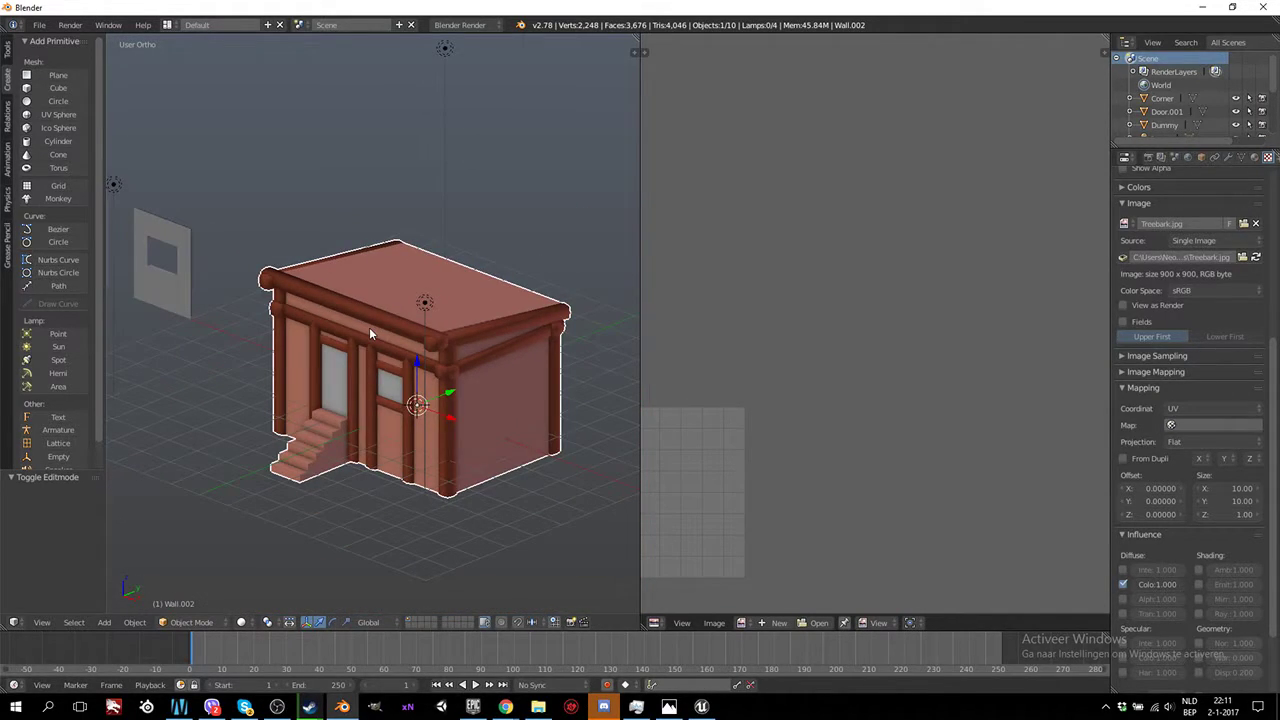
pyautogui.scroll(2, 369, 327)
pyautogui.press('a')
pyautogui.press('a')
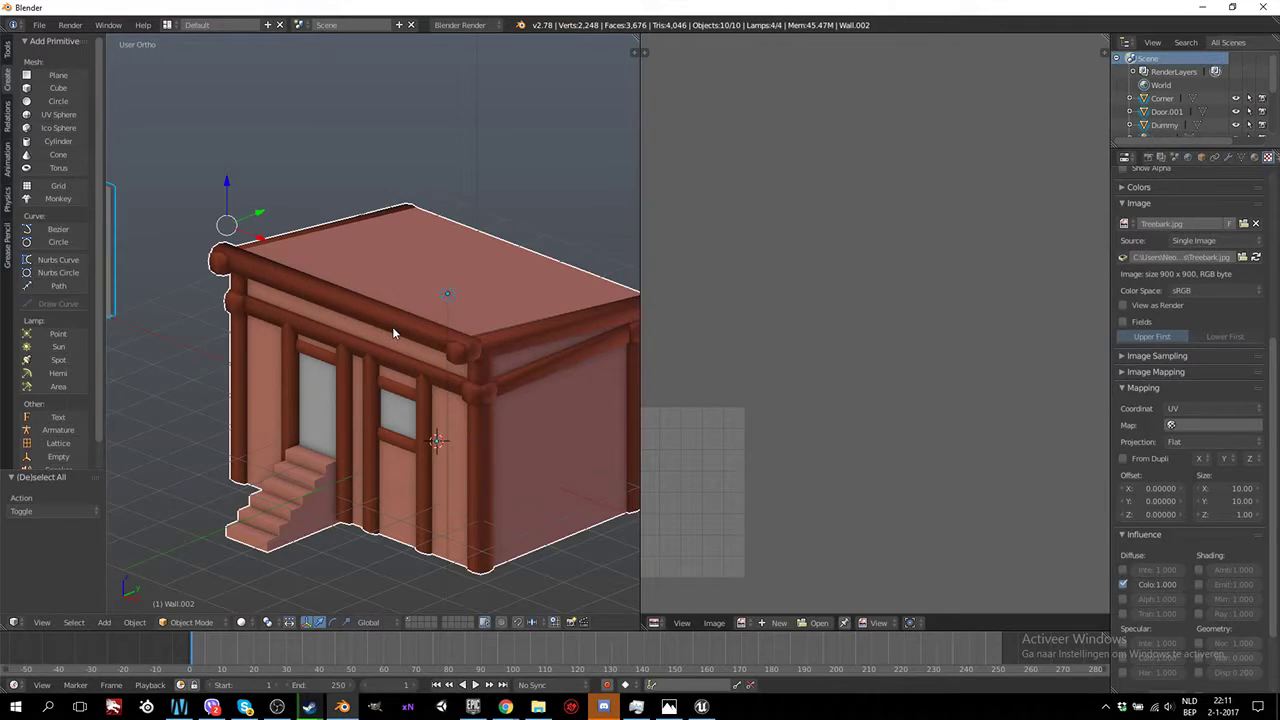
pyautogui.rightClick(410, 424)
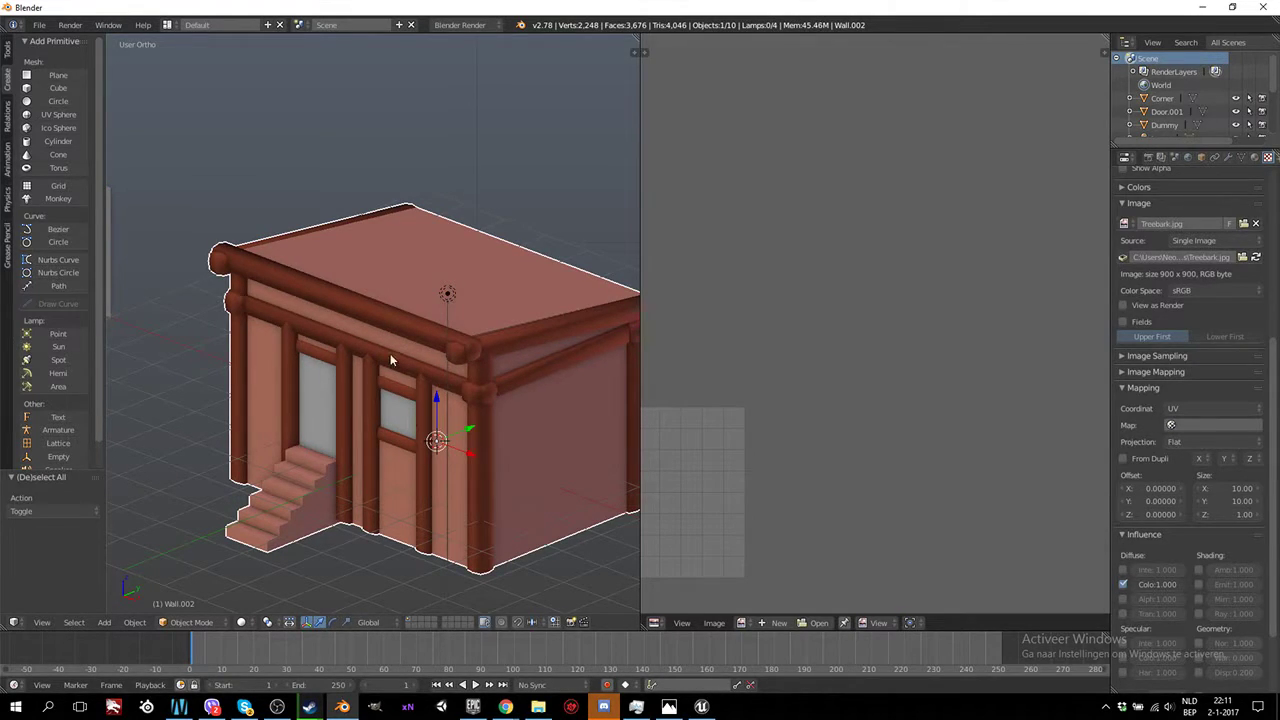
pyautogui.click(241, 622)
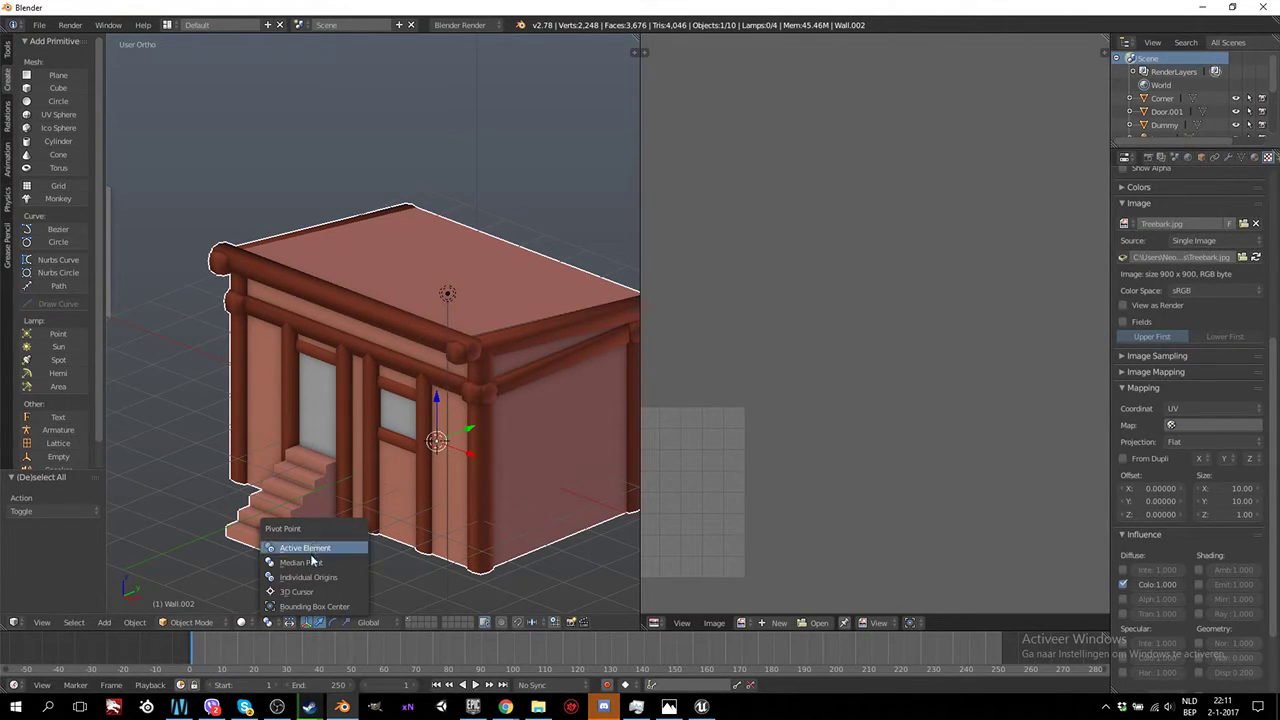
pyautogui.click(241, 622)
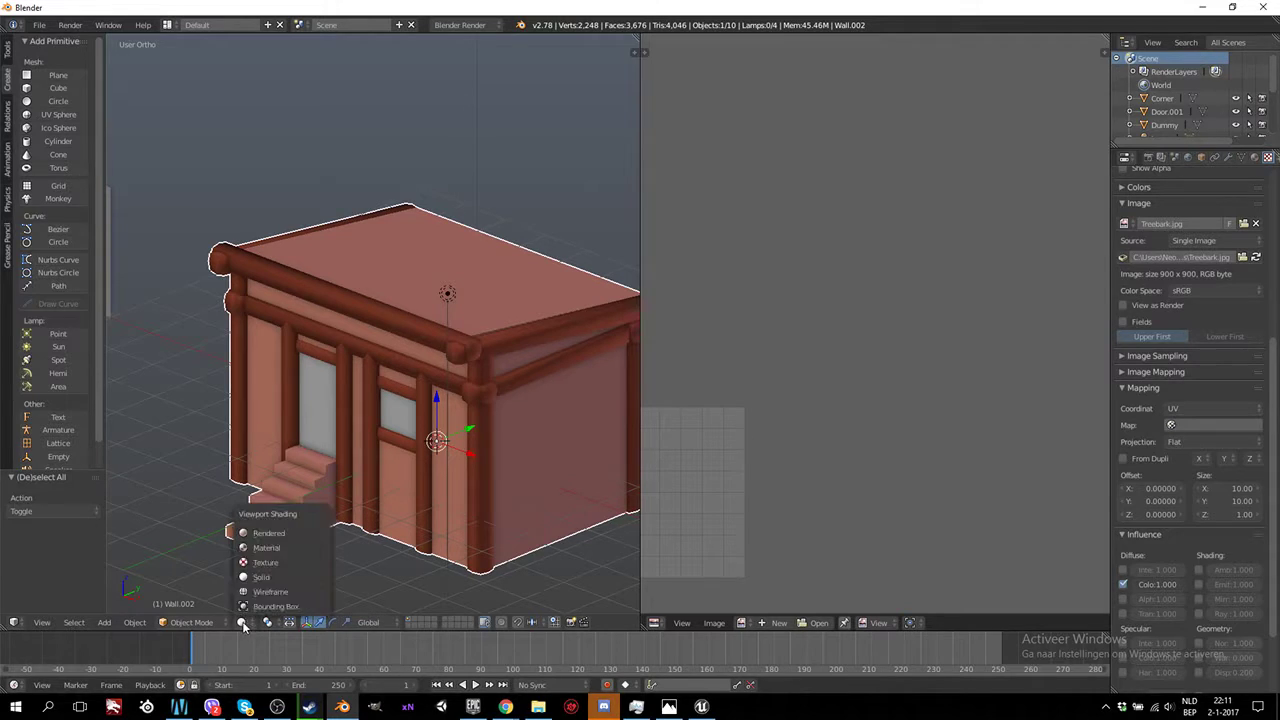
pyautogui.click(288, 548)
pyautogui.scroll(3, 396, 409)
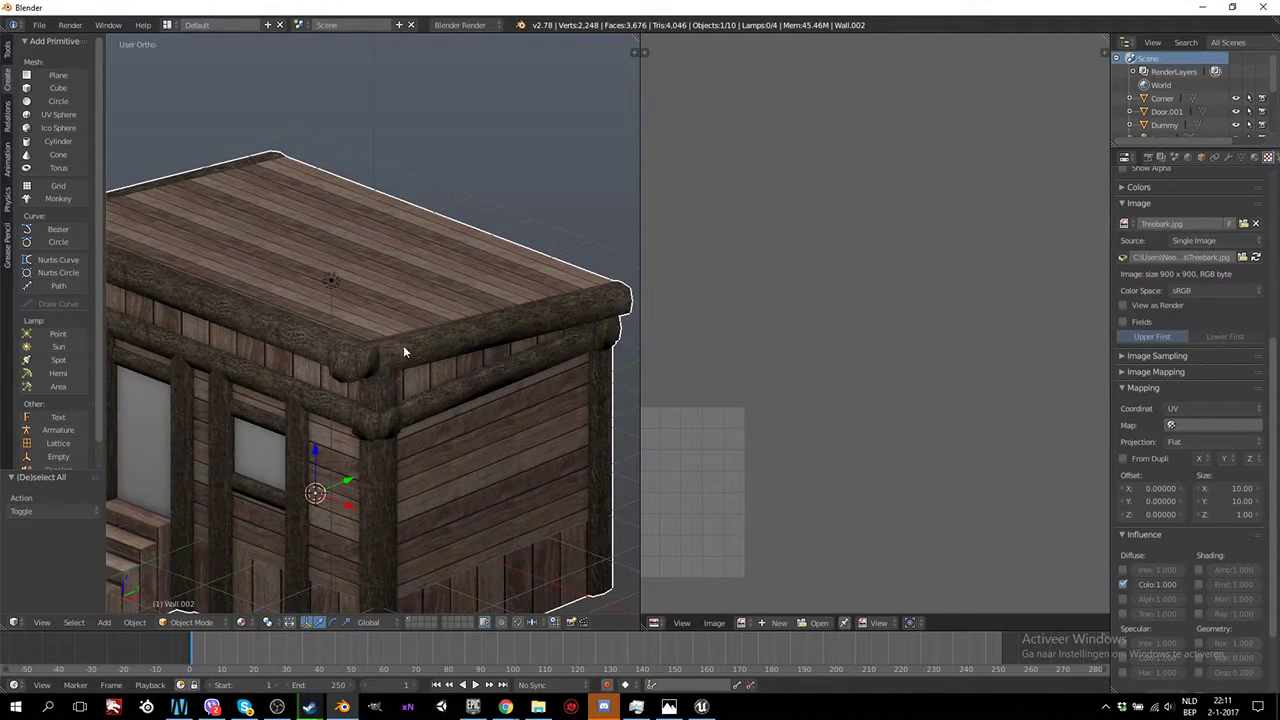
# In Edit Mode, rotate the small square roof UV island 90° and scale it down
pyautogui.press('Tab')
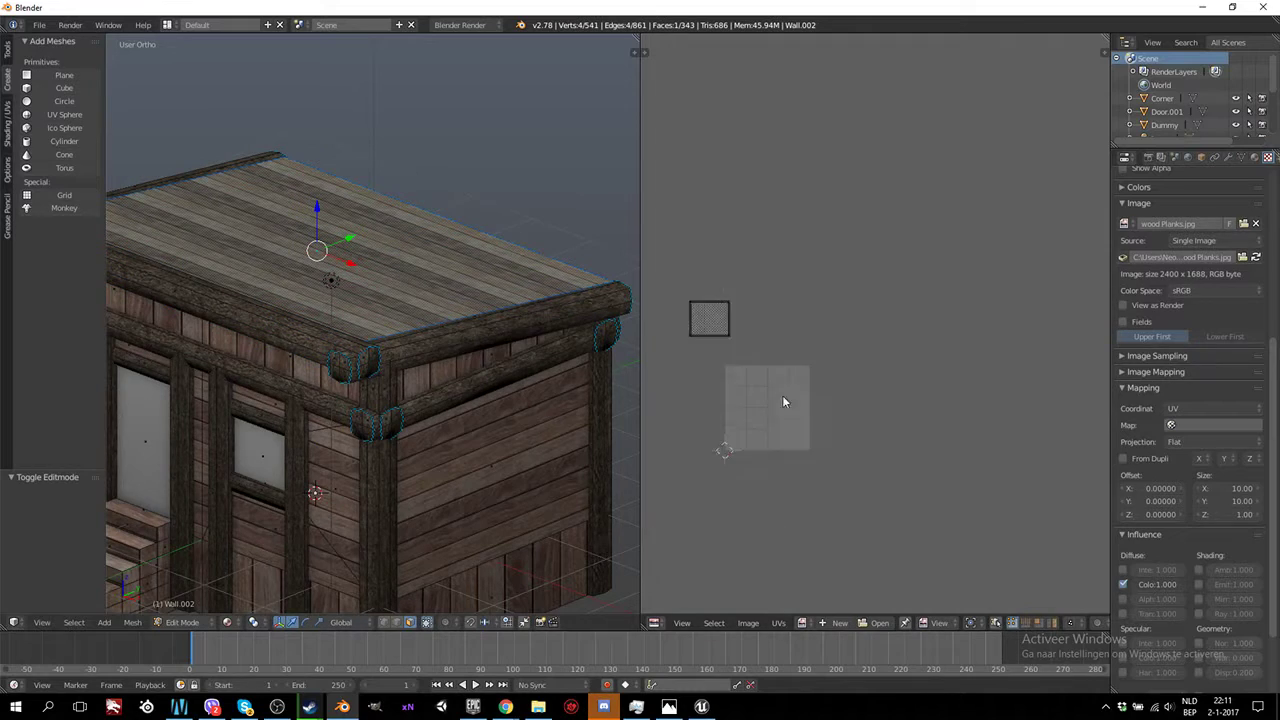
pyautogui.scroll(1, 783, 402)
pyautogui.moveTo(852, 409); pyautogui.dragTo(964, 395, button='middle')
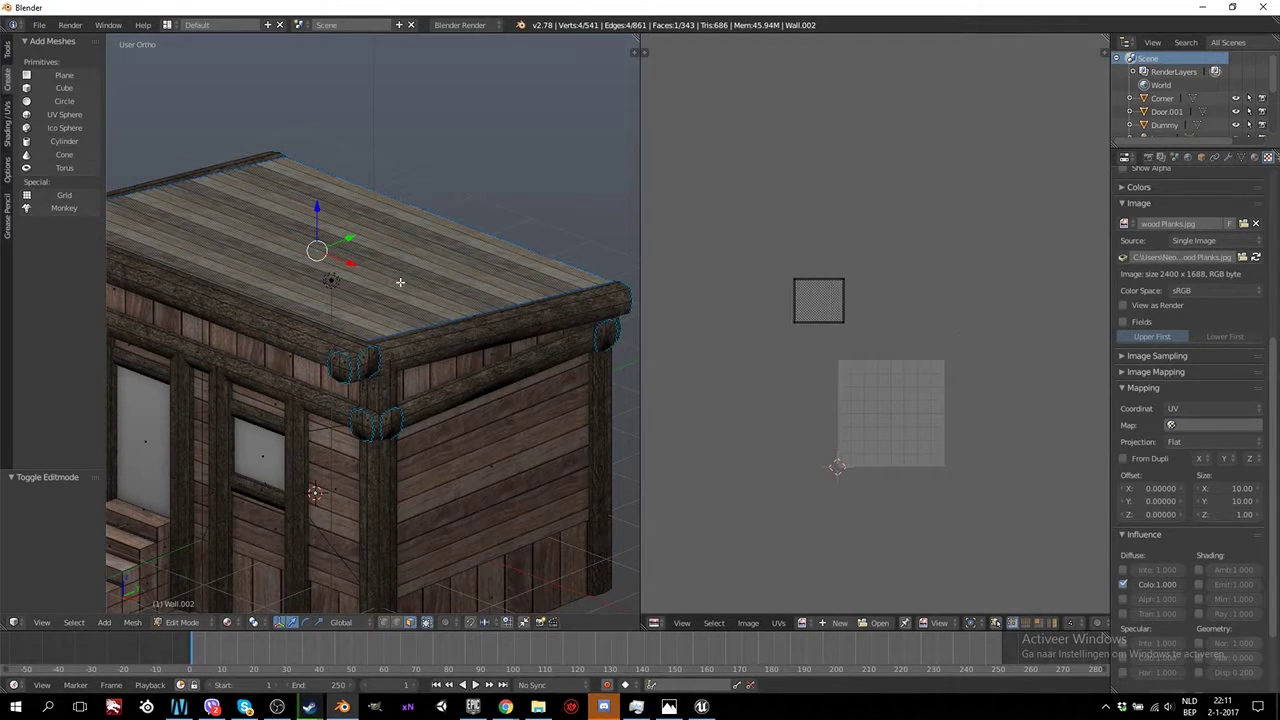
pyautogui.press('a')
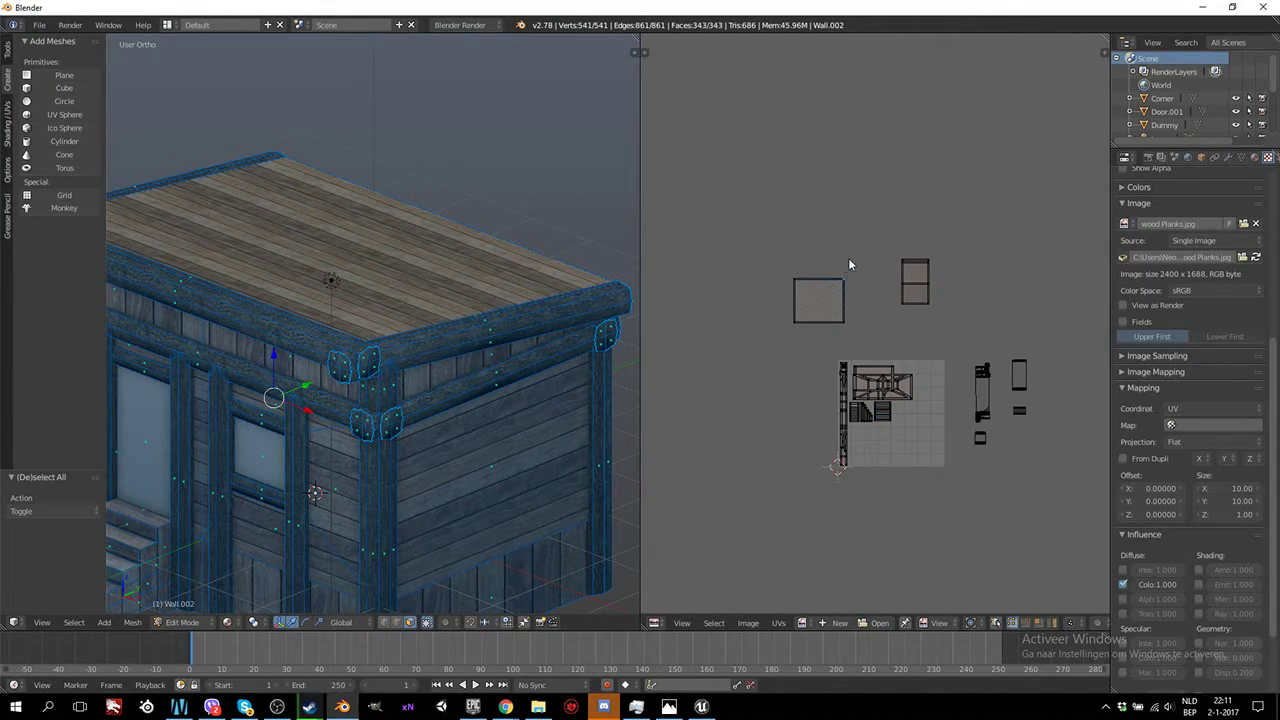
pyautogui.press('b')
pyautogui.moveTo(848, 264); pyautogui.dragTo(786, 332)
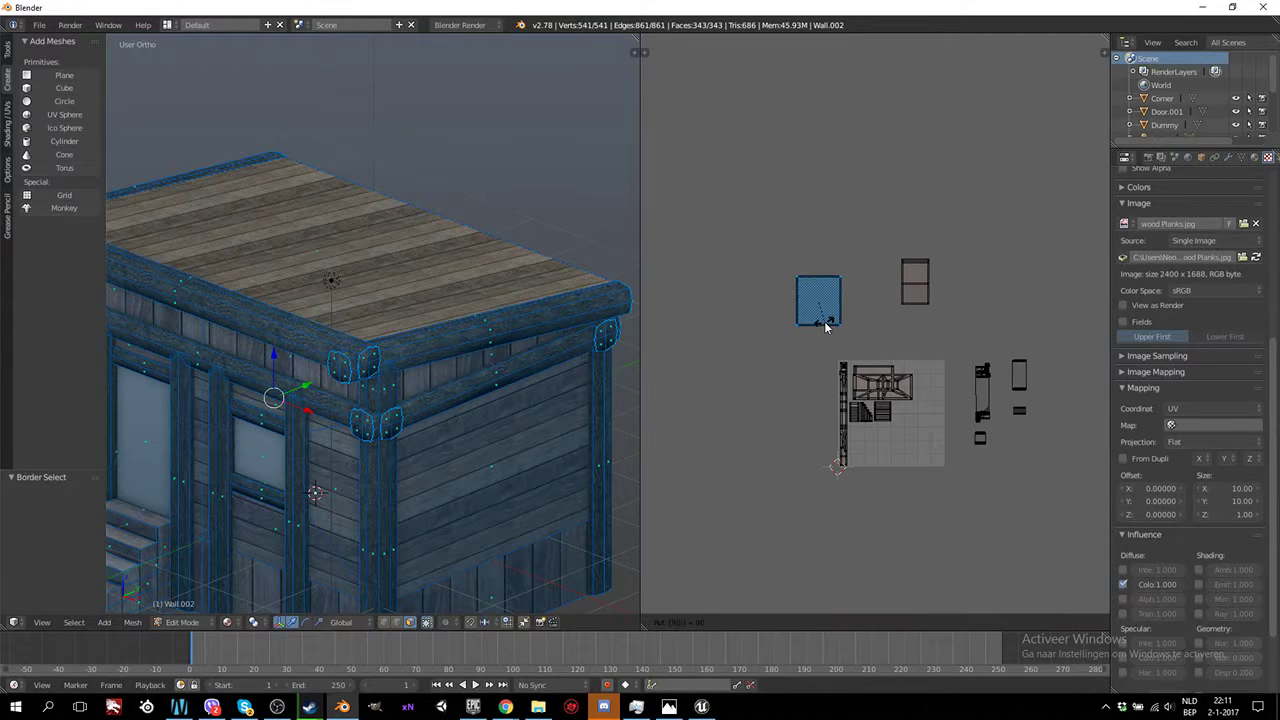
pyautogui.press('Return')
pyautogui.press('s')
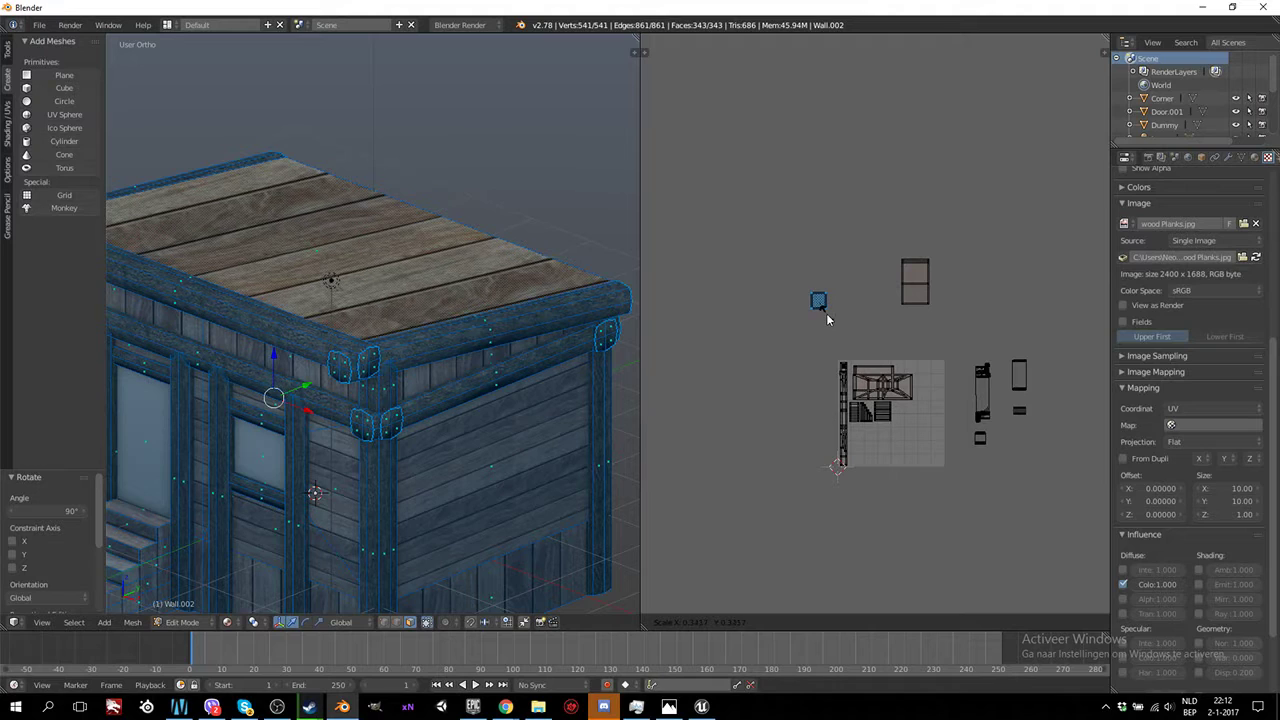
pyautogui.click(826, 315)
# Nudge the roof UV island slightly and check the roof planks from above
pyautogui.press('Tab')
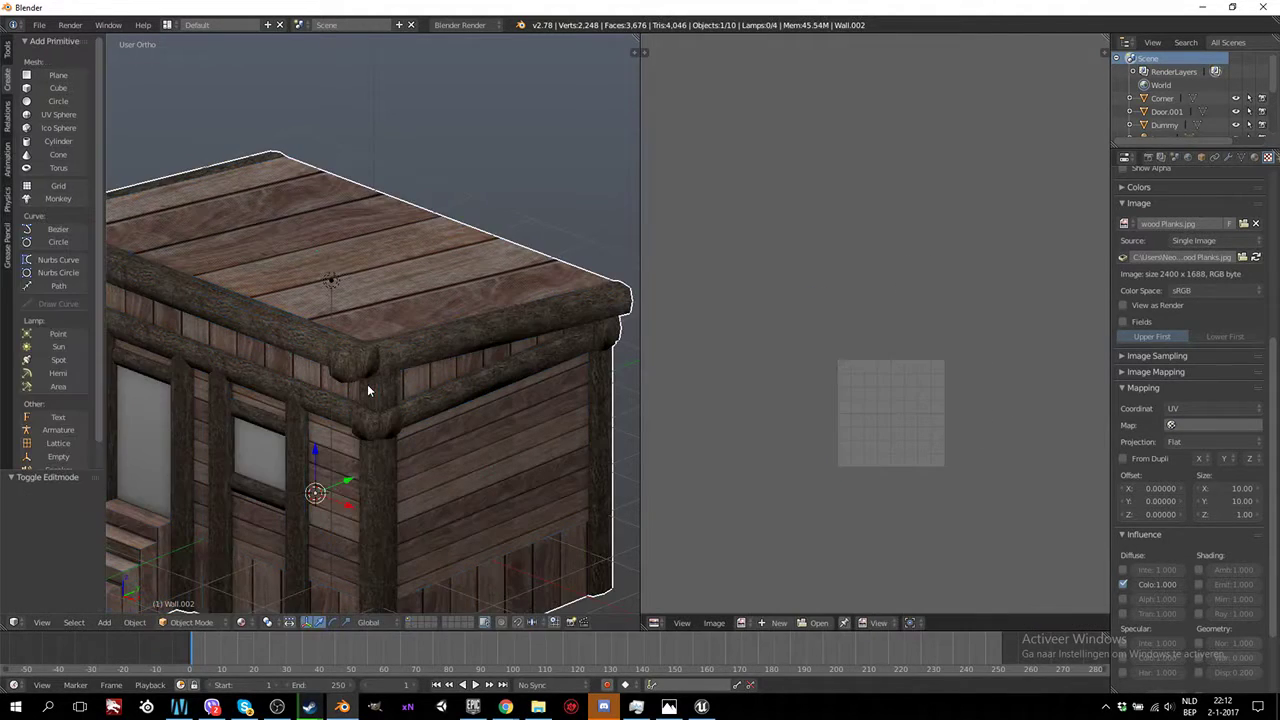
pyautogui.moveTo(367, 384)
pyautogui.mouseDown(button='middle')
pyautogui.moveTo(544, 340)
pyautogui.moveTo(453, 346)
pyautogui.moveTo(528, 345)
pyautogui.mouseUp(button='middle')
pyautogui.scroll(-5, 480, 355)
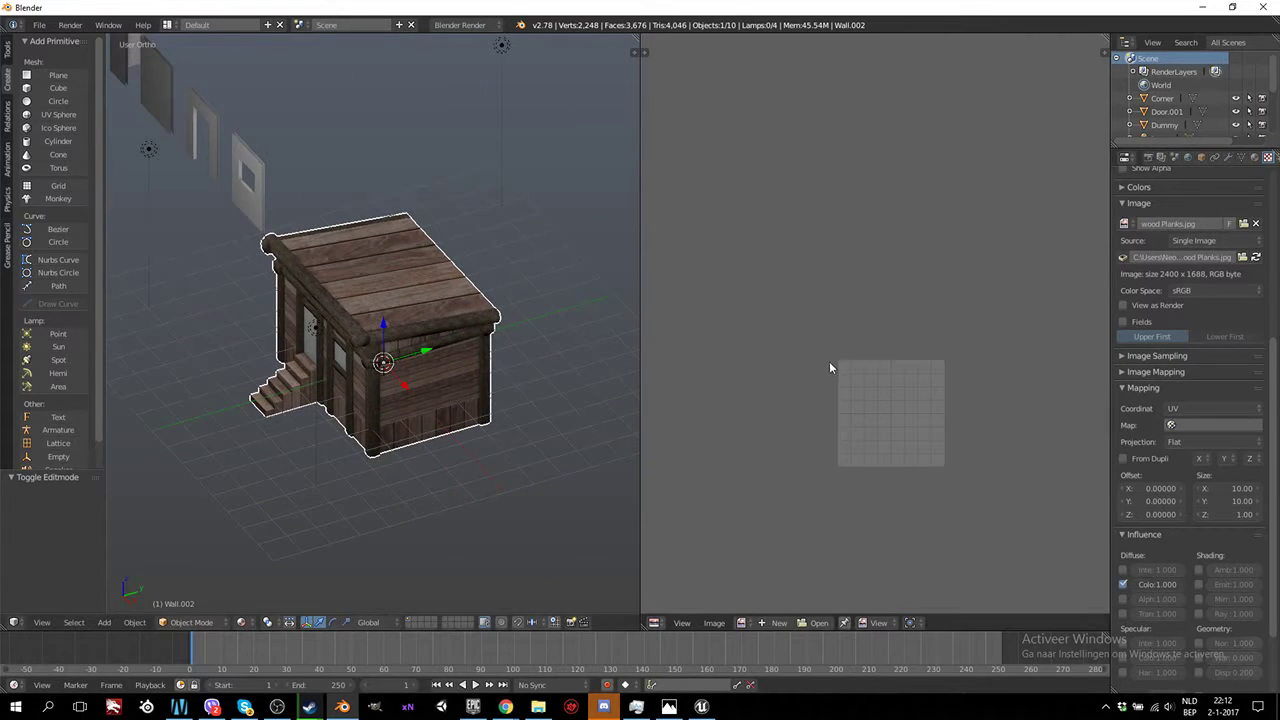
pyautogui.press('Tab')
pyautogui.press('g')
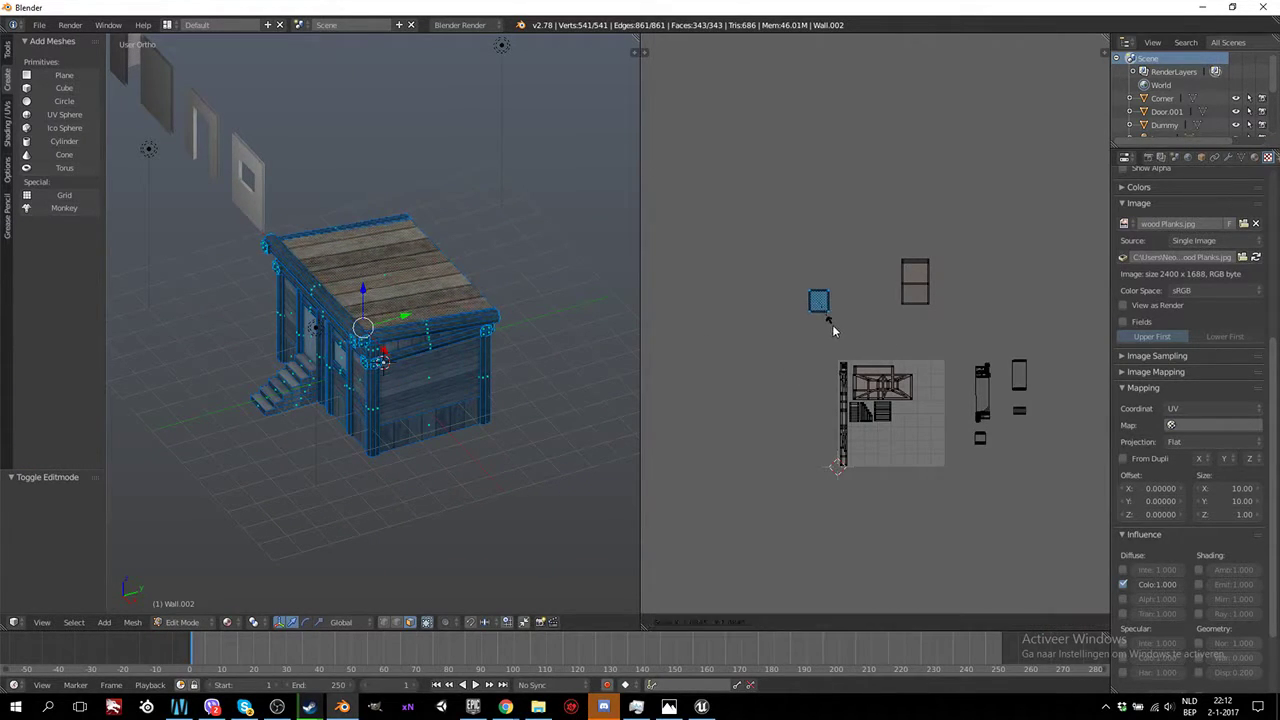
pyautogui.click(832, 324)
pyautogui.press('Tab')
pyautogui.moveTo(574, 324)
pyautogui.mouseDown(button='middle')
pyautogui.moveTo(526, 361)
pyautogui.moveTo(597, 354)
pyautogui.mouseUp(button='middle')
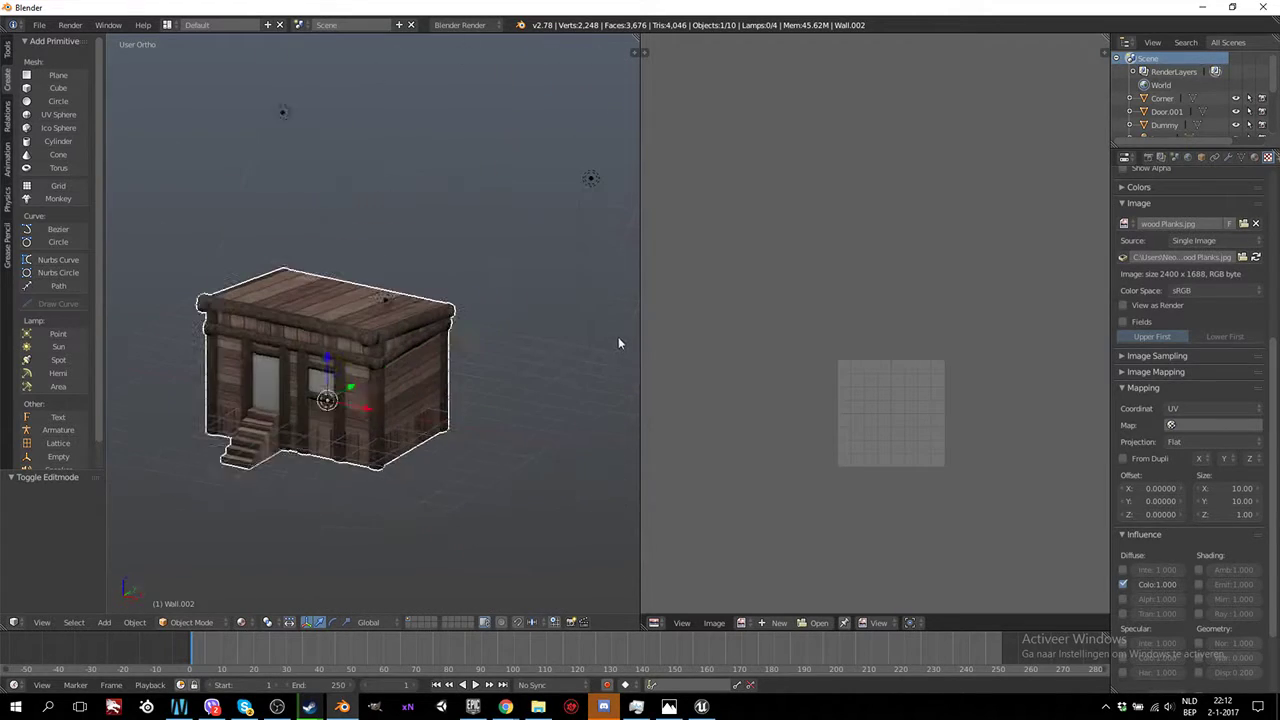
pyautogui.press('Tab')
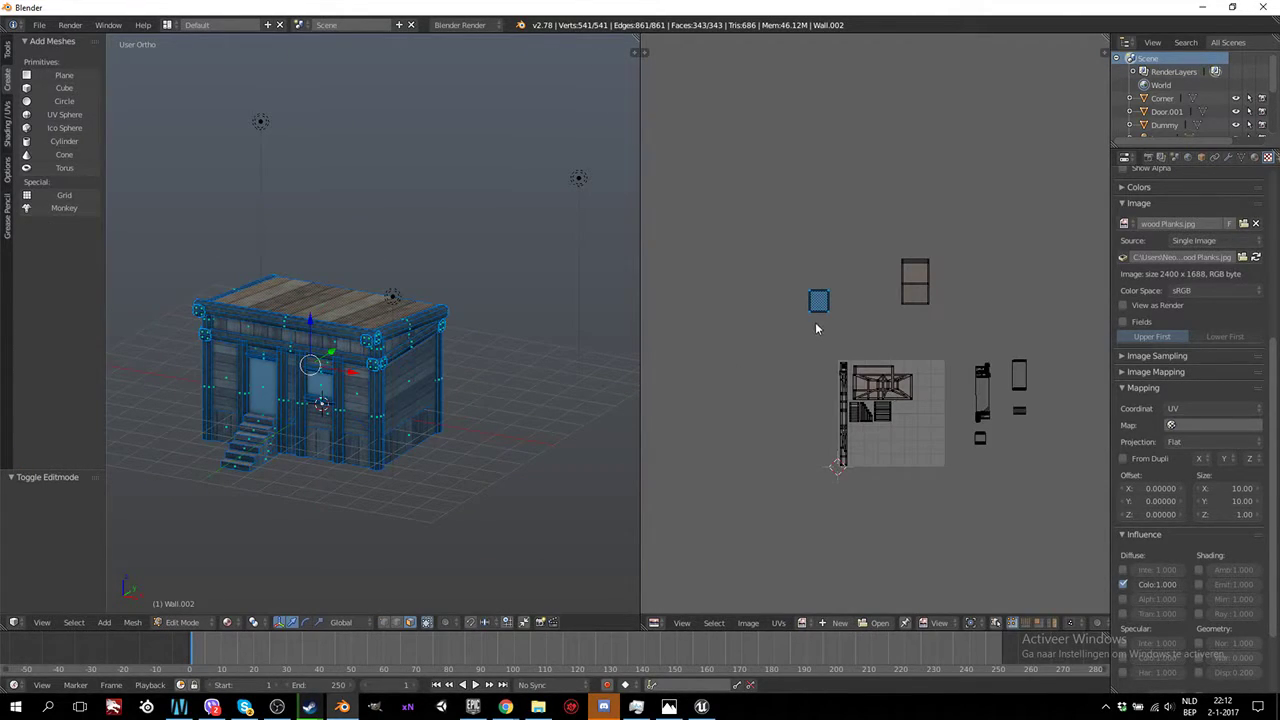
# Move the square UV island down onto the texture and select the right-hand islands
pyautogui.press('g')
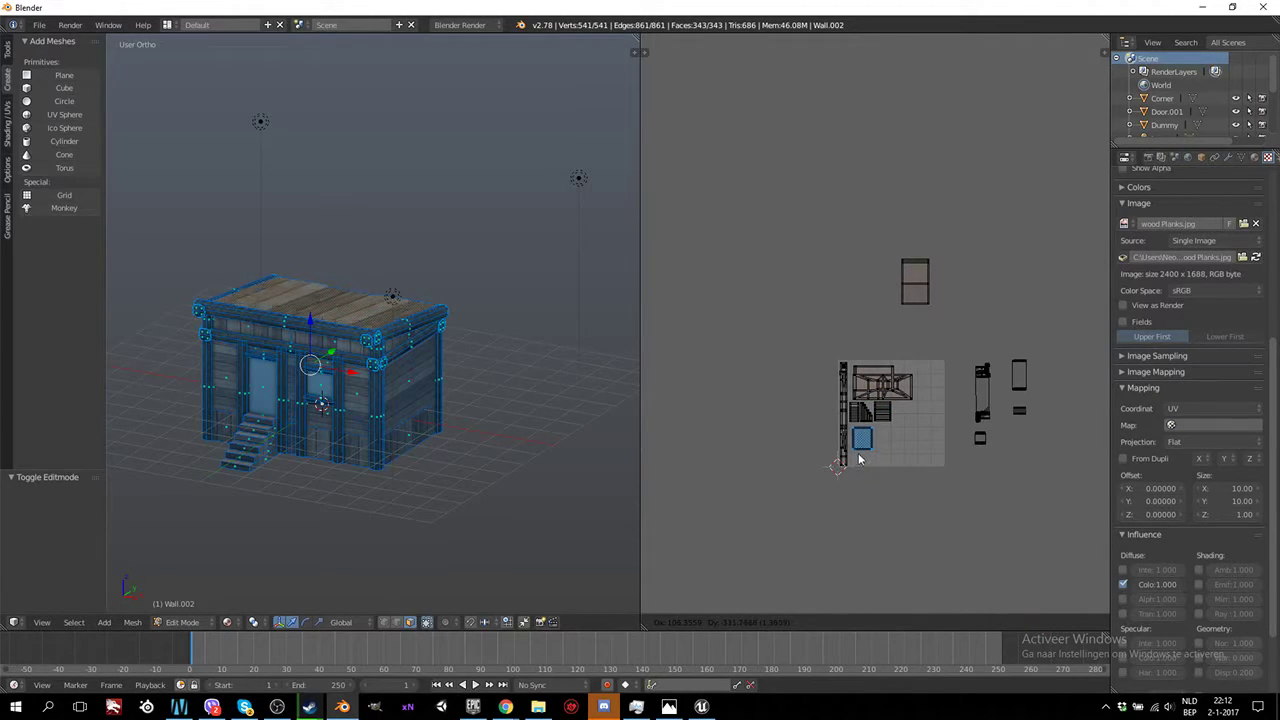
pyautogui.click(857, 458)
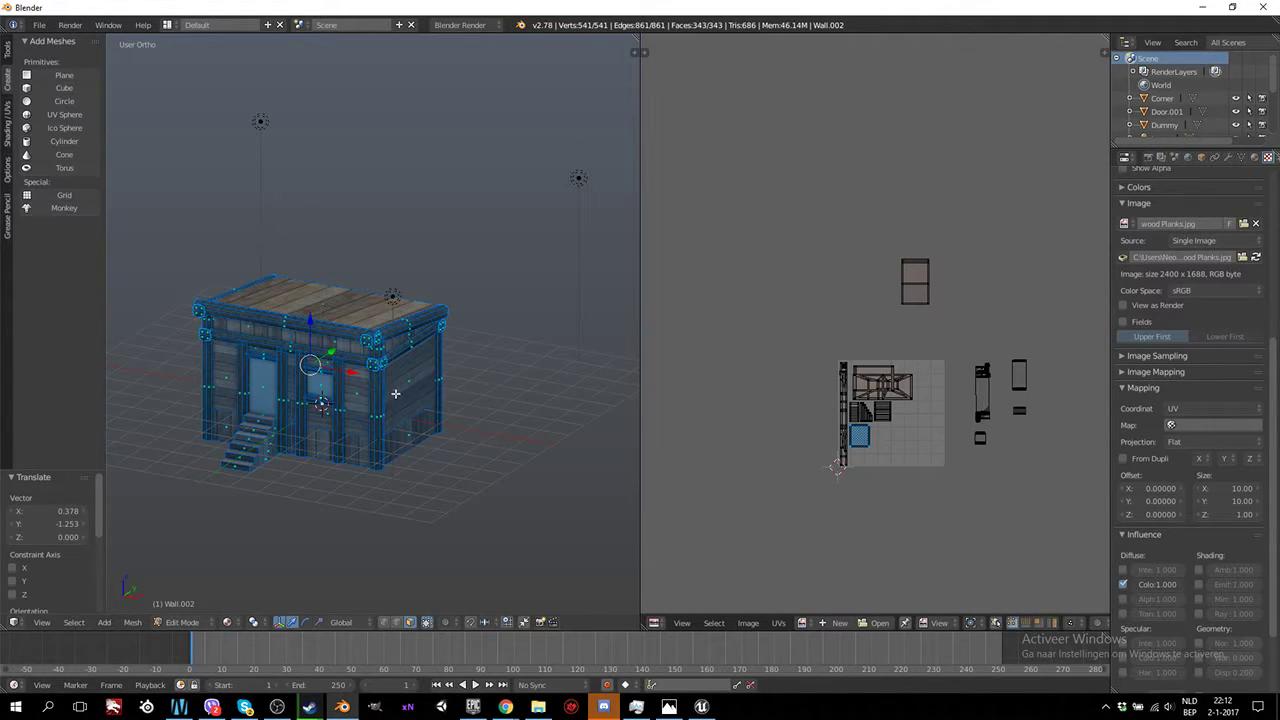
pyautogui.press('a')
pyautogui.press('b')
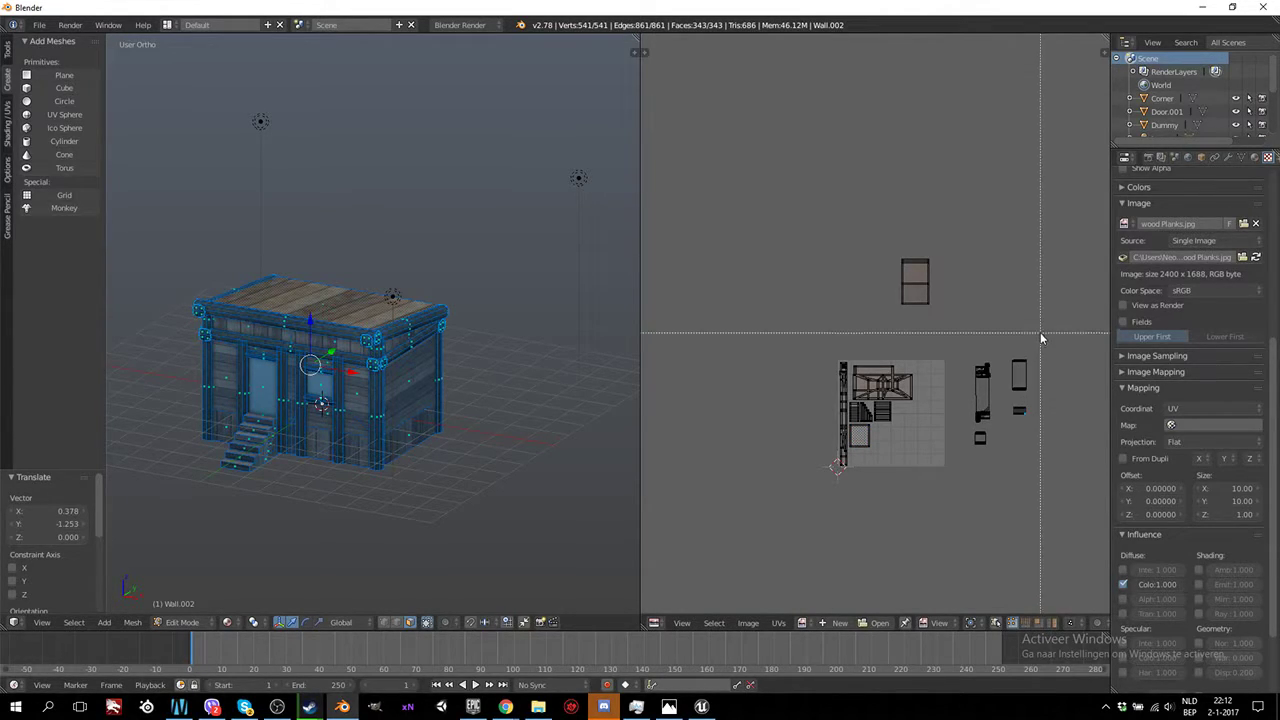
pyautogui.moveTo(1041, 338); pyautogui.dragTo(961, 468)
pyautogui.scroll(1, 1040, 444)
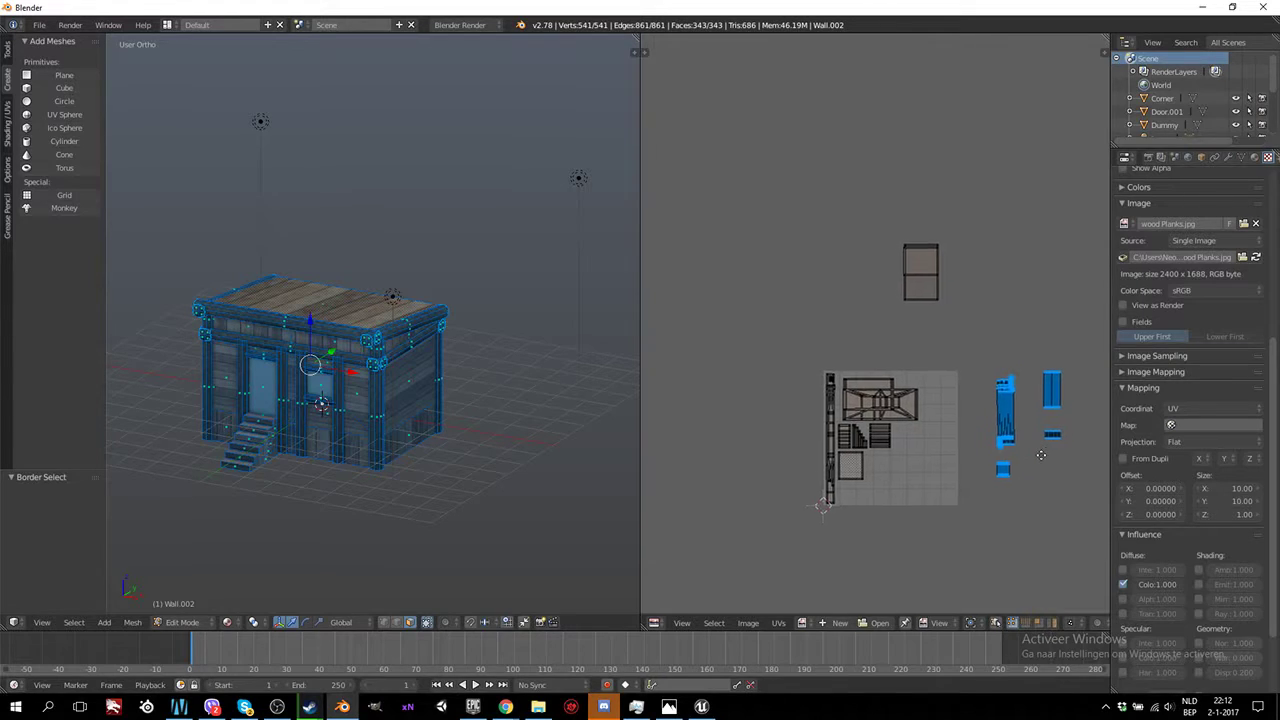
pyautogui.moveTo(1041, 455); pyautogui.dragTo(814, 400, button='middle')
pyautogui.scroll(3, 814, 434)
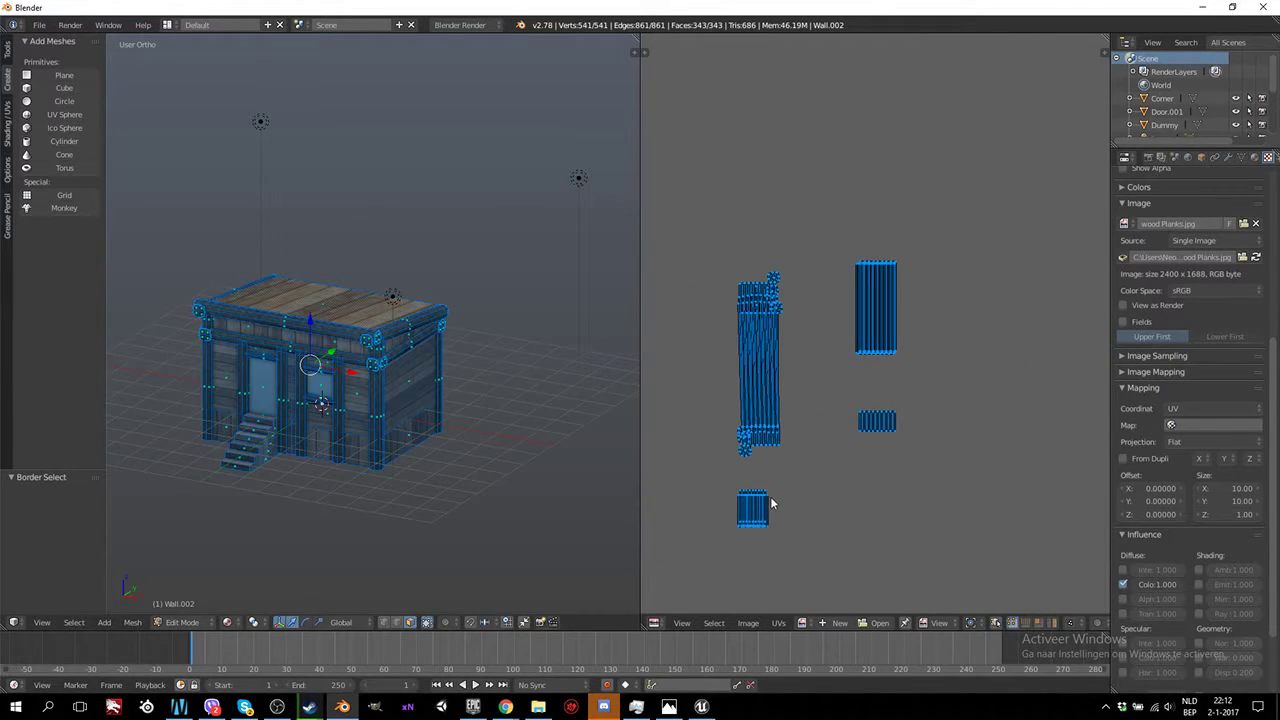
# Move the small right-hand UV islands onto the long left strip
pyautogui.rightClick(771, 503)
pyautogui.press('b')
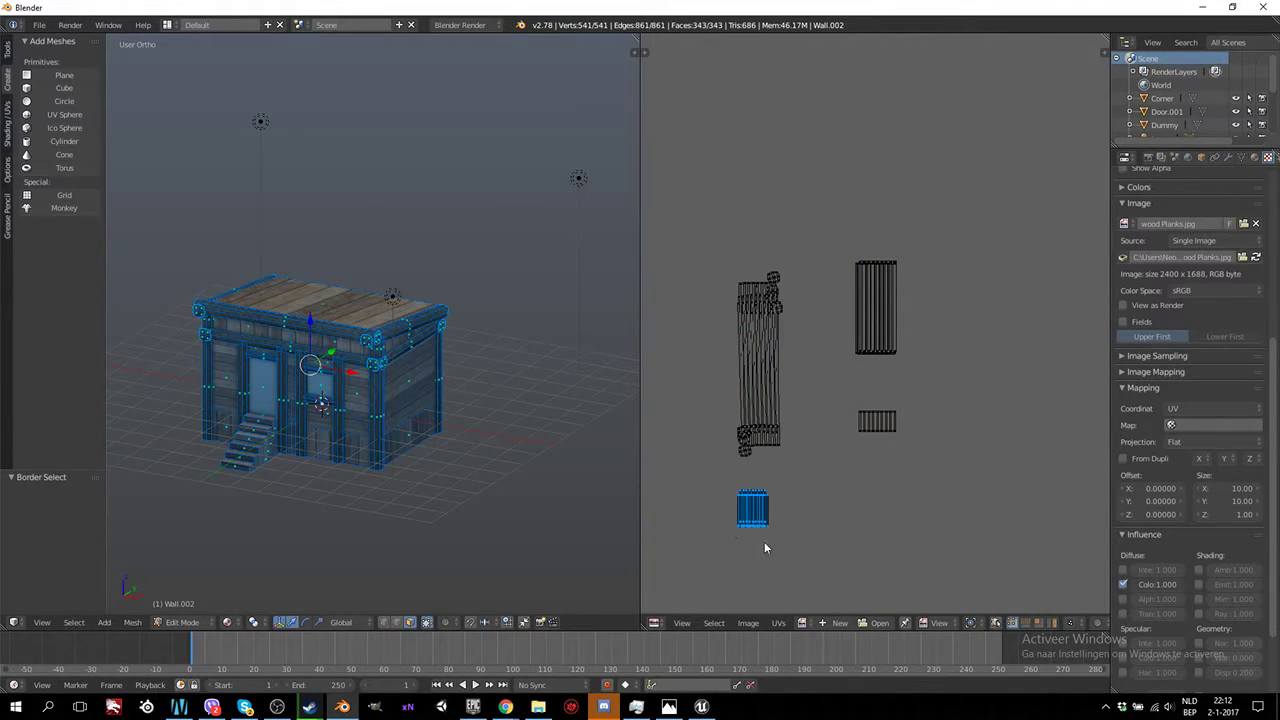
pyautogui.press('g')
pyautogui.click(770, 409)
pyautogui.rightClick(903, 408)
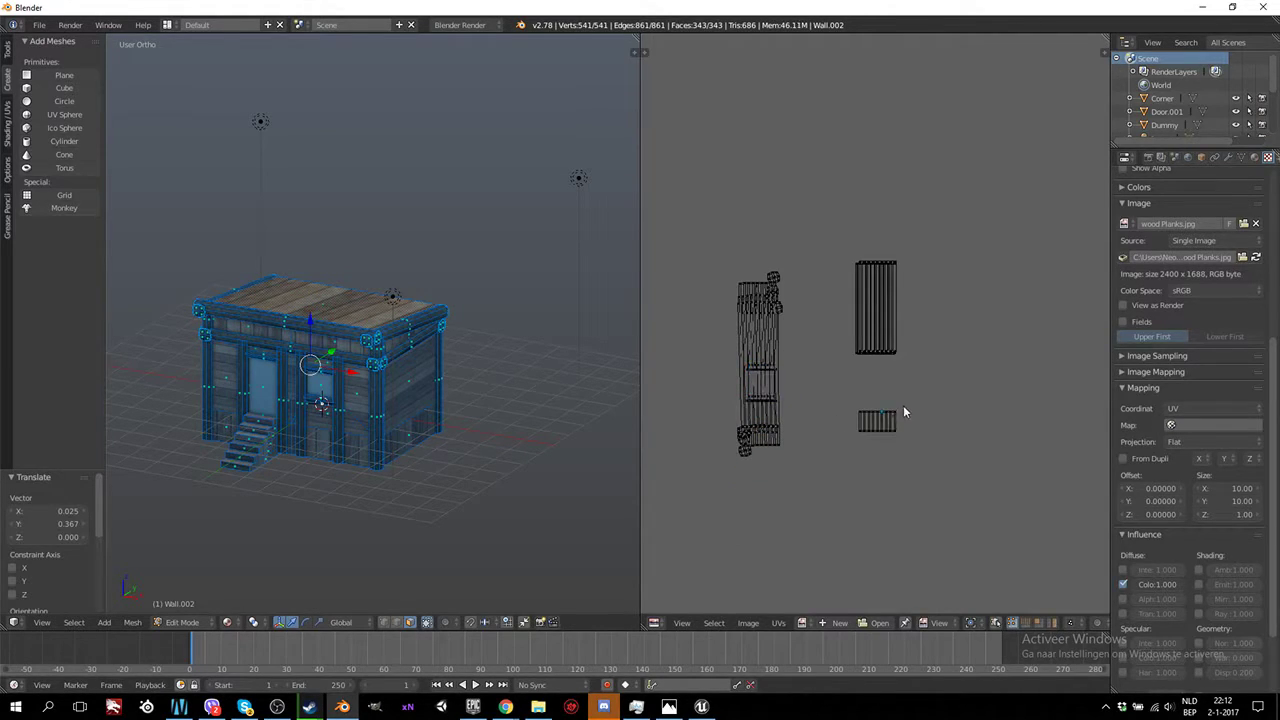
pyautogui.press('b')
pyautogui.moveTo(913, 396); pyautogui.dragTo(832, 450)
pyautogui.press('g')
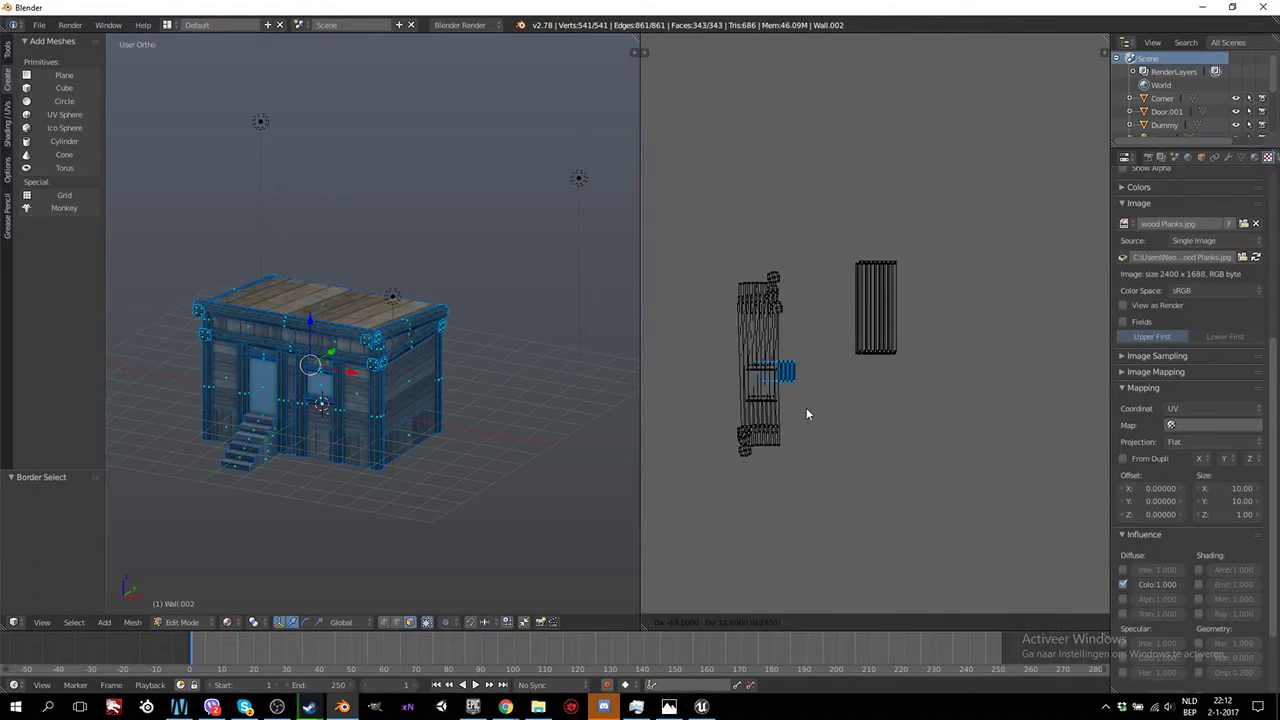
pyautogui.click(796, 415)
# Box-select the tall right-hand UV island and stack it onto the left strip
pyautogui.rightClick(857, 350)
pyautogui.press('b')
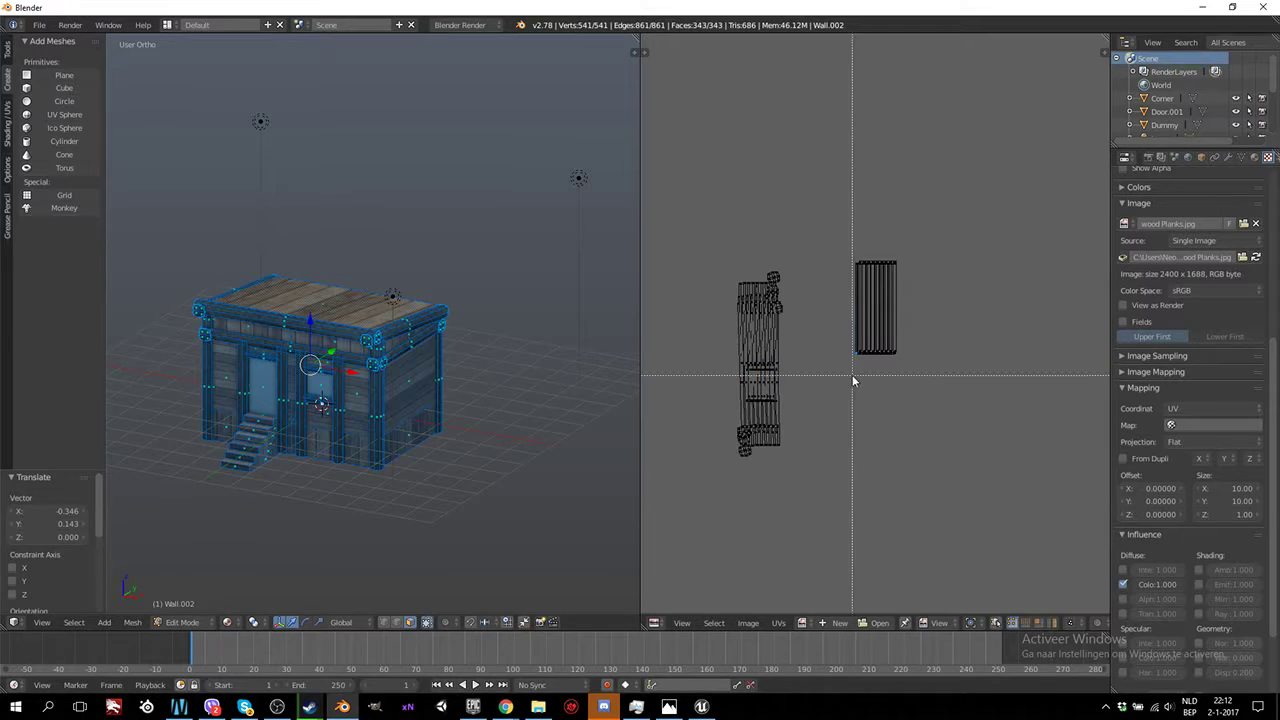
pyautogui.moveTo(852, 379); pyautogui.dragTo(944, 219)
pyautogui.press('g')
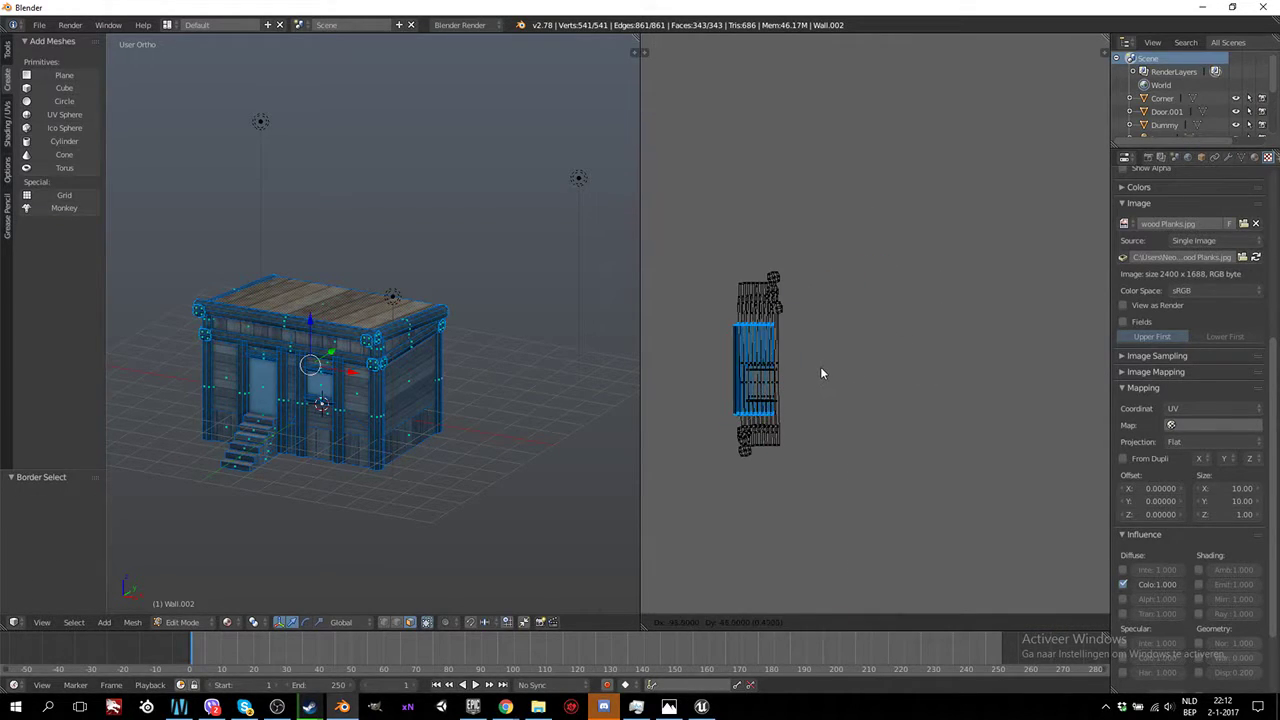
pyautogui.click(824, 370)
# Leave Edit Mode and orbit around the cabin to check the textures
pyautogui.press('Tab')
pyautogui.scroll(2, 404, 392)
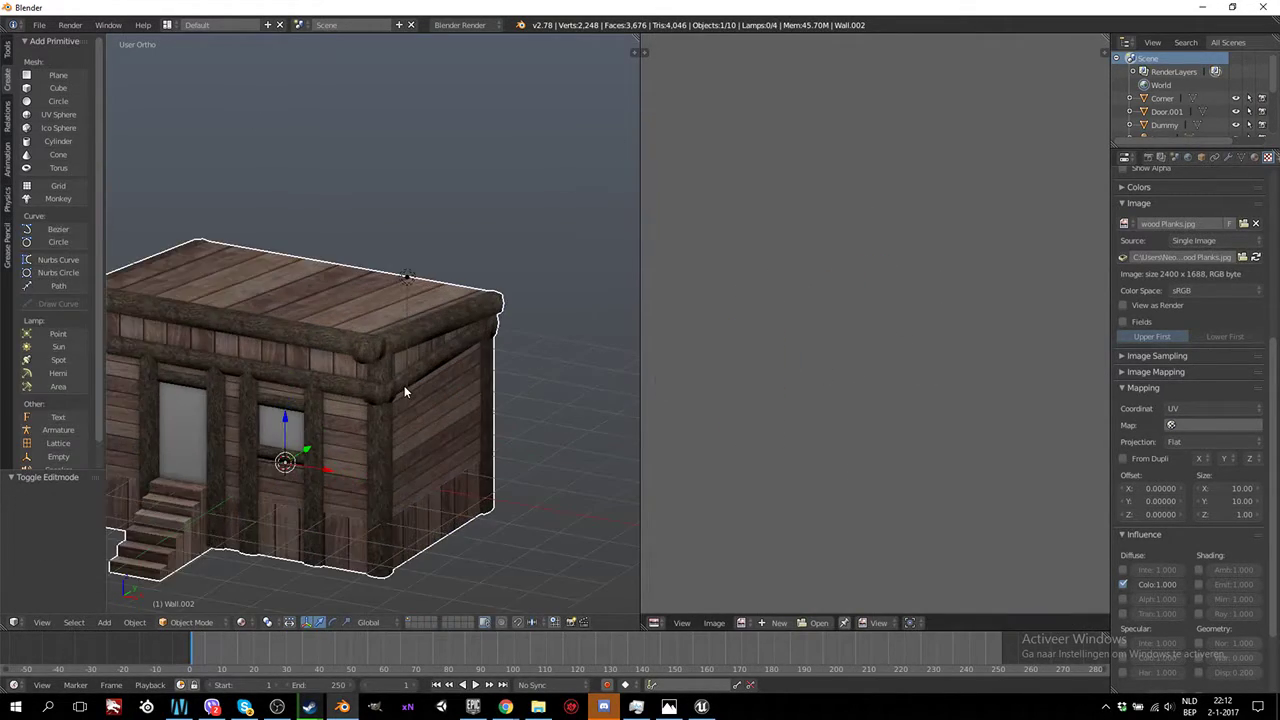
pyautogui.moveTo(299, 382); pyautogui.dragTo(403, 405, button='middle')
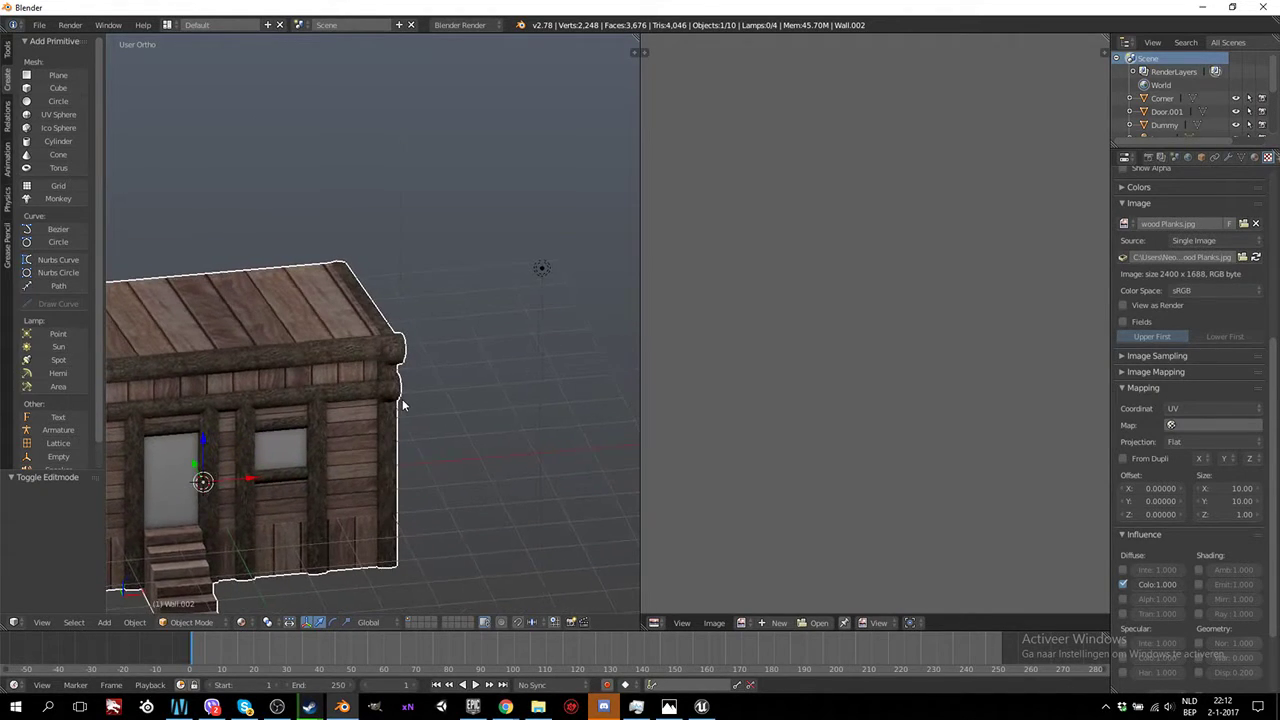
pyautogui.press('KP_Decimal')
pyautogui.press('Tab')
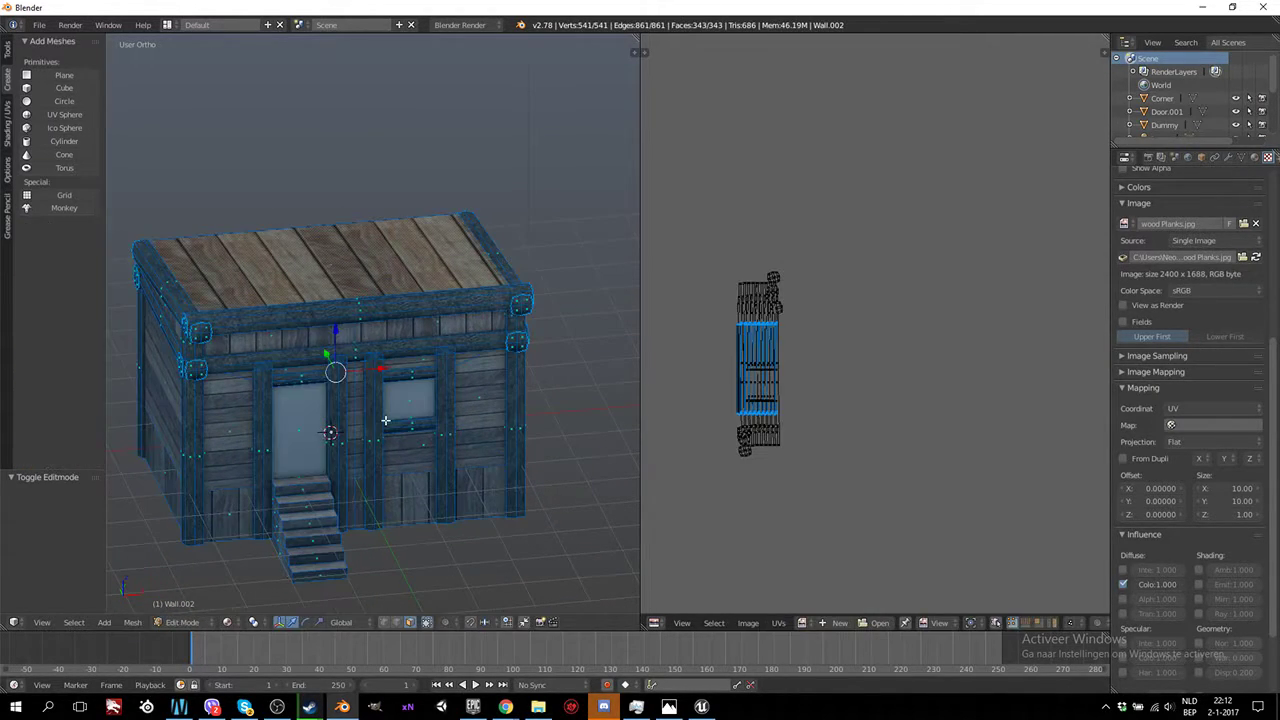
pyautogui.press('Tab')
pyautogui.moveTo(443, 391)
pyautogui.mouseDown(button='middle')
pyautogui.moveTo(301, 388)
pyautogui.moveTo(317, 374)
pyautogui.moveTo(354, 391)
pyautogui.moveTo(469, 388)
pyautogui.mouseUp(button='middle')
pyautogui.press('Tab')
# Move the strip UV island from right of the grid into the texture square
pyautogui.press('a')
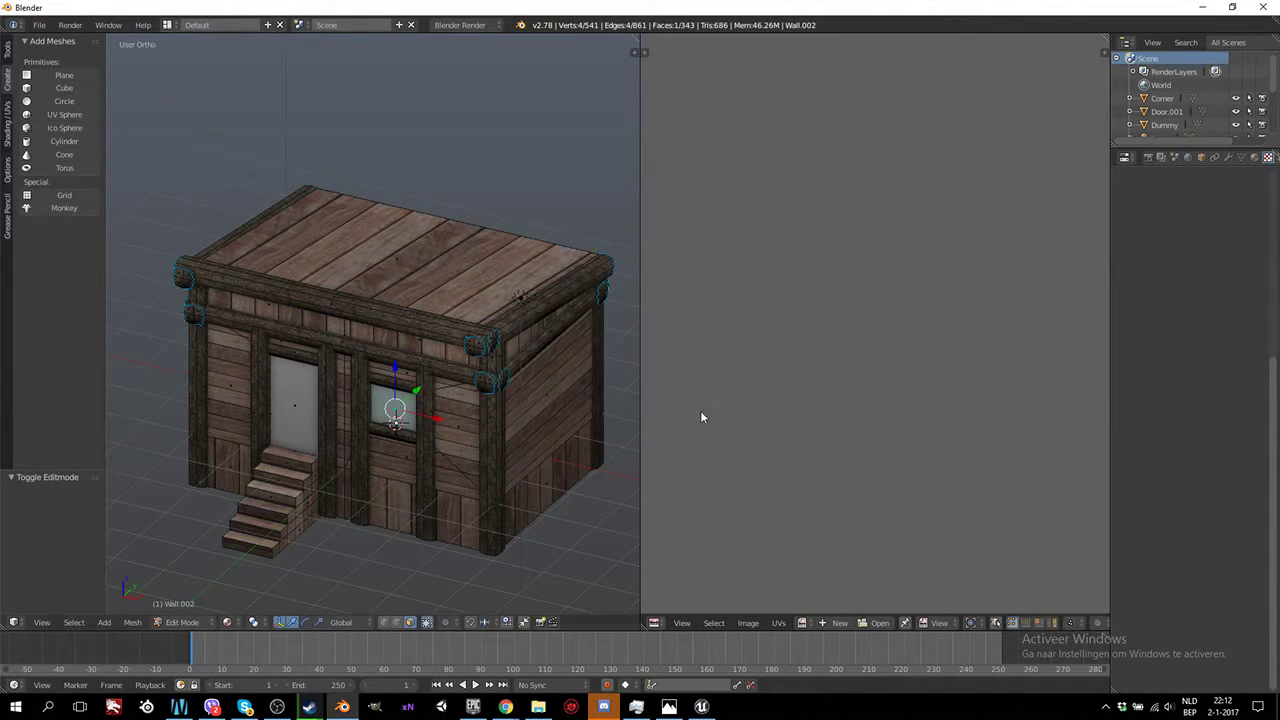
pyautogui.press('Tab')
pyautogui.press('Tab')
pyautogui.press('Tab')
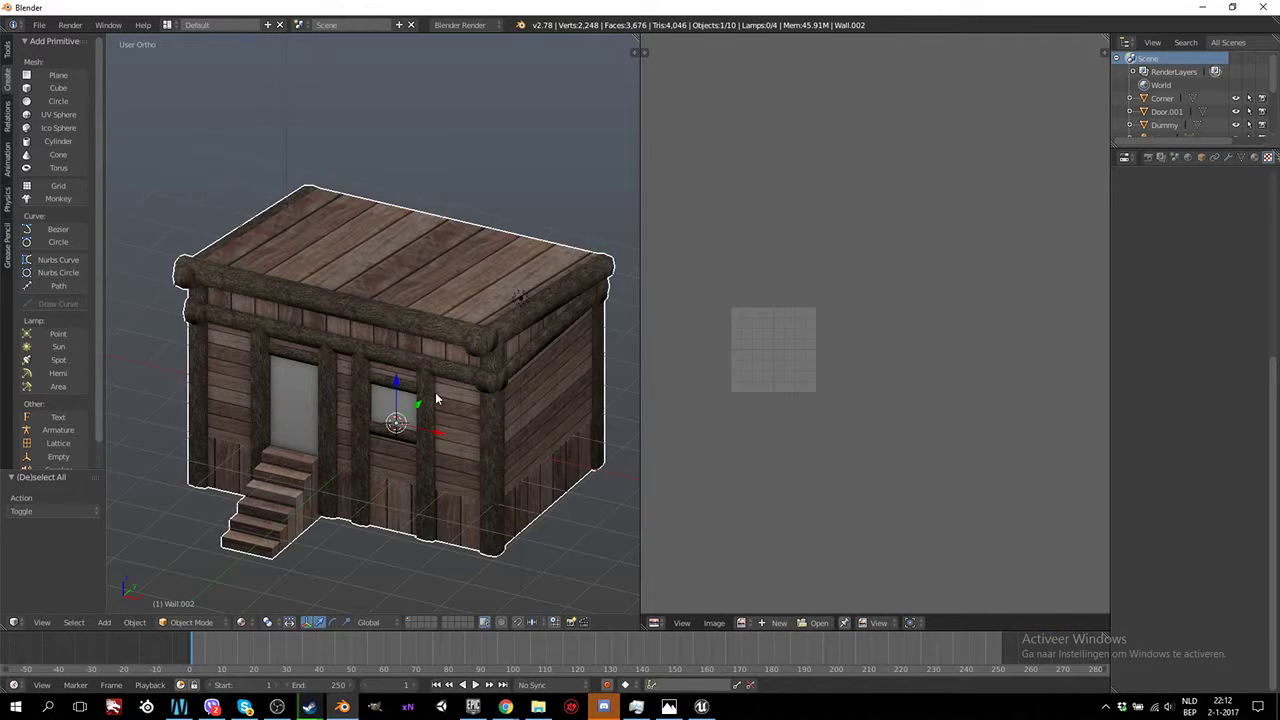
pyautogui.press('Tab')
pyautogui.press('a')
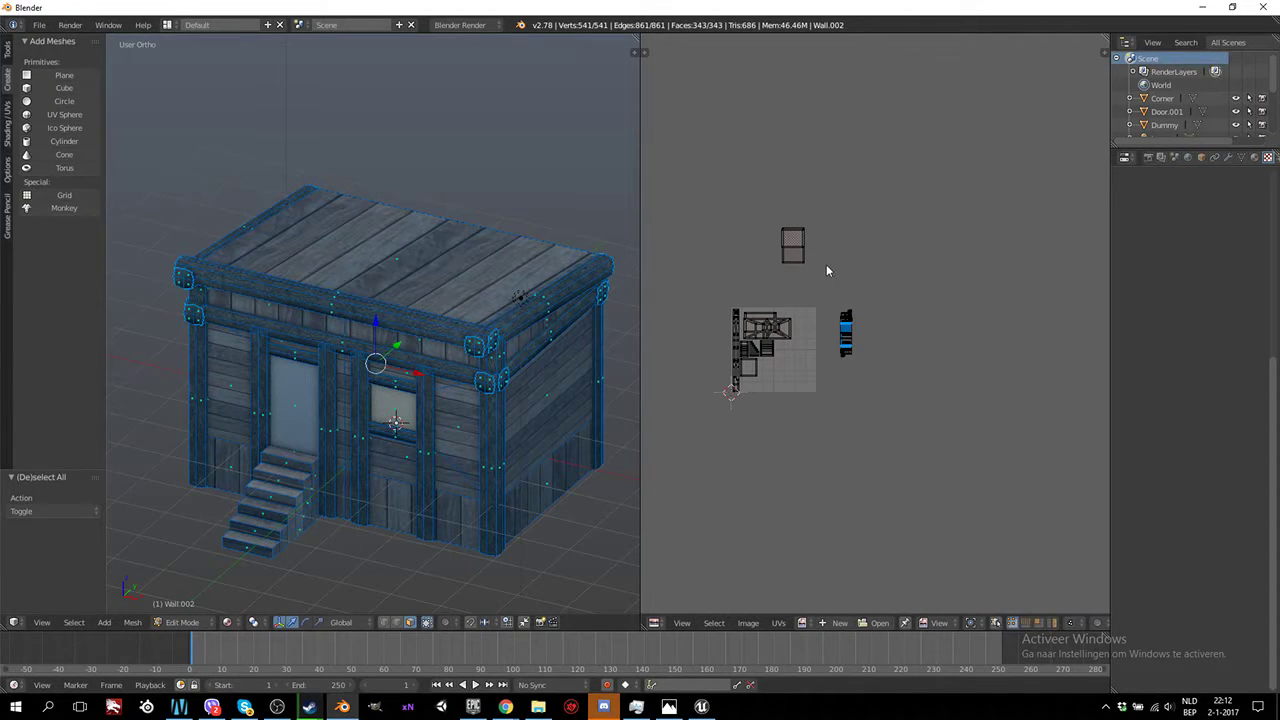
pyautogui.scroll(1, 826, 264)
pyautogui.moveTo(848, 310); pyautogui.dragTo(826, 372)
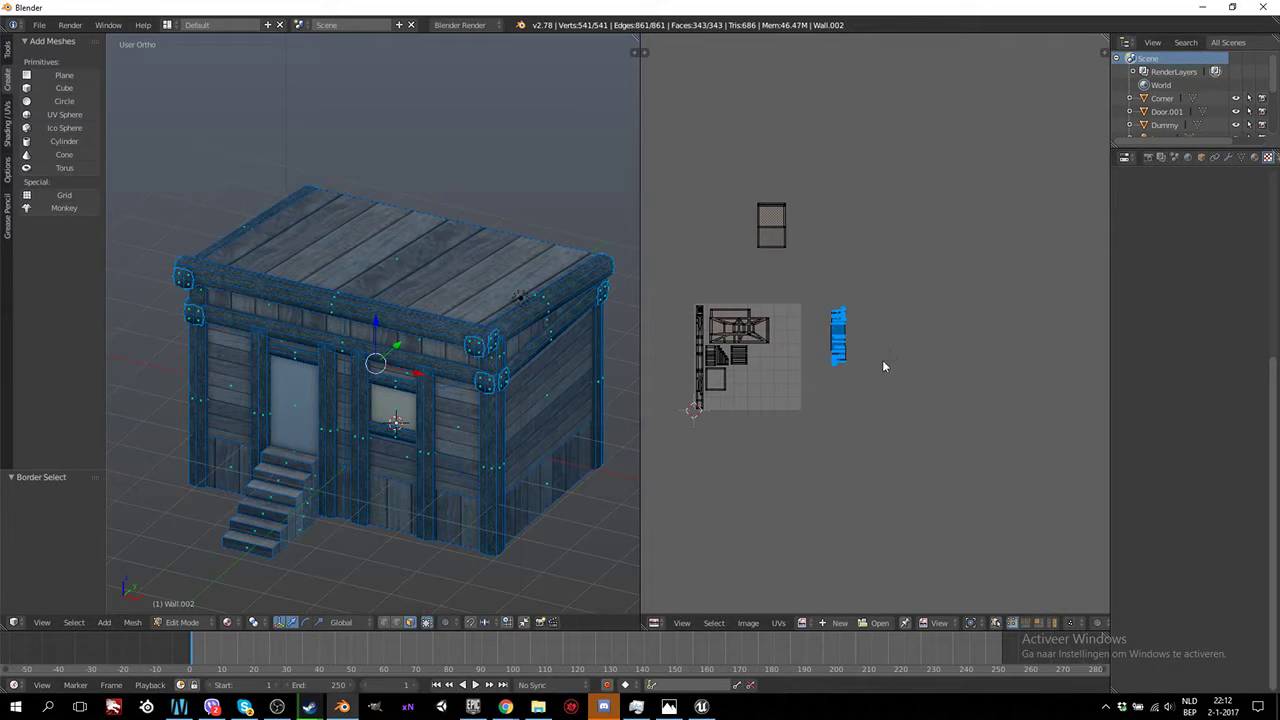
pyautogui.press('g')
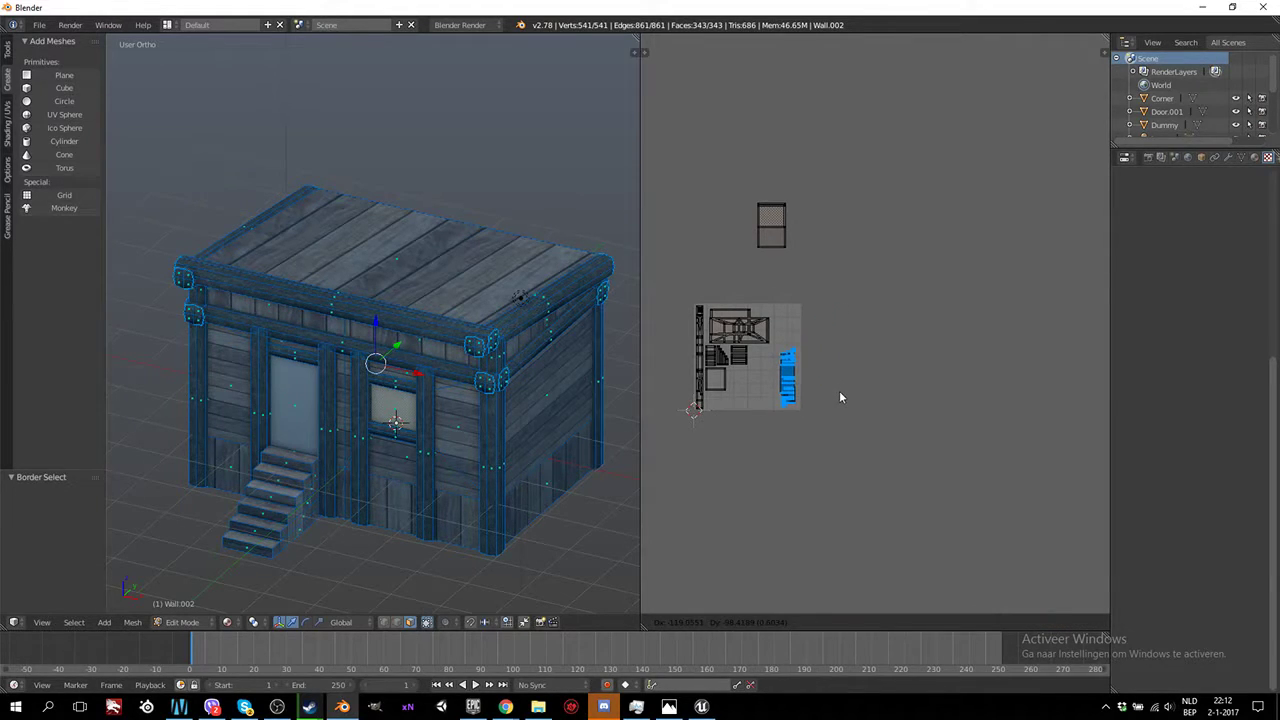
pyautogui.click(839, 390)
# Move the door UV island into the grid and shrink it to 0.740
pyautogui.press('a')
pyautogui.press('b')
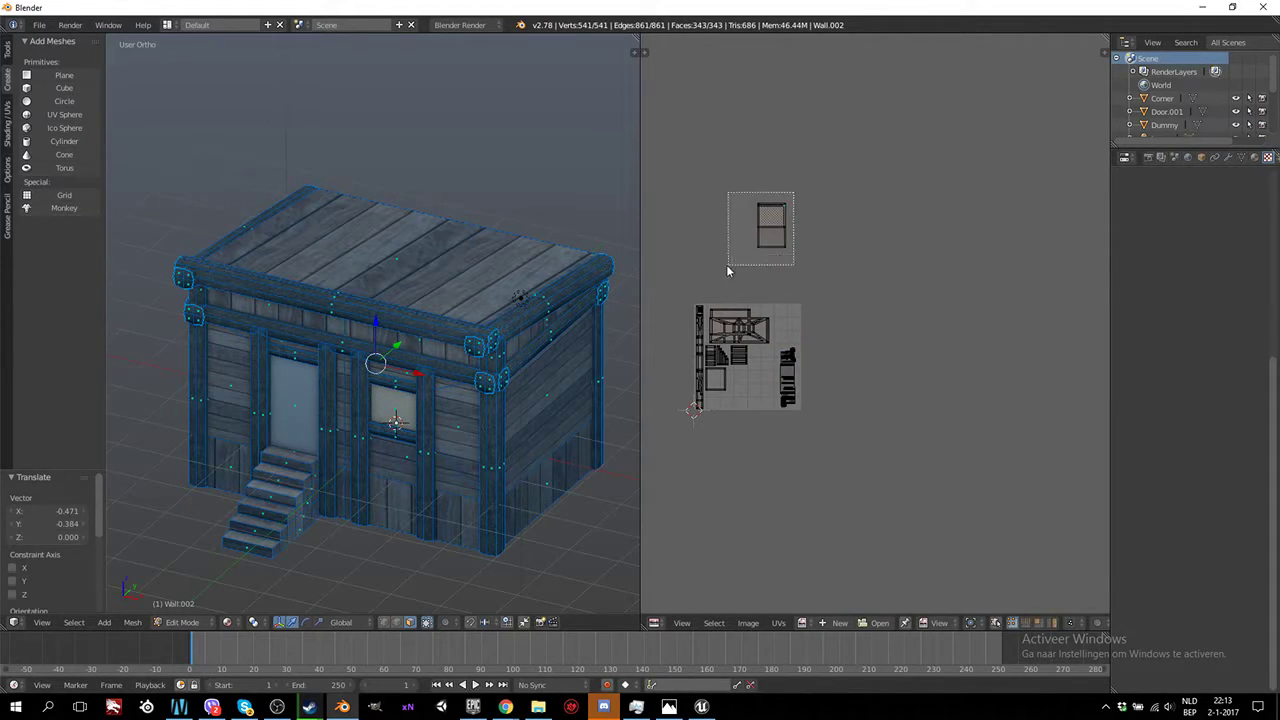
pyautogui.moveTo(793, 192); pyautogui.dragTo(730, 270)
pyautogui.press('g')
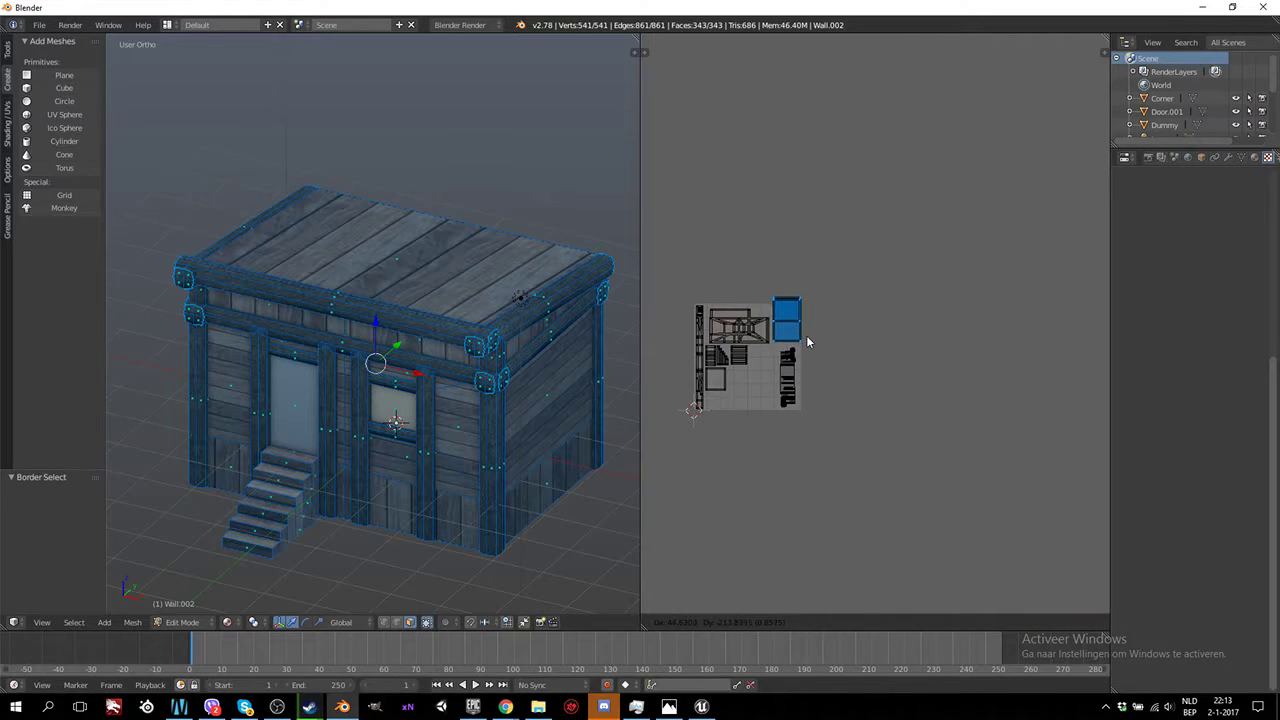
pyautogui.click(806, 335)
pyautogui.press('s')
pyautogui.click(934, 328)
pyautogui.press('g')
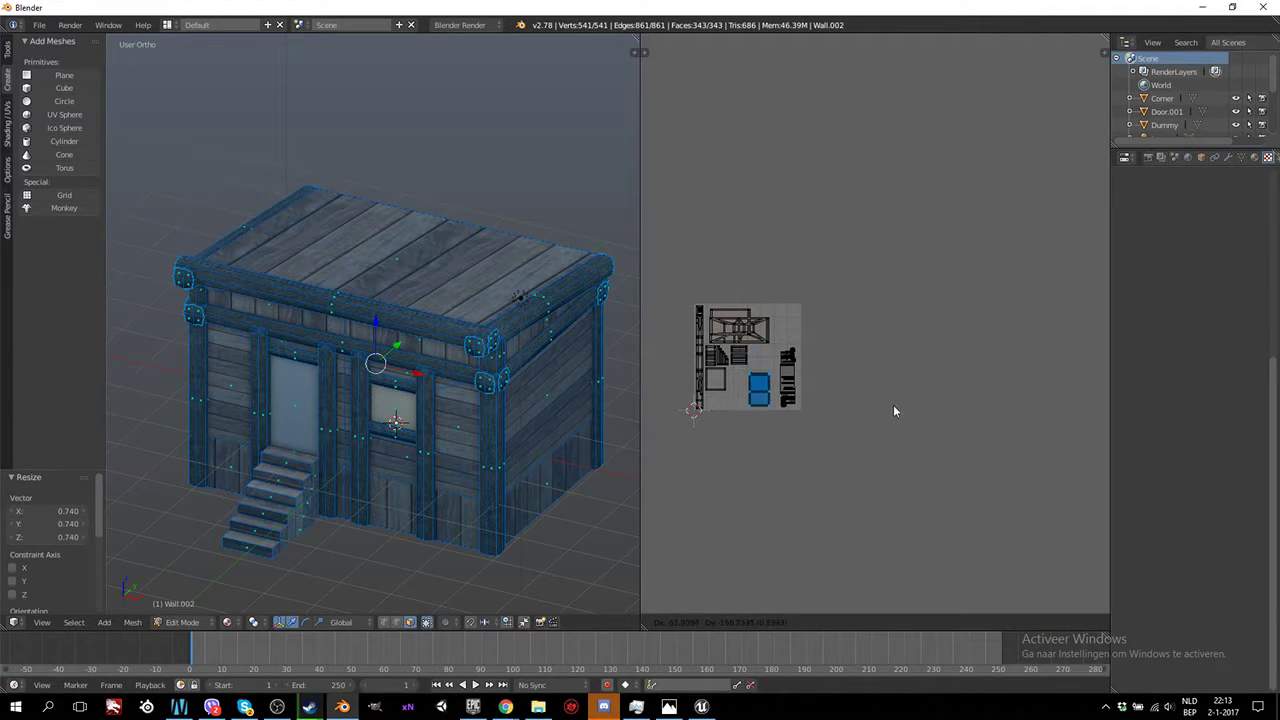
pyautogui.click(889, 402)
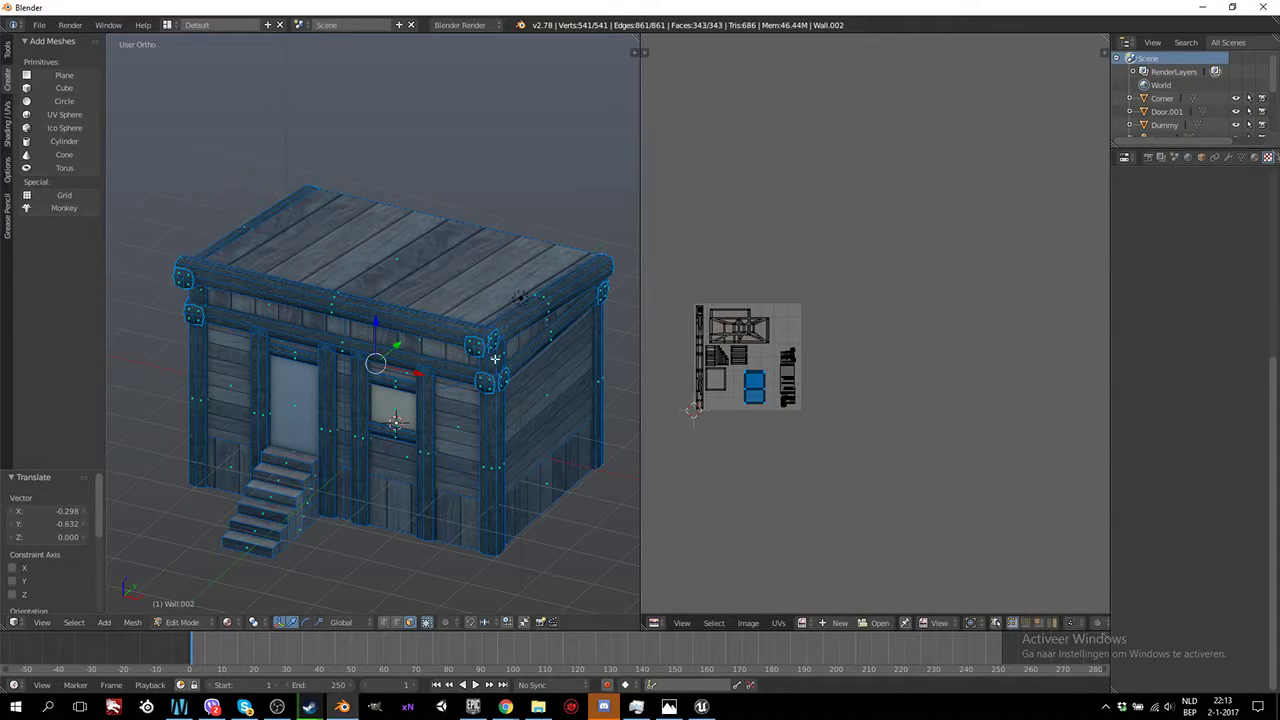
# Check the textured house, then shrink the door UV island further to 0.808
pyautogui.press('Tab')
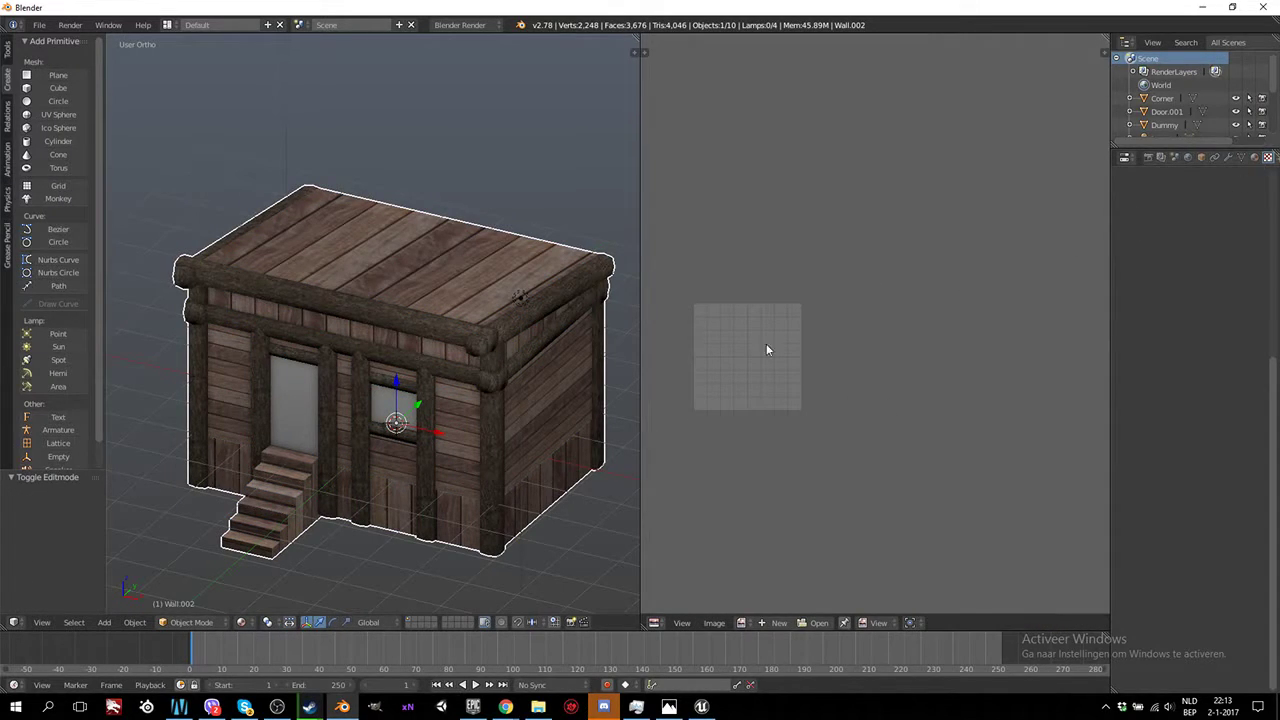
pyautogui.press('Tab')
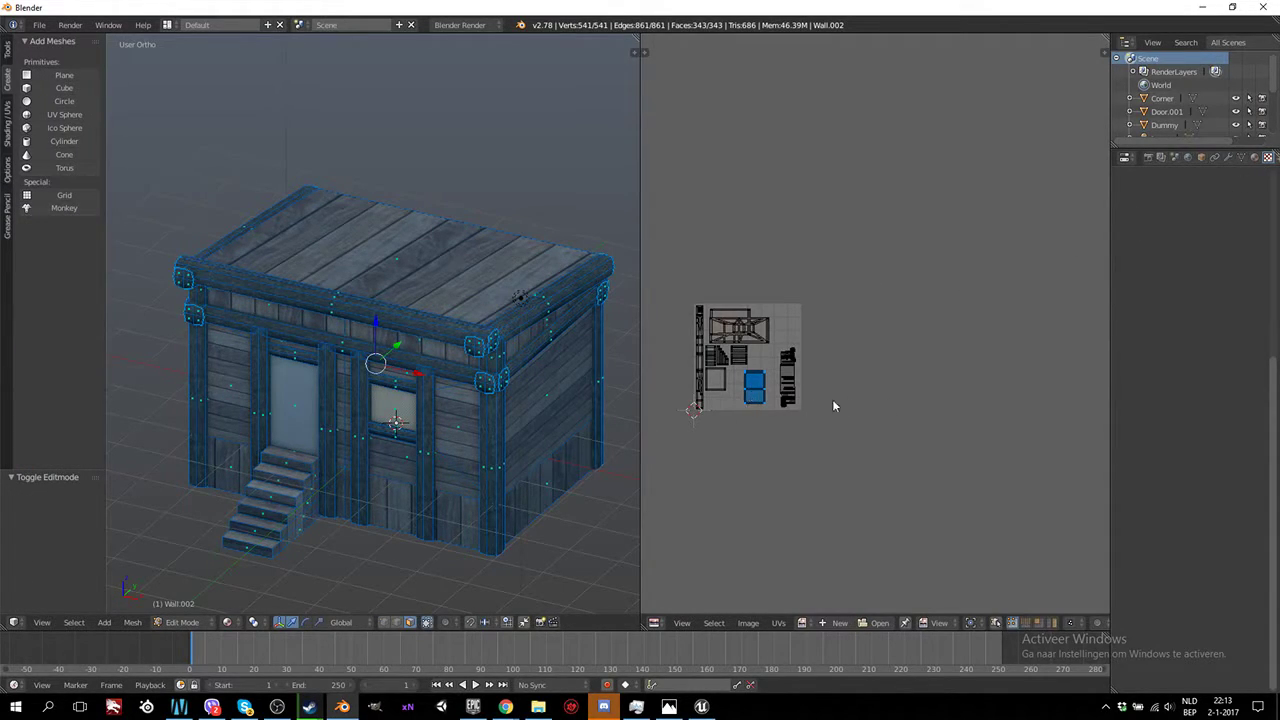
pyautogui.press('s')
pyautogui.click(848, 402)
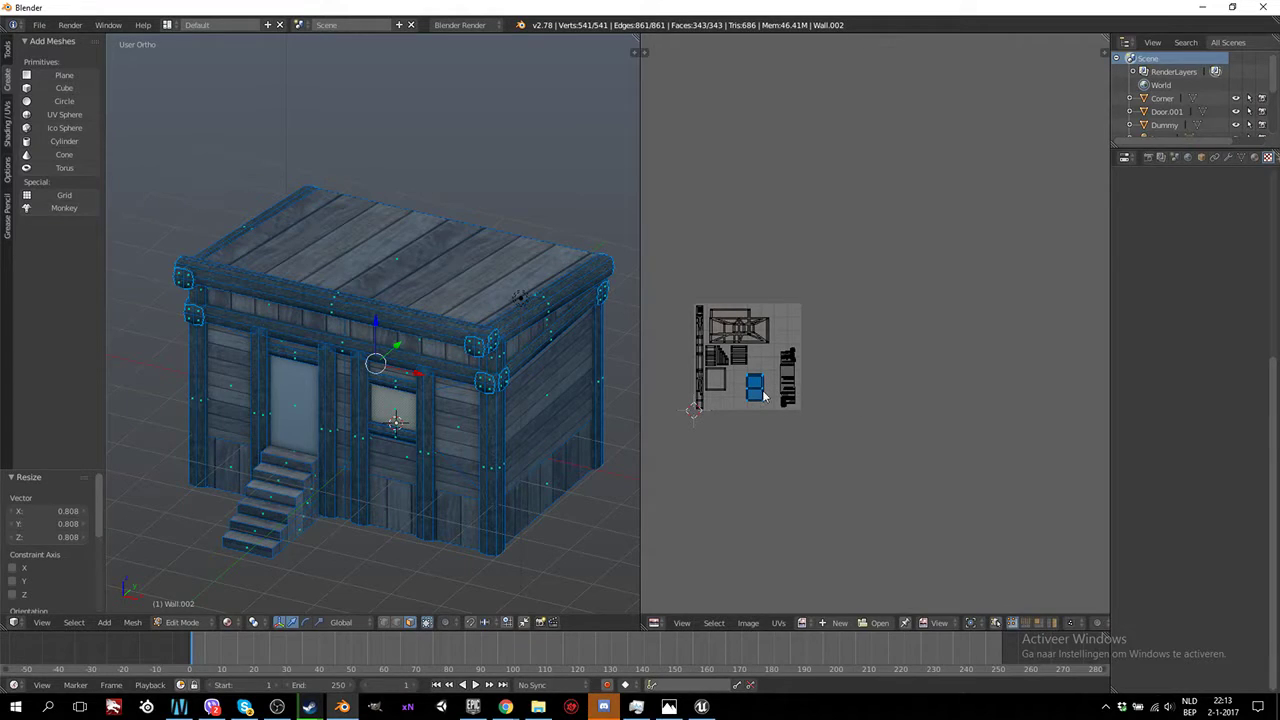
# Give the Door/Window material diffuse intensity 1.000, specular 0.000 and a yellow colour
pyautogui.click(1206, 157)
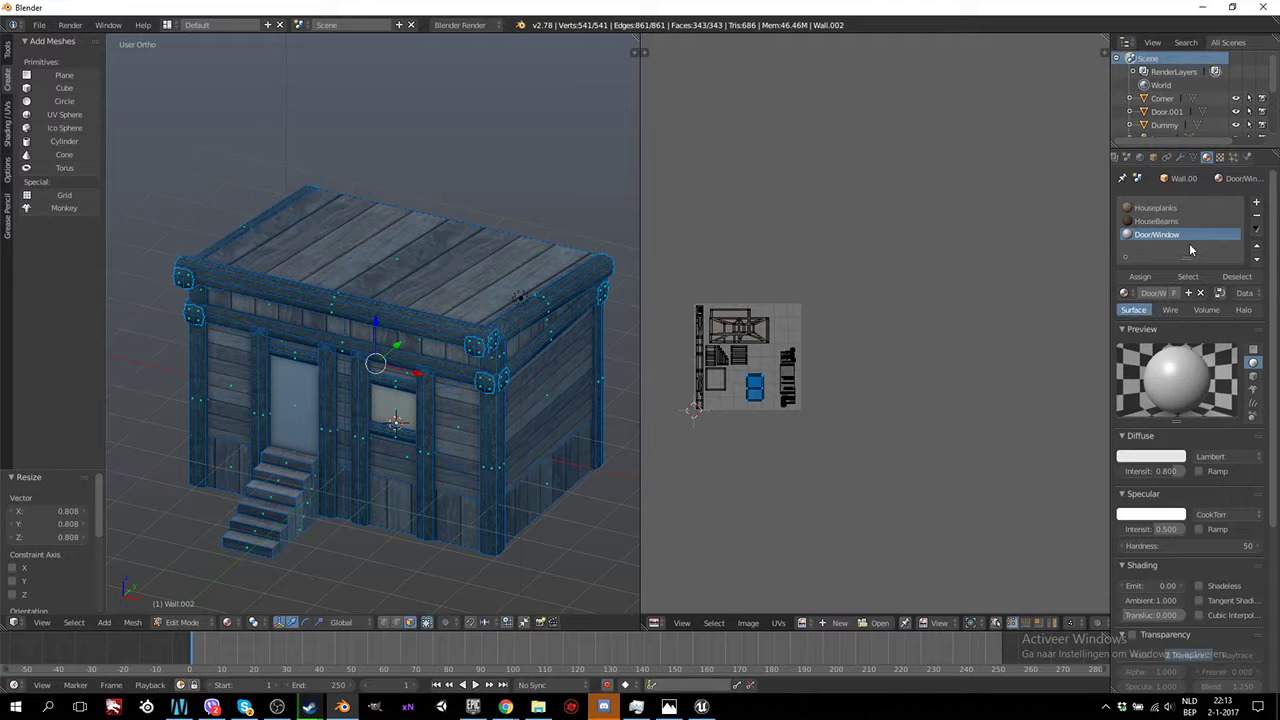
pyautogui.click(1152, 471)
pyautogui.write('1')
pyautogui.press('Return')
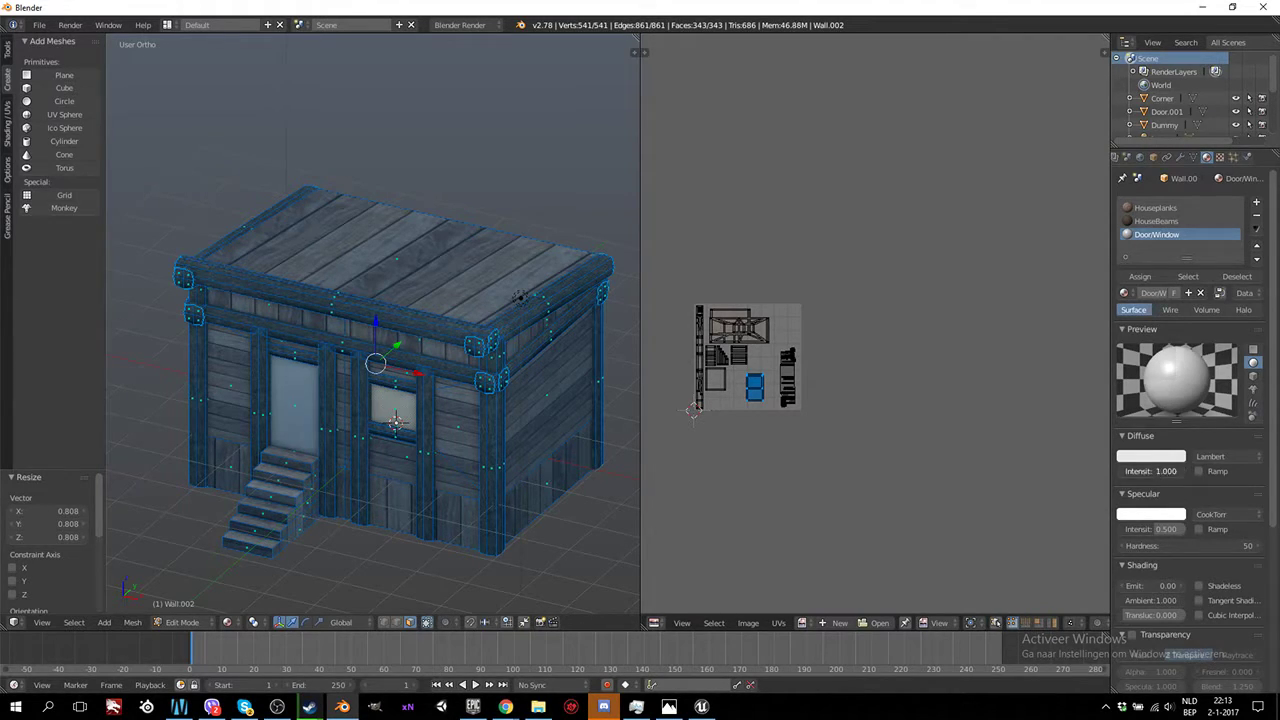
pyautogui.write('0')
pyautogui.press('Return')
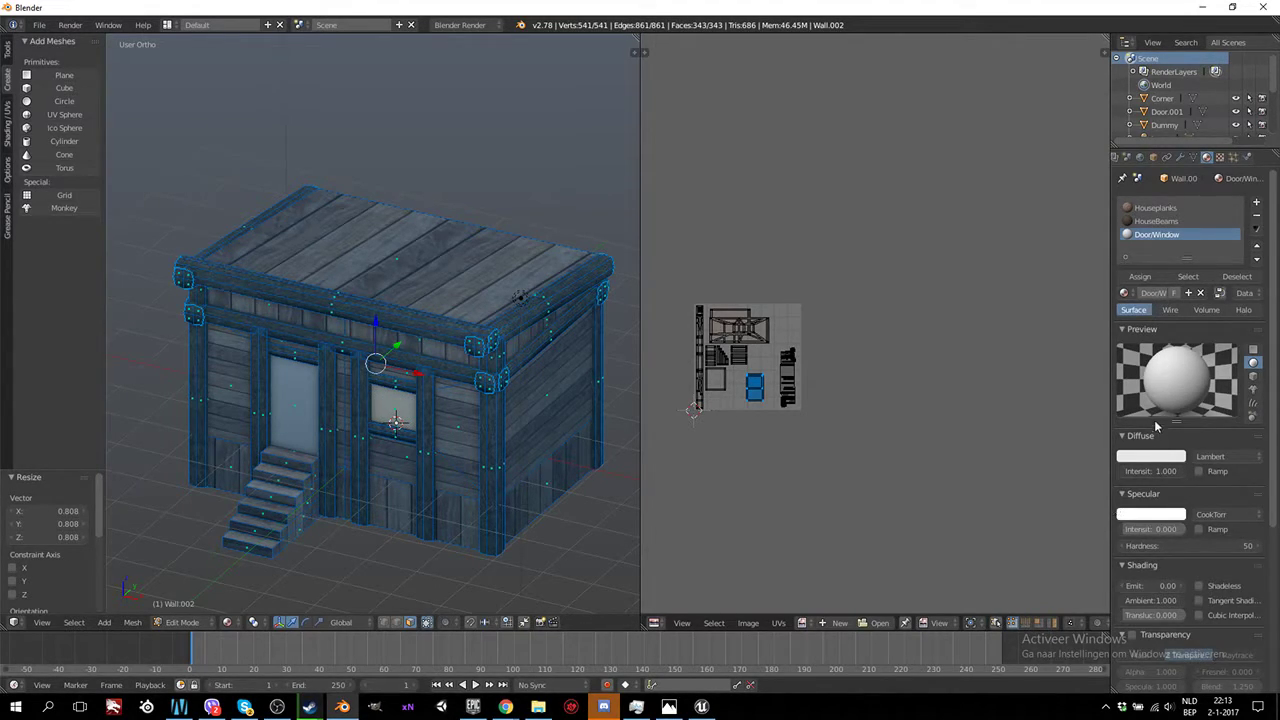
pyautogui.click(1157, 458)
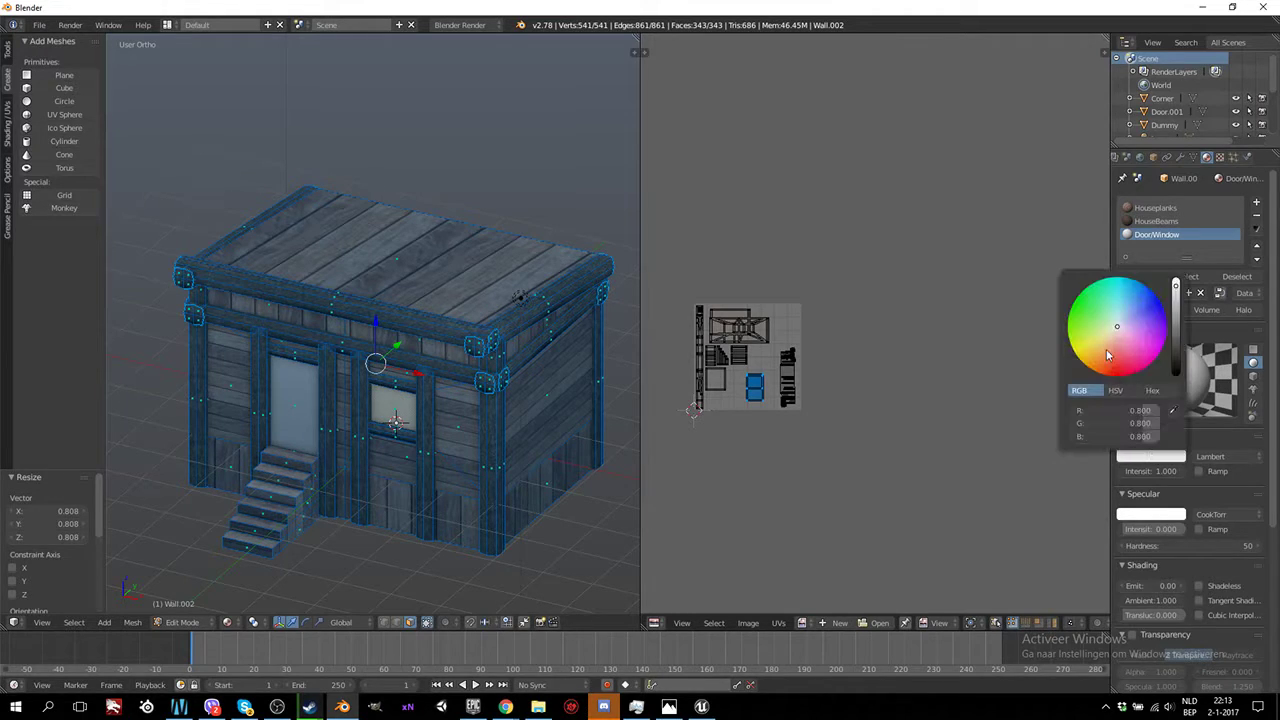
pyautogui.moveTo(1110, 354); pyautogui.dragTo(1075, 353)
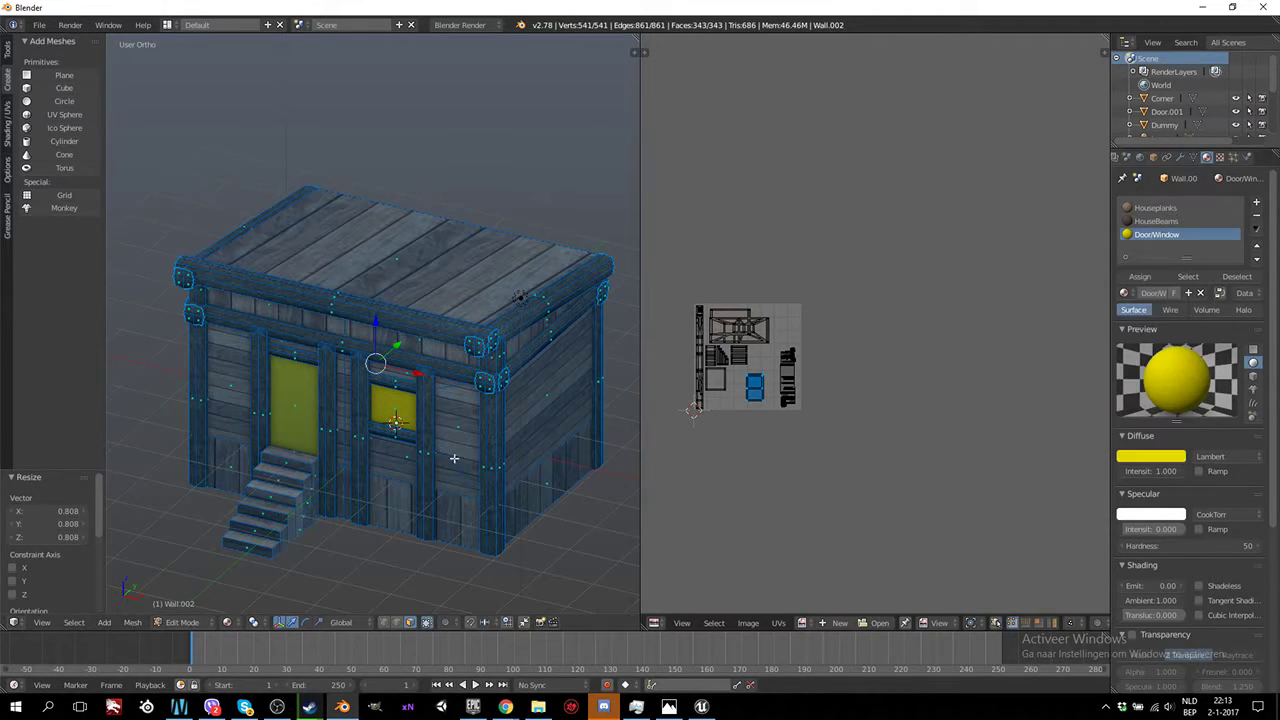
pyautogui.press('Tab')
pyautogui.moveTo(512, 401)
pyautogui.mouseDown(button='middle')
pyautogui.moveTo(400, 342)
pyautogui.moveTo(518, 354)
pyautogui.mouseUp(button='middle')
pyautogui.scroll(3, 392, 343)
pyautogui.scroll(-2, 384, 344)
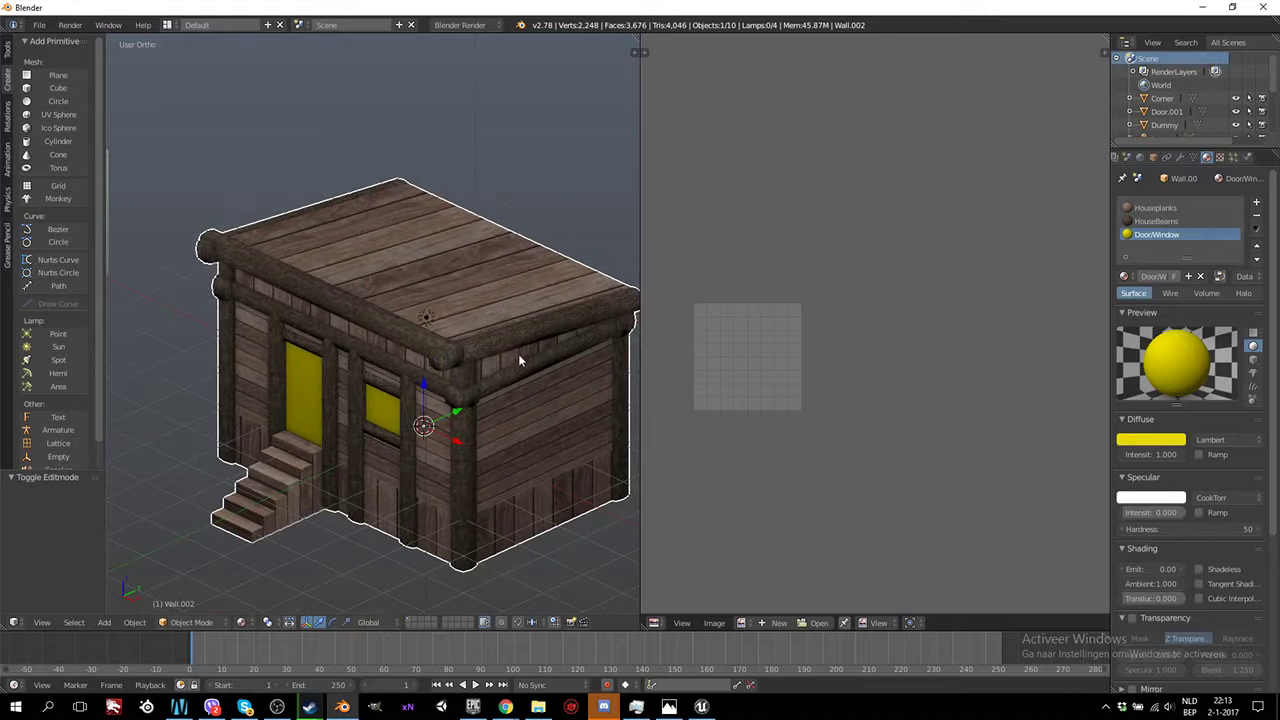
# Assign the existing Tex wood texture to the material's texture slot
pyautogui.click(1219, 157)
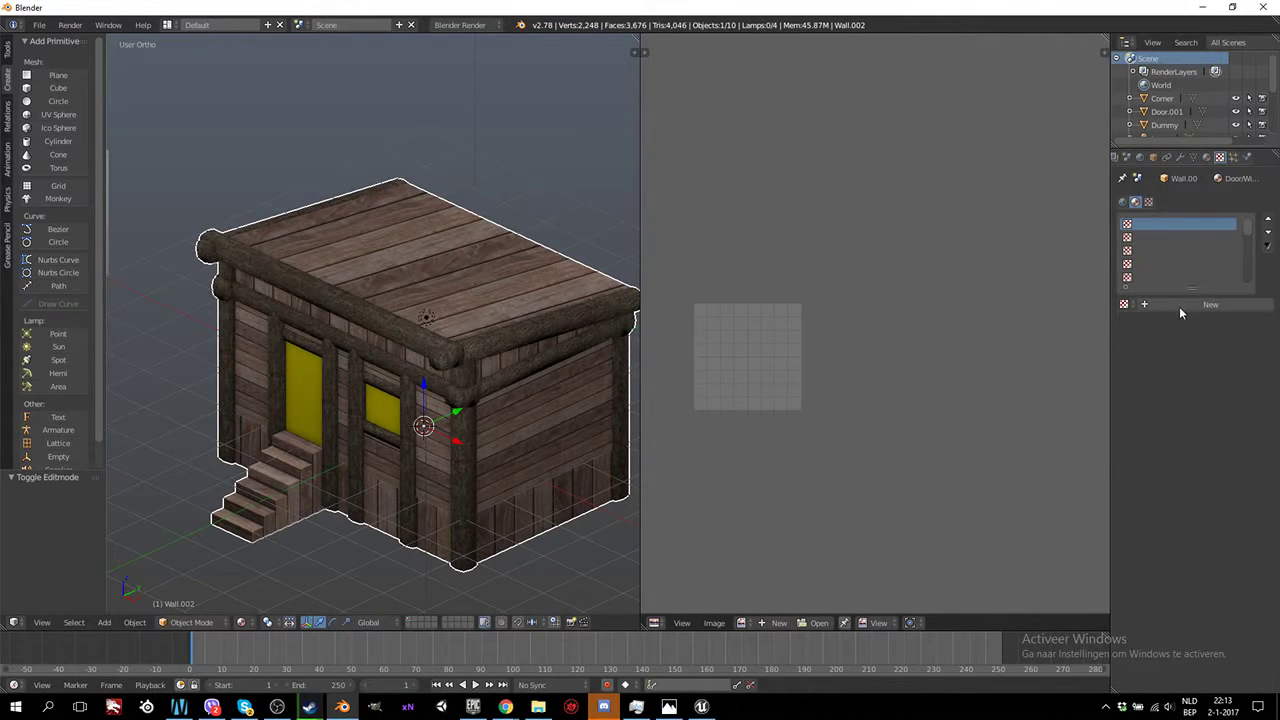
pyautogui.click(1124, 304)
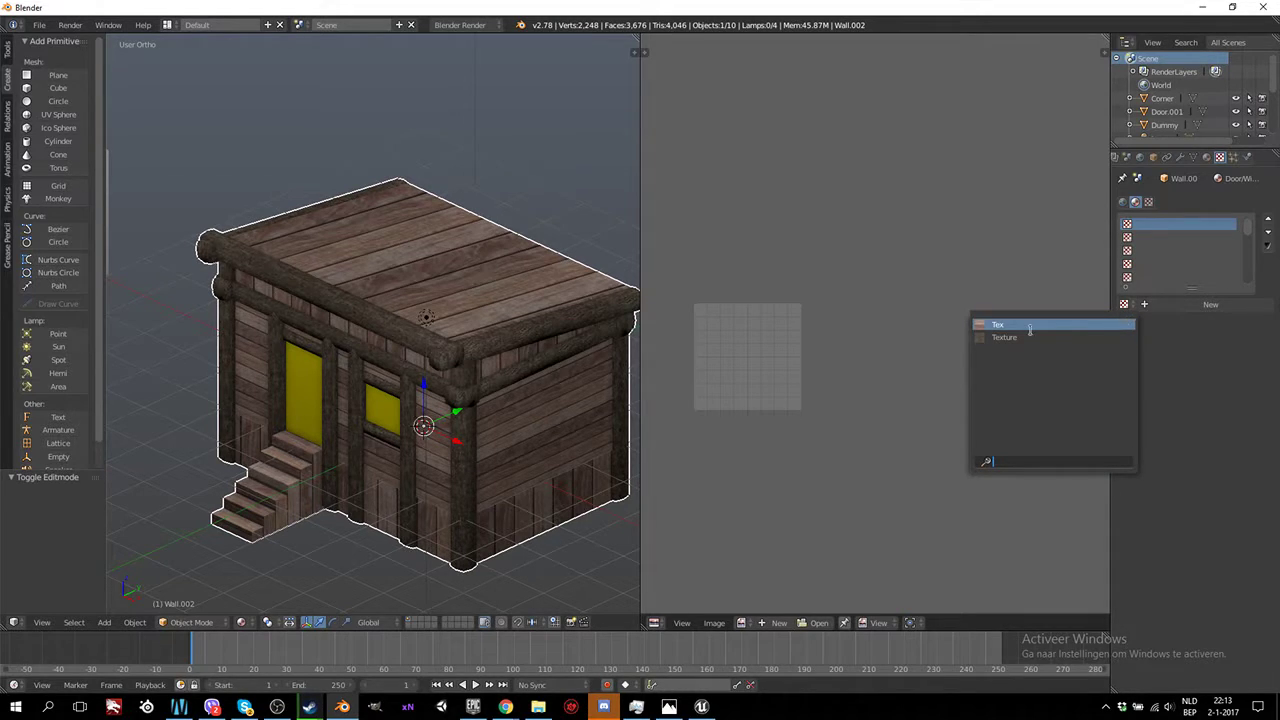
pyautogui.click(1000, 325)
pyautogui.moveTo(402, 405)
pyautogui.mouseDown(button='middle')
pyautogui.moveTo(488, 376)
pyautogui.moveTo(452, 381)
pyautogui.mouseUp(button='middle')
# Rotate the door UV island 90° with r90
pyautogui.press('Tab')
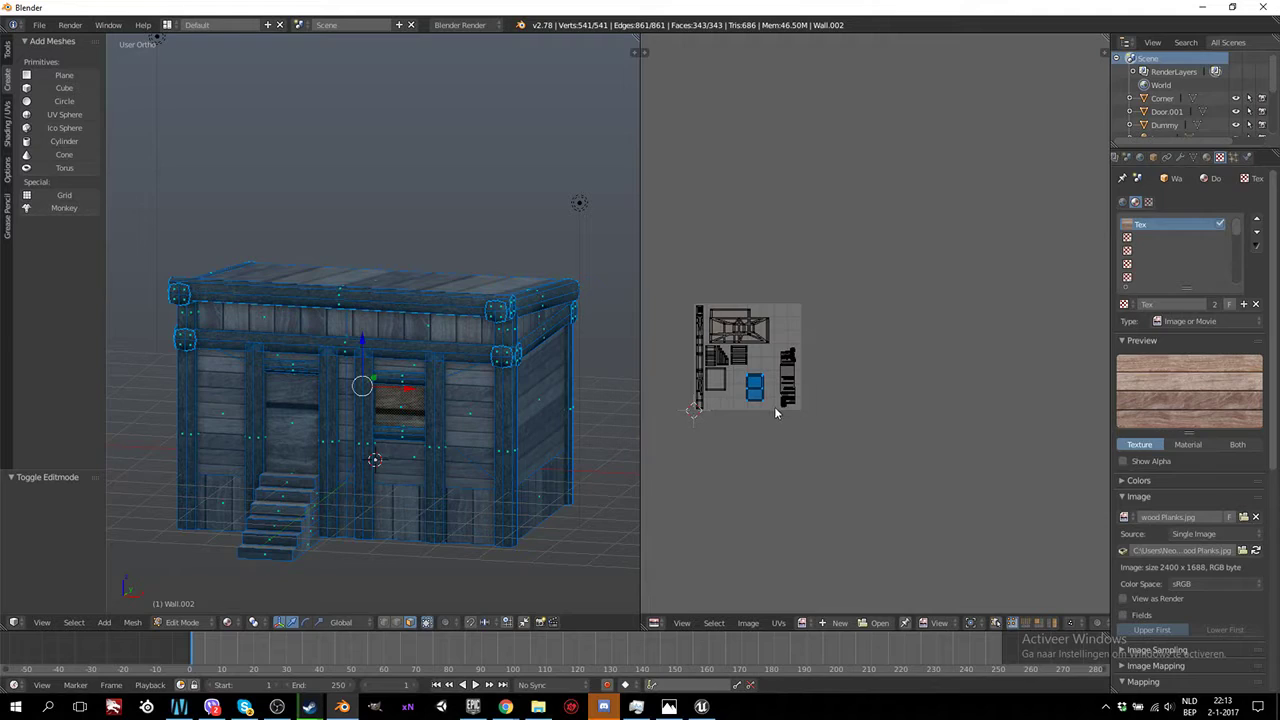
pyautogui.write('r90')
pyautogui.press('Return')
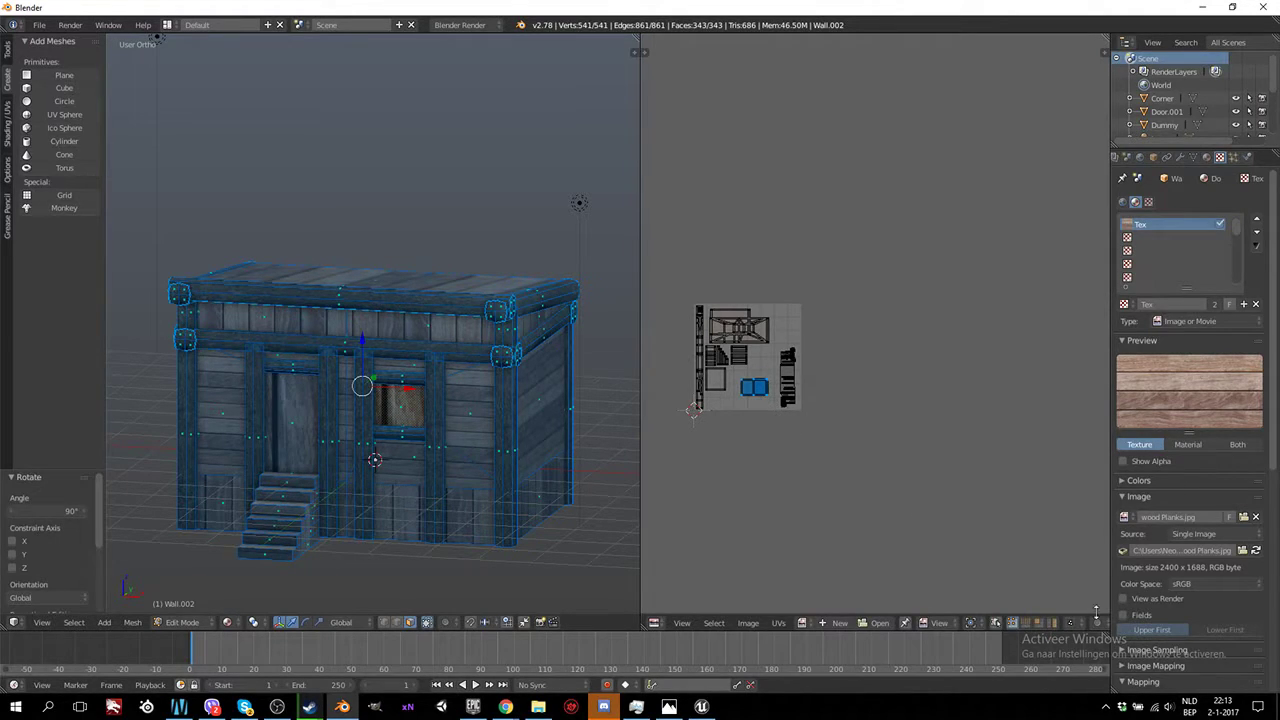
pyautogui.scroll(-3, 1190, 555)
pyautogui.scroll(-3, 1190, 560)
# Set the texture mapping size X and Y to 8
pyautogui.click(1225, 514)
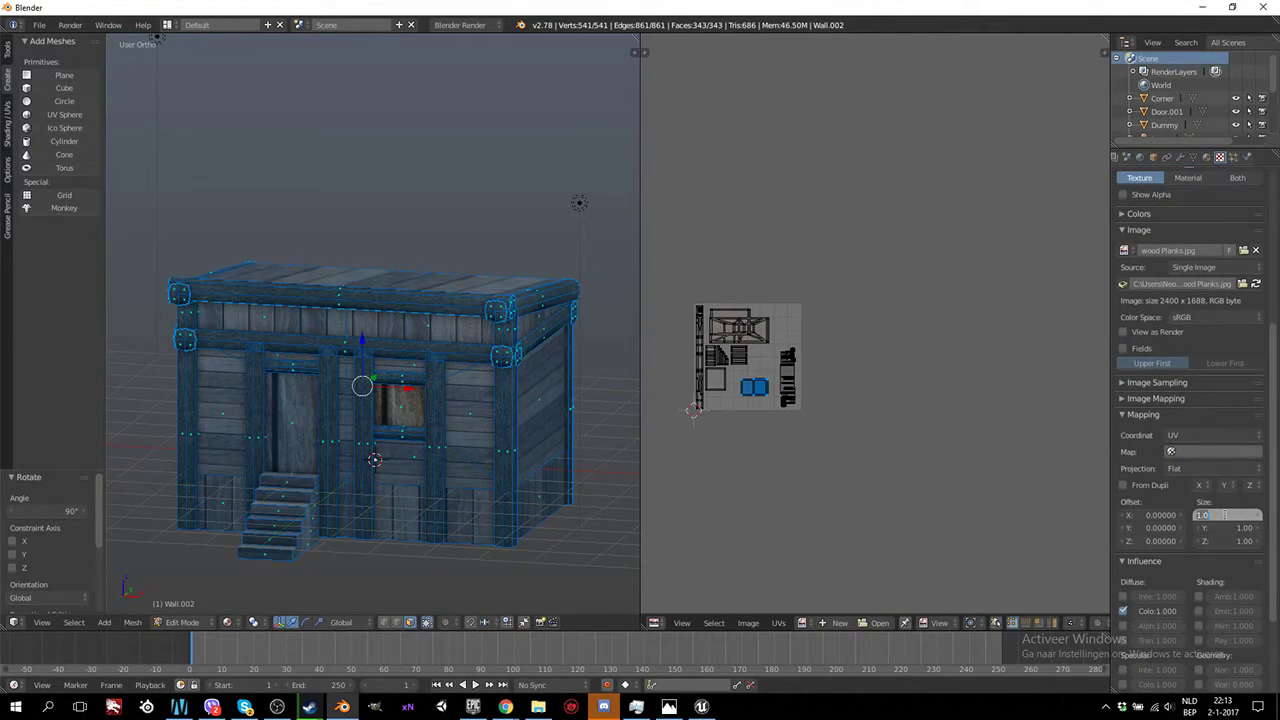
pyautogui.write('5')
pyautogui.press('Tab')
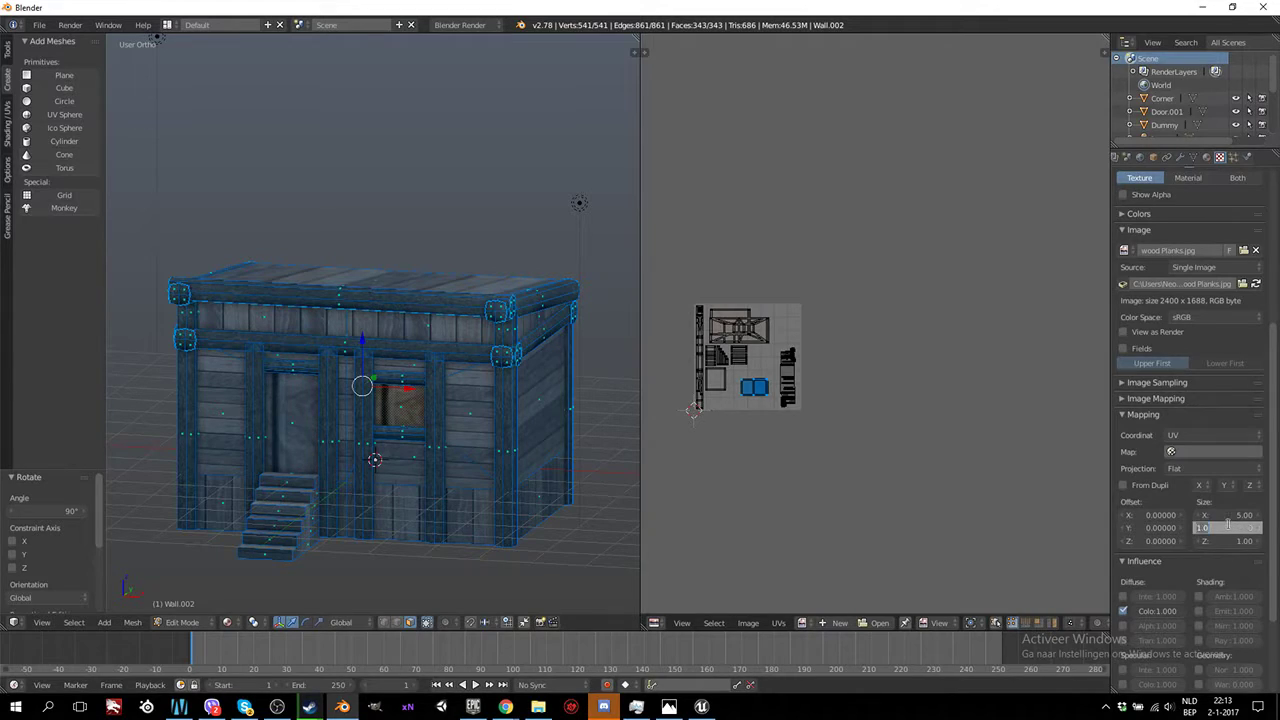
pyautogui.write('5')
pyautogui.press('Return')
pyautogui.click(1228, 528)
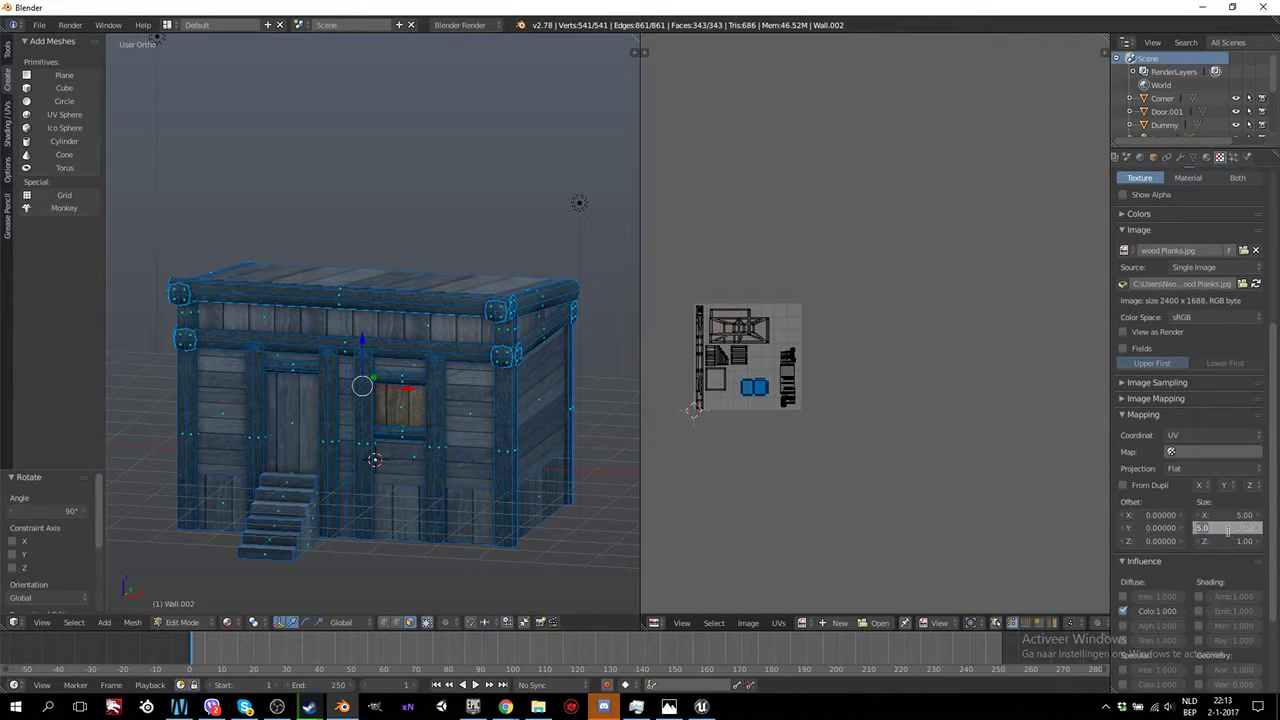
pyautogui.press('Return')
pyautogui.click(1234, 514)
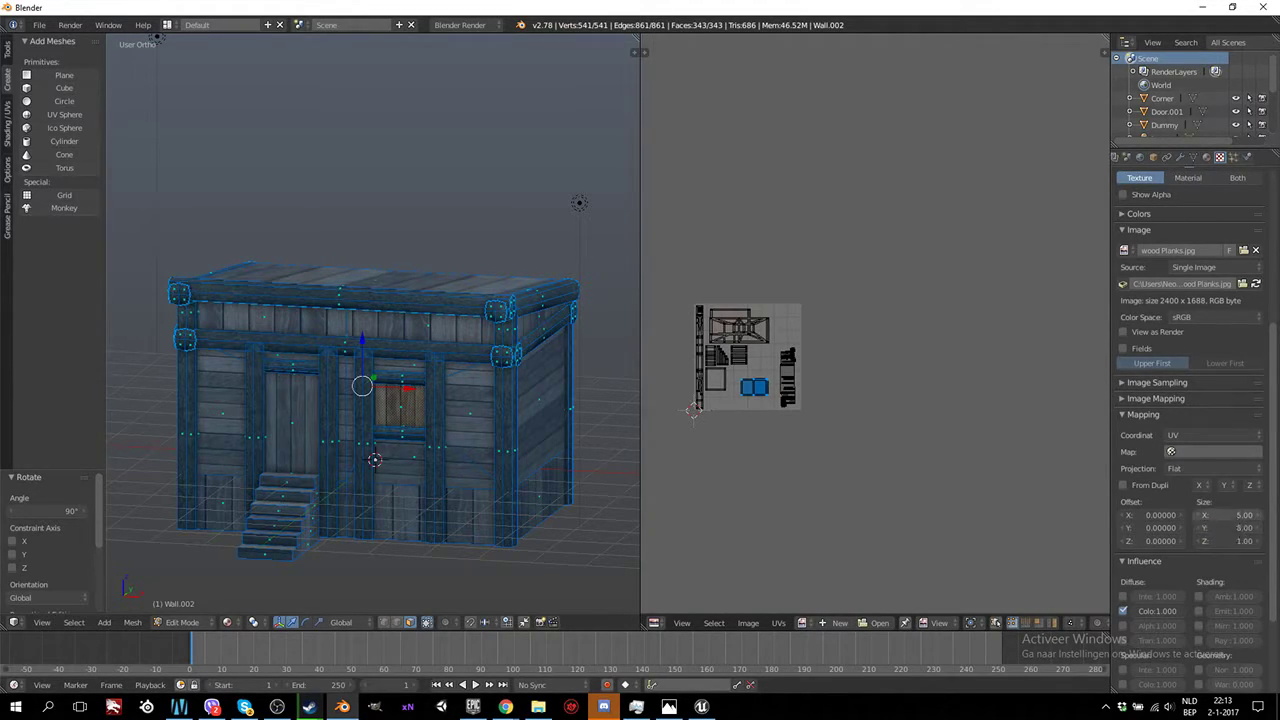
pyautogui.write('8')
pyautogui.press('Return')
# Leave Edit Mode and orbit to preview the planked door and roof
pyautogui.press('Tab')
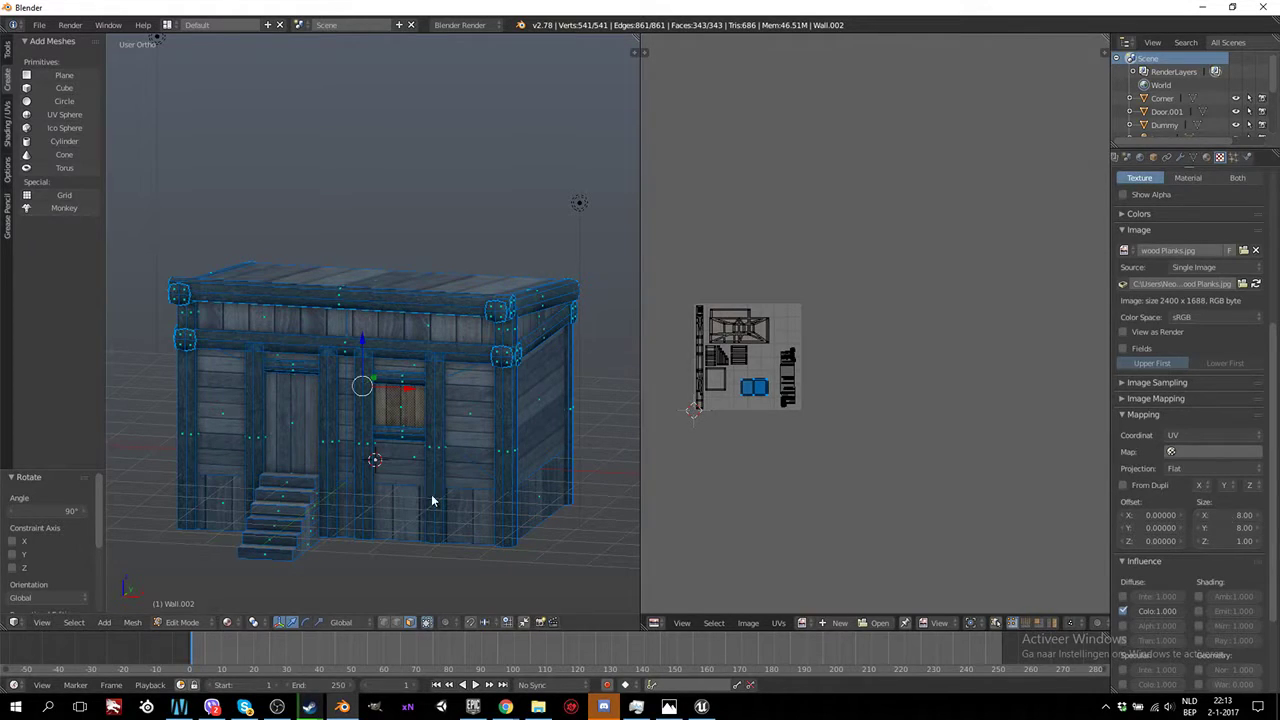
pyautogui.hotkey('alt', 'z')
pyautogui.press('ctrl+KP_4')
pyautogui.moveTo(433, 462)
pyautogui.mouseDown(button='middle')
pyautogui.moveTo(482, 418)
pyautogui.moveTo(517, 476)
pyautogui.moveTo(427, 469)
pyautogui.moveTo(600, 457)
pyautogui.mouseUp(button='middle')
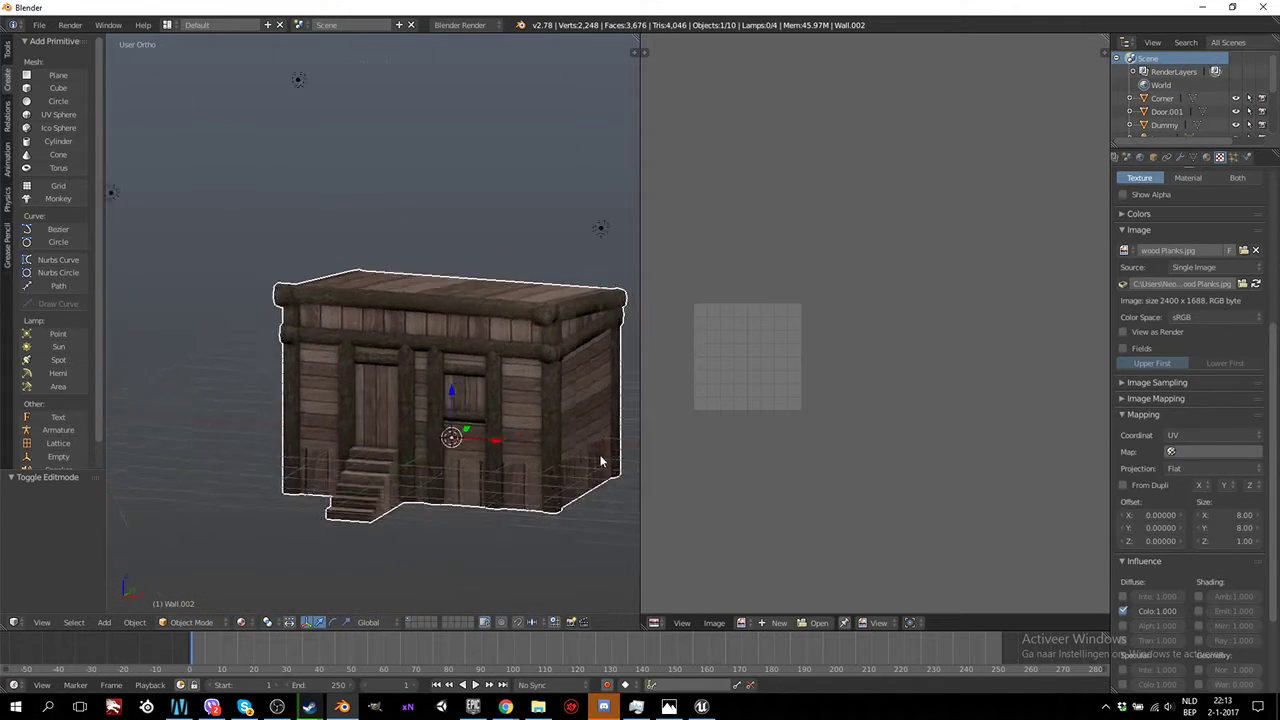
# Compare the UV layout over the wood planks with the textured cabin, then deselect all UVs
pyautogui.press('Tab')
pyautogui.scroll(4, 760, 406)
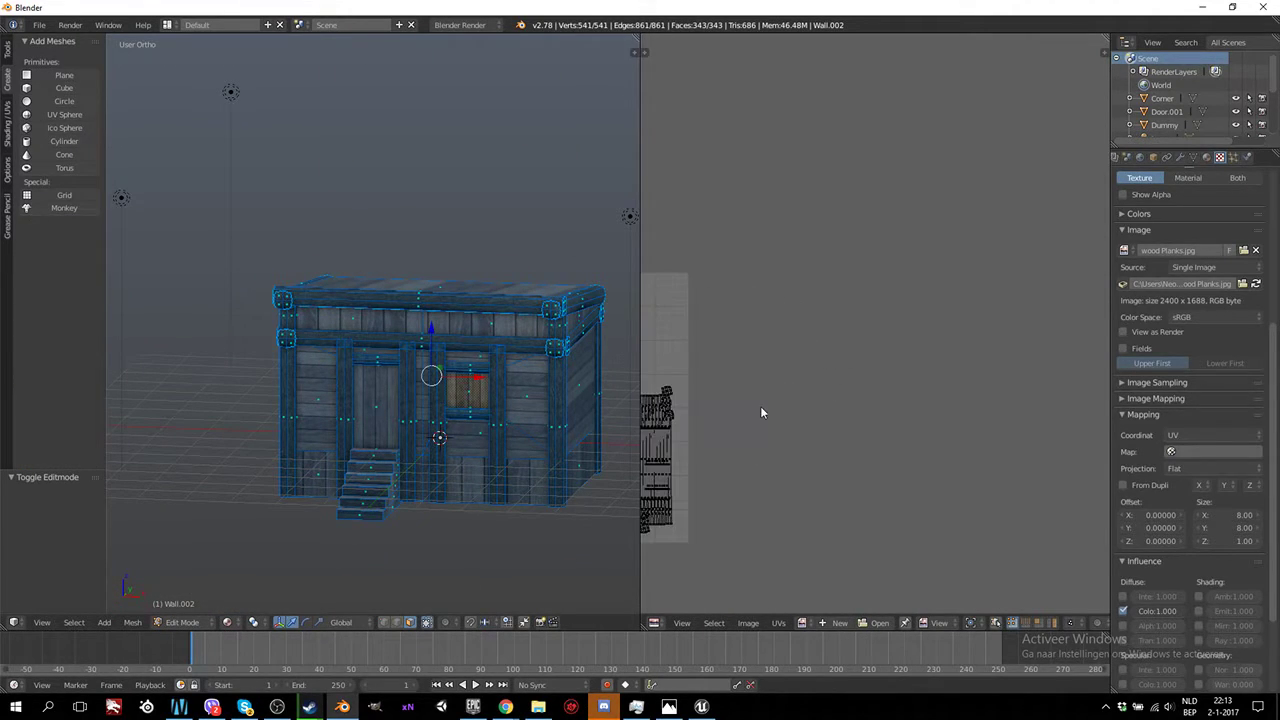
pyautogui.scroll(1, 786, 414)
pyautogui.scroll(1, 830, 406)
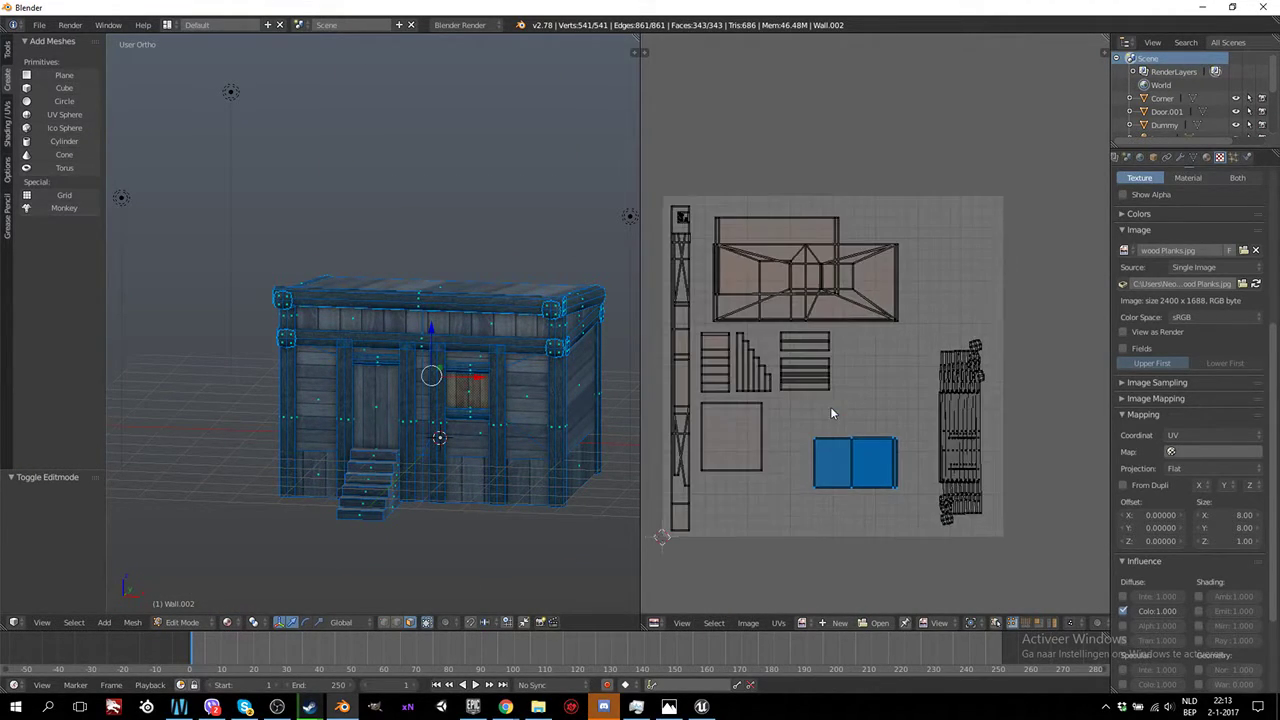
pyautogui.press('Tab')
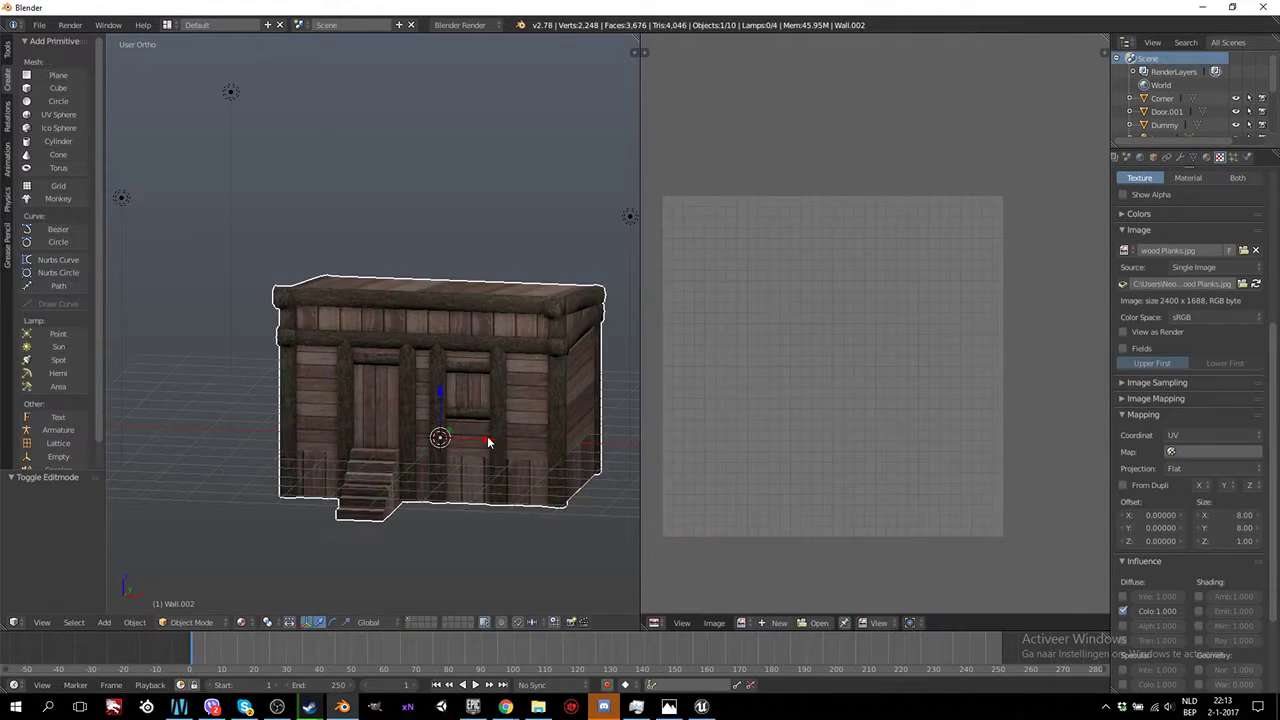
pyautogui.scroll(1, 488, 441)
pyautogui.scroll(-1, 488, 441)
pyautogui.press('Tab')
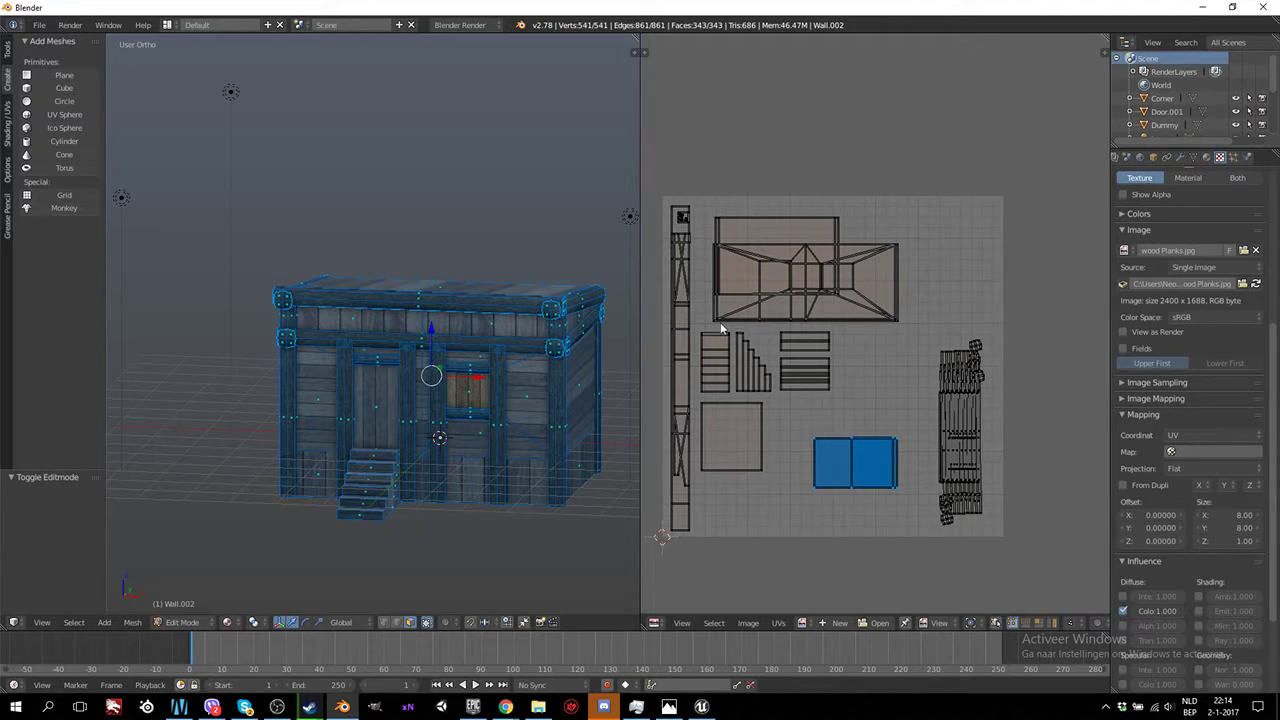
pyautogui.press('a')
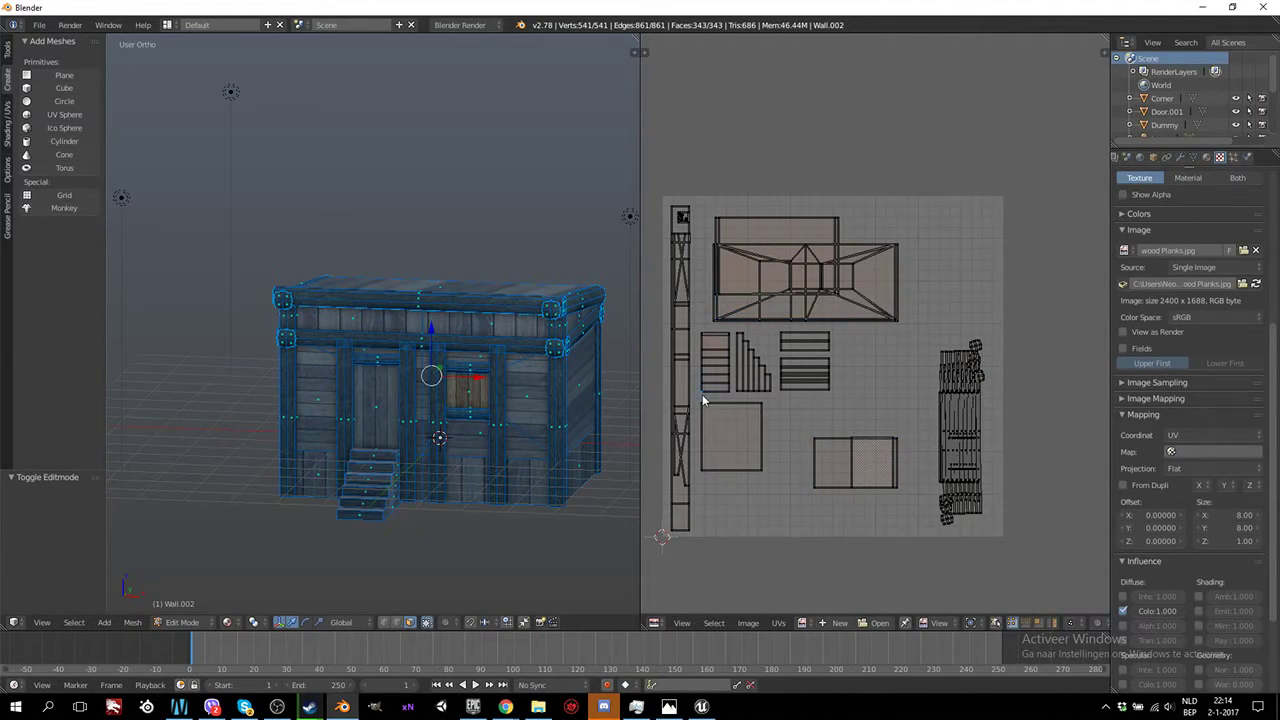
# Move the two-panel door UV island straight down below the texture
pyautogui.press('b')
pyautogui.moveTo(794, 418); pyautogui.dragTo(910, 505)
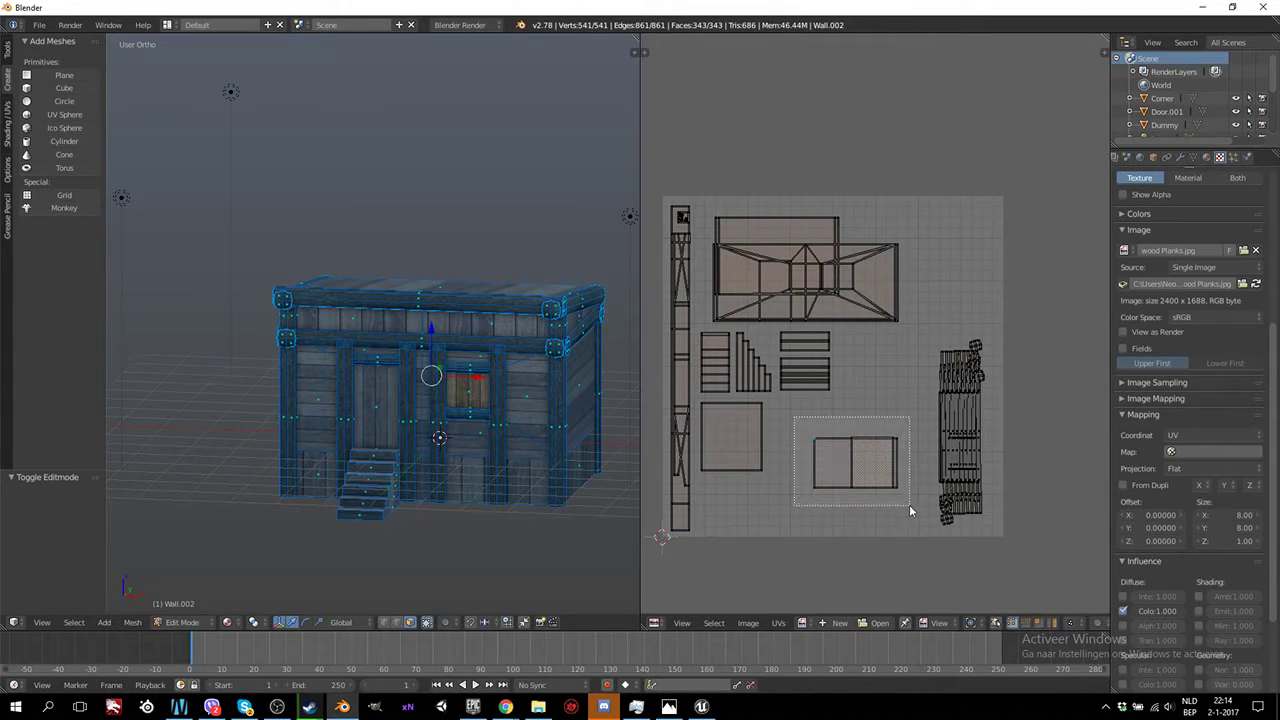
pyautogui.press('g')
pyautogui.press('y')
pyautogui.click(881, 567)
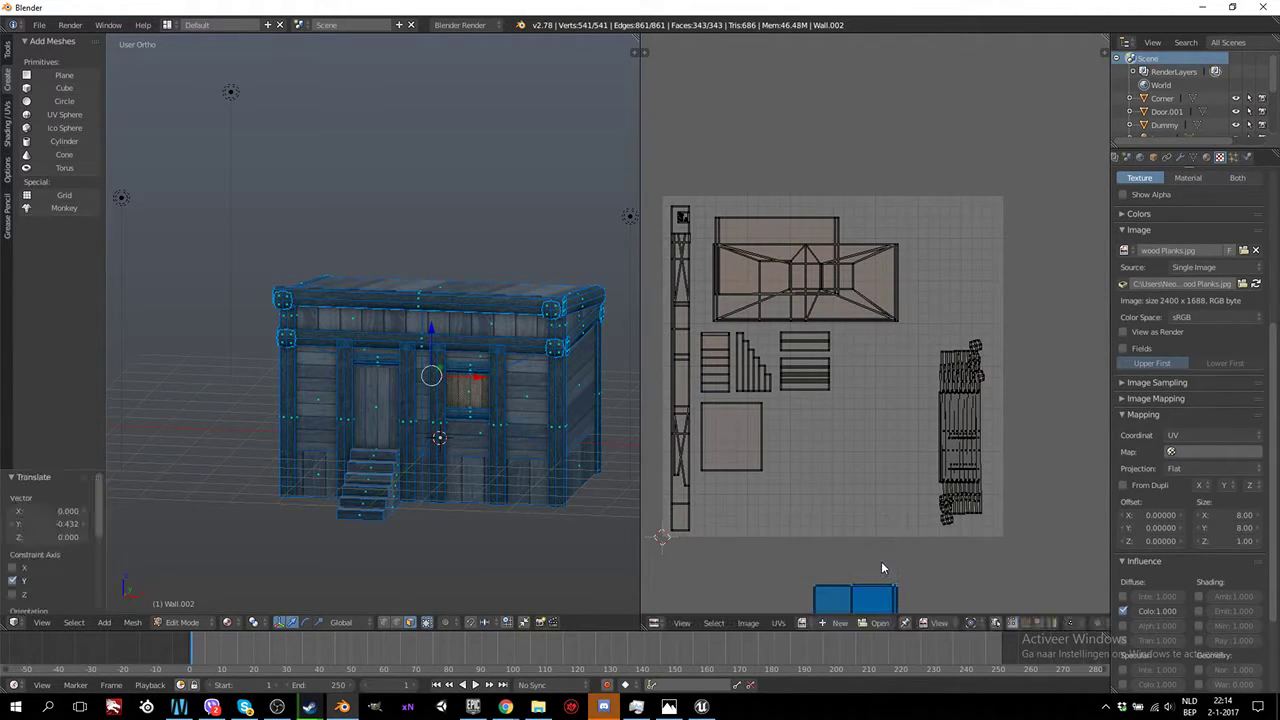
pyautogui.press('a')
# Lower the square UV island and line the stair and plank islands up beside it
pyautogui.press('b')
pyautogui.moveTo(766, 400); pyautogui.dragTo(706, 484)
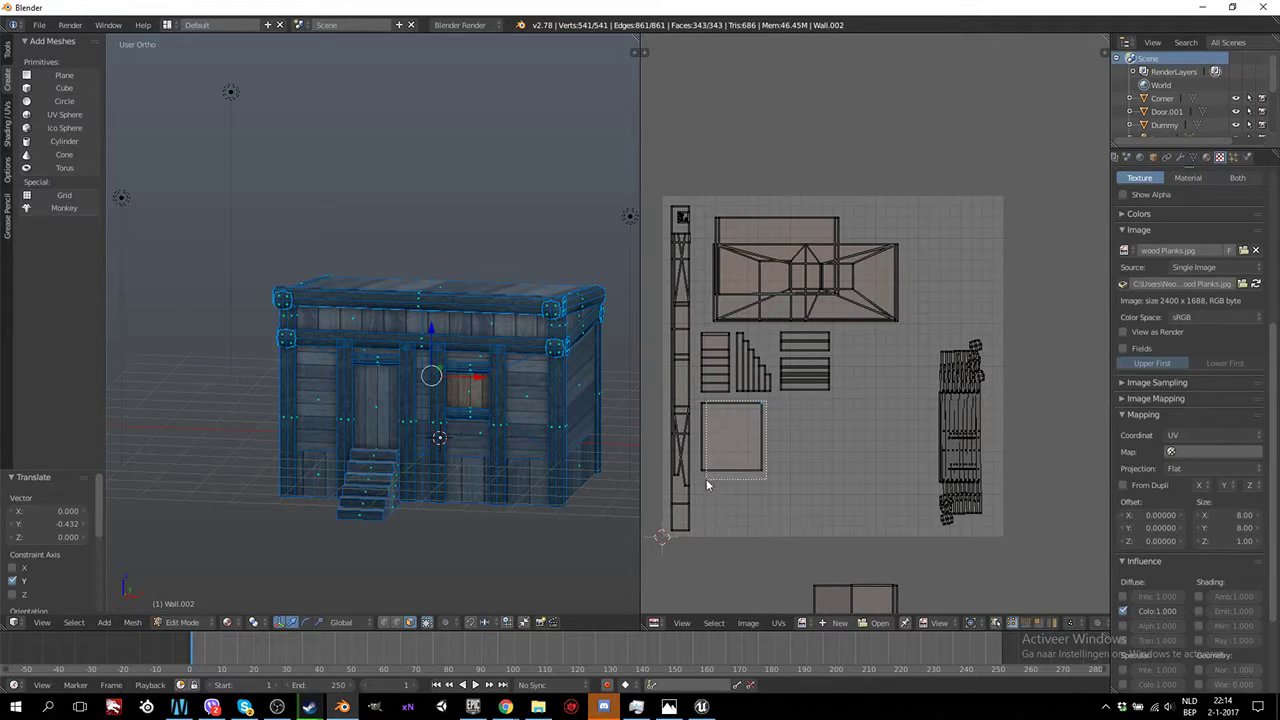
pyautogui.press('g')
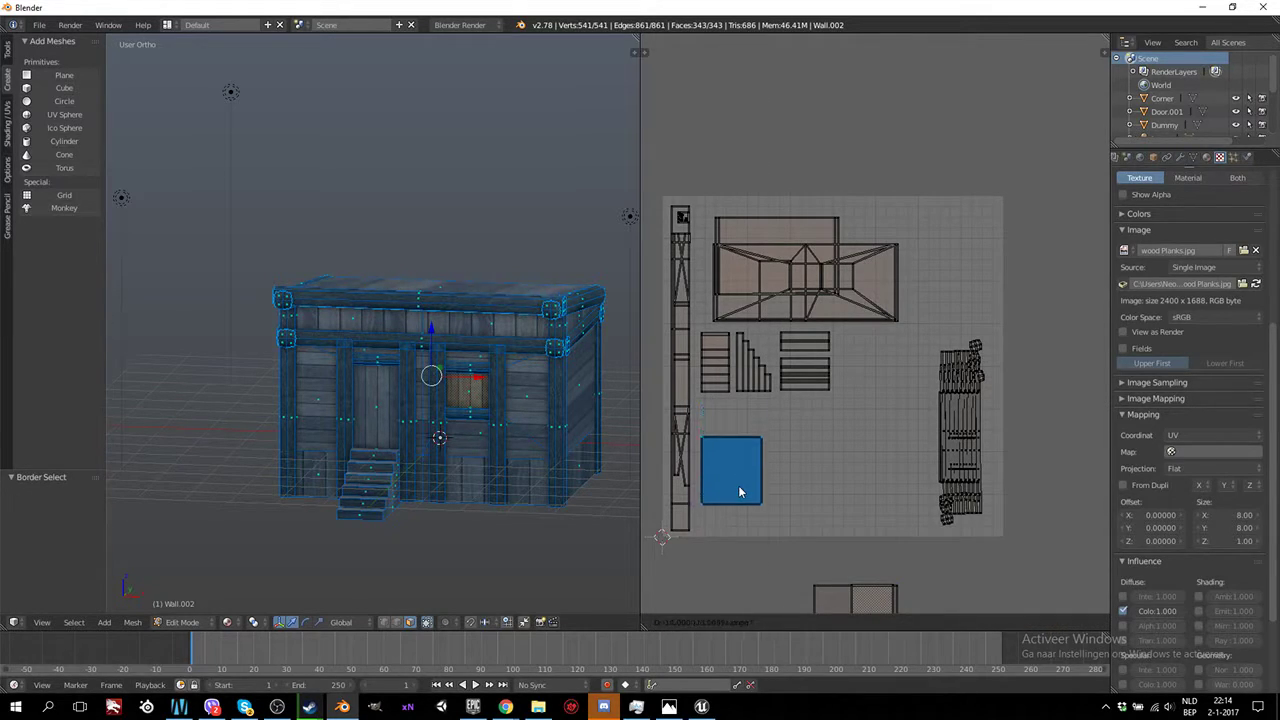
pyautogui.click(738, 504)
pyautogui.press('a')
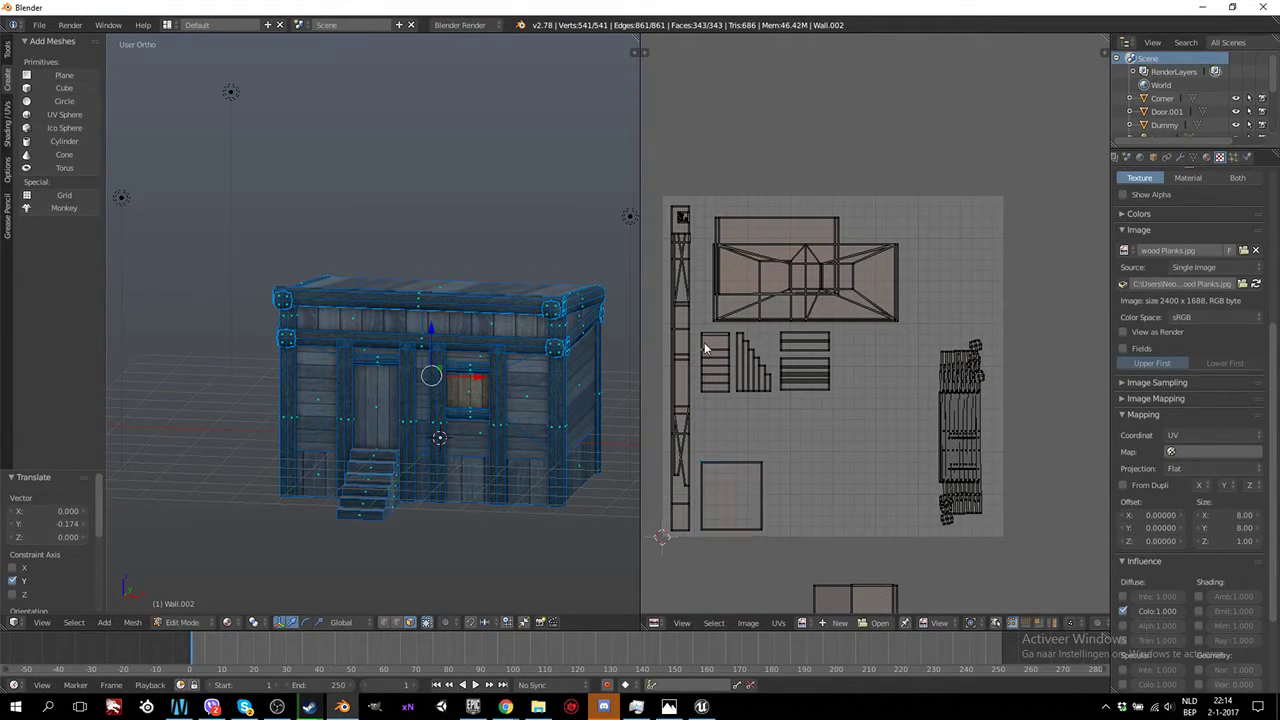
pyautogui.press('b')
pyautogui.moveTo(698, 326); pyautogui.dragTo(868, 399)
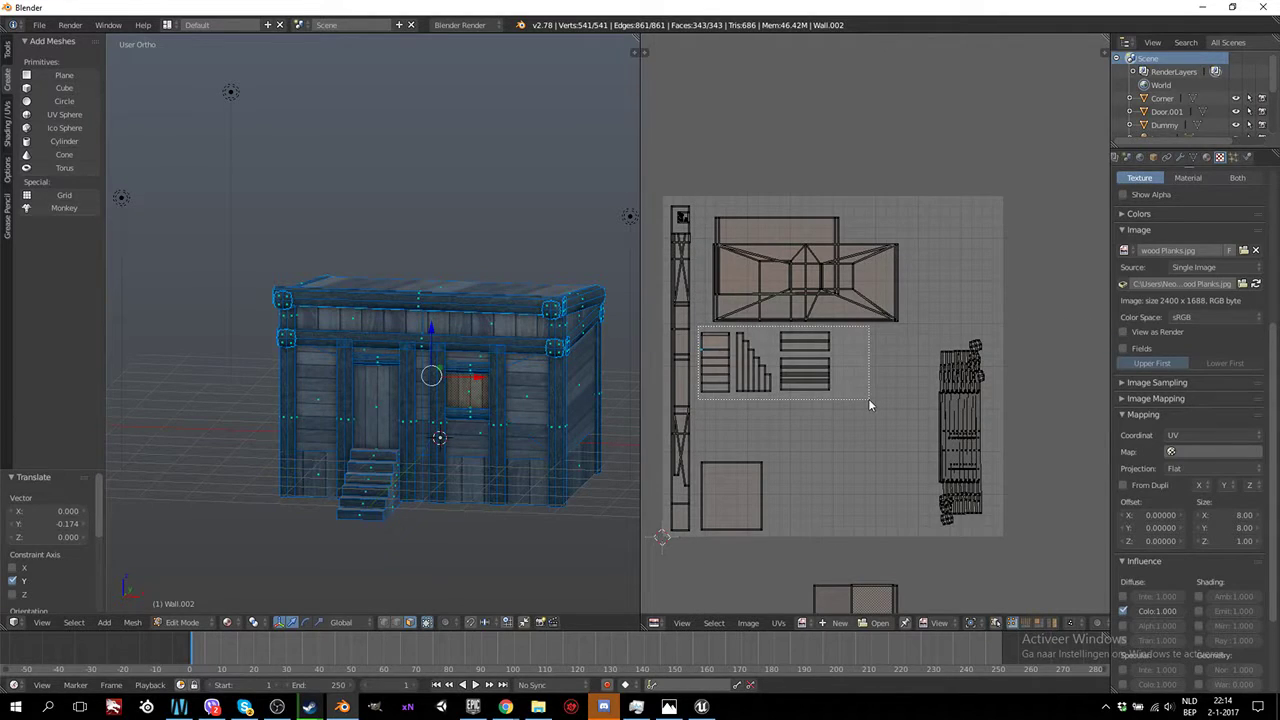
pyautogui.press('g')
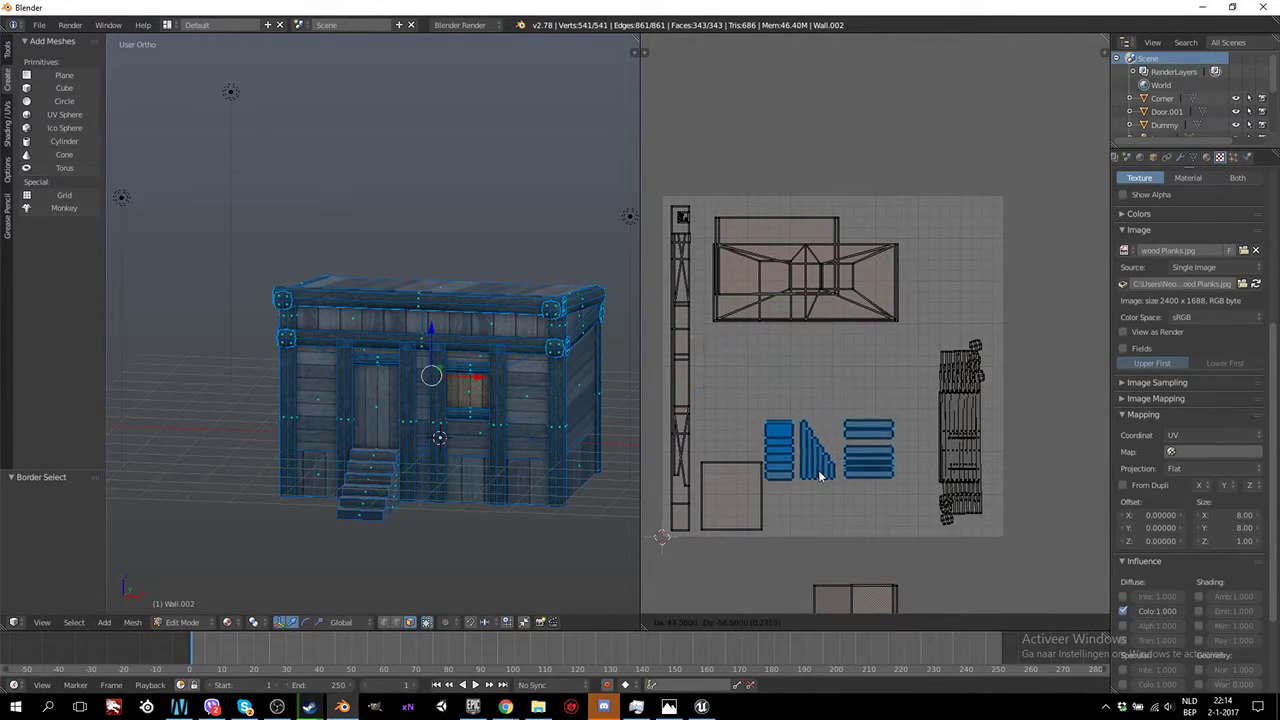
pyautogui.click(828, 512)
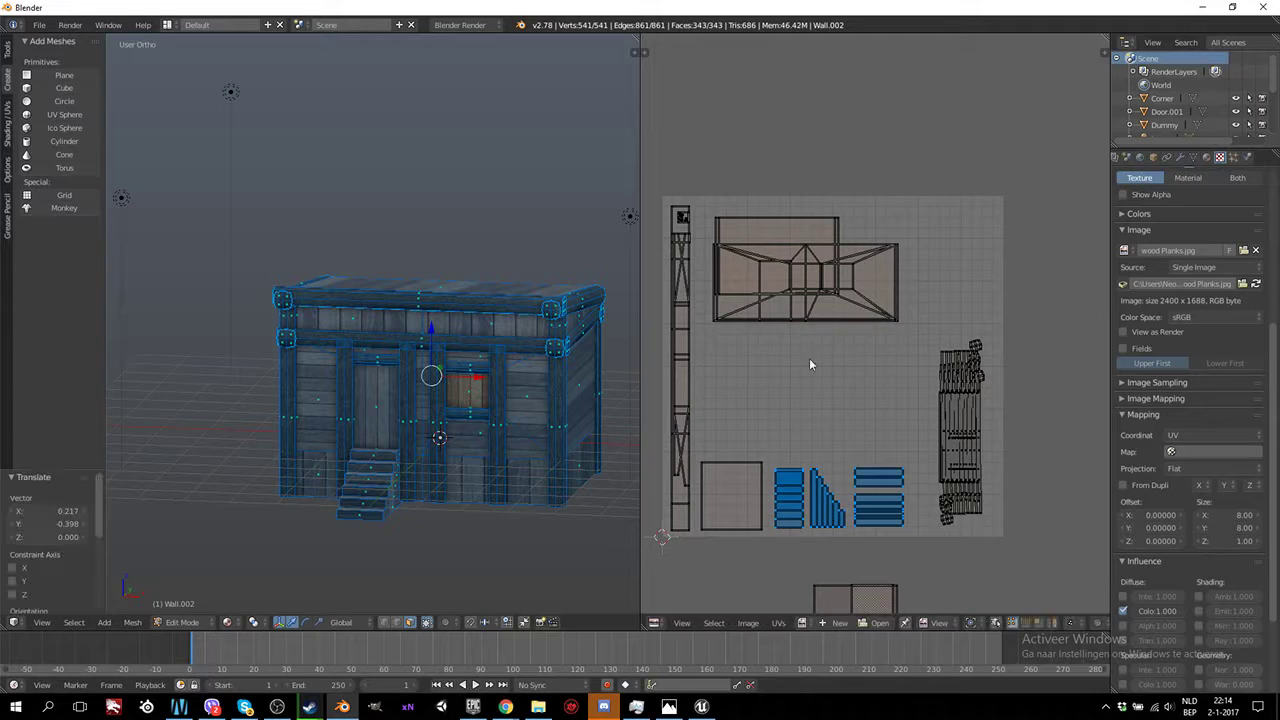
# Box-select the tall jagged UV island on the right and move it up
pyautogui.press('a')
pyautogui.press('n')
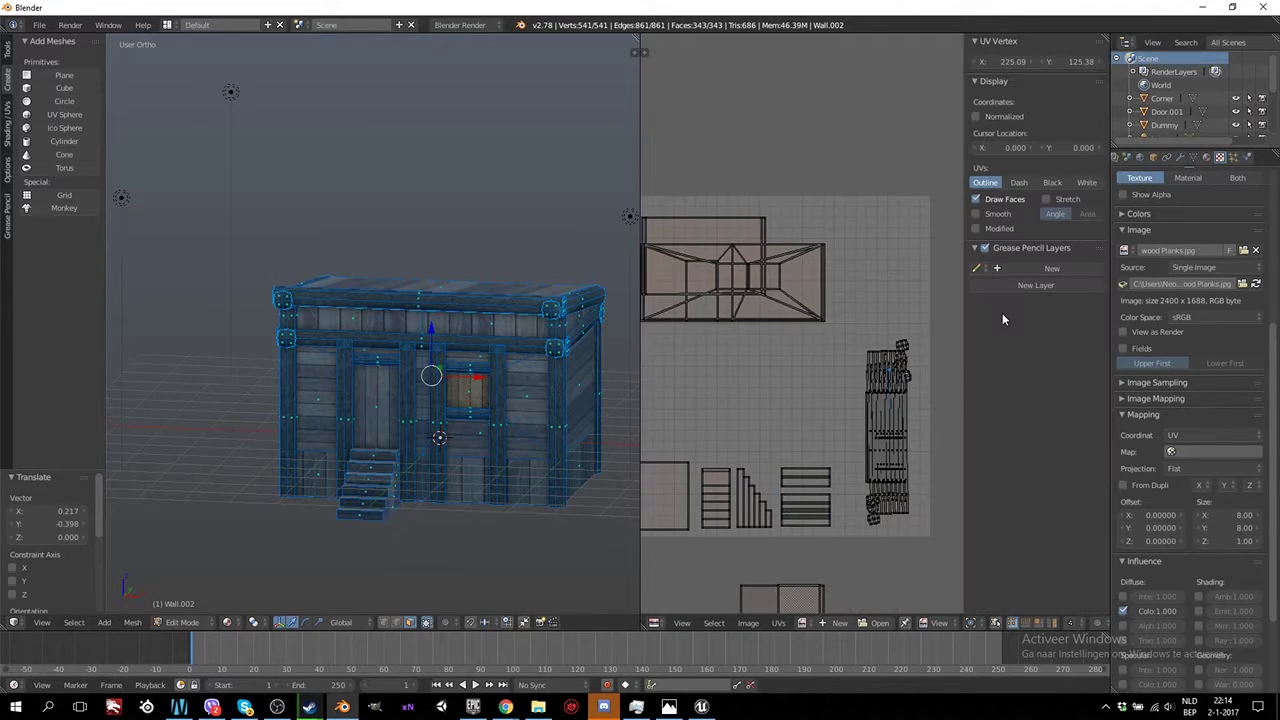
pyautogui.press('n')
pyautogui.press('b')
pyautogui.moveTo(990, 315); pyautogui.dragTo(936, 552)
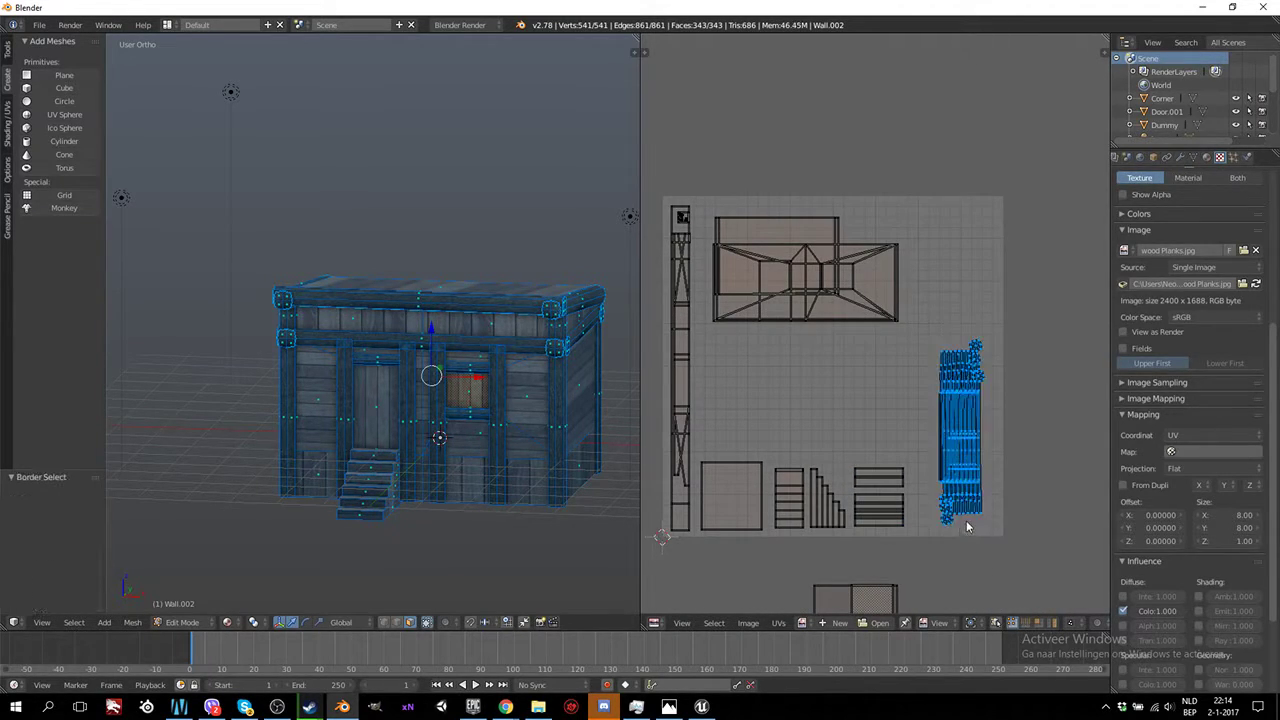
pyautogui.press('g')
pyautogui.click(964, 459)
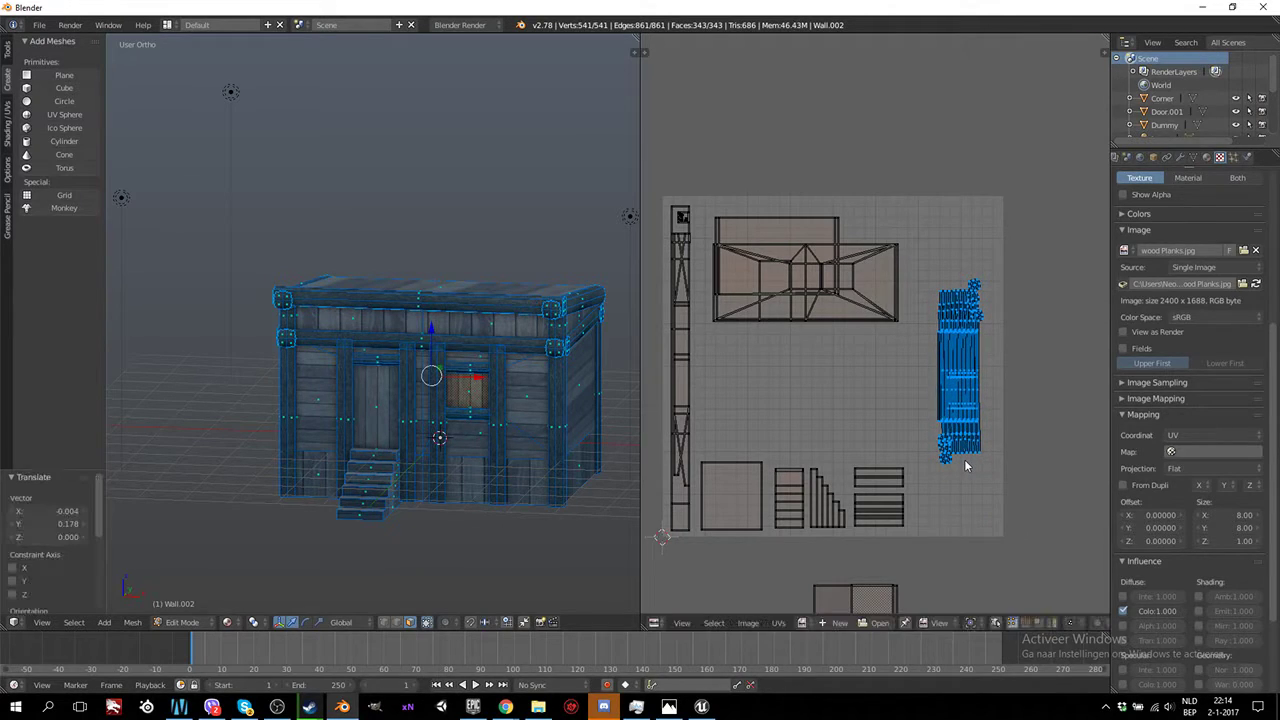
# Enlarge the right island, shift it horizontally along X, then clear the selection
pyautogui.press('s')
pyautogui.click(965, 528)
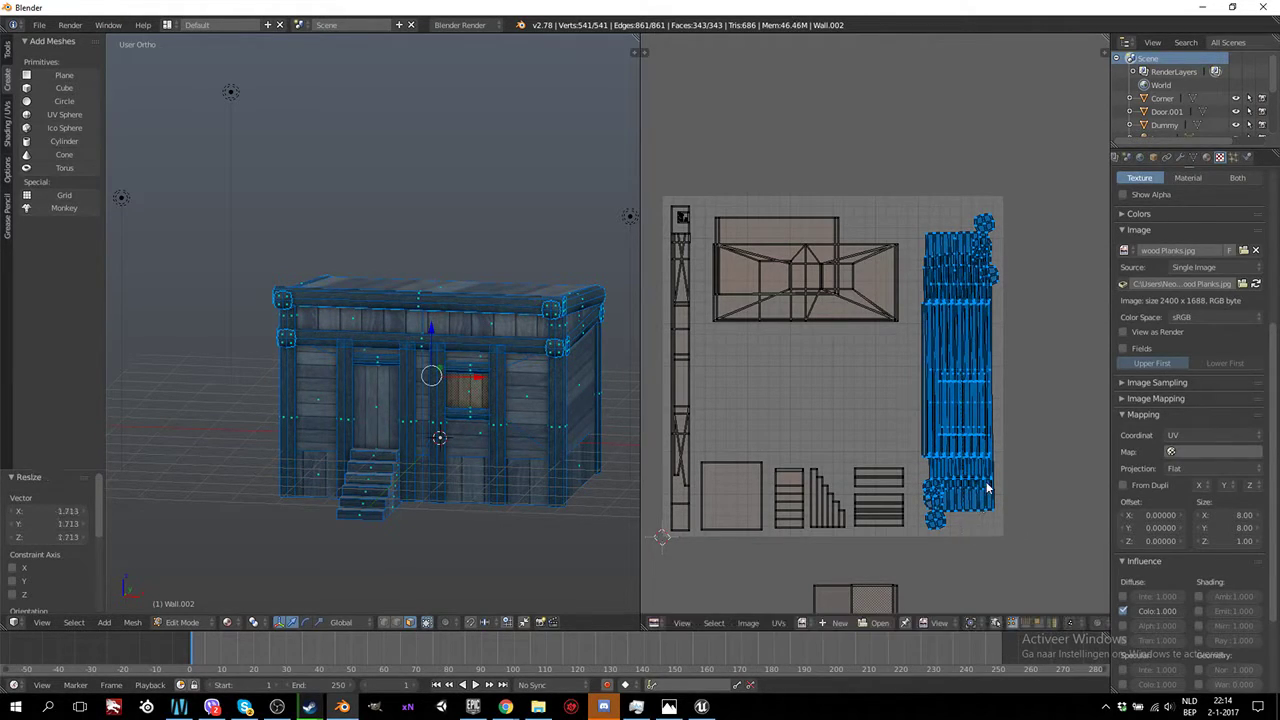
pyautogui.press('g')
pyautogui.press('x')
pyautogui.click(960, 470)
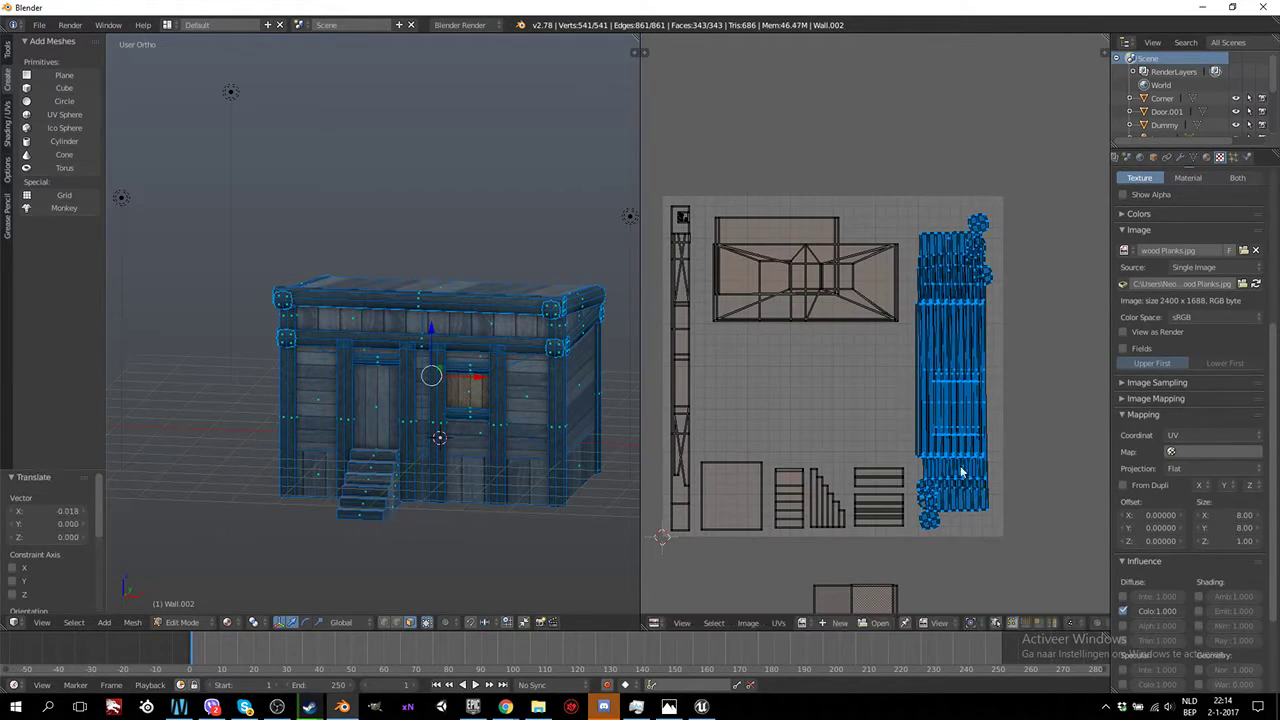
pyautogui.rightClick(896, 257)
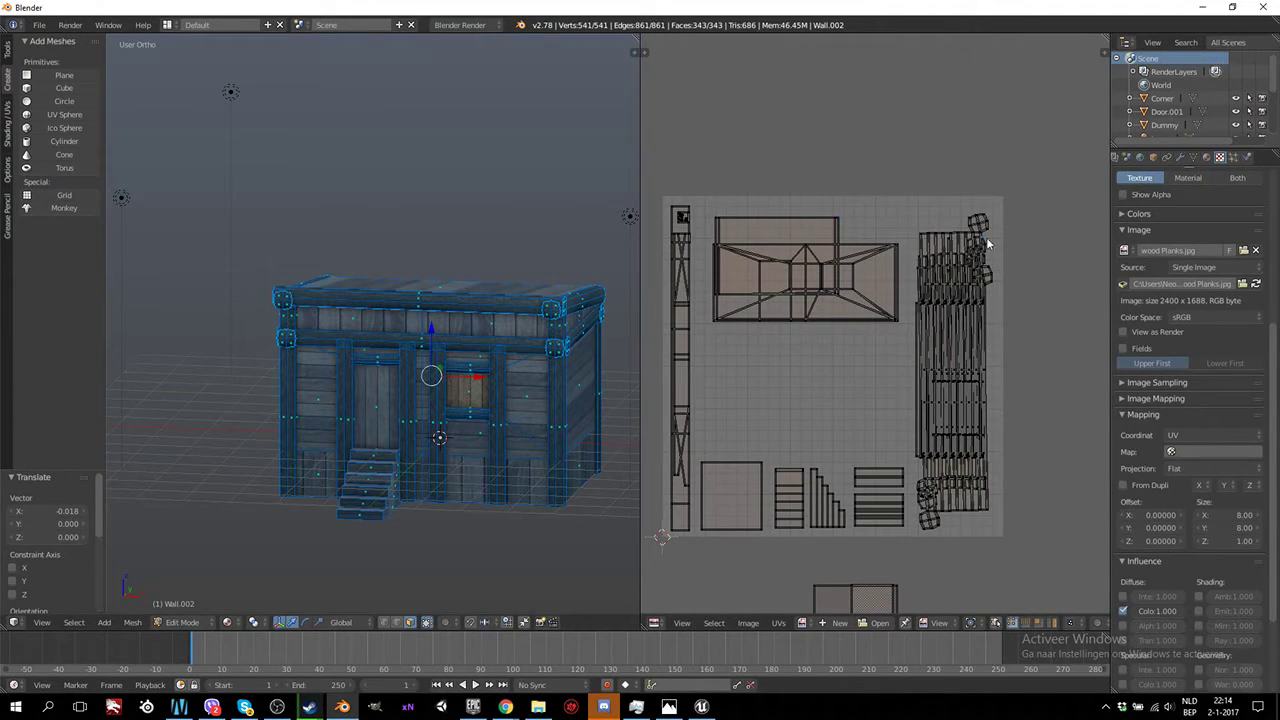
# Reselect the right island, shrink it to 0.593 and move it lower along the right edge, then select the roof island
pyautogui.press('b')
pyautogui.moveTo(1002, 196); pyautogui.dragTo(908, 548)
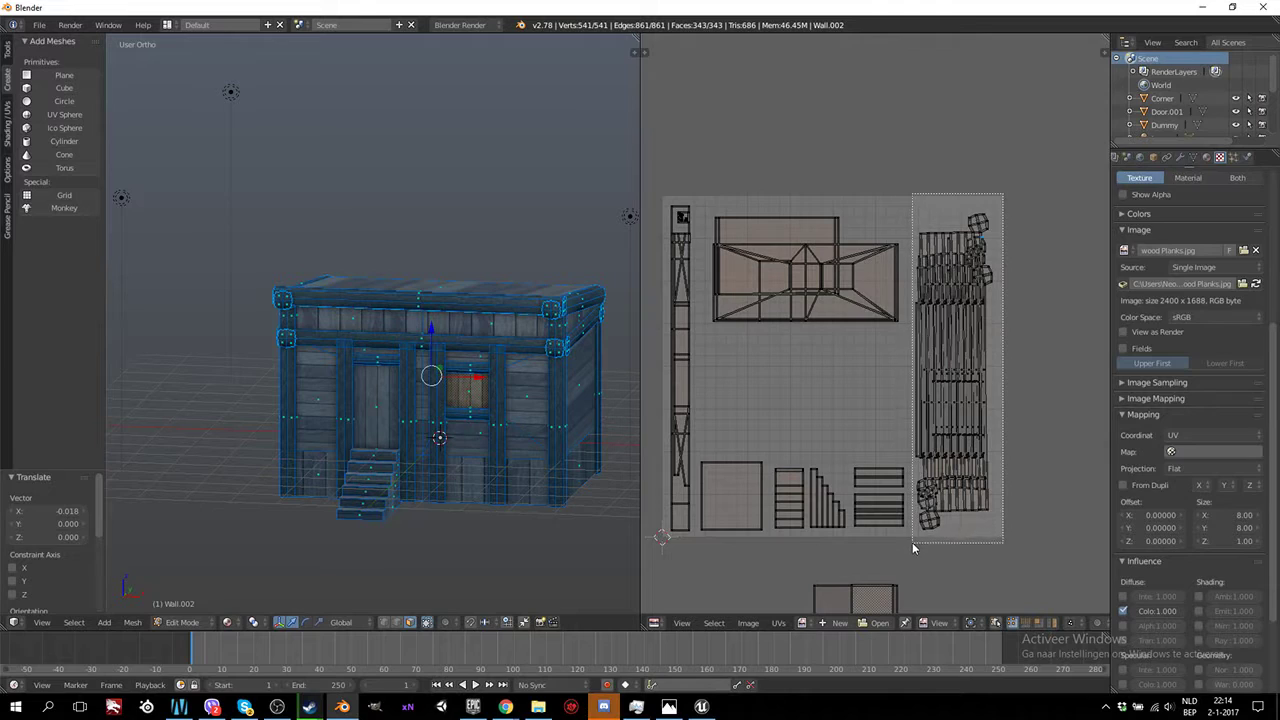
pyautogui.press('s')
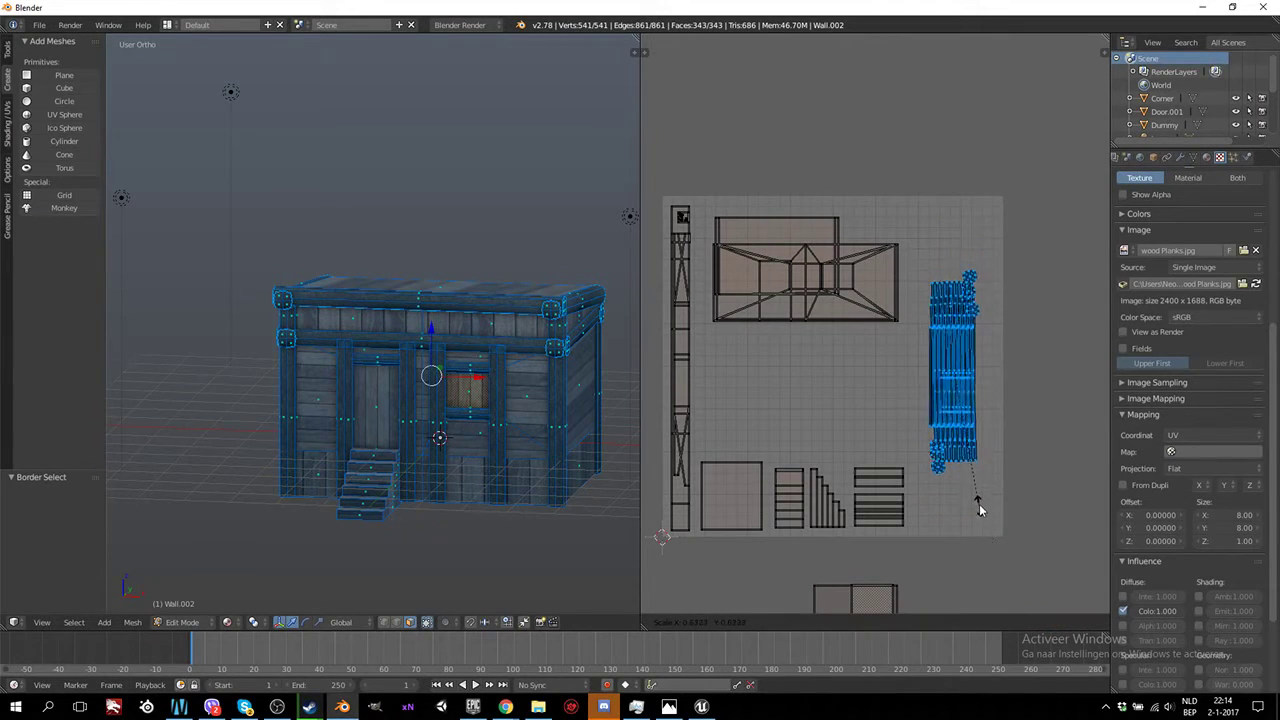
pyautogui.click(979, 495)
pyautogui.press('g')
pyautogui.click(990, 556)
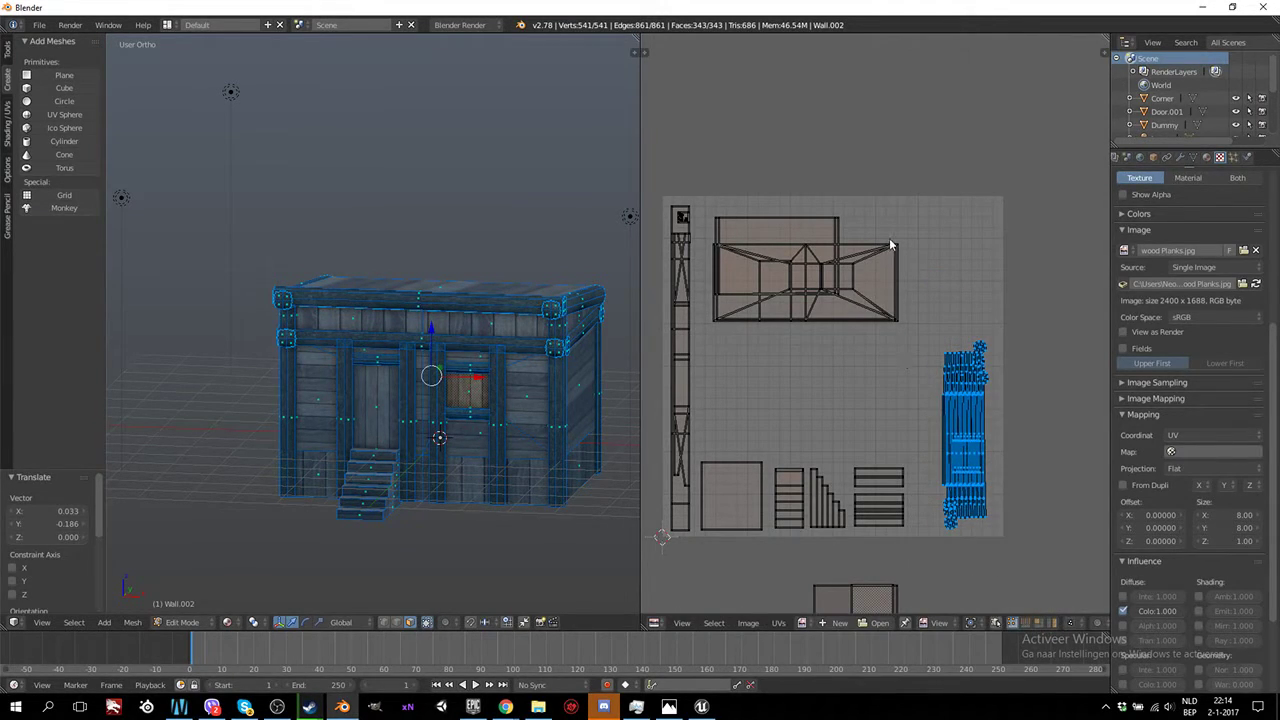
pyautogui.press('a')
pyautogui.press('b')
pyautogui.moveTo(920, 232); pyautogui.dragTo(704, 356)
# Scale the roof UV island by 1.289 and reposition it within the texture
pyautogui.press('s')
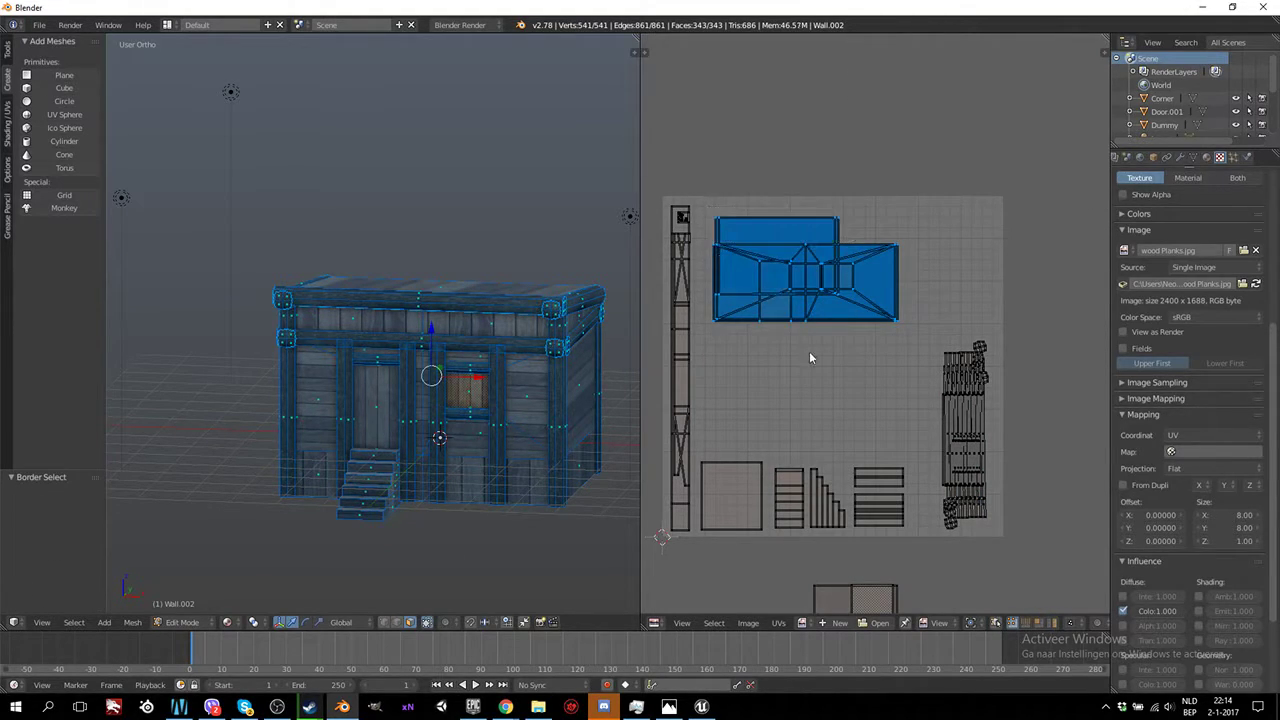
pyautogui.click(815, 385)
pyautogui.press('g')
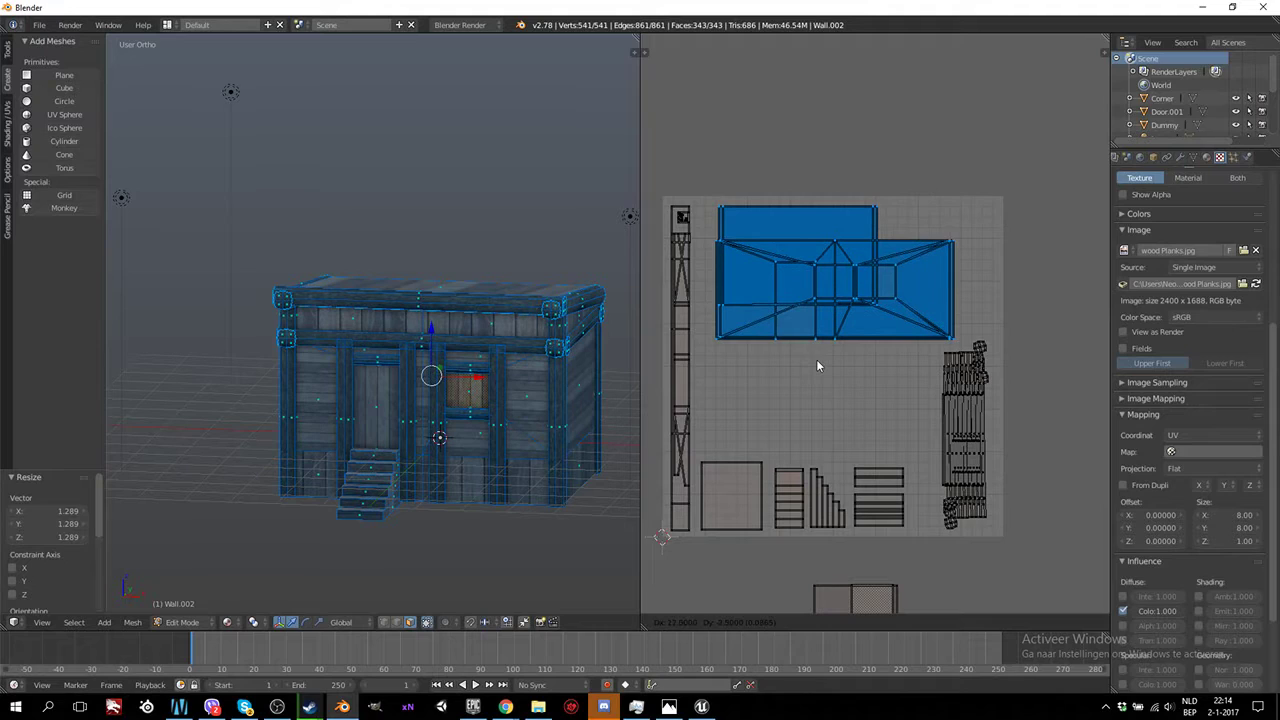
pyautogui.click(816, 359)
pyautogui.moveTo(817, 392); pyautogui.dragTo(792, 256, button='middle')
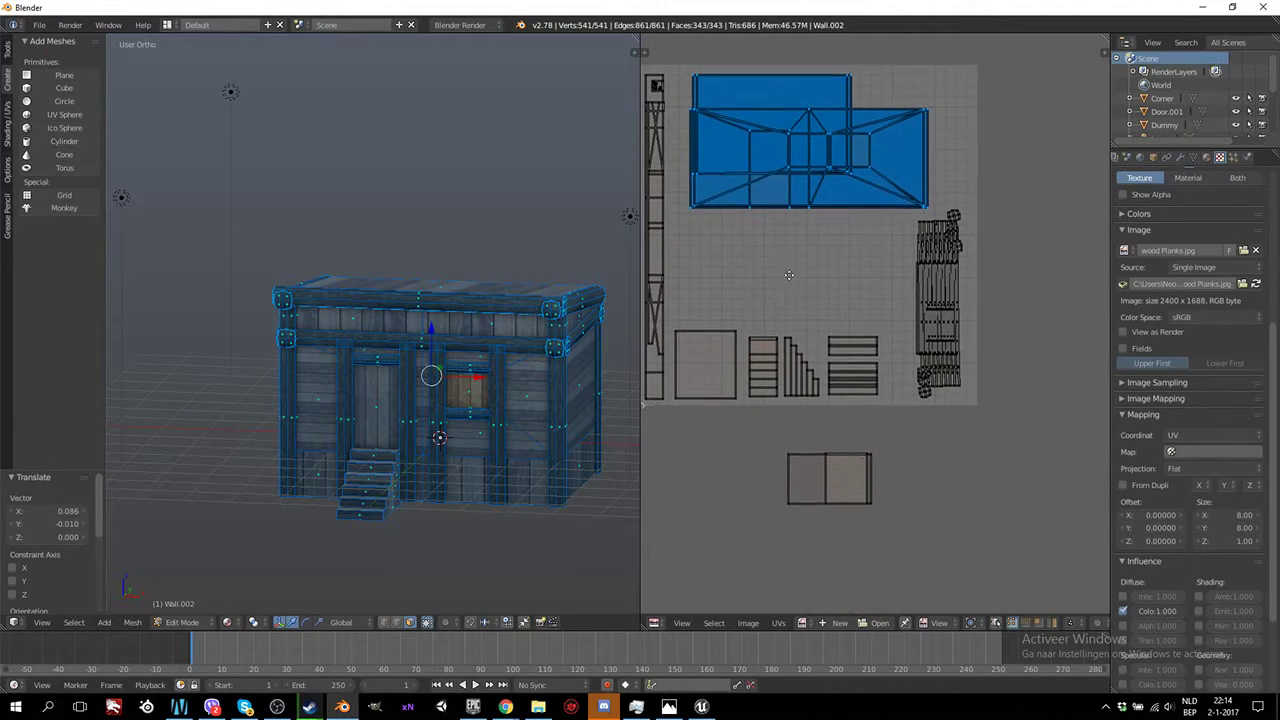
# Move the two-panel door island into the texture's empty middle, then view the textured cabin in Object Mode
pyautogui.press('a')
pyautogui.press('b')
pyautogui.moveTo(880, 440); pyautogui.dragTo(761, 512)
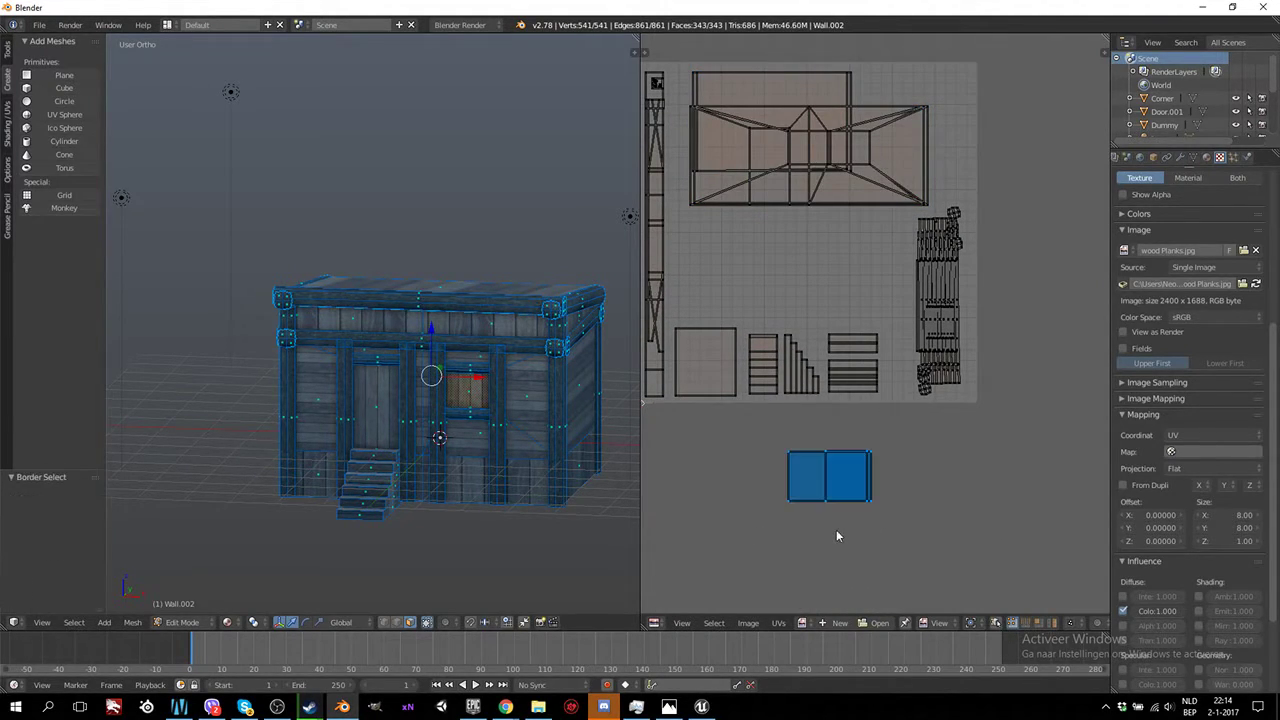
pyautogui.press('g')
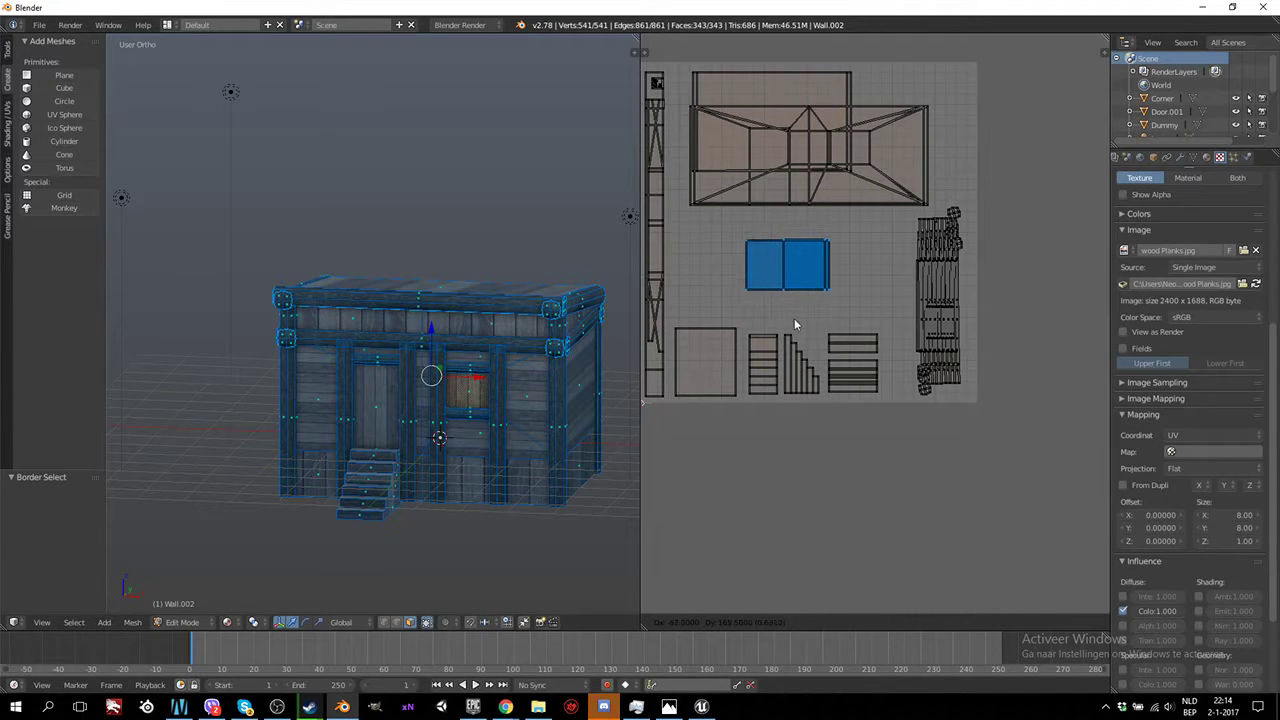
pyautogui.click(794, 318)
pyautogui.press('Tab')
pyautogui.moveTo(538, 428)
pyautogui.mouseDown(button='middle')
pyautogui.moveTo(558, 426)
pyautogui.moveTo(537, 470)
pyautogui.moveTo(474, 470)
pyautogui.moveTo(510, 448)
pyautogui.moveTo(460, 434)
pyautogui.mouseUp(button='middle')
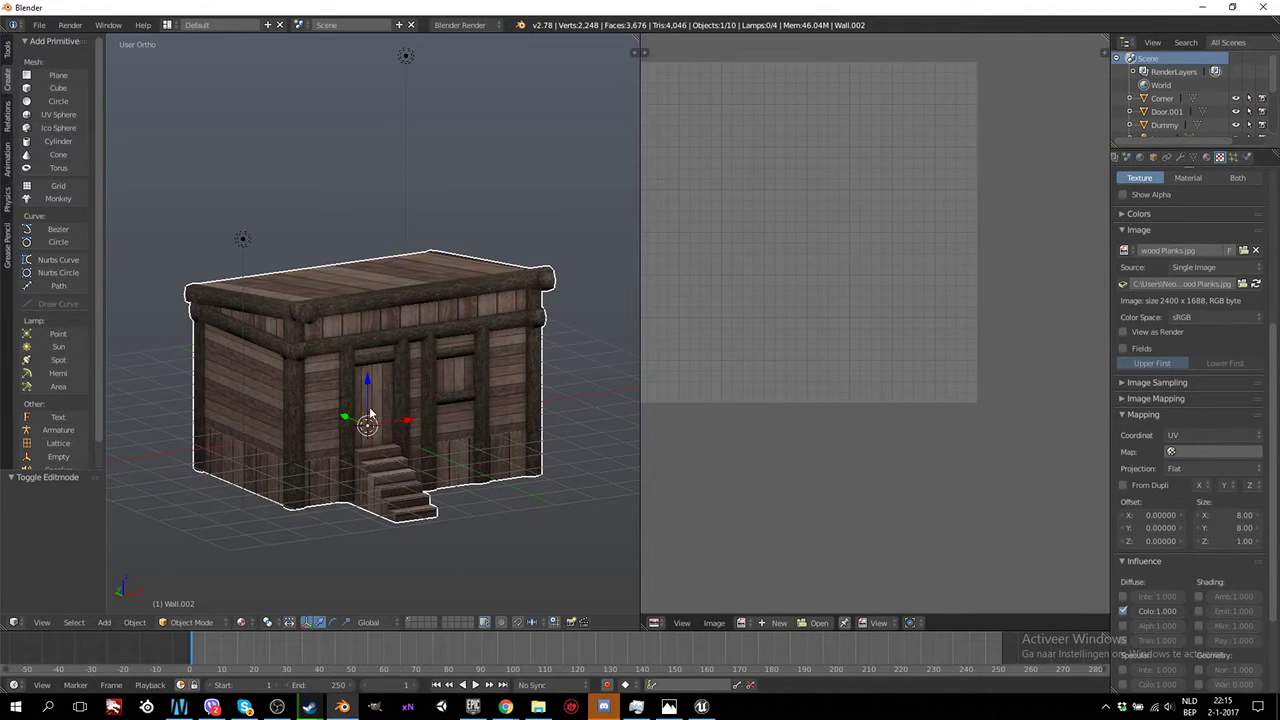
pyautogui.moveTo(327, 404)
pyautogui.mouseDown(button='middle')
pyautogui.moveTo(401, 442)
pyautogui.moveTo(418, 437)
pyautogui.moveTo(402, 411)
pyautogui.mouseUp(button='middle')
pyautogui.scroll(5, 402, 411)
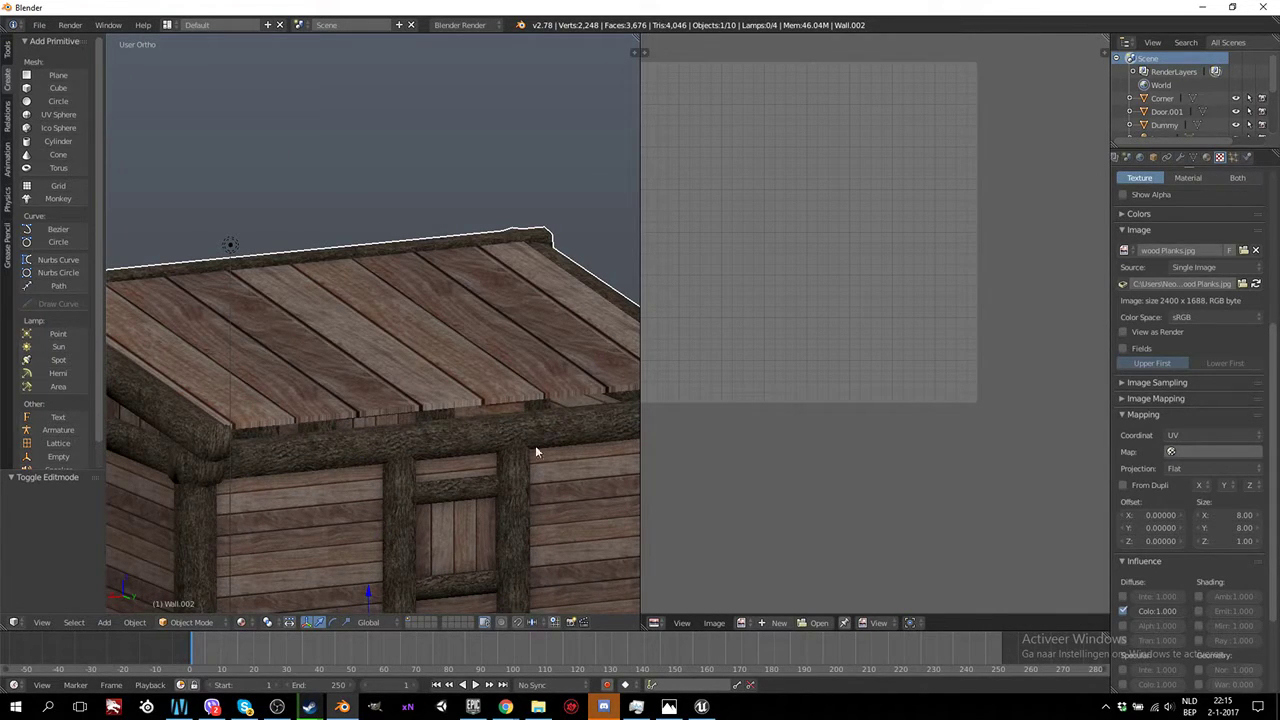
pyautogui.scroll(-5, 535, 452)
pyautogui.moveTo(535, 452); pyautogui.dragTo(491, 447, button='middle')
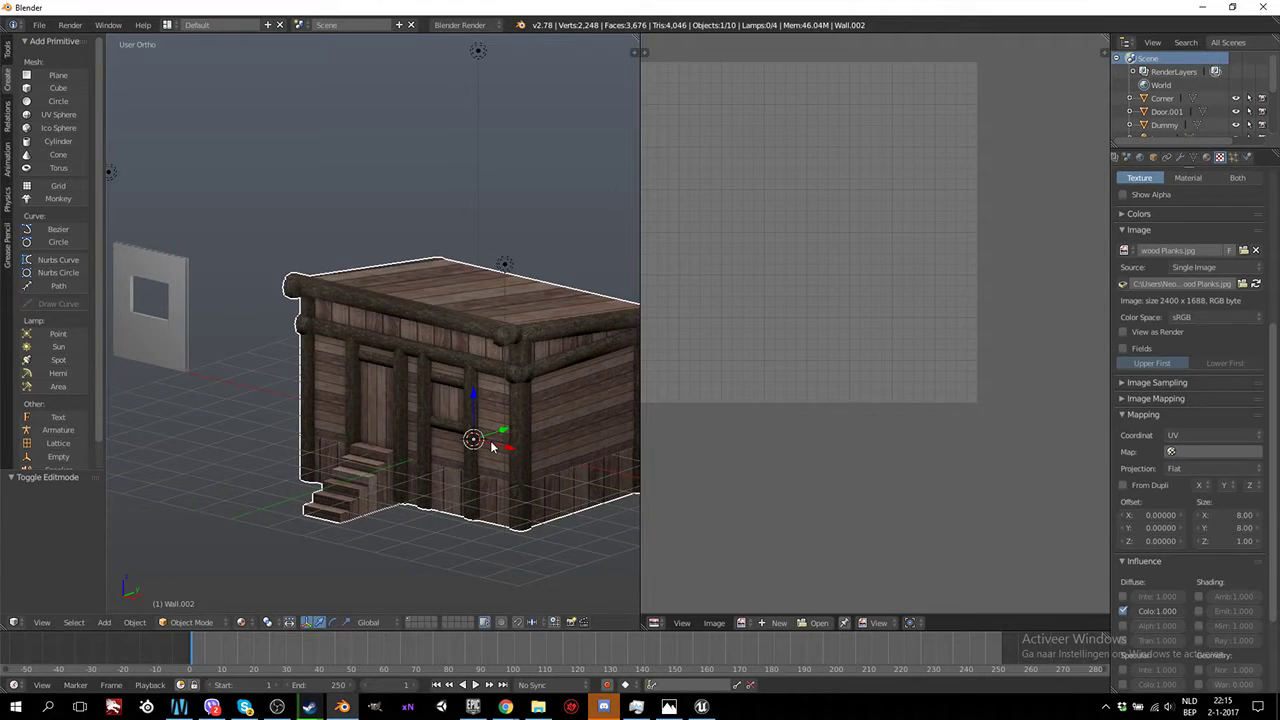
pyautogui.scroll(-2, 434, 457)
pyautogui.scroll(2, 434, 457)
pyautogui.scroll(-1, 434, 457)
pyautogui.scroll(-2, 434, 457)
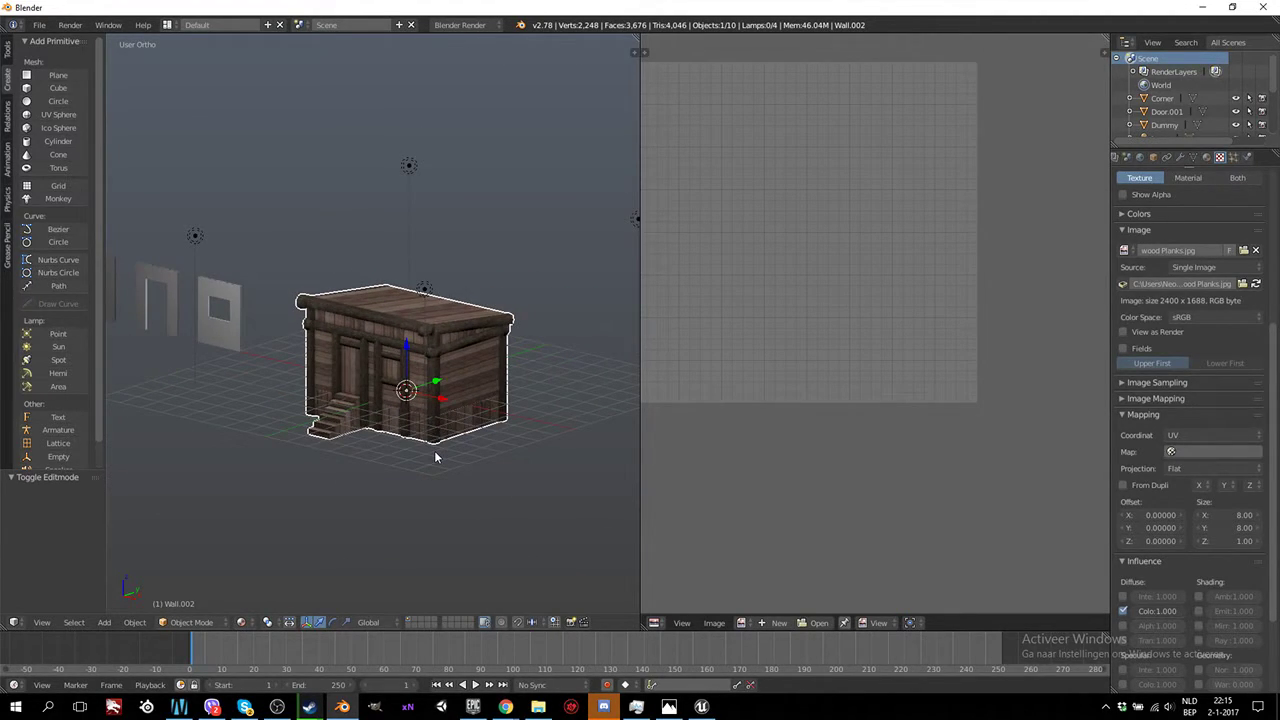
pyautogui.click(277, 706)
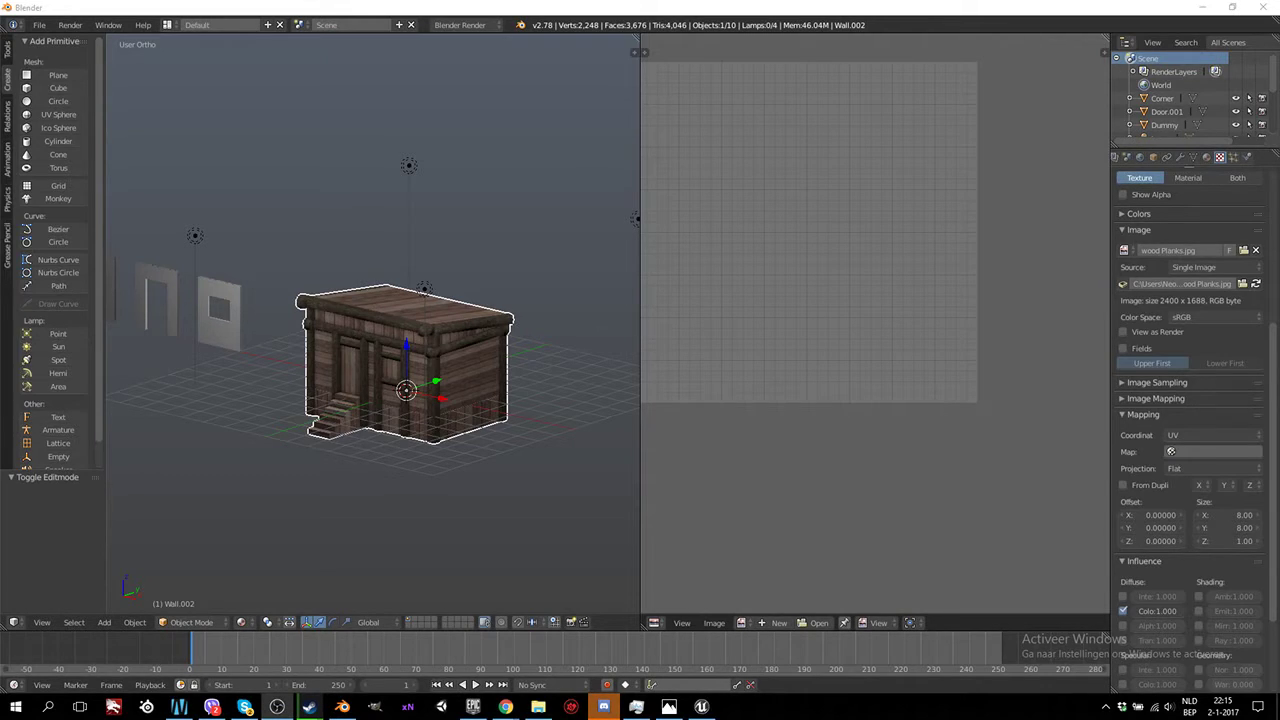